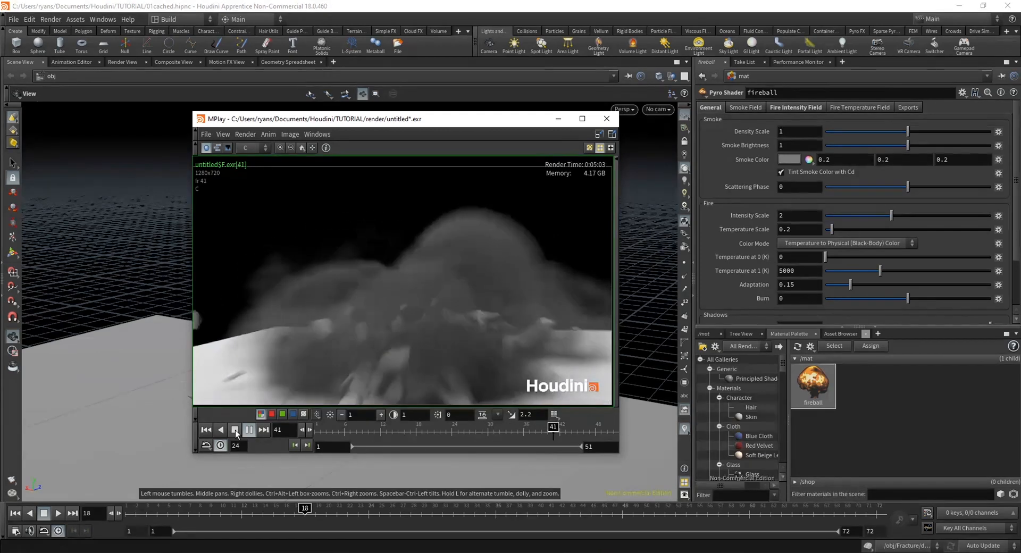
# Stop the playback of the rendered smoke sequence and return it to frame 1
pyautogui.click(235, 430)
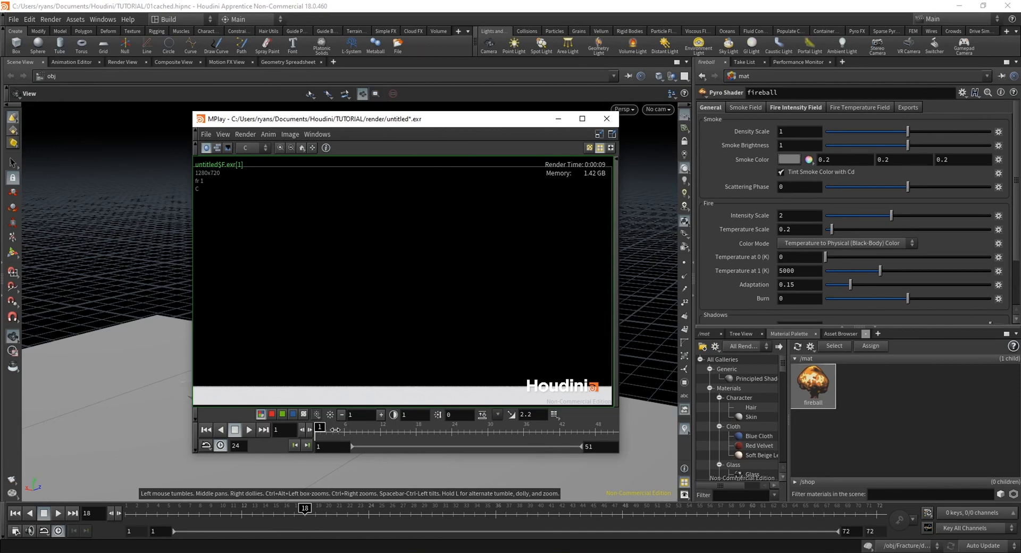
pyautogui.moveTo(335, 429)
pyautogui.mouseDown()
pyautogui.moveTo(532, 428)
pyautogui.moveTo(320, 428)
pyautogui.moveTo(588, 429)
pyautogui.moveTo(320, 429)
pyautogui.mouseUp()
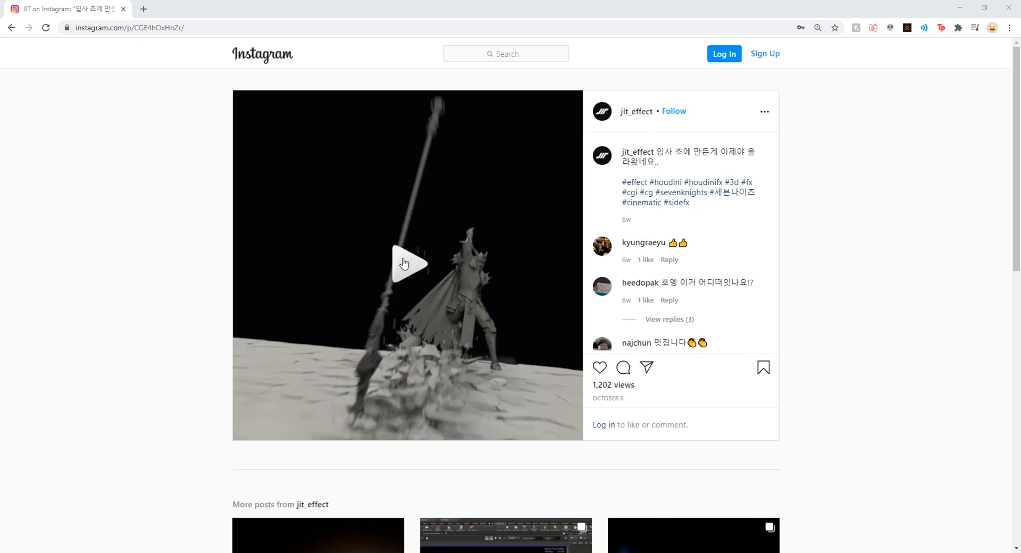
# Switch to the Instagram reference post and watch its ground-impact effect video, pausing on the fracture and debris shots
pyautogui.click(404, 263)
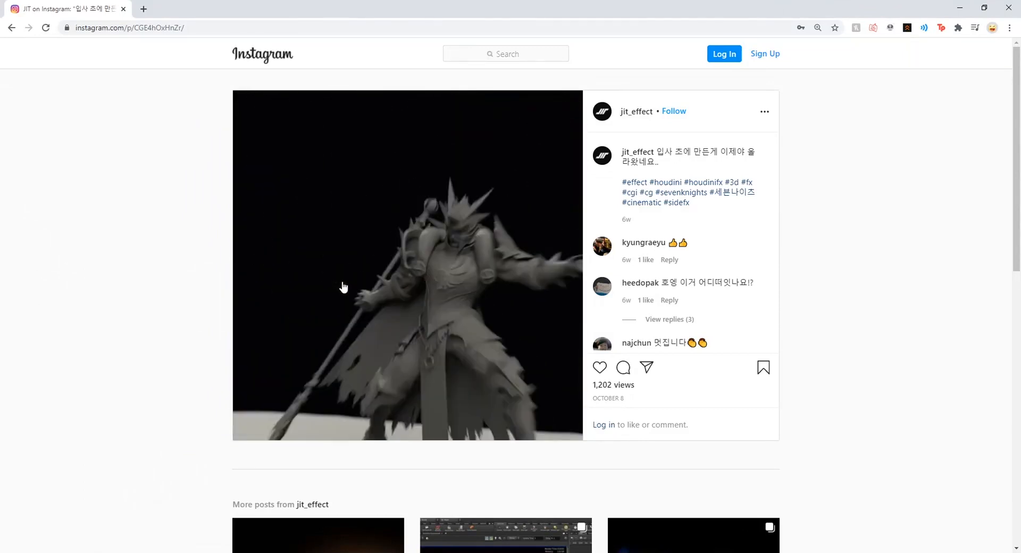
pyautogui.click(363, 324)
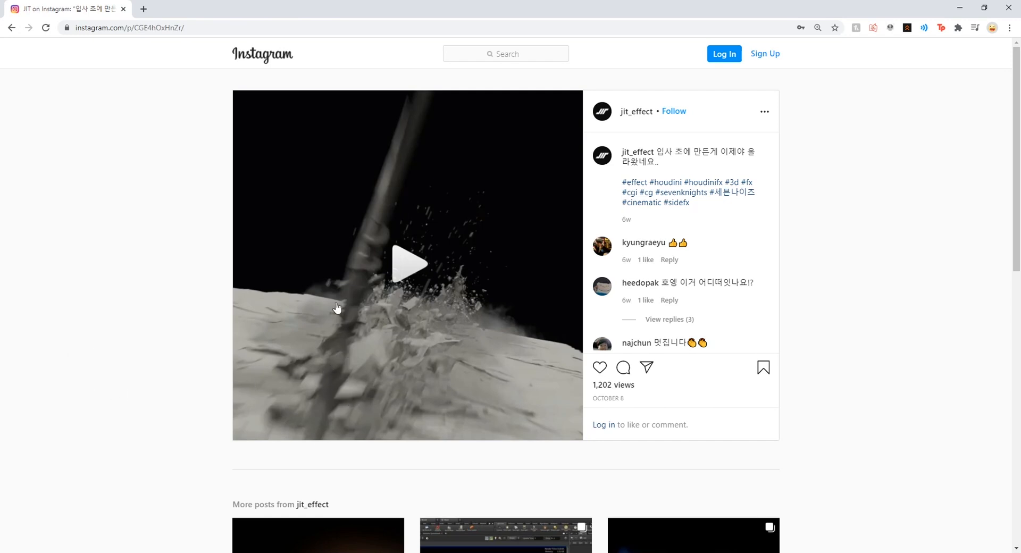
pyautogui.click(413, 245)
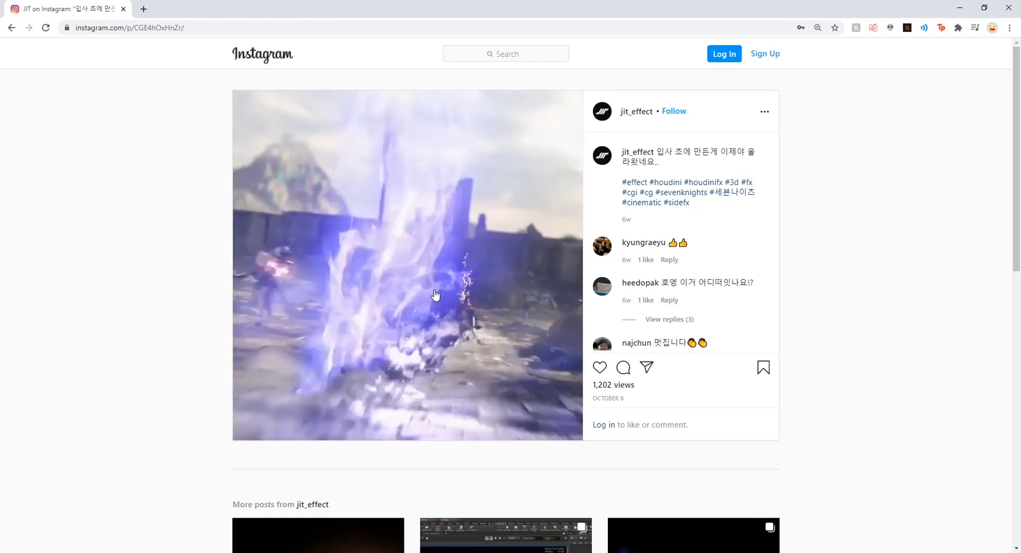
pyautogui.click(400, 255)
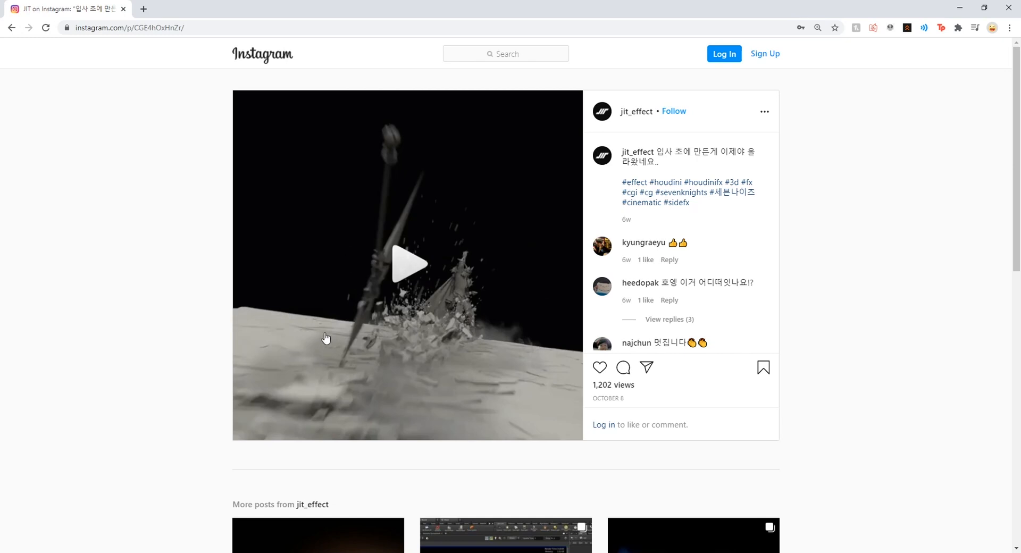
pyautogui.click(333, 388)
pyautogui.click(282, 372)
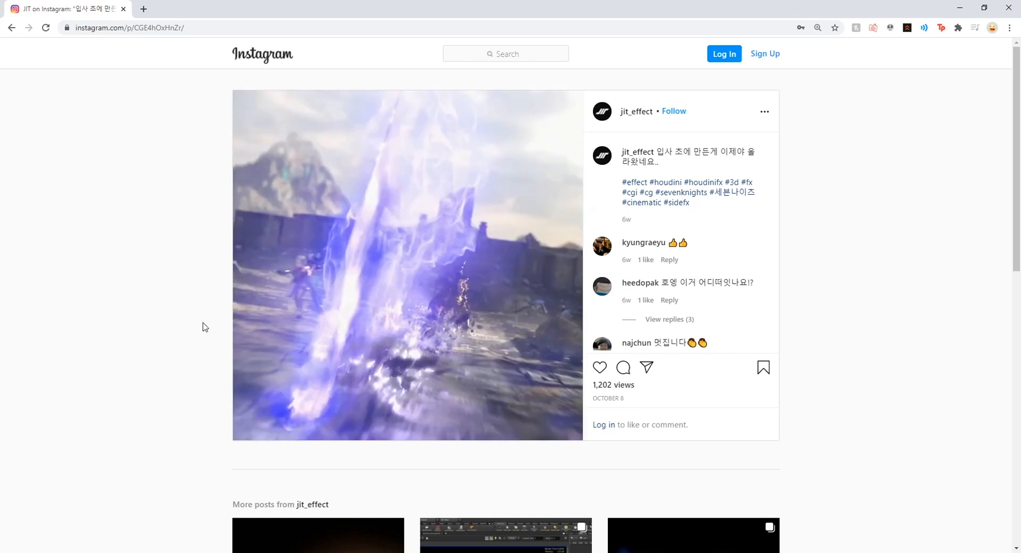
pyautogui.click(424, 262)
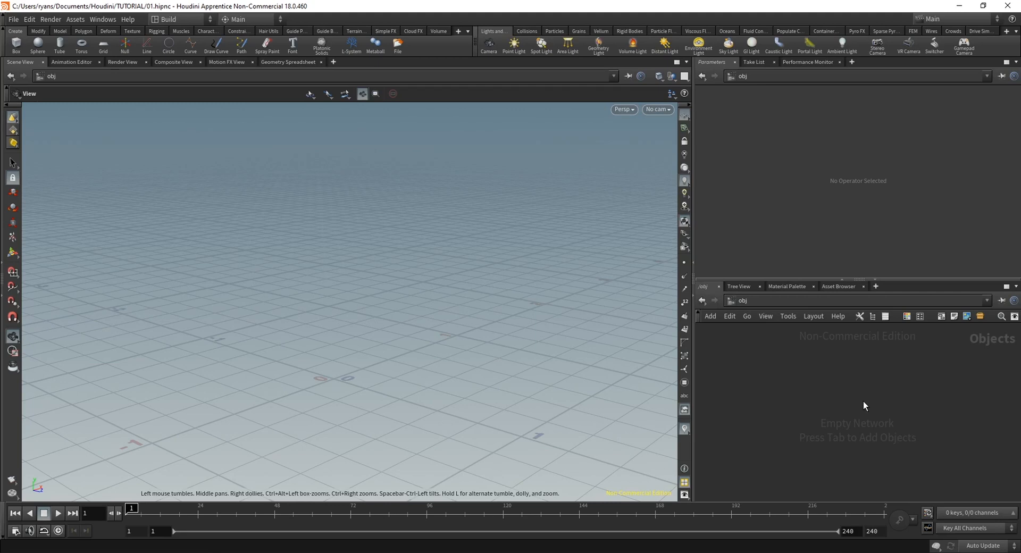
# In Houdini, create a Geometry object, name it Fracture, and enter its network
pyautogui.press('Tab')
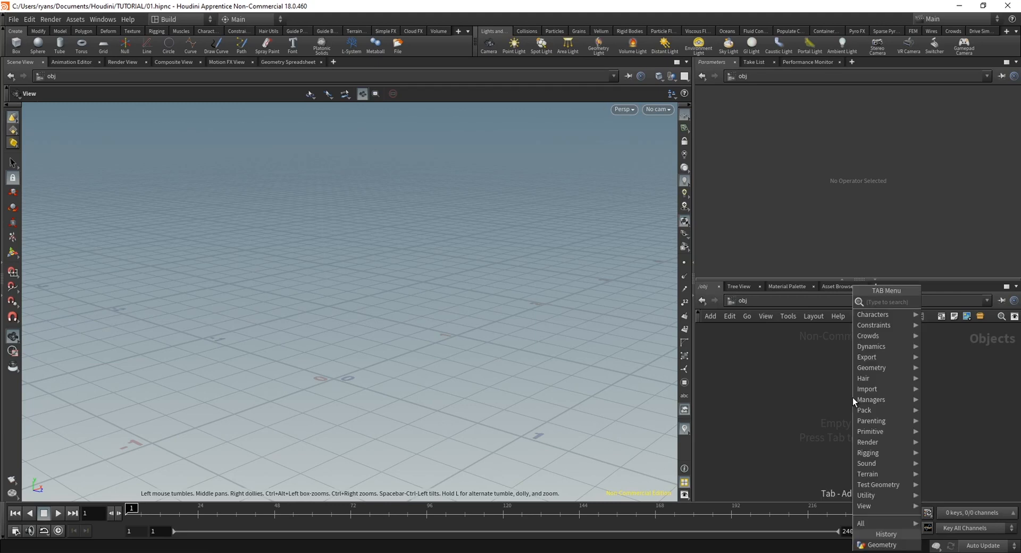
pyautogui.write('ge')
pyautogui.press('Return')
pyautogui.click(853, 397)
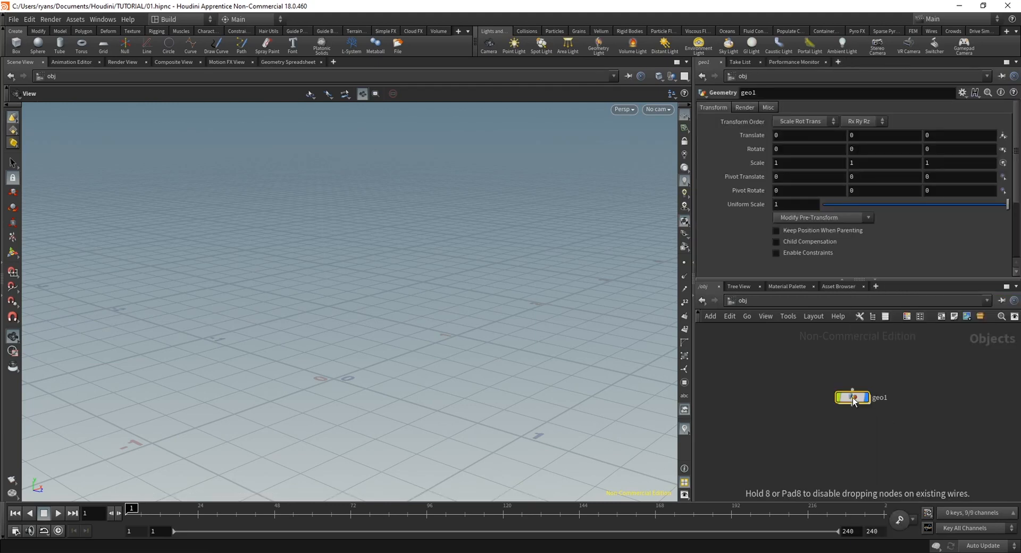
pyautogui.doubleClick(876, 398)
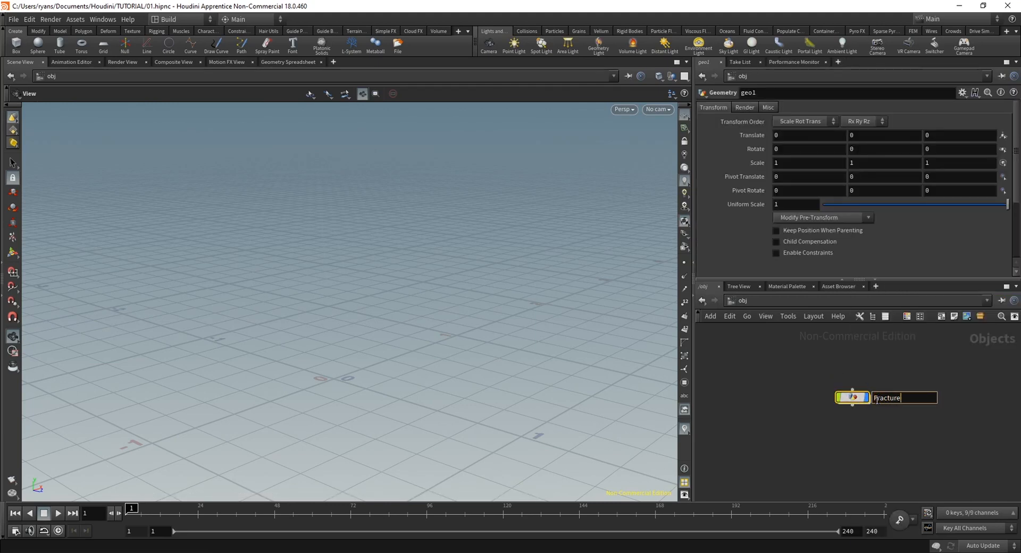
pyautogui.press('Return')
pyautogui.press('Return')
# Add a default Box node to the Fracture network
pyautogui.press('Tab')
pyautogui.write('c')
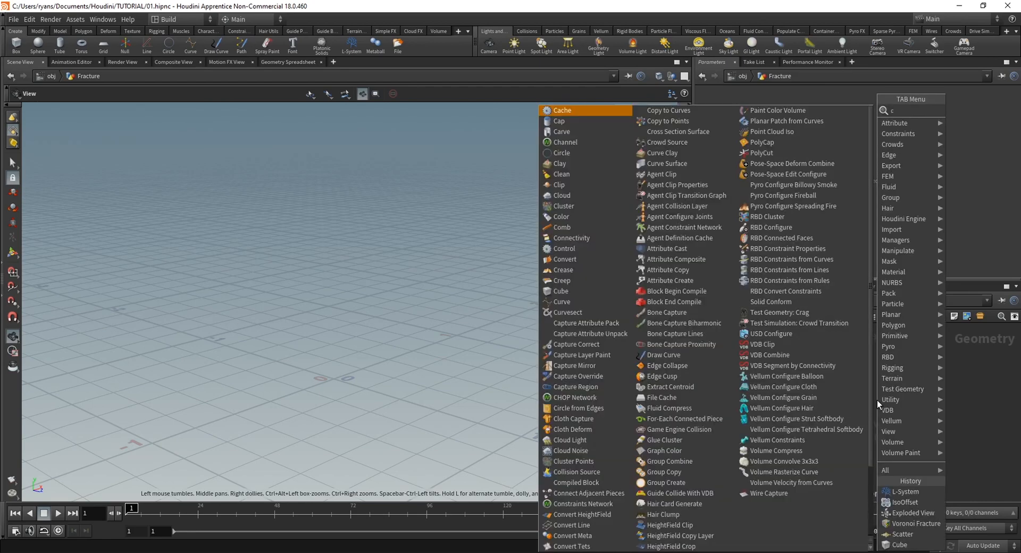
pyautogui.write('ube')
pyautogui.press('Return')
pyautogui.click(876, 401)
pyautogui.moveTo(877, 400); pyautogui.dragTo(853, 394)
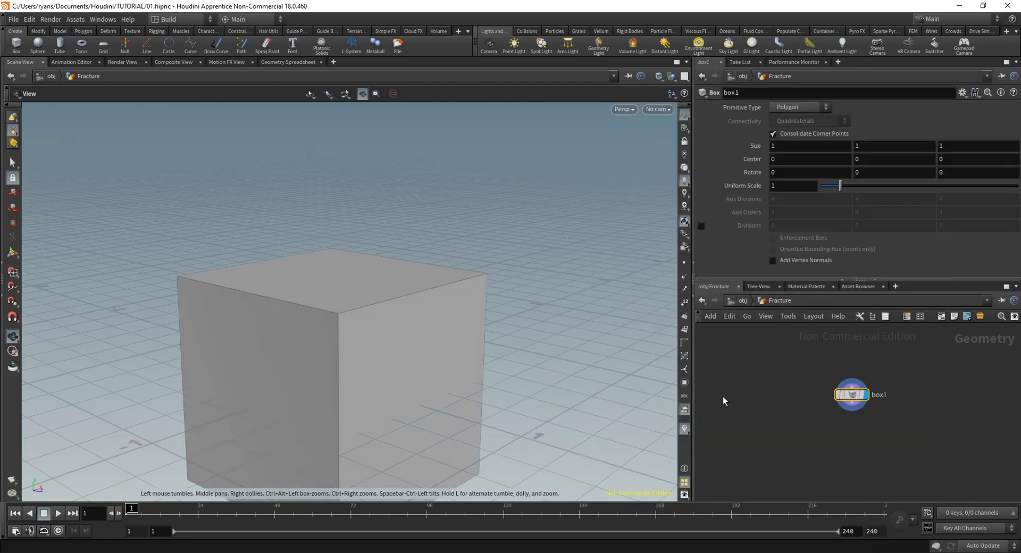
# Add a Voronoi Fracture node below the box node, leaving it unconnected
pyautogui.moveTo(461, 370); pyautogui.dragTo(453, 285, button='middle')
pyautogui.moveTo(454, 285); pyautogui.dragTo(408, 288)
pyautogui.moveTo(865, 461); pyautogui.dragTo(821, 460, button='middle')
pyautogui.press('Tab')
pyautogui.write('voron')
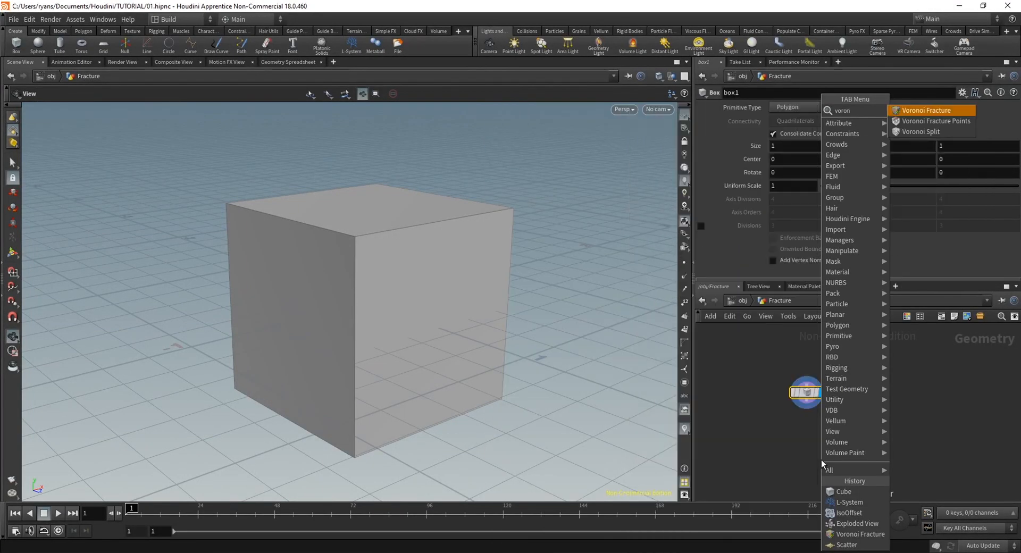
pyautogui.press('Return')
pyautogui.click(832, 457)
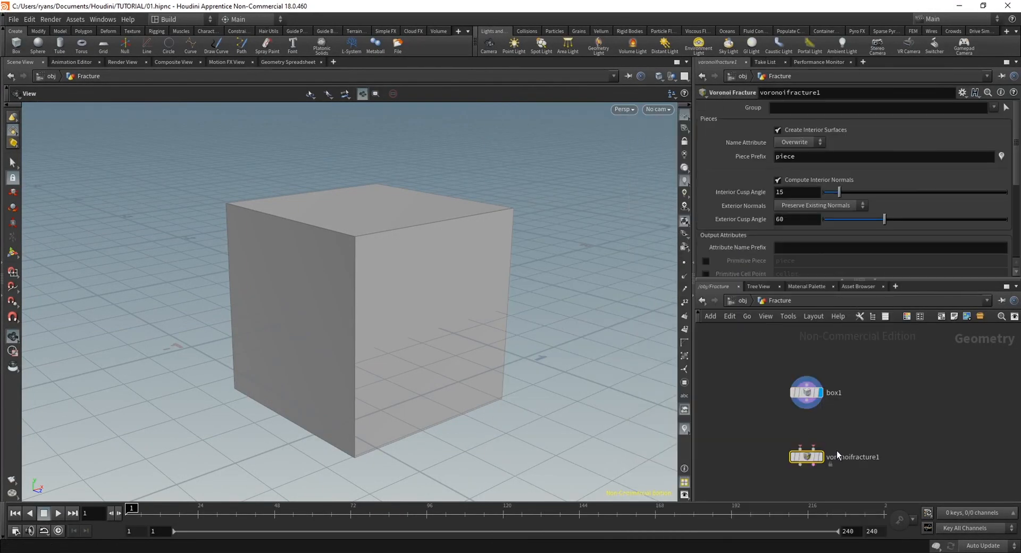
# Add a Scatter node fed by the box and display its points to inspect their distribution on the surface
pyautogui.moveTo(885, 422); pyautogui.dragTo(861, 401, button='middle')
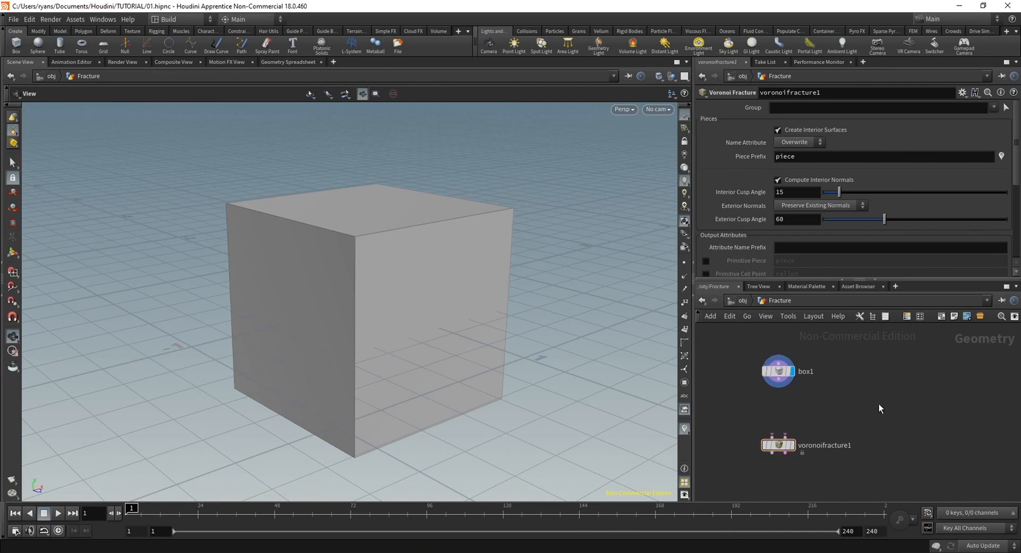
pyautogui.press('Tab')
pyautogui.write('scat')
pyautogui.press('Return')
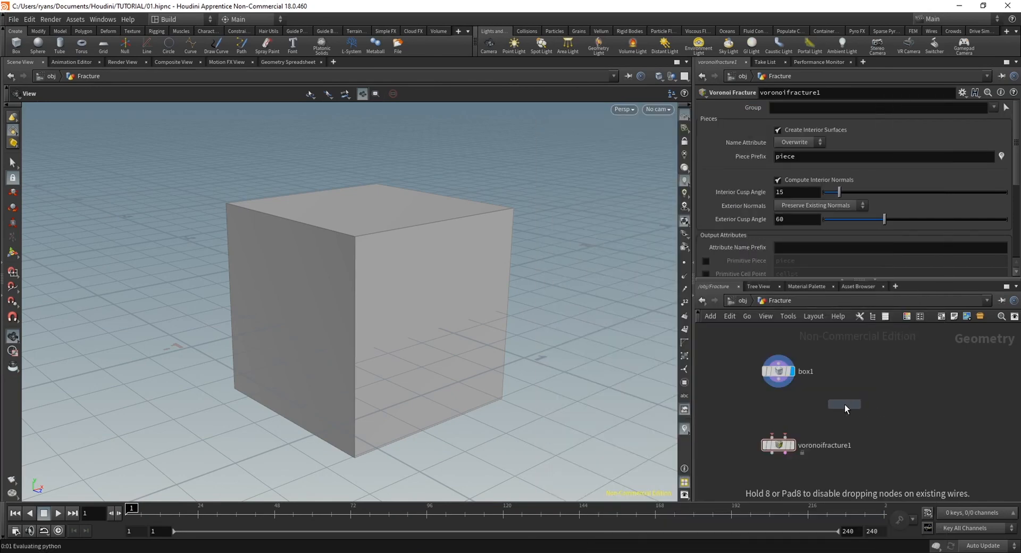
pyautogui.click(845, 404)
pyautogui.click(858, 405)
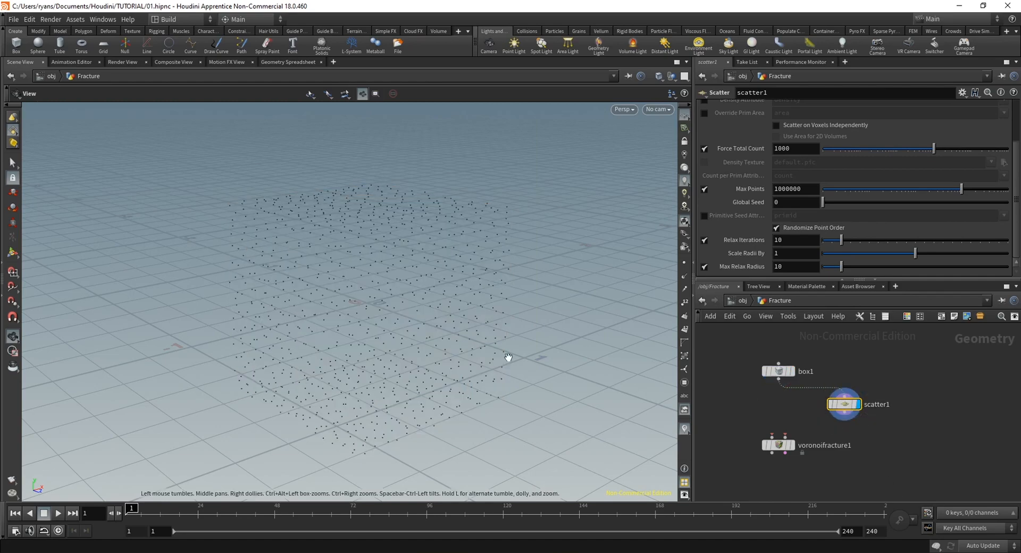
pyautogui.moveTo(508, 356); pyautogui.dragTo(327, 314)
pyautogui.moveTo(328, 313); pyautogui.dragTo(427, 306, button='right')
pyautogui.moveTo(427, 305); pyautogui.dragTo(401, 298)
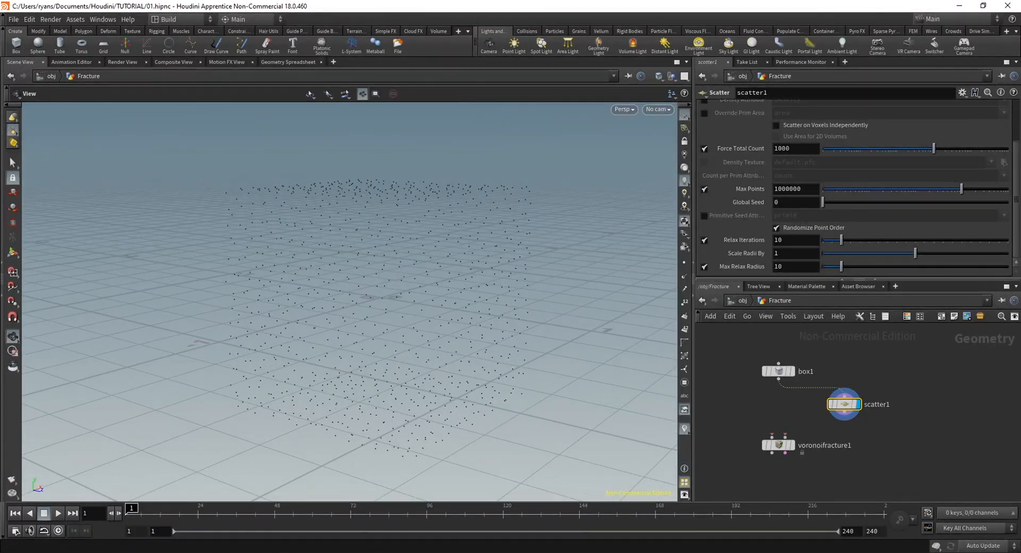
# Insert an IsoOffset node between the box and the scatter so the points fill the box's volume
pyautogui.moveTo(844, 404); pyautogui.dragTo(847, 421)
pyautogui.press('Tab')
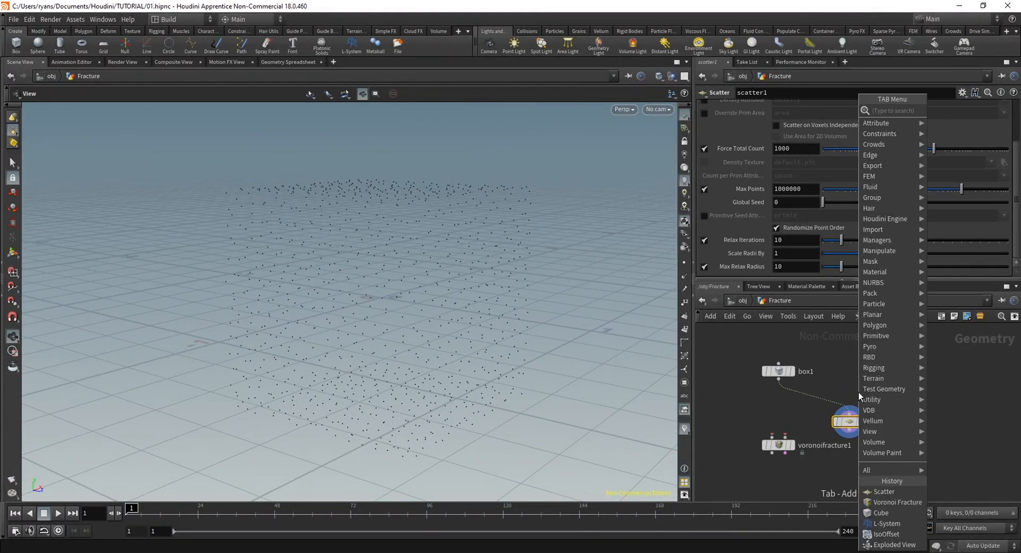
pyautogui.press('Escape')
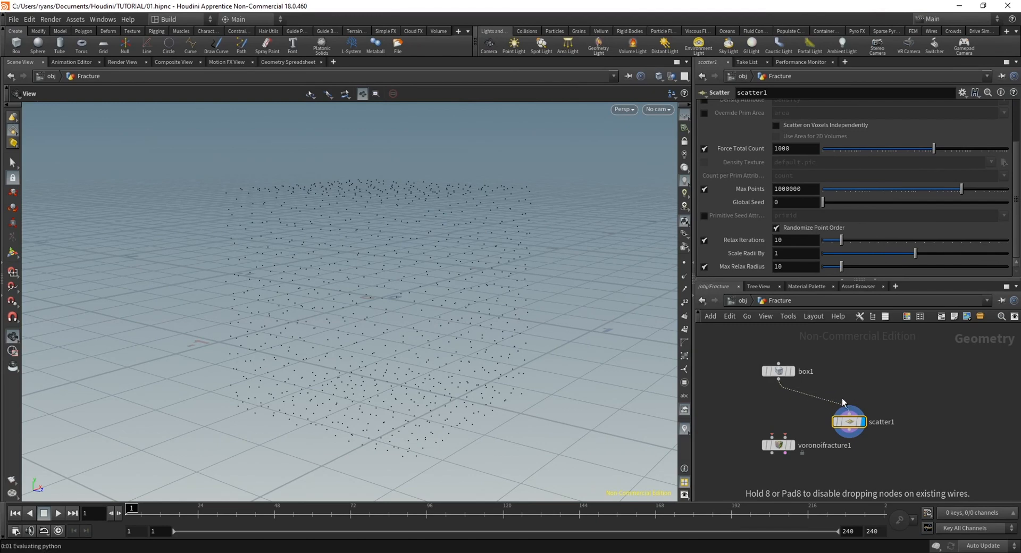
pyautogui.click(832, 398)
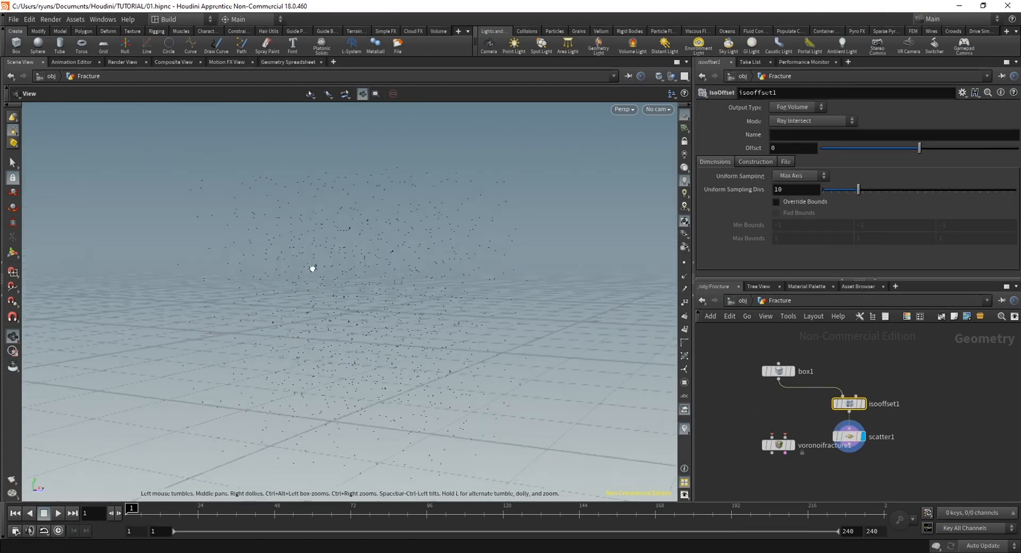
pyautogui.moveTo(312, 269); pyautogui.dragTo(400, 254)
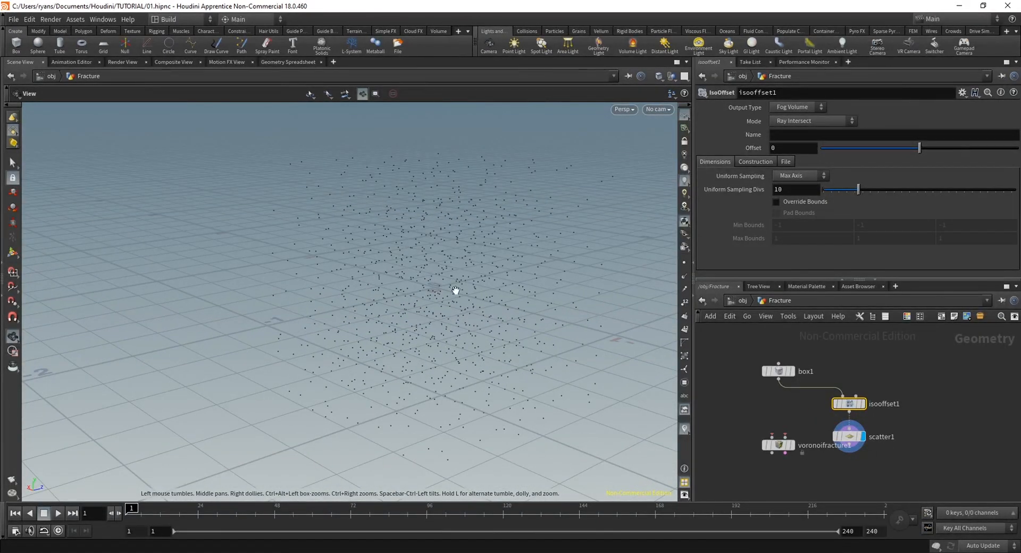
pyautogui.moveTo(469, 251); pyautogui.dragTo(346, 329)
# Turn off point relaxation on the scatter node and set its Force Total Count to 100
pyautogui.click(850, 436)
pyautogui.moveTo(780, 447); pyautogui.dragTo(781, 476)
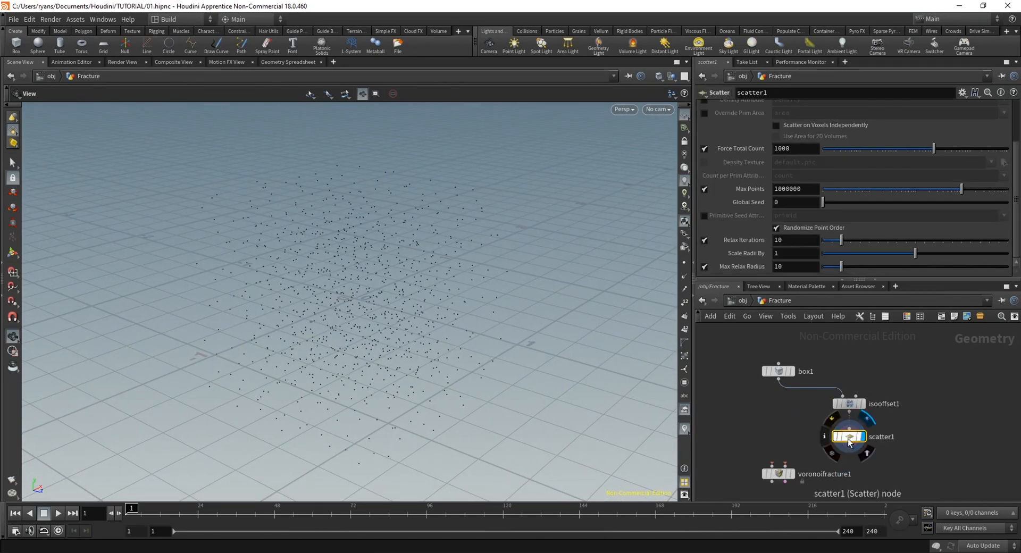
pyautogui.click(705, 240)
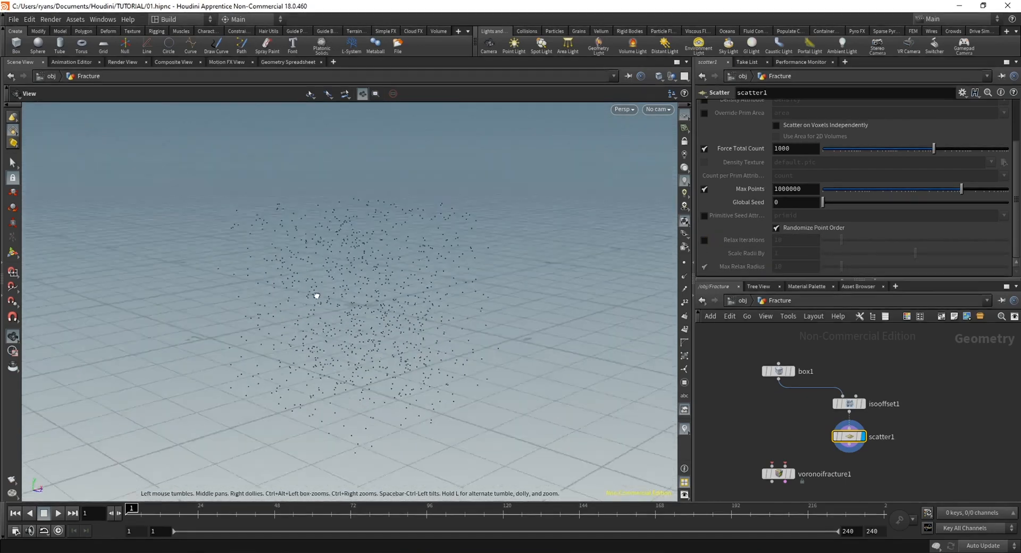
pyautogui.moveTo(381, 326); pyautogui.dragTo(394, 298)
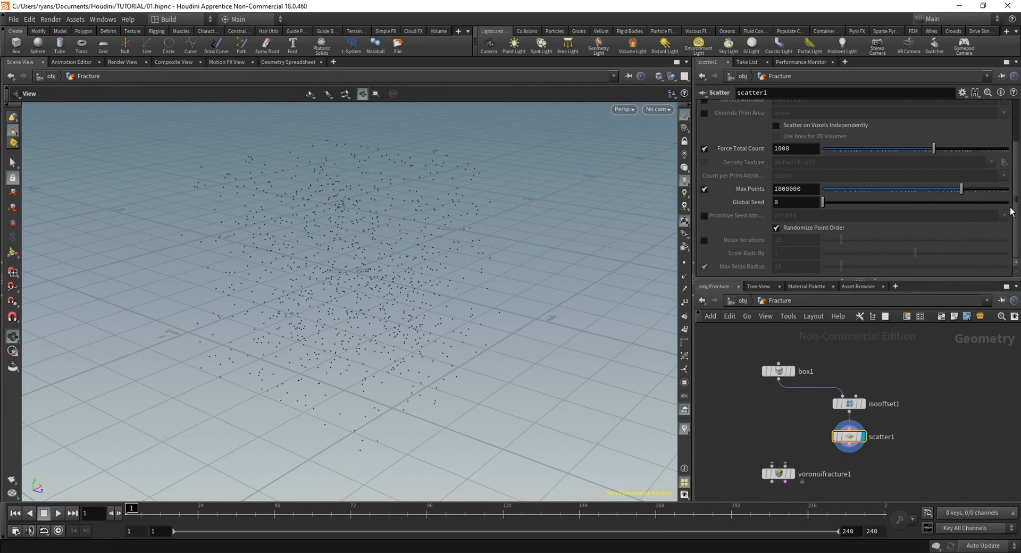
pyautogui.moveTo(1017, 207)
pyautogui.mouseDown()
pyautogui.moveTo(1018, 164)
pyautogui.moveTo(1019, 190)
pyautogui.mouseUp()
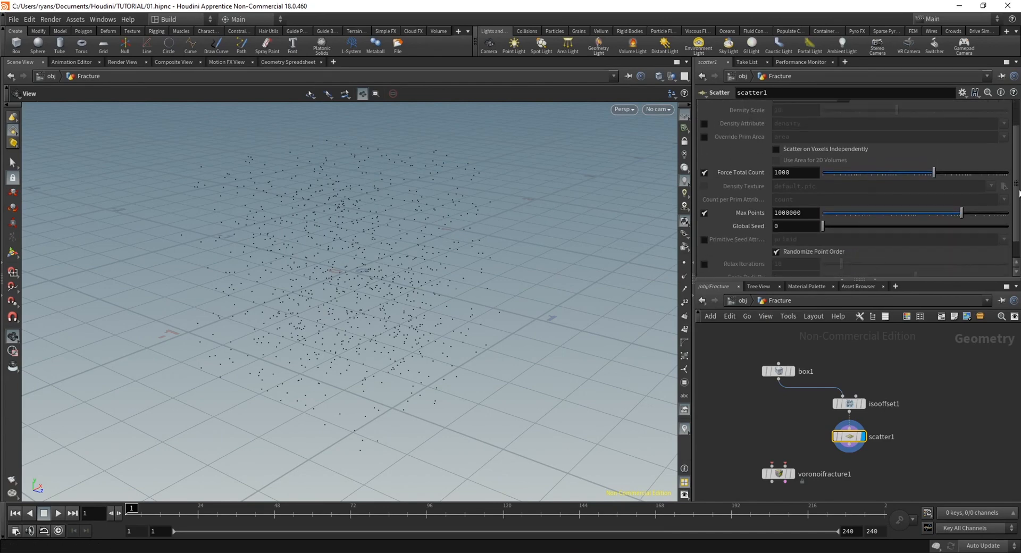
pyautogui.click(811, 174)
pyautogui.press('Return')
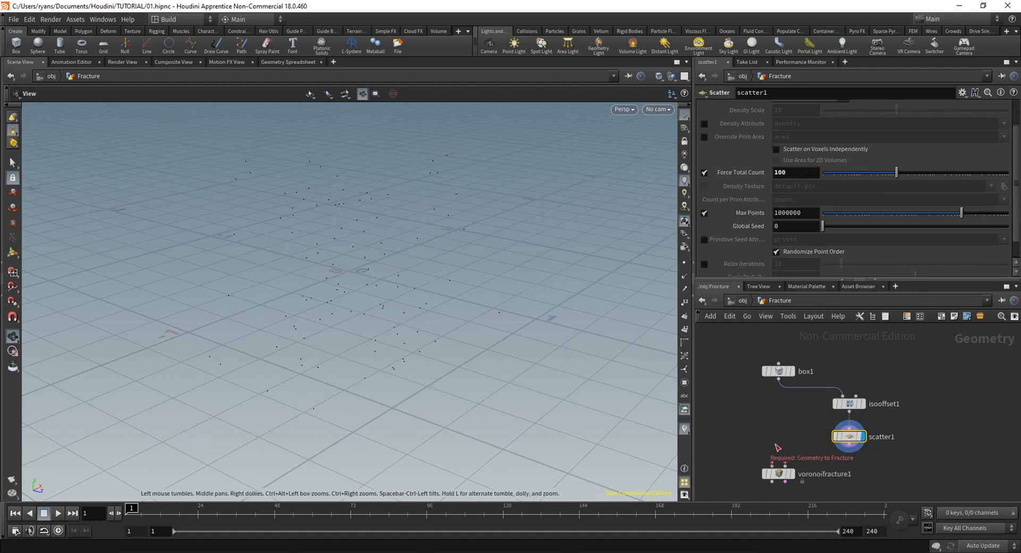
# Connect the box and the scatter points to the Voronoi Fracture's first and second inputs and display the fractured box
pyautogui.moveTo(772, 463); pyautogui.dragTo(778, 382)
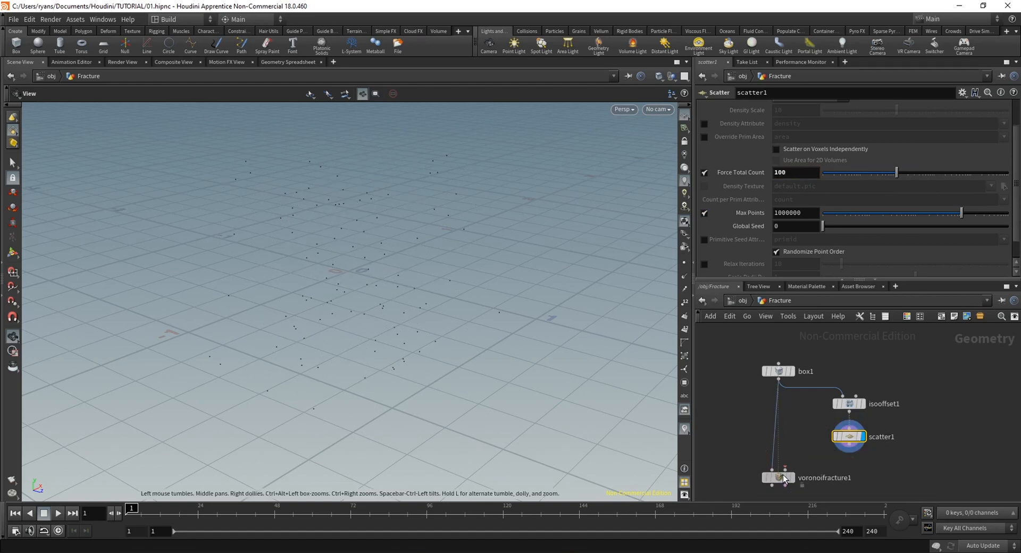
pyautogui.moveTo(786, 470); pyautogui.dragTo(850, 453)
pyautogui.click(793, 478)
pyautogui.click(781, 479)
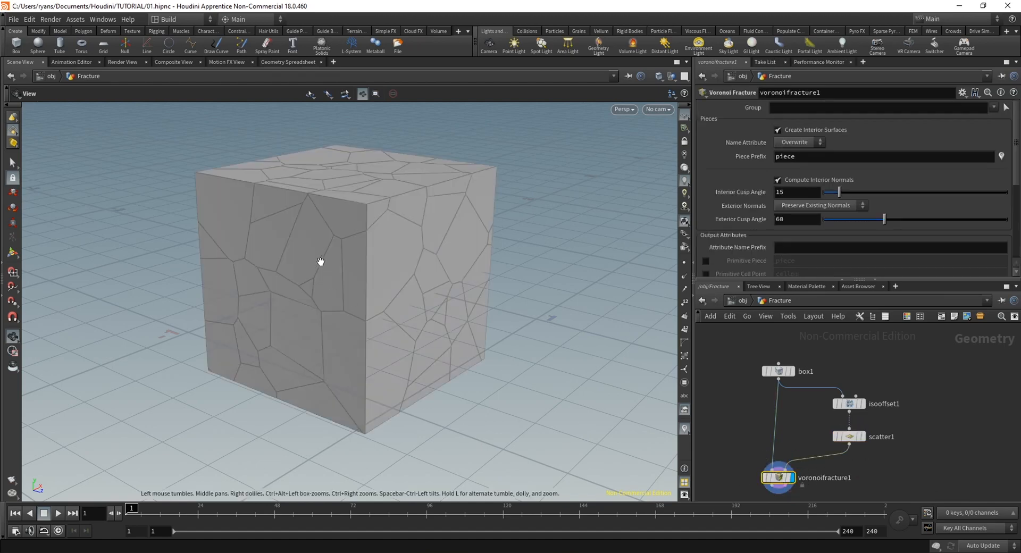
pyautogui.moveTo(321, 262); pyautogui.dragTo(341, 274)
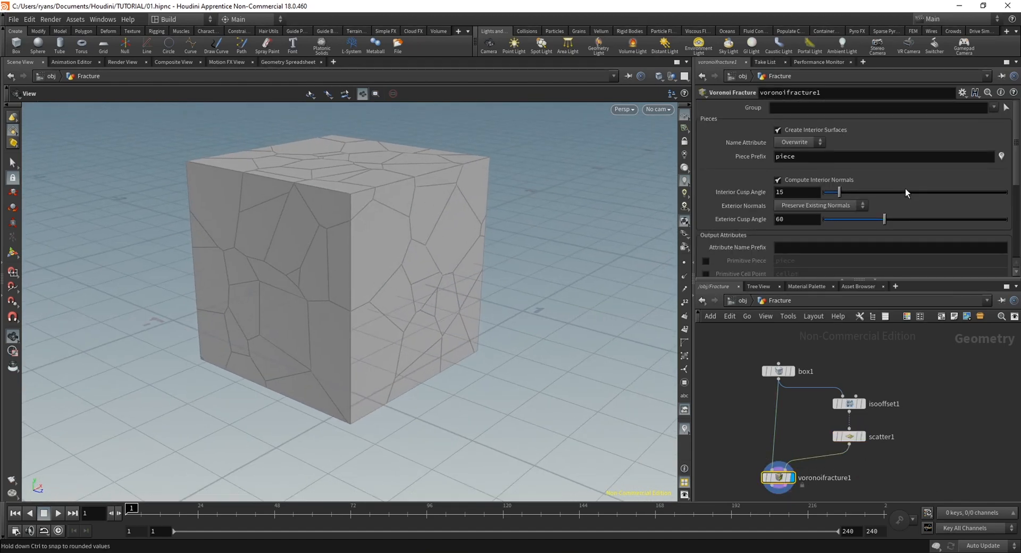
# Visualize the fracture pieces in distinct colours by their name attribute, inspect them, and switch the visualization off
pyautogui.click(1002, 158)
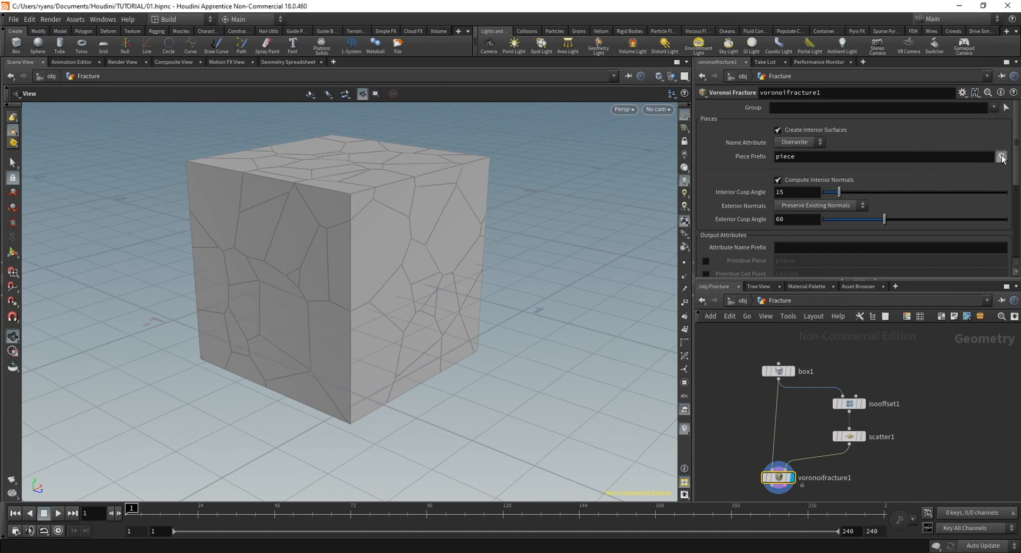
pyautogui.moveTo(351, 229); pyautogui.dragTo(345, 276)
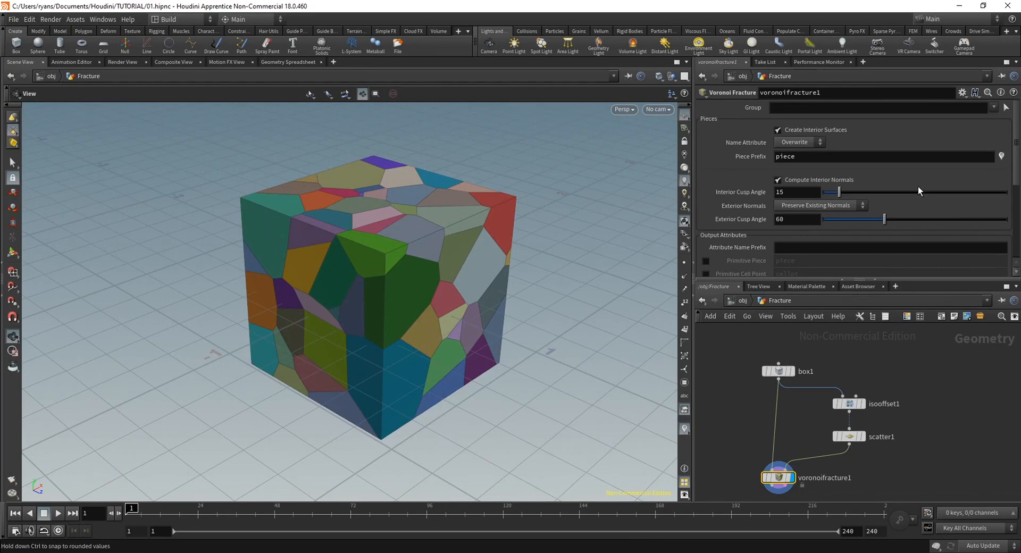
pyautogui.click(1001, 158)
# Add an Exploded View node after the Voronoi Fracture, display the separated pieces, and place the node below and beside the main chain
pyautogui.moveTo(820, 516); pyautogui.dragTo(832, 457, button='middle')
pyautogui.press('Tab')
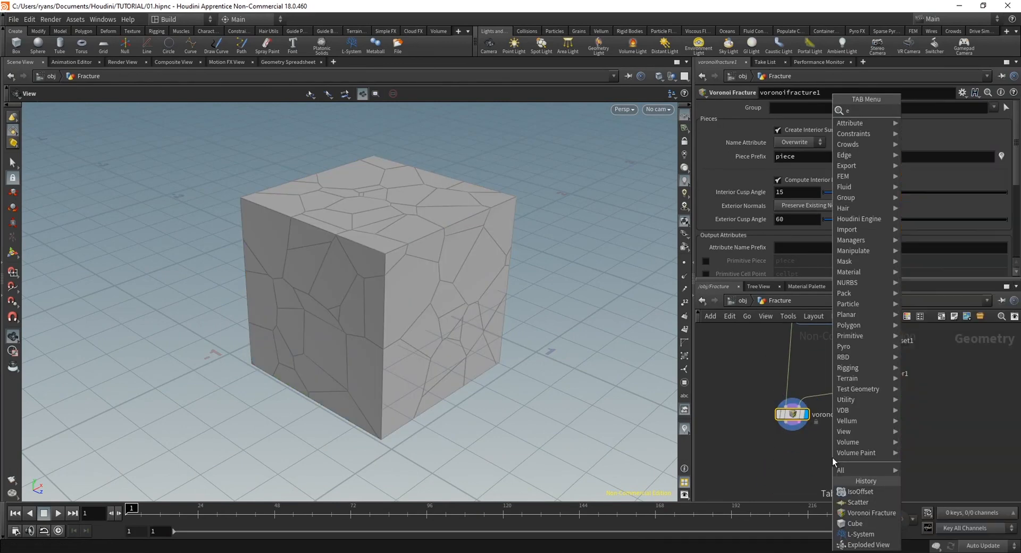
pyautogui.write('xp')
pyautogui.press('Return')
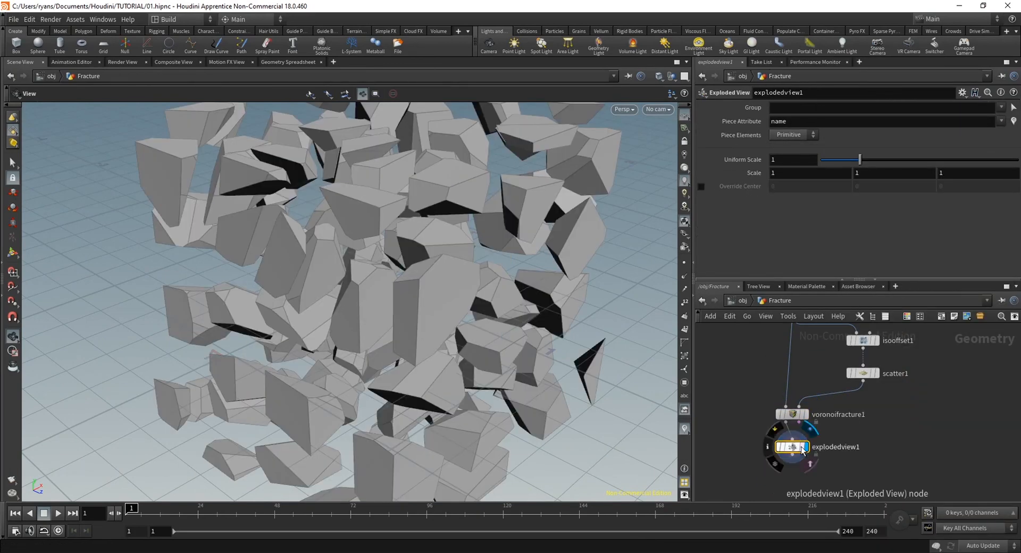
pyautogui.moveTo(801, 450); pyautogui.dragTo(751, 463)
pyautogui.moveTo(426, 298); pyautogui.dragTo(588, 349)
pyautogui.scroll(-2, 899, 442)
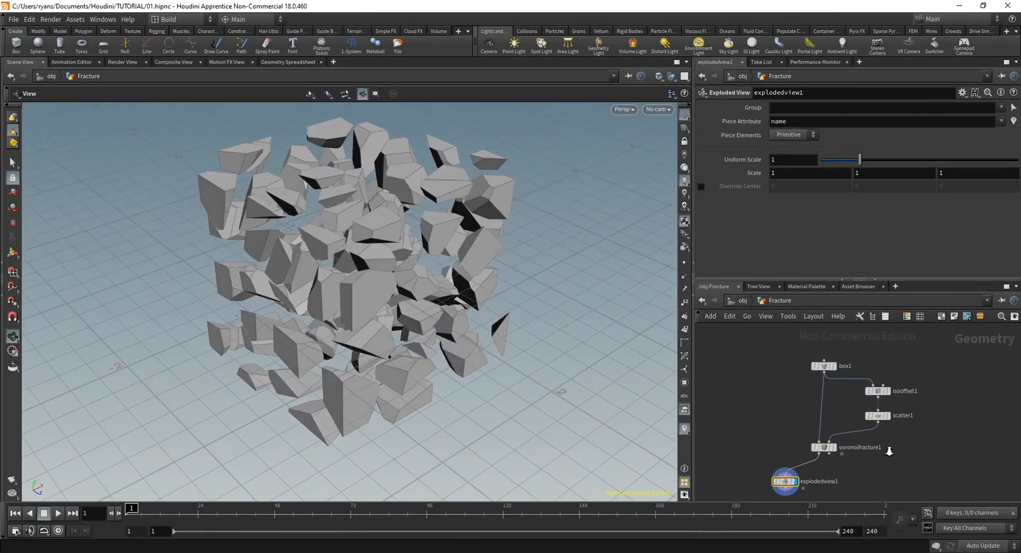
pyautogui.moveTo(889, 451); pyautogui.dragTo(887, 448, button='right')
pyautogui.moveTo(906, 445); pyautogui.dragTo(834, 435, button='middle')
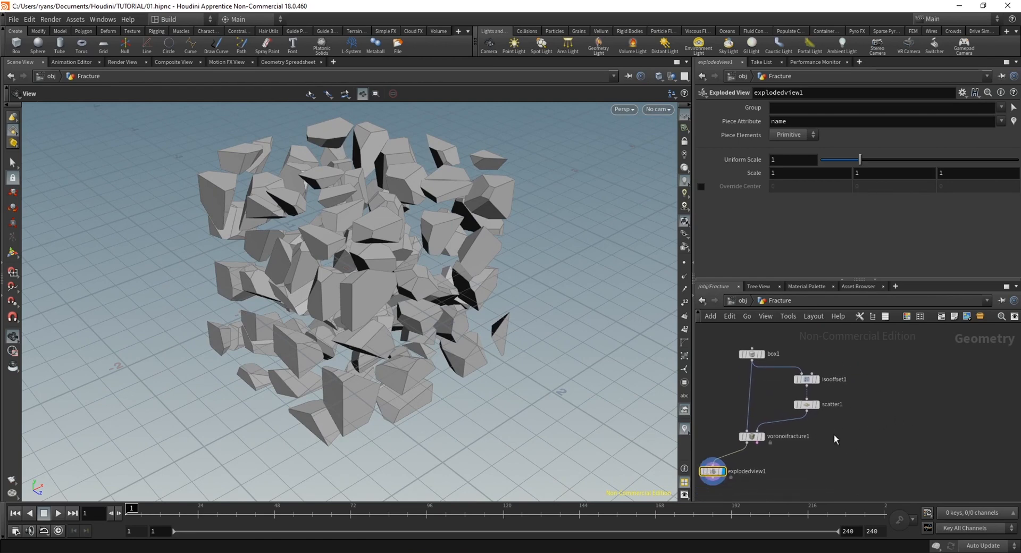
# Examine the gaps and shapes of the exploded Voronoi pieces from several viewing angles
pyautogui.moveTo(752, 355); pyautogui.dragTo(752, 346)
pyautogui.moveTo(905, 450); pyautogui.dragTo(824, 374)
pyautogui.moveTo(367, 277); pyautogui.dragTo(271, 258)
pyautogui.moveTo(270, 258); pyautogui.dragTo(410, 317, button='middle')
pyautogui.moveTo(411, 317); pyautogui.dragTo(450, 300)
pyautogui.moveTo(449, 301); pyautogui.dragTo(470, 317, button='right')
pyautogui.moveTo(469, 317); pyautogui.dragTo(476, 340)
pyautogui.moveTo(476, 341); pyautogui.dragTo(329, 319, button='right')
pyautogui.moveTo(329, 320); pyautogui.dragTo(367, 313)
pyautogui.moveTo(863, 441); pyautogui.dragTo(840, 449, button='middle')
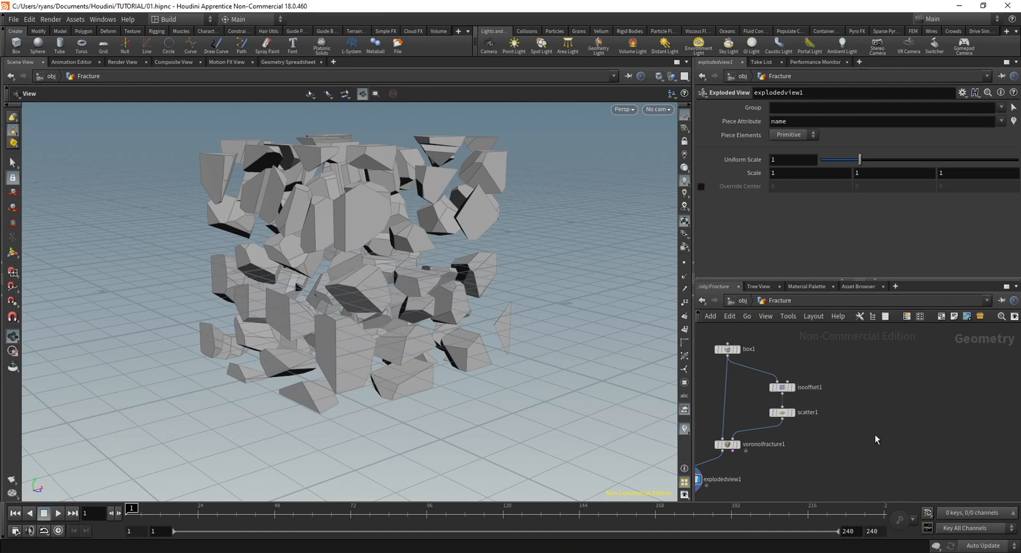
pyautogui.moveTo(869, 423); pyautogui.dragTo(869, 428, button='middle')
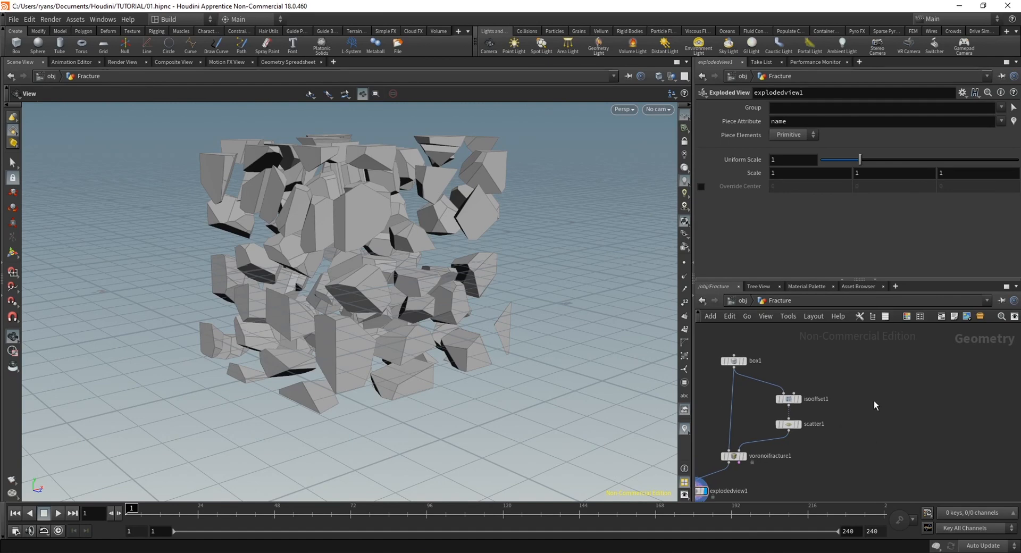
# Add an L-System node beside the fracture network and display its branching skeleton
pyautogui.press('Tab')
pyautogui.write('lyst')
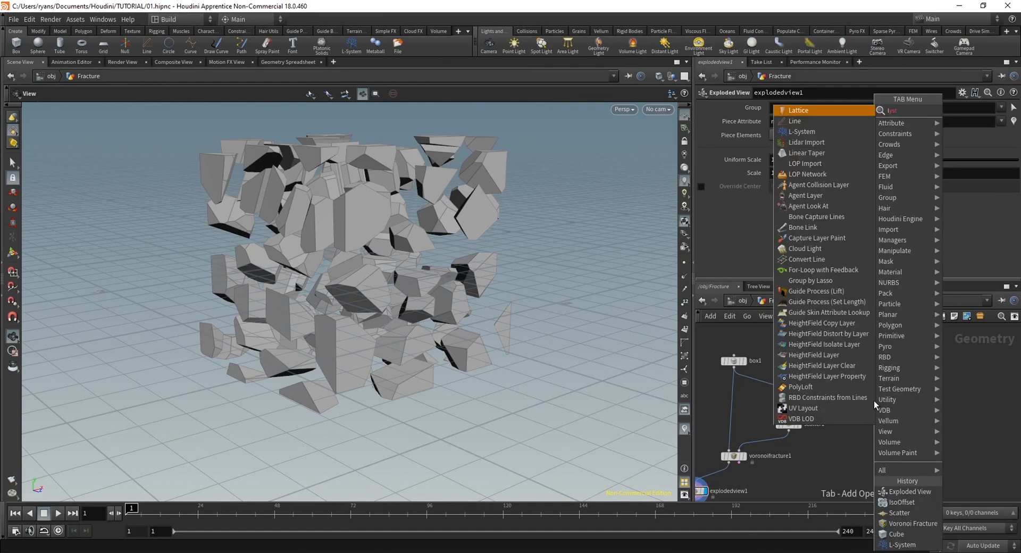
pyautogui.press('BackSpace')
pyautogui.press('BackSpace')
pyautogui.press('BackSpace')
pyautogui.write('syst')
pyautogui.press('Return')
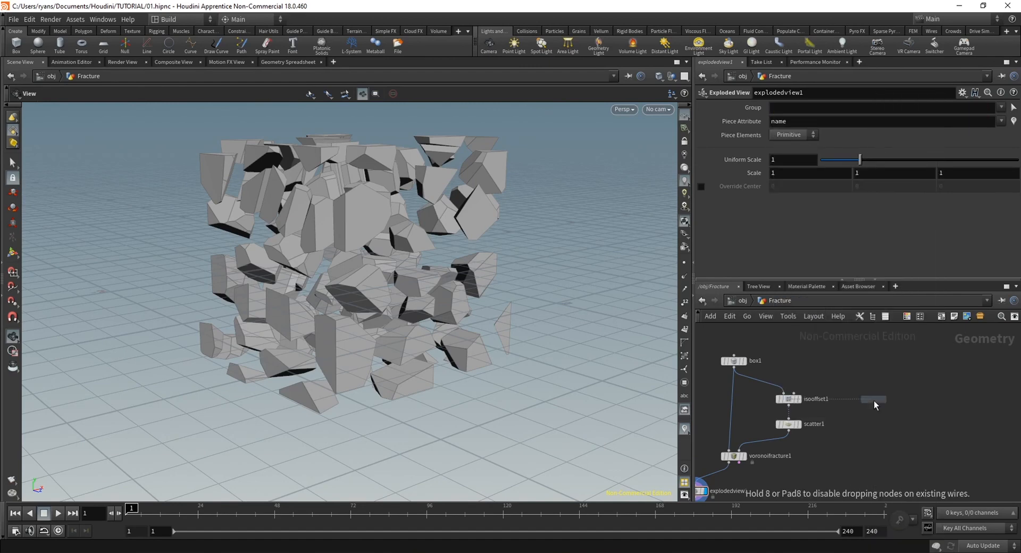
pyautogui.click(872, 399)
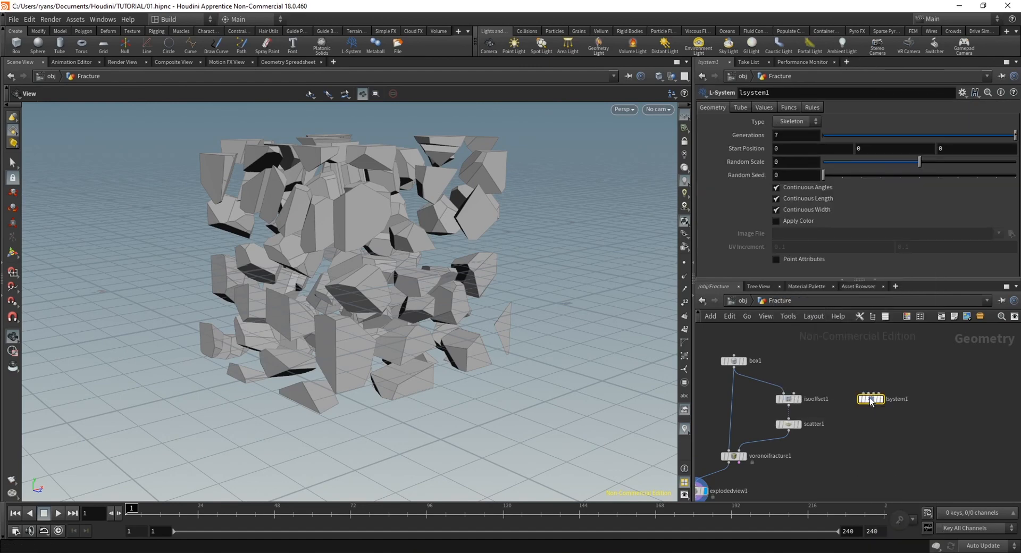
pyautogui.click(882, 399)
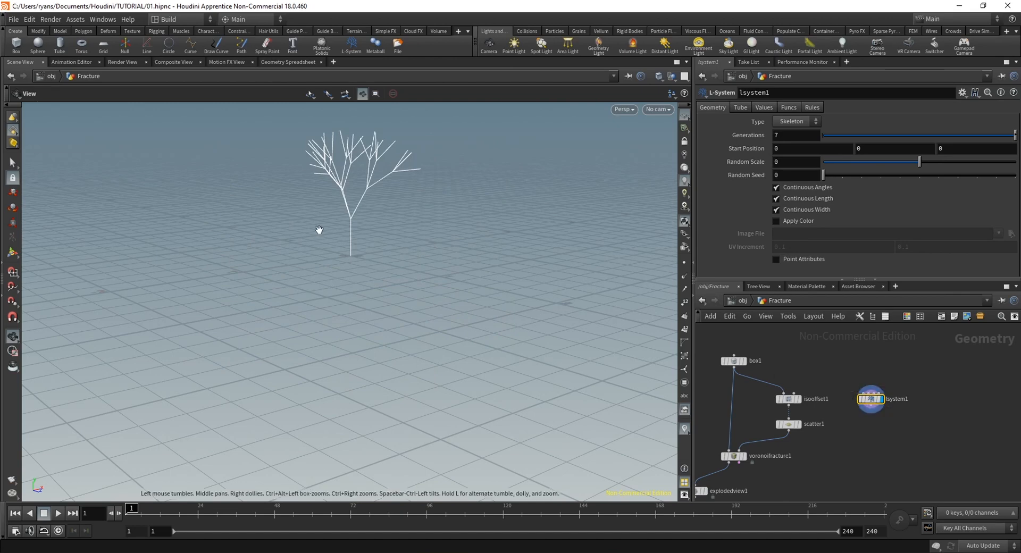
pyautogui.moveTo(372, 232); pyautogui.dragTo(394, 317, button='middle')
pyautogui.moveTo(394, 317); pyautogui.dragTo(360, 313)
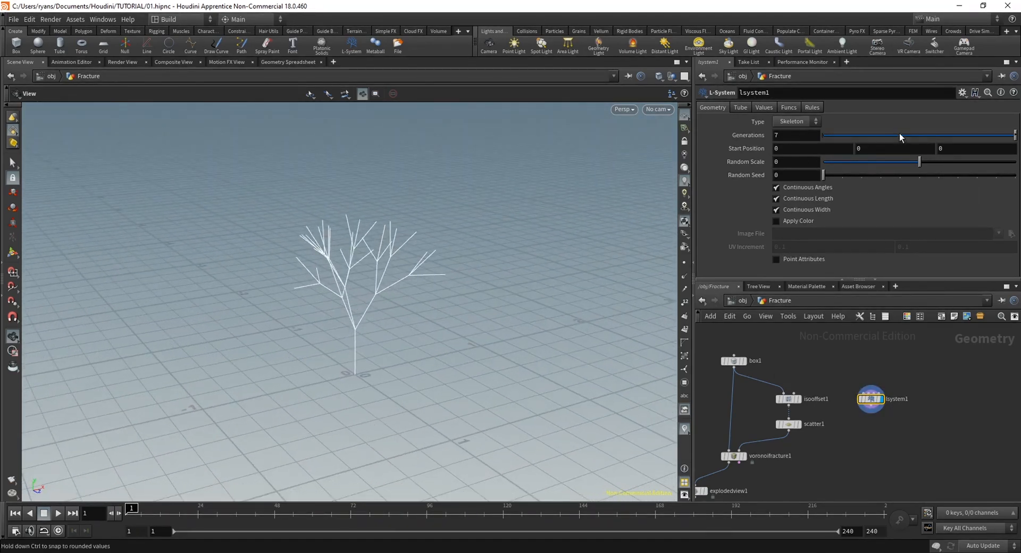
# Try several Generations values on the L-System, including 0 and 5, and settle on 2.48 for a simple branch
pyautogui.moveTo(899, 135); pyautogui.dragTo(808, 139)
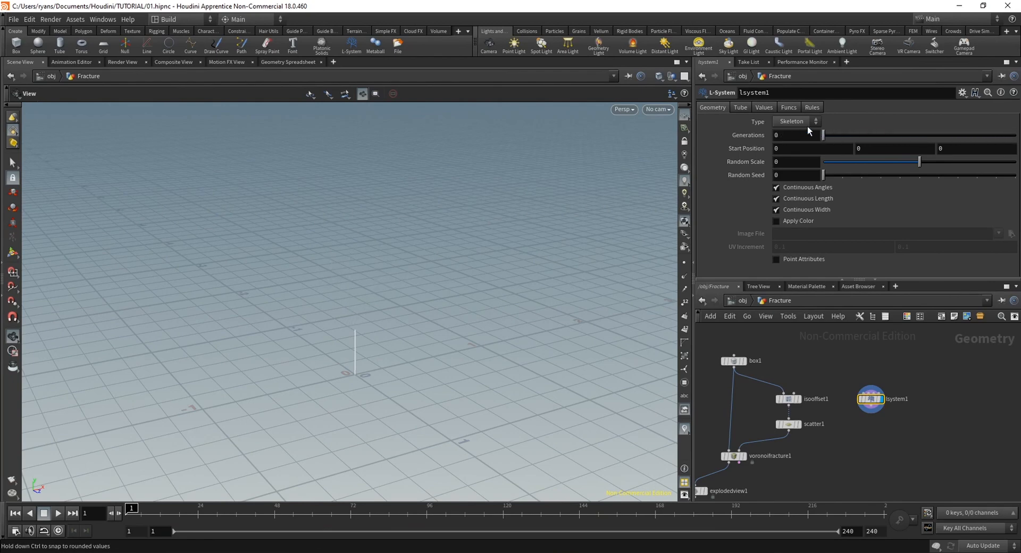
pyautogui.moveTo(988, 133); pyautogui.dragTo(1015, 135)
pyautogui.moveTo(511, 282); pyautogui.dragTo(353, 376)
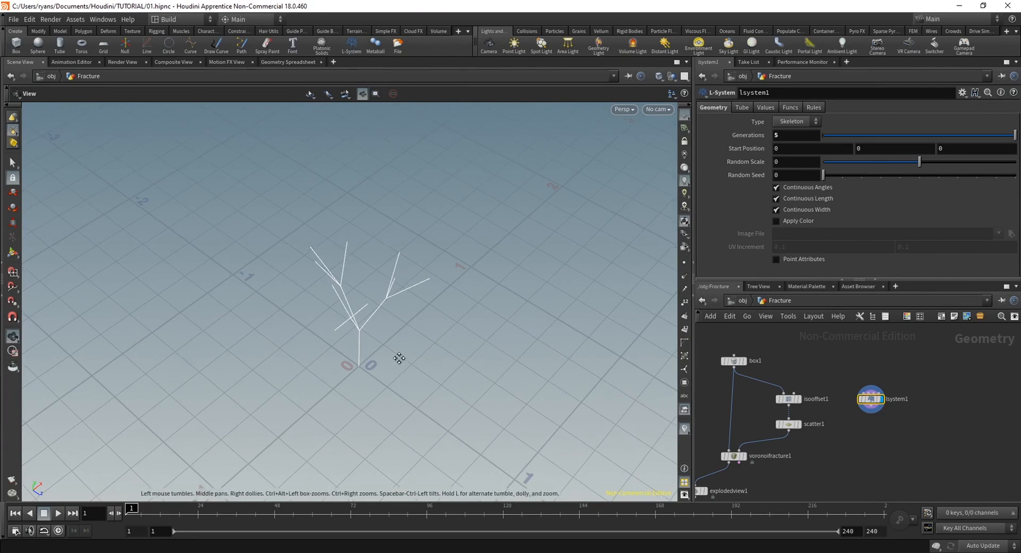
pyautogui.moveTo(379, 273); pyautogui.dragTo(358, 308)
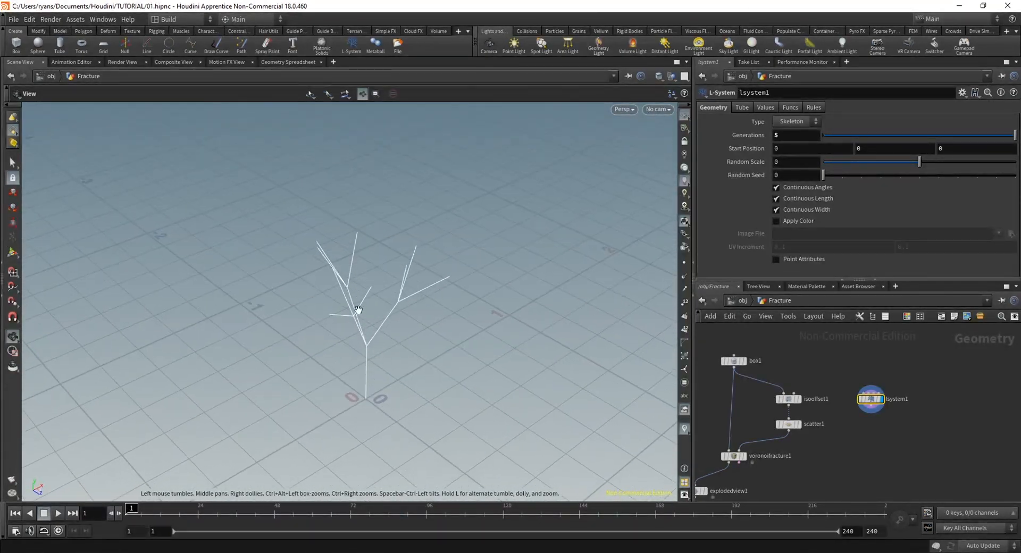
pyautogui.moveTo(904, 136); pyautogui.dragTo(920, 134)
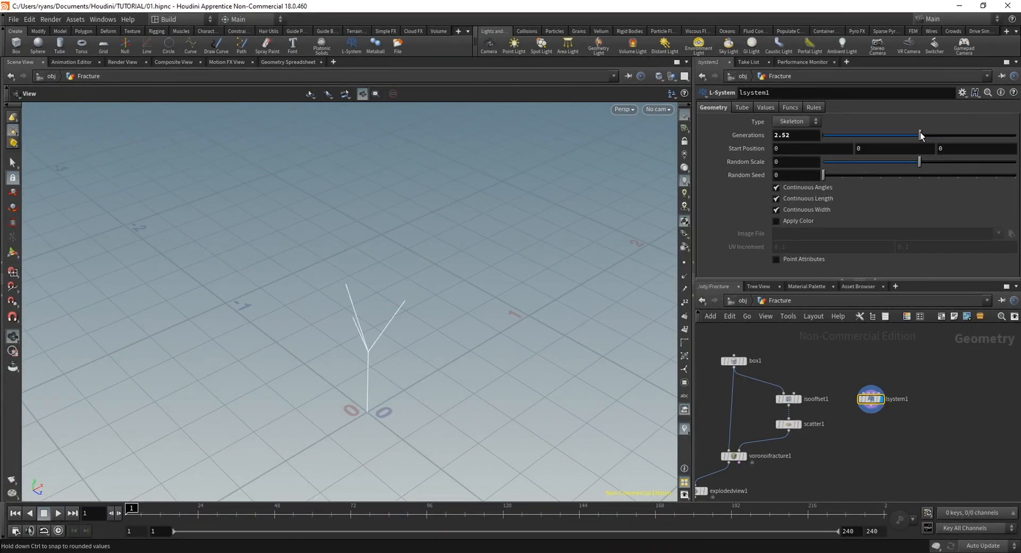
pyautogui.moveTo(436, 250); pyautogui.dragTo(382, 341)
pyautogui.moveTo(406, 251); pyautogui.dragTo(452, 341)
# Add a displayed Transform node directly after the L-System
pyautogui.press('Tab')
pyautogui.write('tran')
pyautogui.press('Return')
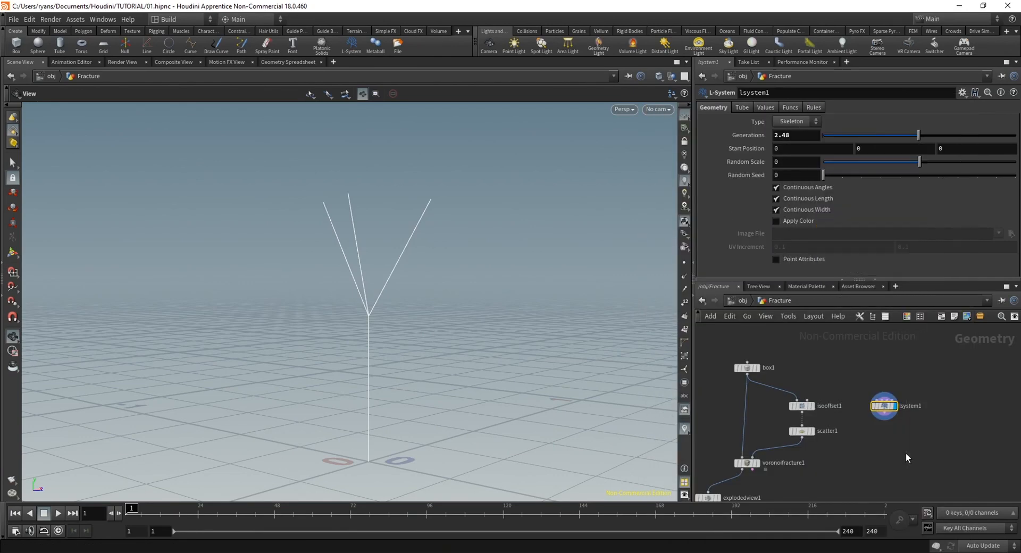
pyautogui.click(905, 453)
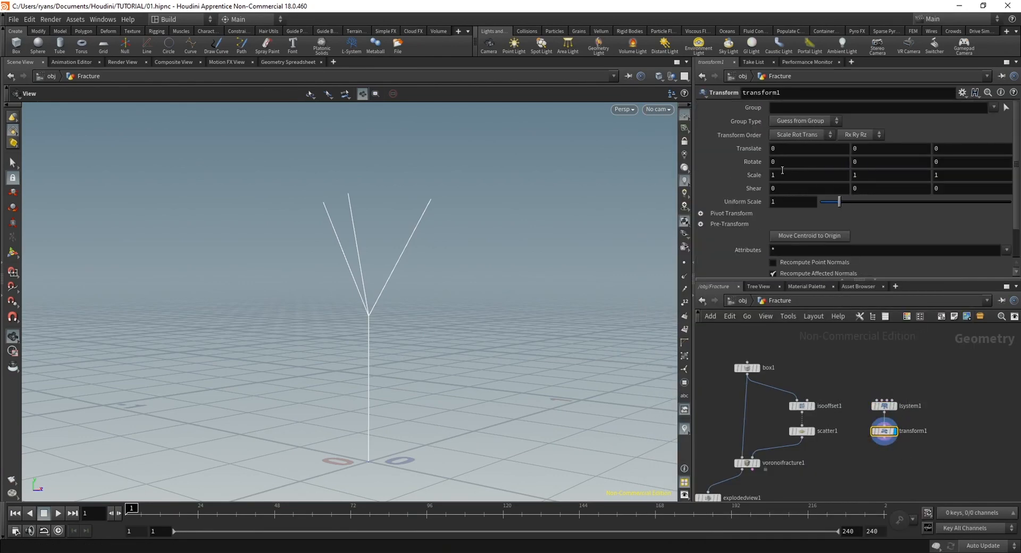
# Set the L-System Transform's X rotation to 90 to lay the branches horizontally
pyautogui.moveTo(792, 161)
pyautogui.mouseDown(button='middle')
pyautogui.moveTo(805, 161)
pyautogui.moveTo(777, 149)
pyautogui.mouseUp(button='middle')
pyautogui.write('90')
pyautogui.press('Return')
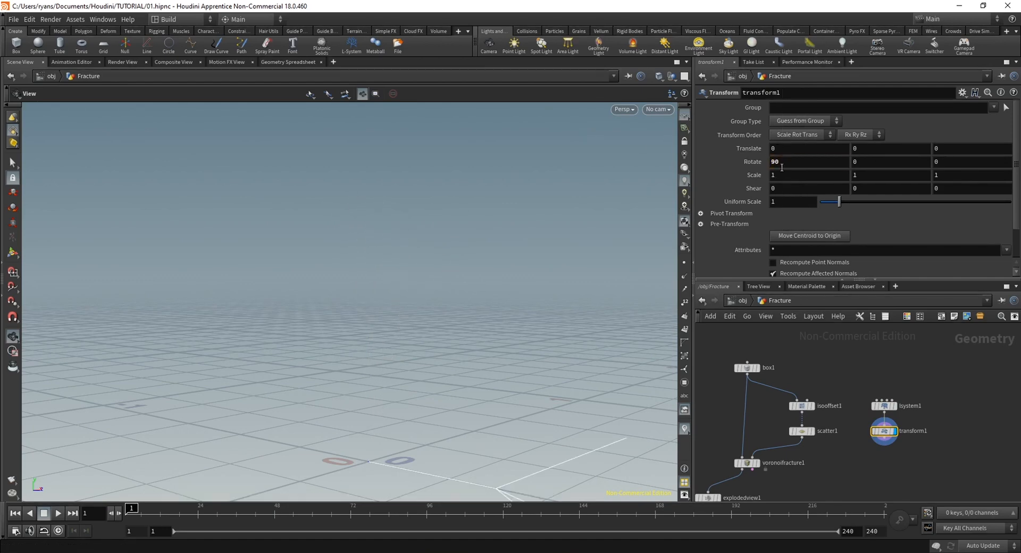
pyautogui.press('f')
pyautogui.moveTo(375, 333); pyautogui.dragTo(429, 373)
pyautogui.scroll(-4, 474, 376)
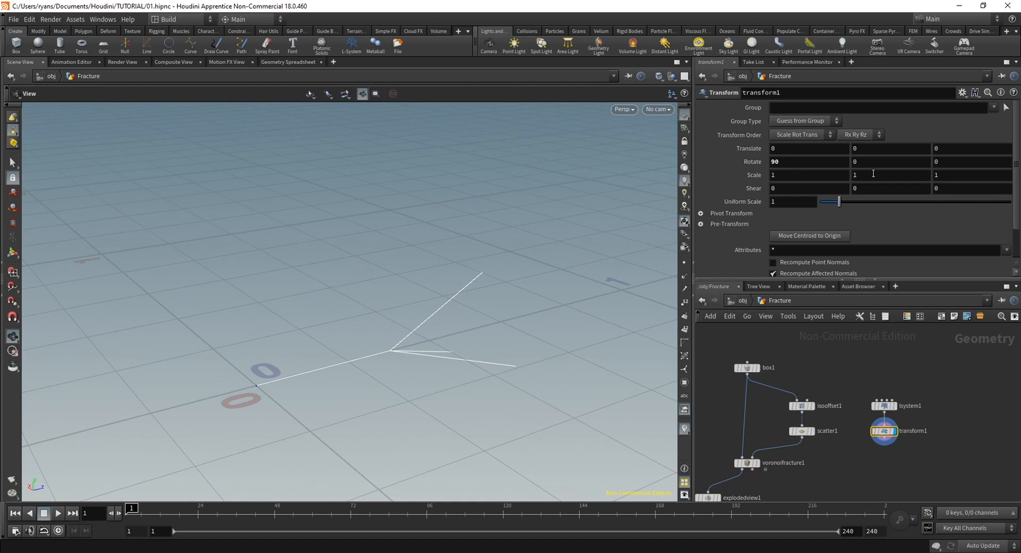
# Flatten the branching lines by setting the Transform's Z scale to 0, undoing the trial X scale change
pyautogui.moveTo(811, 173); pyautogui.dragTo(823, 174, button='middle')
pyautogui.hotkey('ctrl', 'z')
pyautogui.moveTo(909, 176); pyautogui.dragTo(936, 176, button='middle')
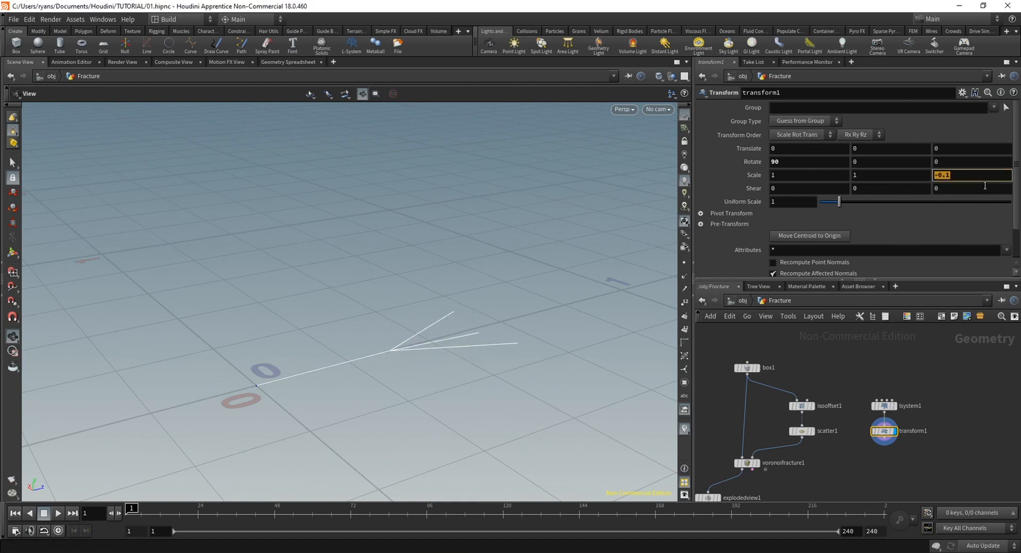
pyautogui.moveTo(255, 375); pyautogui.dragTo(488, 410)
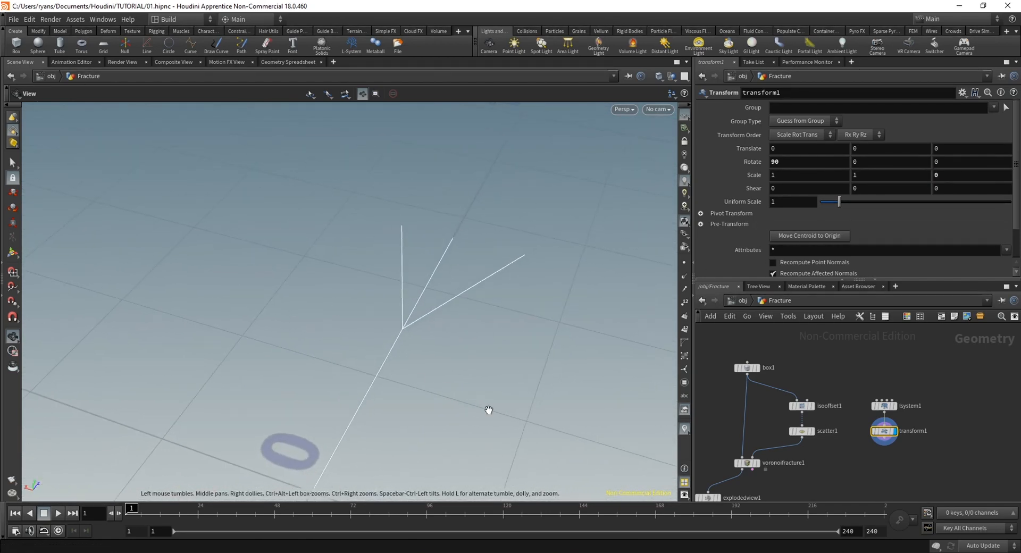
# Template the original box over the branching lines to compare their sizes
pyautogui.click(748, 368)
pyautogui.click(755, 369)
pyautogui.moveTo(259, 349); pyautogui.dragTo(27, 287, button='right')
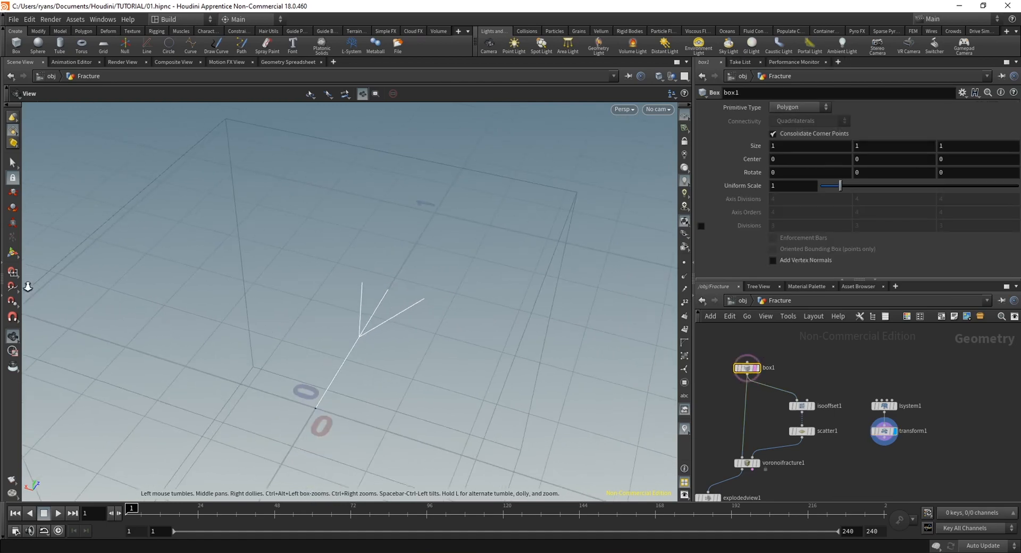
pyautogui.moveTo(304, 337); pyautogui.dragTo(255, 317, button='middle')
# Add a second Box node above the L-System chain
pyautogui.moveTo(841, 375); pyautogui.dragTo(828, 408, button='middle')
pyautogui.press('Tab')
pyautogui.write('line')
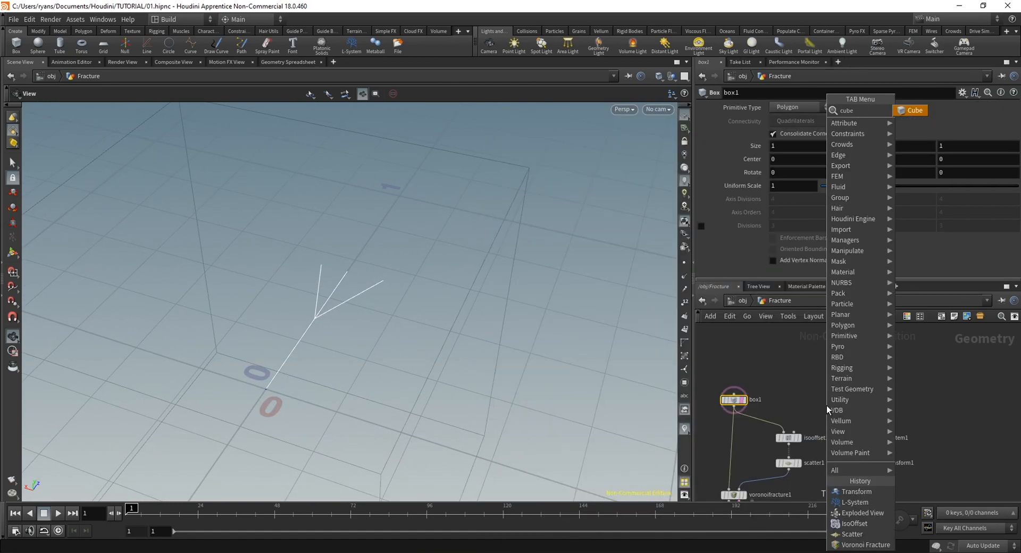
pyautogui.press('Return')
pyautogui.click(876, 399)
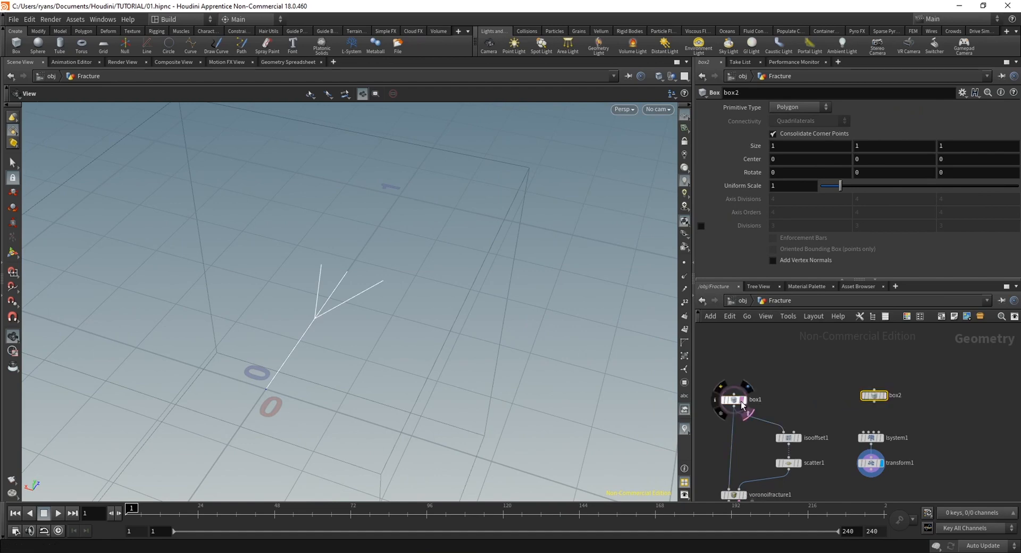
# Move the L-System and its Transform node aside to make room beside the second box
pyautogui.moveTo(741, 400); pyautogui.dragTo(744, 401)
pyautogui.moveTo(908, 477); pyautogui.dragTo(853, 430)
pyautogui.moveTo(882, 438); pyautogui.dragTo(966, 389)
pyautogui.click(892, 416)
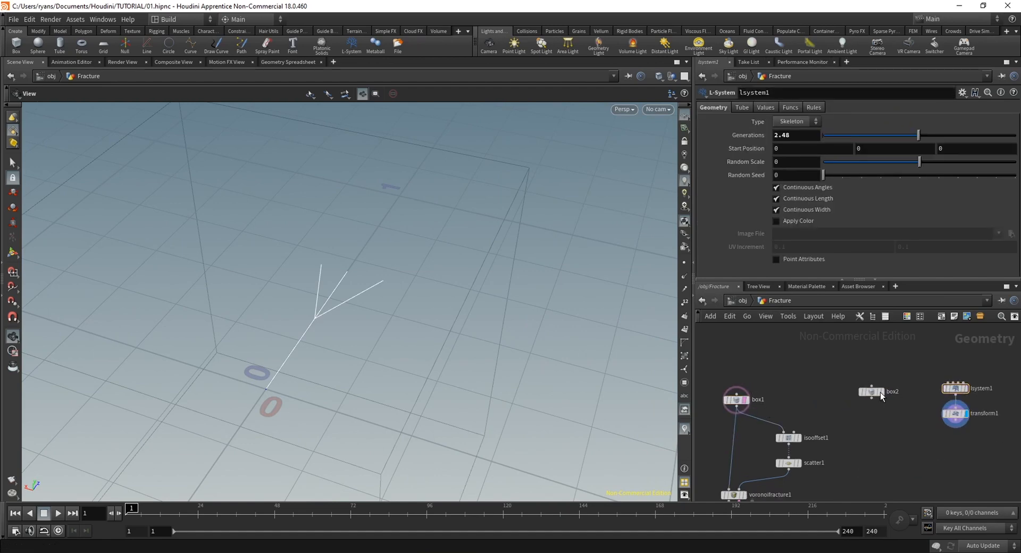
# Template the second box in place of the original and set its Y size to 0.2
pyautogui.moveTo(218, 301); pyautogui.dragTo(305, 271)
pyautogui.click(865, 388)
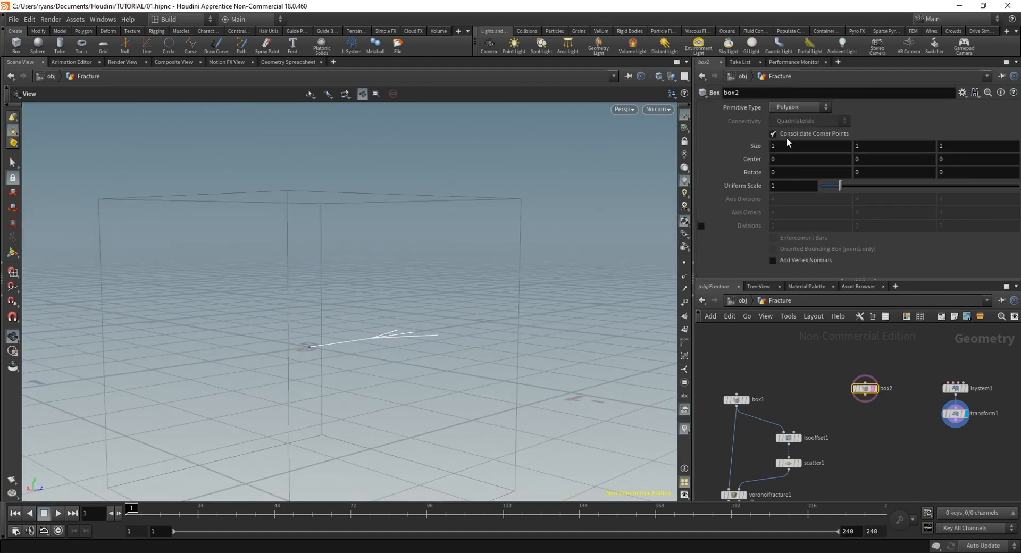
pyautogui.moveTo(877, 146); pyautogui.dragTo(841, 150, button='middle')
pyautogui.moveTo(403, 301); pyautogui.dragTo(340, 388)
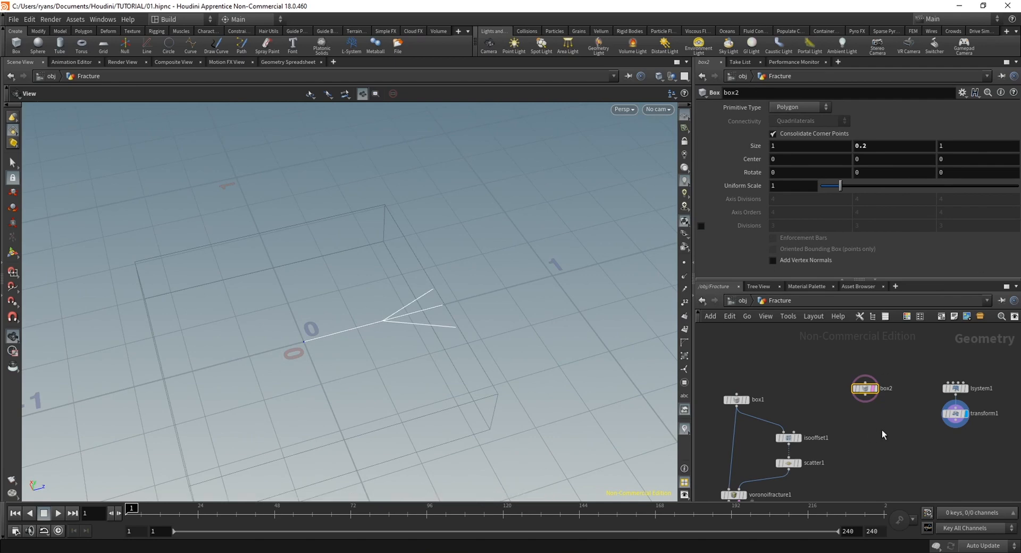
# Add a Transform node directly after the second box
pyautogui.press('Tab')
pyautogui.write('trans')
pyautogui.press('Return')
pyautogui.press('Return')
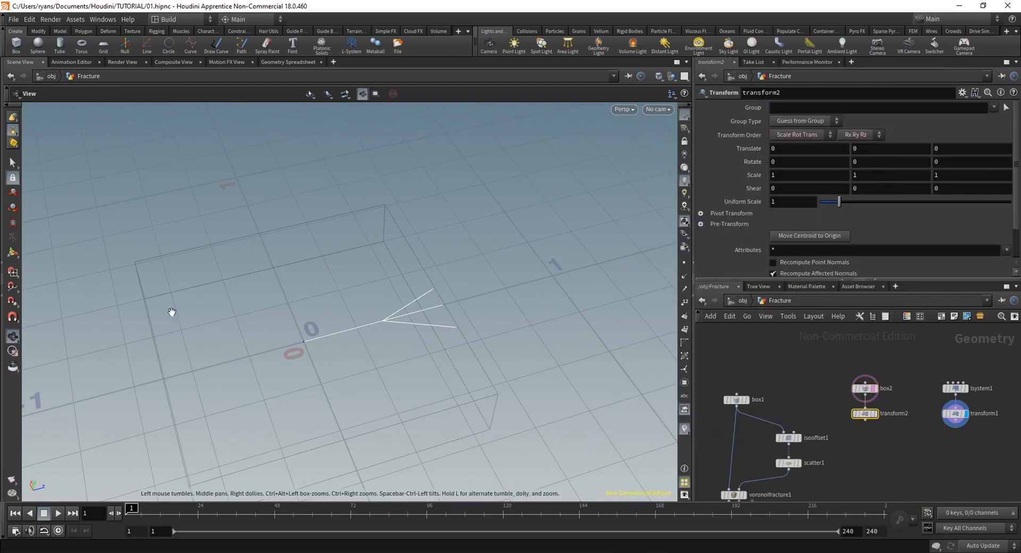
# Translate the flat box about 0.27 along Z and set its Uniform Scale to 0.78
pyautogui.click(15, 258)
pyautogui.moveTo(333, 338); pyautogui.dragTo(400, 407)
pyautogui.scroll(2, 400, 407)
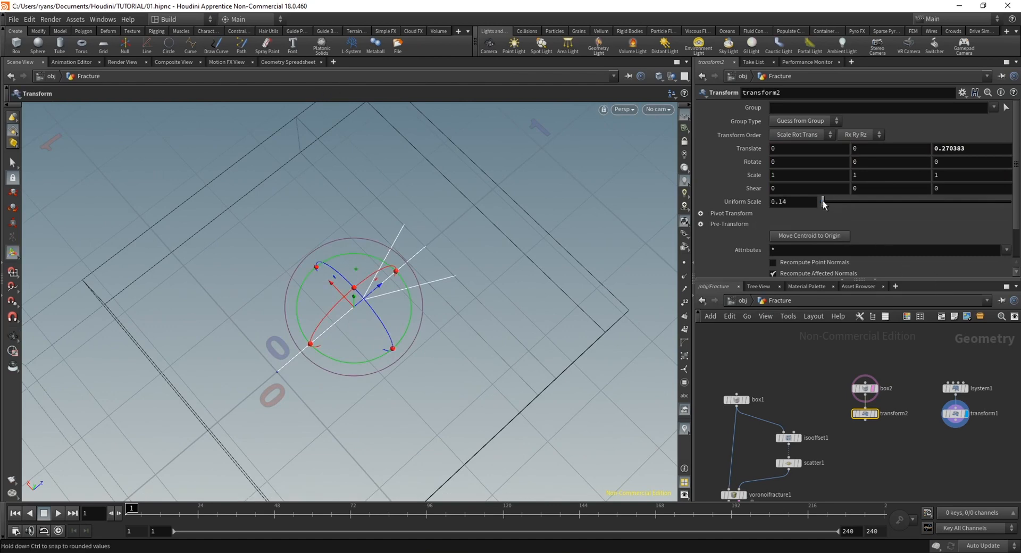
pyautogui.click(874, 415)
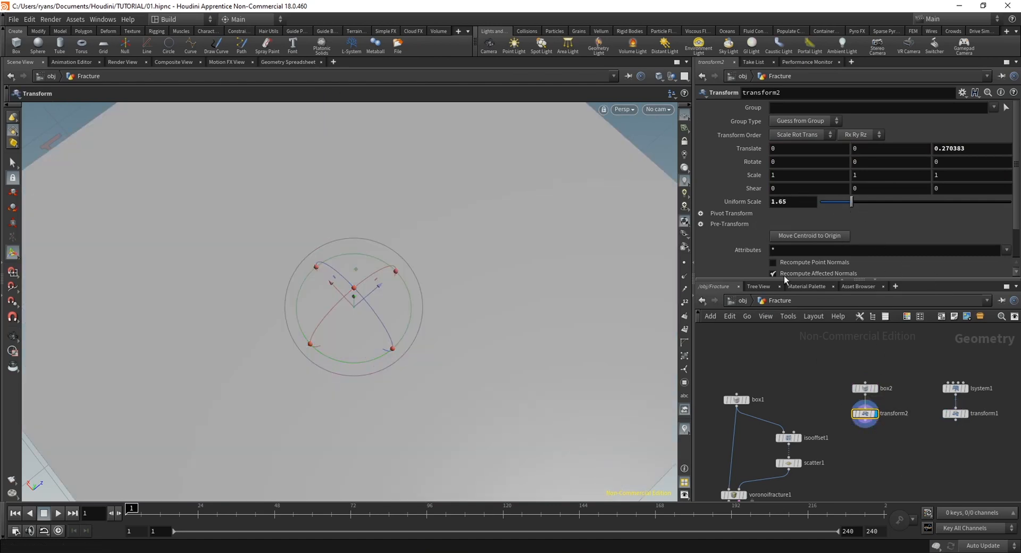
pyautogui.moveTo(851, 201); pyautogui.dragTo(836, 208)
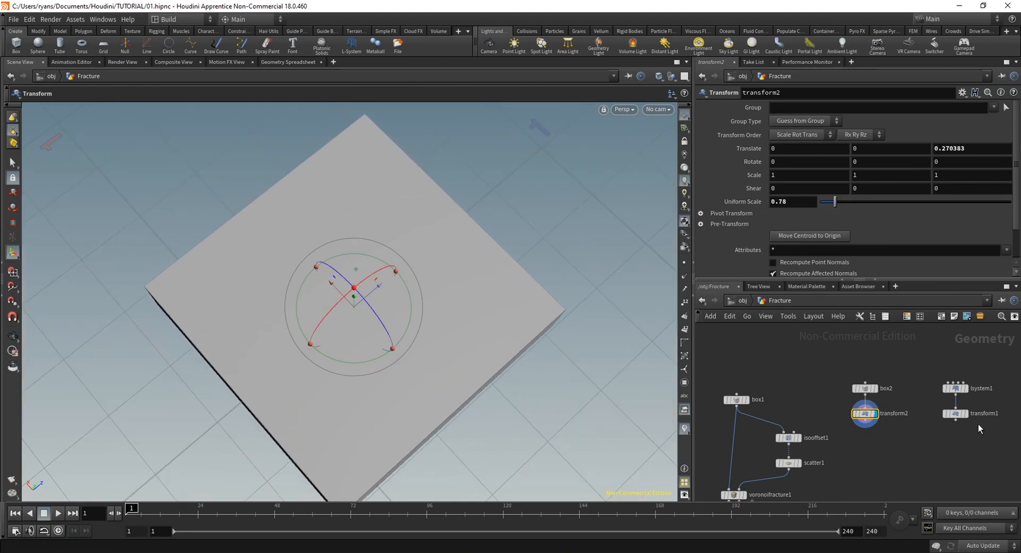
# Display the L-System's Transform and template the flat box's Transform to check the lines against the slab
pyautogui.click(966, 414)
pyautogui.moveTo(859, 458)
pyautogui.mouseDown(button='middle')
pyautogui.moveTo(800, 445)
pyautogui.moveTo(848, 462)
pyautogui.mouseUp(button='middle')
pyautogui.click(801, 446)
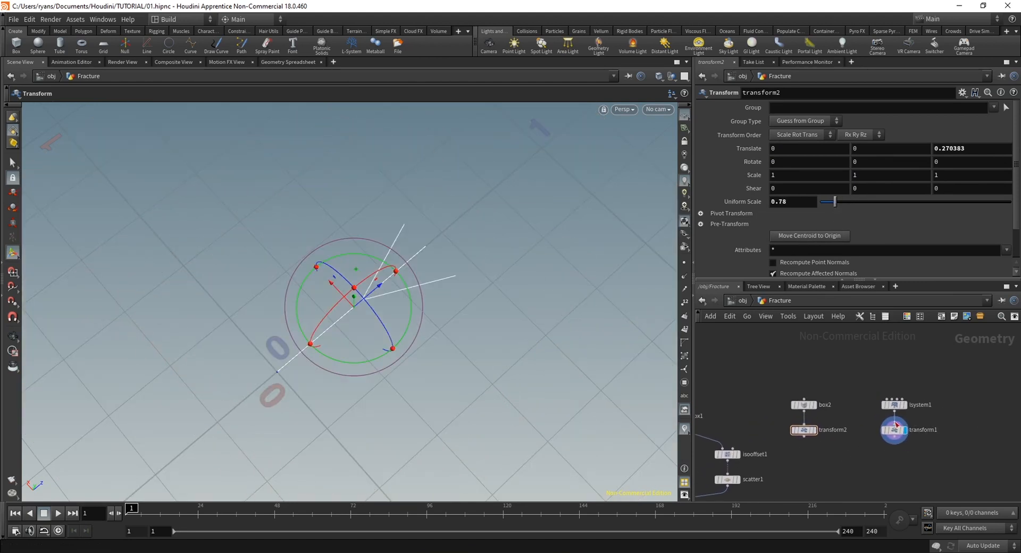
pyautogui.click(896, 428)
pyautogui.keyDown('alt'); pyautogui.moveTo(332, 283); pyautogui.dragTo(314, 233); pyautogui.keyUp('alt')
pyautogui.click(812, 430)
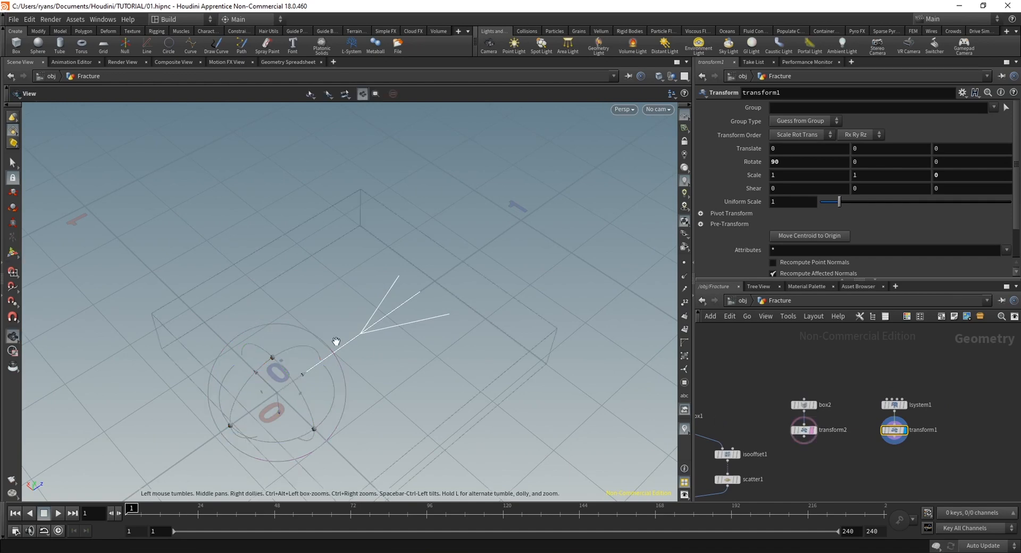
pyautogui.keyDown('alt'); pyautogui.moveTo(379, 382); pyautogui.dragTo(383, 337, button='middle'); pyautogui.keyUp('alt')
pyautogui.keyDown('alt'); pyautogui.moveTo(383, 337); pyautogui.dragTo(384, 309); pyautogui.keyUp('alt')
# Add a Resample node after the L-System's Transform, display it, and align it below the chain
pyautogui.moveTo(863, 477); pyautogui.dragTo(848, 454, button='middle')
pyautogui.press('Tab')
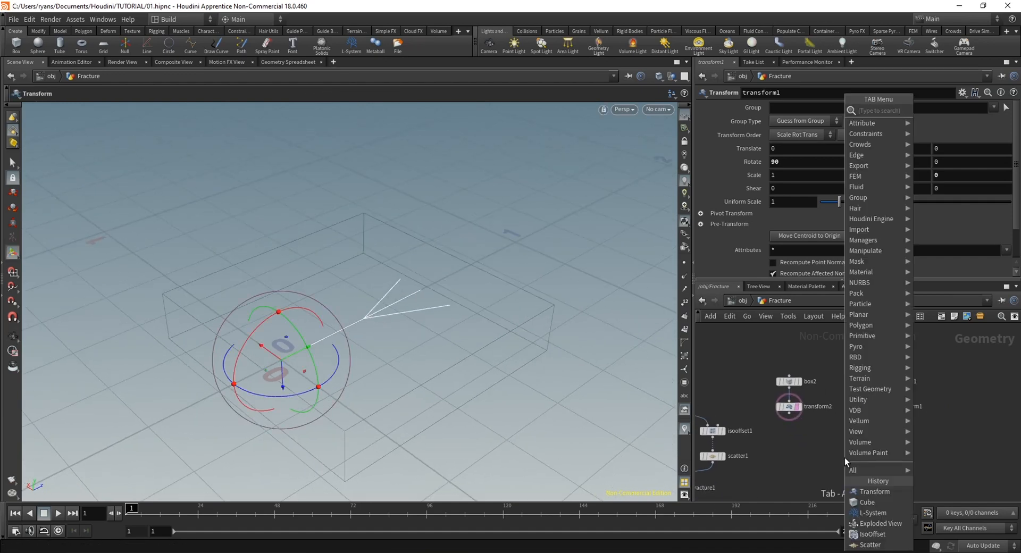
pyautogui.write('resam')
pyautogui.press('Return')
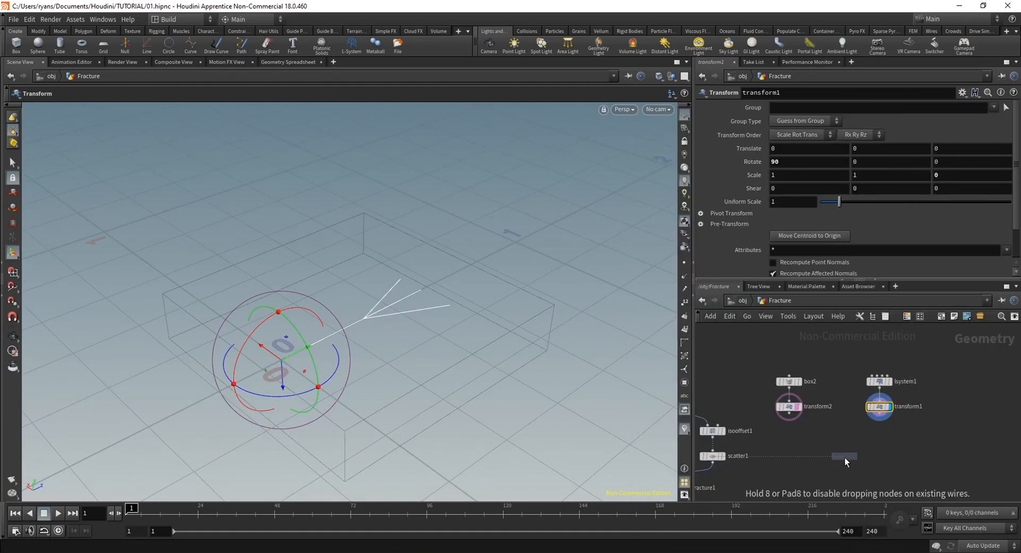
pyautogui.click(882, 442)
pyautogui.click(891, 443)
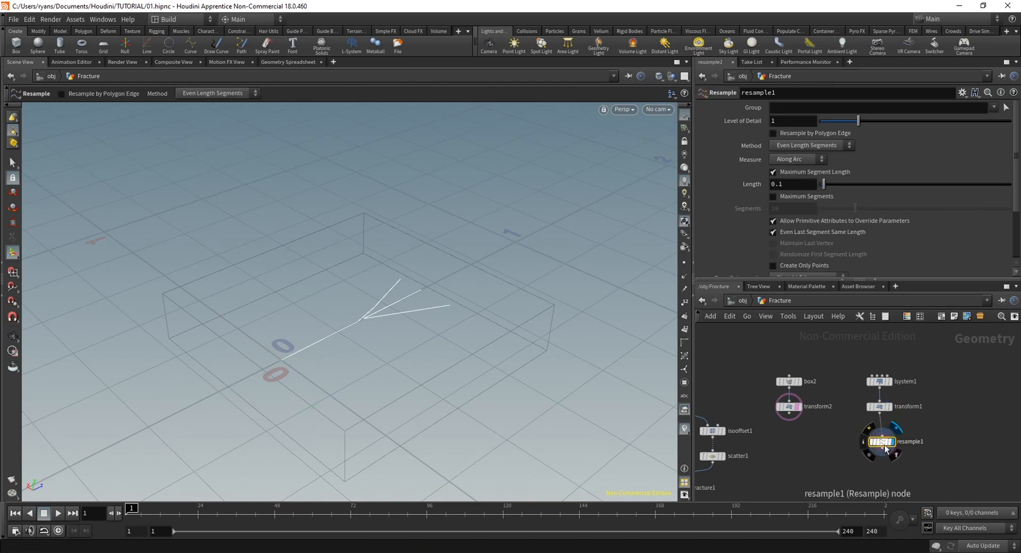
pyautogui.moveTo(884, 442); pyautogui.dragTo(878, 441)
# Compare the L-System lines before and after resampling, and set the Resample node's Length to 0.01
pyautogui.keyDown('alt'); pyautogui.moveTo(495, 333); pyautogui.dragTo(458, 290); pyautogui.keyUp('alt')
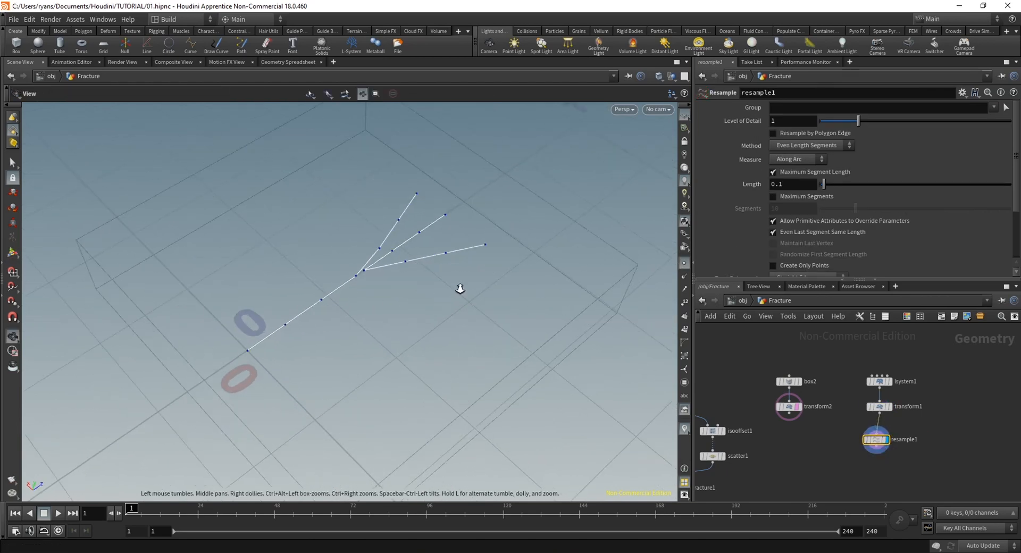
pyautogui.keyDown('alt'); pyautogui.moveTo(458, 289); pyautogui.dragTo(410, 265, button='right'); pyautogui.keyUp('alt')
pyautogui.click(894, 406)
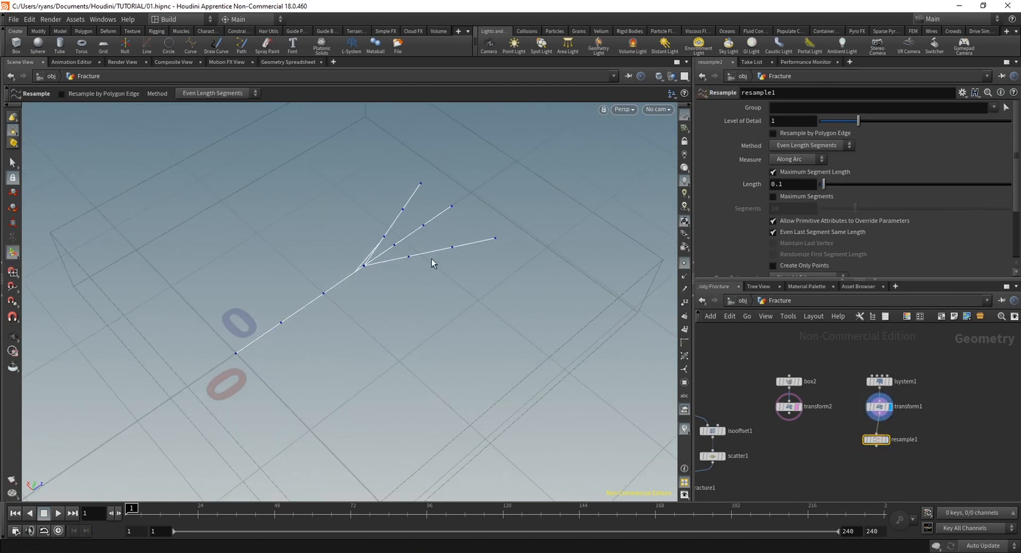
pyautogui.click(882, 440)
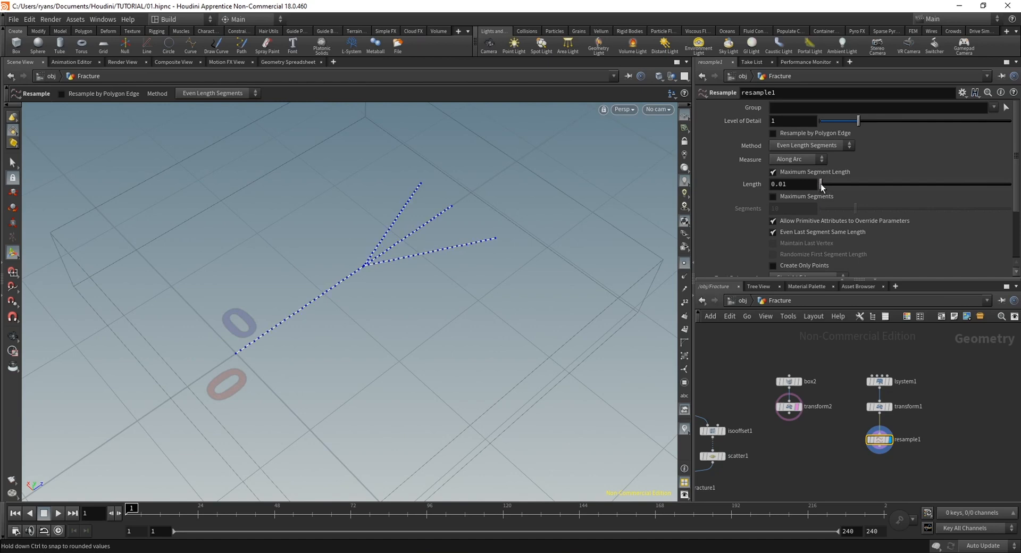
pyautogui.press('Escape')
pyautogui.moveTo(250, 266); pyautogui.dragTo(367, 340)
pyautogui.press('Return')
# Add a Scatter node directly after the Resample node to scatter points along the lines
pyautogui.press('Tab')
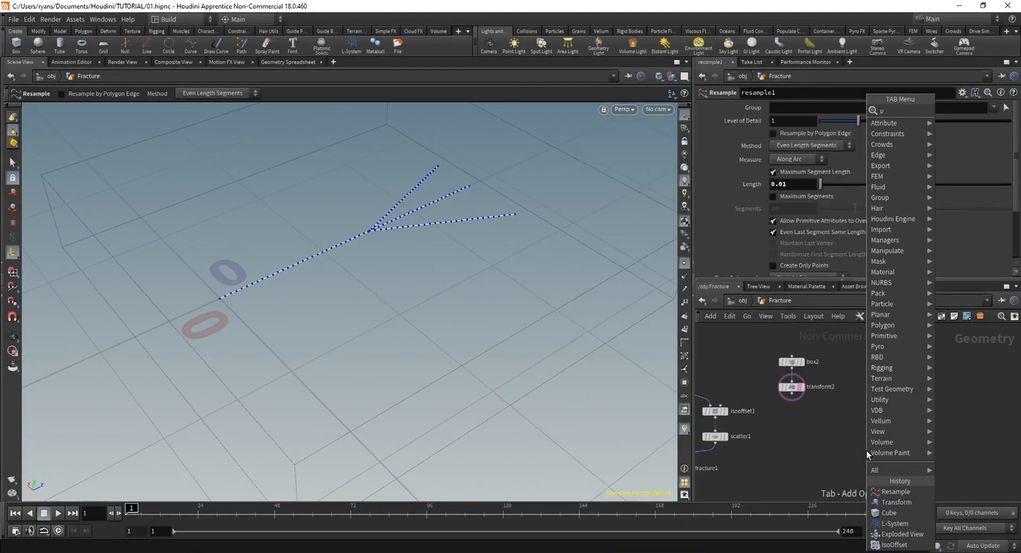
pyautogui.write('pointji')
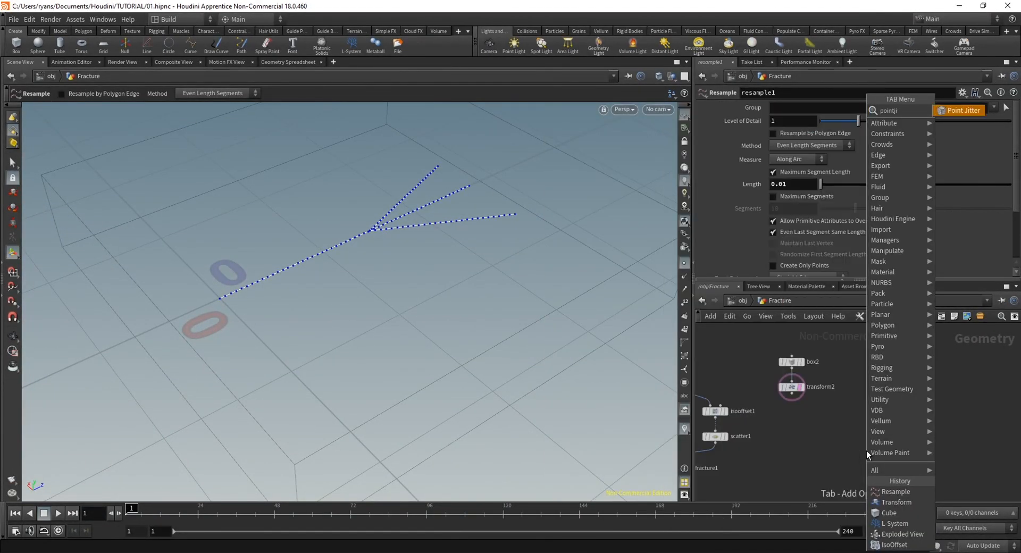
pyautogui.press('BackSpace')
pyautogui.press('BackSpace')
pyautogui.press('BackSpace')
pyautogui.press('BackSpace')
pyautogui.press('BackSpace')
pyautogui.press('BackSpace')
pyautogui.press('BackSpace')
pyautogui.write('scat')
pyautogui.press('Return')
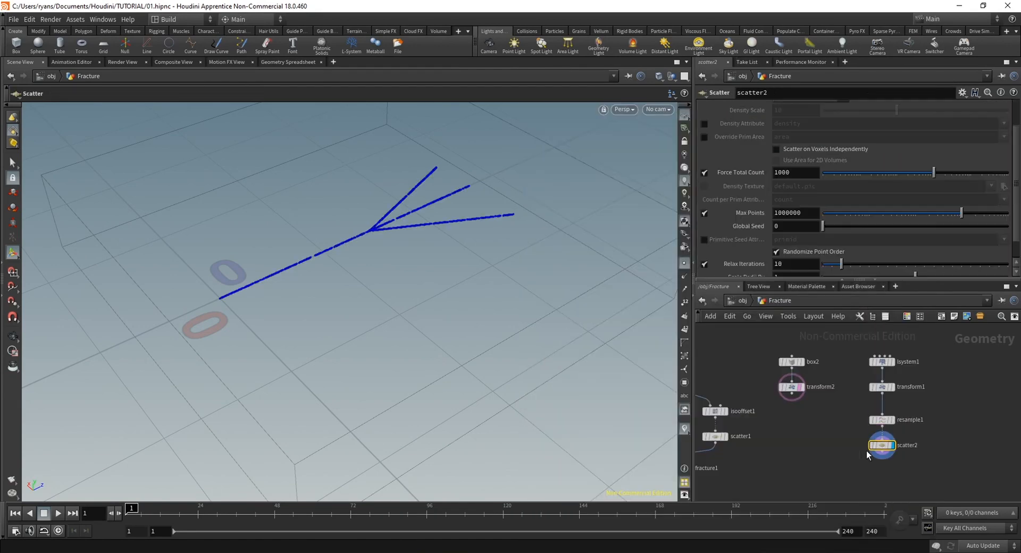
# Add a Point Jitter node after the new Scatter and reduce its Scale until the points hug the branching lines
pyautogui.press('Tab')
pyautogui.write('point')
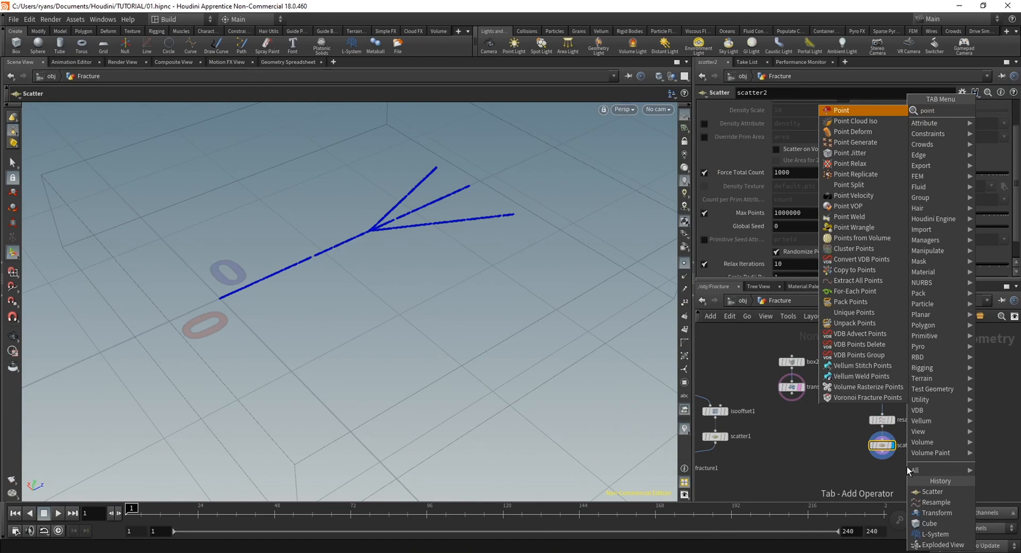
pyautogui.write('ji')
pyautogui.press('Return')
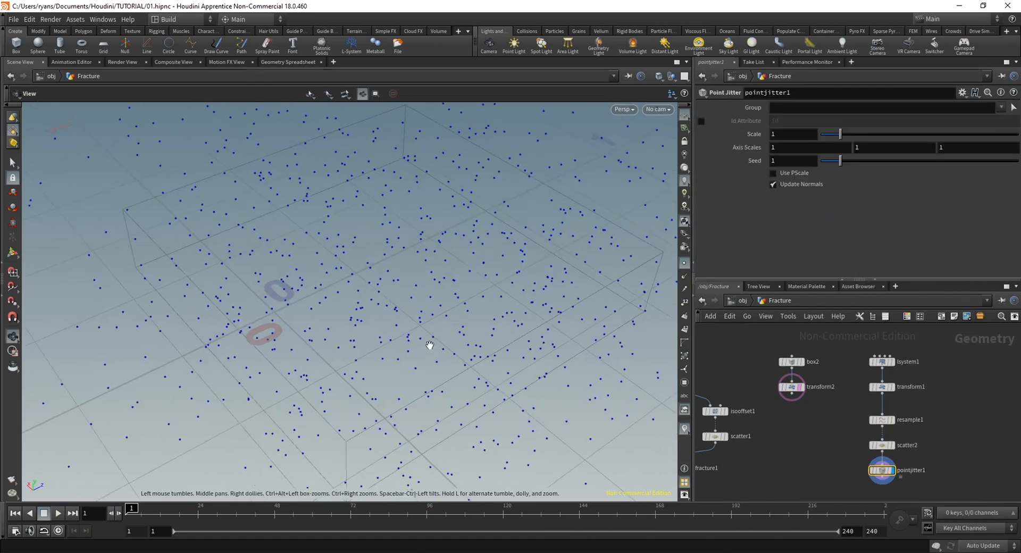
pyautogui.moveTo(429, 345); pyautogui.dragTo(401, 253)
pyautogui.moveTo(840, 134); pyautogui.dragTo(821, 134)
pyautogui.keyDown('alt'); pyautogui.moveTo(394, 223); pyautogui.dragTo(468, 293); pyautogui.keyUp('alt')
pyautogui.keyDown('alt'); pyautogui.moveTo(418, 290); pyautogui.dragTo(437, 315, button='right'); pyautogui.keyUp('alt')
pyautogui.moveTo(437, 315); pyautogui.dragTo(383, 276)
# Set the X Scale of the L-System's Transform to 2.7 and the Point Jitter's Scale to 0.11
pyautogui.click(884, 387)
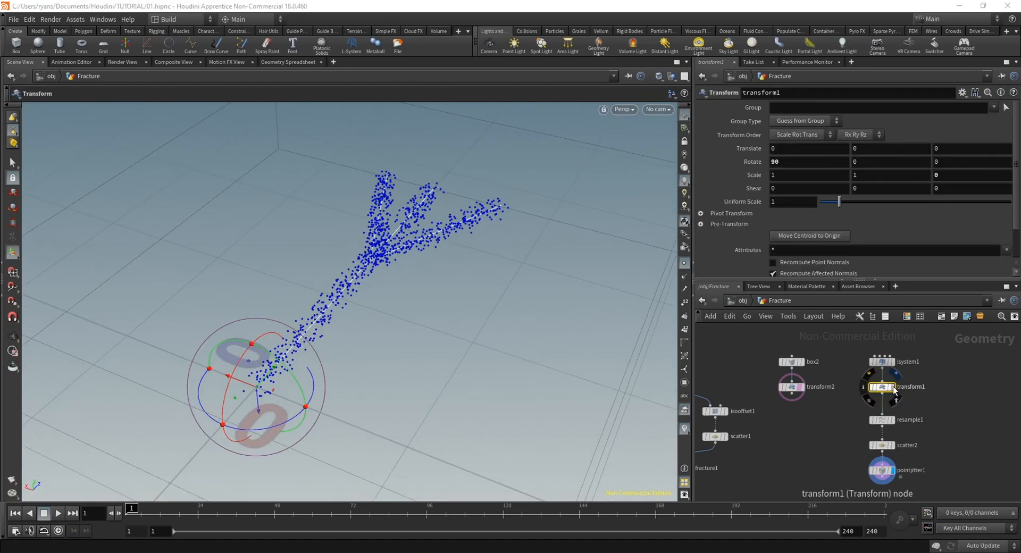
pyautogui.moveTo(800, 173); pyautogui.dragTo(886, 172, button='middle')
pyautogui.moveTo(443, 322); pyautogui.dragTo(346, 325)
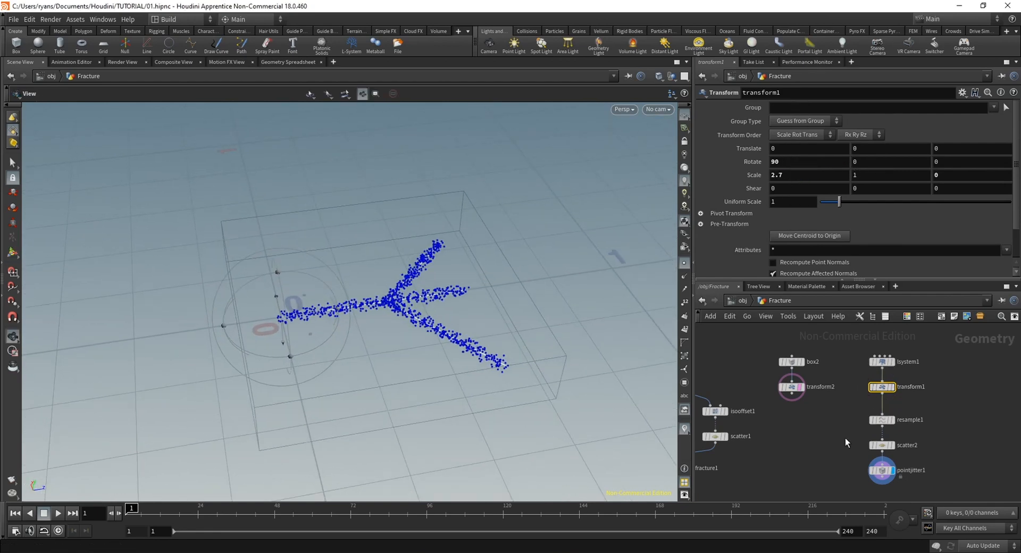
pyautogui.click(882, 470)
pyautogui.moveTo(827, 130); pyautogui.dragTo(822, 131)
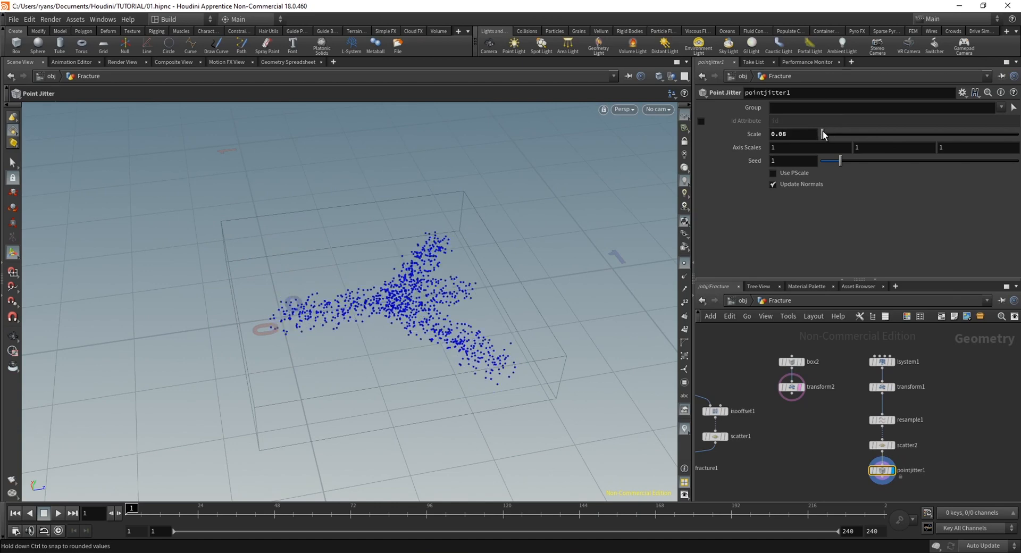
# Add and display a Voronoi Fracture node, feeding it the flat box's Transform as geometry and the jittered points as fracture points
pyautogui.press('Tab')
pyautogui.write('voronoi fr')
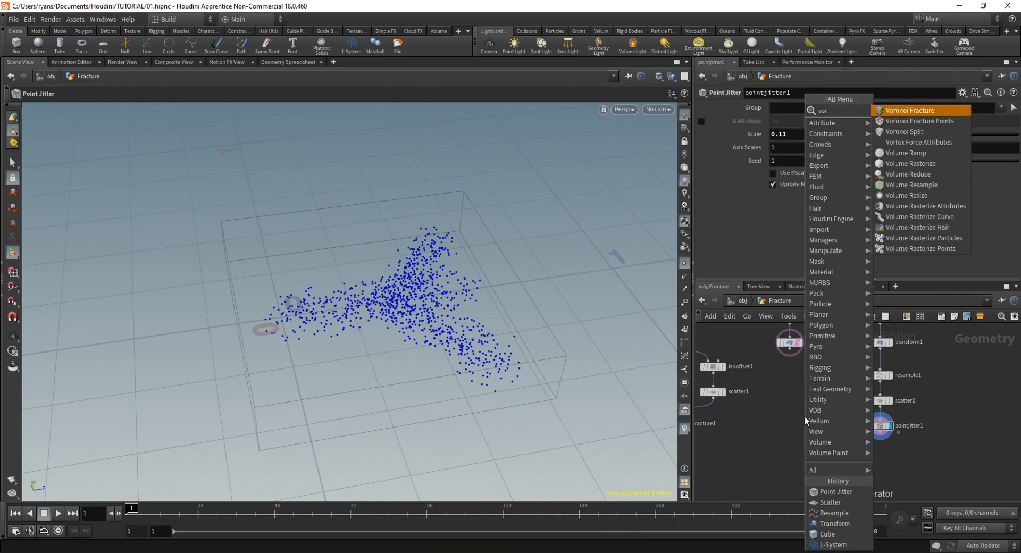
pyautogui.press('Return')
pyautogui.moveTo(806, 418); pyautogui.dragTo(804, 468)
pyautogui.moveTo(784, 403); pyautogui.dragTo(766, 426, button='middle')
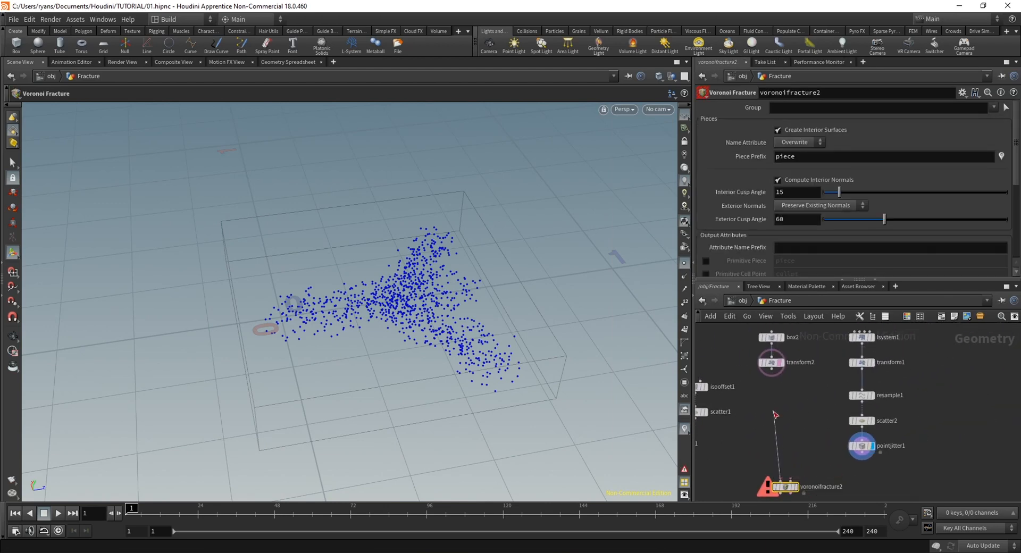
pyautogui.moveTo(774, 412); pyautogui.dragTo(771, 369)
pyautogui.moveTo(796, 449); pyautogui.dragTo(772, 420, button='middle')
pyautogui.moveTo(766, 450); pyautogui.dragTo(837, 423)
pyautogui.click(771, 457)
pyautogui.keyDown('alt'); pyautogui.moveTo(366, 305); pyautogui.dragTo(410, 308); pyautogui.keyUp('alt')
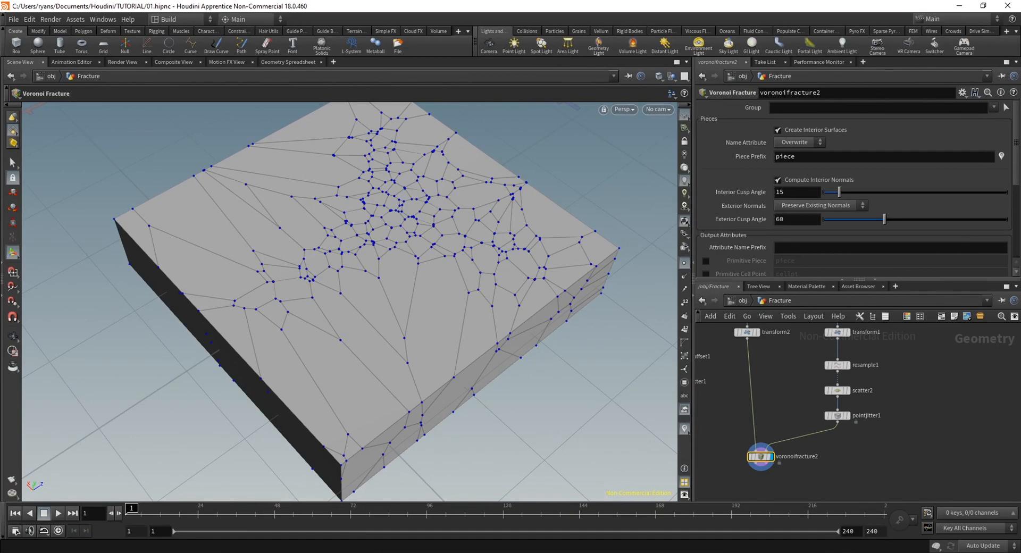
# Color the new Voronoi Fracture's pieces by name and compare them with the jittered points
pyautogui.click(1001, 157)
pyautogui.keyDown('alt'); pyautogui.moveTo(304, 276); pyautogui.dragTo(407, 367); pyautogui.keyUp('alt')
pyautogui.click(849, 416)
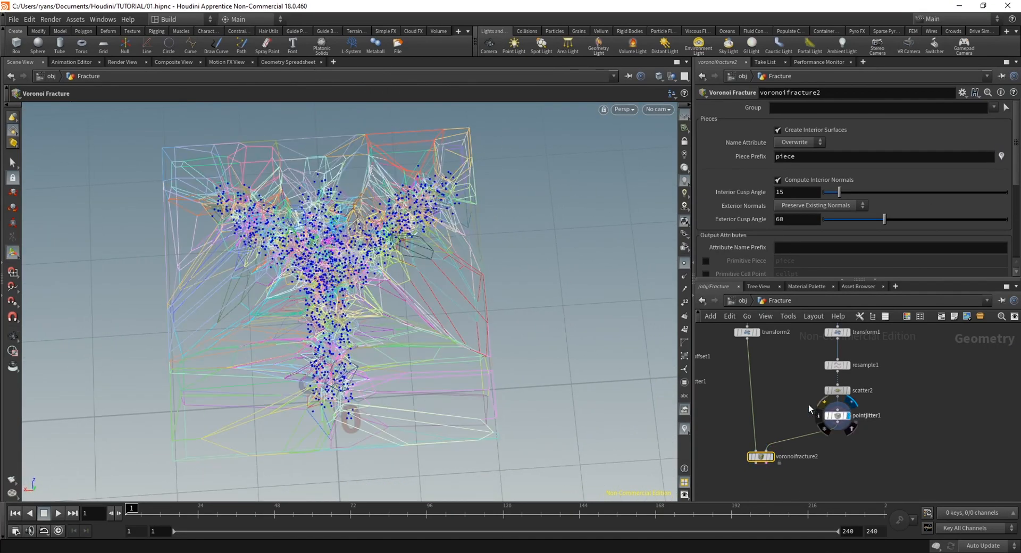
pyautogui.click(772, 458)
pyautogui.keyDown('alt'); pyautogui.moveTo(519, 412); pyautogui.dragTo(417, 348); pyautogui.keyUp('alt')
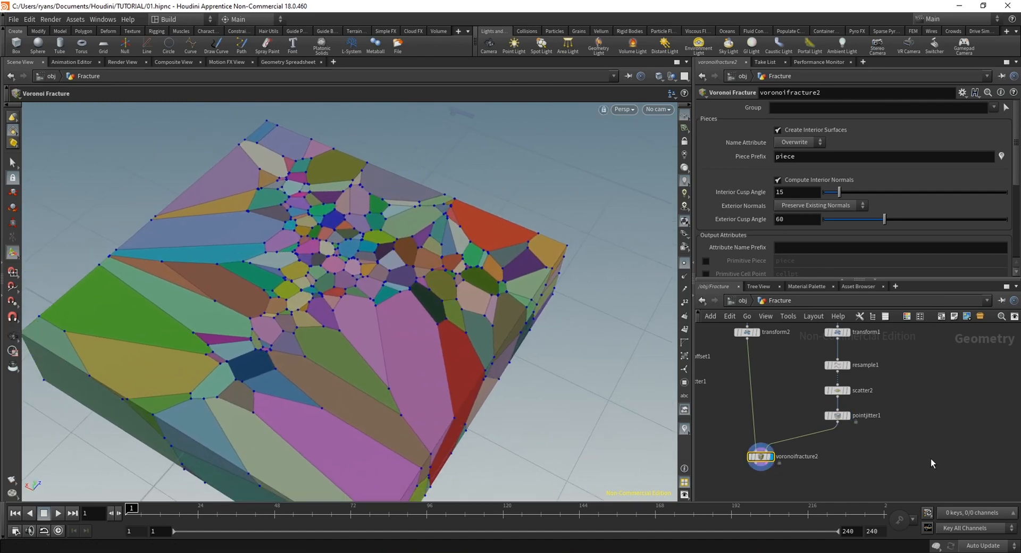
# Try a Force Total Count of 100 on the Scatter feeding the Point Jitter, and restore it to 1000
pyautogui.click(841, 391)
pyautogui.press('BackSpace')
pyautogui.press('Return')
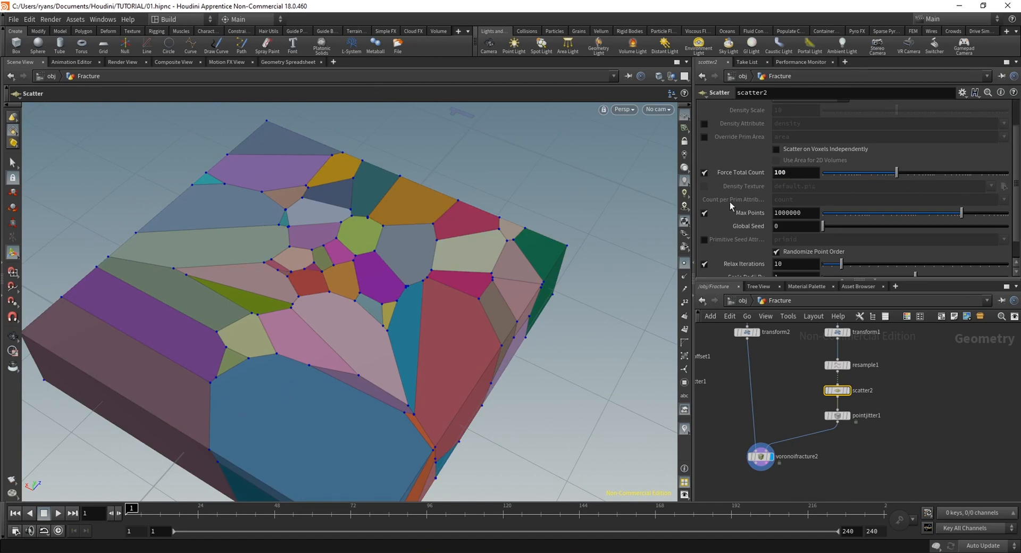
pyautogui.keyDown('alt'); pyautogui.moveTo(328, 377); pyautogui.dragTo(377, 271); pyautogui.keyUp('alt')
pyautogui.click(786, 176)
pyautogui.press('Return')
# Add a third Box node in the empty space beside the L-System chain, display it, and frame it in the viewport
pyautogui.keyDown('alt'); pyautogui.scroll(-2, 404, 319); pyautogui.keyUp('alt')
pyautogui.moveTo(841, 461); pyautogui.dragTo(811, 464, button='middle')
pyautogui.scroll(-4, 881, 472)
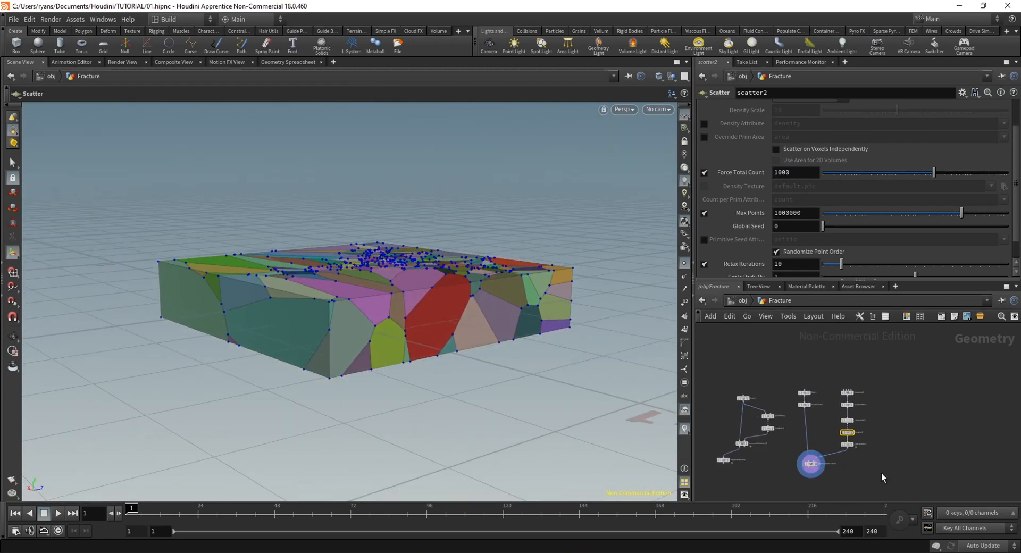
pyautogui.moveTo(889, 474); pyautogui.dragTo(834, 475, button='middle')
pyautogui.scroll(2, 807, 462)
pyautogui.moveTo(900, 436); pyautogui.dragTo(884, 454, button='middle')
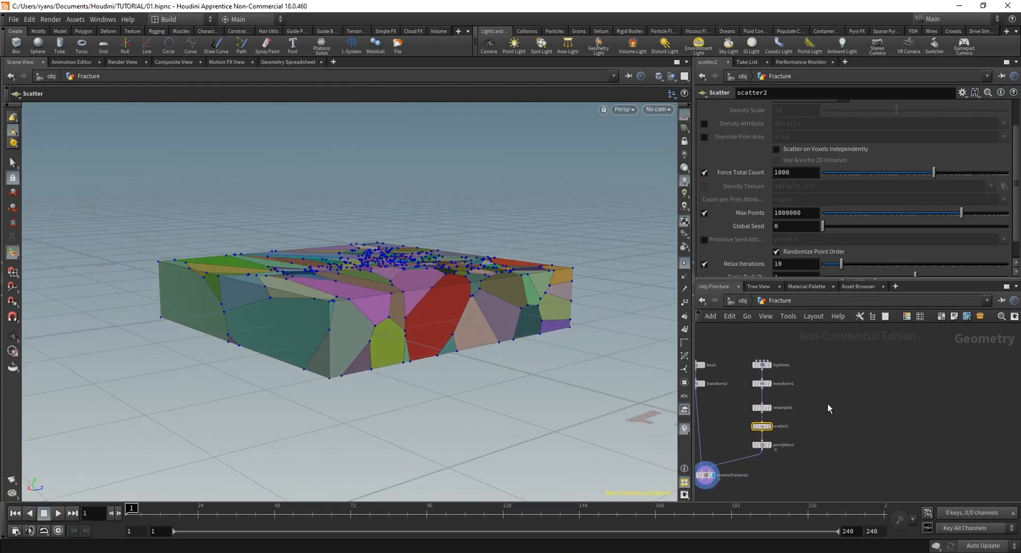
pyautogui.press('Tab')
pyautogui.write('box')
pyautogui.press('Return')
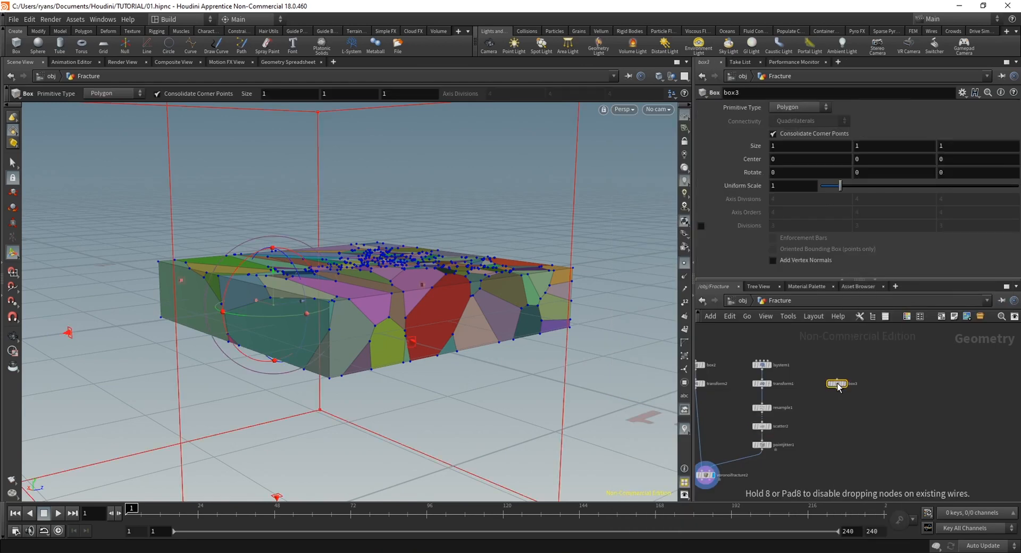
pyautogui.click(847, 366)
pyautogui.press('h')
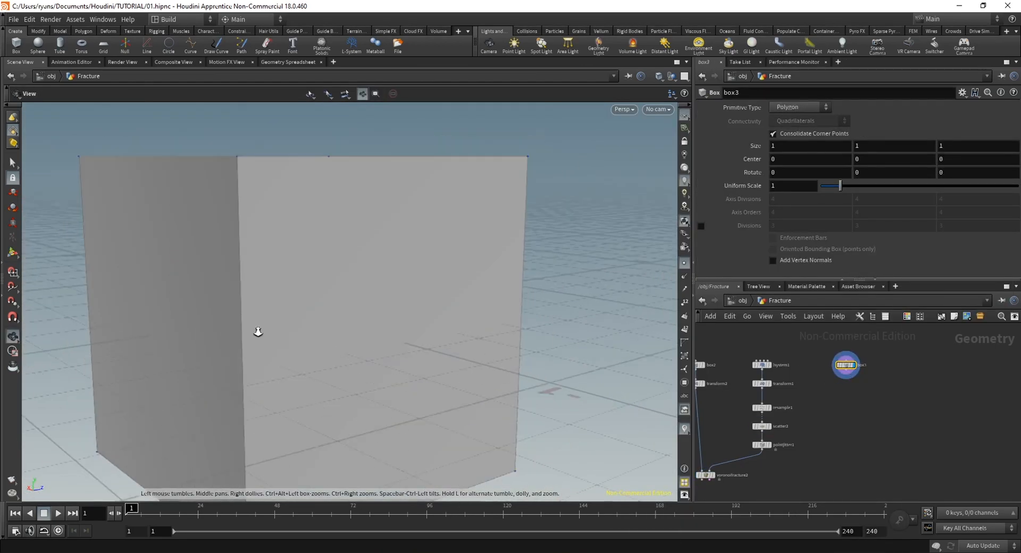
pyautogui.press('Tab')
pyautogui.write('paint')
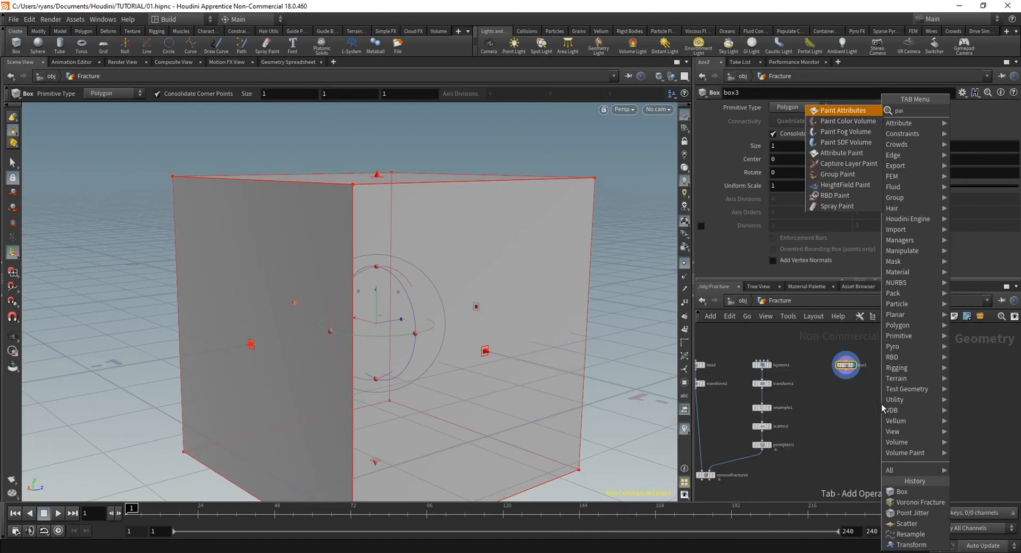
pyautogui.press('Return')
pyautogui.press('Escape')
# Add an Attribute Paint node fed by the third box, display it, and try a stroke on the box
pyautogui.press('Tab')
pyautogui.write('attp')
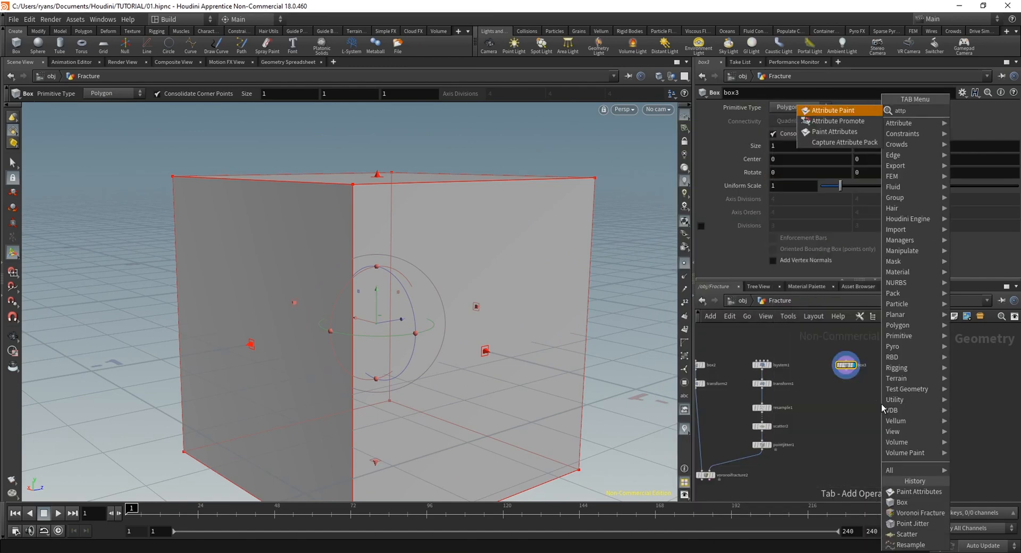
pyautogui.press('Return')
pyautogui.click(881, 404)
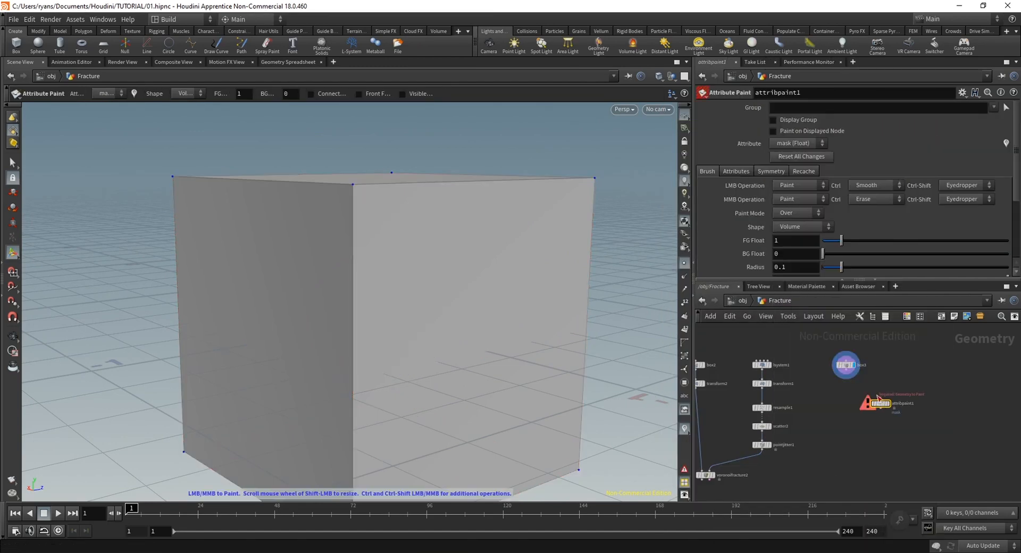
pyautogui.click(880, 399)
pyautogui.moveTo(881, 404); pyautogui.dragTo(896, 391)
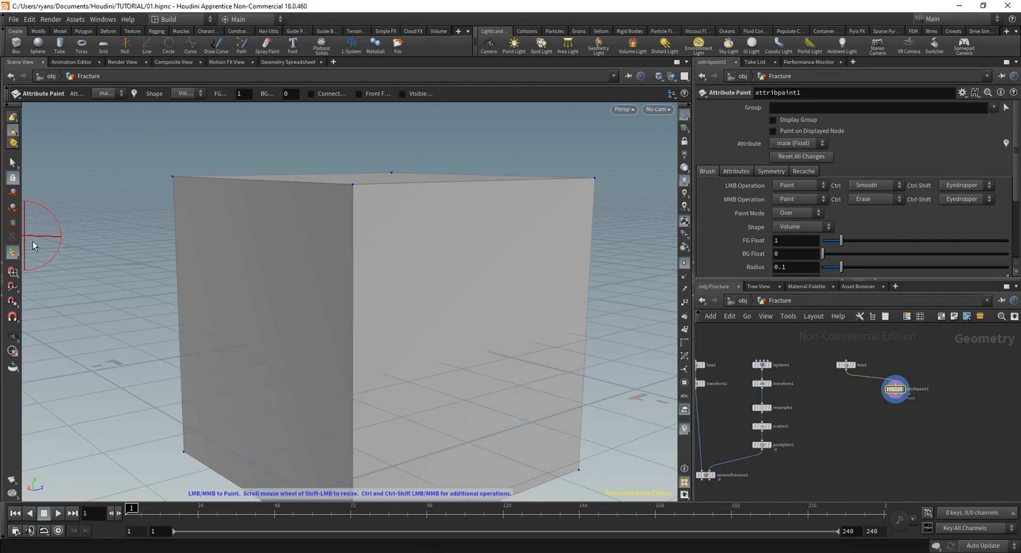
pyautogui.moveTo(33, 245)
pyautogui.keyDown('alt'); pyautogui.mouseDown()
pyautogui.moveTo(326, 296)
pyautogui.moveTo(376, 356)
pyautogui.moveTo(337, 232)
pyautogui.mouseUp(); pyautogui.keyUp('alt')
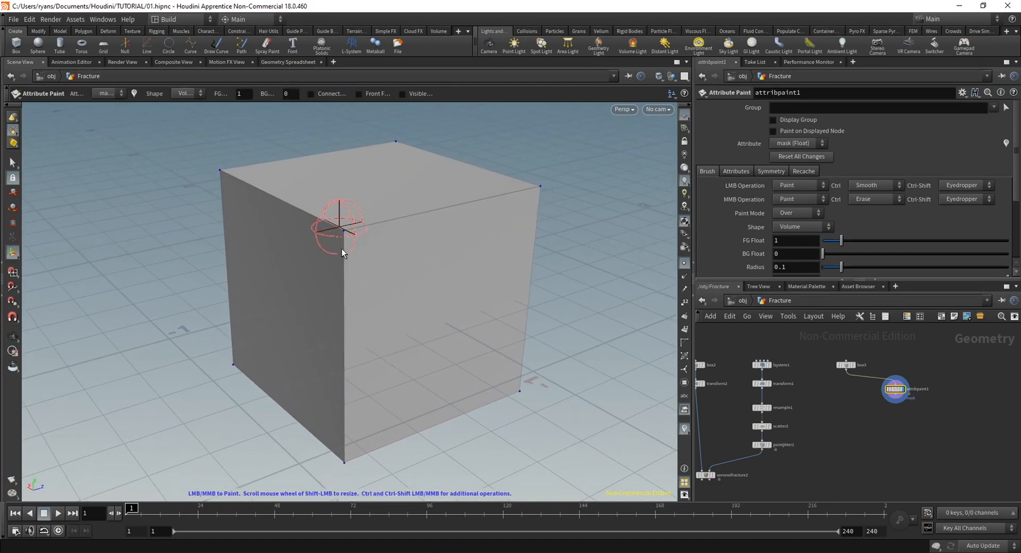
# Make the third box a Polygon Mesh with more X and Z Axis Divisions, and paint the mask over its near top corner
pyautogui.click(847, 365)
pyautogui.click(789, 108)
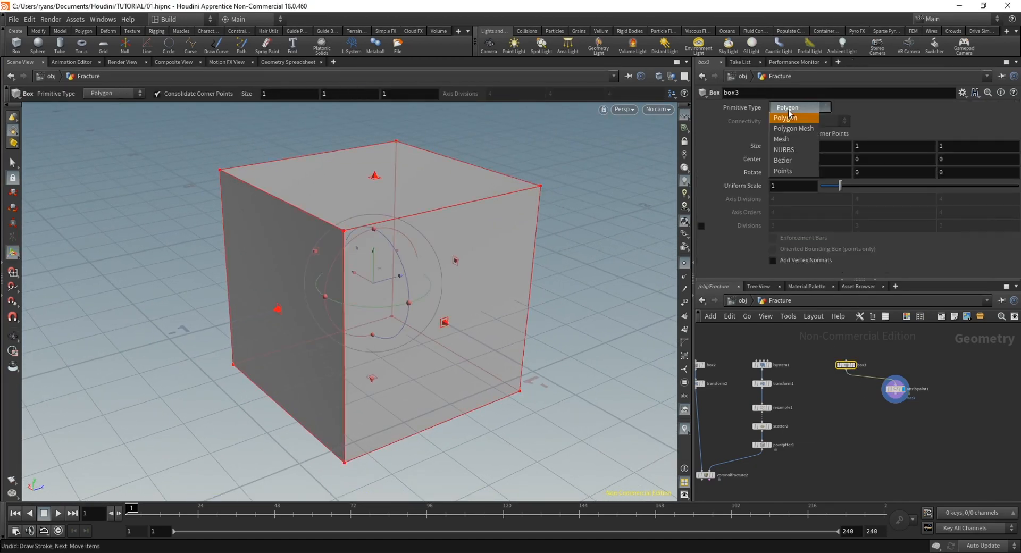
pyautogui.click(789, 107)
pyautogui.click(789, 108)
pyautogui.click(793, 128)
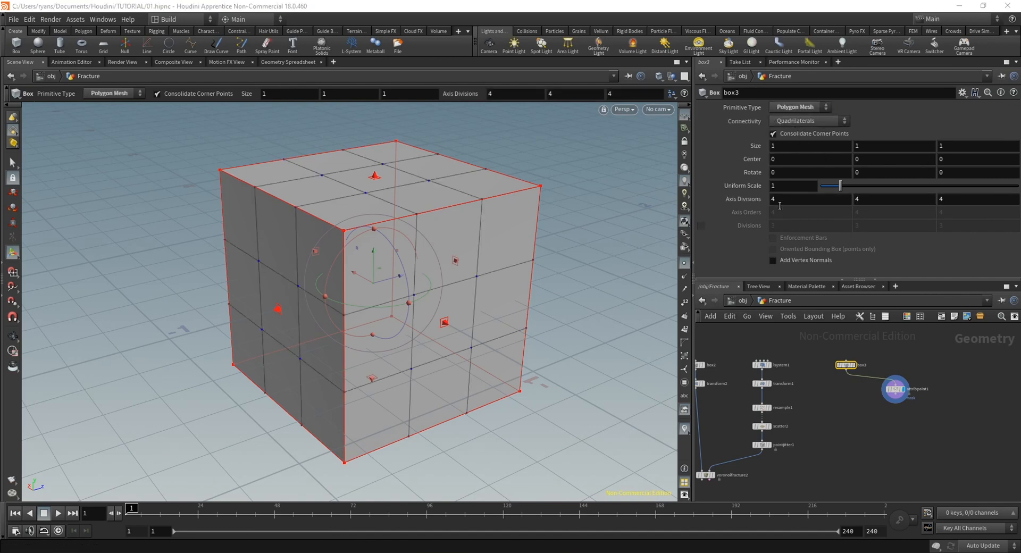
pyautogui.moveTo(785, 198); pyautogui.dragTo(845, 198, button='middle')
pyautogui.moveTo(944, 198); pyautogui.dragTo(981, 199, button='middle')
pyautogui.click(897, 388)
pyautogui.moveTo(363, 217)
pyautogui.mouseDown()
pyautogui.moveTo(355, 211)
pyautogui.moveTo(397, 223)
pyautogui.mouseUp()
# Add a Scatter node after the Attribute Paint, enable its Density Attribute, and set it to mask
pyautogui.press('Tab')
pyautogui.write('scat')
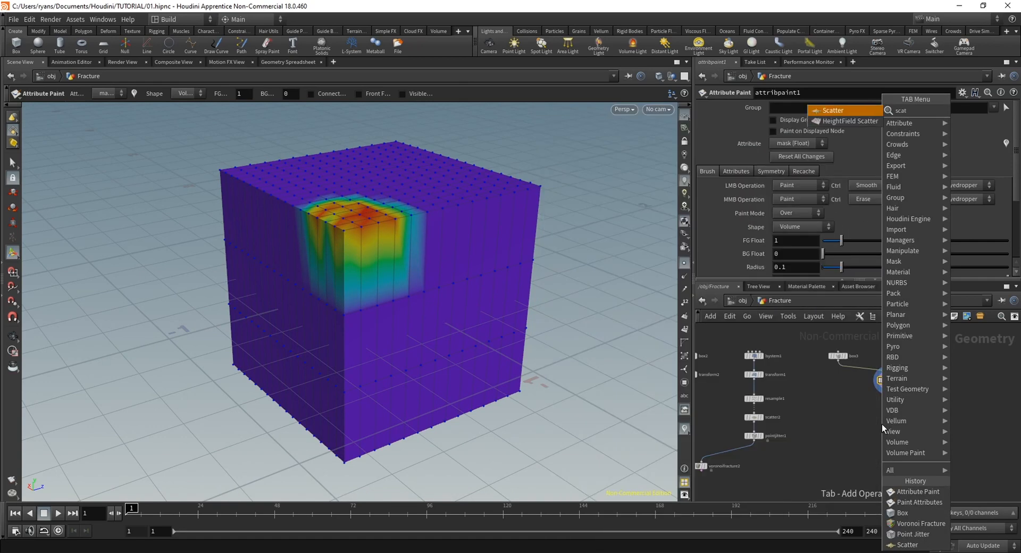
pyautogui.press('Return')
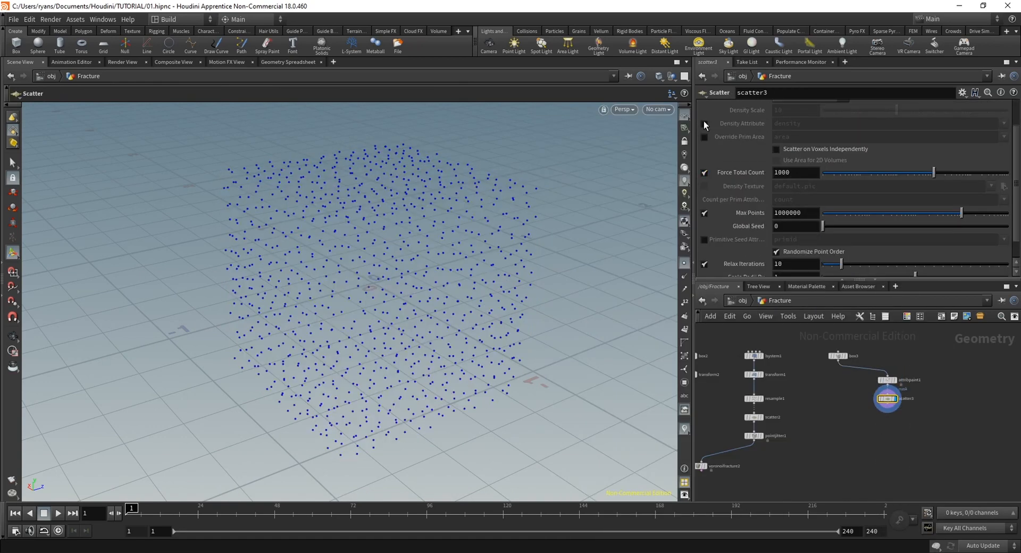
pyautogui.click(705, 124)
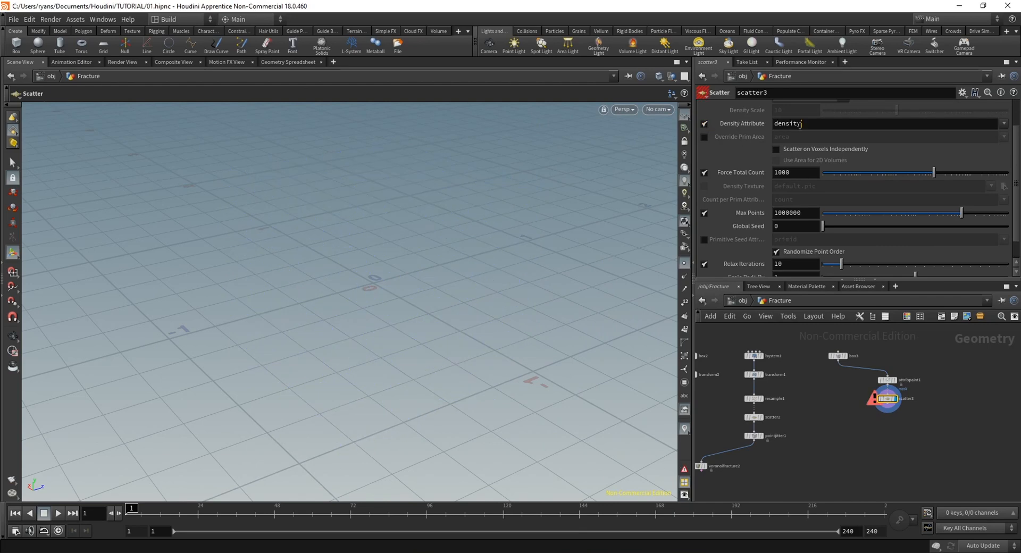
pyautogui.doubleClick(796, 124)
pyautogui.write('mask')
pyautogui.press('Return')
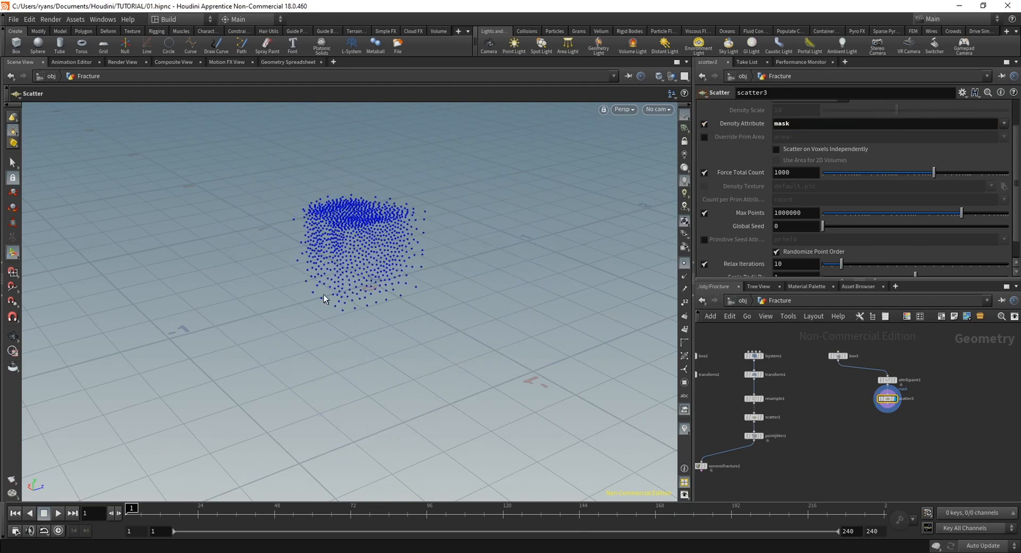
# Extend the painted mask around the box's near corner and display the Scatter to check the point distribution
pyautogui.press('Escape')
pyautogui.moveTo(324, 299); pyautogui.dragTo(305, 333)
pyautogui.click(895, 380)
pyautogui.keyDown('alt'); pyautogui.moveTo(360, 294); pyautogui.dragTo(343, 341); pyautogui.keyUp('alt')
pyautogui.moveTo(388, 285)
pyautogui.keyDown('alt'); pyautogui.mouseDown()
pyautogui.moveTo(404, 221)
pyautogui.moveTo(428, 301)
pyautogui.mouseUp(); pyautogui.keyUp('alt')
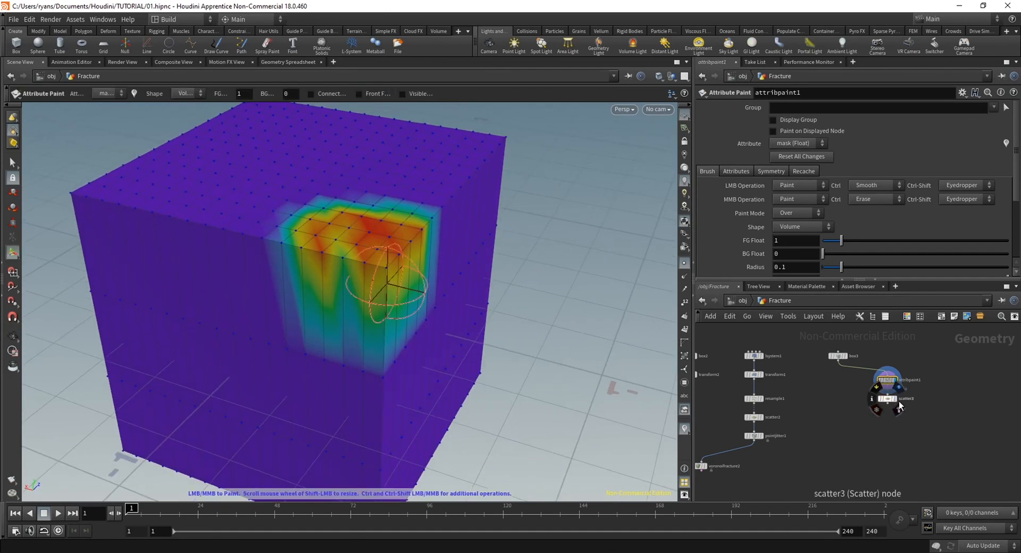
pyautogui.click(899, 407)
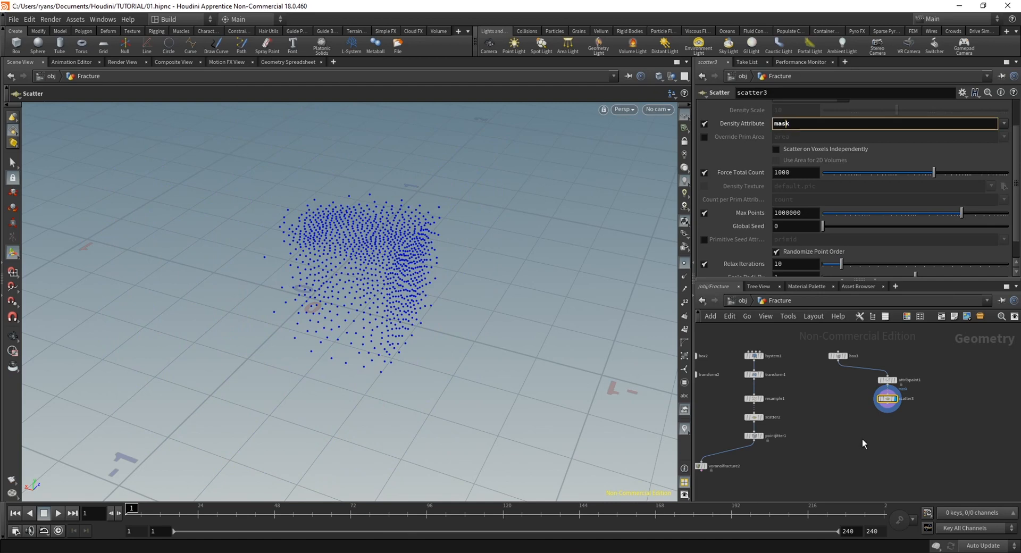
pyautogui.keyDown('alt'); pyautogui.moveTo(298, 287); pyautogui.dragTo(272, 280); pyautogui.keyUp('alt')
# Add a Voronoi Fracture node below the painted third box's Scatter branch
pyautogui.scroll(-2, 846, 433)
pyautogui.press('Tab')
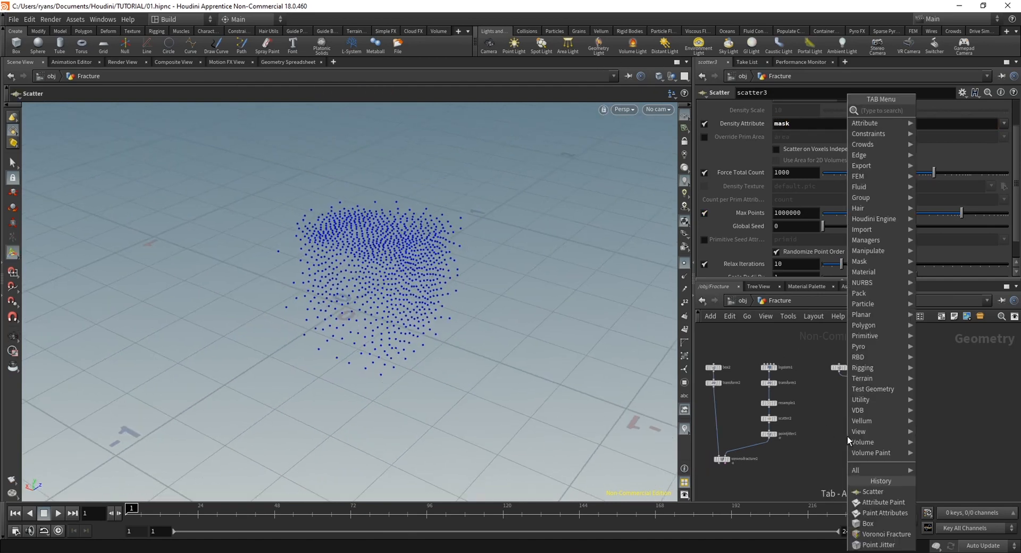
pyautogui.write('voro')
pyautogui.press('Return')
pyautogui.click(848, 437)
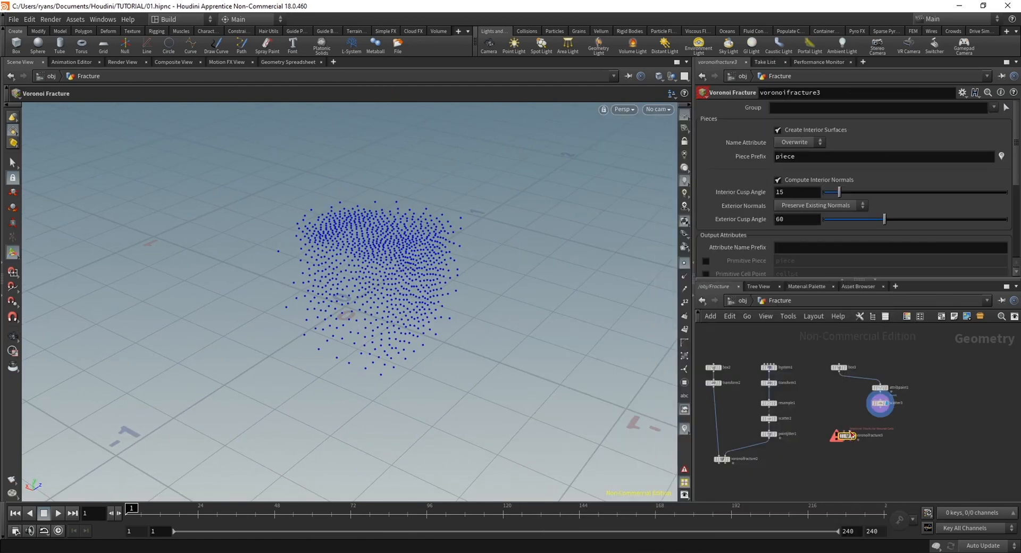
# Feed the third box and its mask-driven Scatter into the new Voronoi Fracture, display it, and inspect the fractured corner
pyautogui.moveTo(843, 432); pyautogui.dragTo(839, 372)
pyautogui.moveTo(880, 408); pyautogui.dragTo(850, 431)
pyautogui.click(854, 437)
pyautogui.keyDown('alt'); pyautogui.moveTo(386, 309); pyautogui.dragTo(387, 276); pyautogui.keyUp('alt')
pyautogui.click(685, 264)
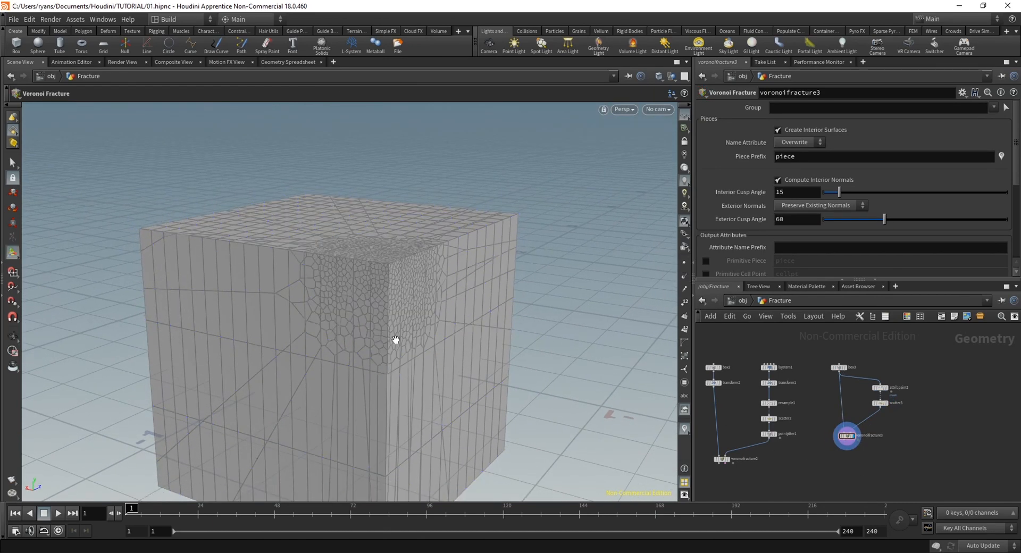
pyautogui.moveTo(394, 342)
pyautogui.keyDown('alt'); pyautogui.mouseDown()
pyautogui.moveTo(326, 321)
pyautogui.moveTo(396, 348)
pyautogui.mouseUp(); pyautogui.keyUp('alt')
pyautogui.keyDown('alt'); pyautogui.moveTo(396, 349); pyautogui.dragTo(446, 241, button='right'); pyautogui.keyUp('alt')
pyautogui.keyDown('alt'); pyautogui.moveTo(446, 241); pyautogui.dragTo(431, 298); pyautogui.keyUp('alt')
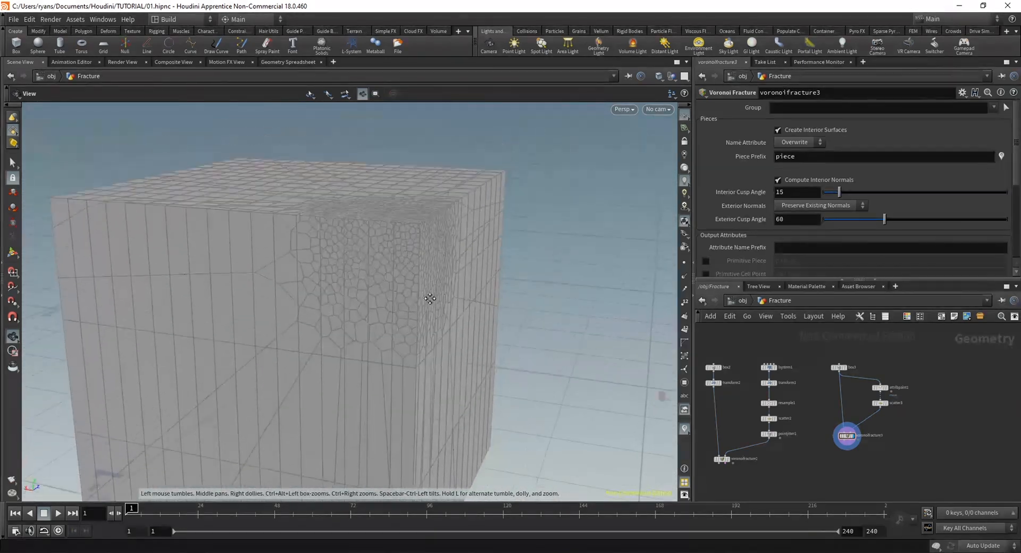
pyautogui.keyDown('alt'); pyautogui.moveTo(431, 298); pyautogui.dragTo(375, 307, button='right'); pyautogui.keyUp('alt')
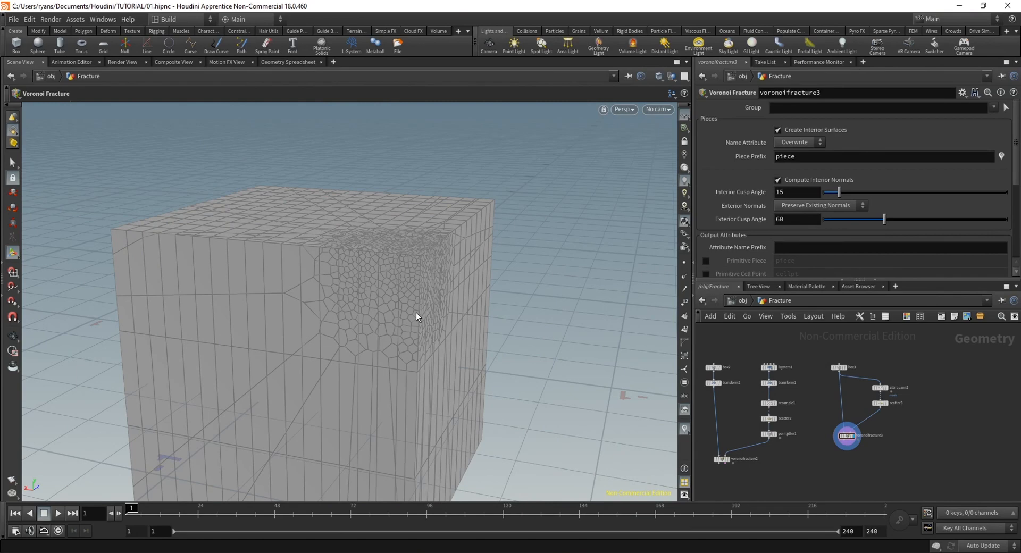
# Add an Attribute from Map node fed by the third box and display its default color map on the box
pyautogui.moveTo(893, 466); pyautogui.dragTo(849, 418, button='middle')
pyautogui.press('Tab')
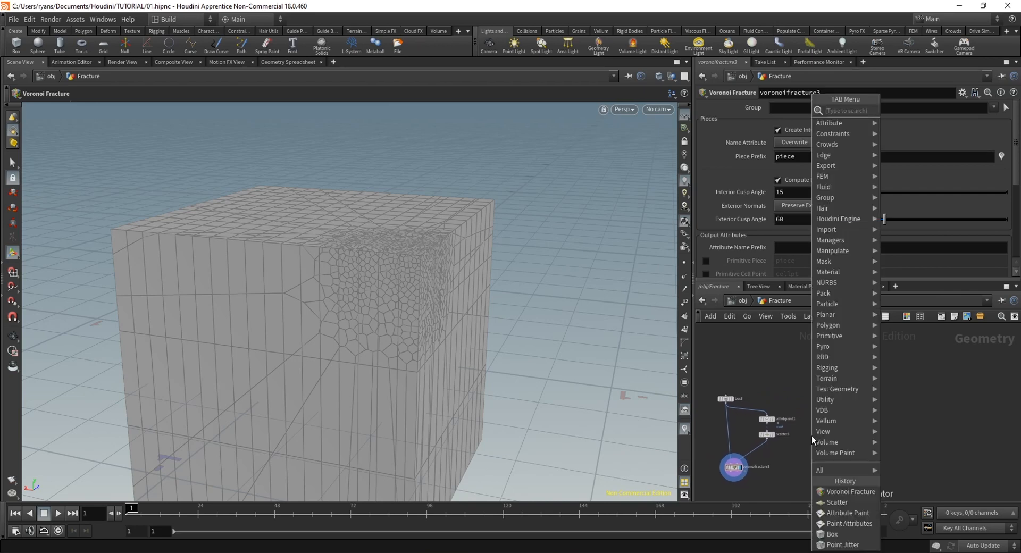
pyautogui.write('attfrm')
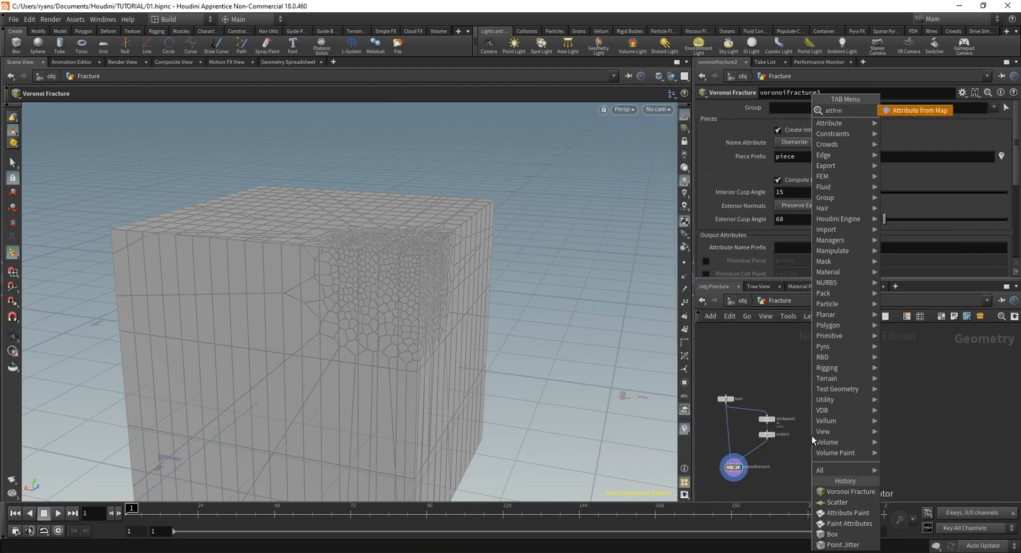
pyautogui.press('Return')
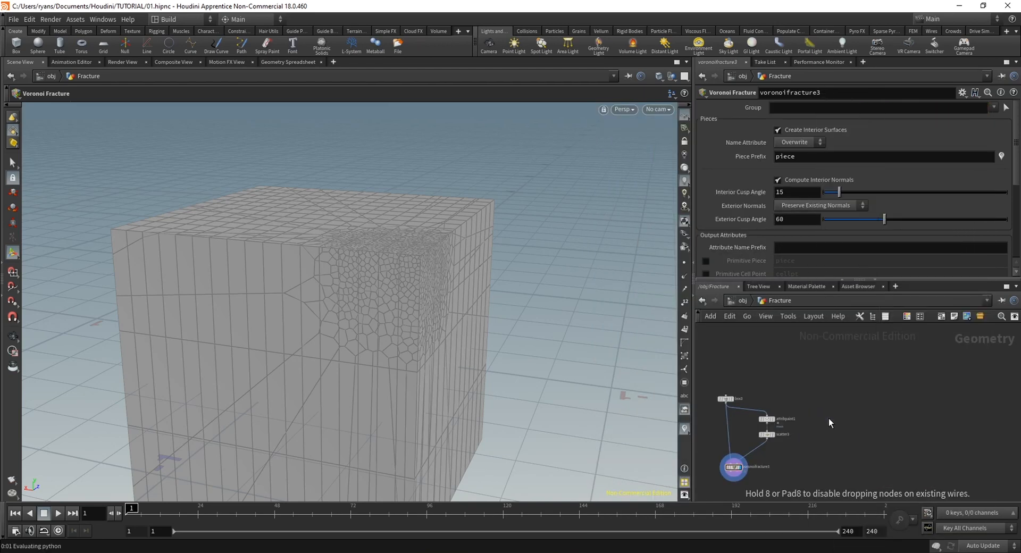
pyautogui.click(829, 418)
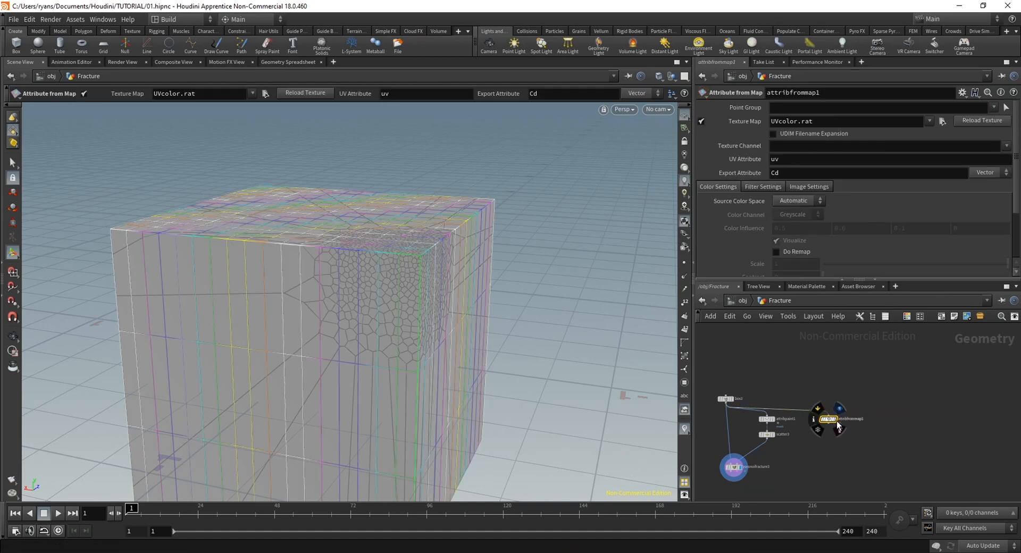
pyautogui.click(835, 420)
pyautogui.press('Escape')
pyautogui.moveTo(424, 277)
pyautogui.mouseDown()
pyautogui.moveTo(414, 295)
pyautogui.moveTo(425, 277)
pyautogui.mouseUp()
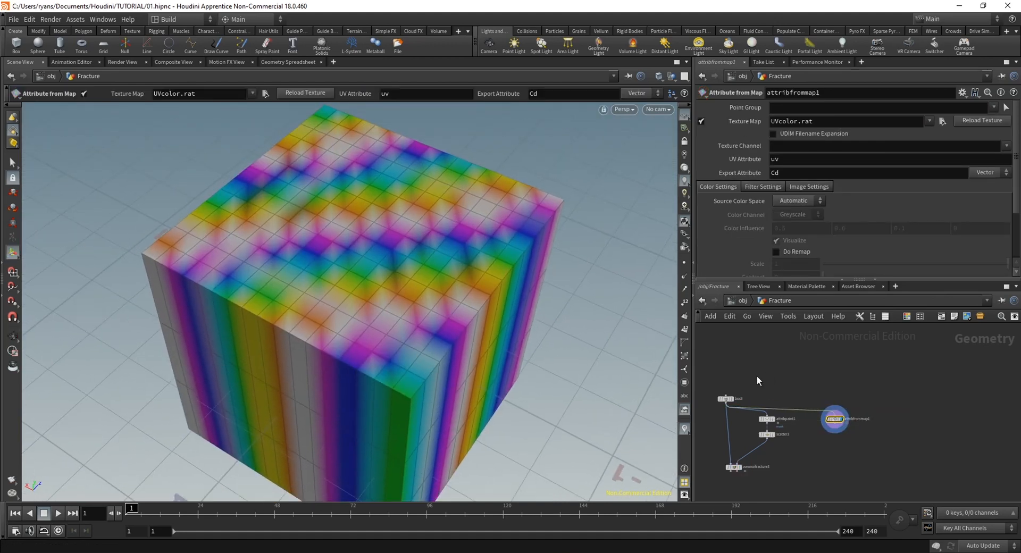
# Set the third box's X and Z Axis Divisions to 25
pyautogui.click(726, 399)
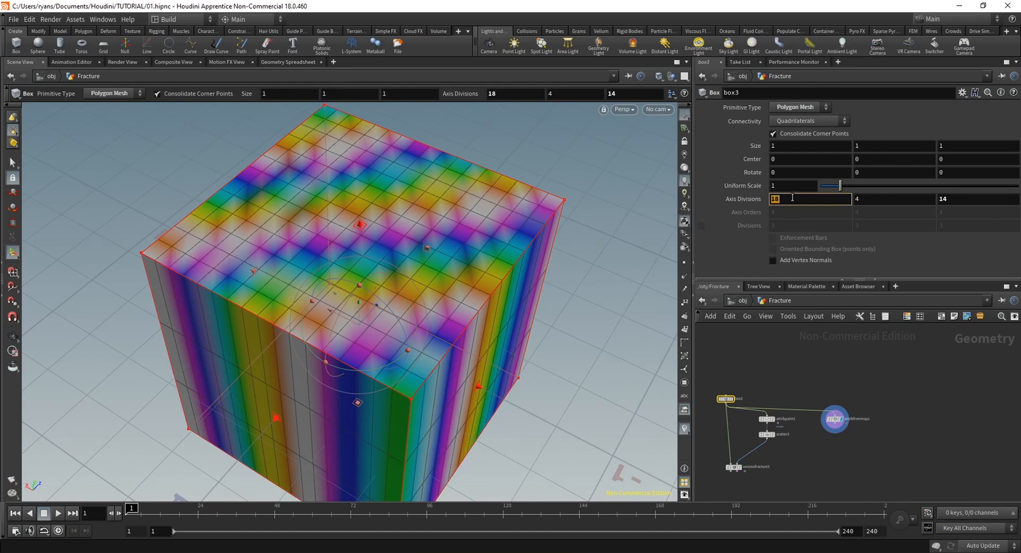
pyautogui.write('25')
pyautogui.press('Tab')
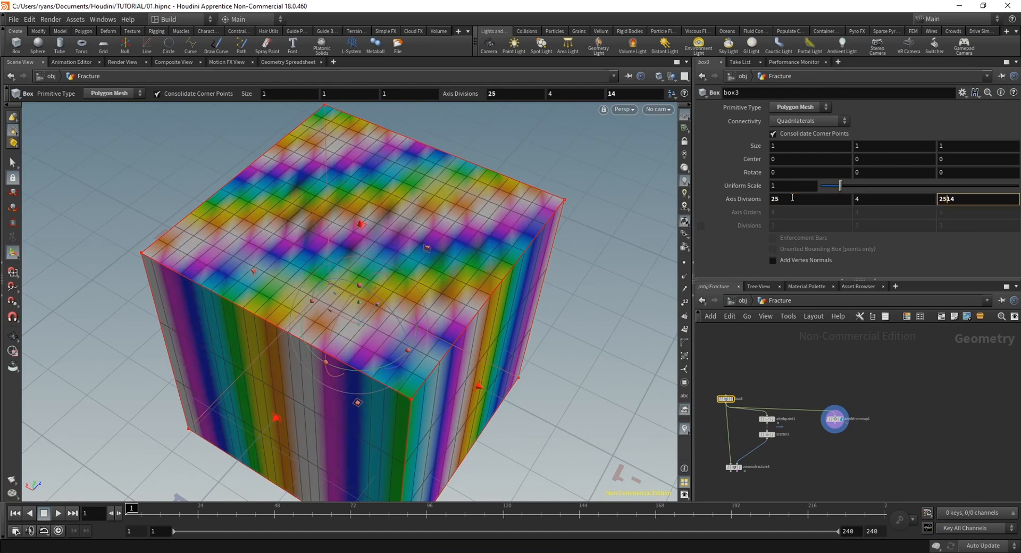
pyautogui.write('25')
pyautogui.press('Return')
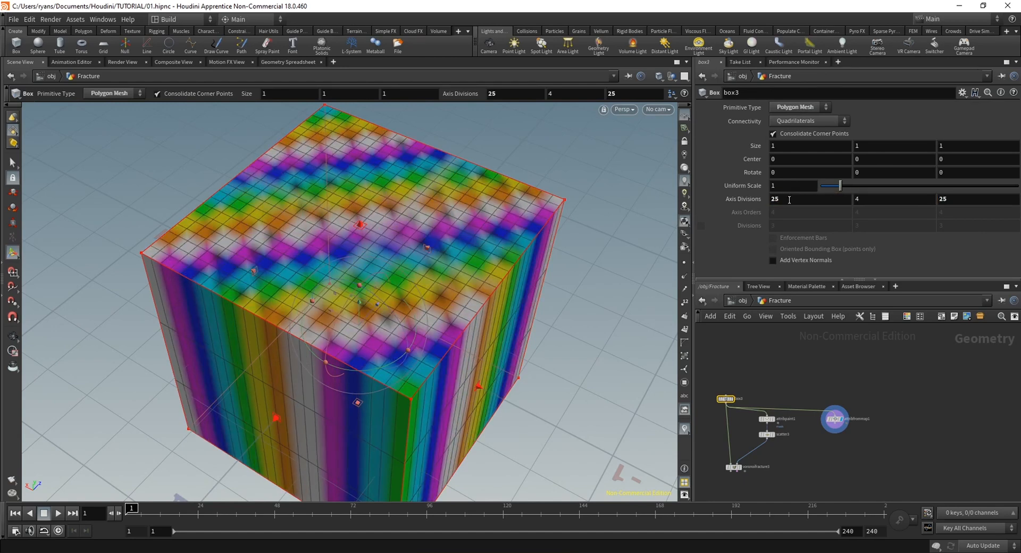
pyautogui.keyDown('alt'); pyautogui.moveTo(449, 266); pyautogui.dragTo(422, 254); pyautogui.keyUp('alt')
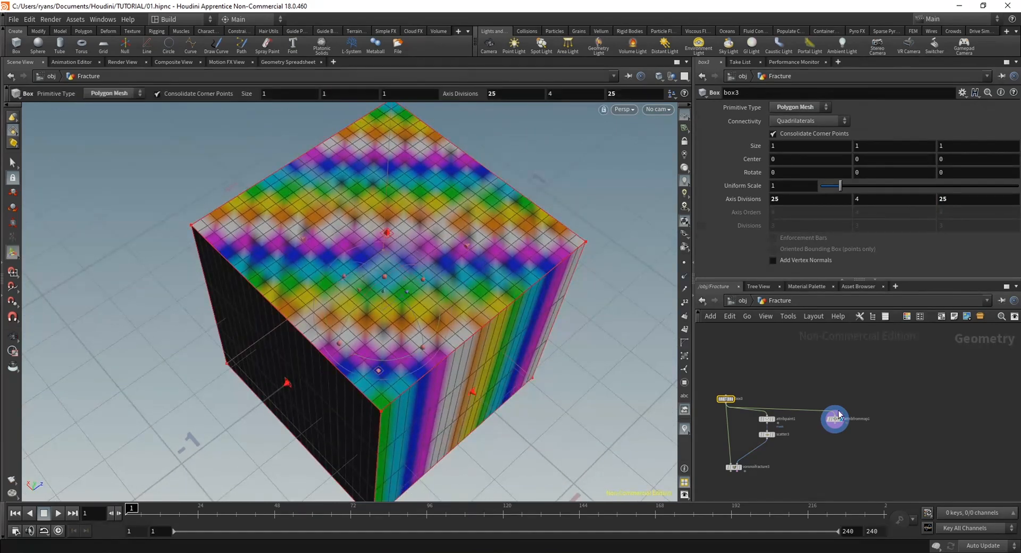
# Load Cd Example.png from the $HIP folder as the Attribute from Map node's Texture Map
pyautogui.click(838, 414)
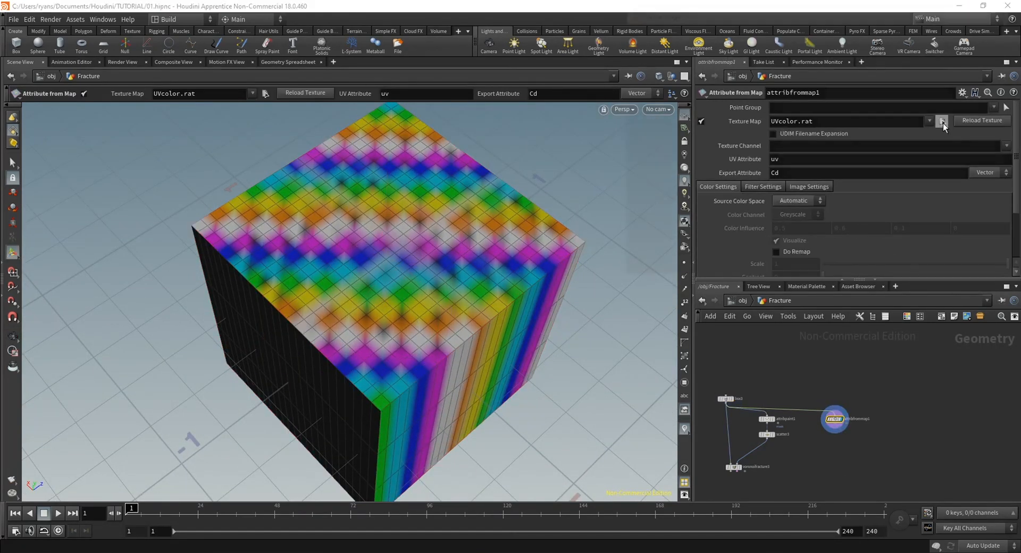
pyautogui.click(942, 121)
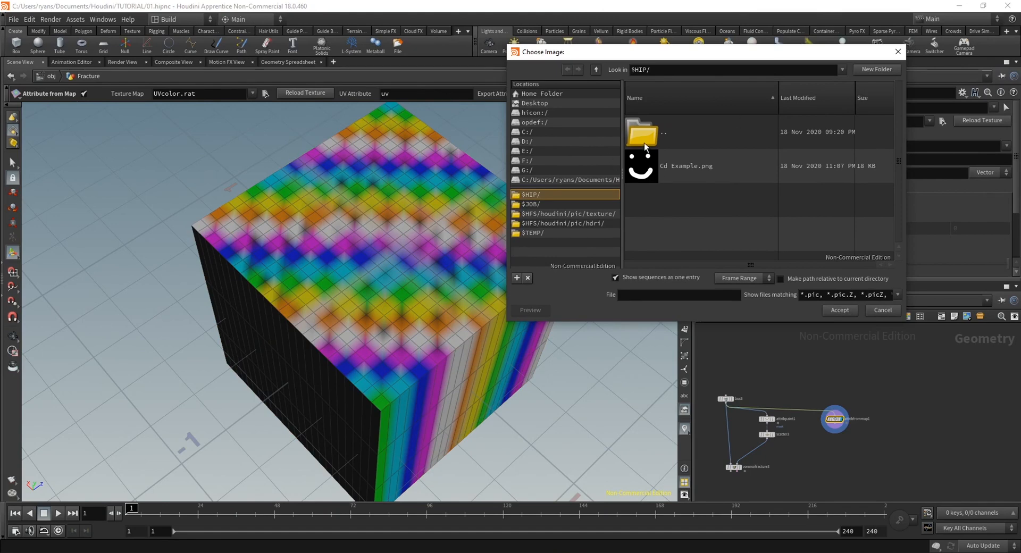
pyautogui.click(682, 168)
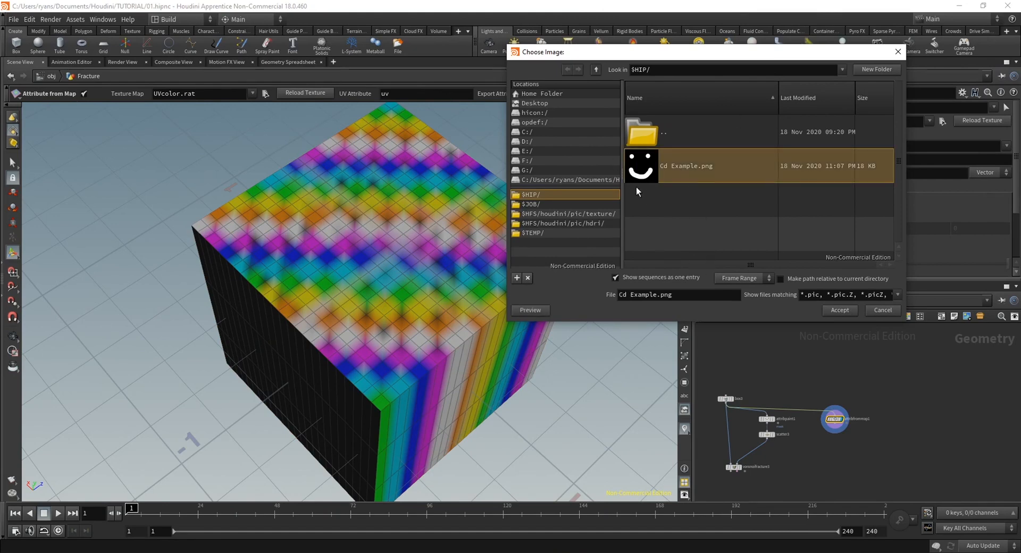
pyautogui.click(840, 311)
pyautogui.press('Escape')
pyautogui.moveTo(408, 260); pyautogui.dragTo(373, 309)
pyautogui.scroll(2, 824, 452)
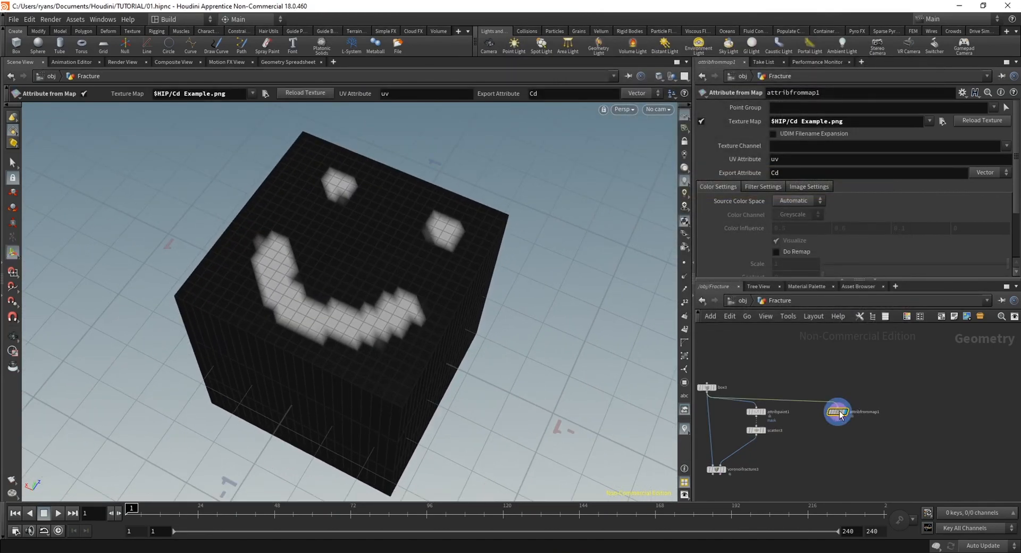
# Add and display a Scatter after the Attribute from Map, enable its Density Attribute, and set it to Cd
pyautogui.scroll(2, 766, 447)
pyautogui.moveTo(751, 422)
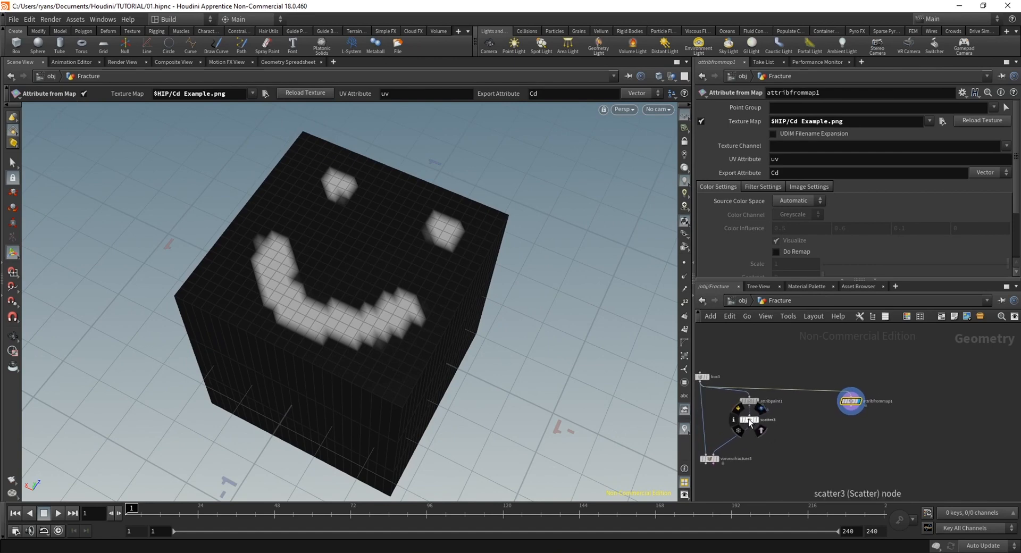
pyautogui.press('Tab')
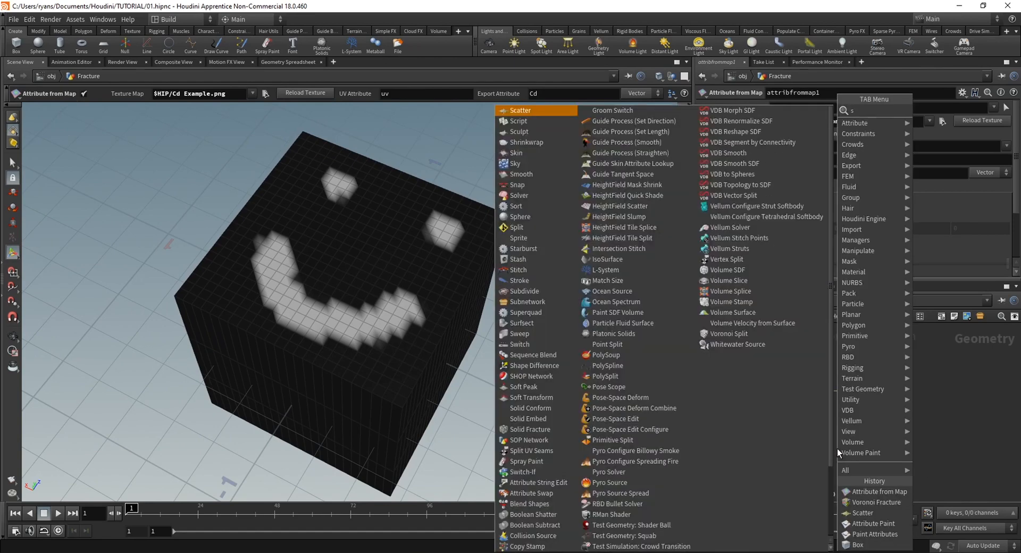
pyautogui.write('scatter')
pyautogui.press('Return')
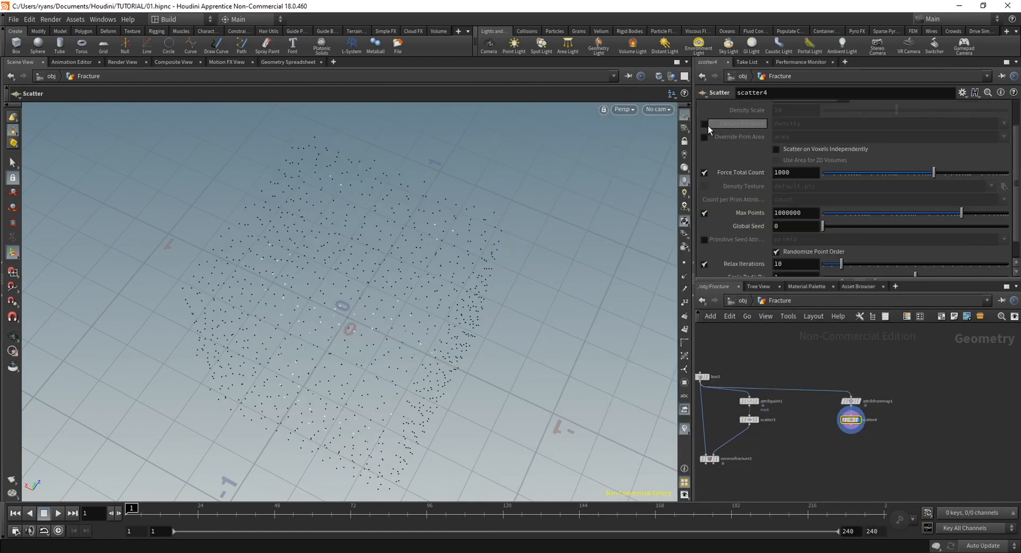
pyautogui.click(704, 123)
pyautogui.doubleClick(803, 124)
pyautogui.write('Cd')
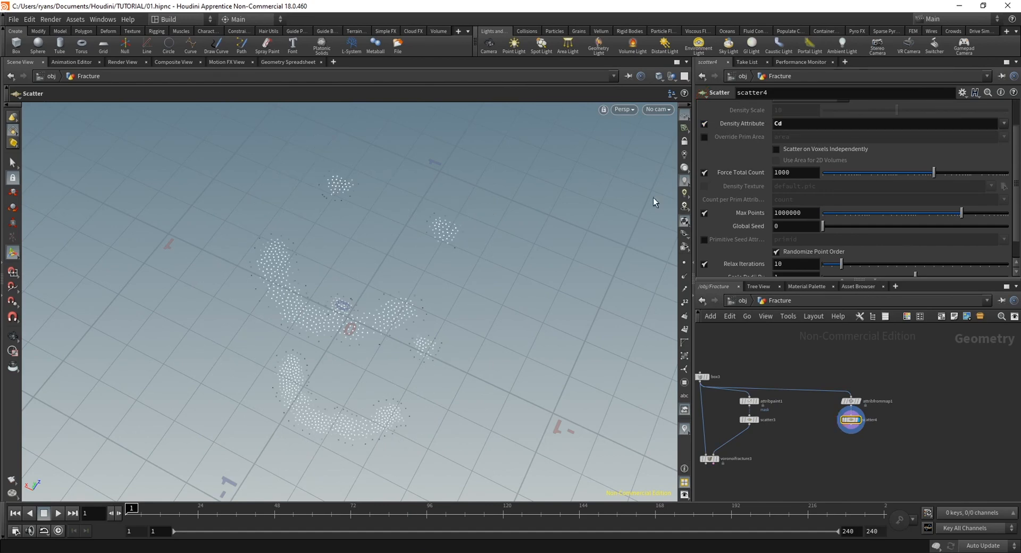
pyautogui.keyDown('alt'); pyautogui.moveTo(619, 206); pyautogui.dragTo(437, 316); pyautogui.keyUp('alt')
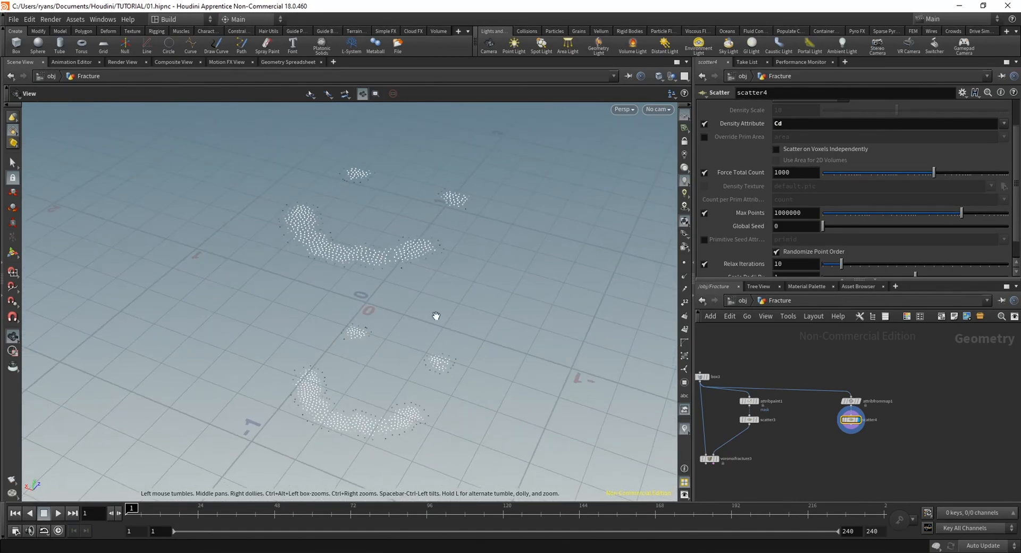
pyautogui.press('Return')
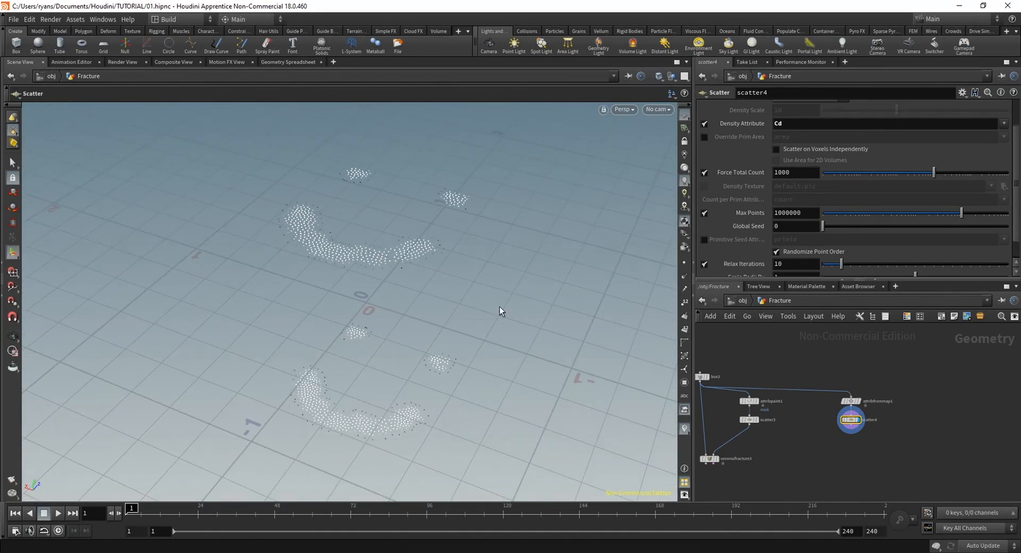
pyautogui.keyDown('alt'); pyautogui.moveTo(483, 253); pyautogui.dragTo(445, 274); pyautogui.keyUp('alt')
# Connect the Cd-driven Scatter to the third box's Voronoi Fracture as its point input and display the fracture
pyautogui.moveTo(878, 463); pyautogui.dragTo(883, 444, button='middle')
pyautogui.moveTo(864, 416); pyautogui.dragTo(728, 448)
pyautogui.click(722, 440)
pyautogui.keyDown('alt'); pyautogui.moveTo(377, 279); pyautogui.dragTo(373, 324); pyautogui.keyUp('alt')
pyautogui.scroll(3, 372, 324)
pyautogui.moveTo(358, 211); pyautogui.dragTo(462, 349)
pyautogui.scroll(-3, 830, 456)
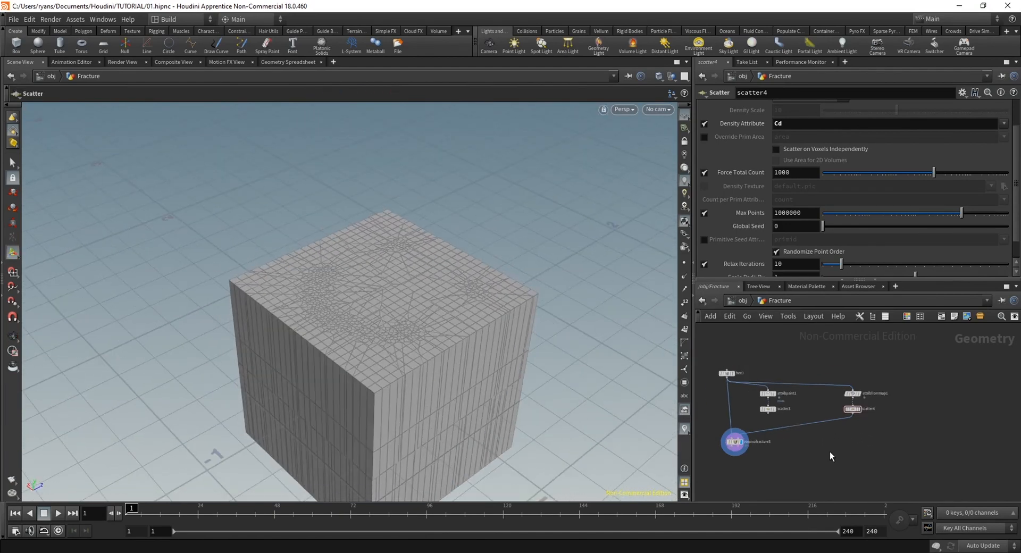
# Select all the example nodes in the Fracture network and delete them
pyautogui.moveTo(849, 446); pyautogui.dragTo(901, 427, button='middle')
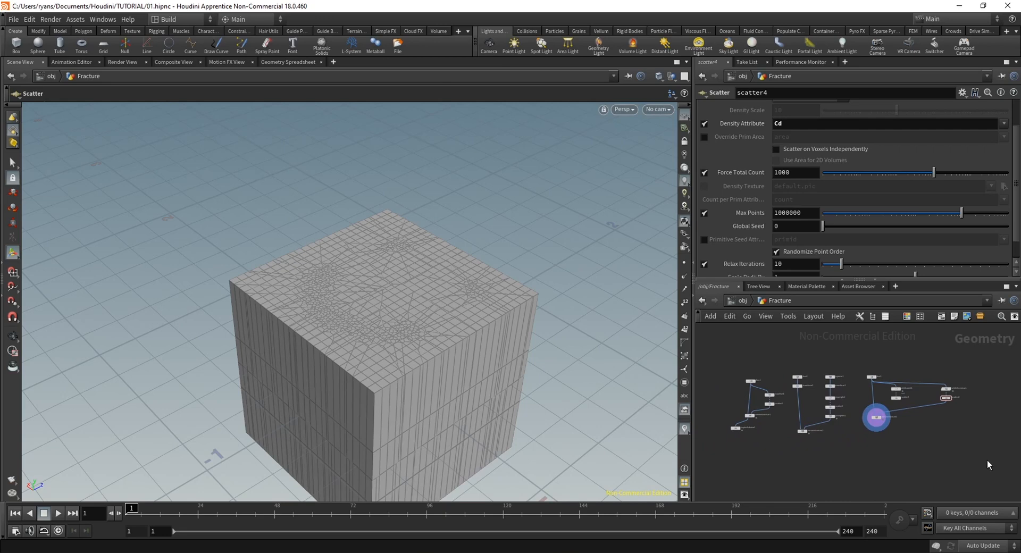
pyautogui.moveTo(996, 470); pyautogui.dragTo(733, 350)
pyautogui.moveTo(894, 430); pyautogui.dragTo(861, 449, button='middle')
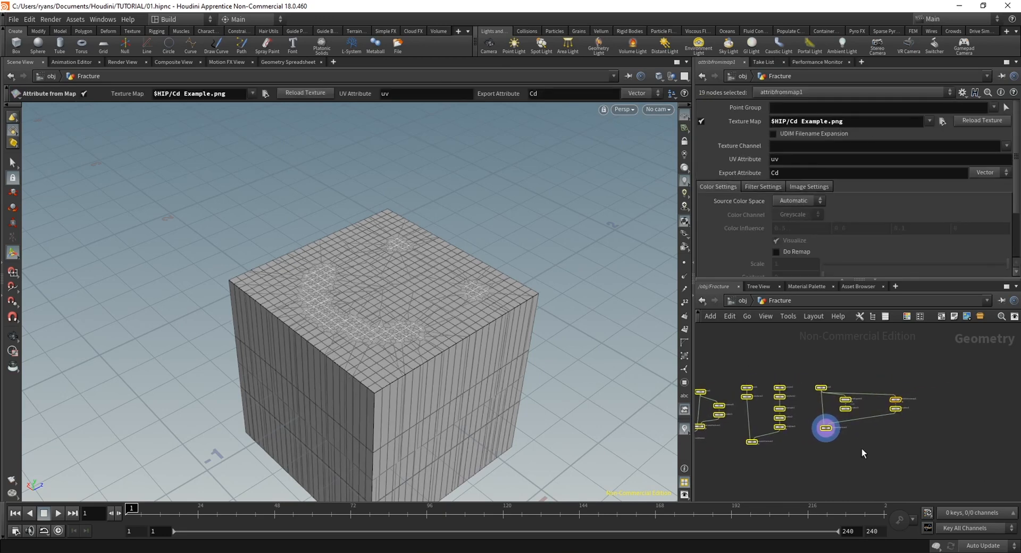
pyautogui.press('Delete')
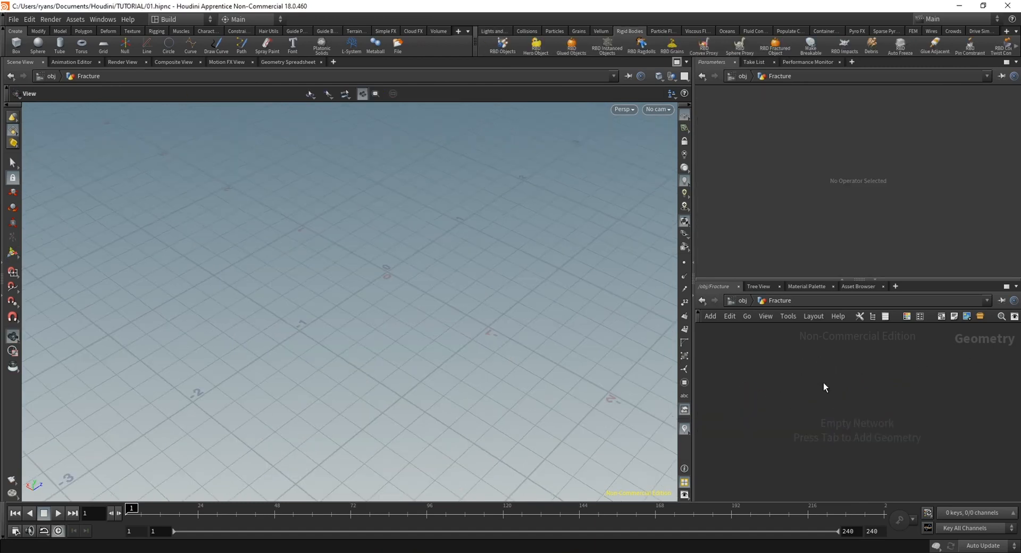
# Add a Box node to the empty Fracture network and flatten it with a Y Size of .1
pyautogui.press('Tab')
pyautogui.write('box')
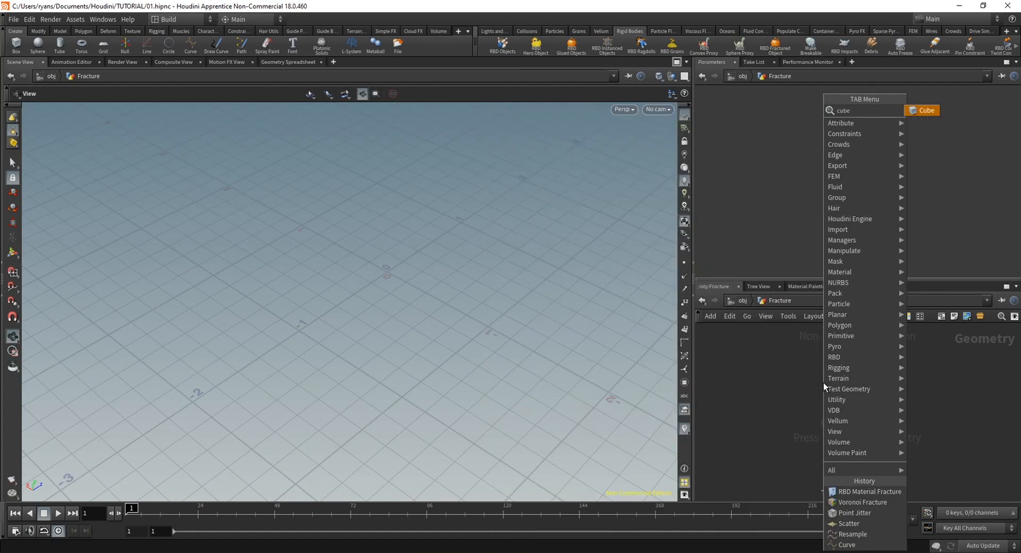
pyautogui.press('Return')
pyautogui.click(825, 387)
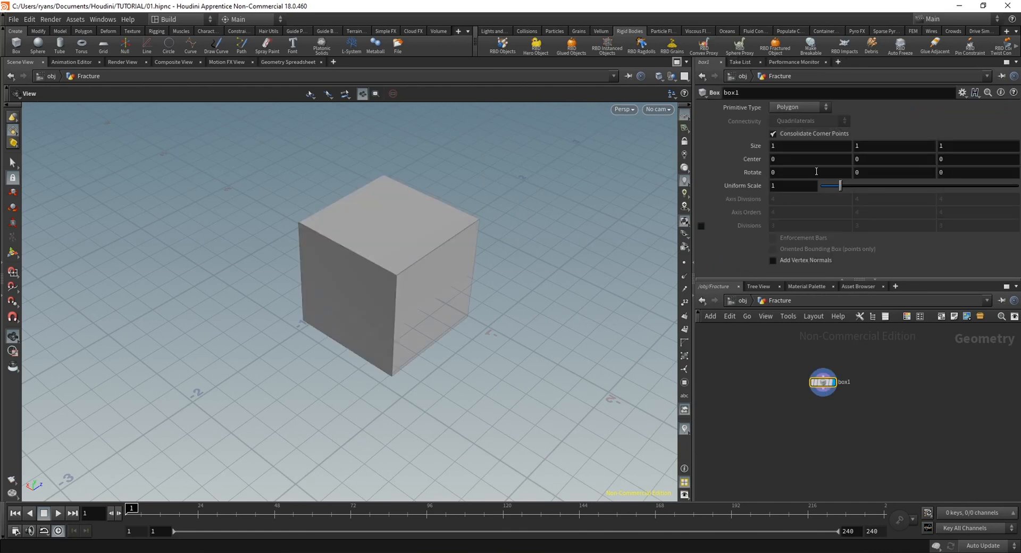
pyautogui.write('.1')
pyautogui.press('Return')
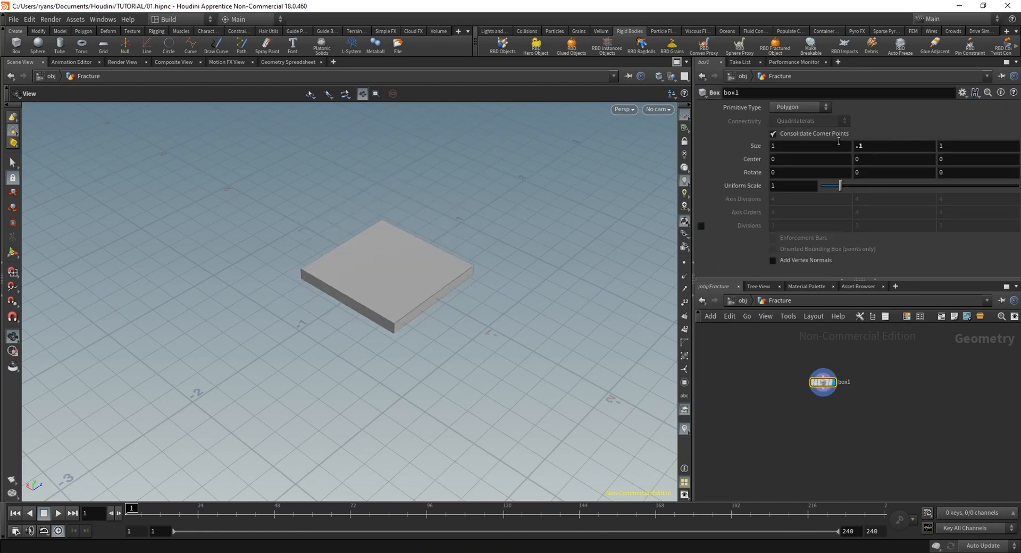
# Set the box's X Size to 1.5 and its Z Size to 4
pyautogui.click(815, 143)
pyautogui.write('.5qq')
pyautogui.press('BackSpace')
pyautogui.press('Tab')
pyautogui.press('Tab')
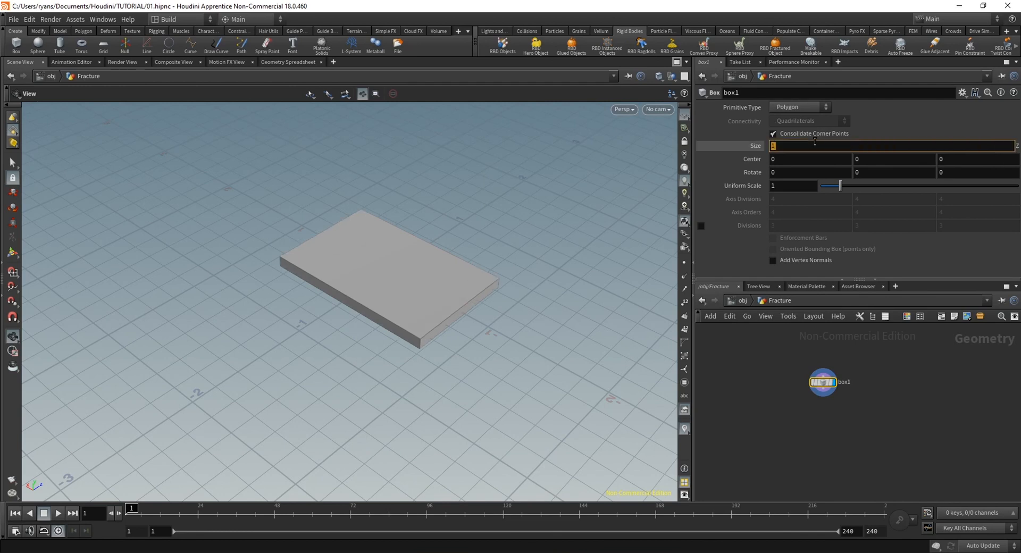
pyautogui.write('4')
pyautogui.press('Return')
# Re-enter the box's Y Size as 0.1 and check the resulting slab
pyautogui.moveTo(868, 147); pyautogui.dragTo(759, 142)
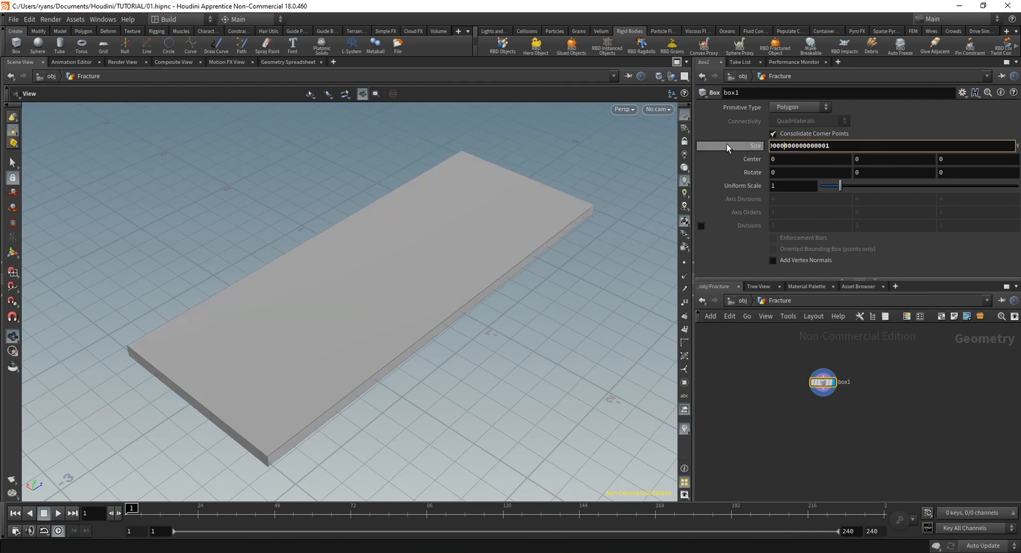
pyautogui.write('0.1')
pyautogui.press('Return')
pyautogui.moveTo(389, 358); pyautogui.dragTo(412, 341)
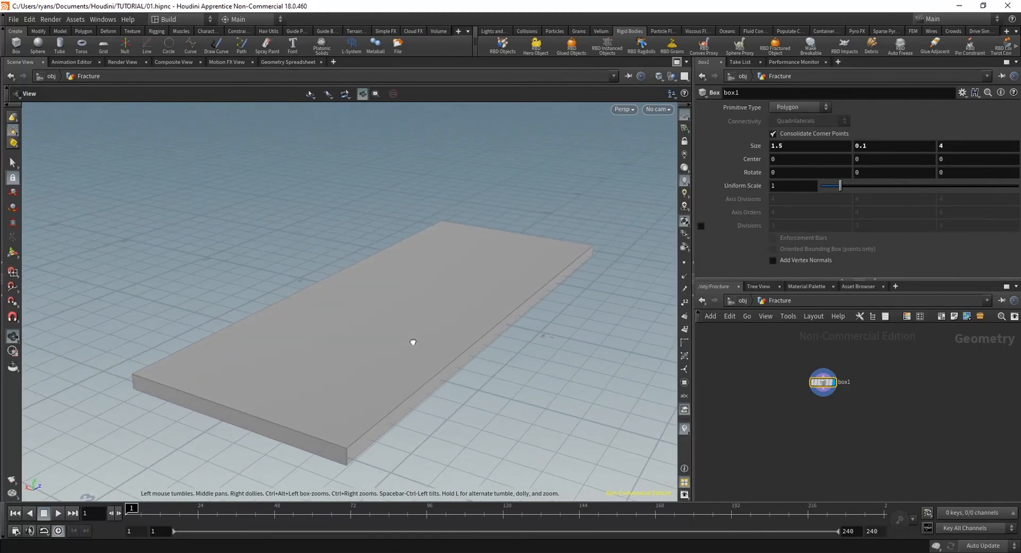
pyautogui.moveTo(413, 342); pyautogui.dragTo(415, 317, button='middle')
pyautogui.moveTo(857, 436); pyautogui.dragTo(779, 451, button='middle')
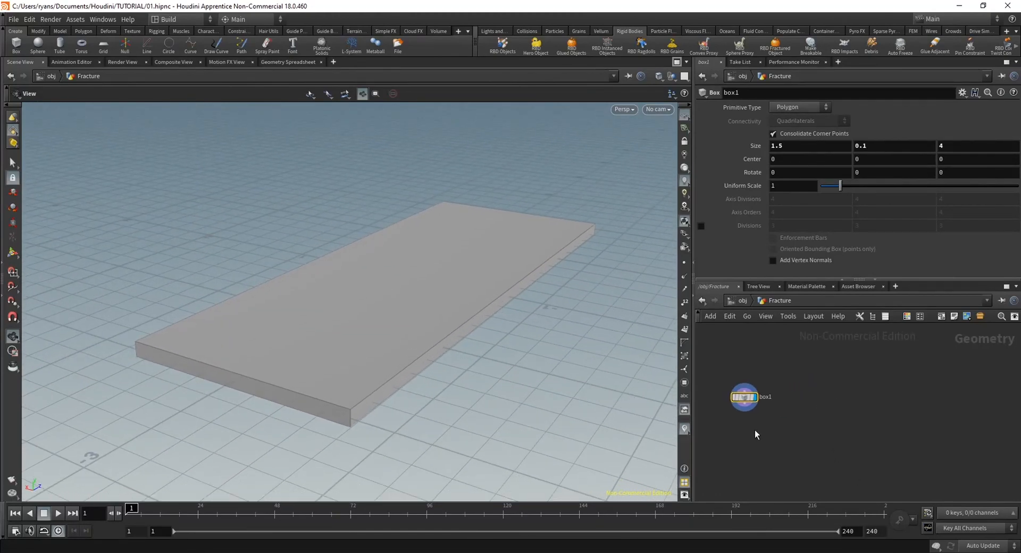
# Add a Curve node beside the box in the Fracture network
pyautogui.press('Tab')
pyautogui.write('color')
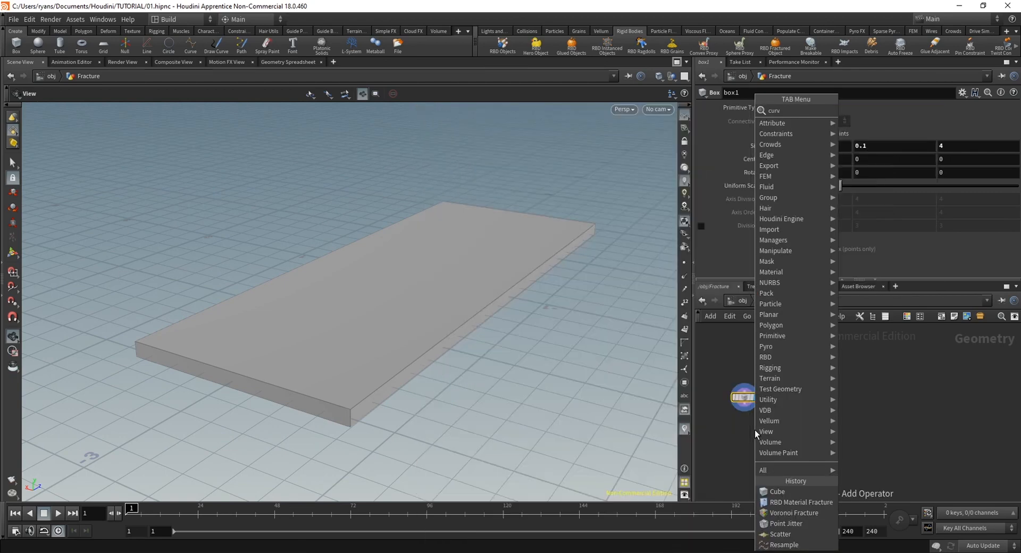
pyautogui.press('Return')
pyautogui.click(825, 400)
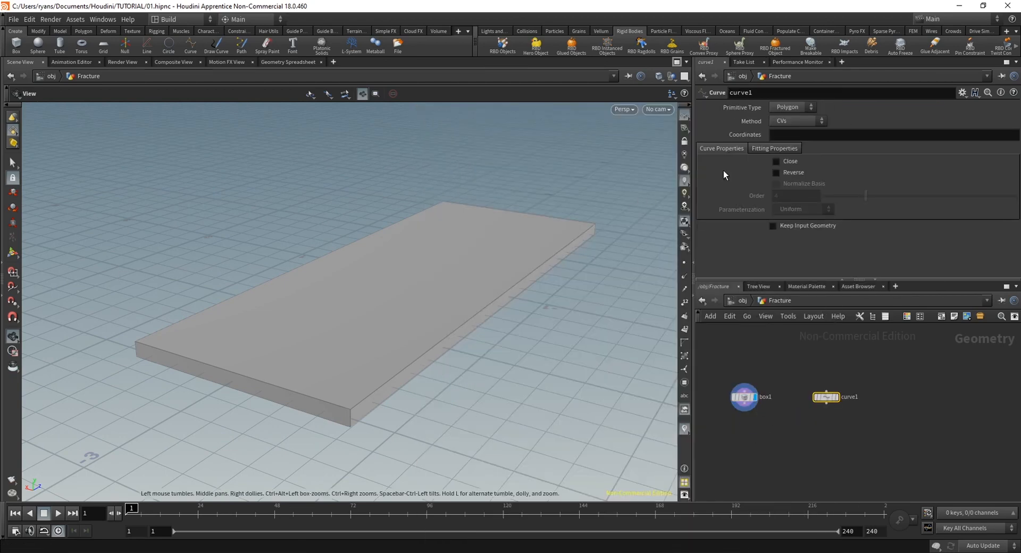
# Draw a zigzag curve of six points in the top view, running along the slab's full length
pyautogui.click(624, 109)
pyautogui.moveTo(647, 132)
pyautogui.click(702, 142)
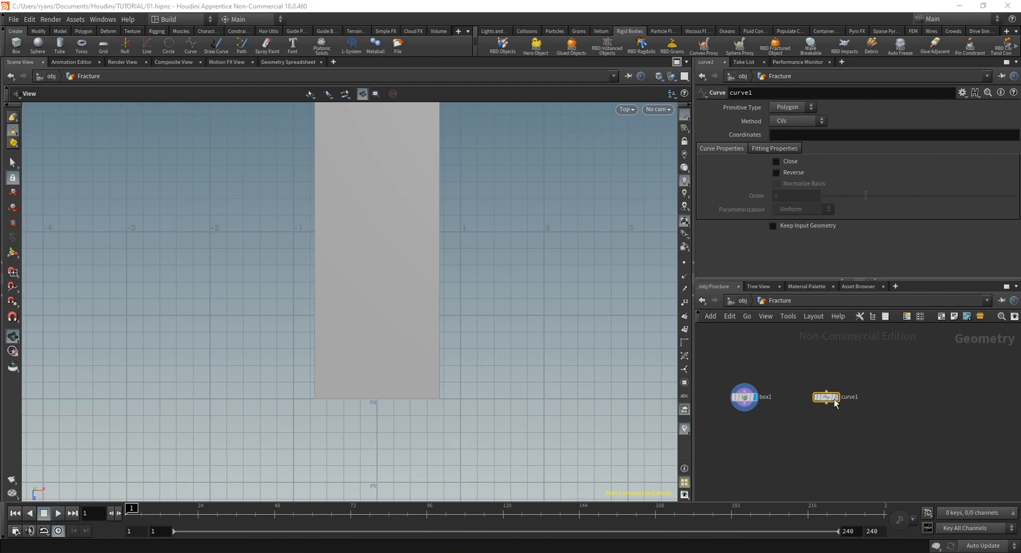
pyautogui.moveTo(451, 297); pyautogui.dragTo(401, 341, button='middle')
pyautogui.scroll(2, 441, 334)
pyautogui.scroll(-2, 440, 334)
pyautogui.scroll(1, 400, 346)
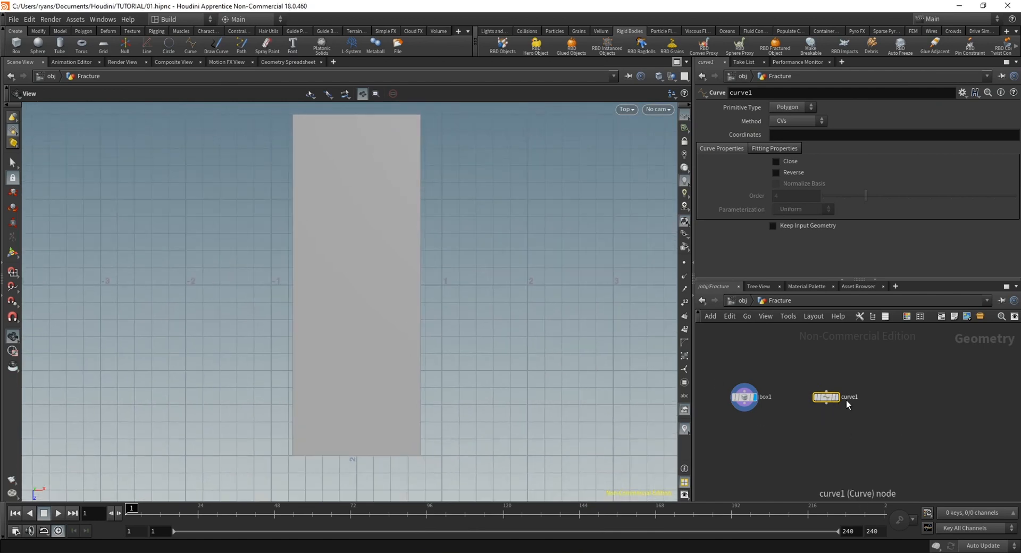
pyautogui.click(13, 255)
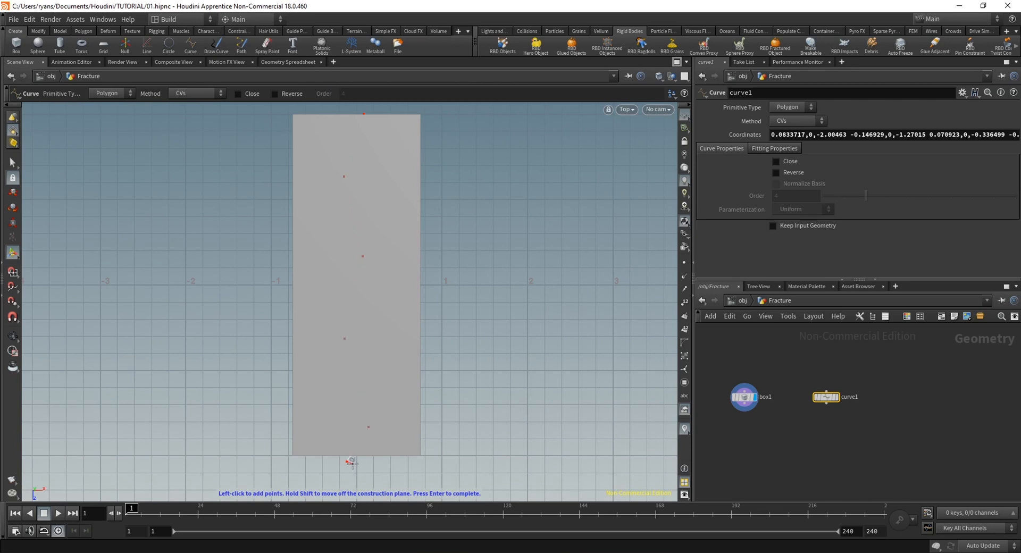
pyautogui.press('Return')
# Return to the perspective view and display the Curve node instead of the box
pyautogui.click(626, 109)
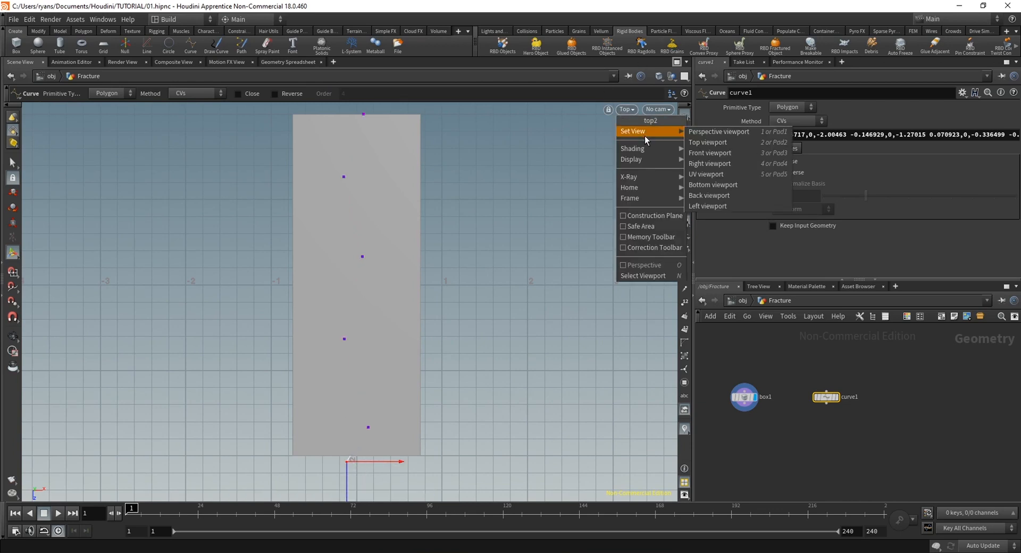
pyautogui.click(633, 131)
pyautogui.click(837, 399)
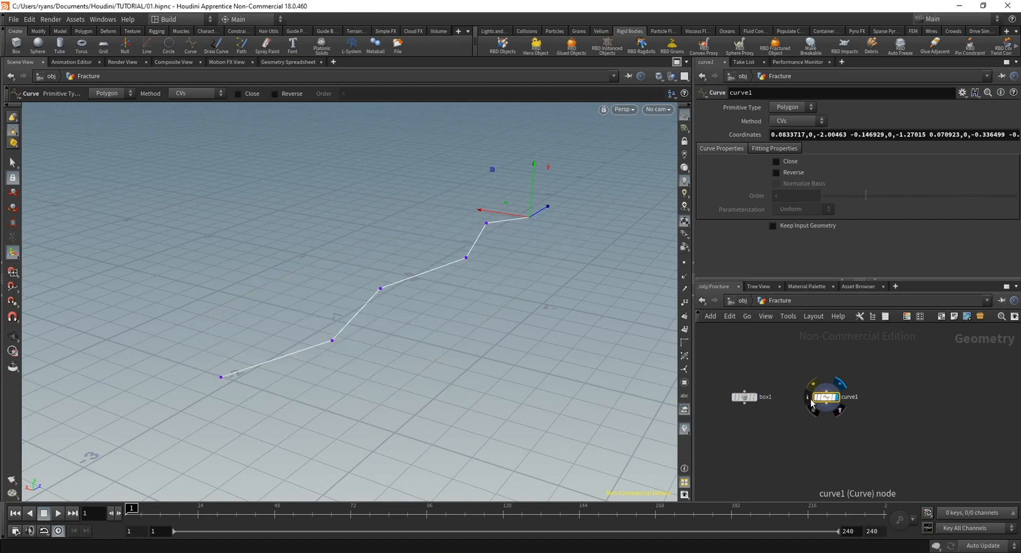
pyautogui.press('Escape')
pyautogui.moveTo(393, 330); pyautogui.dragTo(435, 329)
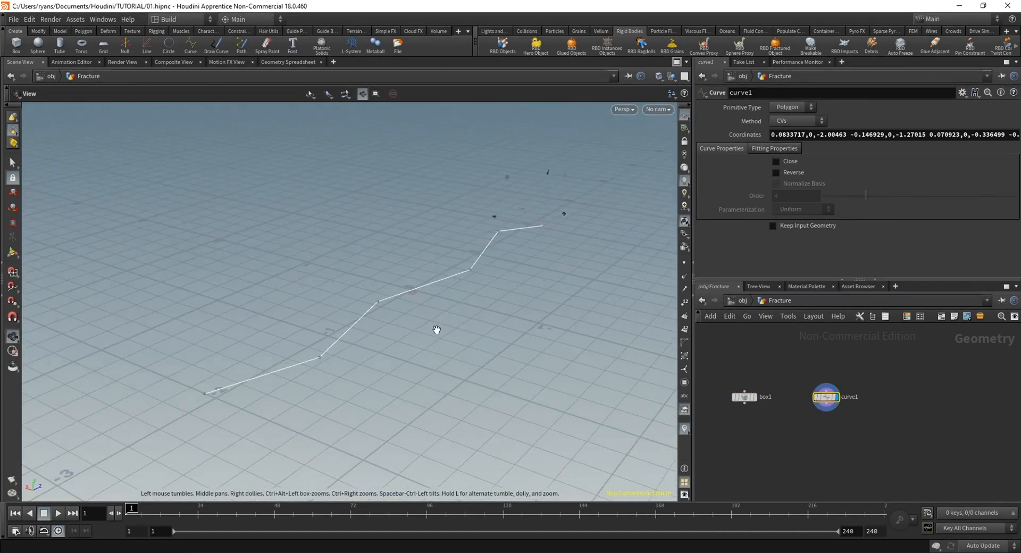
# Set the curve's Primitive Type to NURBS to smooth its bends
pyautogui.press('Return')
pyautogui.click(798, 107)
pyautogui.click(784, 128)
pyautogui.press('Escape')
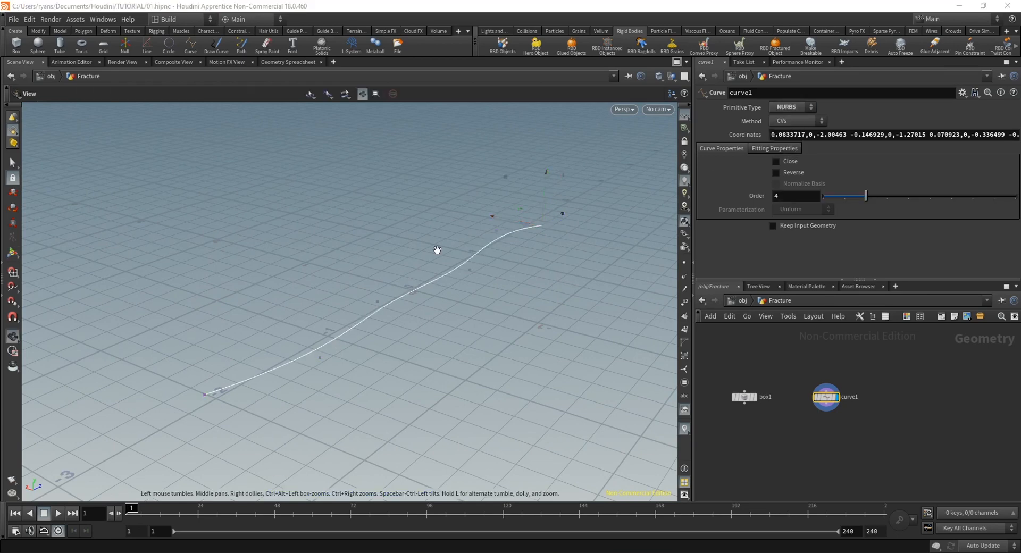
pyautogui.moveTo(435, 250); pyautogui.dragTo(410, 303)
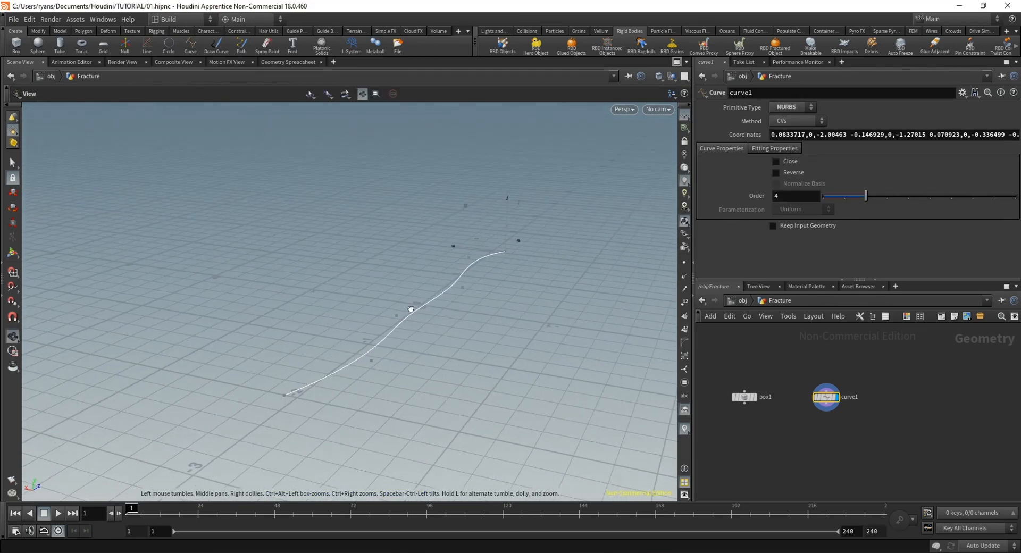
# Turn on point display in the viewport and append a displayed Resample node to the curve
pyautogui.press('Return')
pyautogui.press('Tab')
pyautogui.press('Escape')
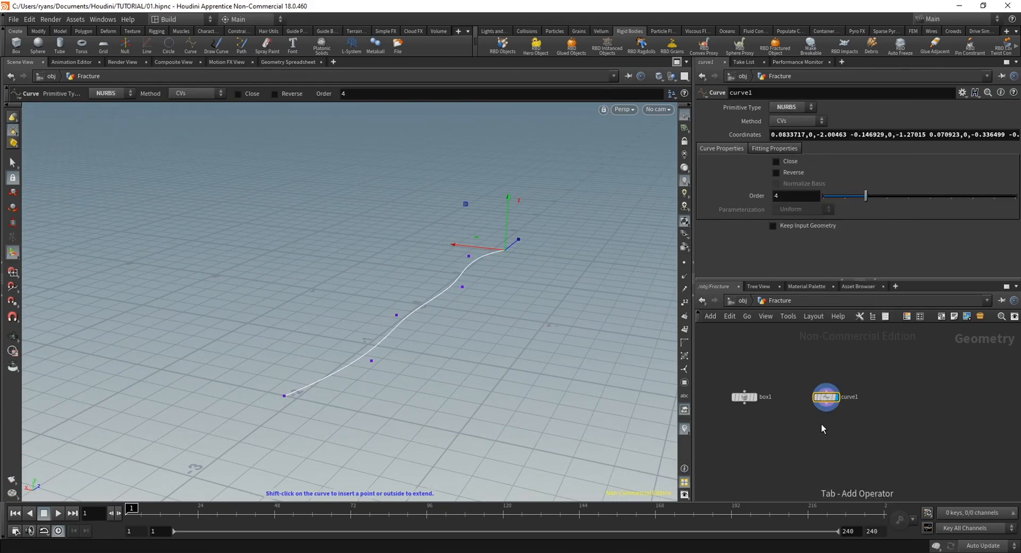
pyautogui.keyDown('alt'); pyautogui.moveTo(425, 285); pyautogui.dragTo(399, 323); pyautogui.keyUp('alt')
pyautogui.scroll(1, 399, 323)
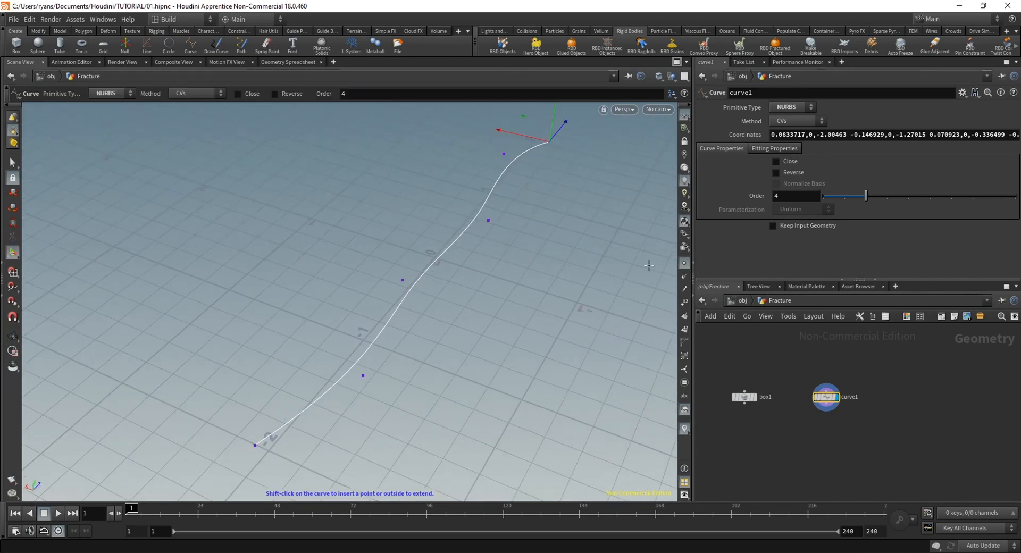
pyautogui.press('Tab')
pyautogui.write('resam')
pyautogui.press('Return')
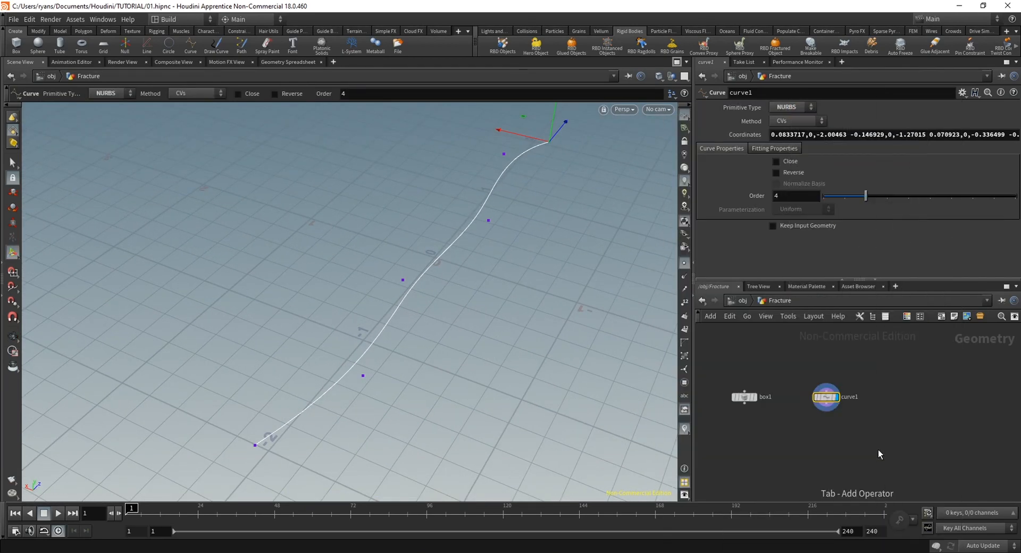
pyautogui.press('Return')
pyautogui.keyDown('alt'); pyautogui.moveTo(485, 229); pyautogui.dragTo(424, 308); pyautogui.keyUp('alt')
pyautogui.keyDown('alt'); pyautogui.moveTo(424, 308); pyautogui.dragTo(471, 244, button='middle'); pyautogui.keyUp('alt')
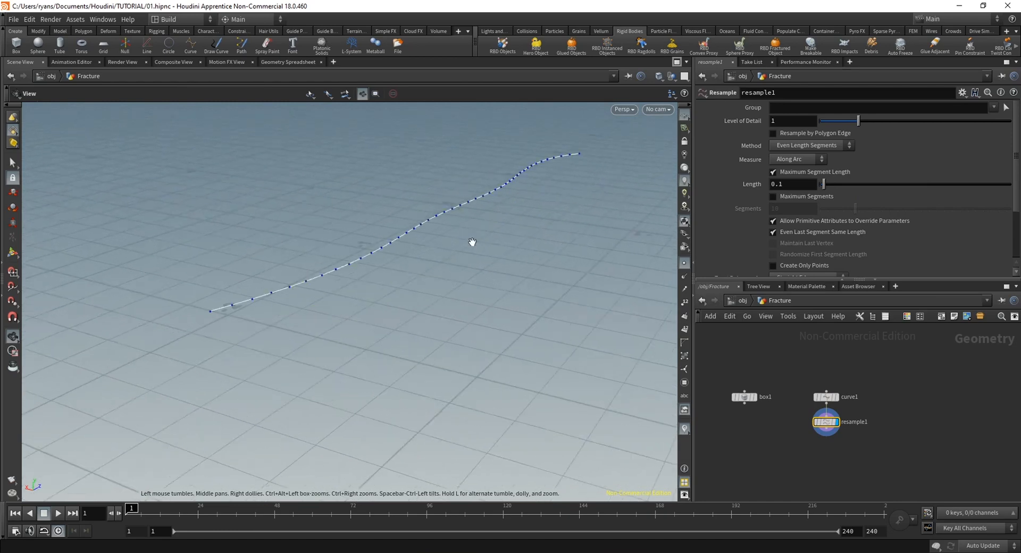
pyautogui.keyDown('alt'); pyautogui.moveTo(472, 244); pyautogui.dragTo(362, 310); pyautogui.keyUp('alt')
# Append a displayed Scatter node to the Resample, turn off Relax Iterations and set Force Total Count to 500
pyautogui.press('Tab')
pyautogui.write('scat')
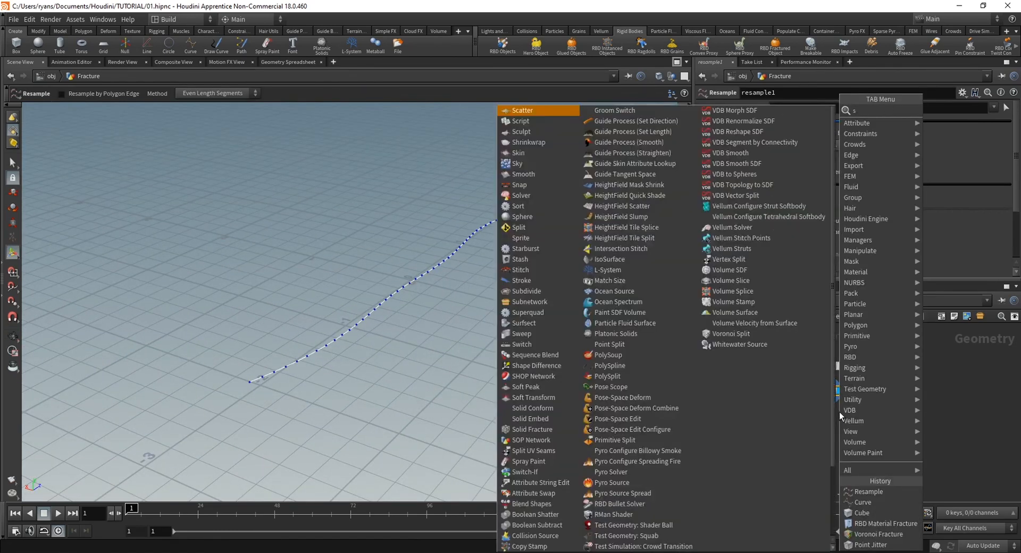
pyautogui.press('Return')
pyautogui.press('Return')
pyautogui.keyDown('alt'); pyautogui.moveTo(532, 276); pyautogui.dragTo(383, 330); pyautogui.keyUp('alt')
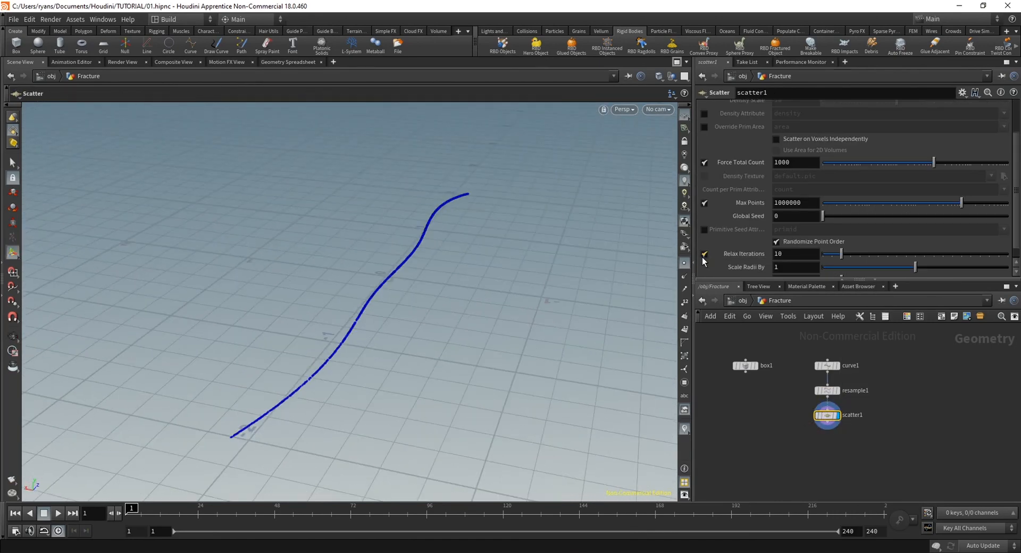
pyautogui.click(704, 255)
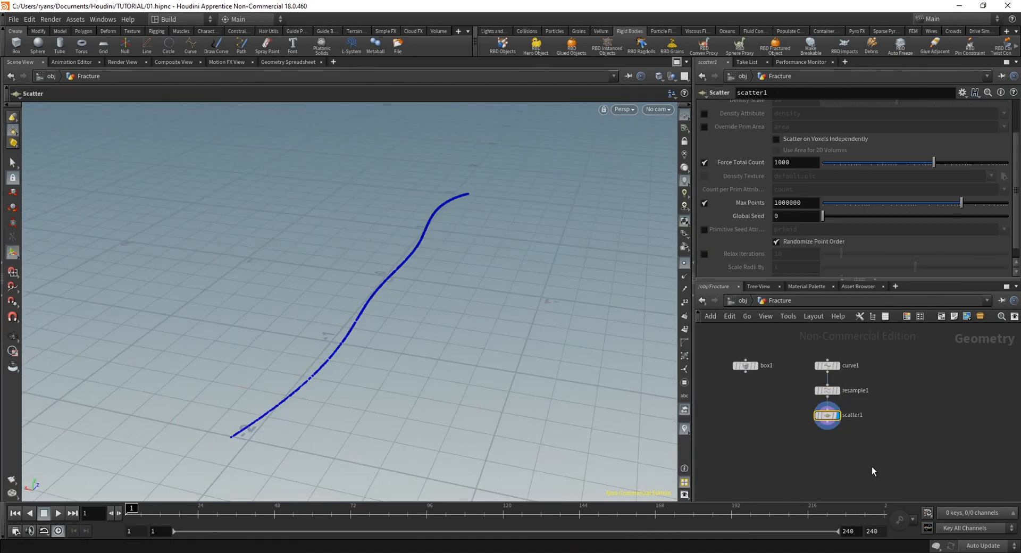
pyautogui.press('Tab')
pyautogui.press('Escape')
# Append a displayed Point Jitter node to the Scatter and set its Scale to 0.11
pyautogui.press('Tab')
pyautogui.write('poin')
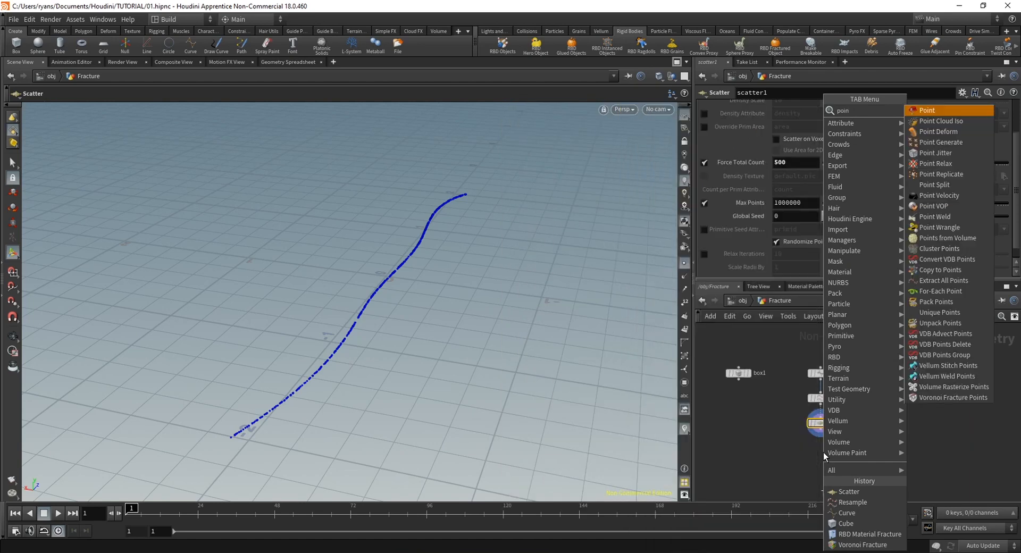
pyautogui.write('tjit')
pyautogui.press('Return')
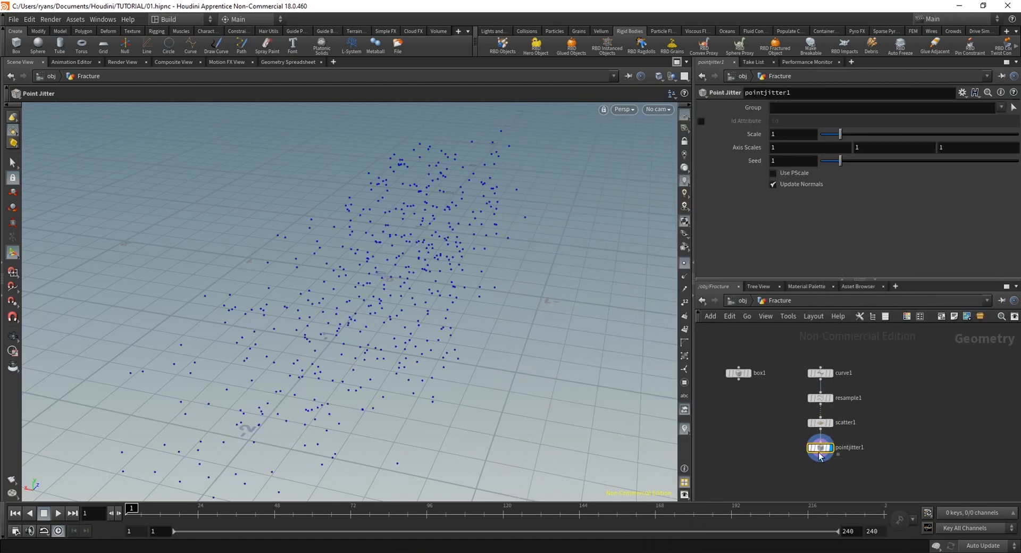
pyautogui.moveTo(844, 134); pyautogui.dragTo(823, 133)
pyautogui.keyDown('alt'); pyautogui.moveTo(346, 255); pyautogui.dragTo(360, 315); pyautogui.keyUp('alt')
pyautogui.moveTo(411, 267); pyautogui.dragTo(426, 383)
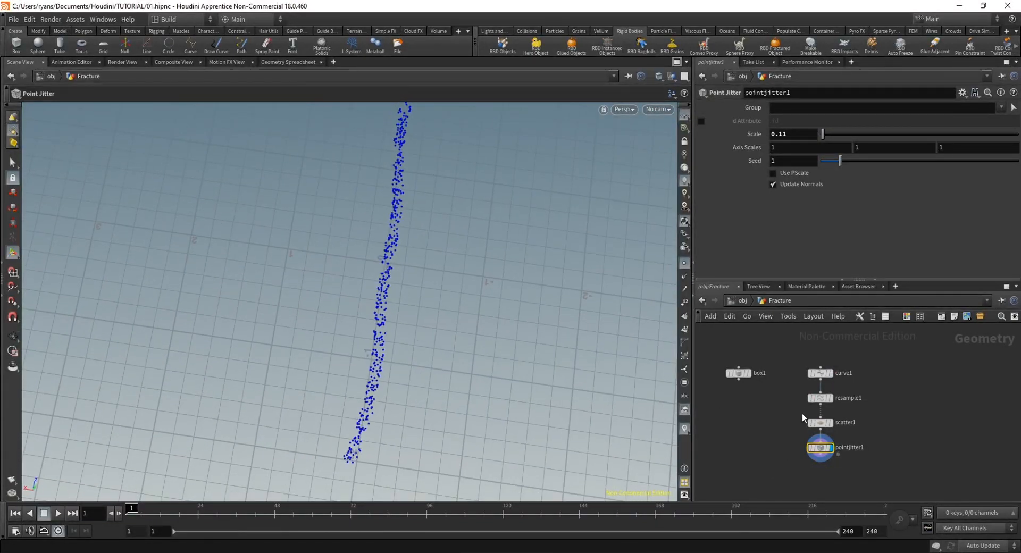
# Add a Voronoi Fracture node fed by the box and the jittered points, and display it
pyautogui.moveTo(747, 462); pyautogui.dragTo(751, 446, button='middle')
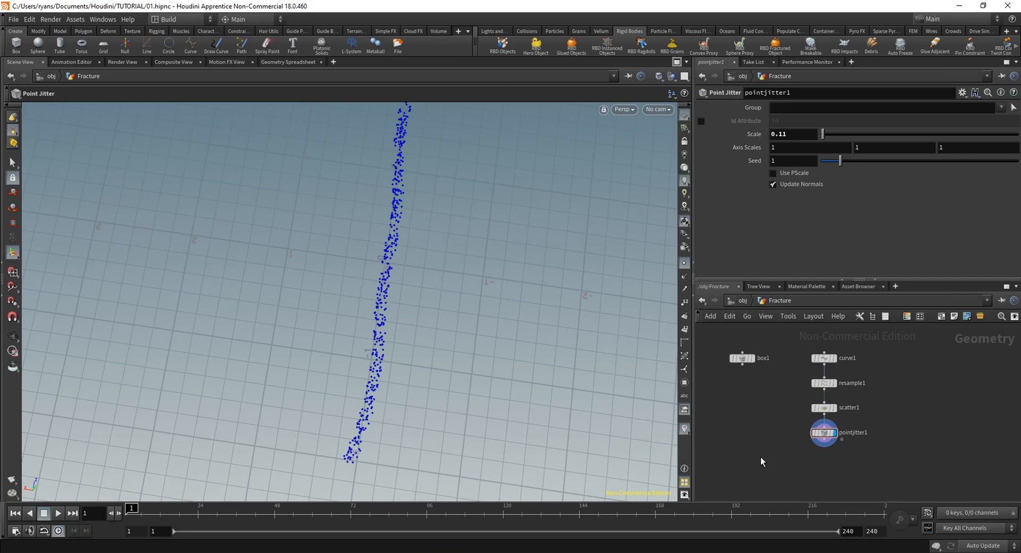
pyautogui.press('Tab')
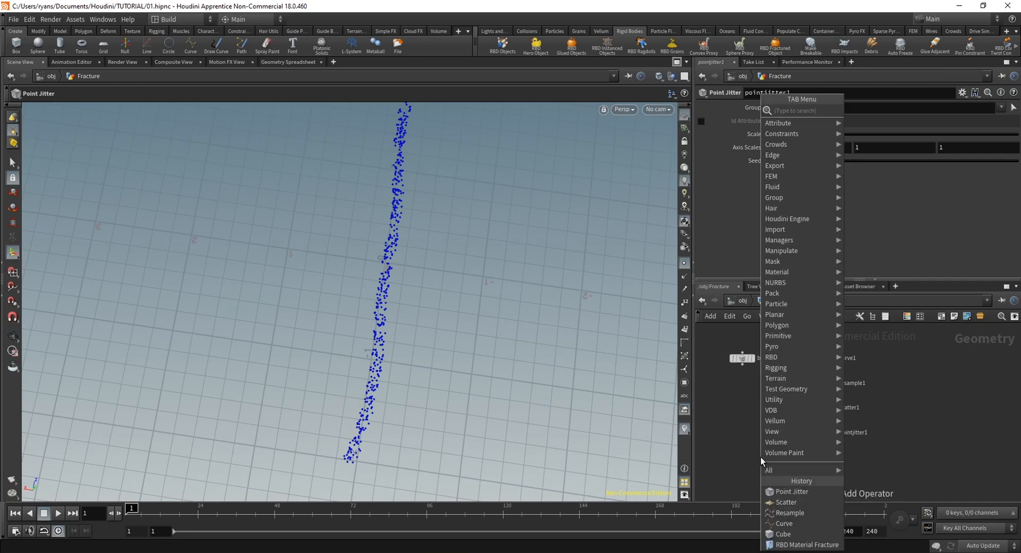
pyautogui.write('voro')
pyautogui.press('Return')
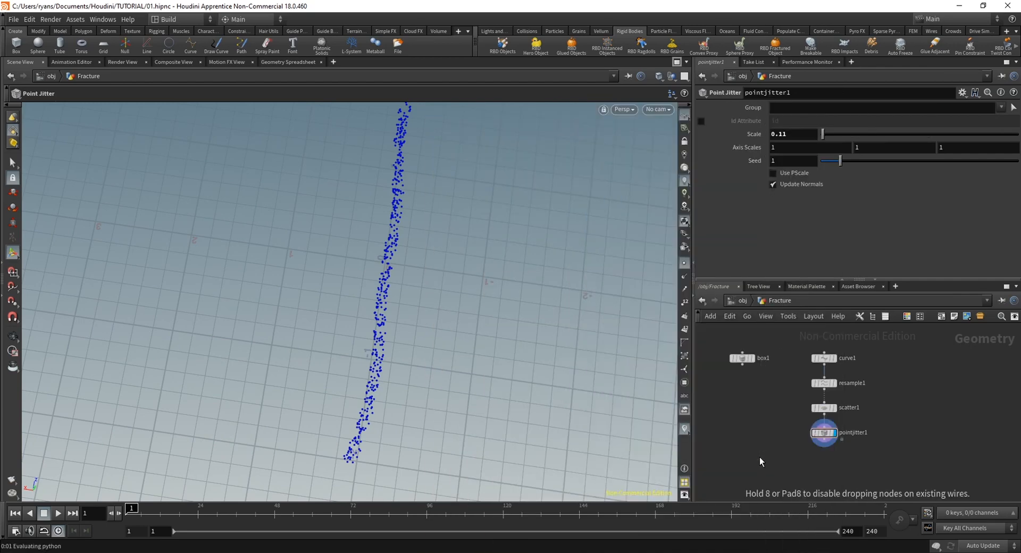
pyautogui.click(760, 457)
pyautogui.moveTo(743, 364); pyautogui.dragTo(832, 435)
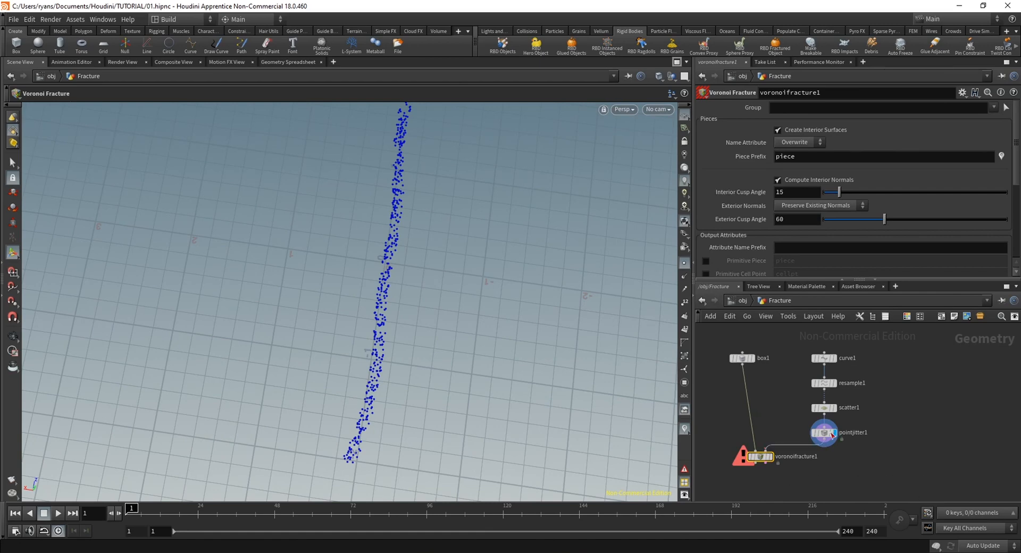
pyautogui.click(772, 459)
pyautogui.moveTo(763, 458); pyautogui.dragTo(769, 461)
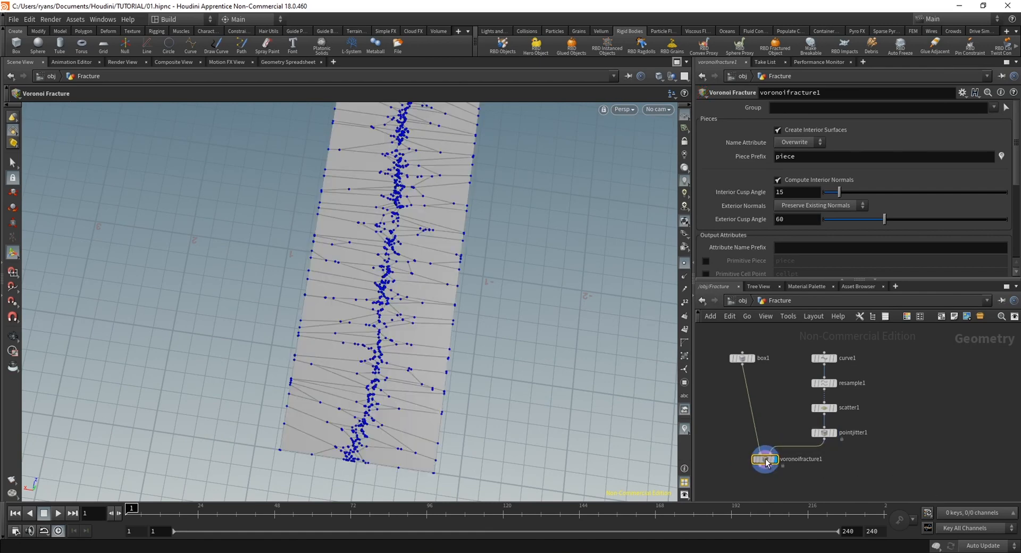
# Turn off point display in the viewport and inspect the fractured slab
pyautogui.keyDown('alt'); pyautogui.moveTo(346, 298); pyautogui.dragTo(337, 265); pyautogui.keyUp('alt')
pyautogui.keyDown('alt'); pyautogui.moveTo(337, 265); pyautogui.dragTo(527, 342, button='right'); pyautogui.keyUp('alt')
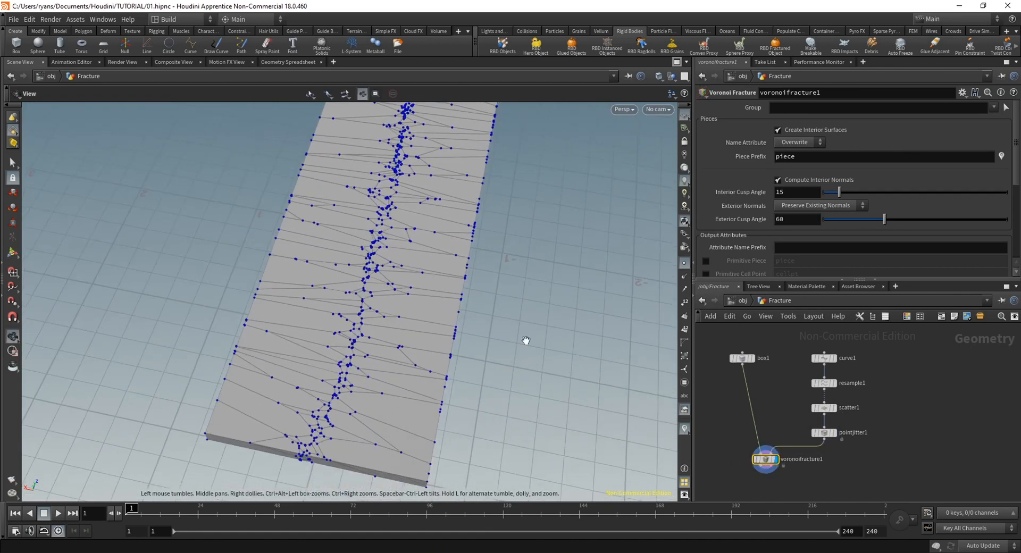
pyautogui.click(685, 263)
pyautogui.keyDown('alt'); pyautogui.moveTo(501, 308); pyautogui.dragTo(465, 326); pyautogui.keyUp('alt')
# Try a Force Total Count of 100 on the Scatter node, and finish with 1000
pyautogui.click(828, 409)
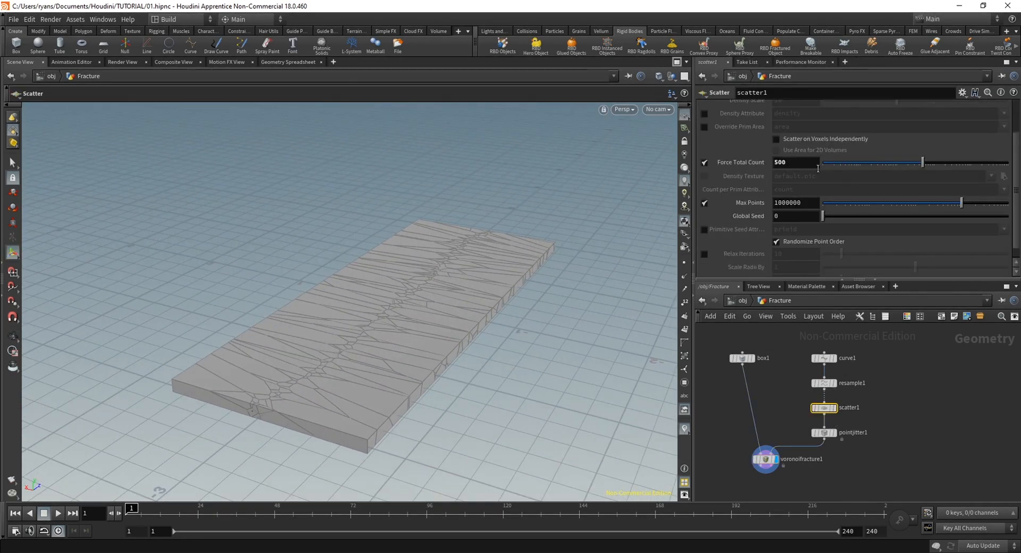
pyautogui.click(795, 164)
pyautogui.write('100')
pyautogui.press('Return')
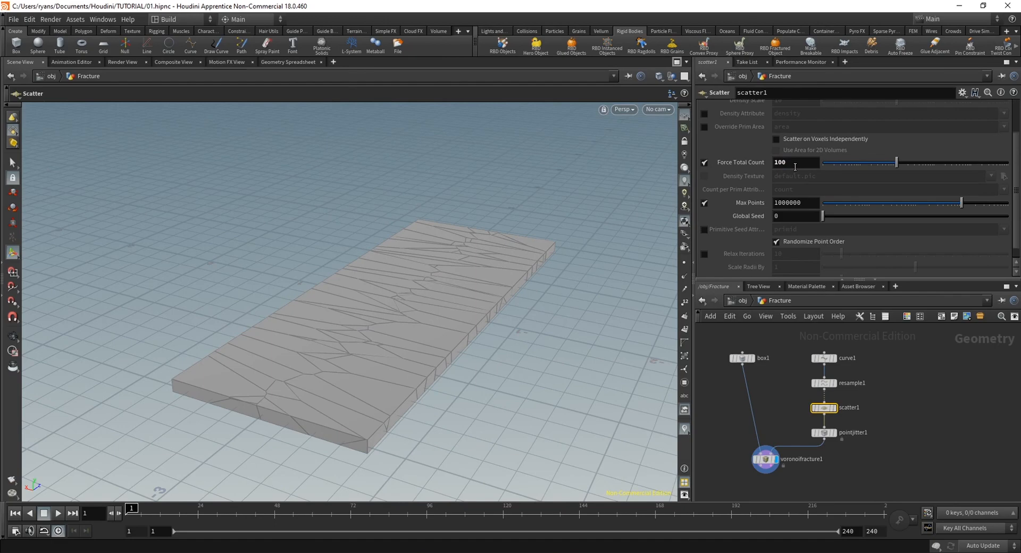
pyautogui.write('0')
pyautogui.press('Return')
pyautogui.press('Escape')
pyautogui.moveTo(404, 319); pyautogui.dragTo(401, 365)
pyautogui.moveTo(401, 364); pyautogui.dragTo(405, 368, button='middle')
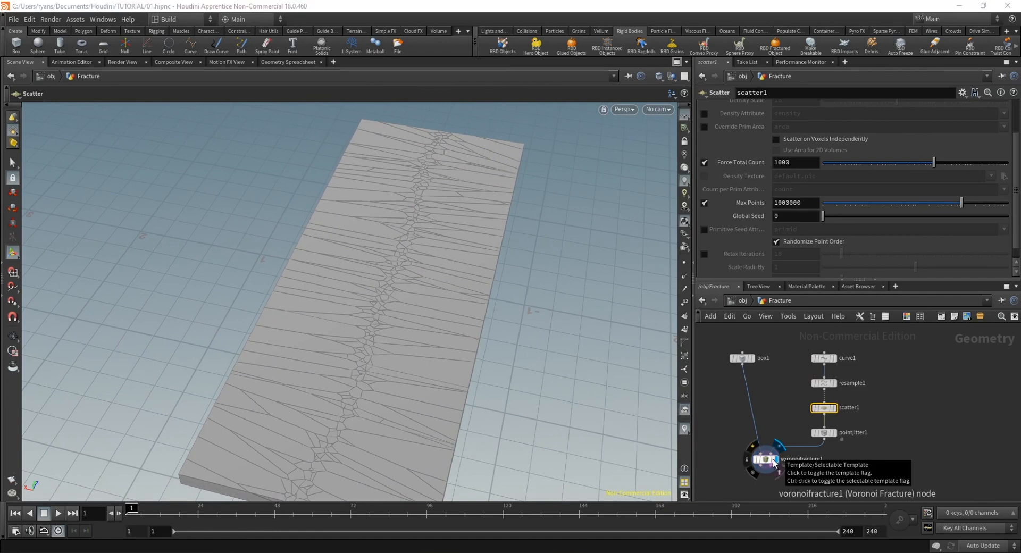
# Template the Voronoi Fracture, display the curve, and move the curve's third control point to about X 0.41
pyautogui.click(774, 462)
pyautogui.click(834, 359)
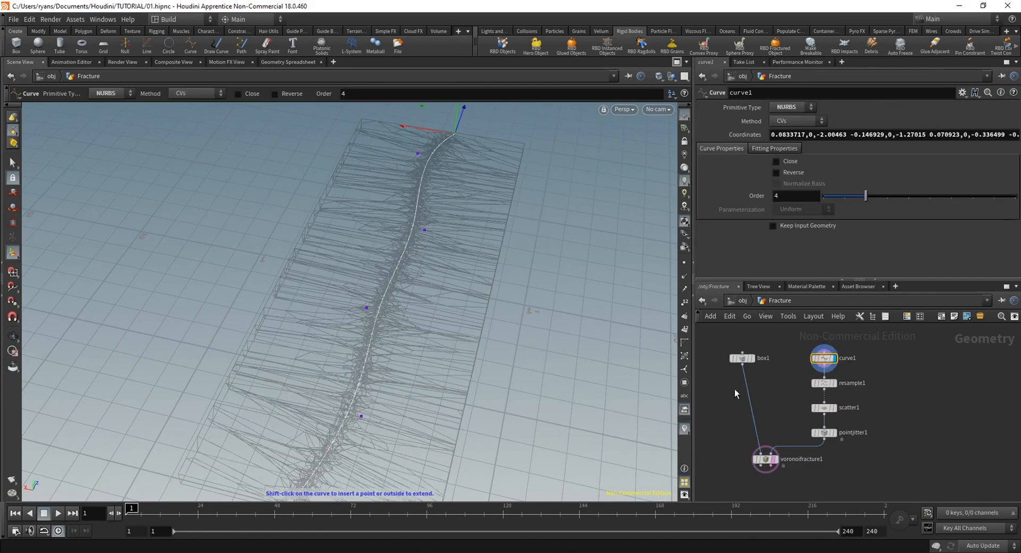
pyautogui.click(366, 308)
pyautogui.moveTo(341, 307); pyautogui.dragTo(289, 295)
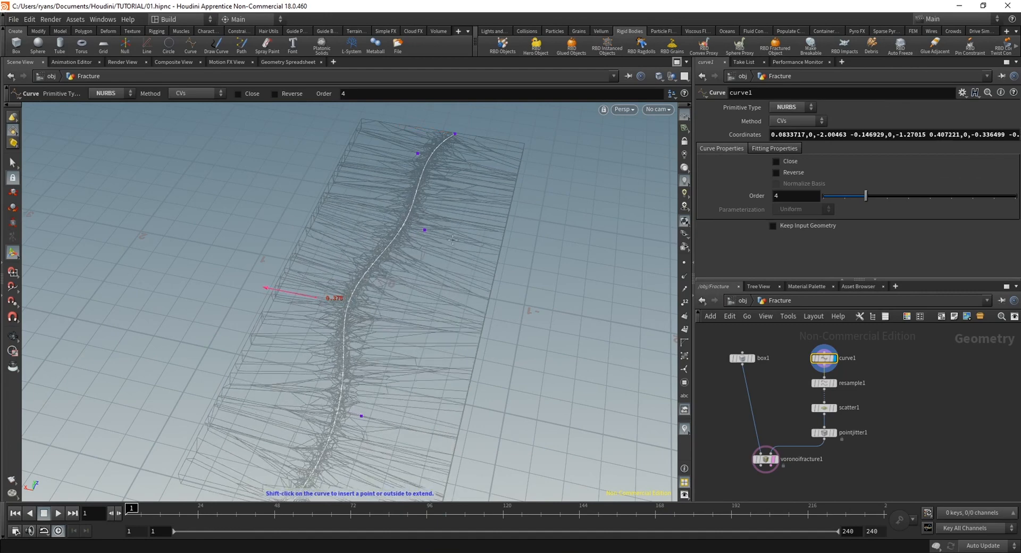
# Refine the curve's bends by moving its third control point to about X 0.24 and shifting its fourth control point sideways
pyautogui.click(424, 233)
pyautogui.moveTo(398, 227); pyautogui.dragTo(426, 231)
pyautogui.keyDown('alt'); pyautogui.moveTo(362, 418); pyautogui.dragTo(358, 394); pyautogui.keyUp('alt')
pyautogui.click(328, 323)
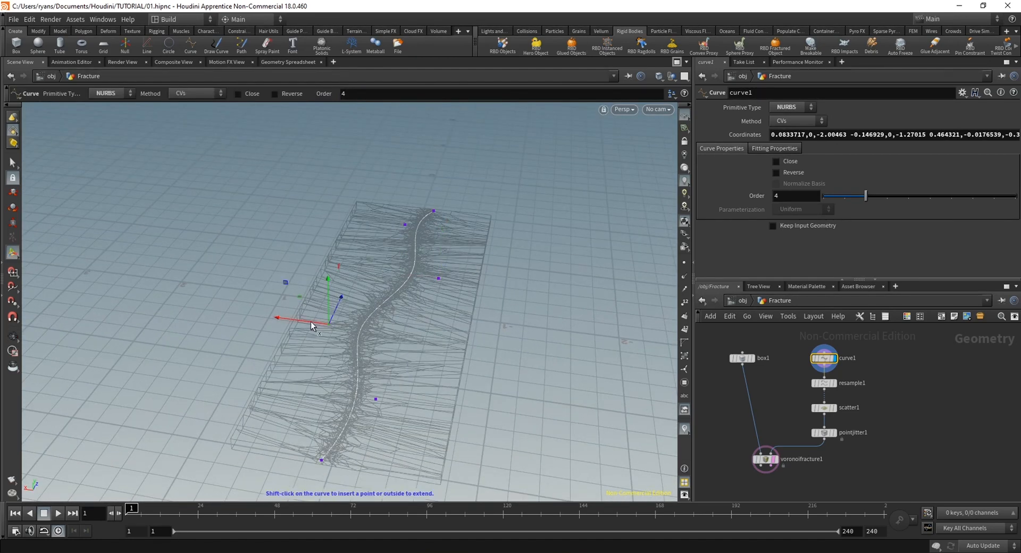
pyautogui.moveTo(312, 325); pyautogui.dragTo(336, 321)
pyautogui.click(439, 278)
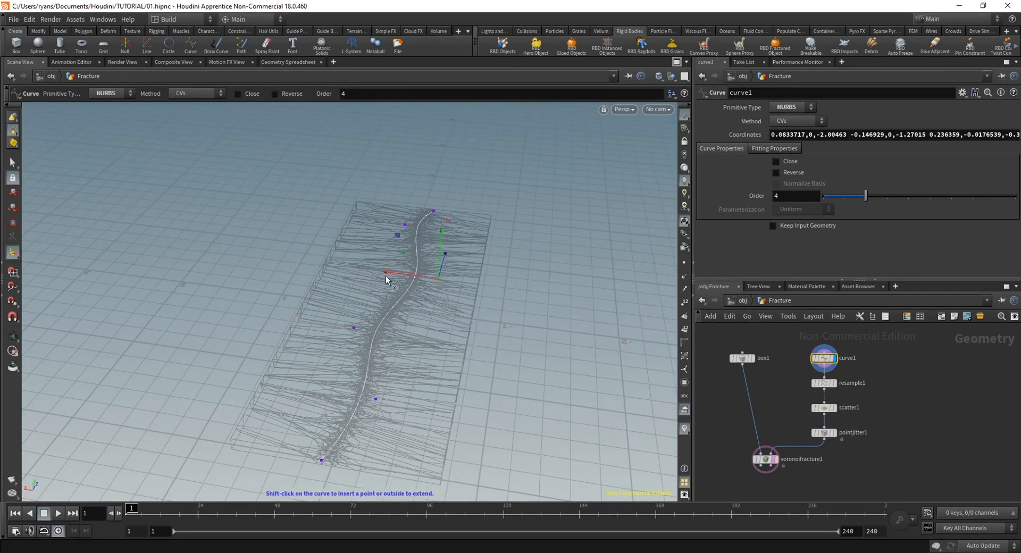
pyautogui.moveTo(385, 275); pyautogui.dragTo(368, 274)
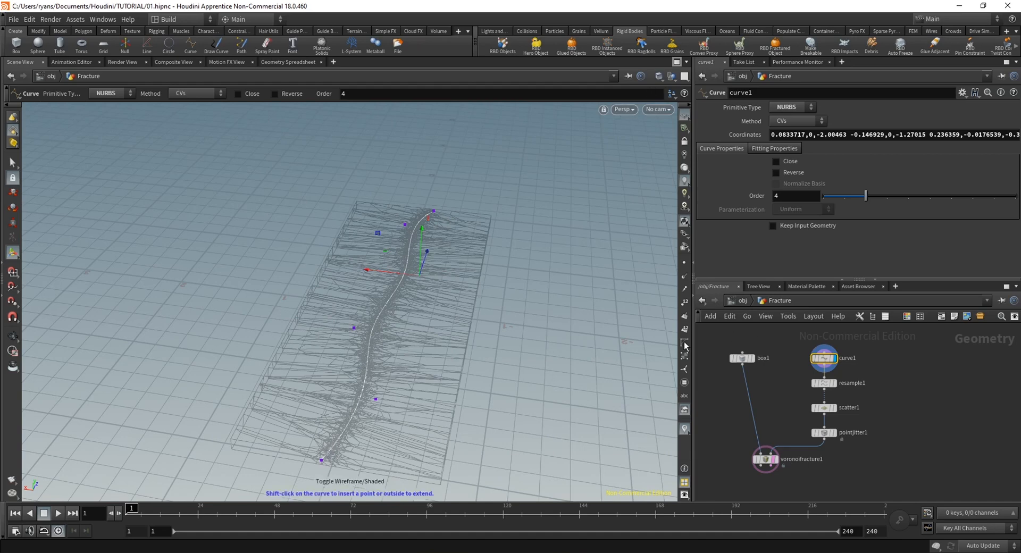
# Display the Voronoi Fracture node again and inspect the slab with the reshaped crack line
pyautogui.click(774, 459)
pyautogui.press('Escape')
pyautogui.moveTo(388, 334); pyautogui.dragTo(406, 320)
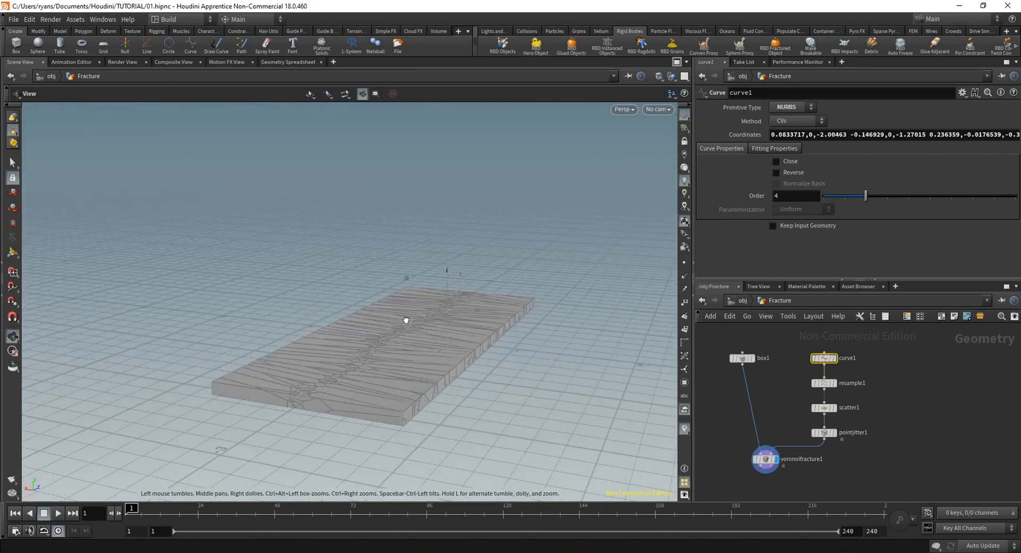
# Set the Point Jitter node's Scale to 0.4 to widen the crack band along the slab
pyautogui.moveTo(405, 320); pyautogui.dragTo(406, 292, button='right')
pyautogui.moveTo(406, 292); pyautogui.dragTo(486, 362)
pyautogui.moveTo(338, 349); pyautogui.dragTo(391, 325)
pyautogui.moveTo(766, 460); pyautogui.dragTo(763, 463)
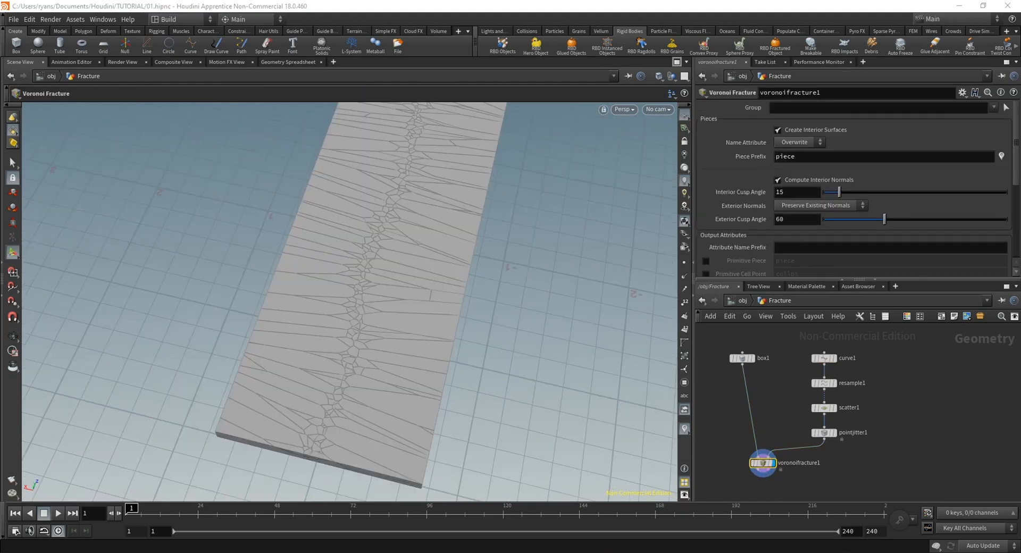
pyautogui.click(827, 434)
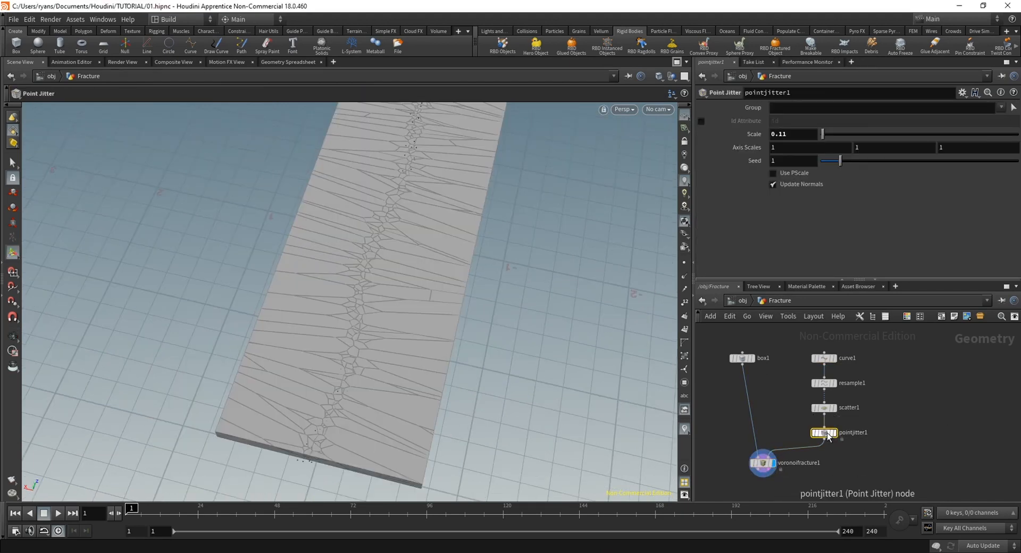
pyautogui.keyDown('alt'); pyautogui.moveTo(389, 324); pyautogui.dragTo(281, 425); pyautogui.keyUp('alt')
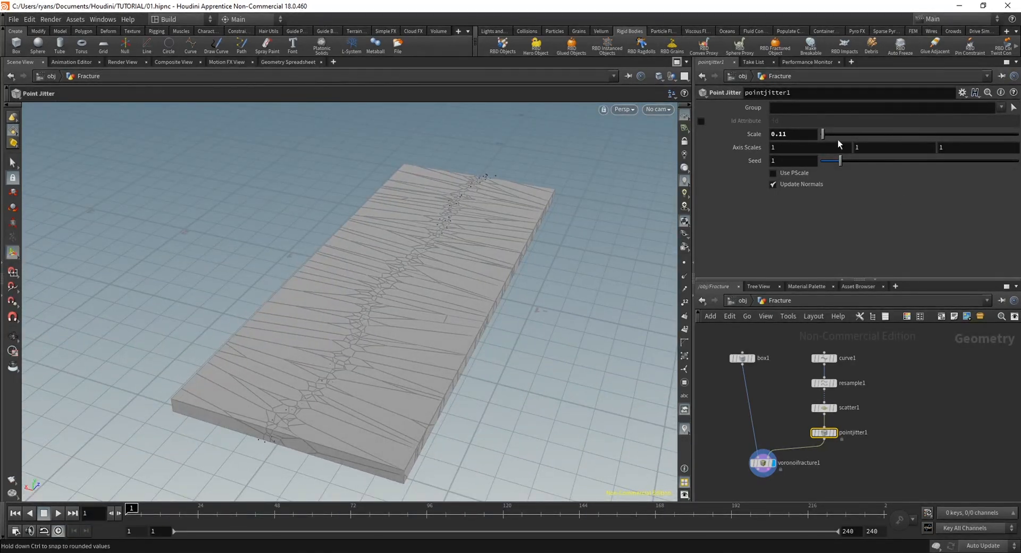
pyautogui.moveTo(823, 131); pyautogui.dragTo(828, 132)
pyautogui.keyDown('alt'); pyautogui.moveTo(472, 291); pyautogui.dragTo(420, 380); pyautogui.keyUp('alt')
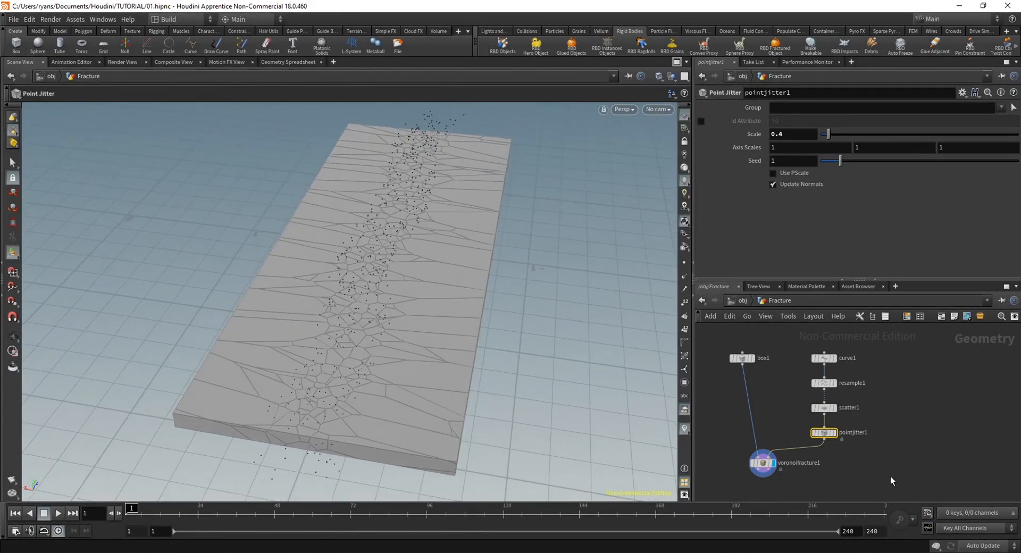
# Select the Voronoi Fracture node, inspect the widened crack, and place the node beneath the box node
pyautogui.moveTo(892, 481); pyautogui.dragTo(904, 426, button='middle')
pyautogui.moveTo(400, 392); pyautogui.dragTo(409, 372)
pyautogui.click(775, 409)
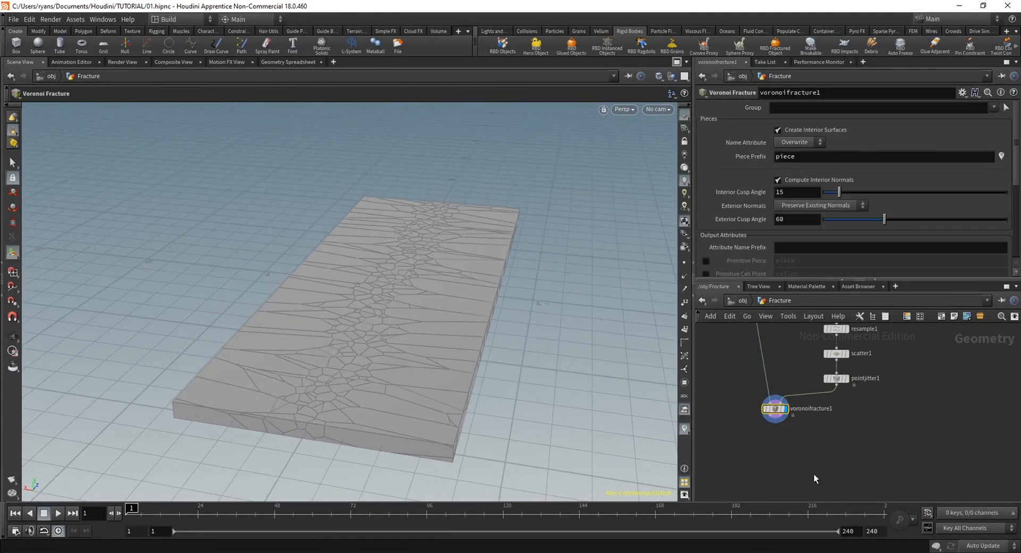
pyautogui.moveTo(589, 375); pyautogui.dragTo(441, 329)
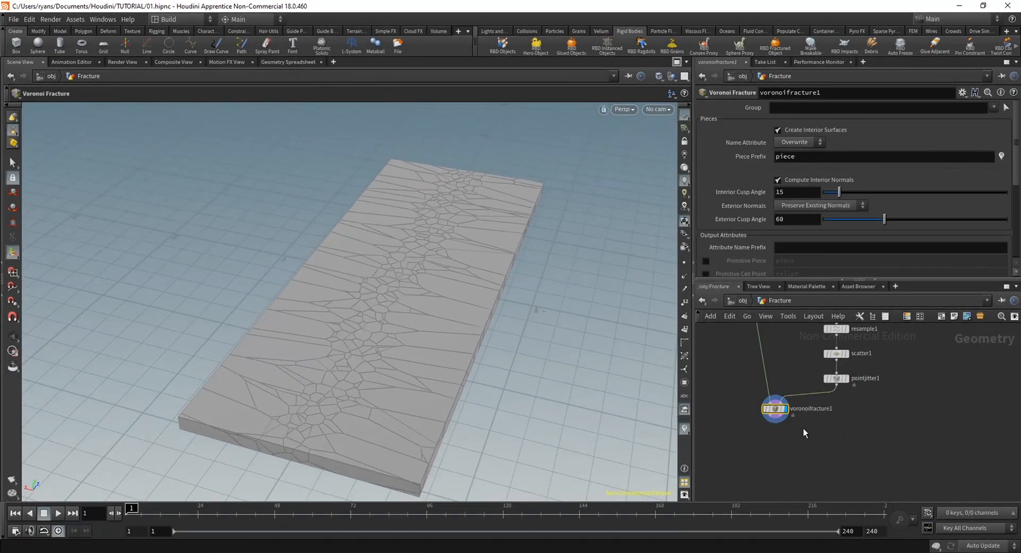
pyautogui.moveTo(780, 417); pyautogui.dragTo(777, 447, button='middle')
pyautogui.moveTo(777, 446); pyautogui.dragTo(755, 436)
pyautogui.keyDown('alt'); pyautogui.moveTo(423, 325); pyautogui.dragTo(412, 298); pyautogui.keyUp('alt')
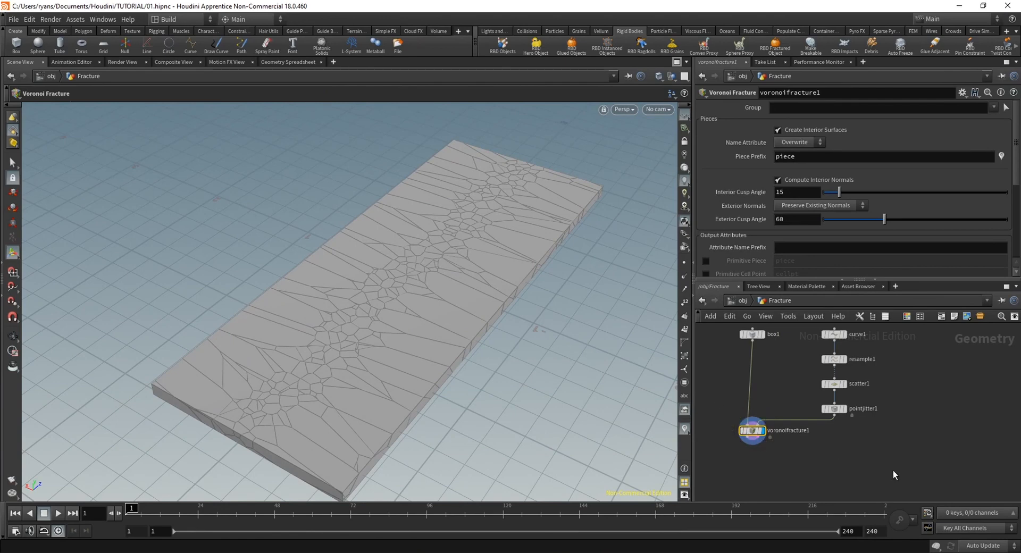
pyautogui.moveTo(789, 458); pyautogui.dragTo(817, 472, button='middle')
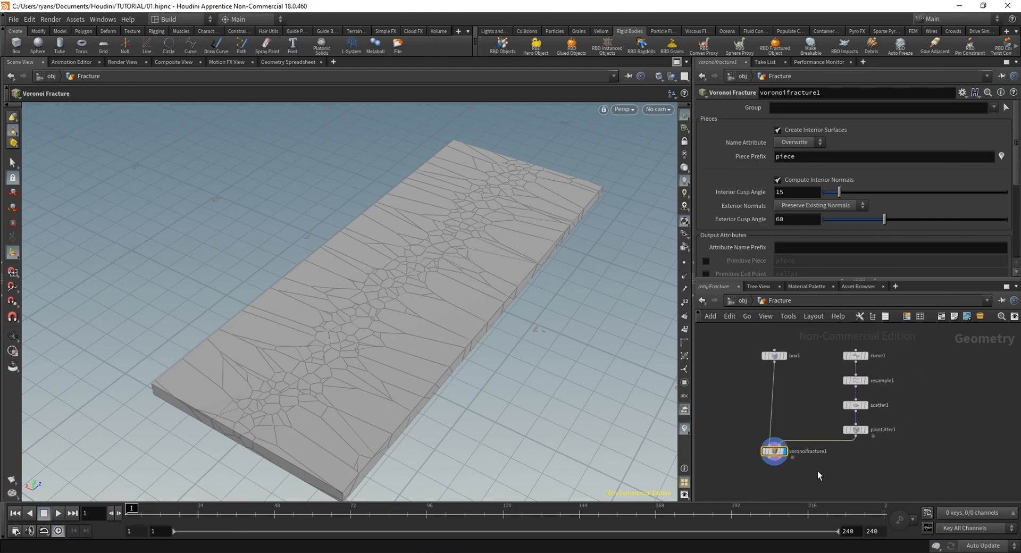
pyautogui.press('Tab')
pyautogui.write('rbdm')
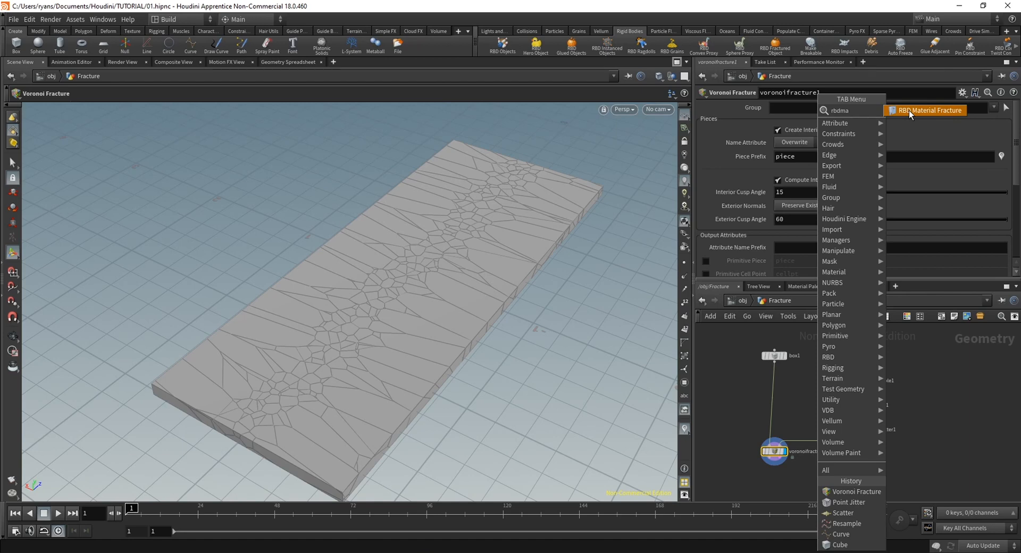
pyautogui.click(746, 405)
pyautogui.scroll(2, 807, 475)
pyautogui.scroll(-2, 807, 476)
# Add a Null node below the Voronoi Fracture node, connected to its output
pyautogui.moveTo(808, 476); pyautogui.dragTo(829, 456, button='middle')
pyautogui.press('Tab')
pyautogui.write('null')
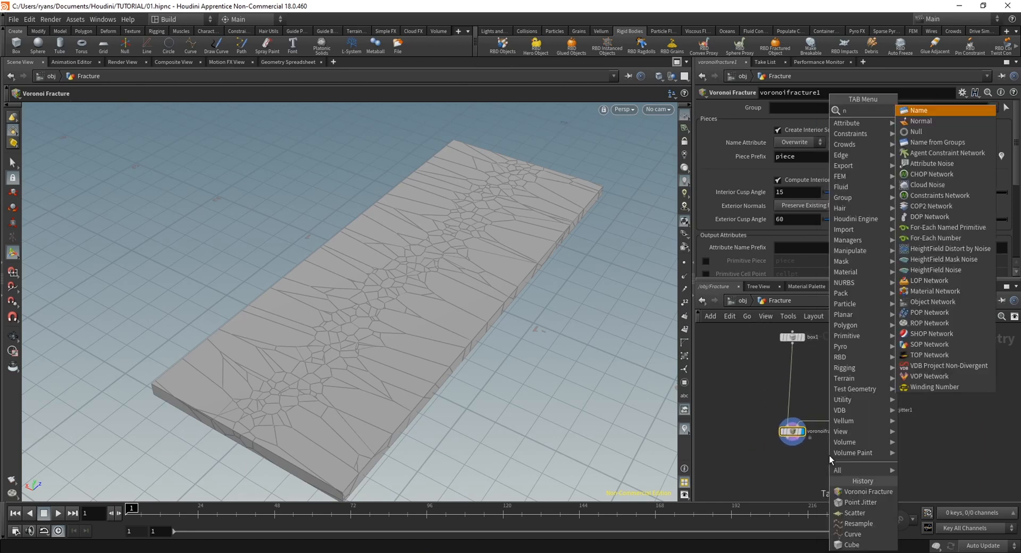
pyautogui.press('Return')
pyautogui.press('Return')
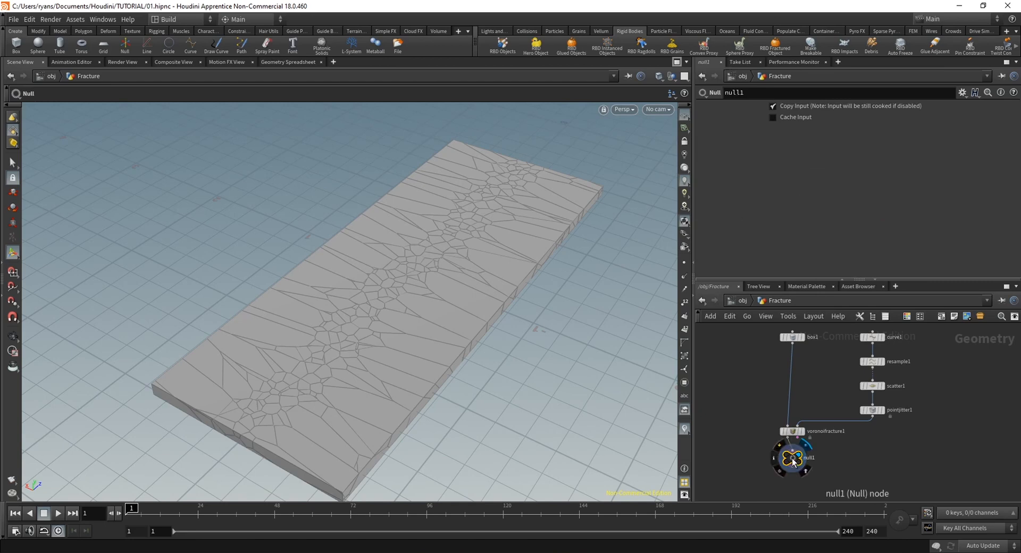
pyautogui.click(819, 467)
# Rename the Null node as FRAC_GEO
pyautogui.doubleClick(816, 467)
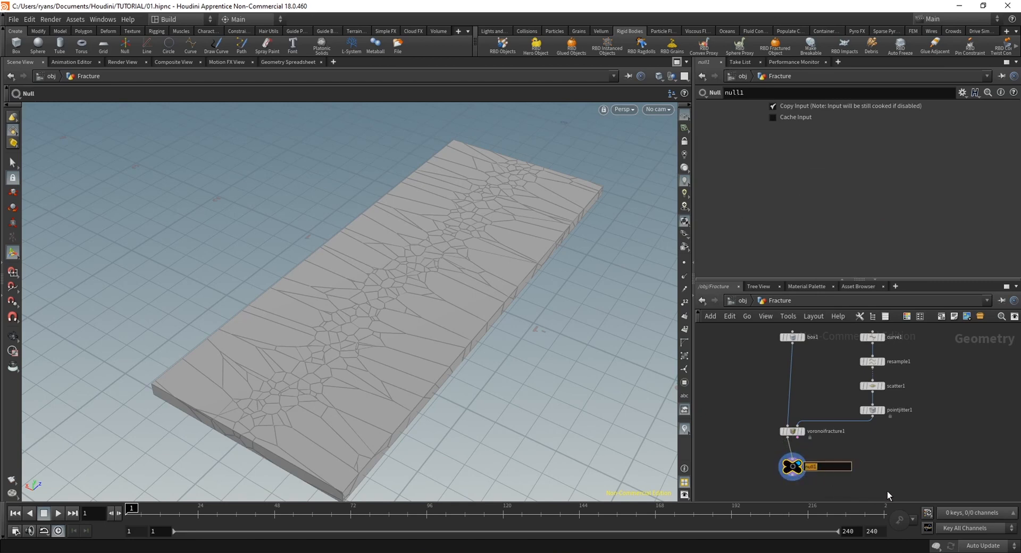
pyautogui.write('FRAC_OU')
pyautogui.press('BackSpace')
pyautogui.press('BackSpace')
pyautogui.write('GEO')
pyautogui.press('Return')
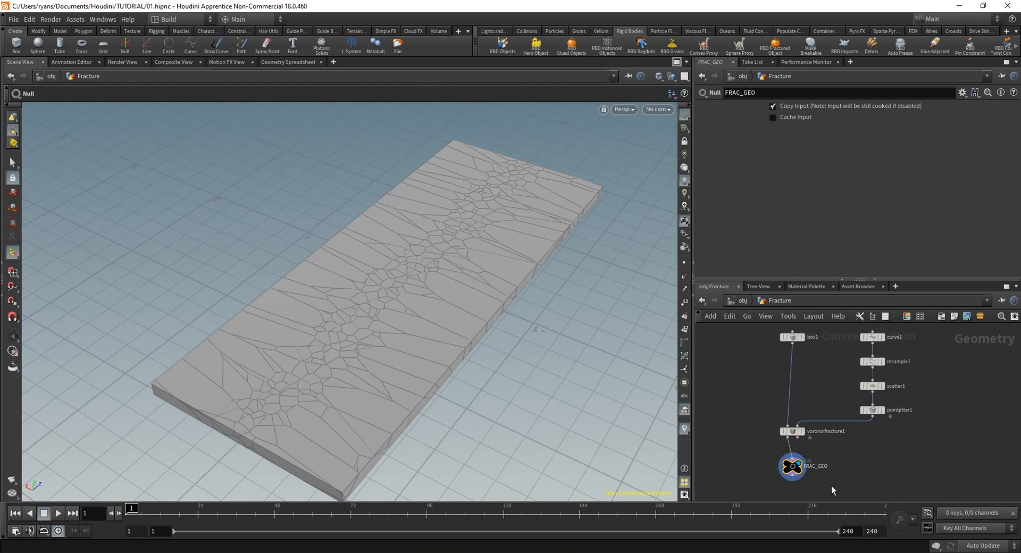
# Try red as the FRAC_GEO node's colour, and add and discard an extra Null
pyautogui.press('c')
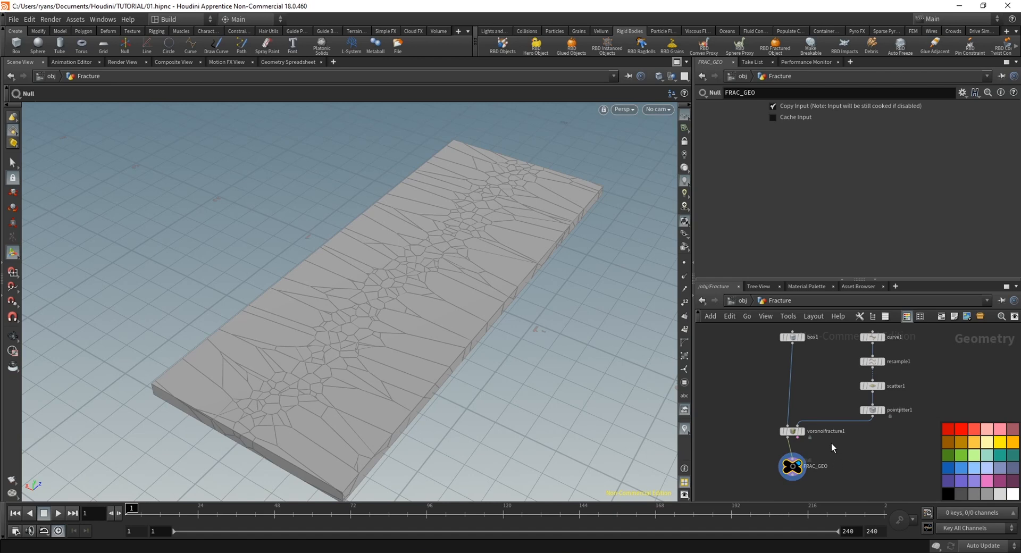
pyautogui.click(945, 427)
pyautogui.press('Tab')
pyautogui.write('null')
pyautogui.press('Return')
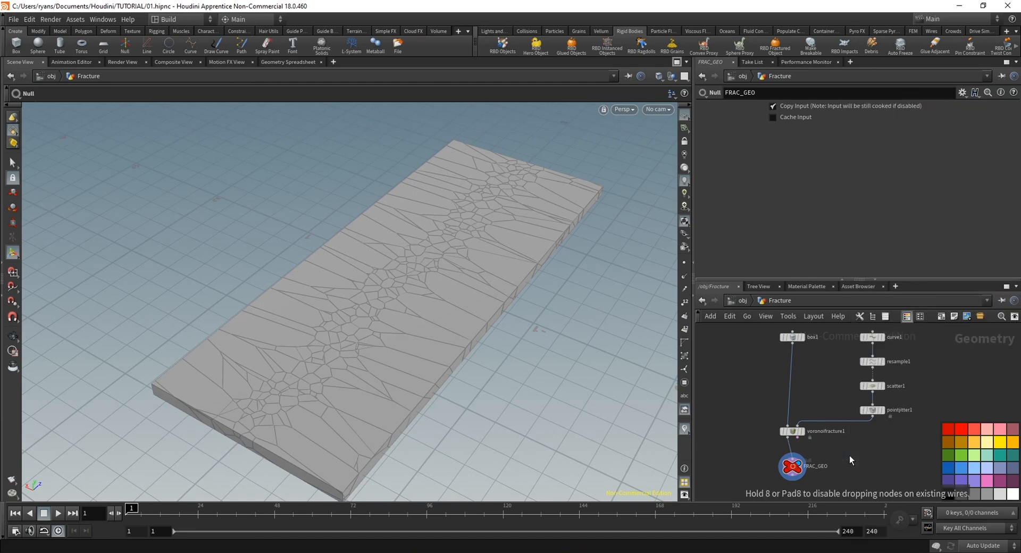
pyautogui.click(850, 456)
pyautogui.press('Delete')
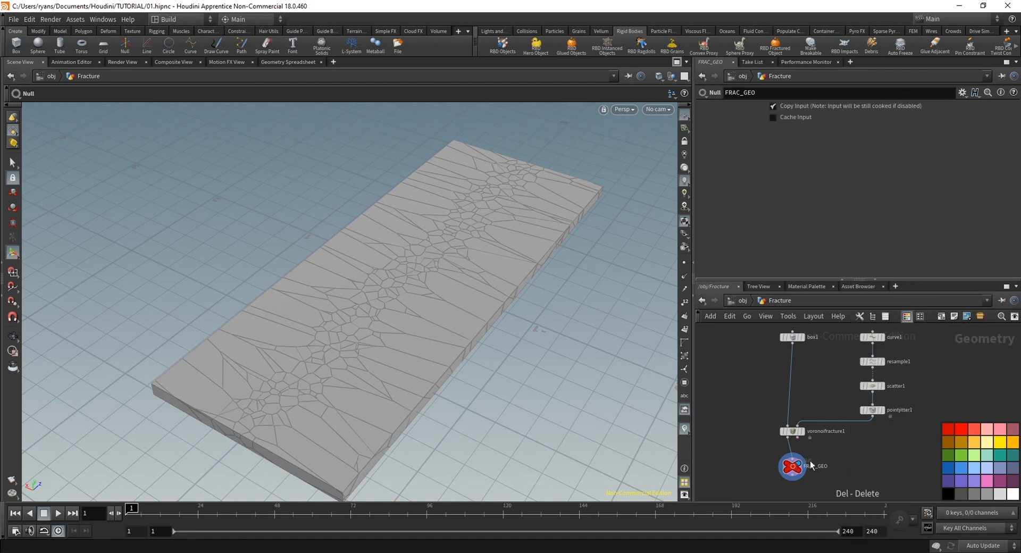
# Colour the FRAC_GEO node black and close the color palette
pyautogui.click(792, 471)
pyautogui.click(950, 494)
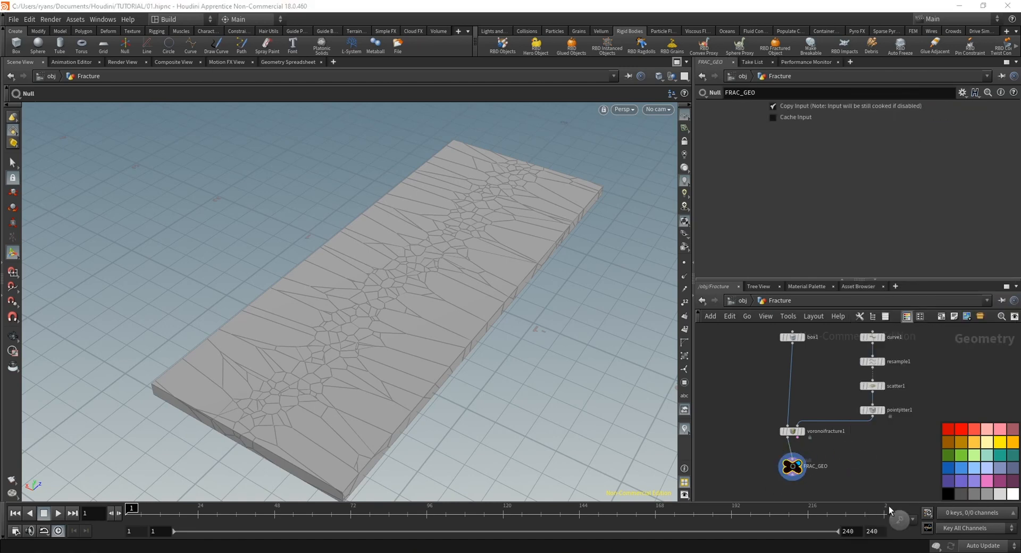
pyautogui.press('c')
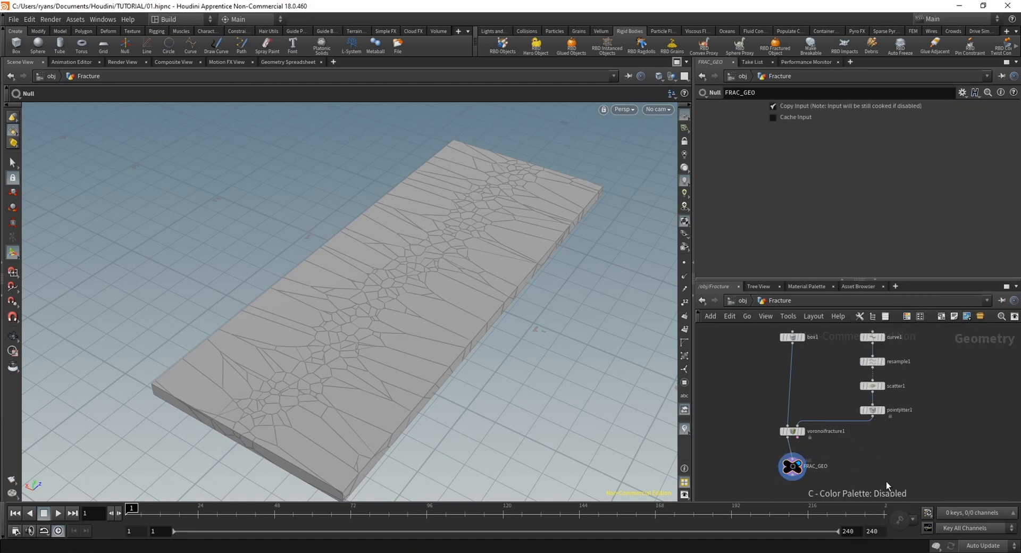
# Create a DOP Network beside the FRAC_GEO node and go inside it
pyautogui.moveTo(866, 468); pyautogui.dragTo(808, 490, button='right')
pyautogui.moveTo(890, 486); pyautogui.dragTo(858, 483, button='middle')
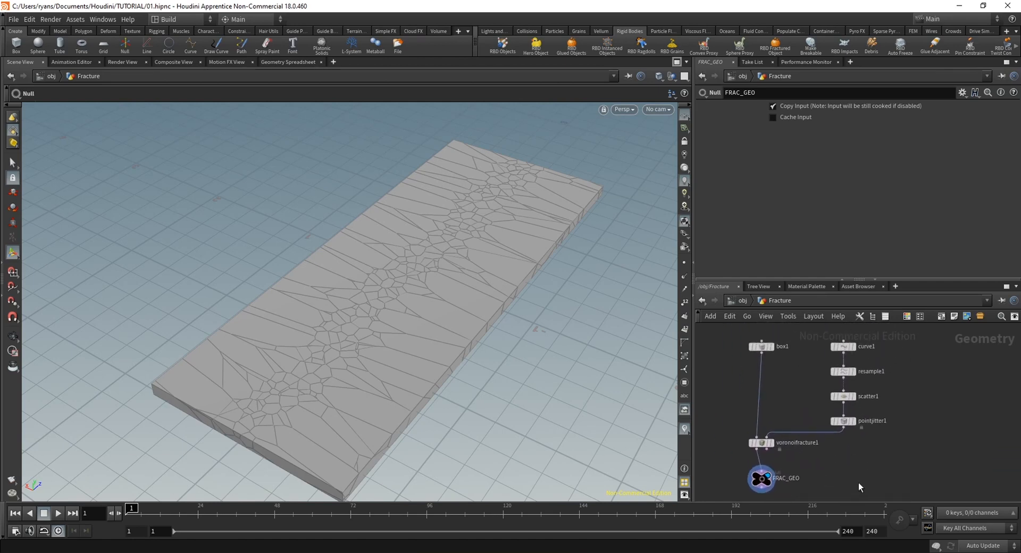
pyautogui.moveTo(858, 483); pyautogui.dragTo(860, 473, button='right')
pyautogui.moveTo(846, 474); pyautogui.dragTo(859, 476, button='middle')
pyautogui.moveTo(865, 475); pyautogui.dragTo(846, 475, button='right')
pyautogui.moveTo(845, 475); pyautogui.dragTo(844, 468, button='middle')
pyautogui.moveTo(845, 468); pyautogui.dragTo(863, 471, button='right')
pyautogui.press('Tab')
pyautogui.write('dopn')
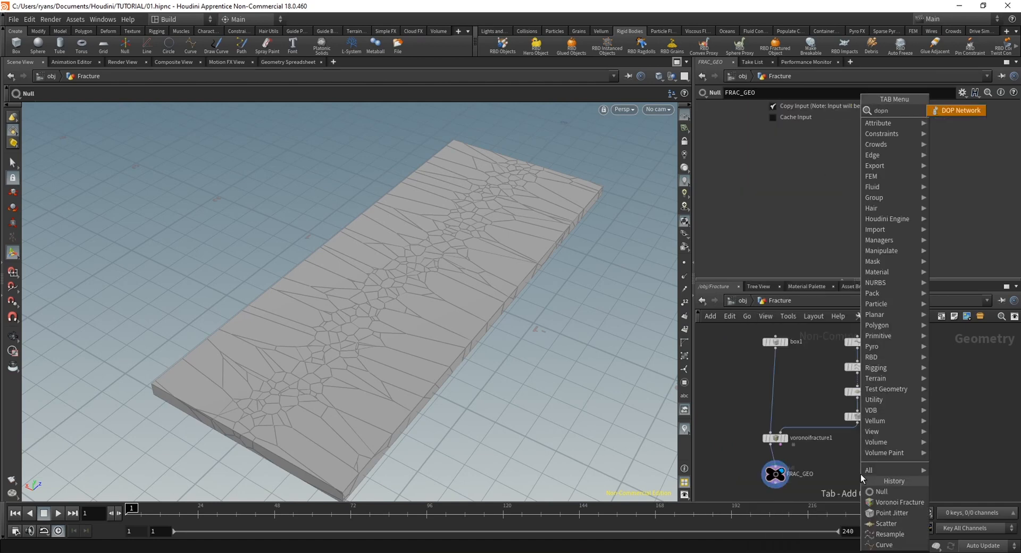
pyautogui.press('Return')
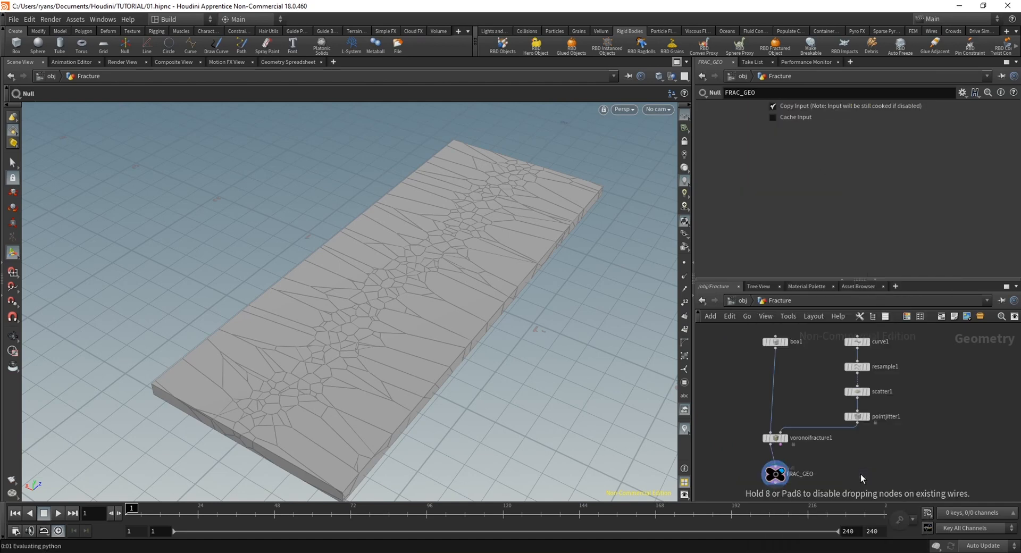
pyautogui.click(860, 473)
pyautogui.doubleClick(860, 473)
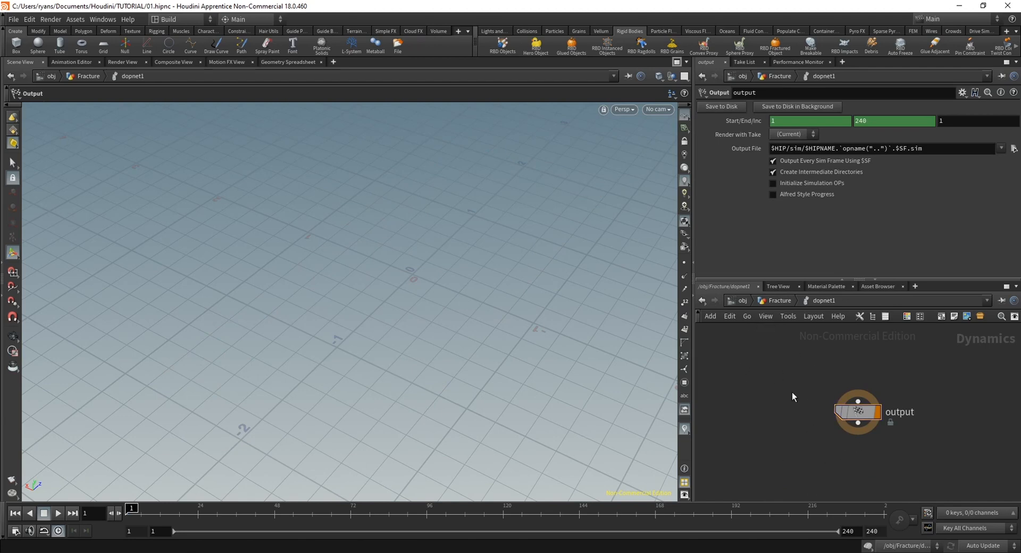
# Go up to the object level, apply the RBD Glued Objects tool to the Fracture object, and lay out the resulting dynamics nodes
pyautogui.click(740, 300)
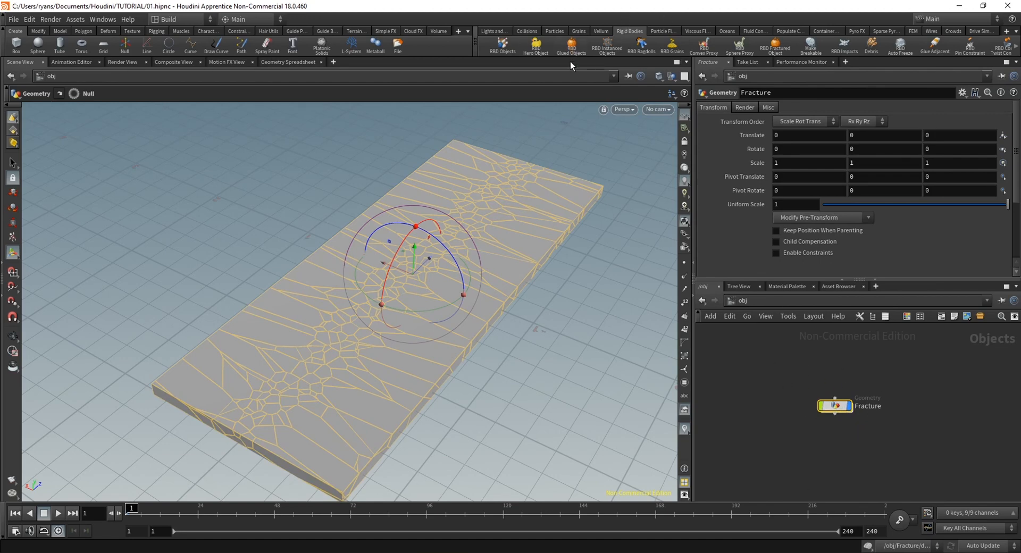
pyautogui.hotkey('ctrl', 'z')
pyautogui.moveTo(926, 458); pyautogui.dragTo(842, 468, button='middle')
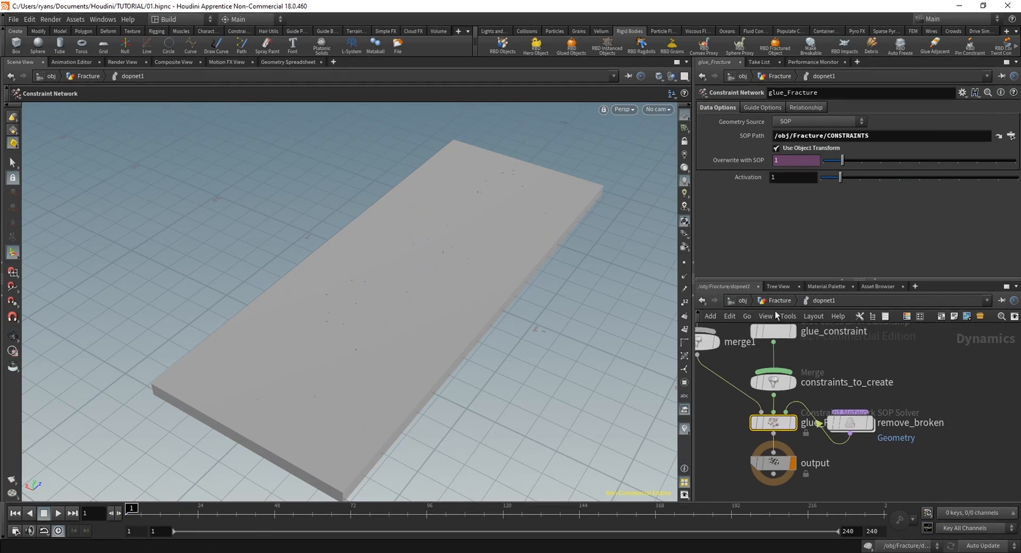
pyautogui.moveTo(911, 397); pyautogui.dragTo(877, 416, button='middle')
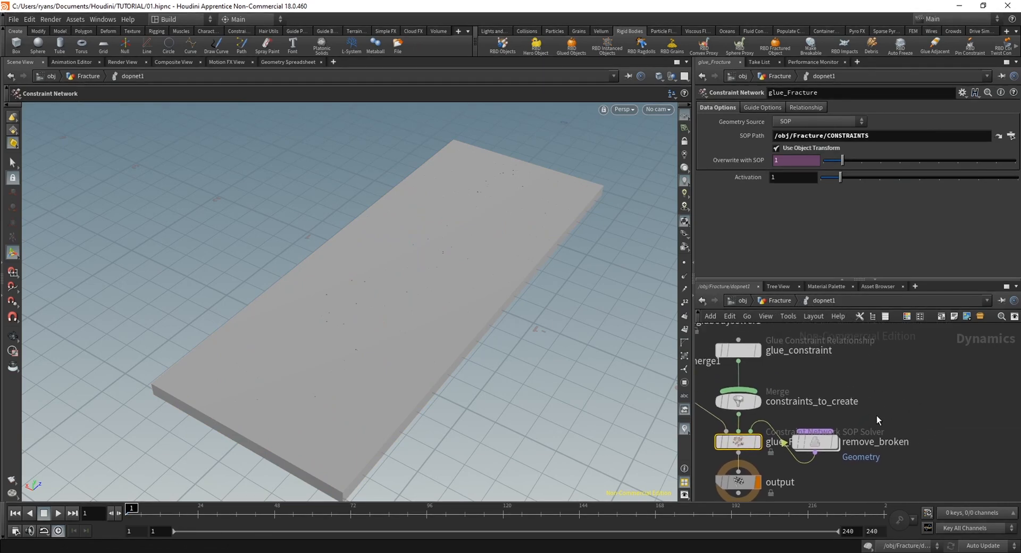
pyautogui.press('l')
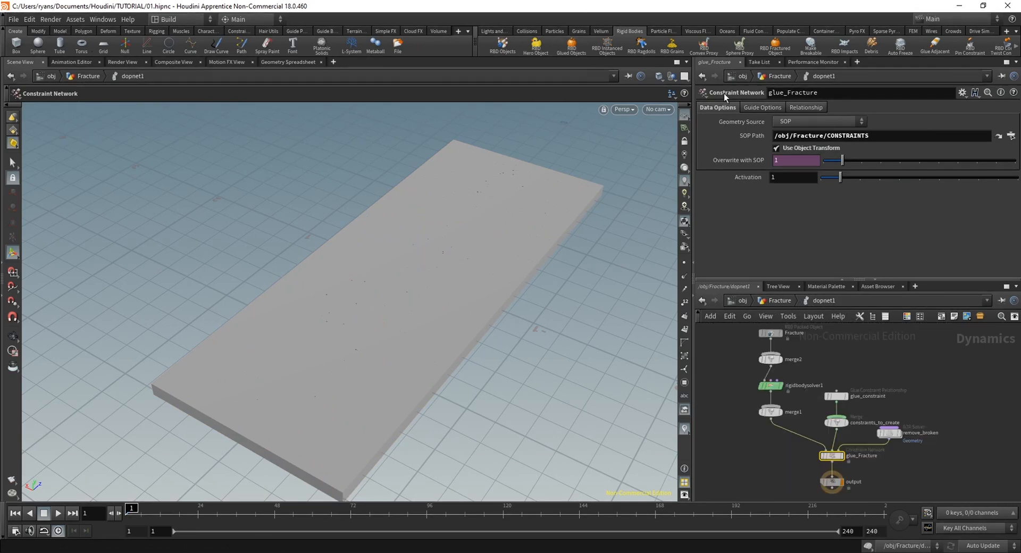
# Examine the generated glue setup in the Fracture and DOP networks, including the glue_constraint node's parameters
pyautogui.scroll(-1, 915, 408)
pyautogui.moveTo(951, 417); pyautogui.dragTo(913, 406, button='middle')
pyautogui.scroll(3, 933, 429)
pyautogui.scroll(-3, 968, 419)
pyautogui.scroll(2, 935, 407)
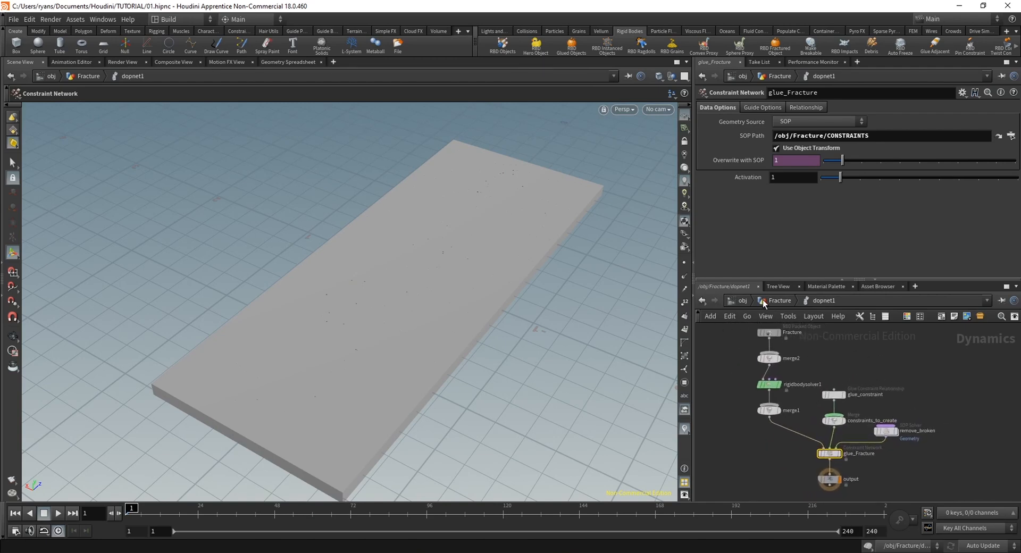
pyautogui.click(764, 304)
pyautogui.moveTo(901, 465); pyautogui.dragTo(845, 452, button='middle')
pyautogui.doubleClick(831, 425)
pyautogui.moveTo(911, 480); pyautogui.dragTo(910, 500, button='middle')
pyautogui.click(834, 415)
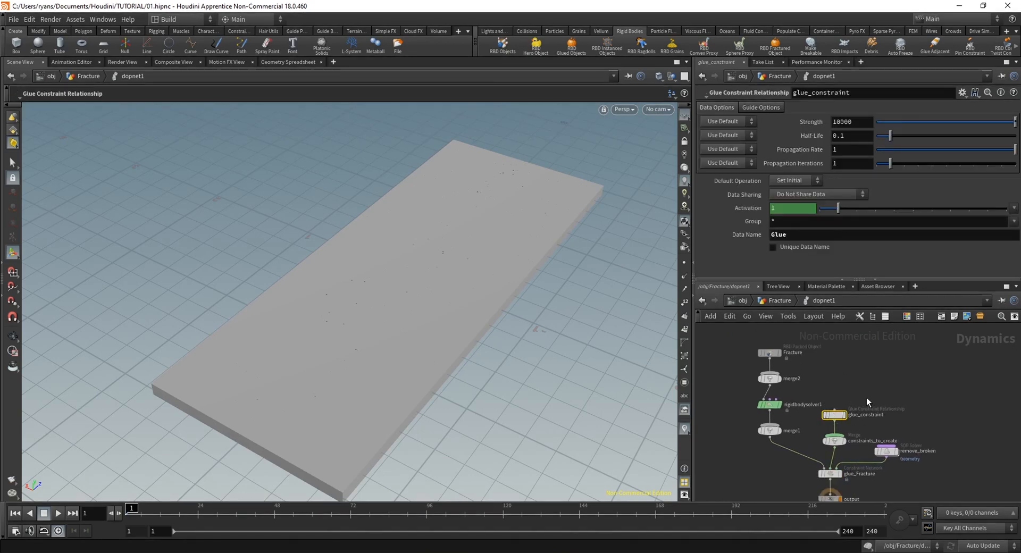
pyautogui.moveTo(934, 448); pyautogui.dragTo(926, 405, button='middle')
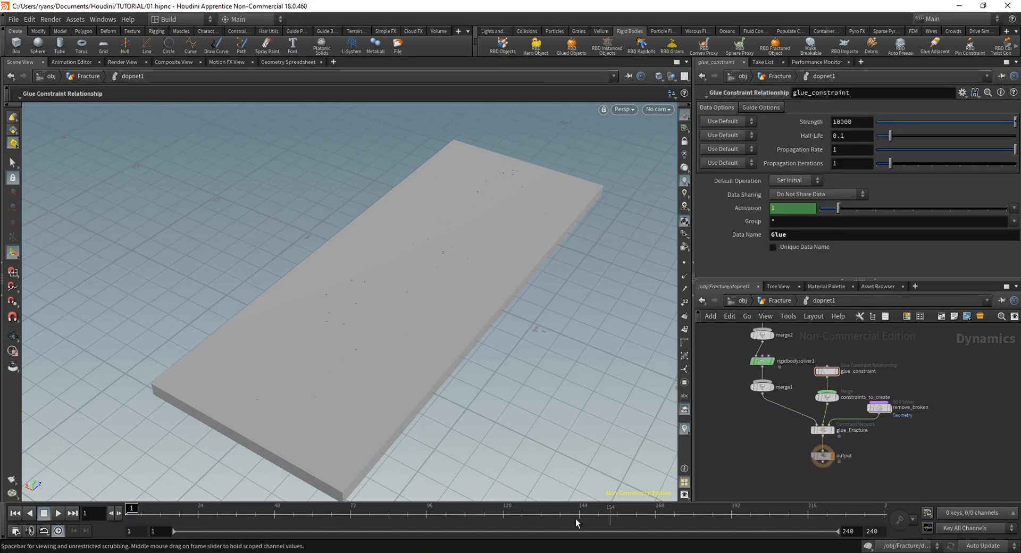
# Play the simulation once, and insert a Gravity Force node between the glue_Fracture constraint network and the output
pyautogui.click(58, 514)
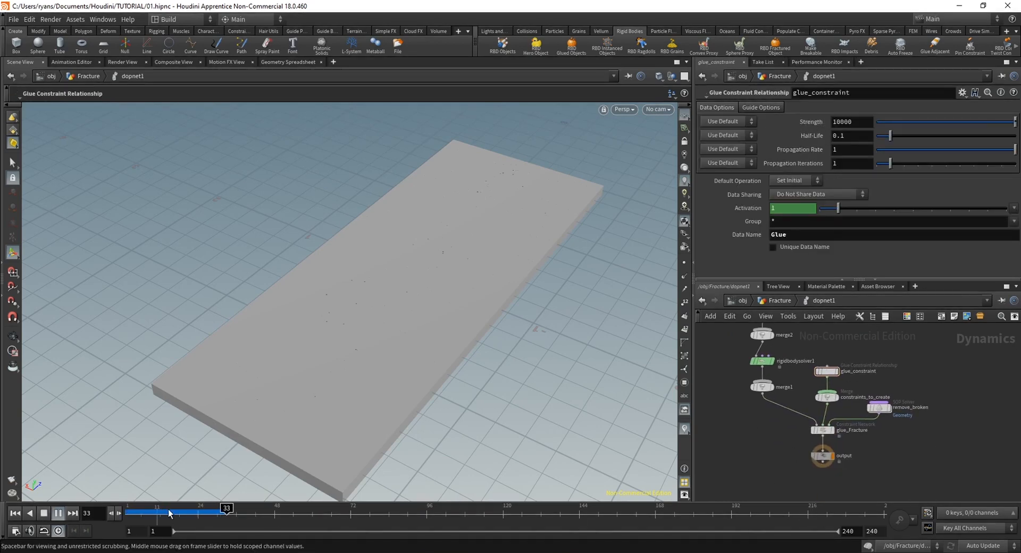
pyautogui.moveTo(938, 463); pyautogui.dragTo(936, 449, button='middle')
pyautogui.press('Tab')
pyautogui.write('grav')
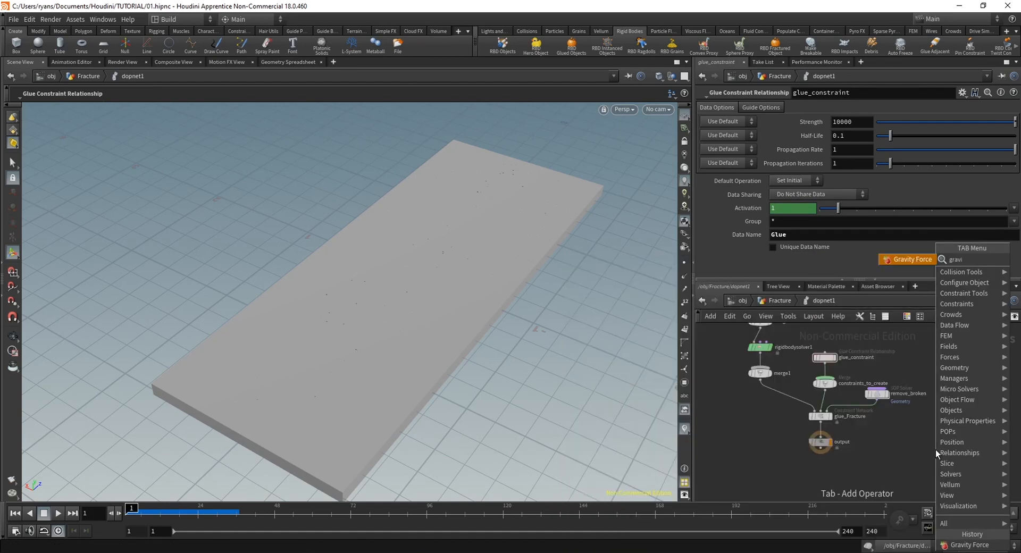
pyautogui.press('Return')
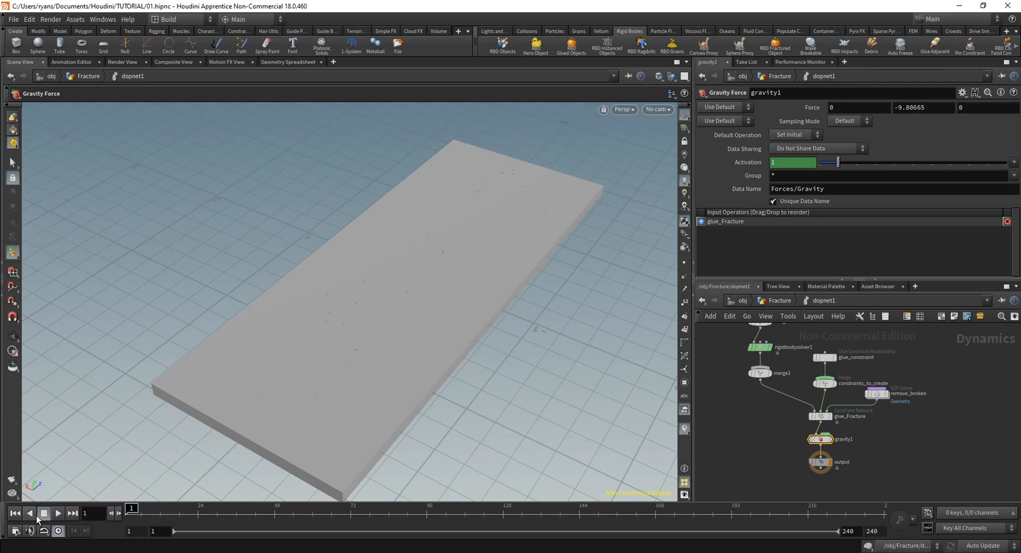
# Play the simulation with gravity, rewind to frame 1, and bypass the Gravity Force node
pyautogui.click(43, 515)
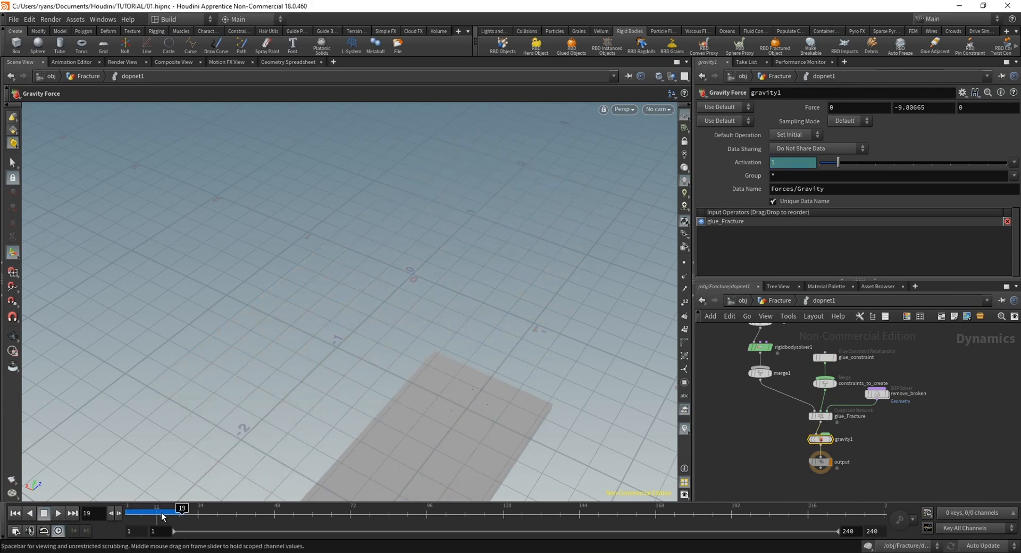
pyautogui.moveTo(162, 515); pyautogui.dragTo(127, 515)
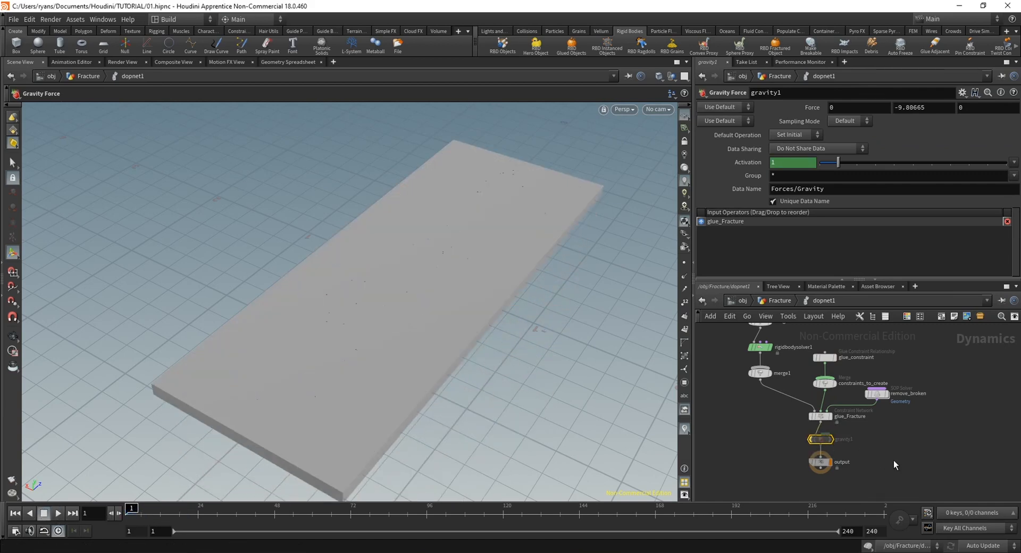
# Return to the Fracture geometry network and inspect the fractured slab in the viewport
pyautogui.click(780, 300)
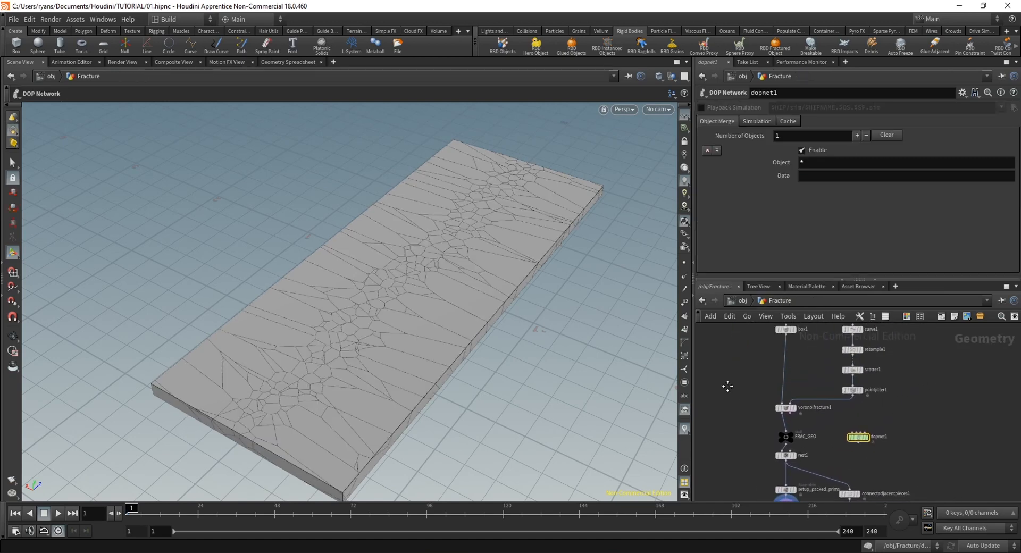
pyautogui.press('Escape')
pyautogui.moveTo(436, 325); pyautogui.dragTo(239, 396)
pyautogui.press('Escape')
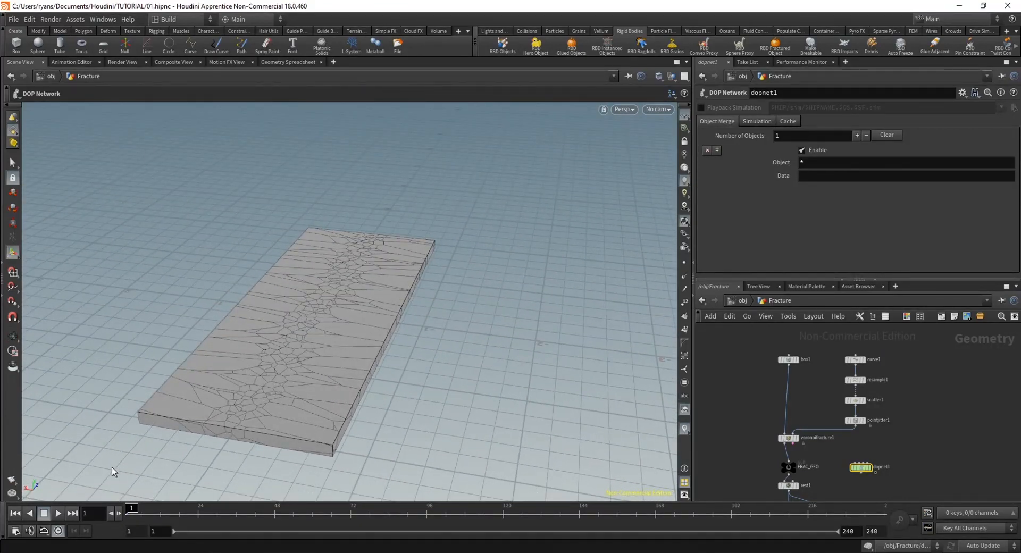
# Duplicate the slab's box1 node beside the original, set the copy's X size to 4, and display it in the viewport
pyautogui.keyDown('alt'); pyautogui.moveTo(300, 355); pyautogui.dragTo(388, 348); pyautogui.keyUp('alt')
pyautogui.moveTo(760, 397); pyautogui.dragTo(780, 423, button='middle')
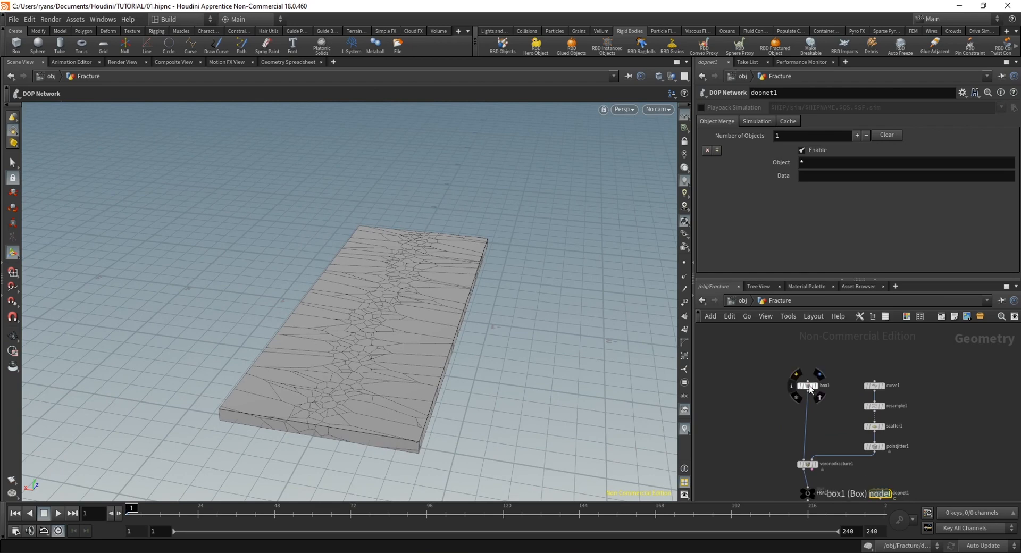
pyautogui.keyDown('alt'); pyautogui.moveTo(807, 385); pyautogui.dragTo(754, 394); pyautogui.keyUp('alt')
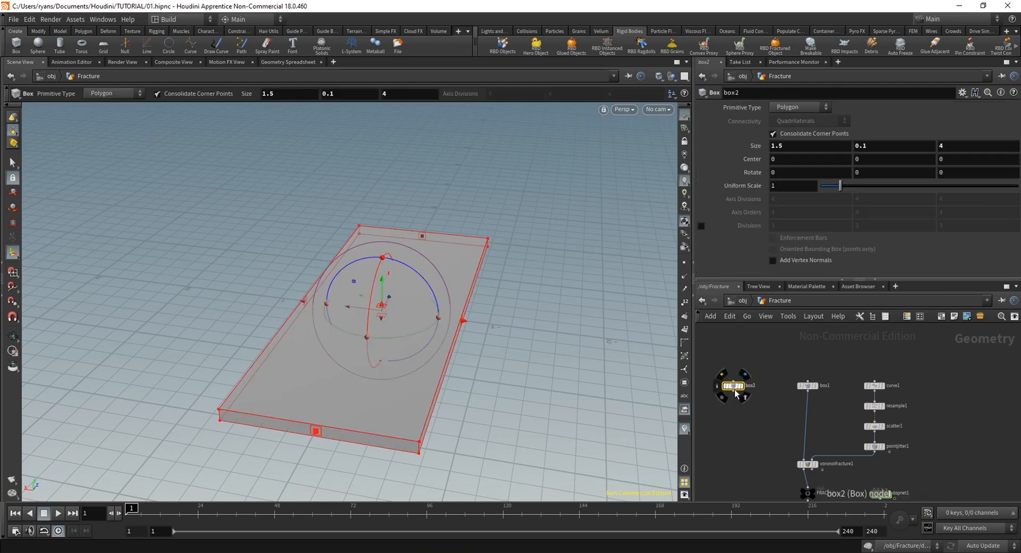
pyautogui.moveTo(739, 435); pyautogui.dragTo(755, 449, button='middle')
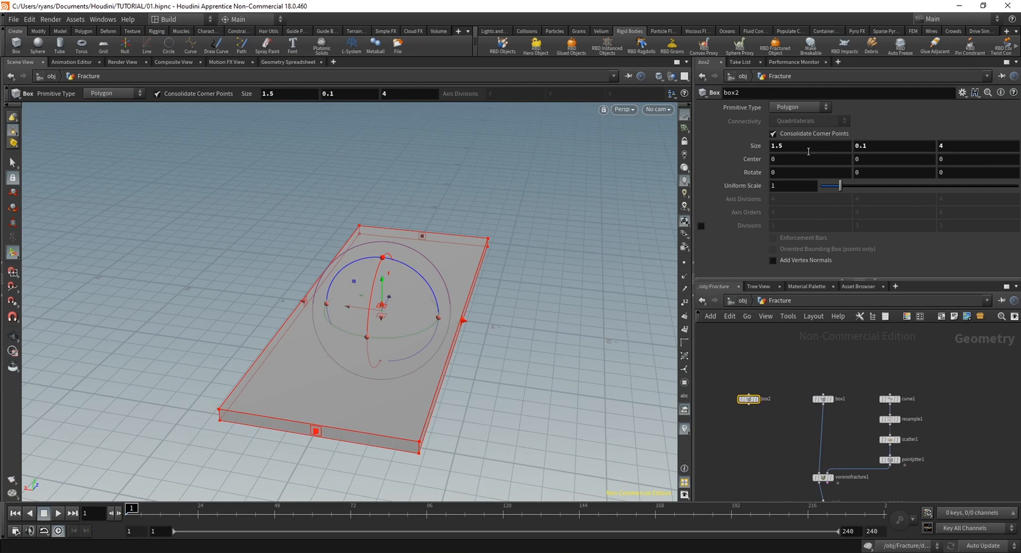
pyautogui.write('4')
pyautogui.press('Return')
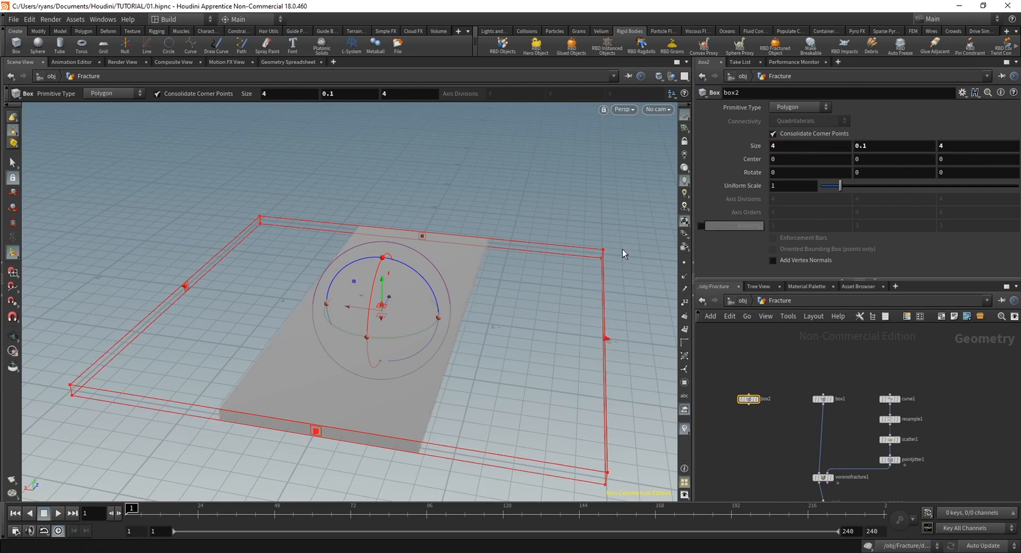
pyautogui.click(758, 405)
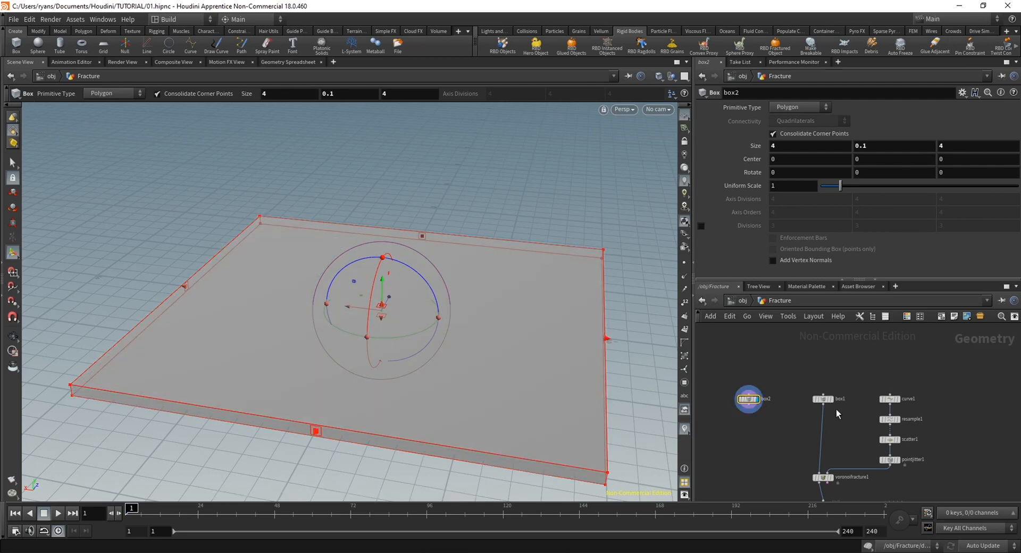
pyautogui.click(960, 149)
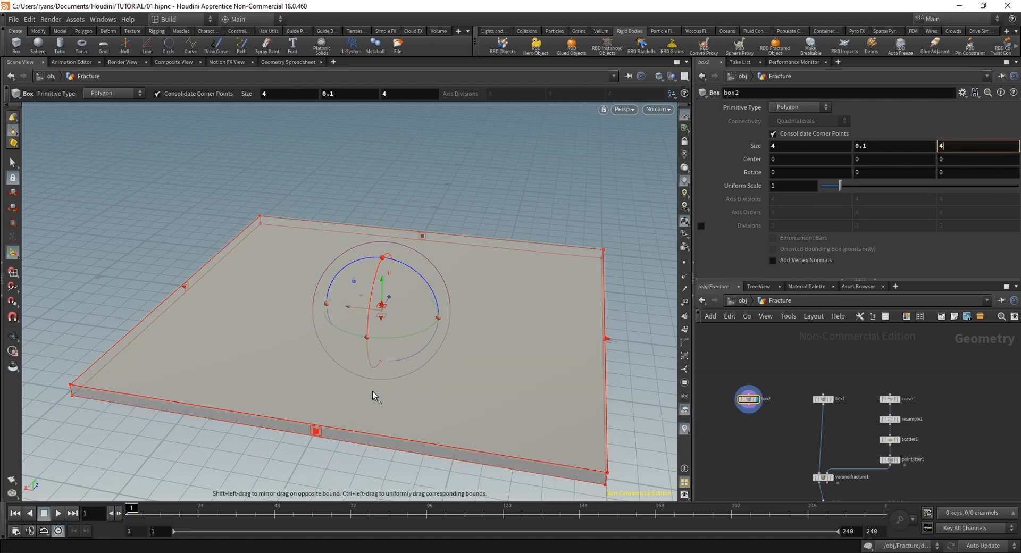
pyautogui.moveTo(356, 350); pyautogui.dragTo(355, 356)
pyautogui.hotkey('ctrl', 'z')
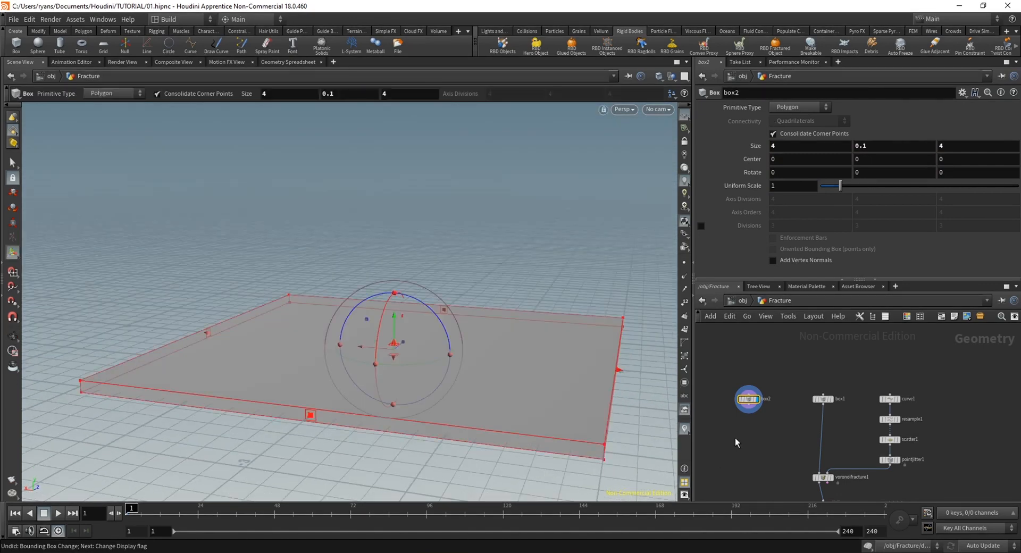
# Add a Boolean Subtract node that cuts the original slab box out of the wider box, and display its result
pyautogui.moveTo(735, 438); pyautogui.dragTo(736, 416, button='middle')
pyautogui.press('Tab')
pyautogui.write('bool')
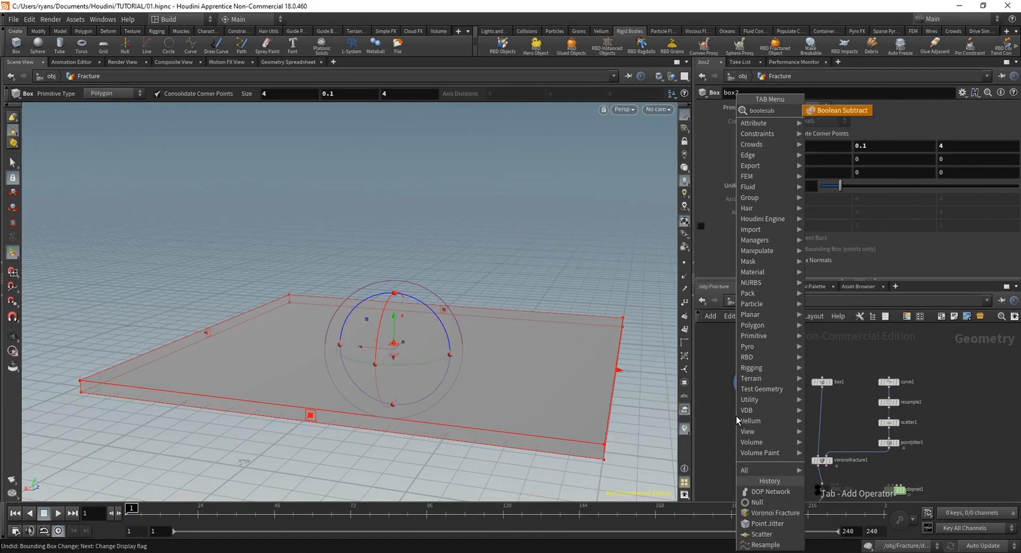
pyautogui.write('esub')
pyautogui.press('Return')
pyautogui.click(755, 413)
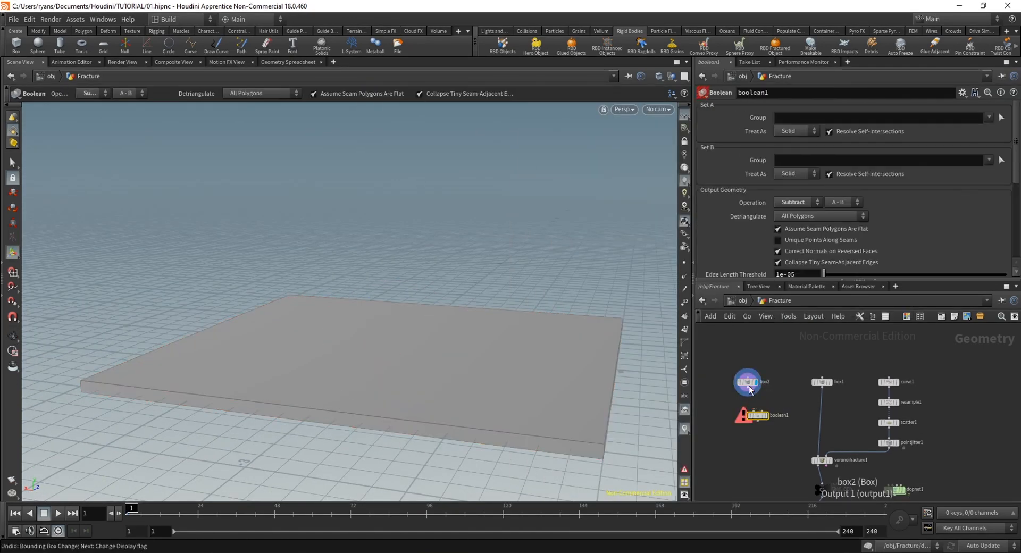
pyautogui.moveTo(747, 392); pyautogui.dragTo(823, 395)
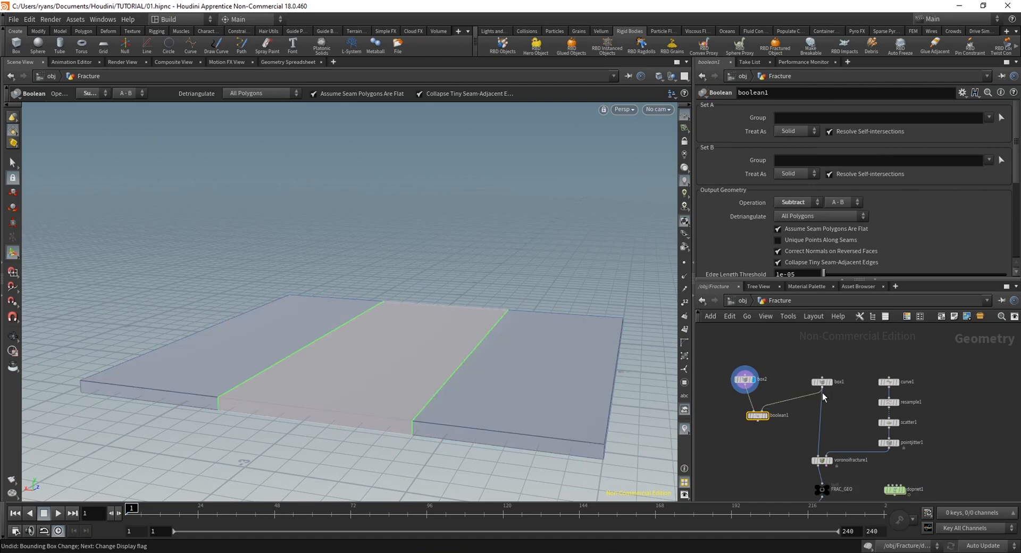
pyautogui.click(766, 417)
# Extend the underside of the wider box downward to a height of about 0.28, leaving its top face in place
pyautogui.moveTo(421, 379)
pyautogui.keyDown('alt'); pyautogui.mouseDown()
pyautogui.moveTo(353, 325)
pyautogui.moveTo(467, 352)
pyautogui.moveTo(354, 386)
pyautogui.moveTo(342, 353)
pyautogui.moveTo(413, 424)
pyautogui.moveTo(344, 408)
pyautogui.moveTo(299, 330)
pyautogui.moveTo(317, 258)
pyautogui.moveTo(370, 337)
pyautogui.moveTo(358, 292)
pyautogui.moveTo(413, 257)
pyautogui.moveTo(433, 376)
pyautogui.mouseUp(); pyautogui.keyUp('alt')
pyautogui.press('Return')
pyautogui.click(744, 378)
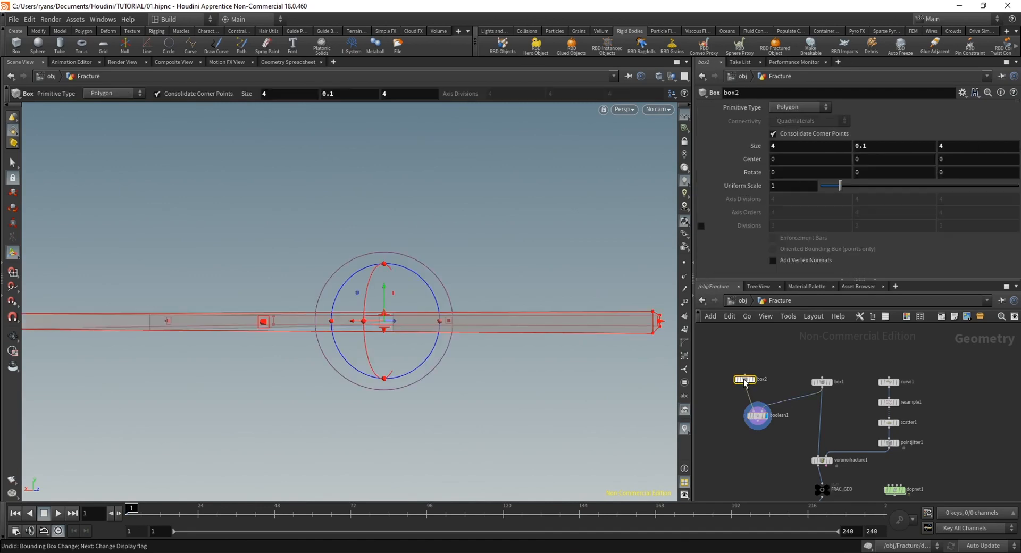
pyautogui.moveTo(372, 330); pyautogui.dragTo(382, 450)
pyautogui.moveTo(382, 426); pyautogui.dragTo(340, 346)
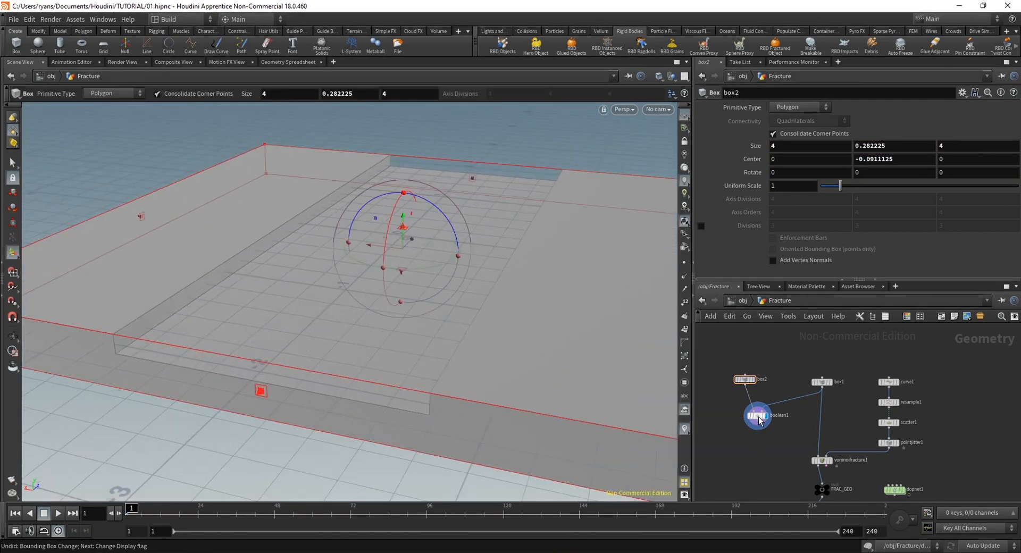
# Inspect the recessed ground block and add a Null node after the Boolean node, displaying its output
pyautogui.click(757, 416)
pyautogui.moveTo(470, 351); pyautogui.dragTo(400, 330)
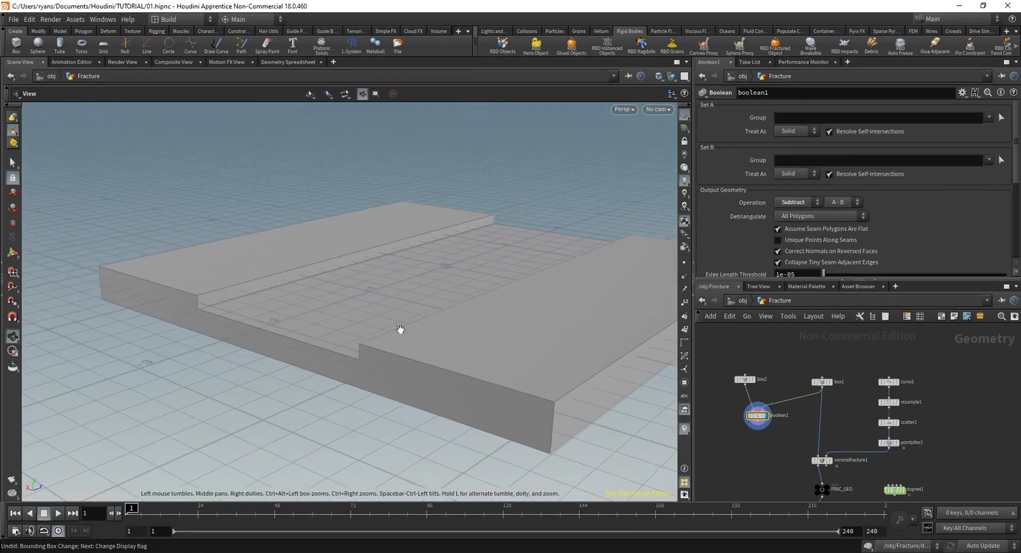
pyautogui.moveTo(400, 330); pyautogui.dragTo(338, 342, button='middle')
pyautogui.moveTo(944, 484); pyautogui.dragTo(933, 446, button='middle')
pyautogui.moveTo(886, 456); pyautogui.dragTo(880, 454)
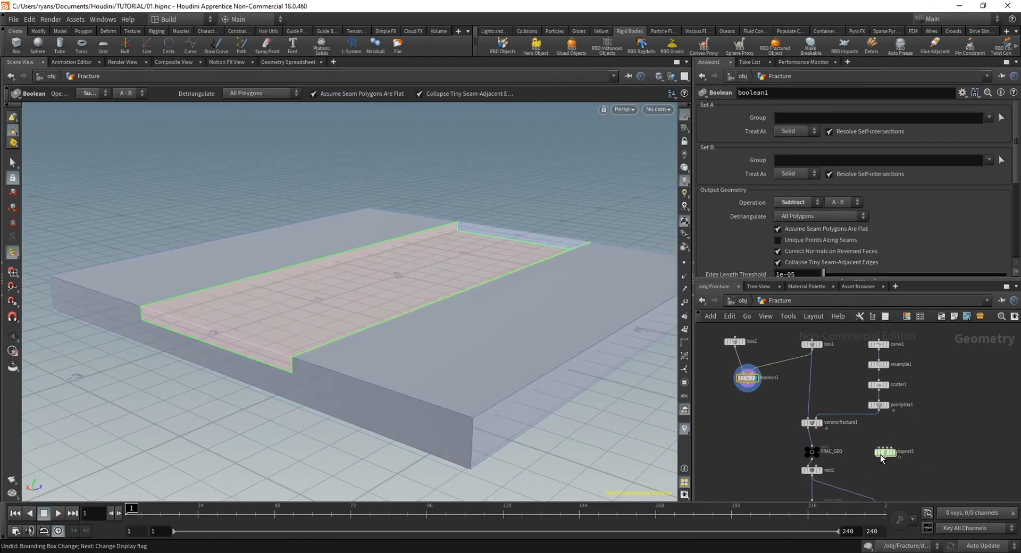
pyautogui.press('Tab')
pyautogui.write('nul')
pyautogui.press('Return')
pyautogui.click(748, 417)
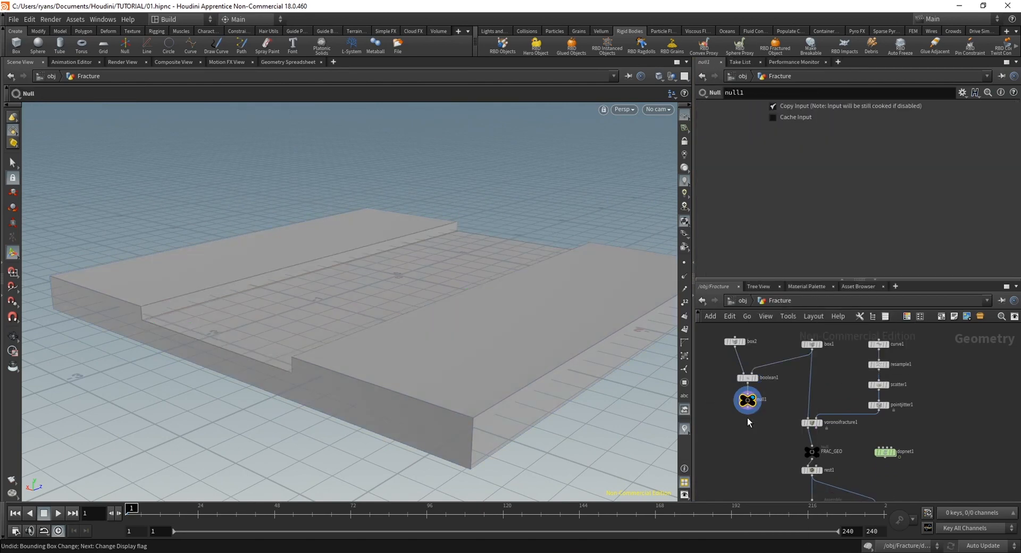
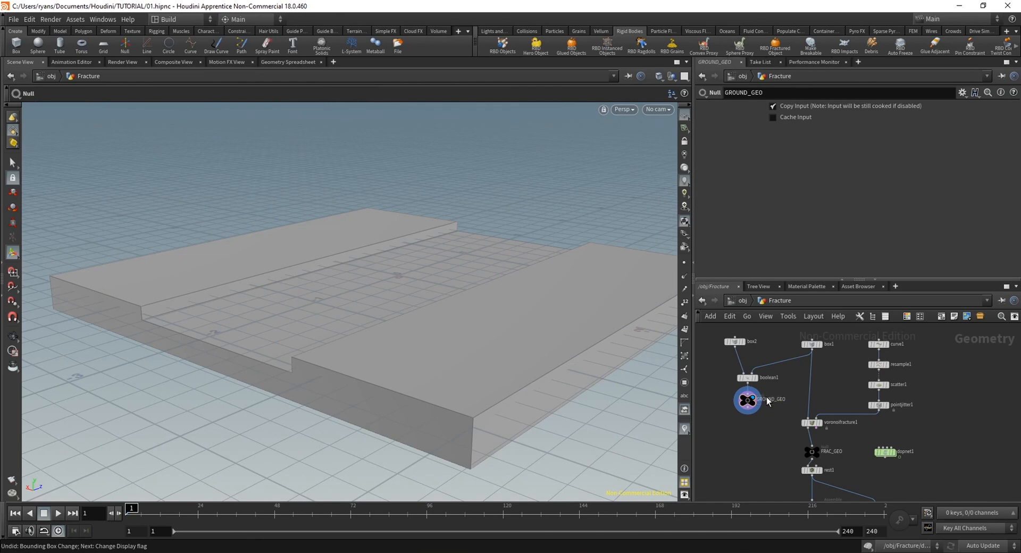
# Turn the displayed ground geometry into a Static Object collider and move its GROUND_GEO node away from the fracture chain
pyautogui.doubleClick(883, 453)
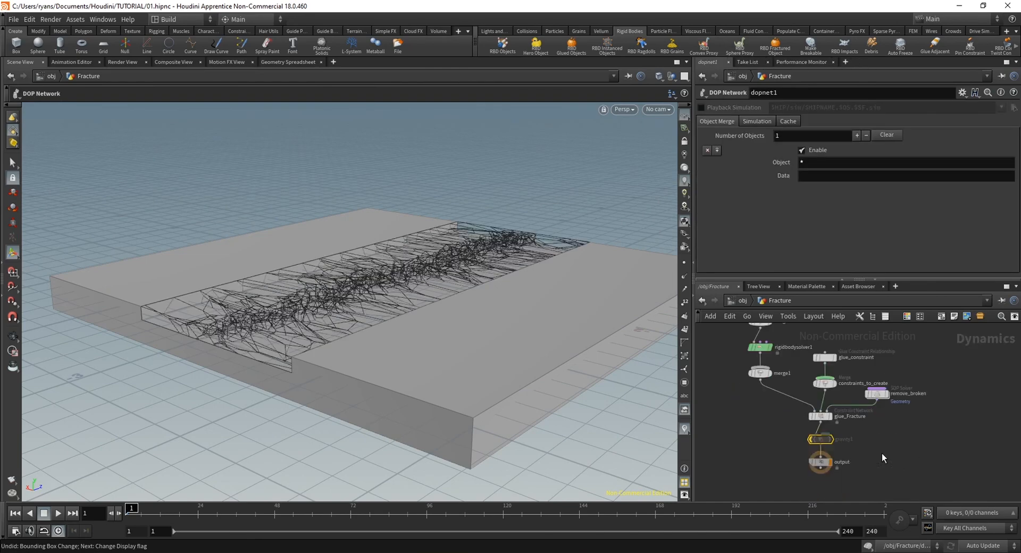
pyautogui.click(742, 301)
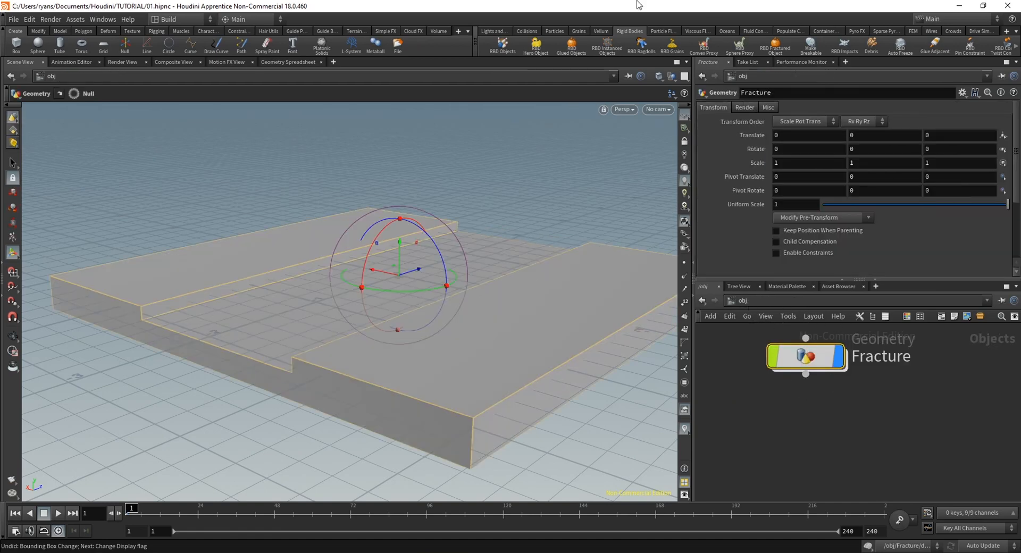
pyautogui.click(538, 32)
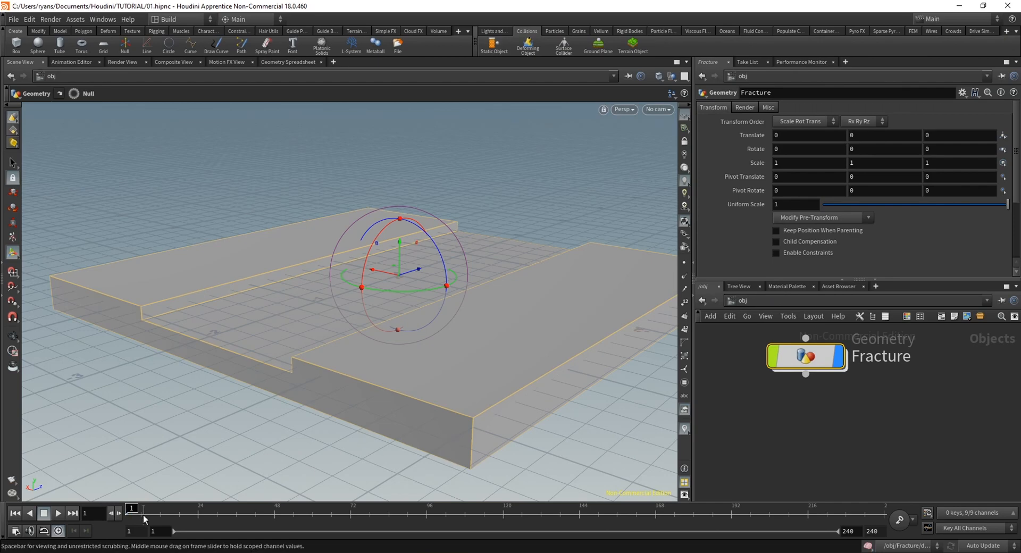
pyautogui.moveTo(833, 358); pyautogui.dragTo(831, 421)
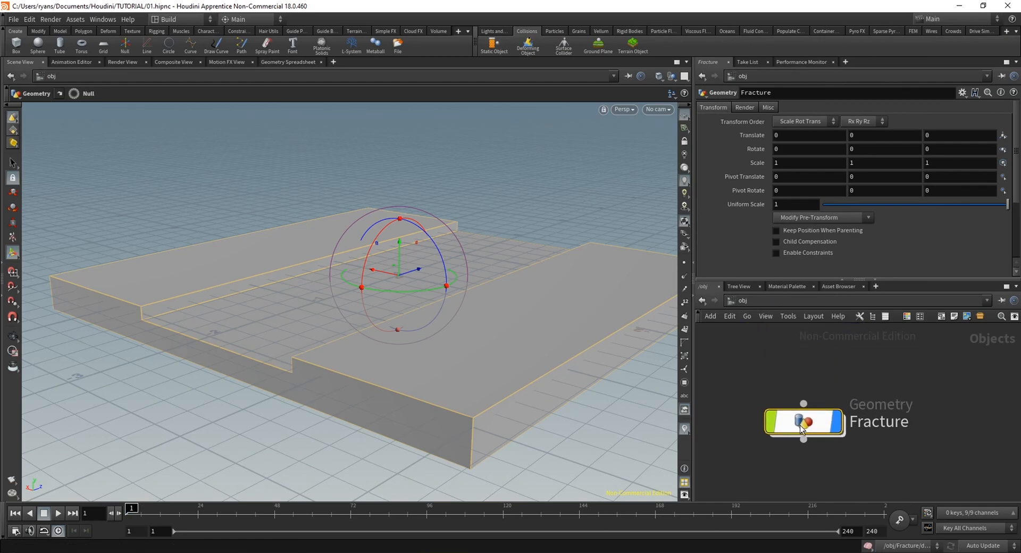
pyautogui.moveTo(798, 423)
pyautogui.doubleClick(796, 415)
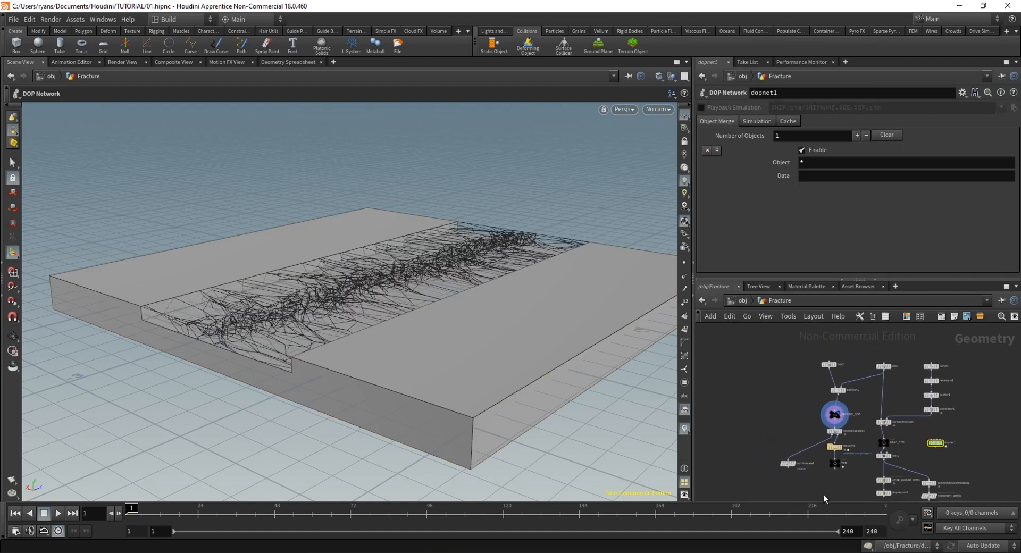
pyautogui.moveTo(834, 412); pyautogui.dragTo(797, 419)
# Auto-arrange all nodes inside dopnet1, including the new static solver branch, and return to the Fracture network
pyautogui.doubleClick(936, 445)
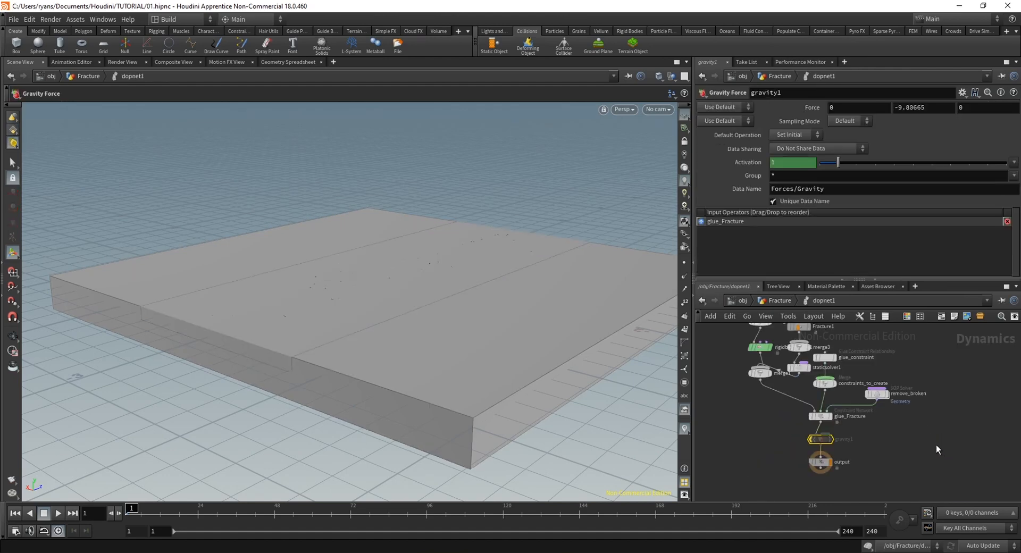
pyautogui.scroll(-2, 908, 480)
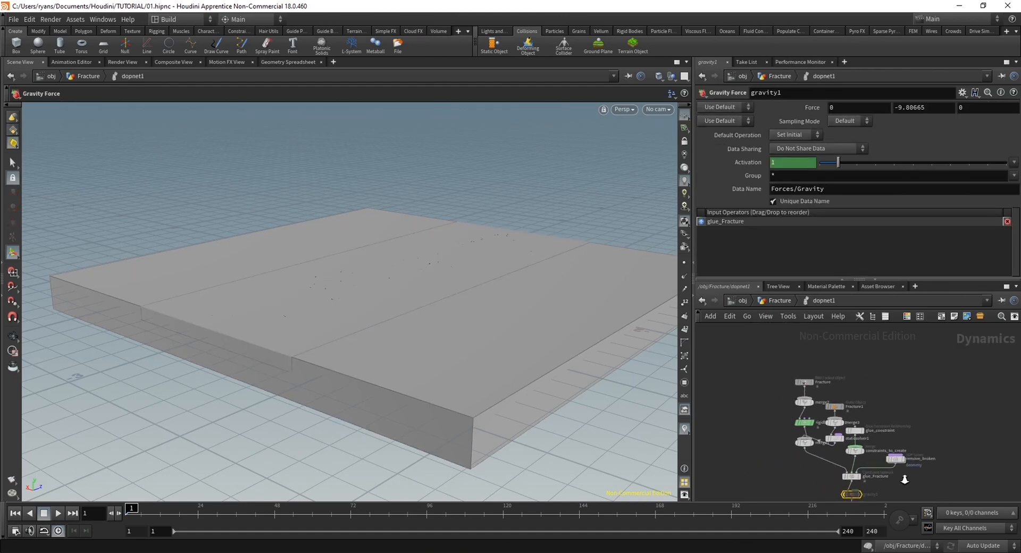
pyautogui.moveTo(912, 484); pyautogui.dragTo(900, 465, button='middle')
pyautogui.press('l')
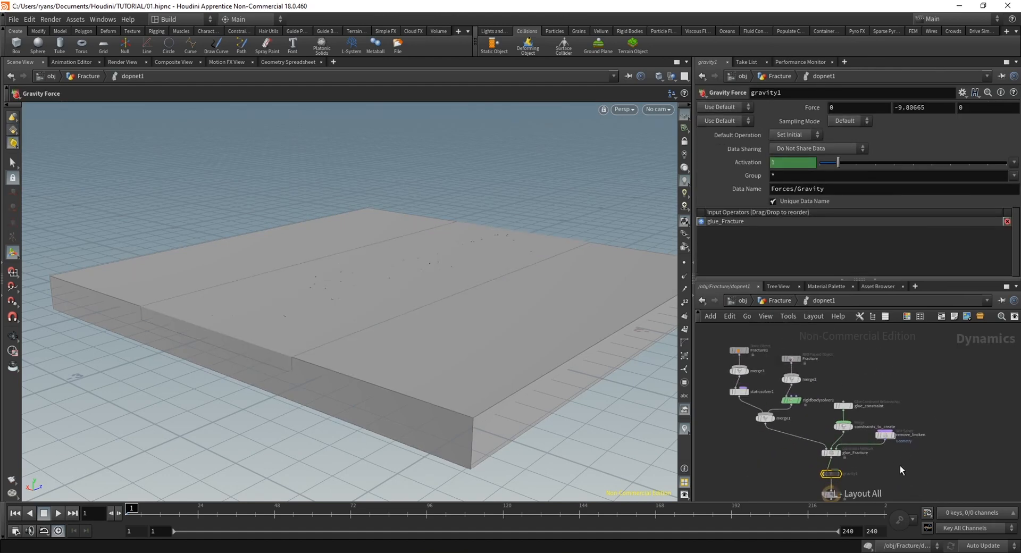
pyautogui.moveTo(747, 447); pyautogui.dragTo(745, 439, button='middle')
pyautogui.moveTo(753, 437)
pyautogui.mouseDown(button='right')
pyautogui.moveTo(764, 434)
pyautogui.moveTo(753, 440)
pyautogui.mouseUp(button='right')
pyautogui.press('u')
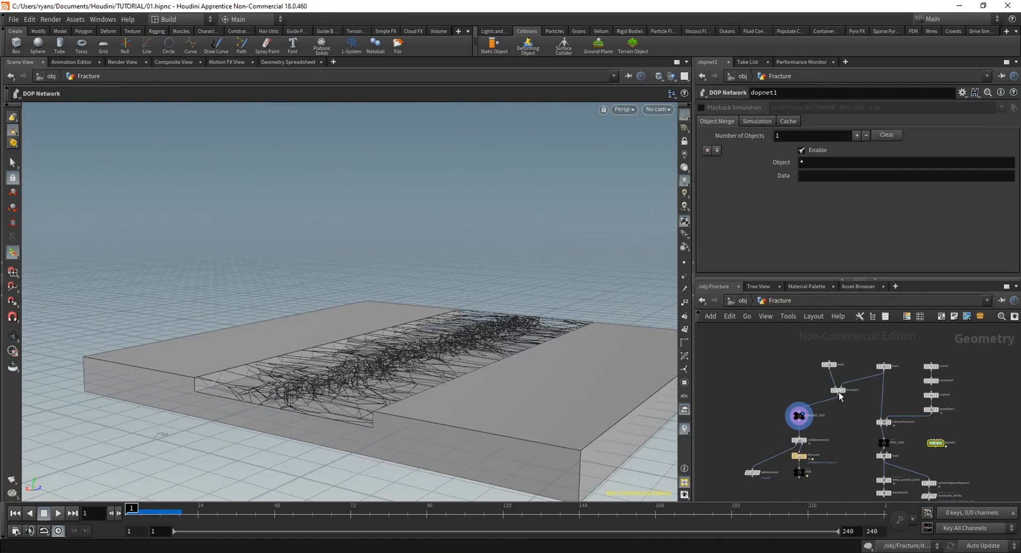
# Template the Voronoi Fracture node so its pieces overlay the recessed ground block in the viewport
pyautogui.keyDown('alt'); pyautogui.moveTo(340, 348); pyautogui.dragTo(390, 381); pyautogui.keyUp('alt')
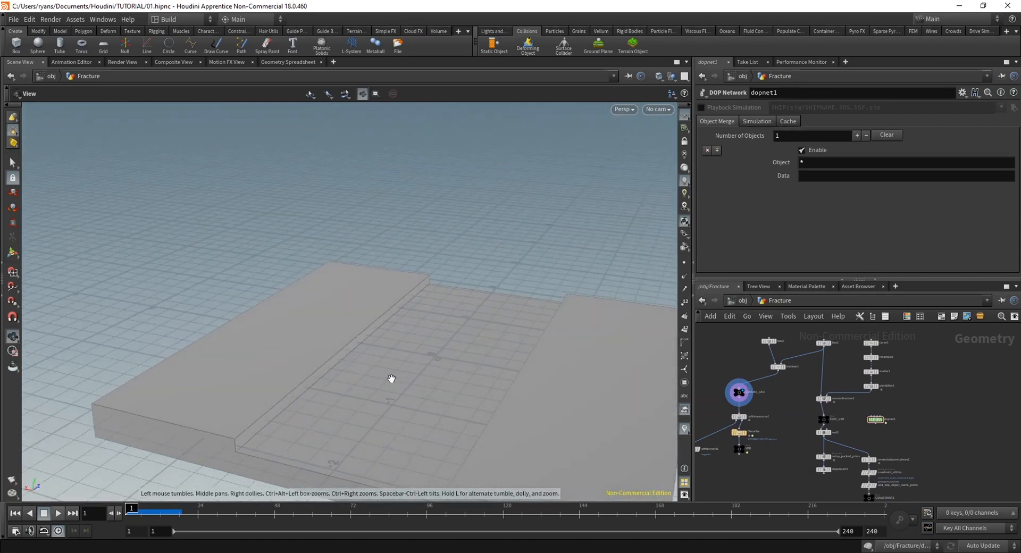
pyautogui.keyDown('alt'); pyautogui.moveTo(390, 381); pyautogui.dragTo(476, 367, button='right'); pyautogui.keyUp('alt')
pyautogui.moveTo(769, 465); pyautogui.dragTo(689, 391, button='middle')
pyautogui.moveTo(787, 449); pyautogui.dragTo(791, 486, button='middle')
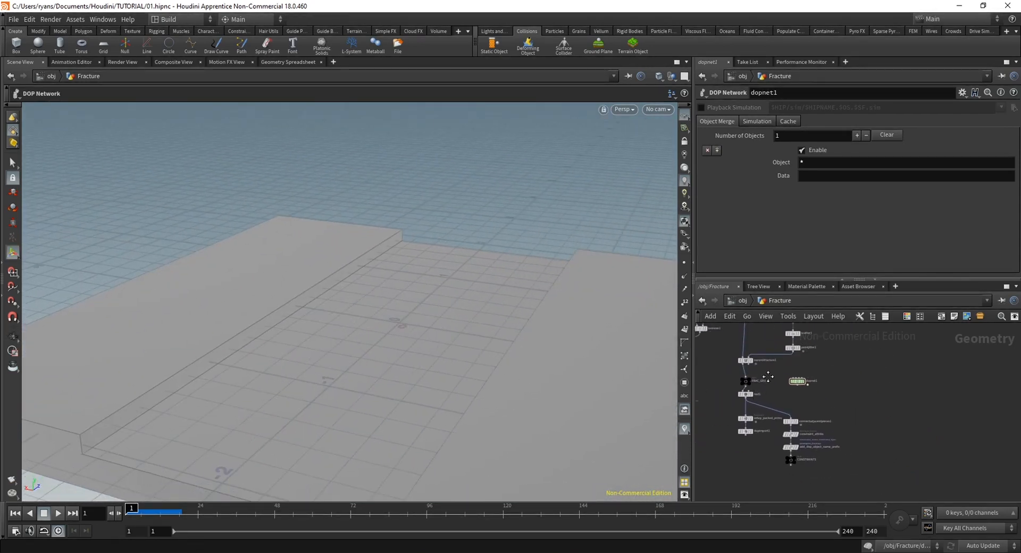
pyautogui.moveTo(768, 376); pyautogui.dragTo(766, 417, button='middle')
pyautogui.scroll(-3, 756, 408)
pyautogui.click(751, 405)
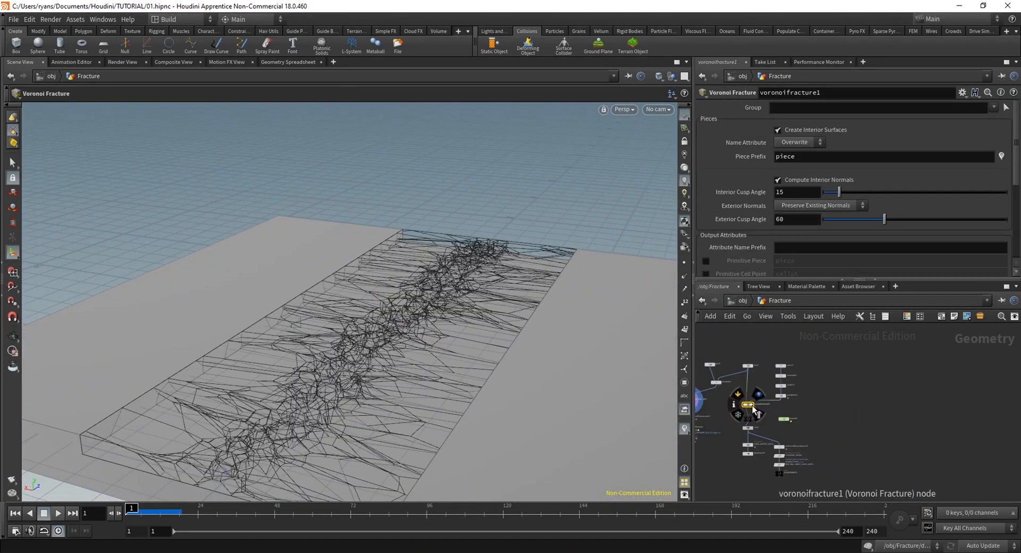
# Examine from several angles, at the first frame, how the fractured slab fits the recess and the ground's VDB collision geometry
pyautogui.keyDown('alt'); pyautogui.moveTo(410, 364); pyautogui.dragTo(450, 392); pyautogui.keyUp('alt')
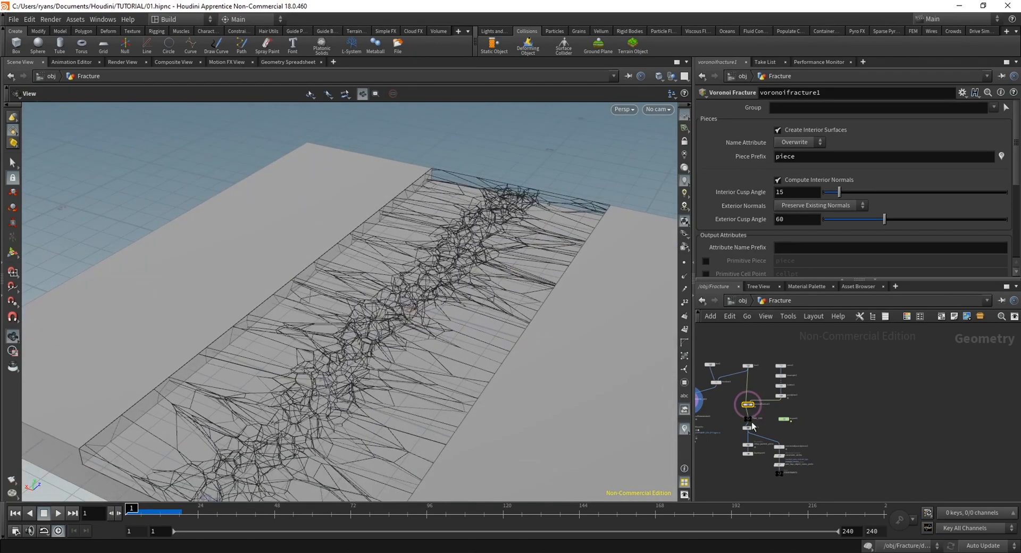
pyautogui.scroll(3, 793, 437)
pyautogui.moveTo(828, 426); pyautogui.dragTo(852, 466, button='middle')
pyautogui.keyDown('alt'); pyautogui.moveTo(473, 357); pyautogui.dragTo(503, 340); pyautogui.keyUp('alt')
pyautogui.keyDown('alt'); pyautogui.moveTo(502, 340); pyautogui.dragTo(517, 271, button='right'); pyautogui.keyUp('alt')
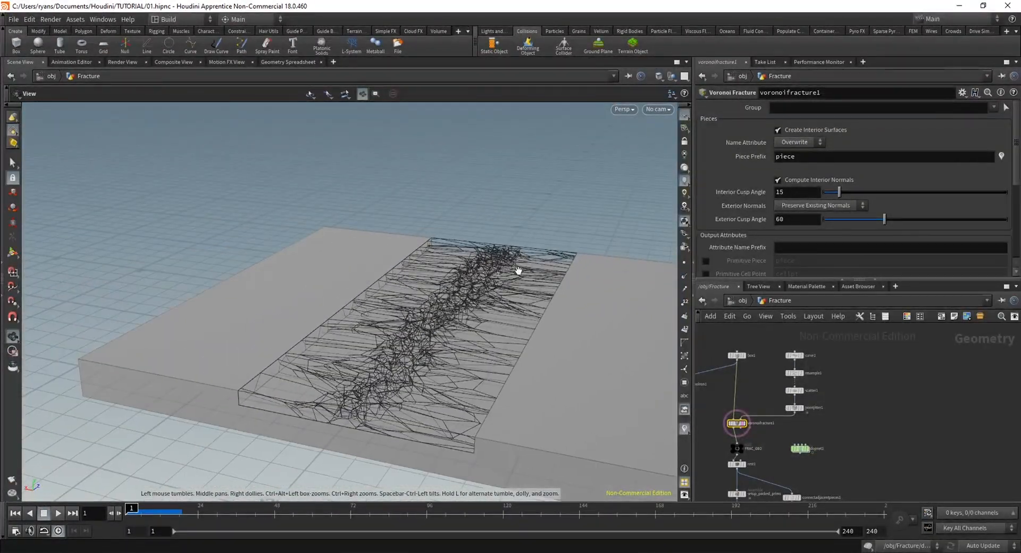
pyautogui.keyDown('alt'); pyautogui.moveTo(518, 271); pyautogui.dragTo(454, 312); pyautogui.keyUp('alt')
pyautogui.keyDown('alt'); pyautogui.moveTo(454, 312); pyautogui.dragTo(444, 325, button='middle'); pyautogui.keyUp('alt')
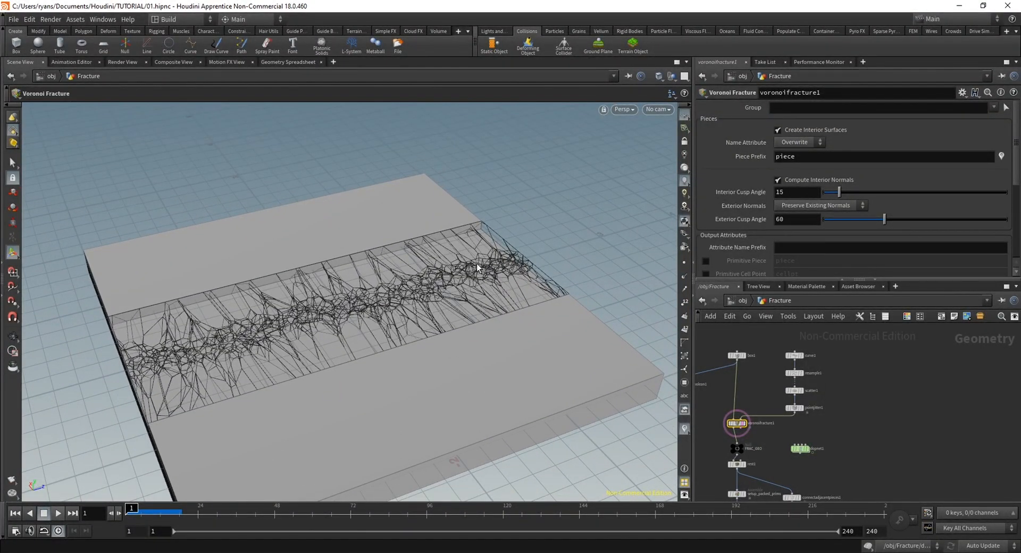
pyautogui.keyDown('alt'); pyautogui.moveTo(266, 345); pyautogui.dragTo(442, 367); pyautogui.keyUp('alt')
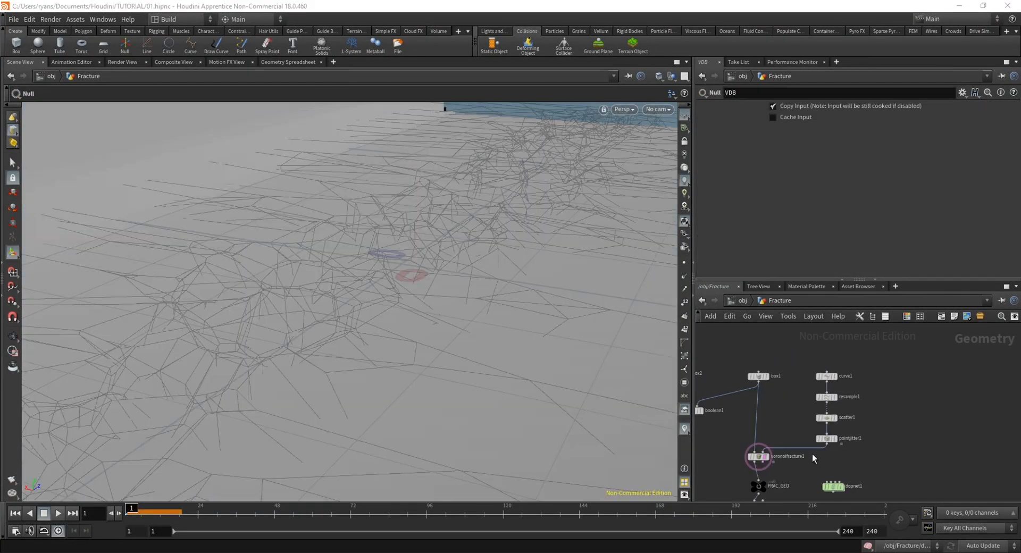
pyautogui.click(760, 458)
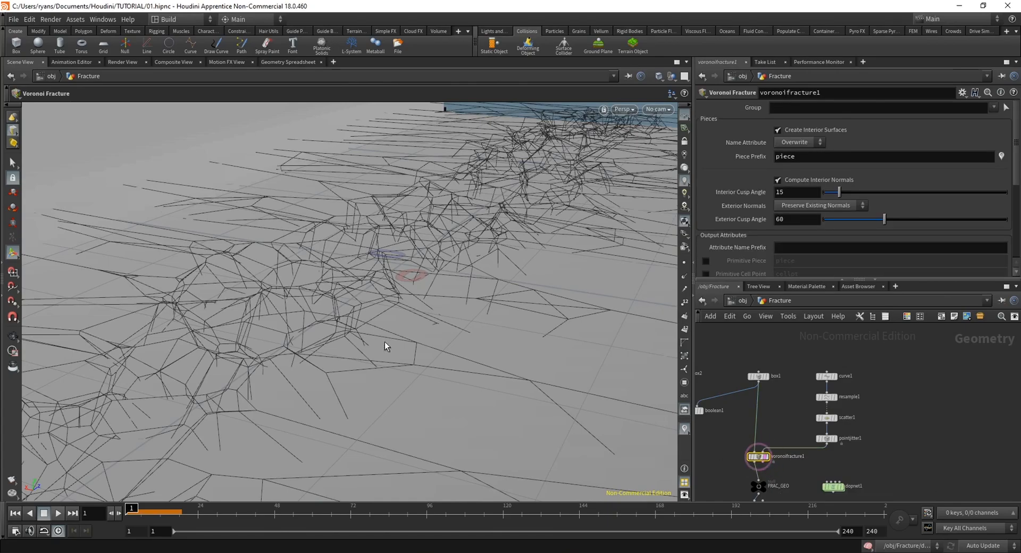
pyautogui.keyDown('alt'); pyautogui.scroll(-4, 385, 342); pyautogui.keyUp('alt')
pyautogui.click(15, 514)
pyautogui.keyDown('alt'); pyautogui.scroll(-2, 385, 341); pyautogui.keyUp('alt')
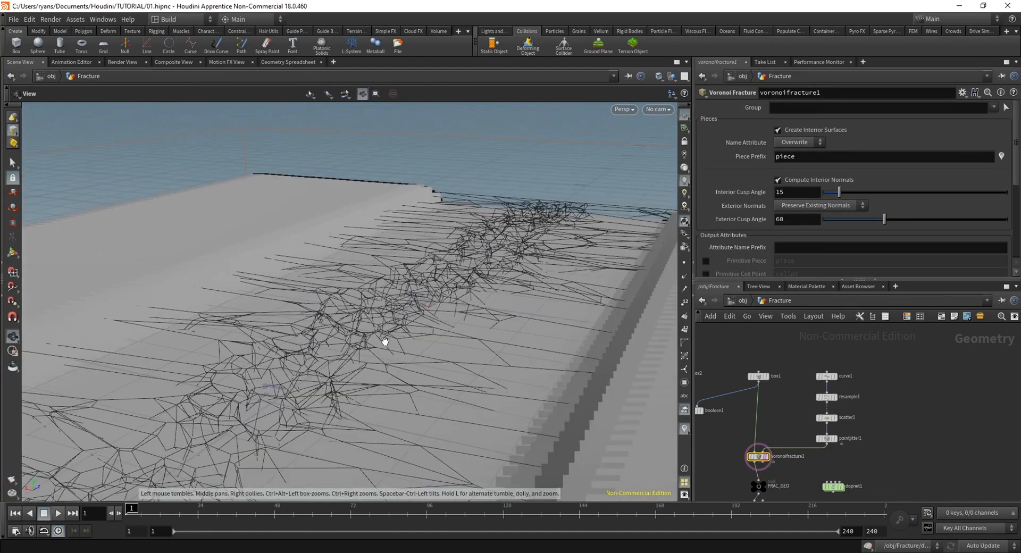
pyautogui.moveTo(384, 342)
pyautogui.keyDown('alt'); pyautogui.mouseDown()
pyautogui.moveTo(390, 380)
pyautogui.moveTo(386, 355)
pyautogui.mouseUp(); pyautogui.keyUp('alt')
# Add a Box node beside the curve chain and size it 0.2 by 0.5 by 0.6
pyautogui.moveTo(900, 379); pyautogui.dragTo(898, 392, button='middle')
pyautogui.press('Tab')
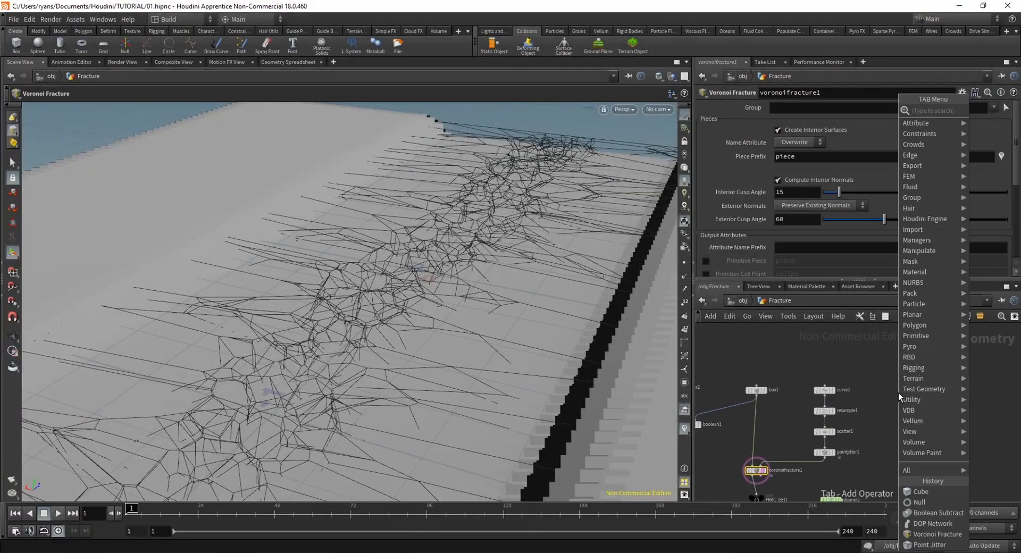
pyautogui.write('box')
pyautogui.press('Return')
pyautogui.click(899, 392)
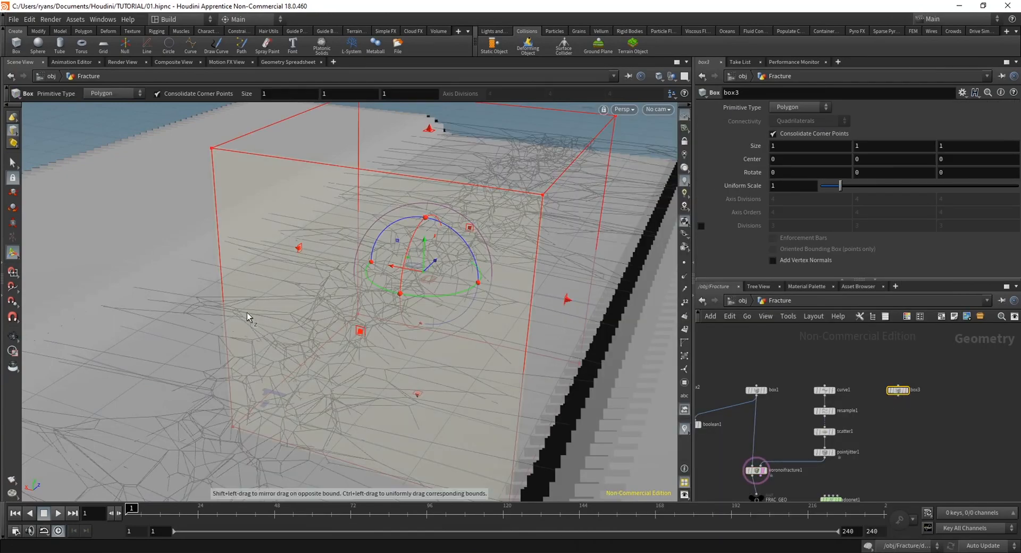
pyautogui.keyDown('alt'); pyautogui.moveTo(247, 317); pyautogui.dragTo(493, 312); pyautogui.keyUp('alt')
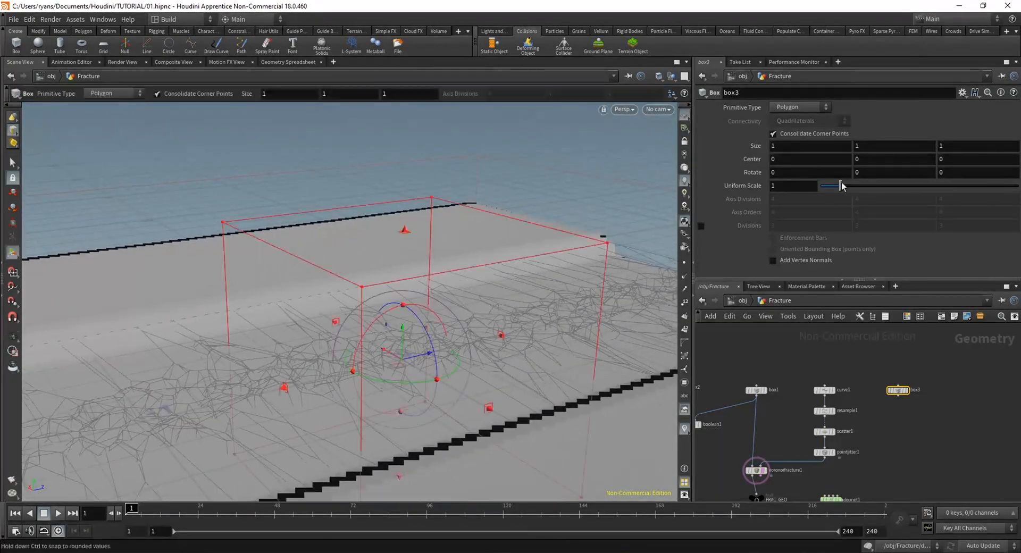
pyautogui.moveTo(841, 148); pyautogui.dragTo(814, 147, button='middle')
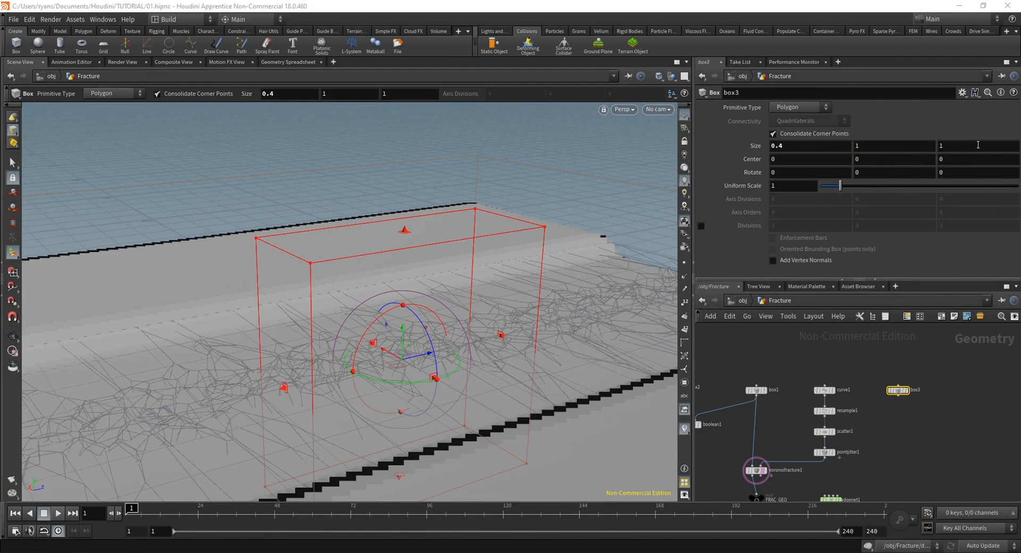
pyautogui.moveTo(974, 144); pyautogui.dragTo(875, 145, button='middle')
pyautogui.keyDown('alt'); pyautogui.moveTo(409, 390); pyautogui.dragTo(492, 383); pyautogui.keyUp('alt')
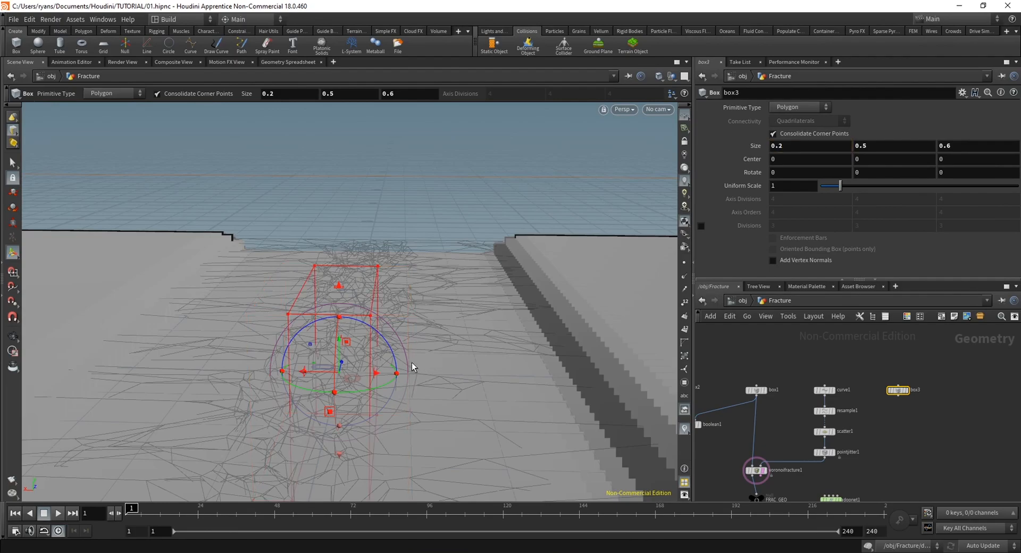
# Set the new box's Y size to 0.4 and display the box in the viewport
pyautogui.keyDown('alt'); pyautogui.moveTo(414, 367); pyautogui.dragTo(266, 362); pyautogui.keyUp('alt')
pyautogui.keyDown('alt'); pyautogui.moveTo(266, 362); pyautogui.dragTo(424, 210, button='middle'); pyautogui.keyUp('alt')
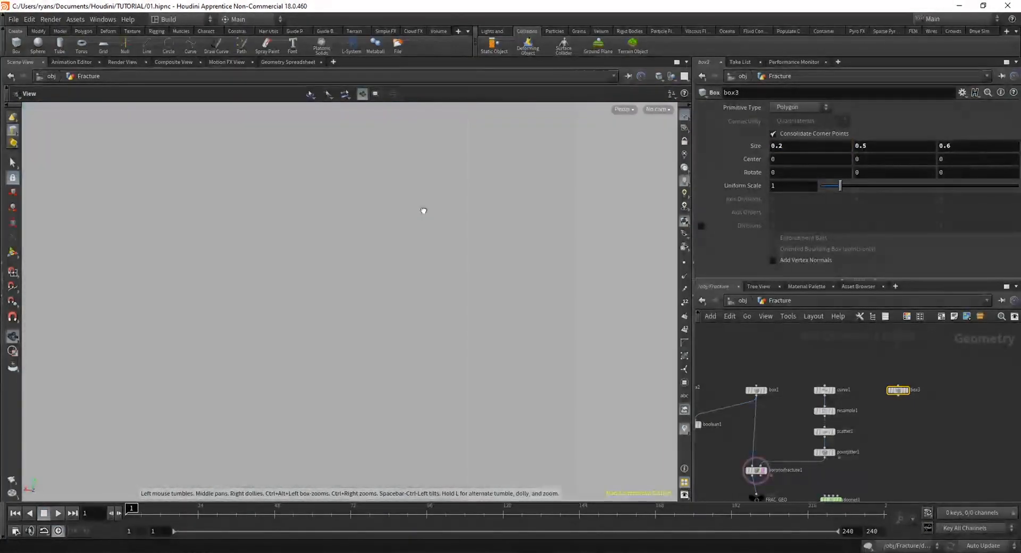
pyautogui.keyDown('alt'); pyautogui.moveTo(424, 210); pyautogui.dragTo(358, 296); pyautogui.keyUp('alt')
pyautogui.press('Return')
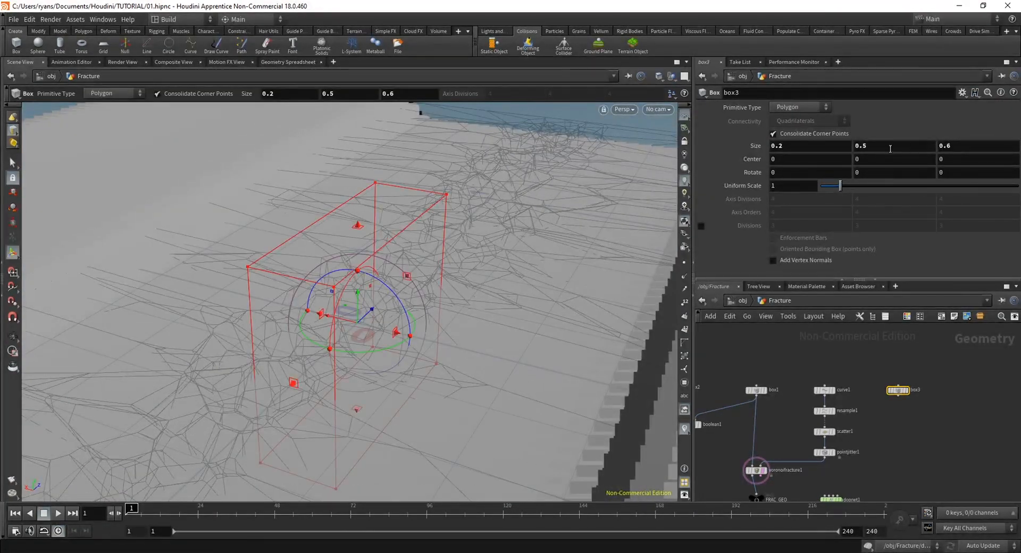
pyautogui.moveTo(890, 148)
pyautogui.mouseDown(button='middle')
pyautogui.moveTo(900, 148)
pyautogui.moveTo(872, 144)
pyautogui.mouseUp(button='middle')
pyautogui.keyDown('alt'); pyautogui.moveTo(361, 335); pyautogui.dragTo(417, 322); pyautogui.keyUp('alt')
pyautogui.keyDown('alt'); pyautogui.moveTo(417, 322); pyautogui.dragTo(428, 328, button='right'); pyautogui.keyUp('alt')
pyautogui.click(909, 390)
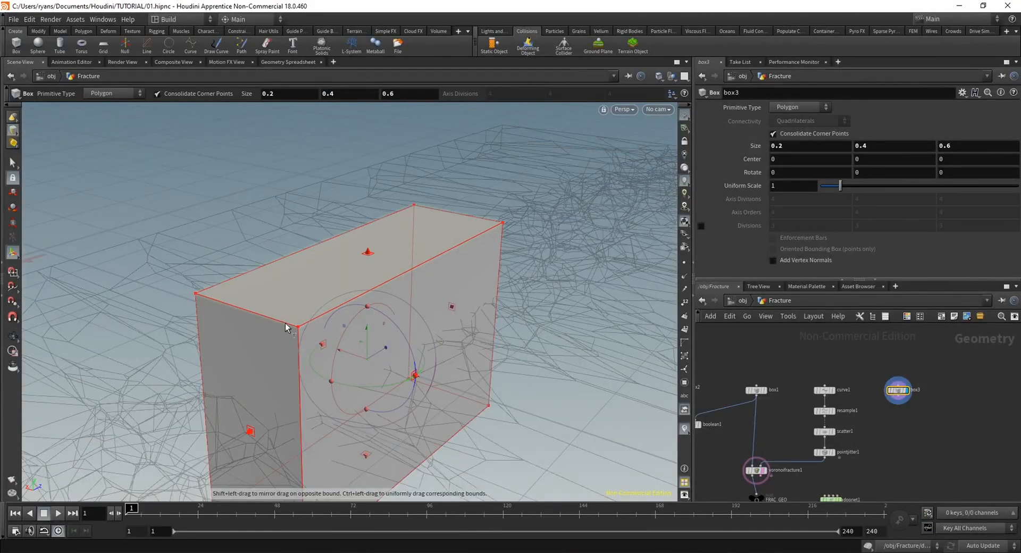
pyautogui.keyDown('alt'); pyautogui.moveTo(335, 360); pyautogui.dragTo(396, 328, button='middle'); pyautogui.keyUp('alt')
# Bevel the box's two long upper edges with PolyBevel, using a distance of 0.047 and 1 division
pyautogui.rightClick(12, 132)
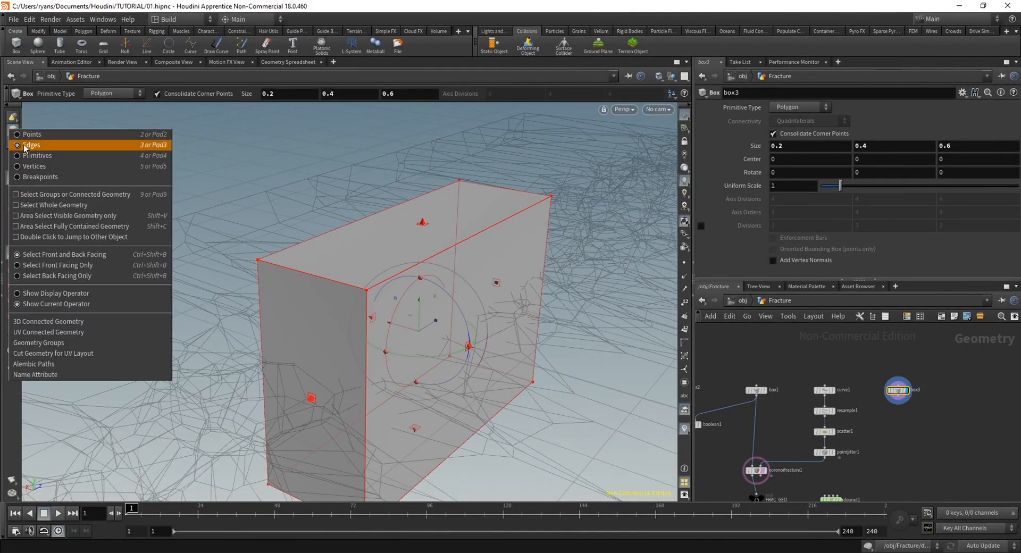
pyautogui.click(19, 146)
pyautogui.rightClick(12, 132)
pyautogui.click(16, 131)
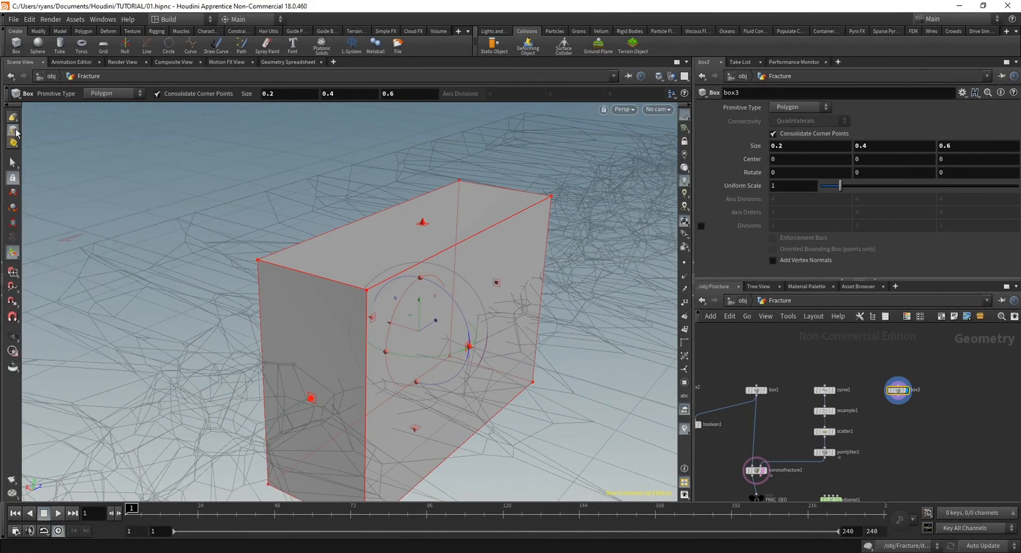
pyautogui.click(11, 163)
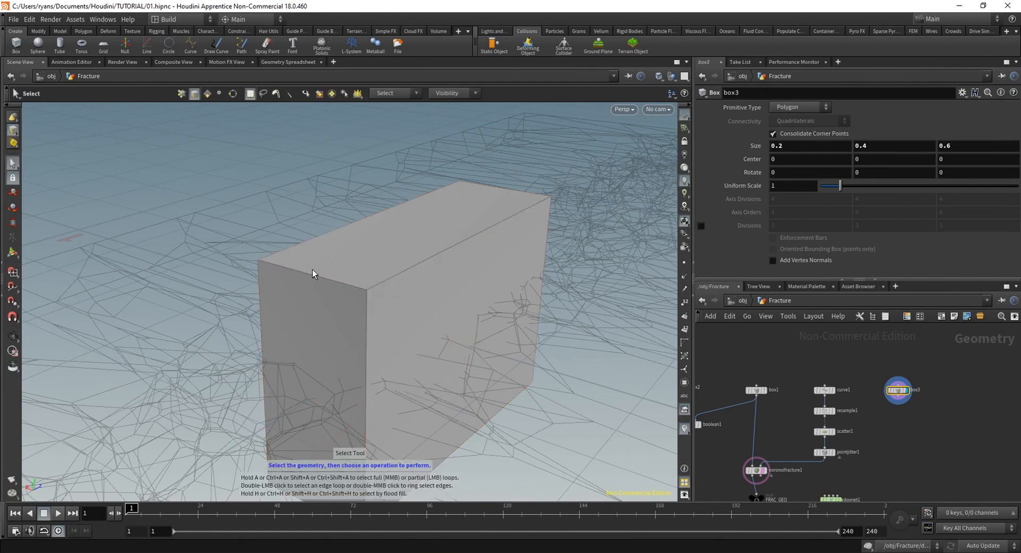
pyautogui.click(394, 277)
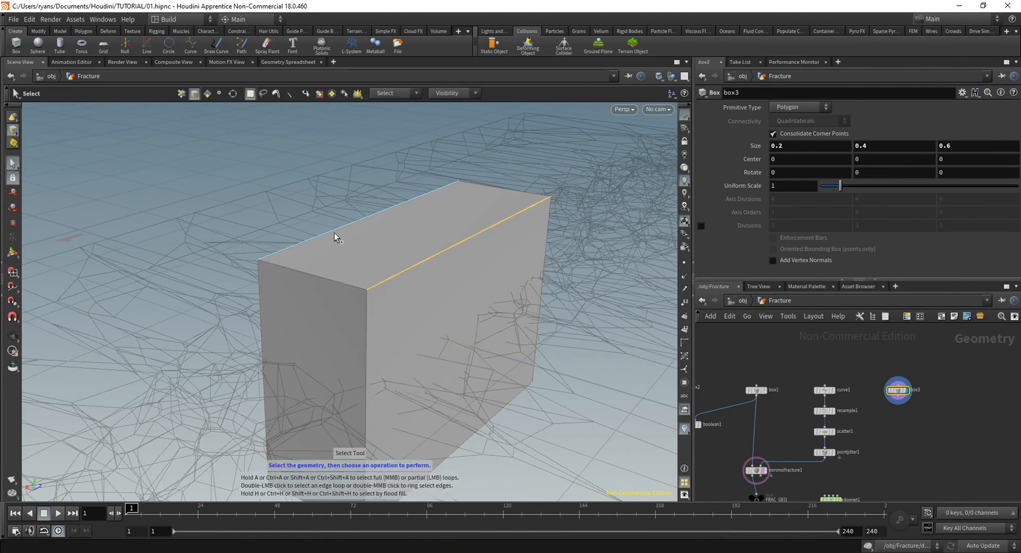
pyautogui.press('Tab')
pyautogui.write('polybevel')
pyautogui.press('Return')
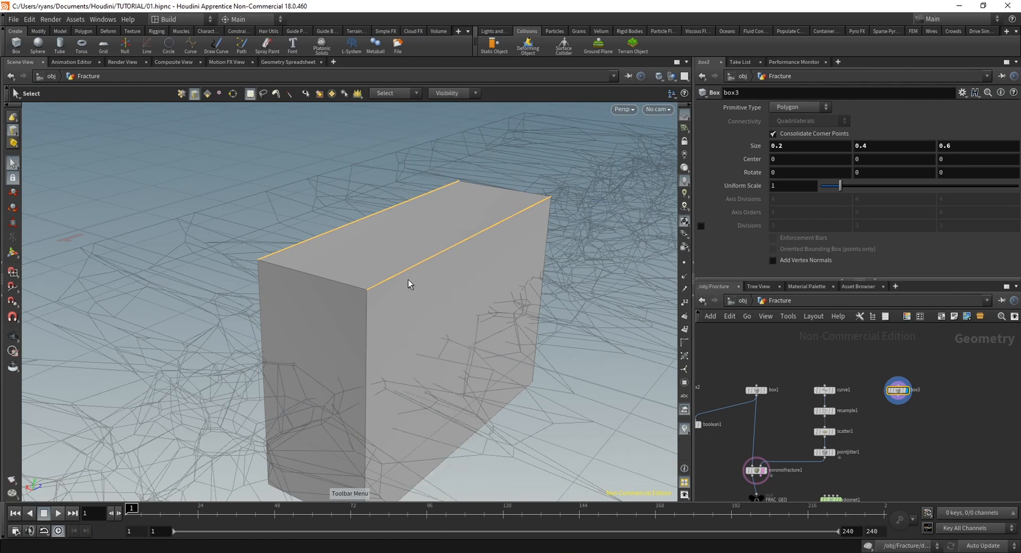
pyautogui.moveTo(820, 160); pyautogui.dragTo(821, 161)
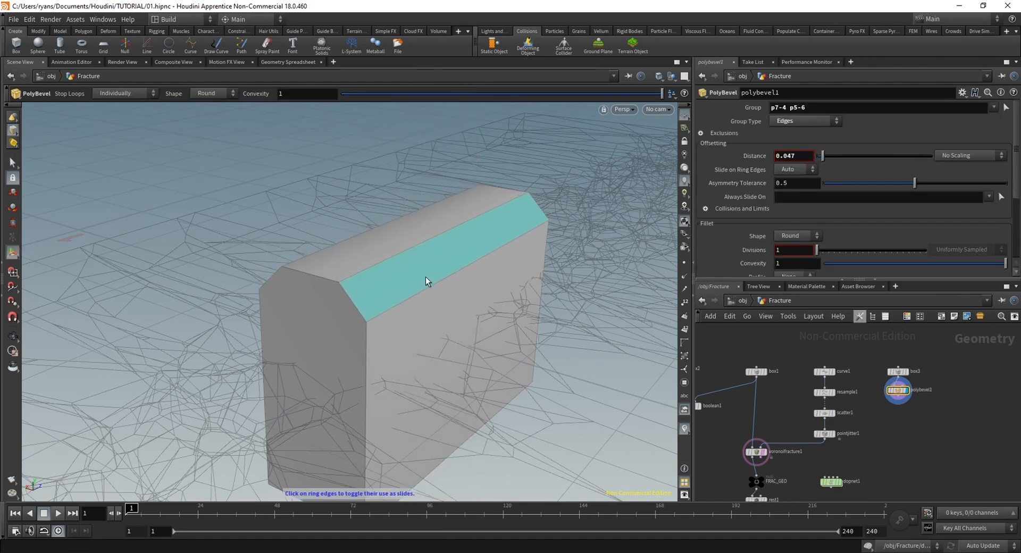
# Select the three upper edges of the beveled box's front end and add a Transform node acting on them
pyautogui.moveTo(426, 278)
pyautogui.keyDown('alt'); pyautogui.mouseDown()
pyautogui.moveTo(289, 277)
pyautogui.moveTo(431, 259)
pyautogui.moveTo(490, 275)
pyautogui.moveTo(446, 276)
pyautogui.mouseUp(); pyautogui.keyUp('alt')
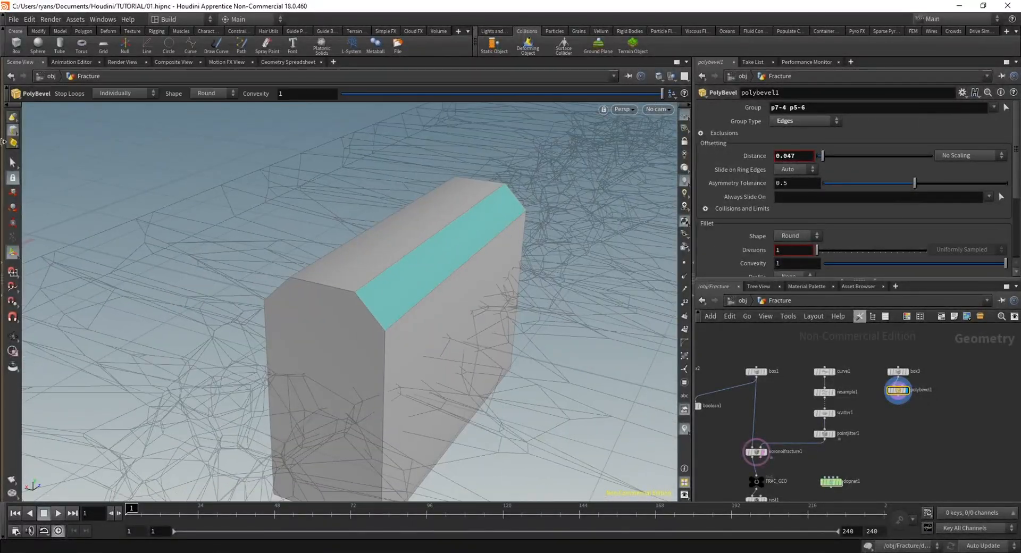
pyautogui.click(13, 162)
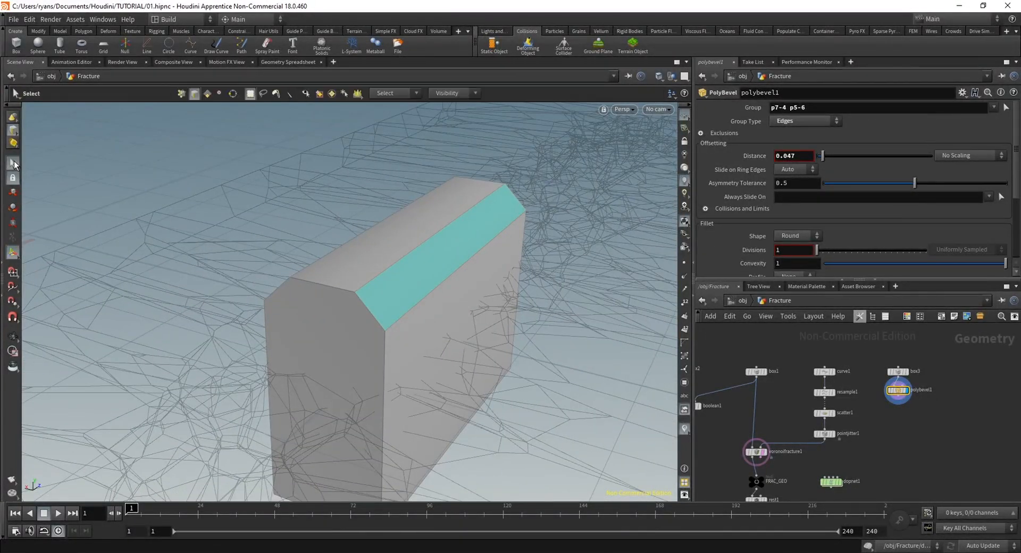
pyautogui.keyDown('shift'); pyautogui.doubleClick(371, 310); pyautogui.keyUp('shift')
pyautogui.click(363, 309)
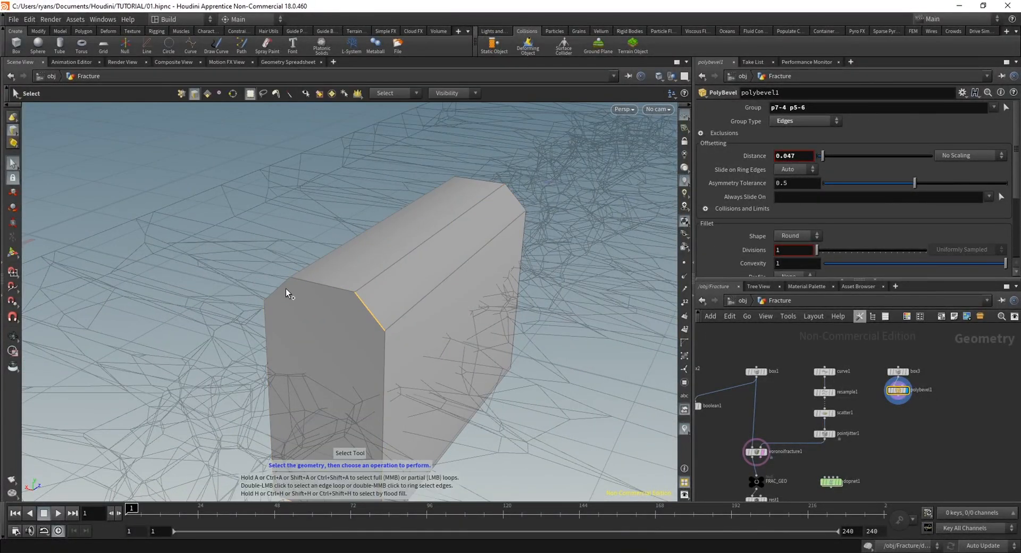
pyautogui.keyDown('shift'); pyautogui.click(306, 287); pyautogui.keyUp('shift')
pyautogui.press('Tab')
pyautogui.write('transf')
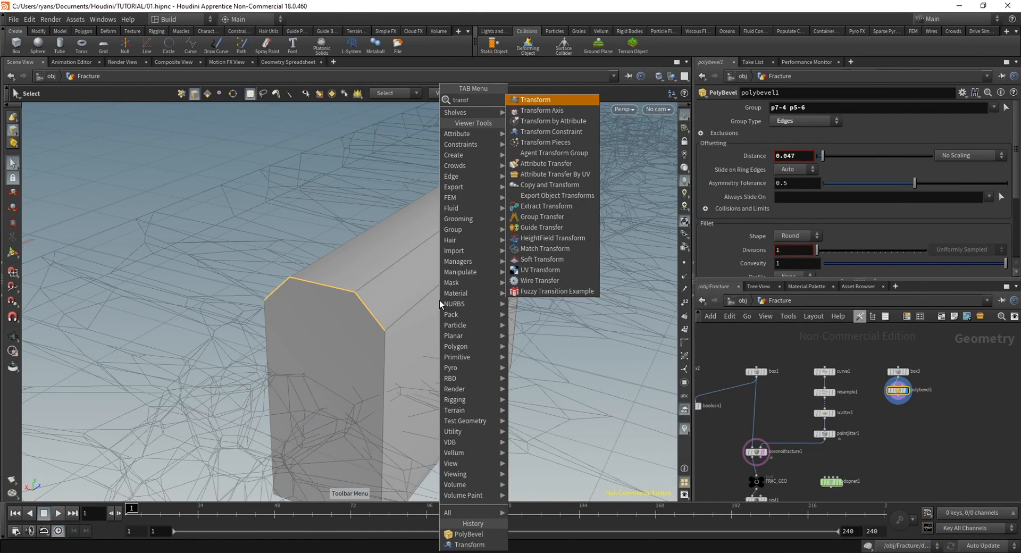
pyautogui.press('Return')
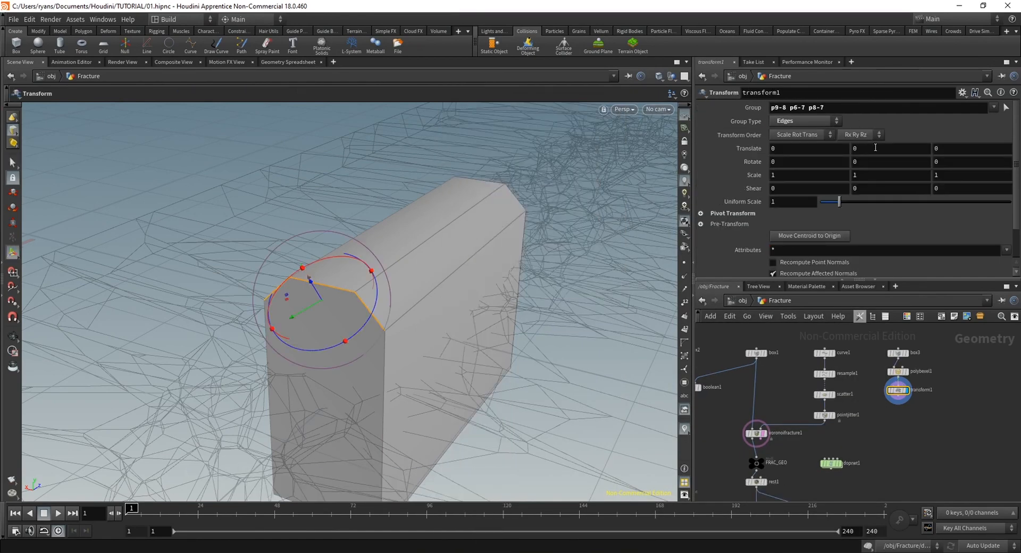
# Lower the selected front edges by setting their Y translation to -0.346, forming a wedge
pyautogui.moveTo(875, 148); pyautogui.dragTo(857, 146, button='middle')
pyautogui.keyDown('alt'); pyautogui.moveTo(340, 353); pyautogui.dragTo(399, 315); pyautogui.keyUp('alt')
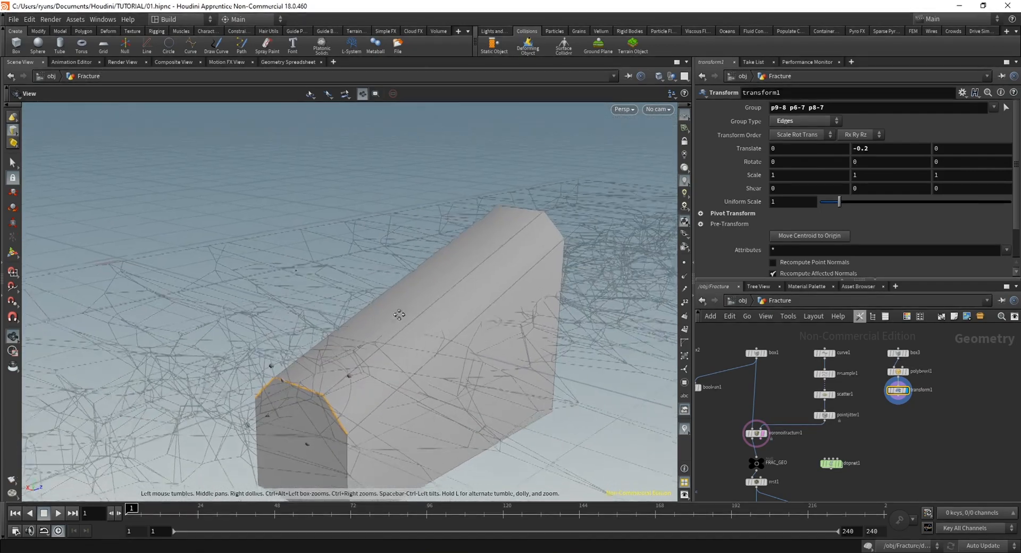
pyautogui.keyDown('alt'); pyautogui.moveTo(400, 315); pyautogui.dragTo(390, 236, button='middle'); pyautogui.keyUp('alt')
pyautogui.moveTo(884, 150); pyautogui.dragTo(210, 234, button='middle')
pyautogui.scroll(-5, 505, 315)
pyautogui.keyDown('alt'); pyautogui.moveTo(528, 289); pyautogui.dragTo(358, 188); pyautogui.keyUp('alt')
pyautogui.keyDown('alt'); pyautogui.moveTo(482, 227); pyautogui.dragTo(534, 151); pyautogui.keyUp('alt')
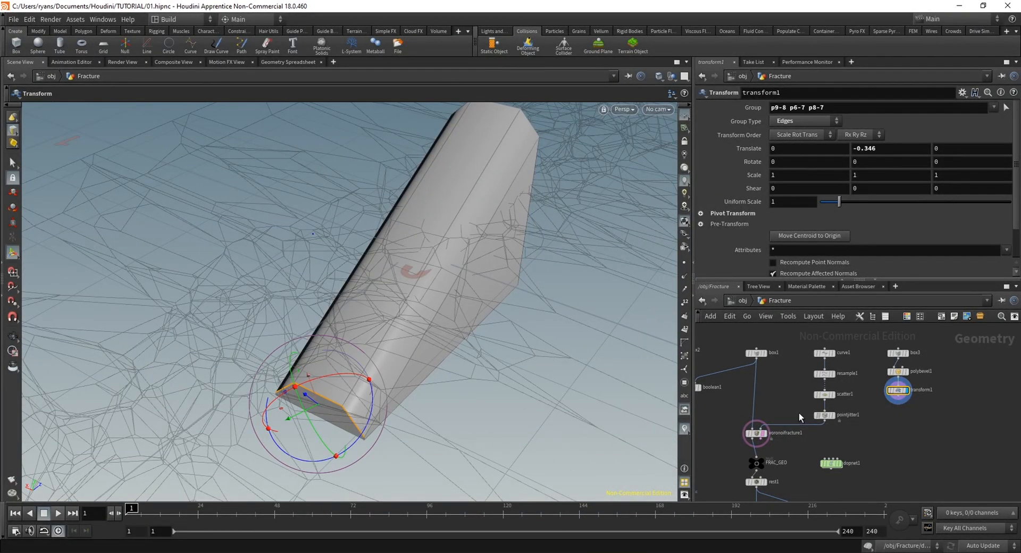
# Add a Null after the wedge's Transform node and name it COLLIDER
pyautogui.scroll(2, 918, 447)
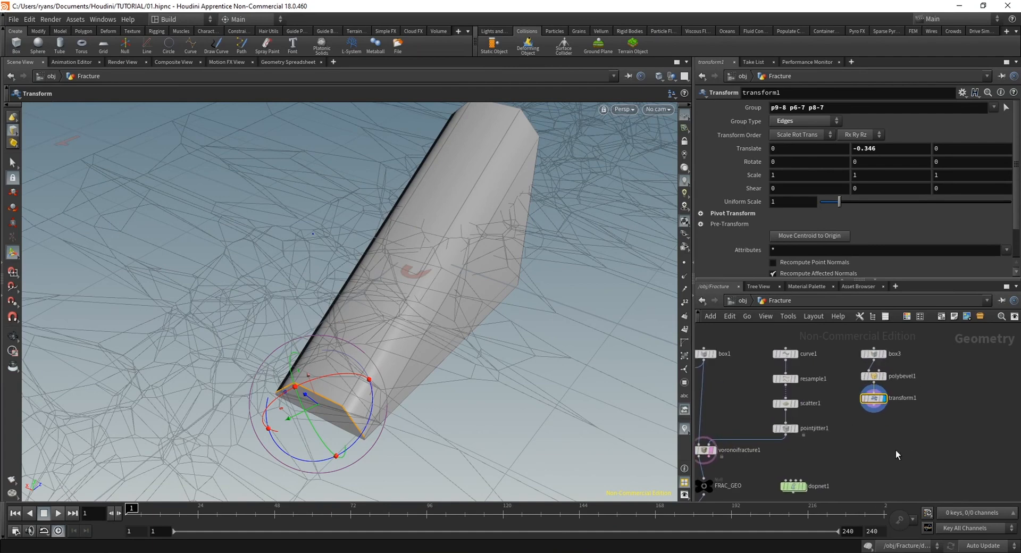
pyautogui.press('Tab')
pyautogui.write('null')
pyautogui.press('Return')
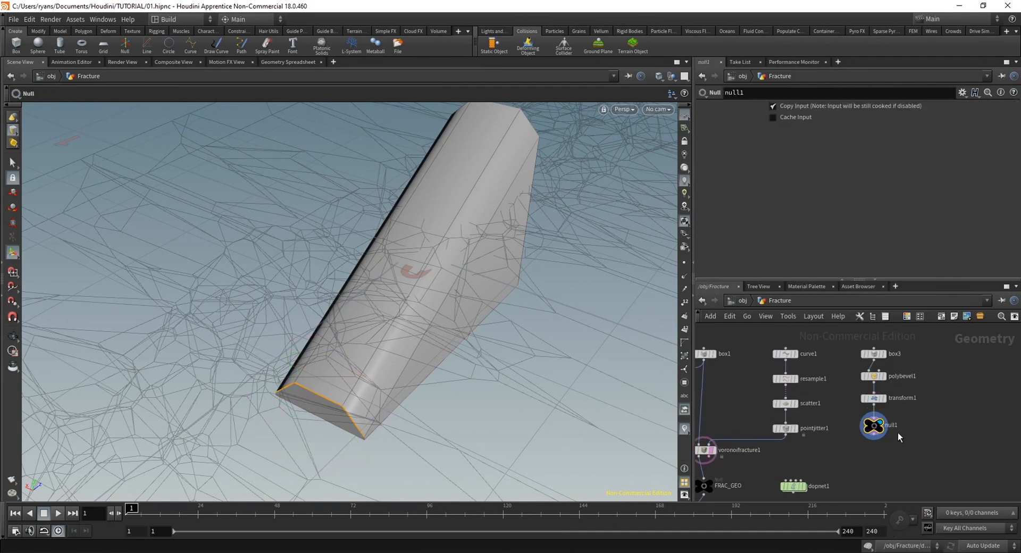
pyautogui.doubleClick(893, 424)
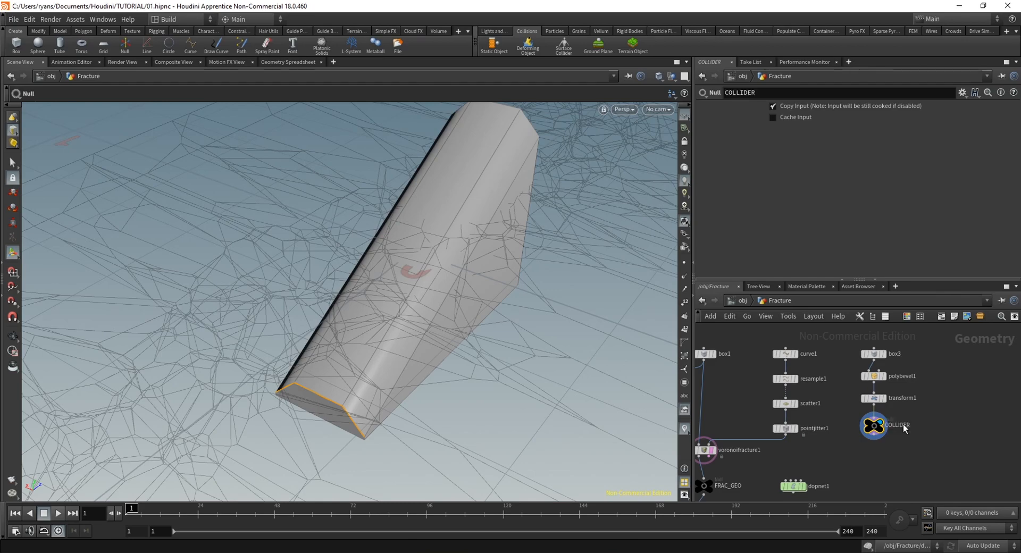
# Move the dopnet1 node beside the wedge's node chain and select it
pyautogui.scroll(-5, 925, 452)
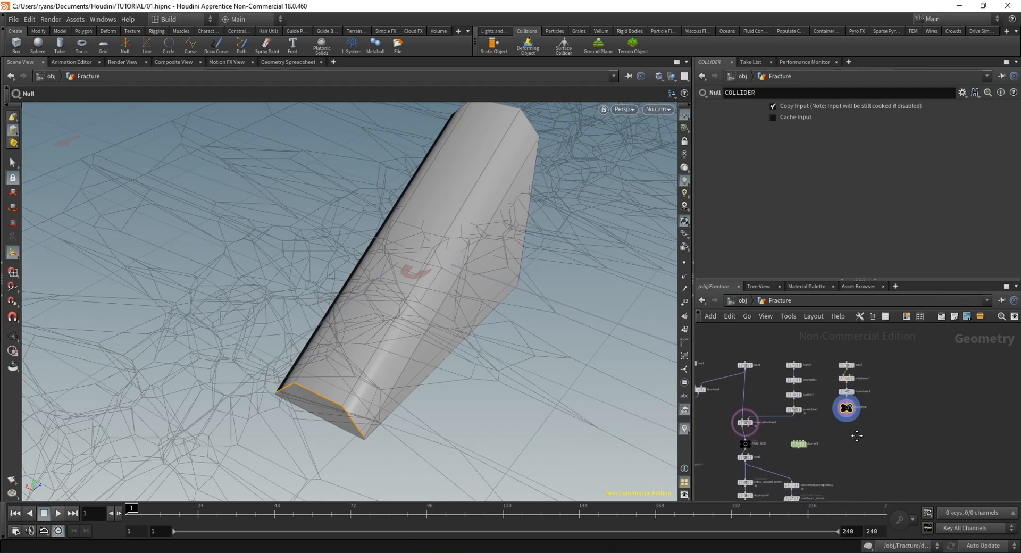
pyautogui.press('Escape')
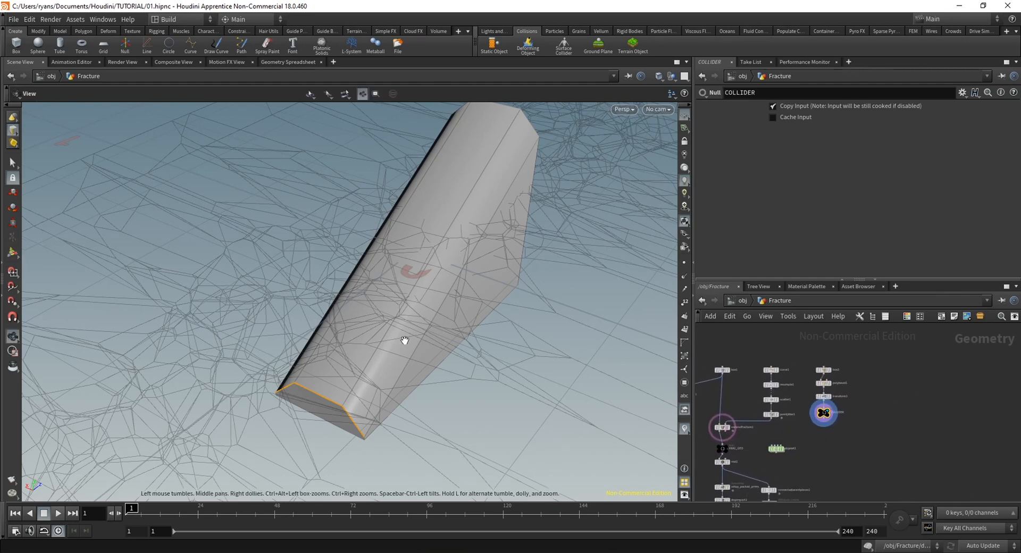
pyautogui.moveTo(403, 341); pyautogui.dragTo(363, 301)
pyautogui.moveTo(363, 300); pyautogui.dragTo(314, 319, button='middle')
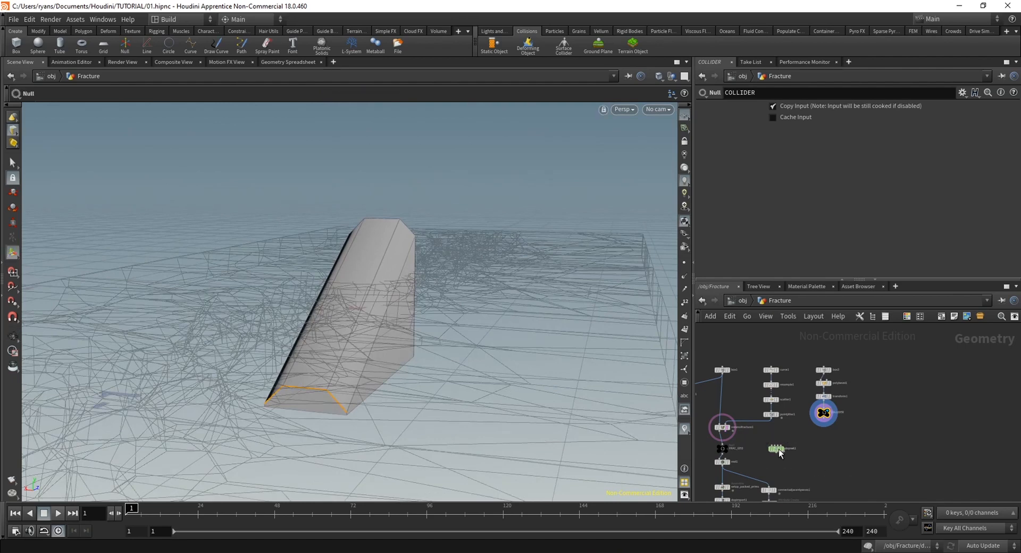
pyautogui.moveTo(778, 448); pyautogui.dragTo(899, 365)
pyautogui.moveTo(797, 454); pyautogui.dragTo(803, 420, button='middle')
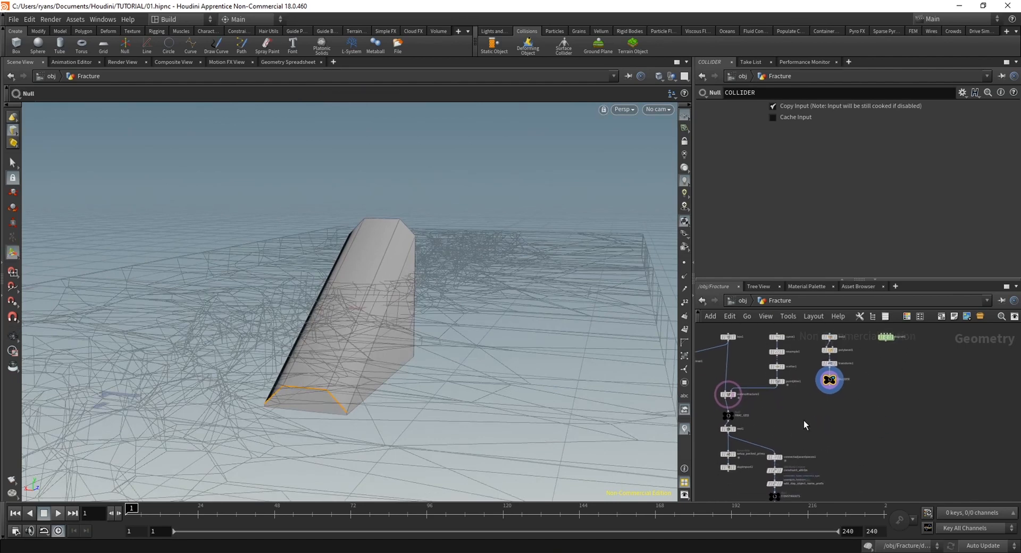
pyautogui.scroll(3, 809, 428)
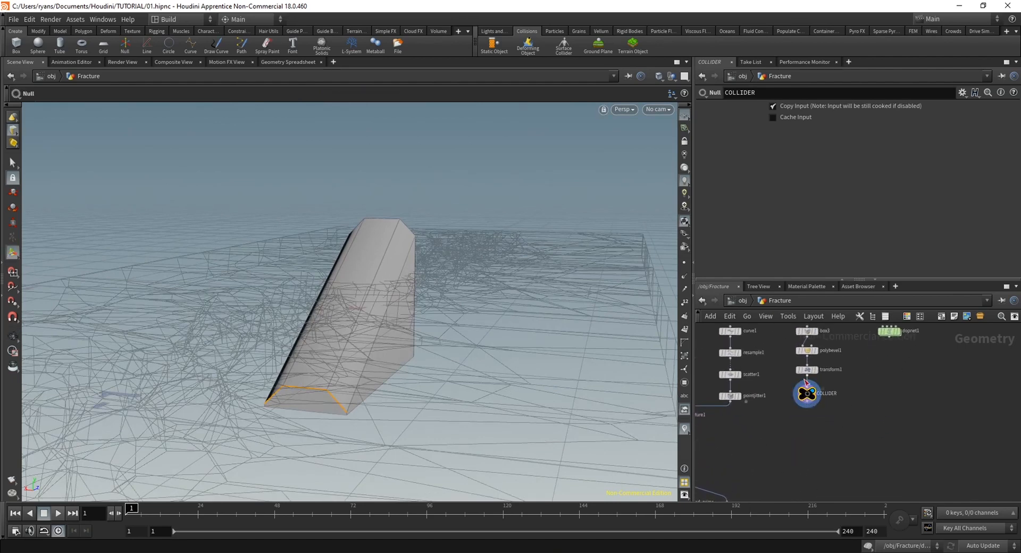
pyautogui.moveTo(874, 404); pyautogui.dragTo(867, 454, button='middle')
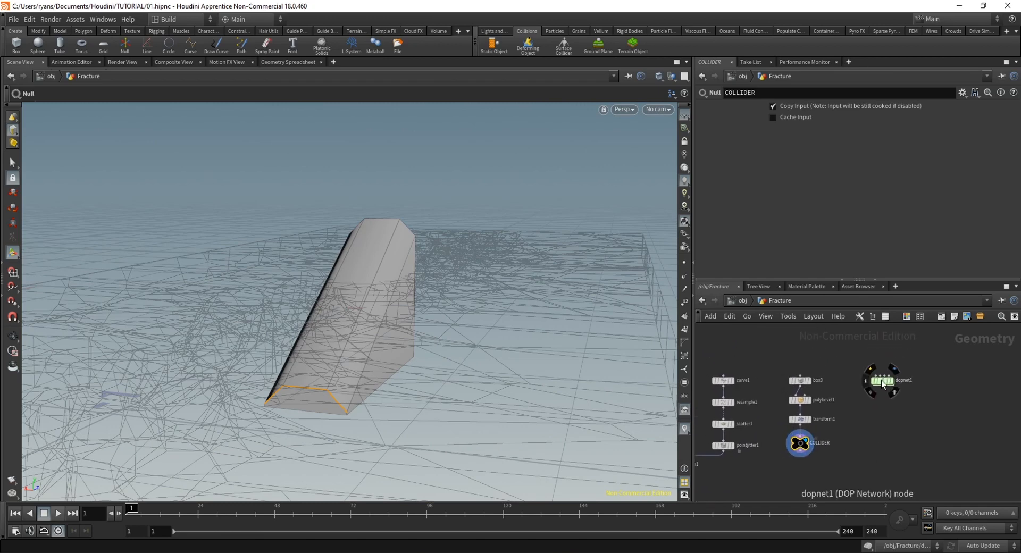
pyautogui.click(883, 382)
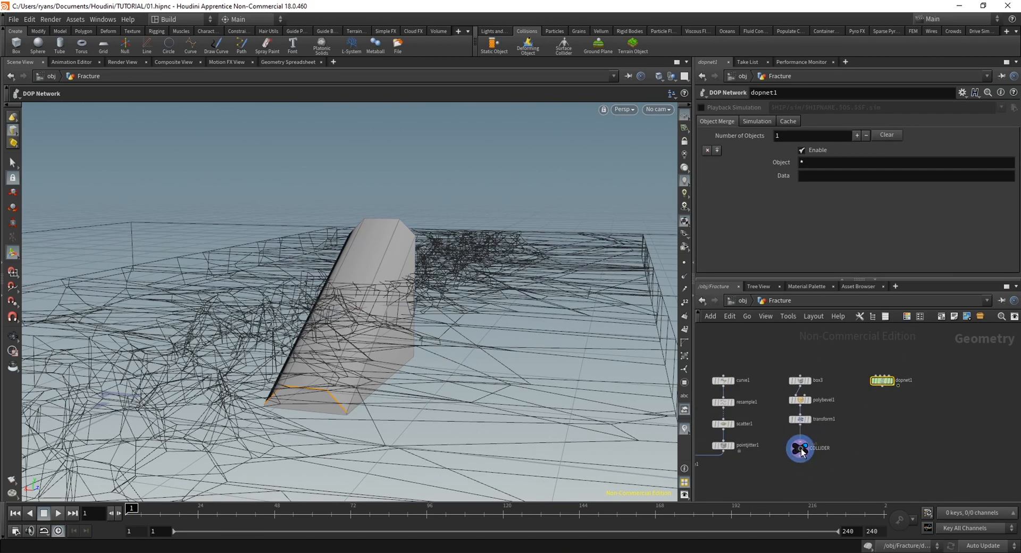
# Make room above the COLLIDER null and insert a second Transform node between it and the first Transform
pyautogui.moveTo(802, 452); pyautogui.dragTo(802, 476)
pyautogui.press('Tab')
pyautogui.write('transf')
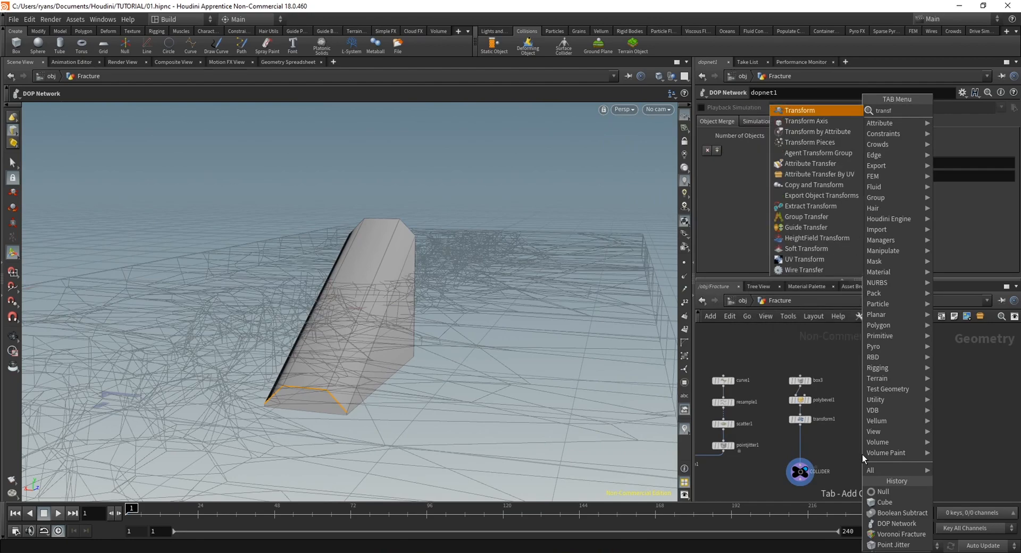
pyautogui.press('Return')
pyautogui.click(802, 442)
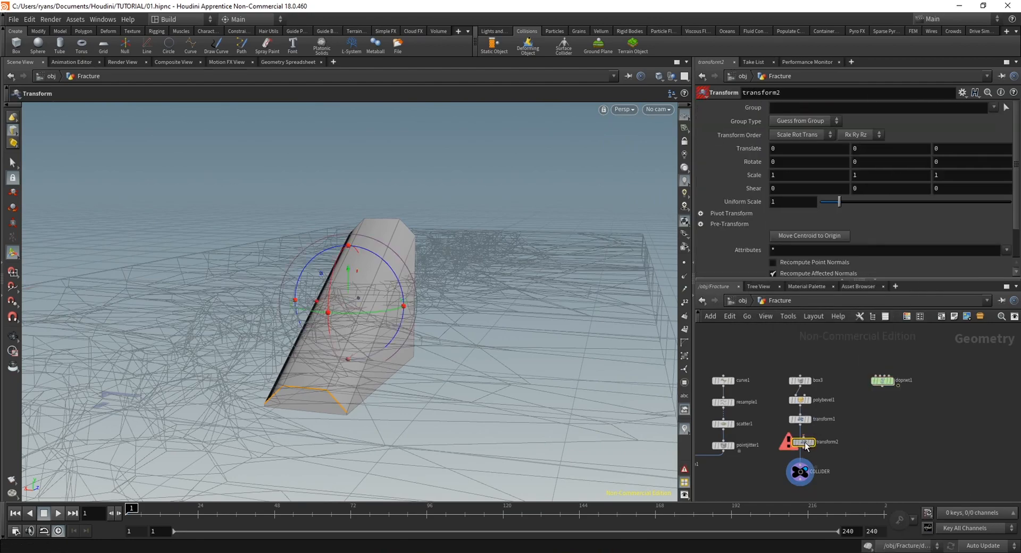
# Move the wedge along Z to about 2.597, at the far end of the fractured slab
pyautogui.keyDown('alt'); pyautogui.moveTo(330, 314); pyautogui.dragTo(551, 276); pyautogui.keyUp('alt')
pyautogui.keyDown('alt'); pyautogui.moveTo(431, 388); pyautogui.dragTo(410, 354); pyautogui.keyUp('alt')
pyautogui.keyDown('alt'); pyautogui.moveTo(410, 354); pyautogui.dragTo(335, 361, button='right'); pyautogui.keyUp('alt')
pyautogui.keyDown('alt'); pyautogui.moveTo(335, 360); pyautogui.dragTo(406, 383); pyautogui.keyUp('alt')
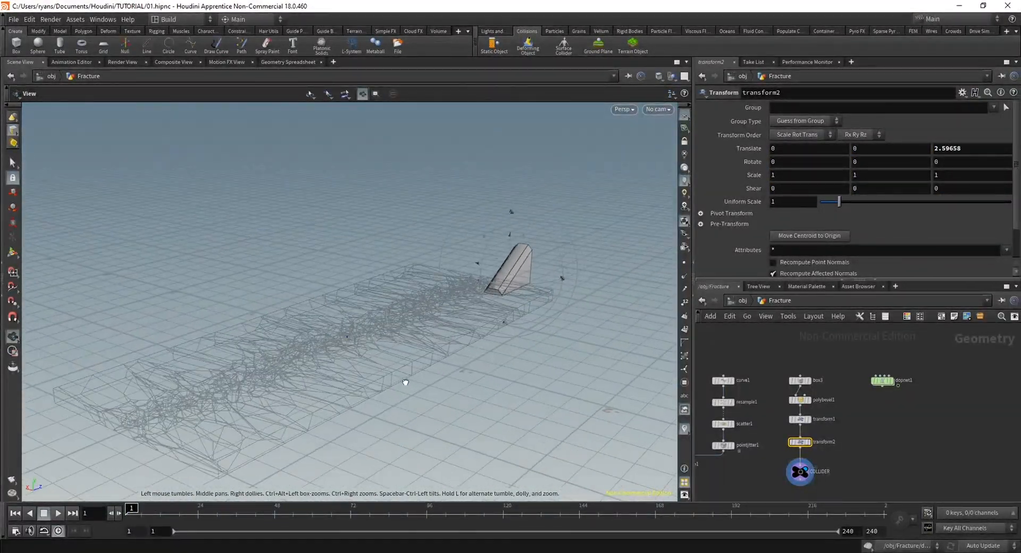
# Switch to the browser, play the Instagram ground-destruction reference video, and return to Houdini
pyautogui.press('Return')
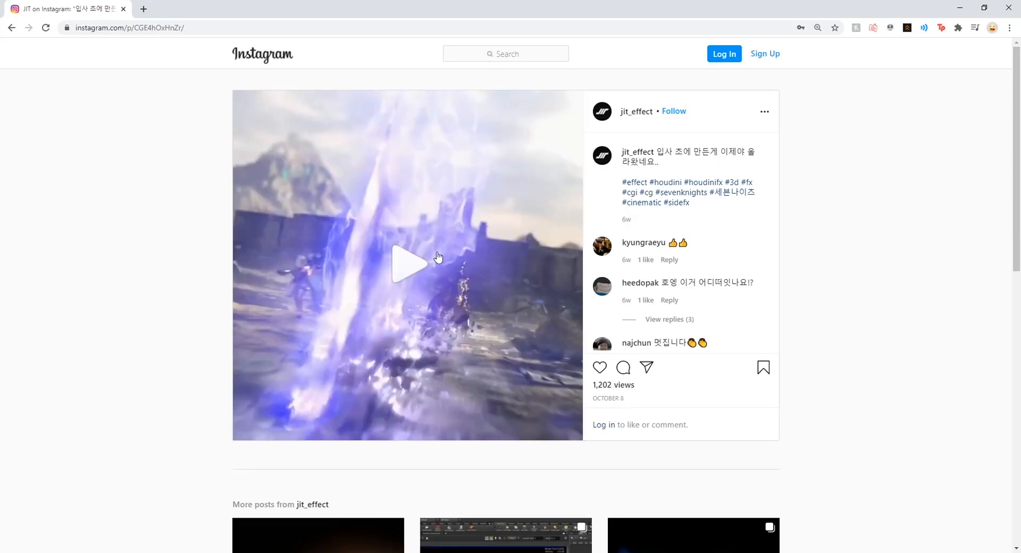
pyautogui.click(417, 273)
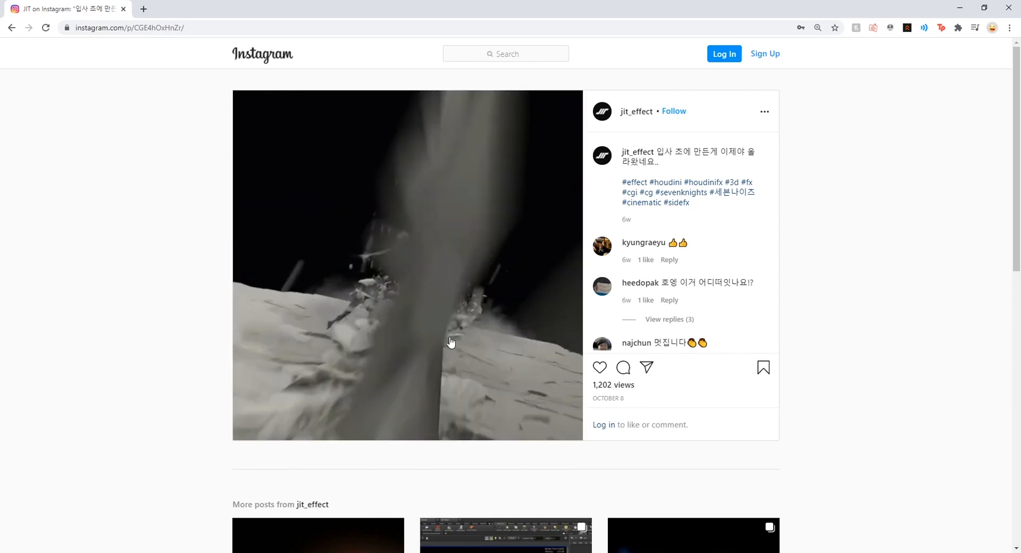
pyautogui.click(960, 8)
# Set keyframes on all three Translate channels of the wedge's second Transform at frame 6
pyautogui.moveTo(363, 410)
pyautogui.keyDown('alt'); pyautogui.mouseDown()
pyautogui.moveTo(381, 410)
pyautogui.moveTo(363, 433)
pyautogui.moveTo(376, 413)
pyautogui.moveTo(358, 403)
pyautogui.moveTo(335, 426)
pyautogui.moveTo(353, 406)
pyautogui.moveTo(383, 417)
pyautogui.moveTo(351, 385)
pyautogui.moveTo(360, 392)
pyautogui.mouseUp(); pyautogui.keyUp('alt')
pyautogui.press('Return')
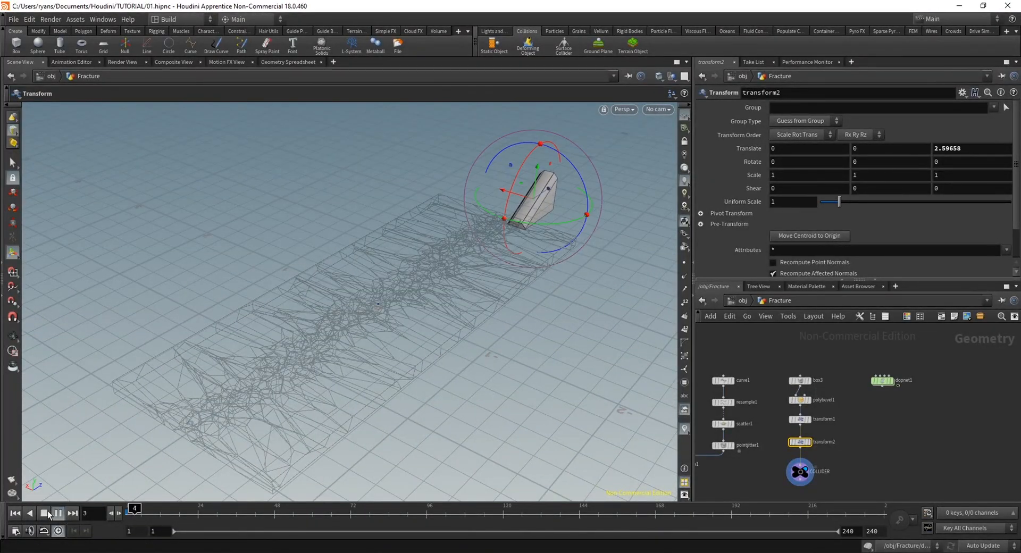
pyautogui.click(147, 510)
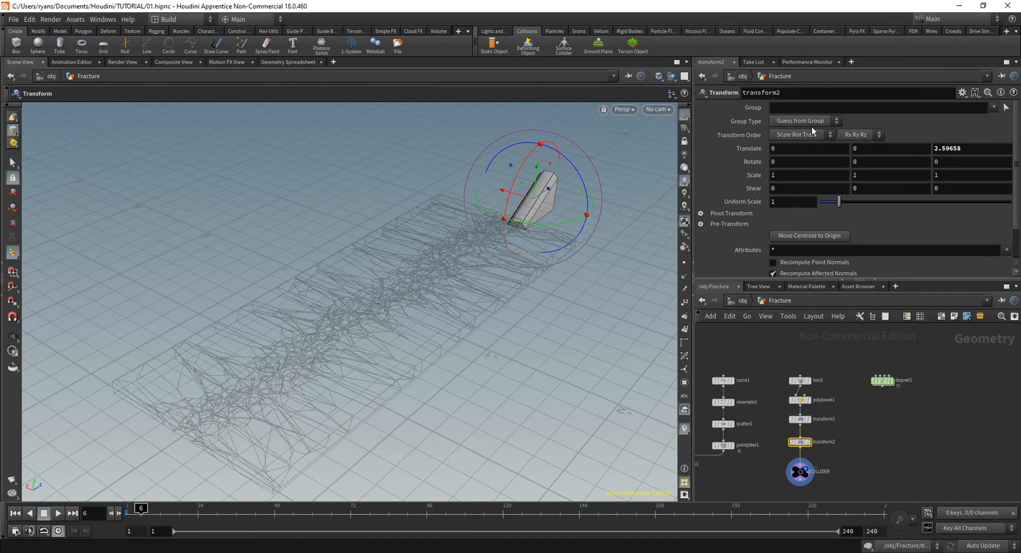
pyautogui.keyDown('alt'); pyautogui.click(711, 150); pyautogui.keyUp('alt')
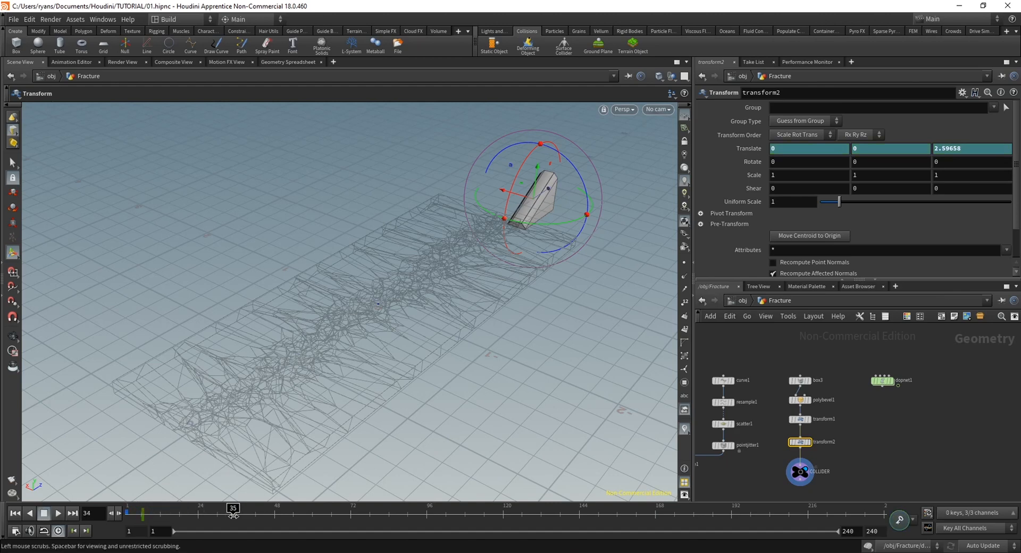
# At frame 48, move the wedge past the slab's near end to Z -2.78562 and keyframe its translation
pyautogui.press('Escape')
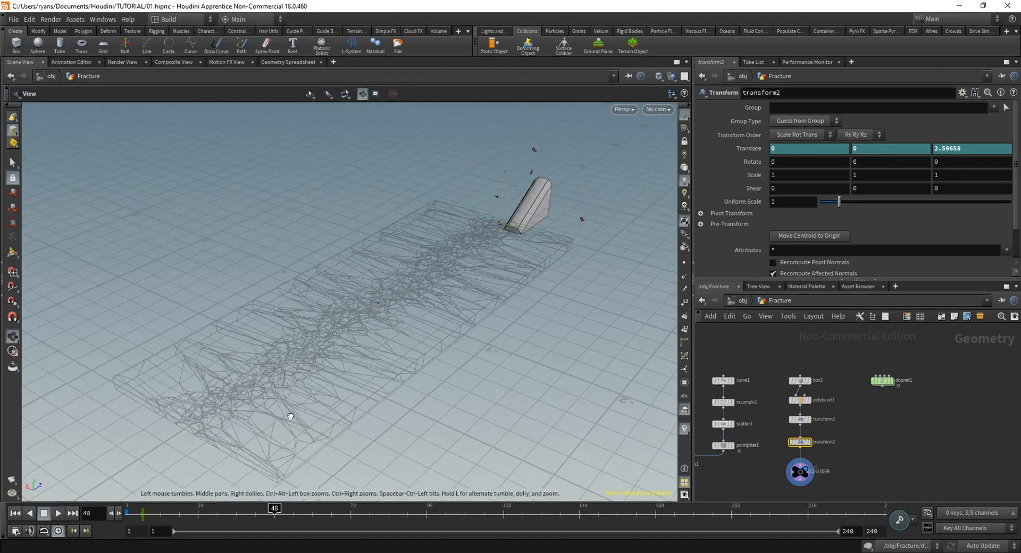
pyautogui.moveTo(289, 417); pyautogui.dragTo(284, 382)
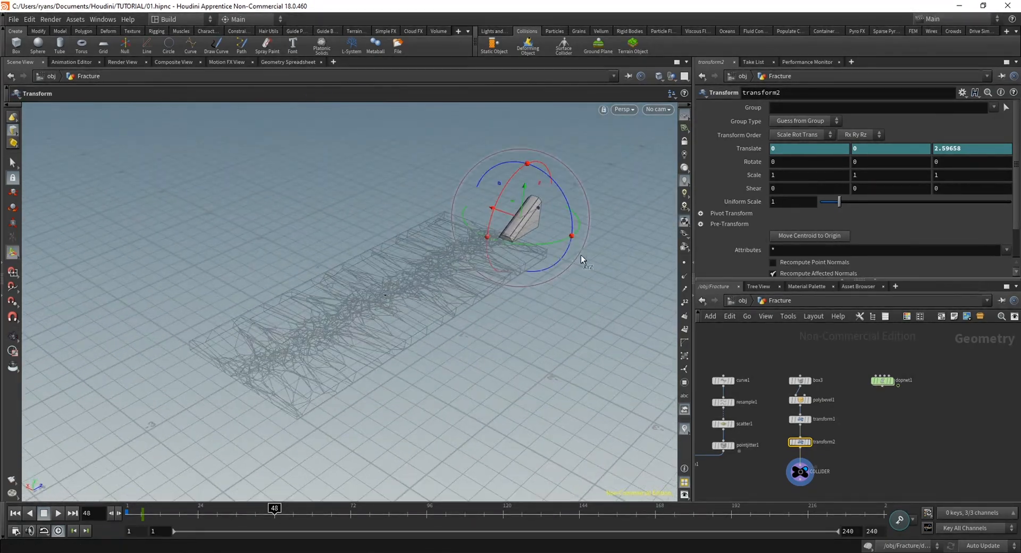
pyautogui.moveTo(533, 218); pyautogui.dragTo(186, 407)
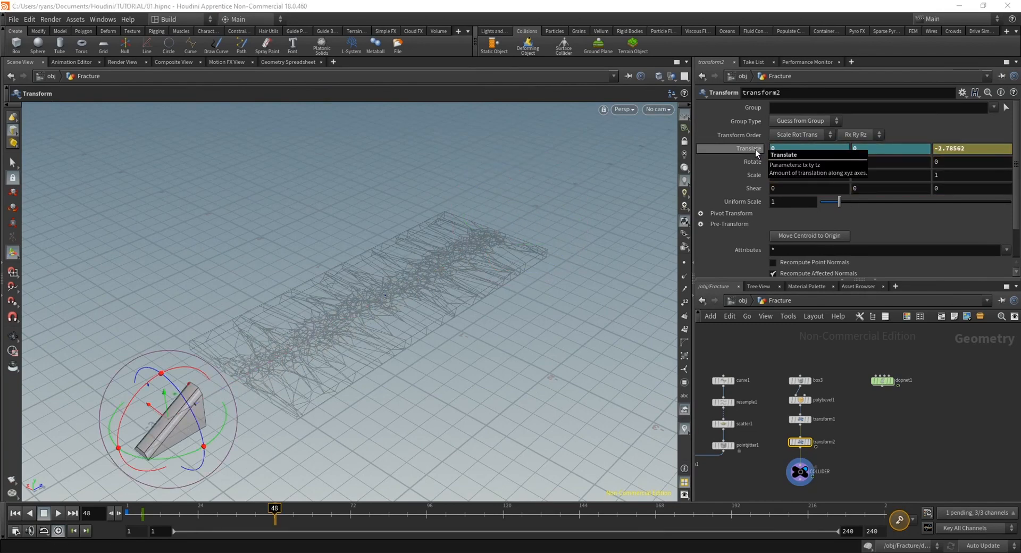
pyautogui.keyDown('alt'); pyautogui.click(742, 148); pyautogui.keyUp('alt')
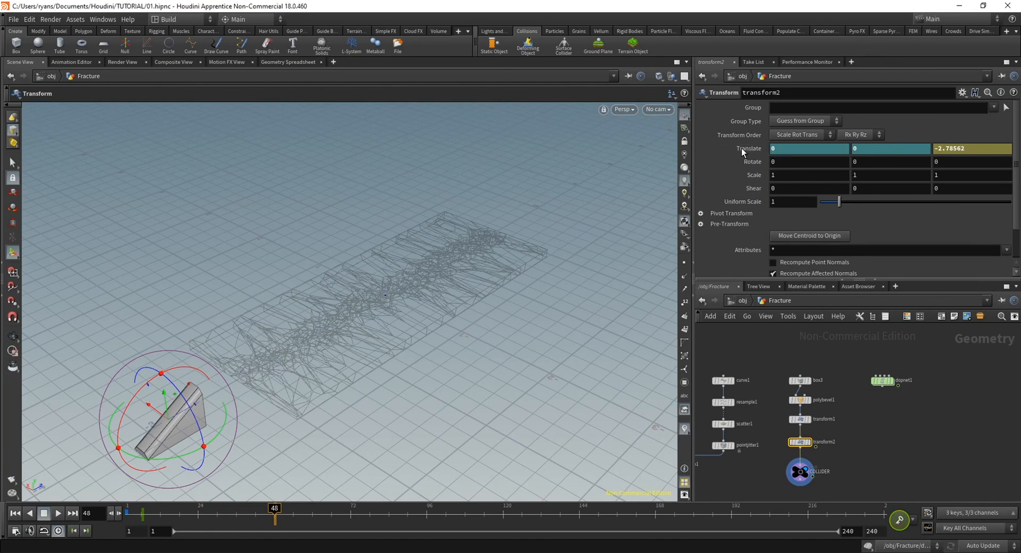
# Play and scrub the wedge's animation from several angles to examine how it travels along the fractured slab
pyautogui.keyDown('alt'); pyautogui.moveTo(282, 374); pyautogui.dragTo(294, 360, button='middle'); pyautogui.keyUp('alt')
pyautogui.scroll(3, 294, 360)
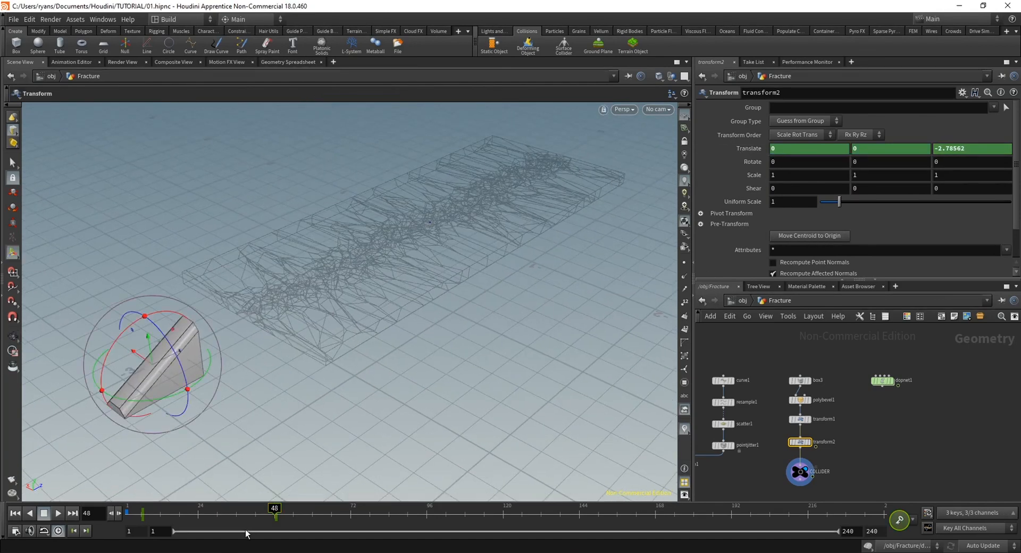
pyautogui.moveTo(242, 515); pyautogui.dragTo(126, 516)
pyautogui.click(59, 514)
pyautogui.click(59, 514)
pyautogui.keyDown('alt'); pyautogui.moveTo(475, 196); pyautogui.dragTo(421, 316); pyautogui.keyUp('alt')
pyautogui.moveTo(266, 516); pyautogui.dragTo(126, 516)
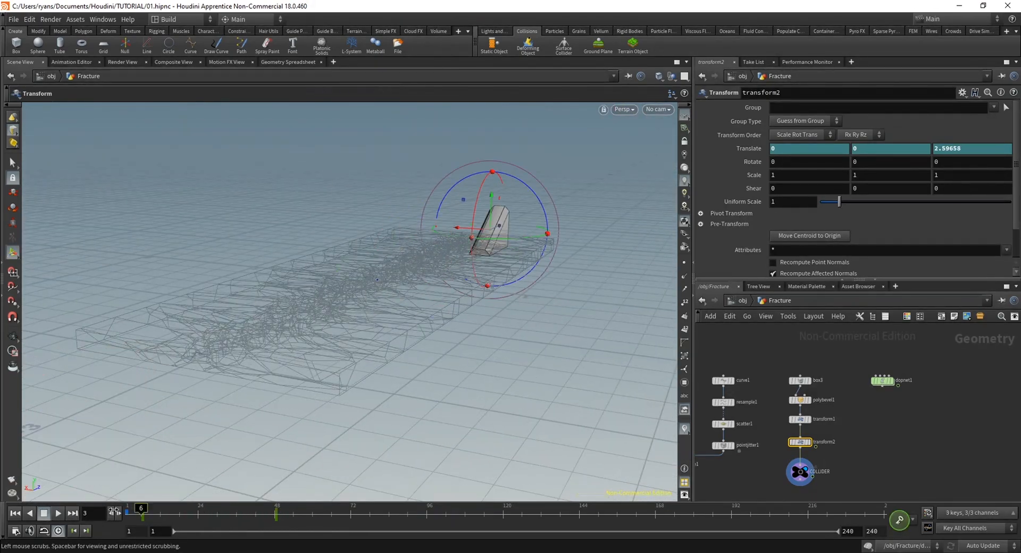
pyautogui.keyDown('alt'); pyautogui.moveTo(420, 218); pyautogui.dragTo(506, 282); pyautogui.keyUp('alt')
pyautogui.keyDown('alt'); pyautogui.moveTo(505, 283); pyautogui.dragTo(497, 351, button='right'); pyautogui.keyUp('alt')
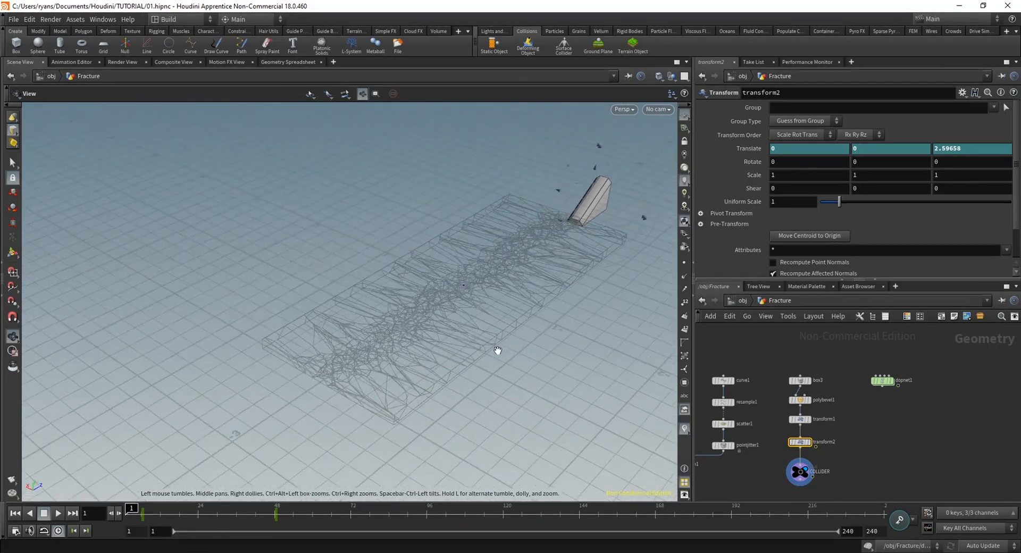
pyautogui.keyDown('alt'); pyautogui.moveTo(497, 351); pyautogui.dragTo(480, 343); pyautogui.keyUp('alt')
pyautogui.moveTo(232, 516); pyautogui.dragTo(130, 519)
pyautogui.click(58, 514)
pyautogui.click(45, 516)
pyautogui.moveTo(206, 517); pyautogui.dragTo(71, 513)
pyautogui.moveTo(458, 367)
pyautogui.keyDown('alt'); pyautogui.mouseDown()
pyautogui.moveTo(443, 334)
pyautogui.moveTo(369, 340)
pyautogui.moveTo(406, 344)
pyautogui.moveTo(392, 372)
pyautogui.moveTo(452, 360)
pyautogui.mouseUp(); pyautogui.keyUp('alt')
pyautogui.keyDown('alt'); pyautogui.moveTo(451, 360); pyautogui.dragTo(476, 372, button='right'); pyautogui.keyUp('alt')
pyautogui.keyDown('alt'); pyautogui.moveTo(477, 372); pyautogui.dragTo(475, 355, button='middle'); pyautogui.keyUp('alt')
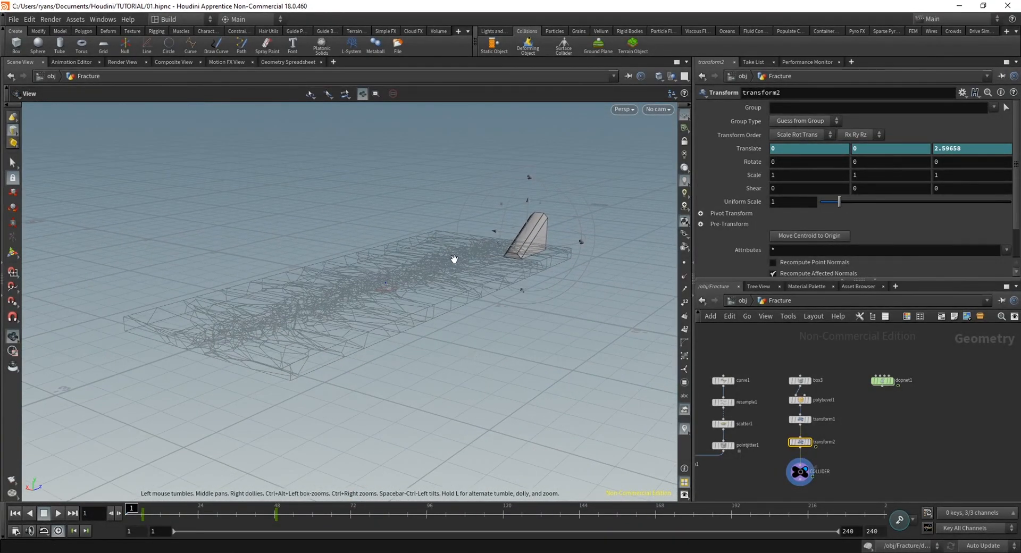
# Open the wedge's Translate channels in the Animation Editor and place its window clear of the screen's upper edge
pyautogui.press('Return')
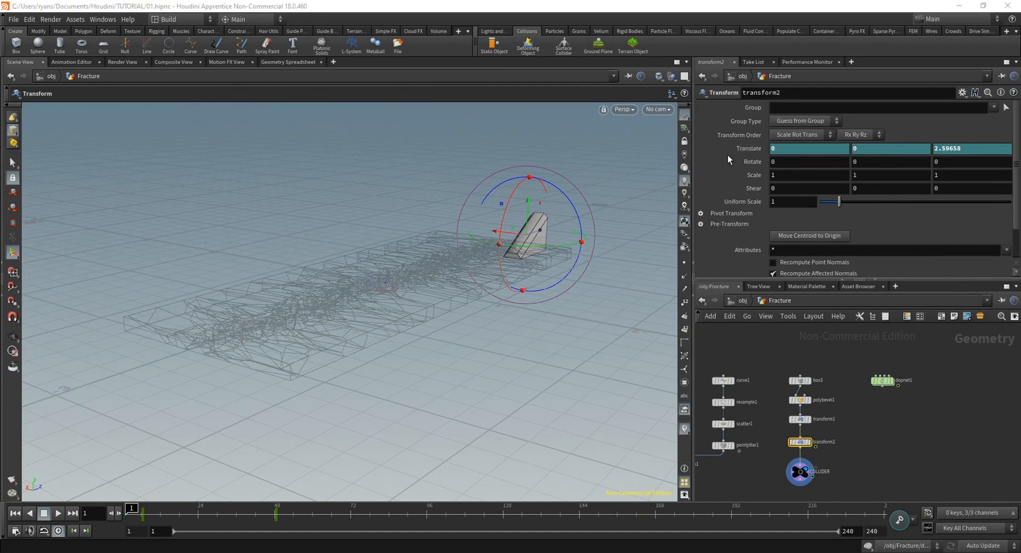
pyautogui.keyDown('shift'); pyautogui.click(758, 153); pyautogui.keyUp('shift')
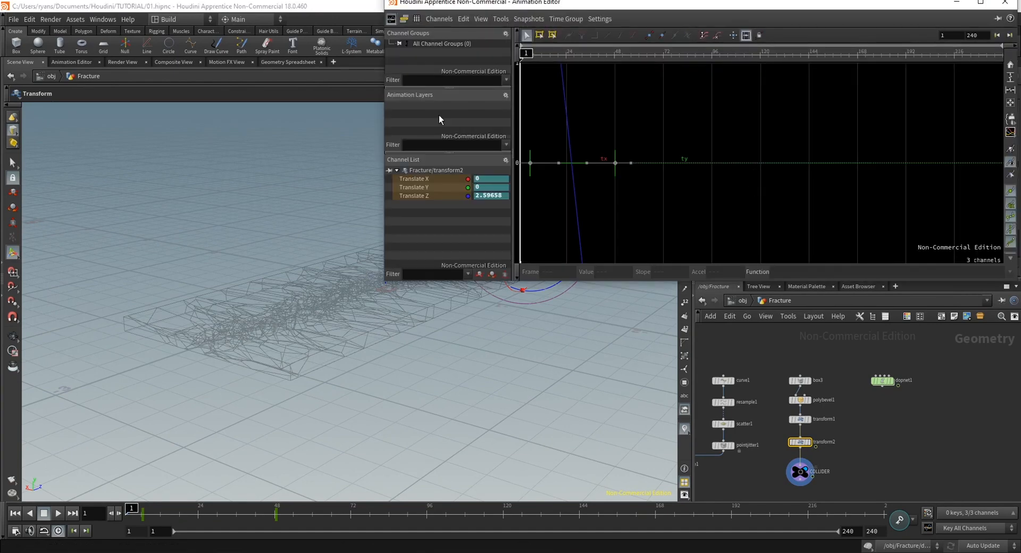
pyautogui.moveTo(614, 9); pyautogui.dragTo(460, 84)
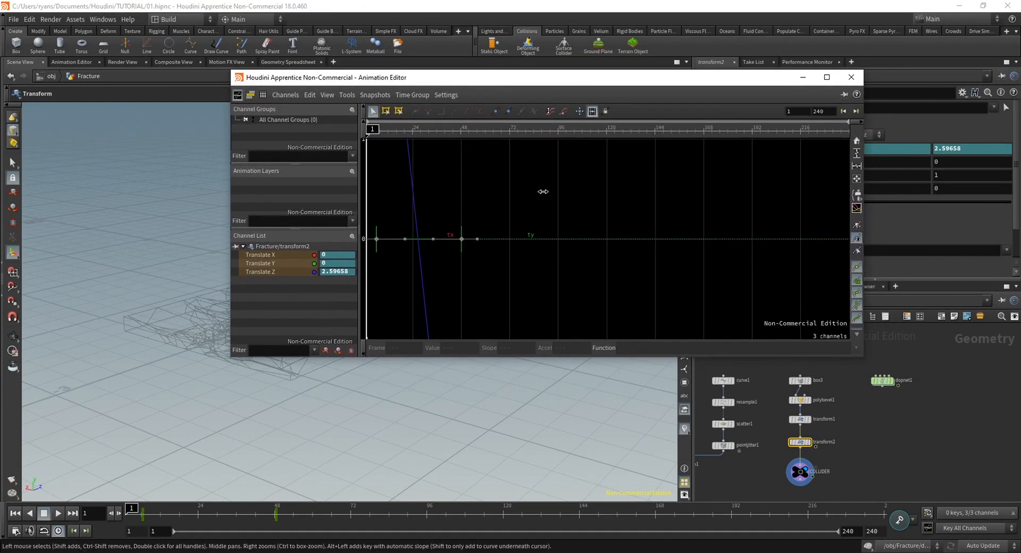
# Frame the wedge's Translate curves, select all their keyframes and make the interpolation between them linear
pyautogui.rightClick(618, 278)
pyautogui.click(615, 78)
pyautogui.hotkey('space', 'h')
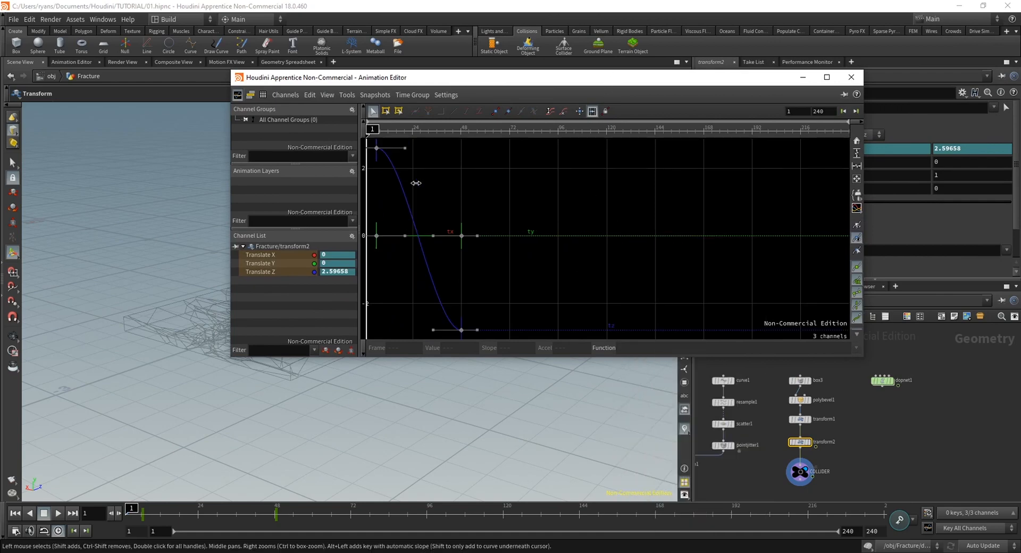
pyautogui.hotkey('ctrl', 'a')
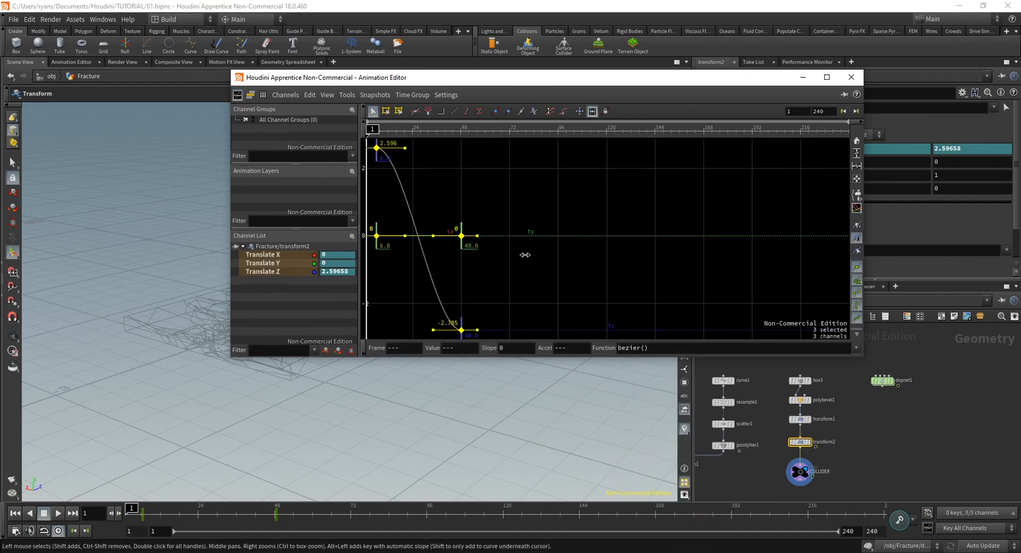
pyautogui.click(453, 112)
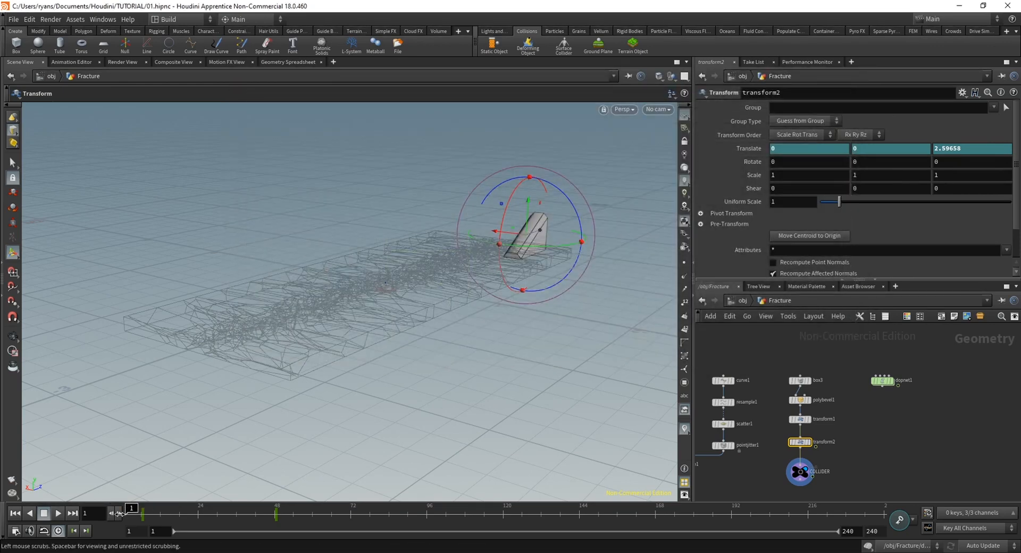
# Play and scrub the wedge's animation from frame 1 to examine its speed along the slab
pyautogui.moveTo(133, 511); pyautogui.dragTo(66, 518)
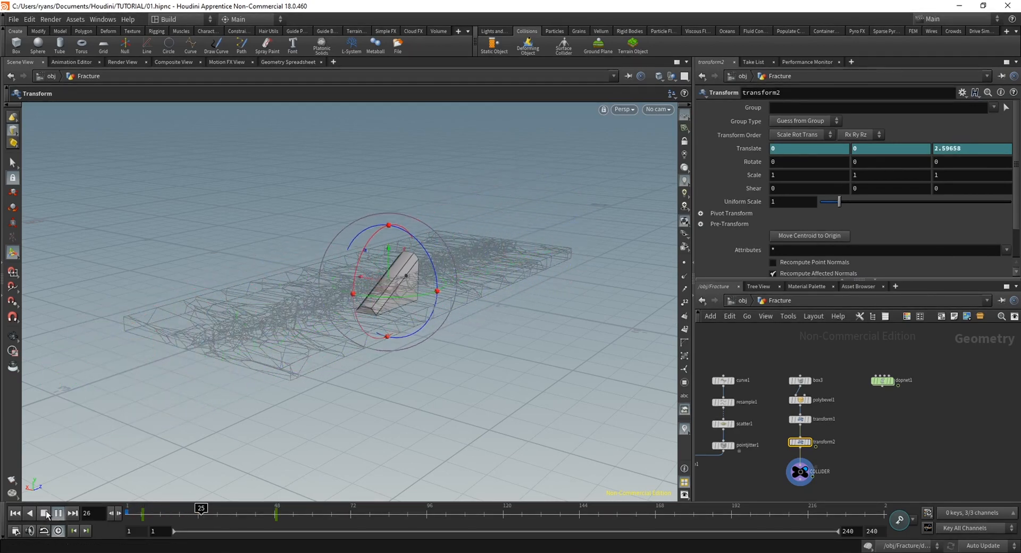
pyautogui.moveTo(252, 515); pyautogui.dragTo(38, 541)
pyautogui.click(58, 513)
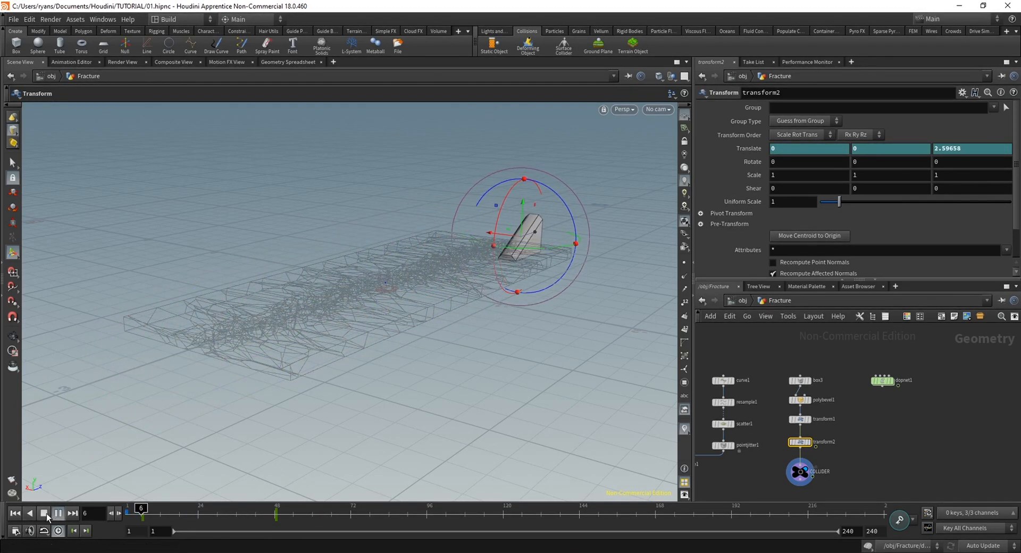
pyautogui.moveTo(174, 512); pyautogui.dragTo(125, 515)
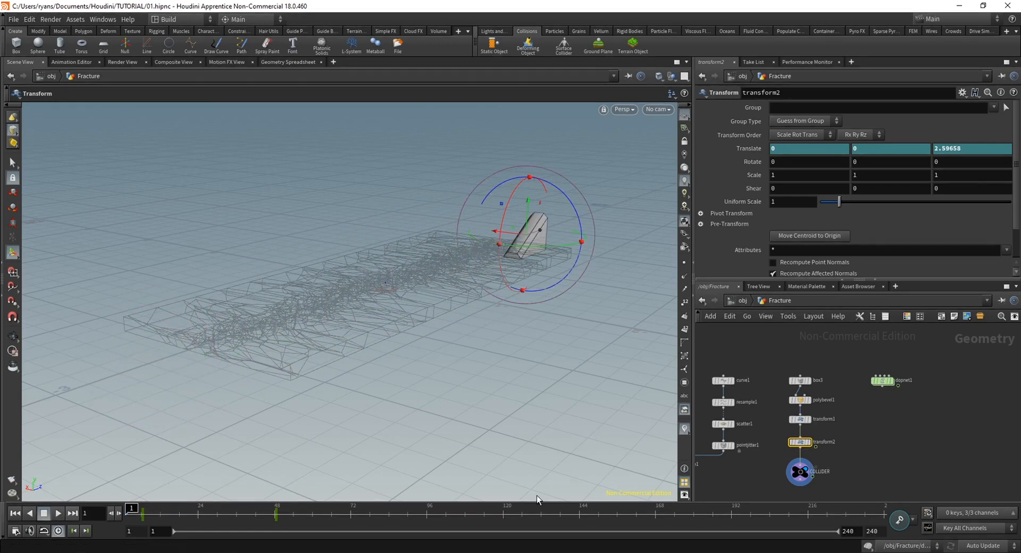
# From the object level, add the wedge geometry at the COLLIDER null to the simulation as a deforming collision object
pyautogui.click(804, 477)
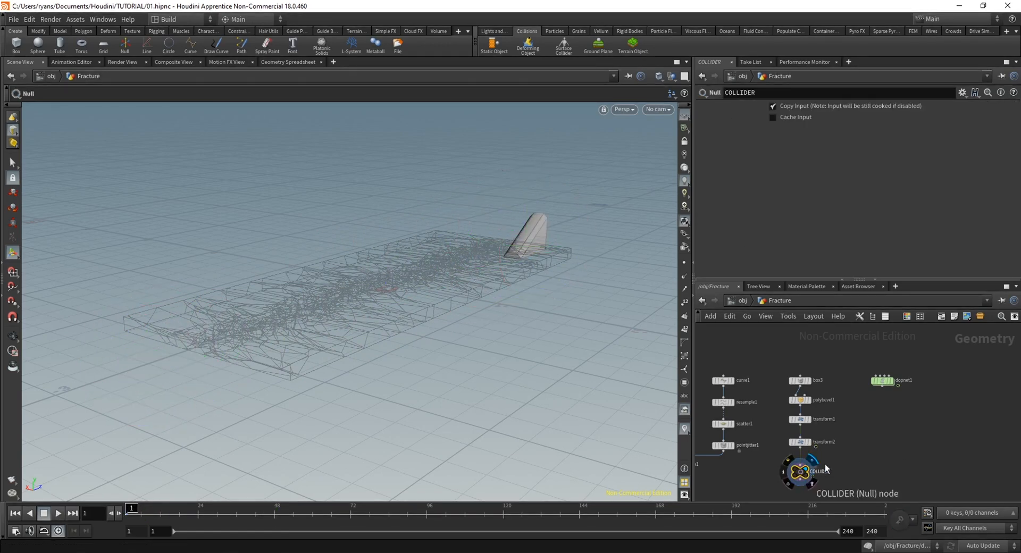
pyautogui.doubleClick(883, 380)
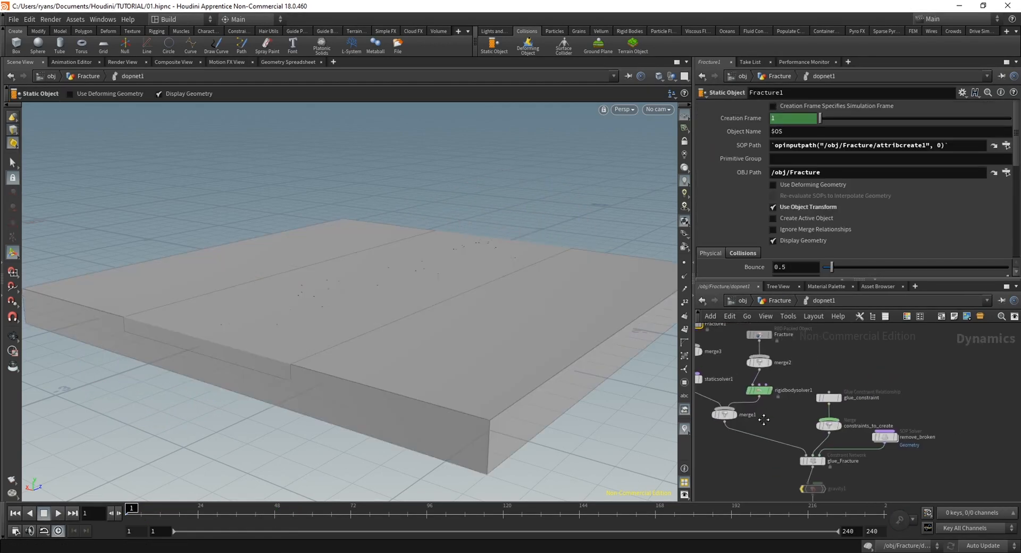
pyautogui.press('u')
pyautogui.press('u')
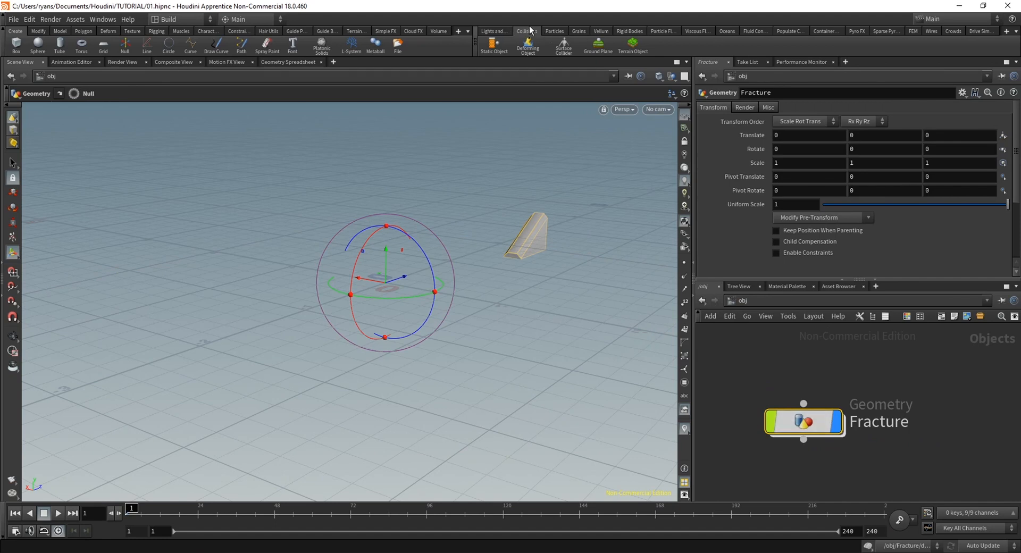
pyautogui.click(564, 48)
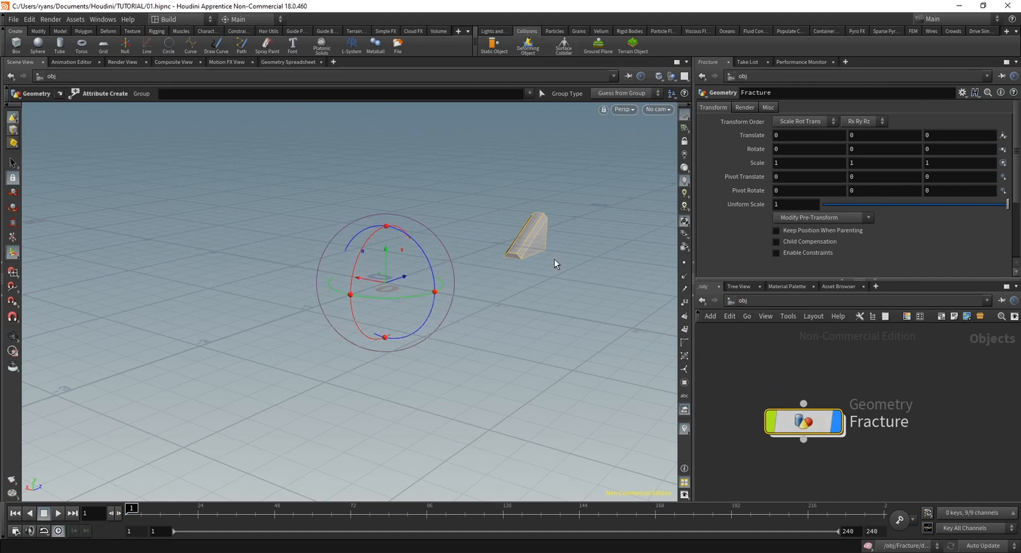
# Enter dopnet1 inside the Fracture object and play the simulation with the wedge collider to examine the impact
pyautogui.doubleClick(807, 423)
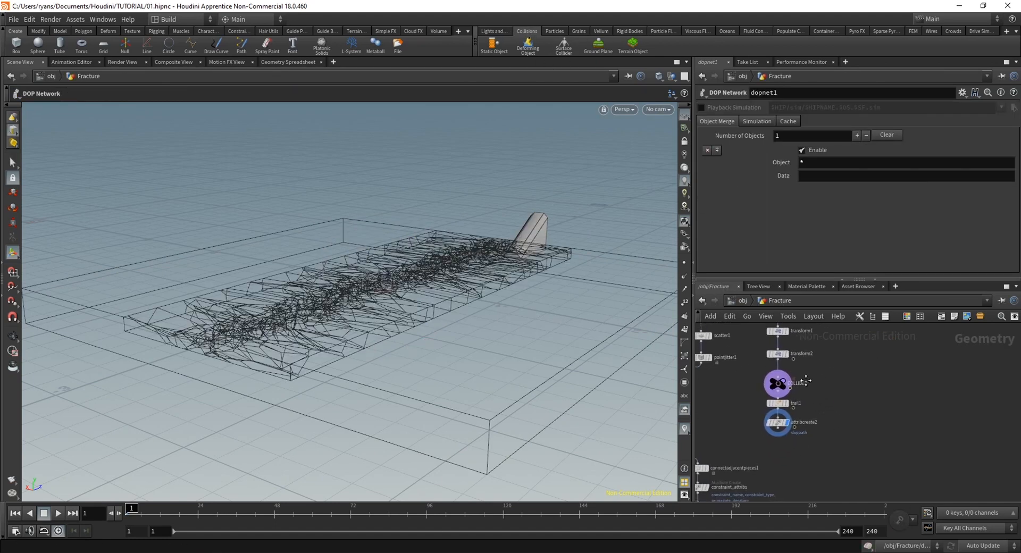
pyautogui.doubleClick(817, 340)
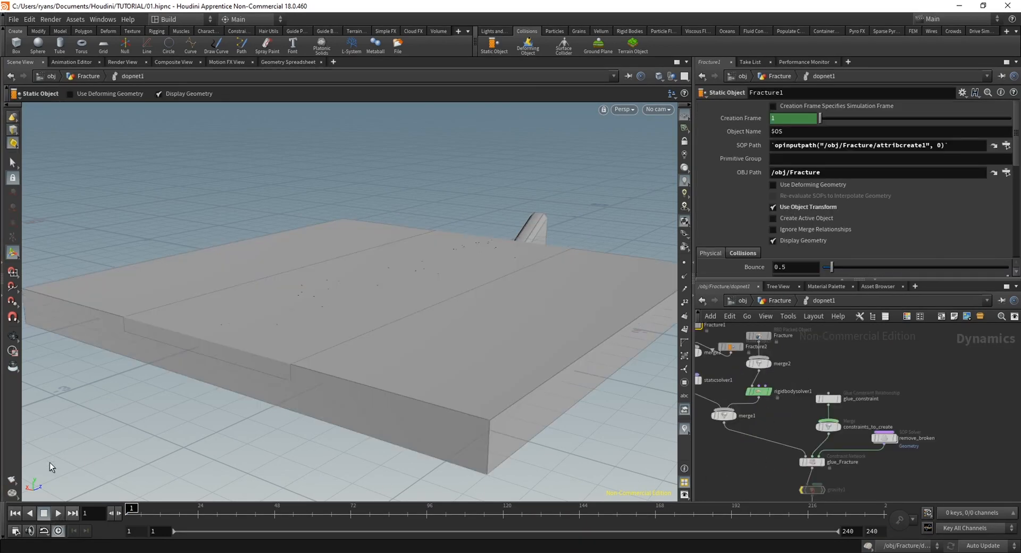
pyautogui.moveTo(211, 516); pyautogui.dragTo(135, 521)
pyautogui.click(42, 515)
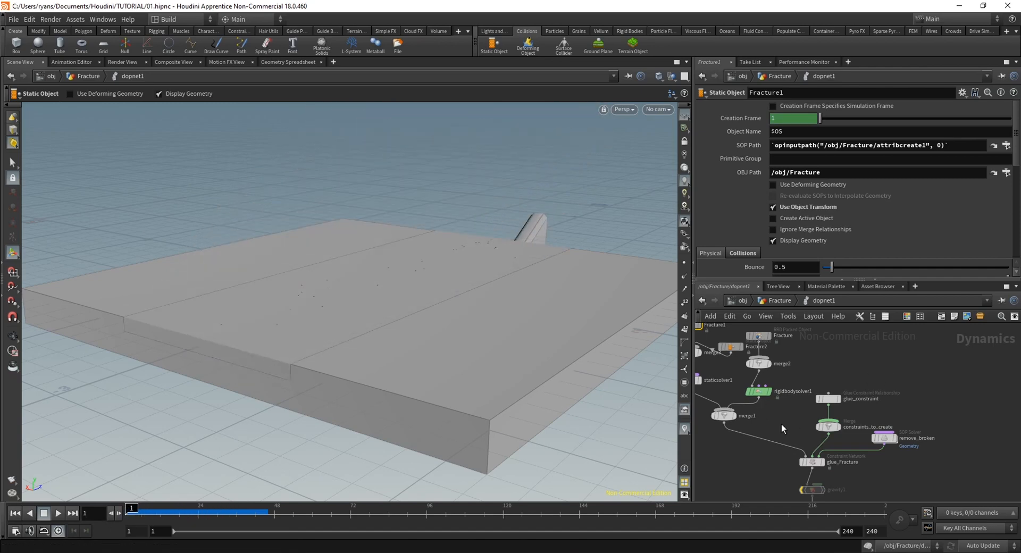
# Arrange the Fracture1 and Fracture2 static object nodes side by side above merge3
pyautogui.moveTo(782, 425); pyautogui.dragTo(864, 508, button='middle')
pyautogui.moveTo(775, 410); pyautogui.dragTo(725, 400)
pyautogui.moveTo(816, 432); pyautogui.dragTo(798, 401)
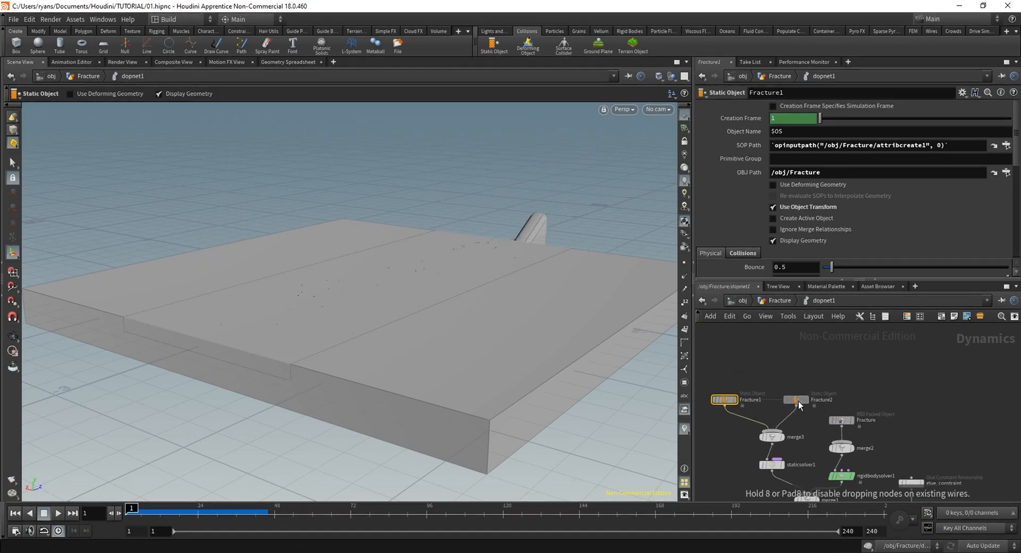
# Set the Strength of the glue_constraint node to 10
pyautogui.moveTo(863, 497); pyautogui.dragTo(719, 403, button='middle')
pyautogui.moveTo(798, 449); pyautogui.dragTo(871, 441, button='middle')
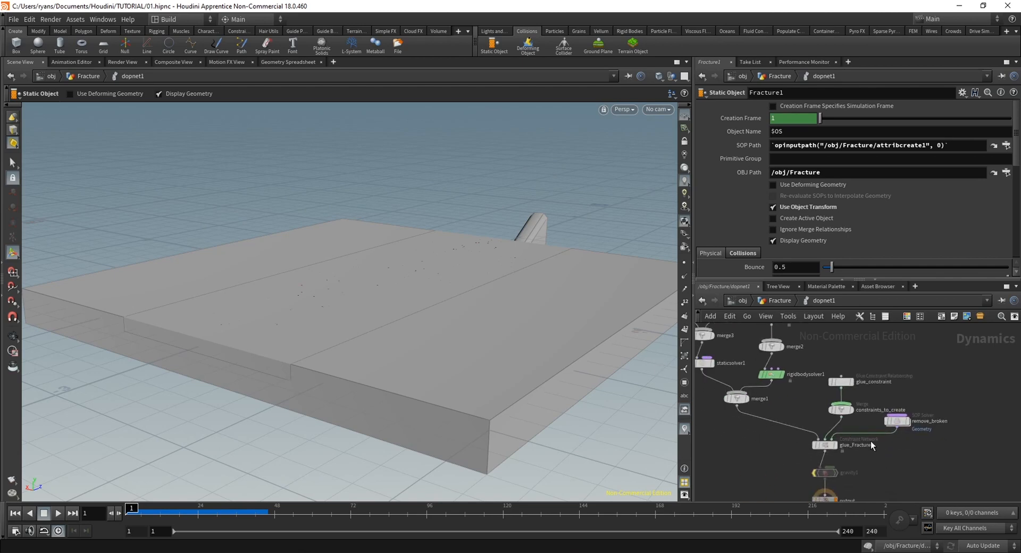
pyautogui.moveTo(846, 357); pyautogui.dragTo(851, 367, button='right')
pyautogui.click(840, 384)
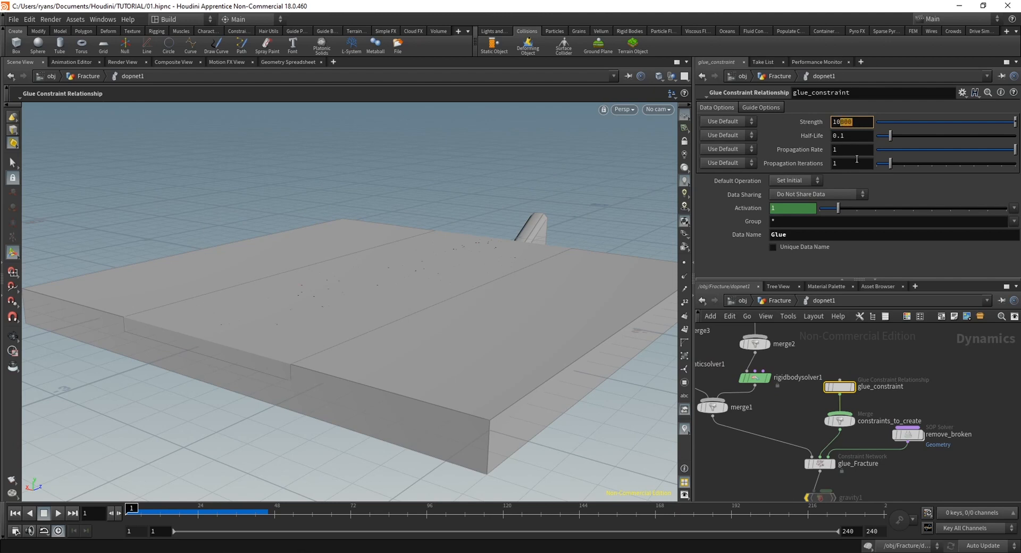
# Play and scrub the simulation with the weaker glue to examine how the slab breaks, and return to frame 1
pyautogui.click(53, 512)
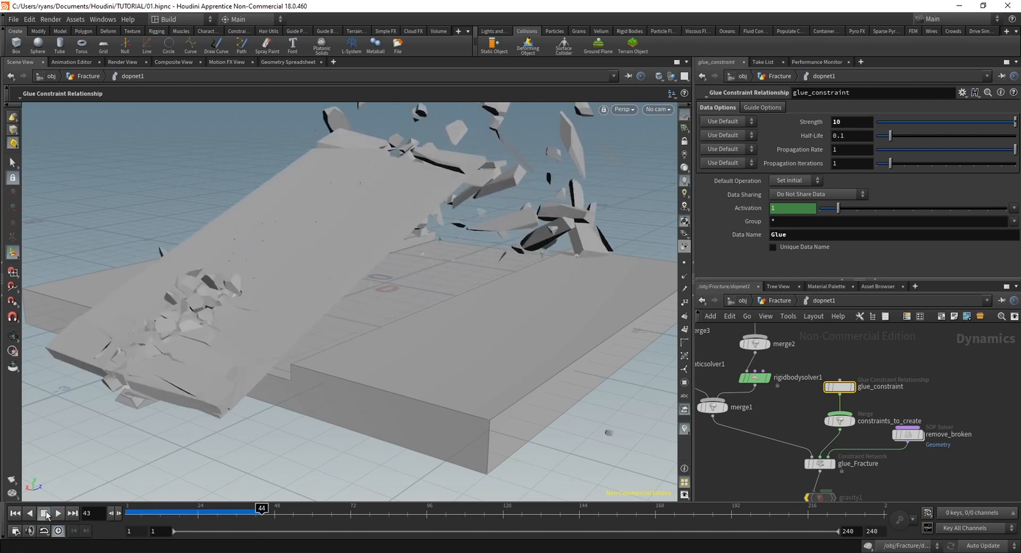
pyautogui.click(47, 515)
pyautogui.moveTo(179, 513)
pyautogui.mouseDown()
pyautogui.moveTo(132, 513)
pyautogui.moveTo(242, 514)
pyautogui.moveTo(139, 516)
pyautogui.moveTo(163, 522)
pyautogui.moveTo(186, 514)
pyautogui.moveTo(137, 515)
pyautogui.moveTo(206, 519)
pyautogui.moveTo(133, 512)
pyautogui.moveTo(192, 515)
pyautogui.mouseUp()
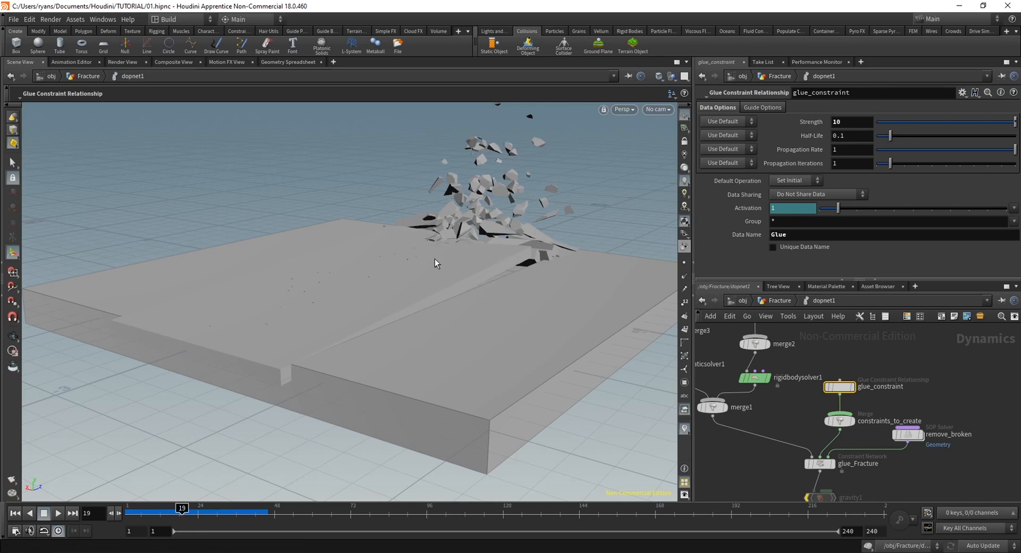
pyautogui.moveTo(183, 513); pyautogui.dragTo(125, 522)
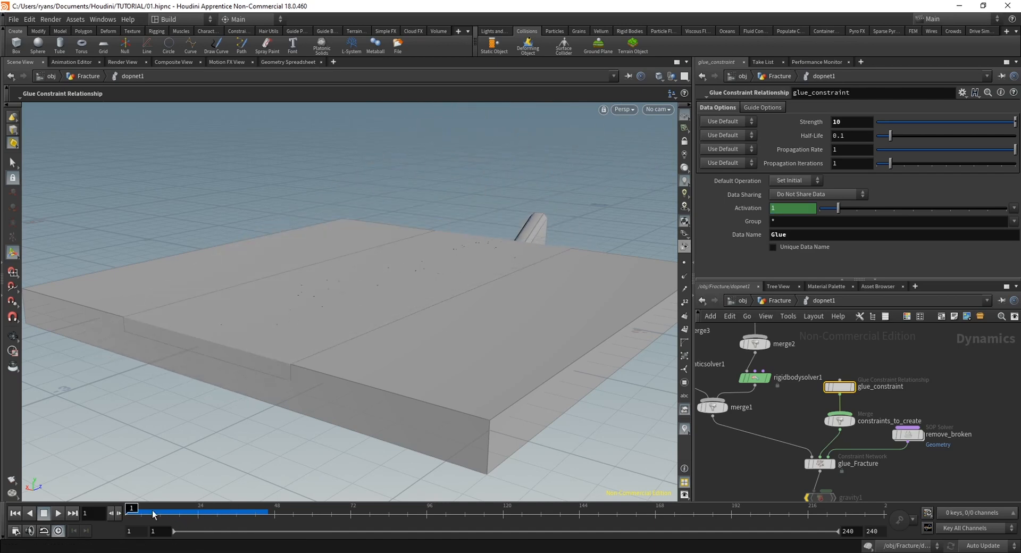
pyautogui.moveTo(140, 522)
pyautogui.mouseDown()
pyautogui.moveTo(203, 522)
pyautogui.moveTo(126, 522)
pyautogui.mouseUp()
# Return to the Fracture geometry network and move dopimport1 down to make room beneath setup_packed_prims
pyautogui.click(780, 301)
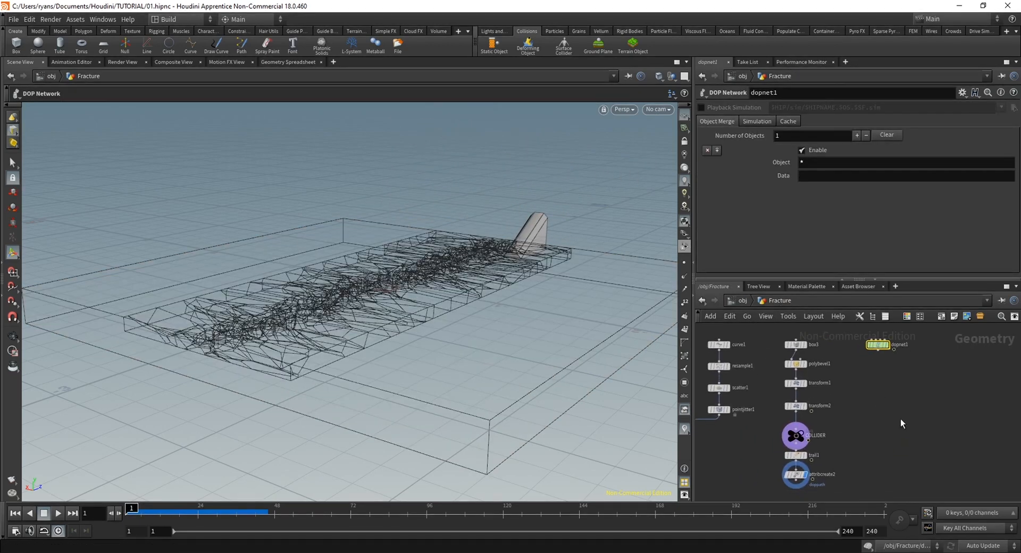
pyautogui.moveTo(971, 370); pyautogui.dragTo(897, 424, button='middle')
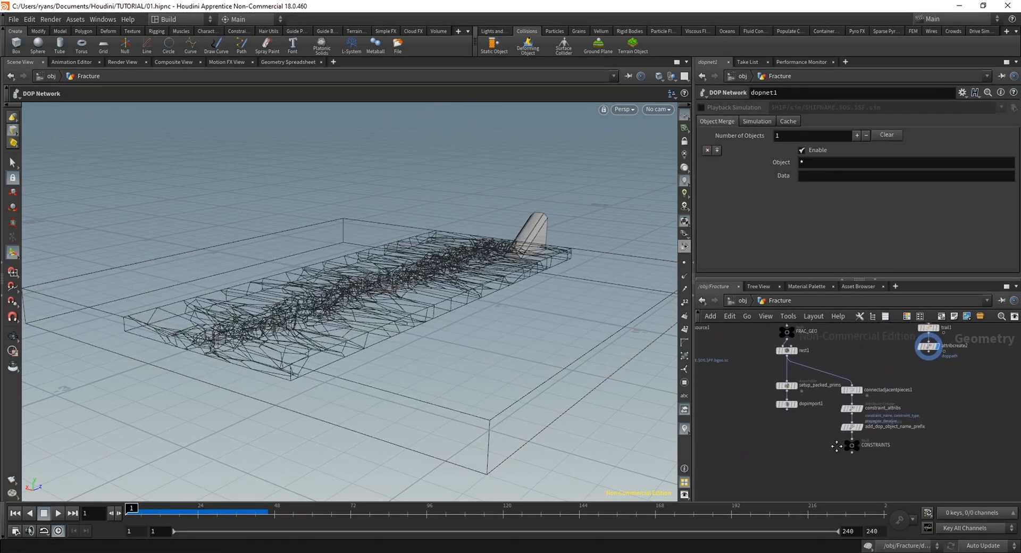
pyautogui.moveTo(790, 408); pyautogui.dragTo(788, 462)
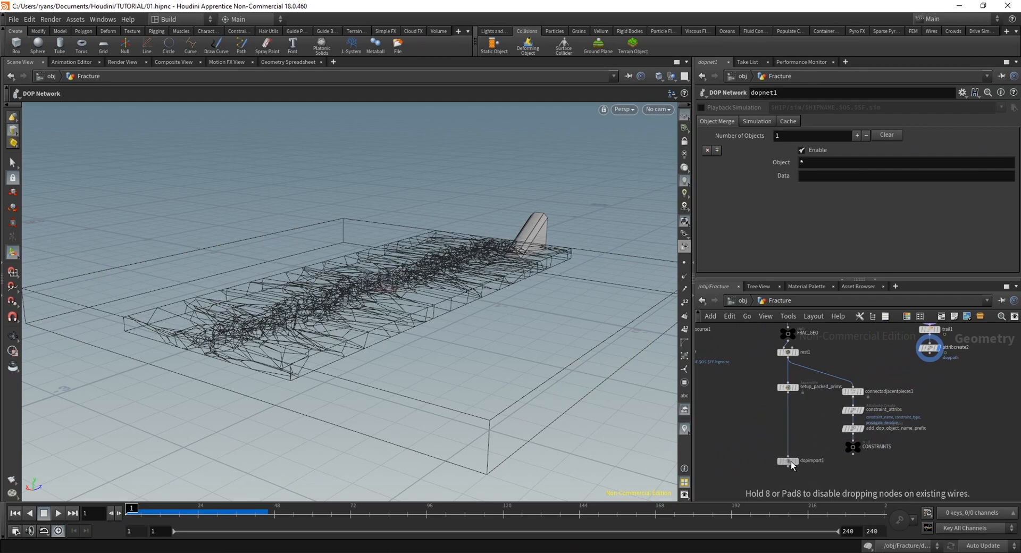
pyautogui.moveTo(810, 412); pyautogui.dragTo(862, 420, button='right')
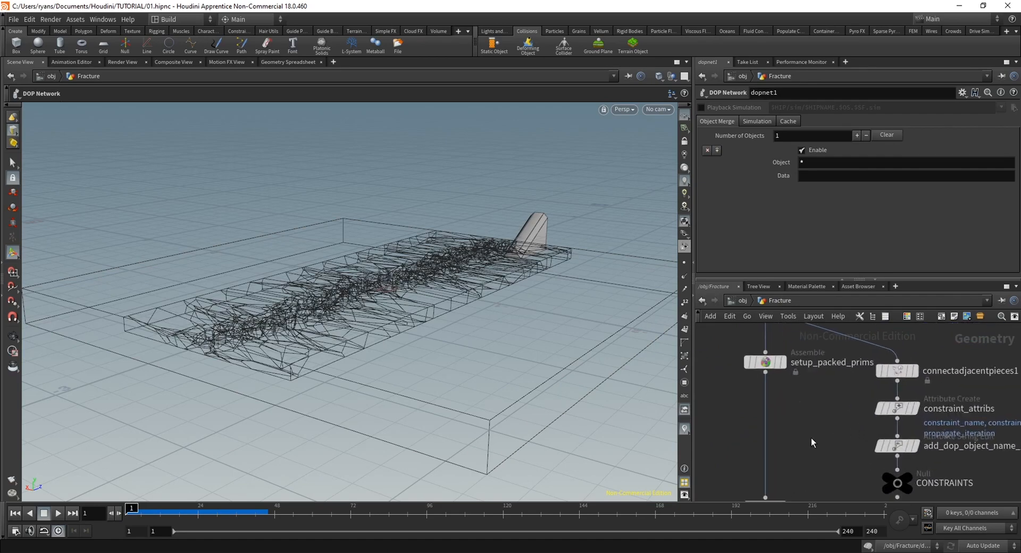
# Add an Attribute Wrangle on the connection between setup_packed_prims and dopimport1
pyautogui.keyDown('alt'); pyautogui.moveTo(434, 274); pyautogui.dragTo(450, 405); pyautogui.keyUp('alt')
pyautogui.moveTo(460, 327); pyautogui.dragTo(392, 392)
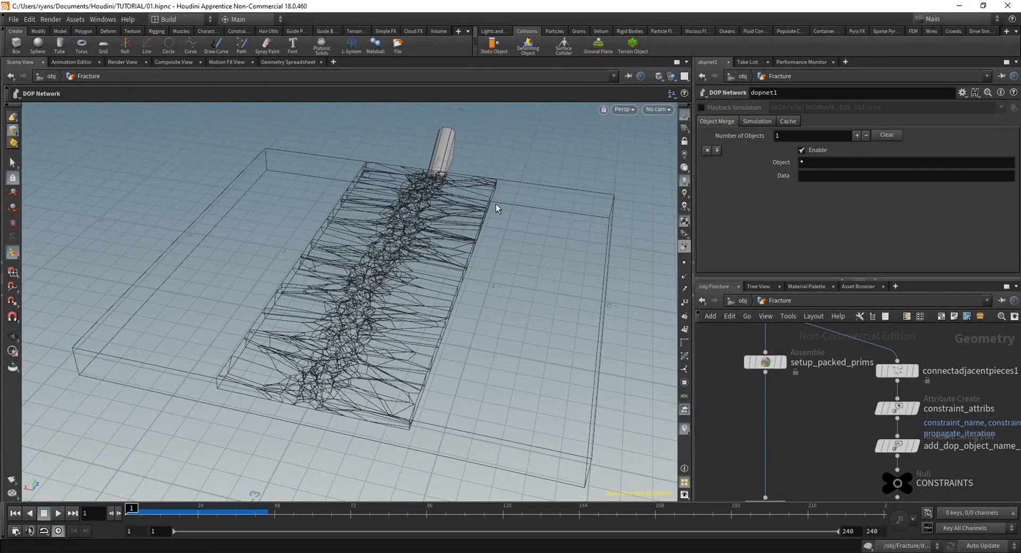
pyautogui.moveTo(794, 413)
pyautogui.mouseDown(button='middle')
pyautogui.moveTo(802, 381)
pyautogui.moveTo(801, 414)
pyautogui.mouseUp(button='middle')
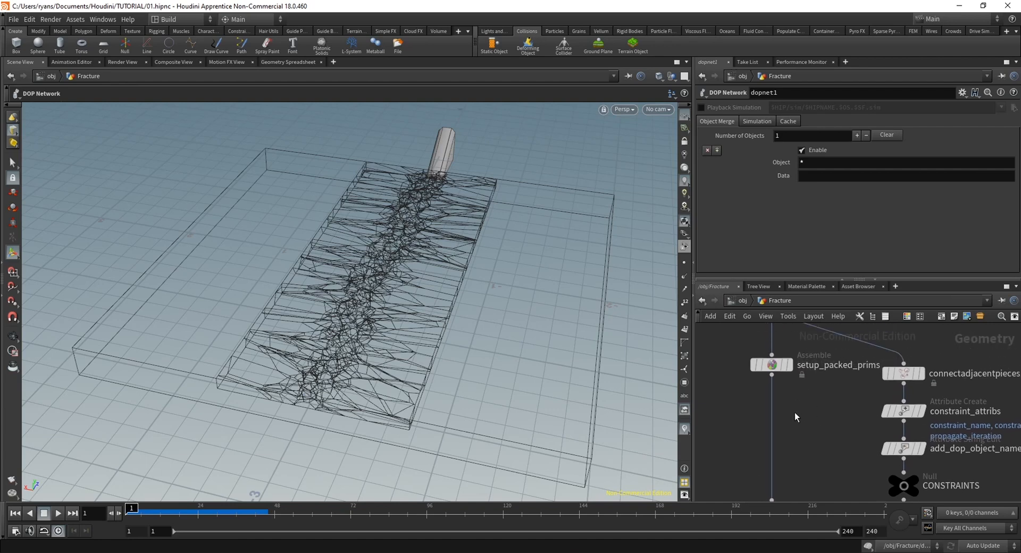
pyautogui.press('Tab')
pyautogui.write('war')
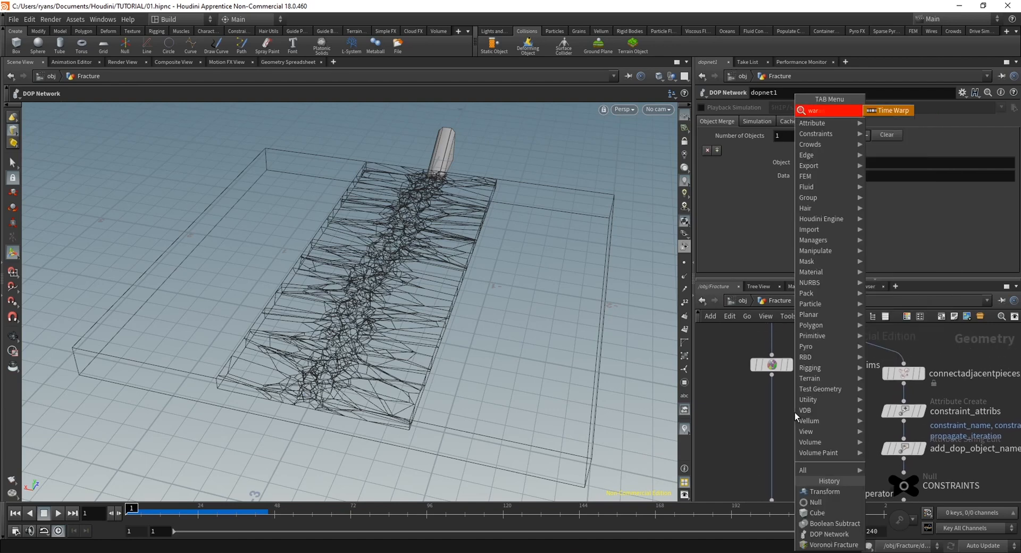
pyautogui.write('an')
pyautogui.press('BackSpace')
pyautogui.press('BackSpace')
pyautogui.press('BackSpace')
pyautogui.press('BackSpace')
pyautogui.write('rangl')
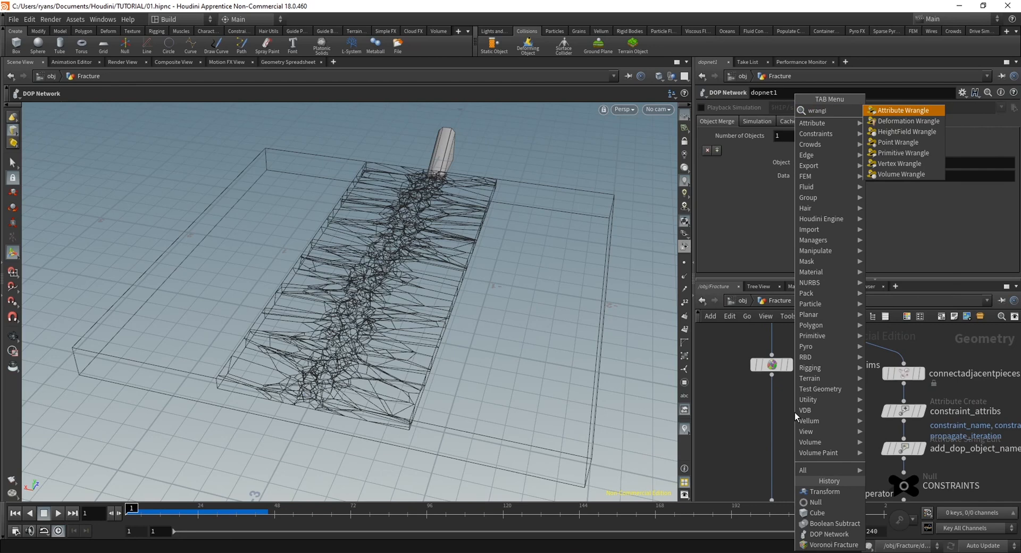
pyautogui.press('Return')
pyautogui.moveTo(811, 424); pyautogui.dragTo(828, 333, button='middle')
pyautogui.moveTo(832, 370); pyautogui.dragTo(831, 447, button='middle')
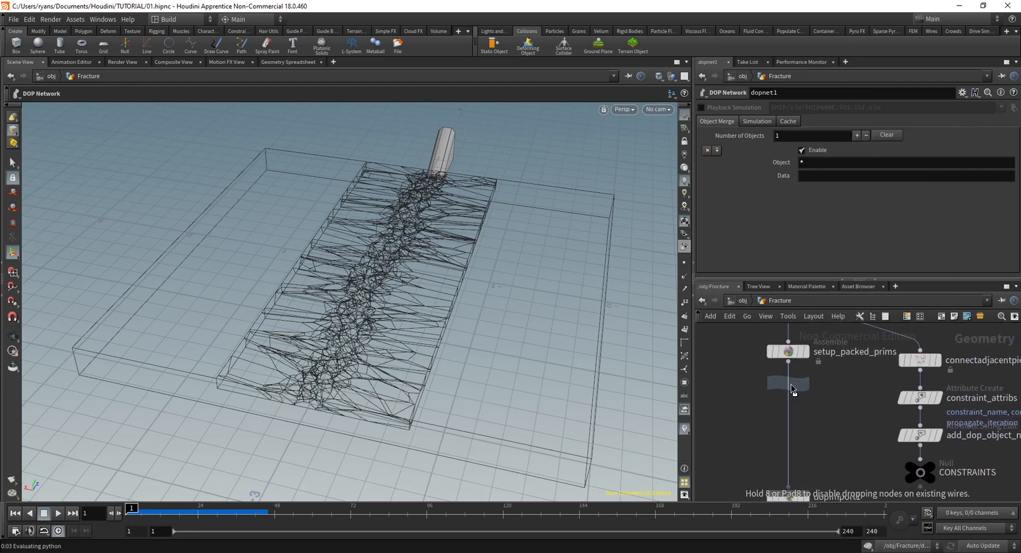
pyautogui.click(796, 396)
# Enter the VEX code i@active=1; in the new Attribute Wrangle, running over points
pyautogui.scroll(-5, 851, 430)
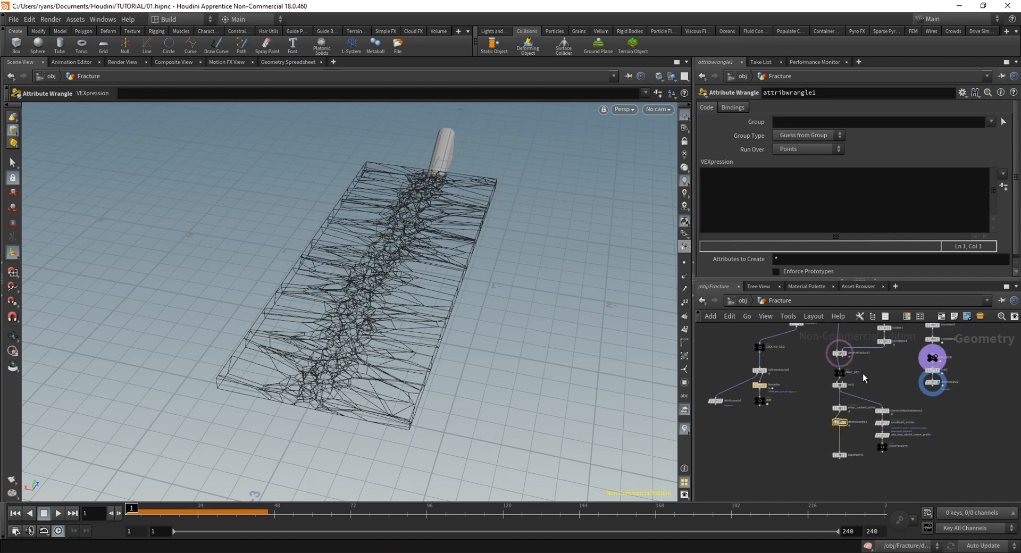
pyautogui.moveTo(852, 456); pyautogui.dragTo(846, 421, button='middle')
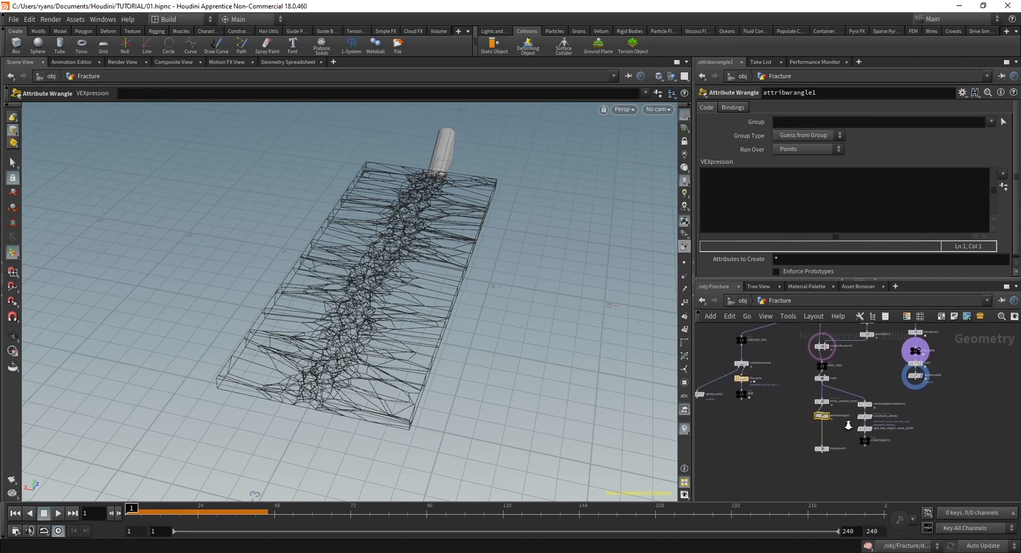
pyautogui.scroll(6, 843, 420)
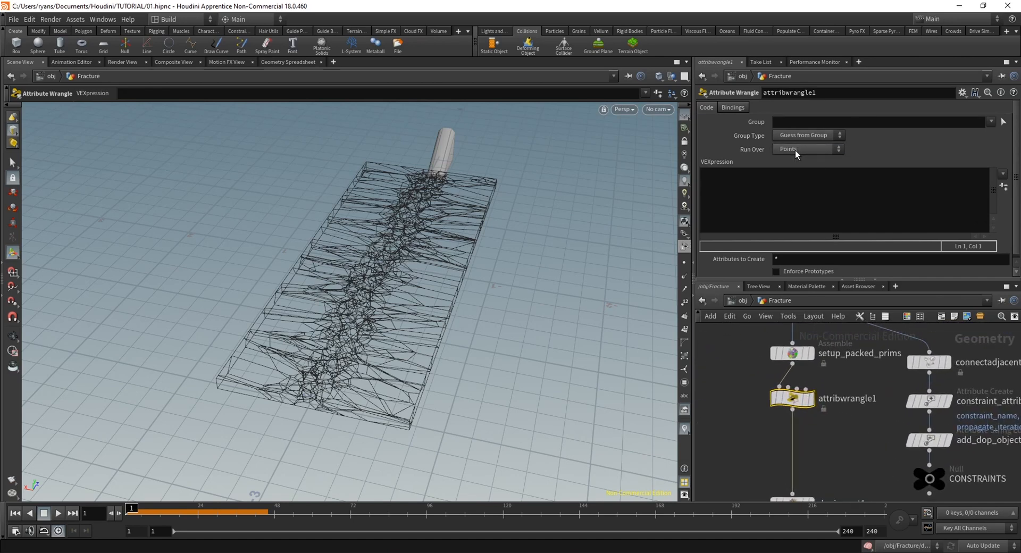
pyautogui.click(730, 187)
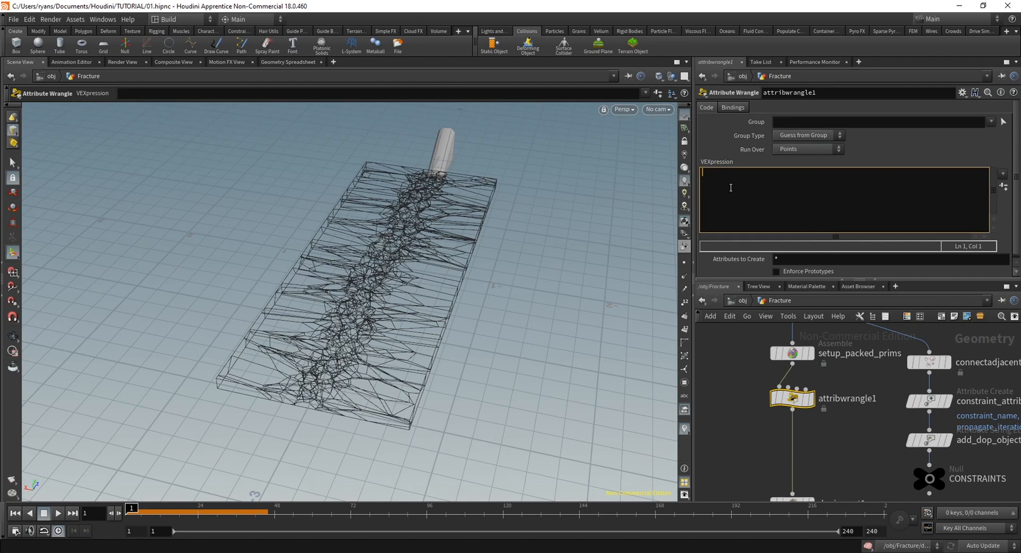
pyautogui.write('i@active=1;')
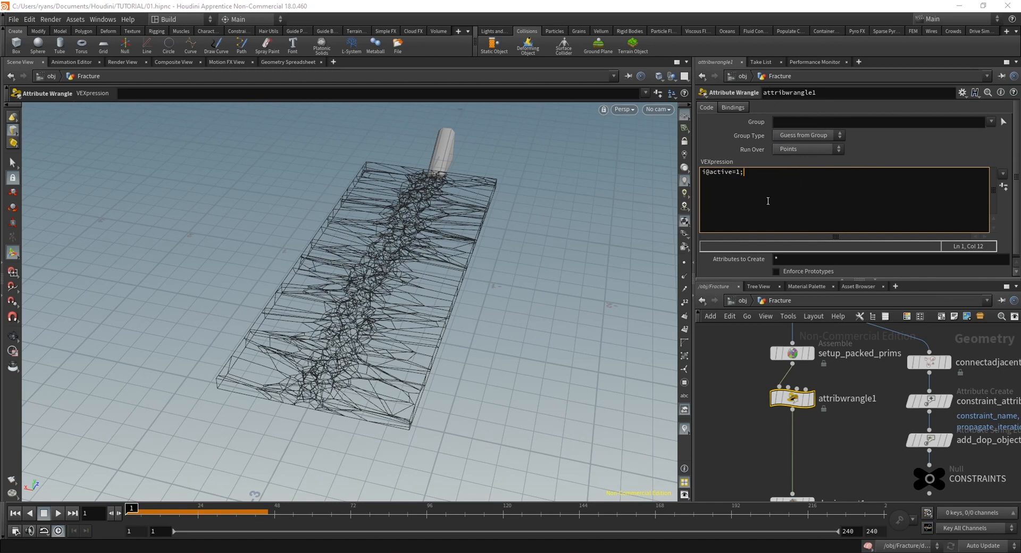
pyautogui.click(736, 403)
pyautogui.moveTo(735, 445)
pyautogui.mouseDown(button='middle')
pyautogui.moveTo(716, 428)
pyautogui.moveTo(719, 437)
pyautogui.mouseUp(button='middle')
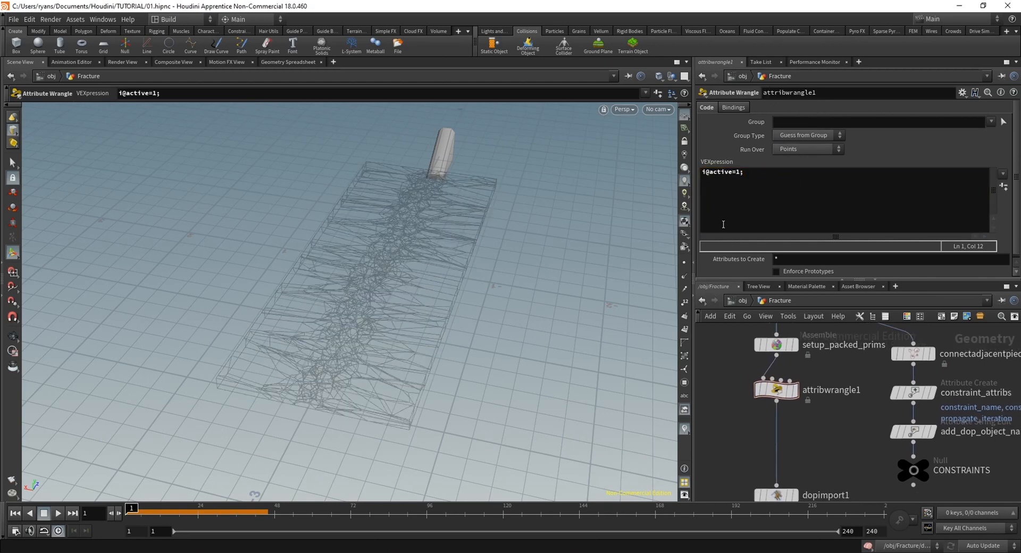
pyautogui.moveTo(748, 173); pyautogui.dragTo(708, 172)
pyautogui.press('Escape')
pyautogui.moveTo(358, 285); pyautogui.dragTo(391, 337)
pyautogui.press('Return')
pyautogui.click(784, 214)
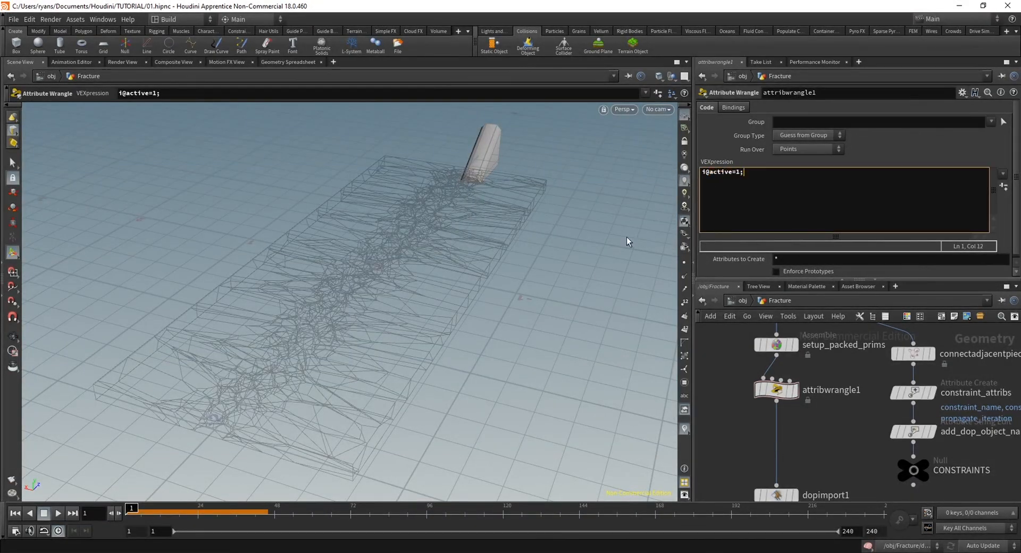
pyautogui.press('Escape')
pyautogui.moveTo(376, 347); pyautogui.dragTo(485, 379)
pyautogui.keyDown('alt'); pyautogui.moveTo(486, 379); pyautogui.dragTo(502, 368, button='middle'); pyautogui.keyUp('alt')
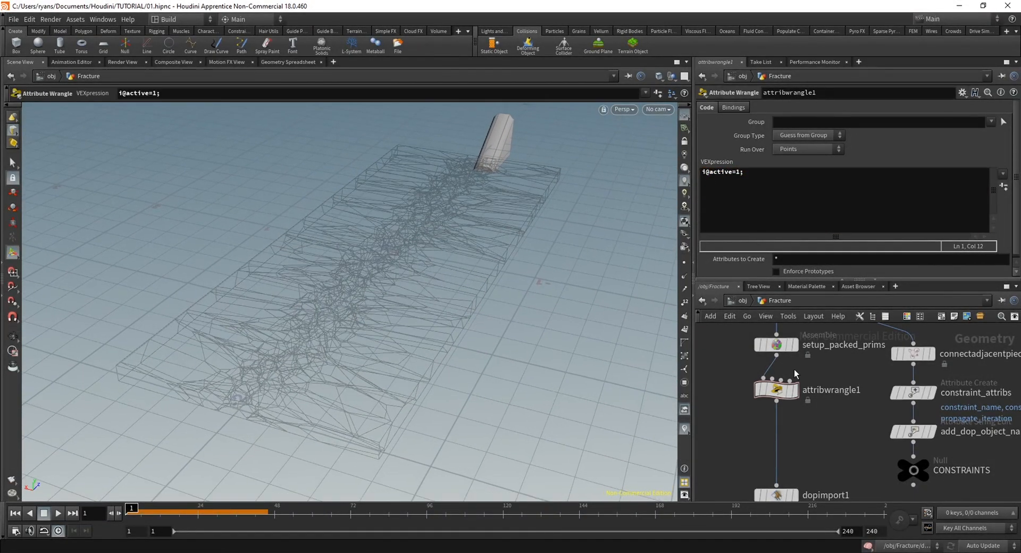
# Insert a Group Create node on the connection between attribwrangle1 and dopimport1
pyautogui.moveTo(804, 419); pyautogui.dragTo(788, 425, button='middle')
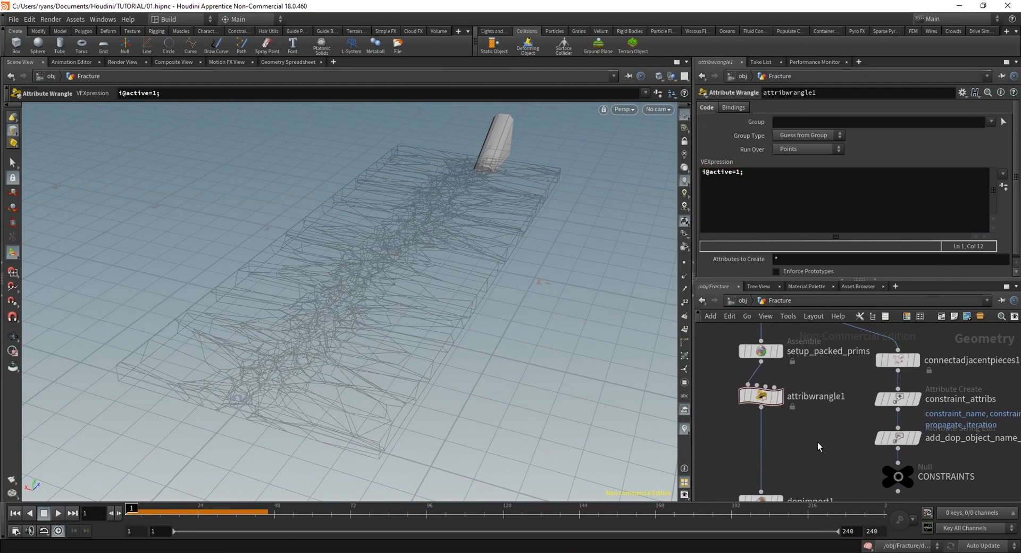
pyautogui.press('Tab')
pyautogui.write('group')
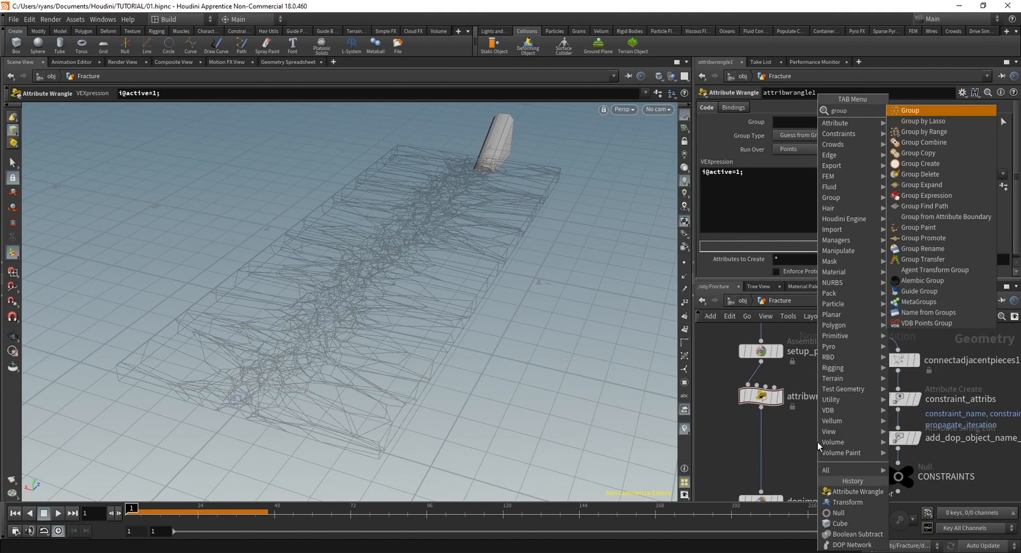
pyautogui.click(958, 163)
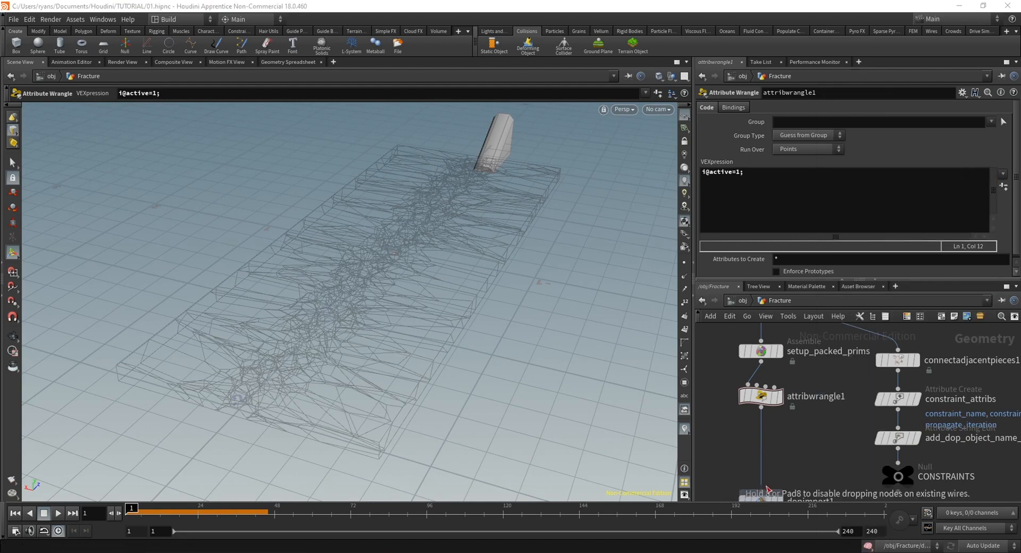
pyautogui.click(761, 438)
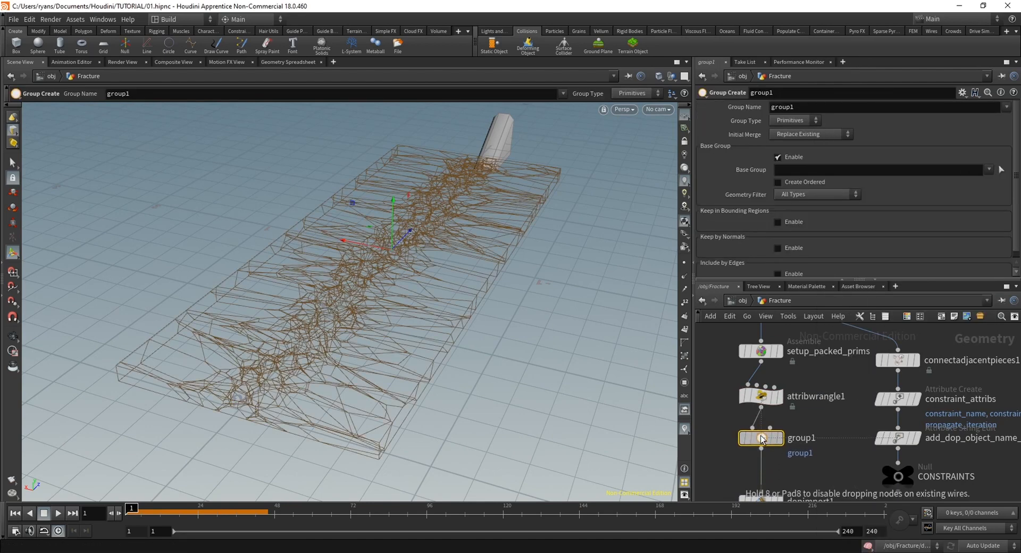
pyautogui.press('Escape')
pyautogui.moveTo(392, 370); pyautogui.dragTo(417, 342)
pyautogui.press('Return')
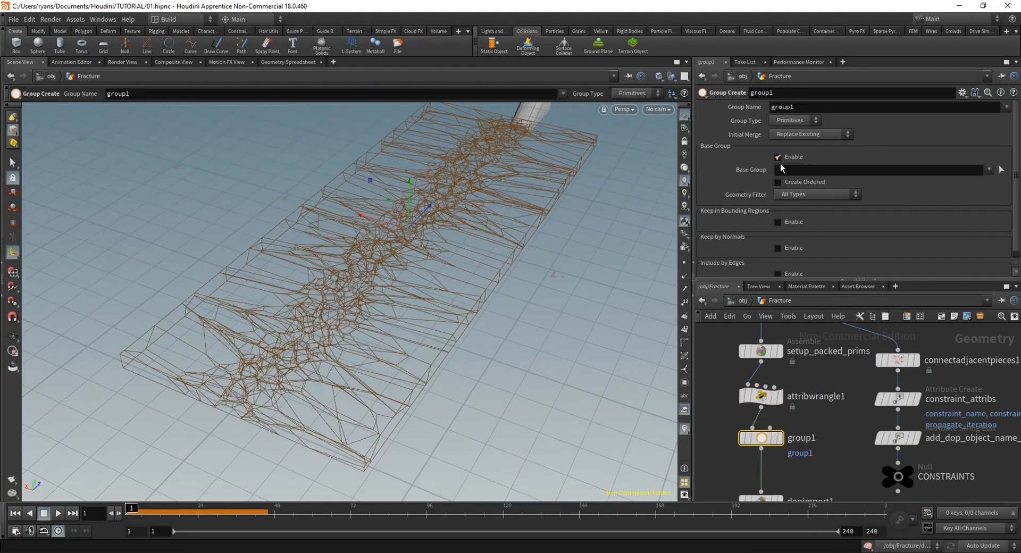
# Turn off the base group in group1 and enable Keep in Bounding Regions using a Bounding Box
pyautogui.click(778, 157)
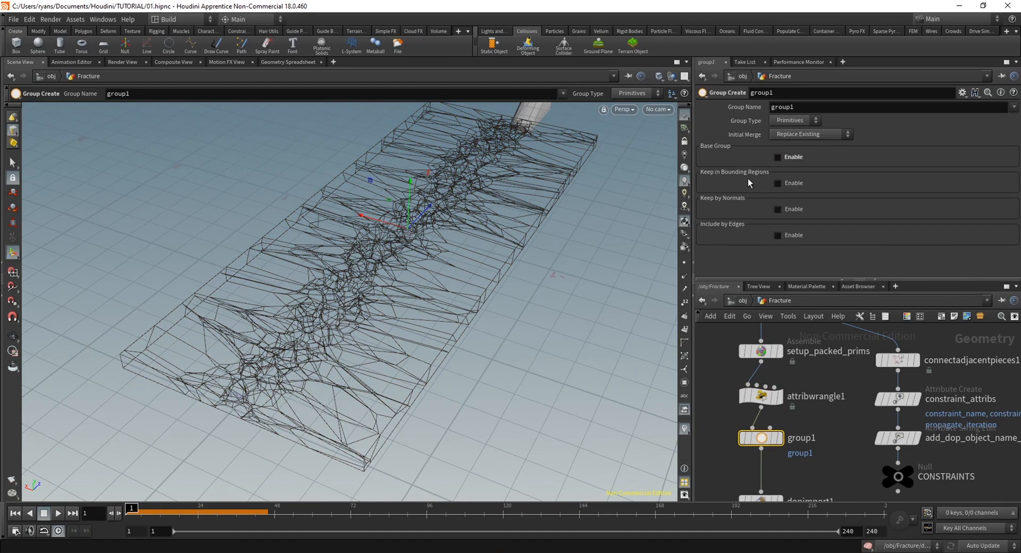
pyautogui.click(777, 183)
pyautogui.press('Escape')
pyautogui.moveTo(466, 342); pyautogui.dragTo(396, 290)
pyautogui.click(829, 196)
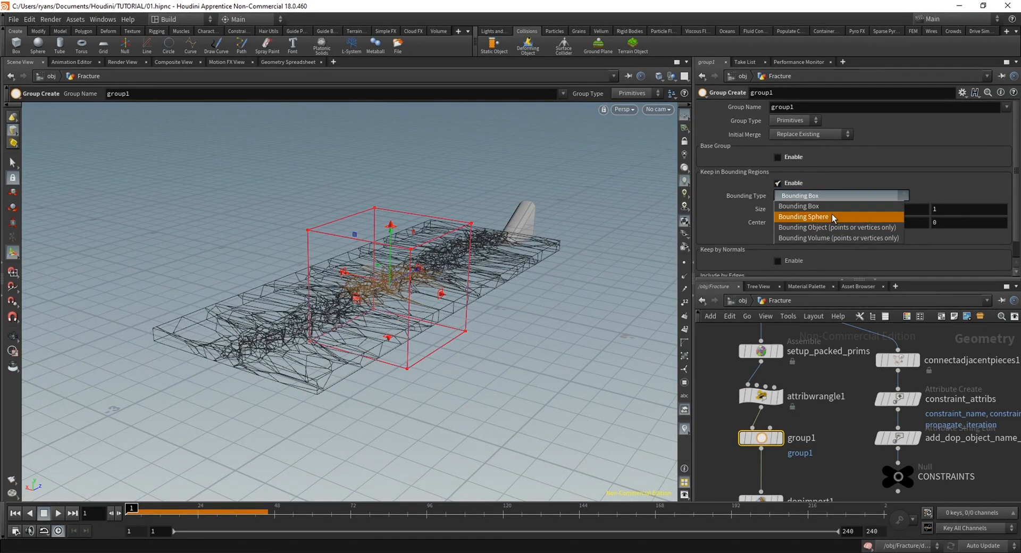
pyautogui.click(846, 198)
pyautogui.moveTo(794, 477); pyautogui.dragTo(812, 438, button='middle')
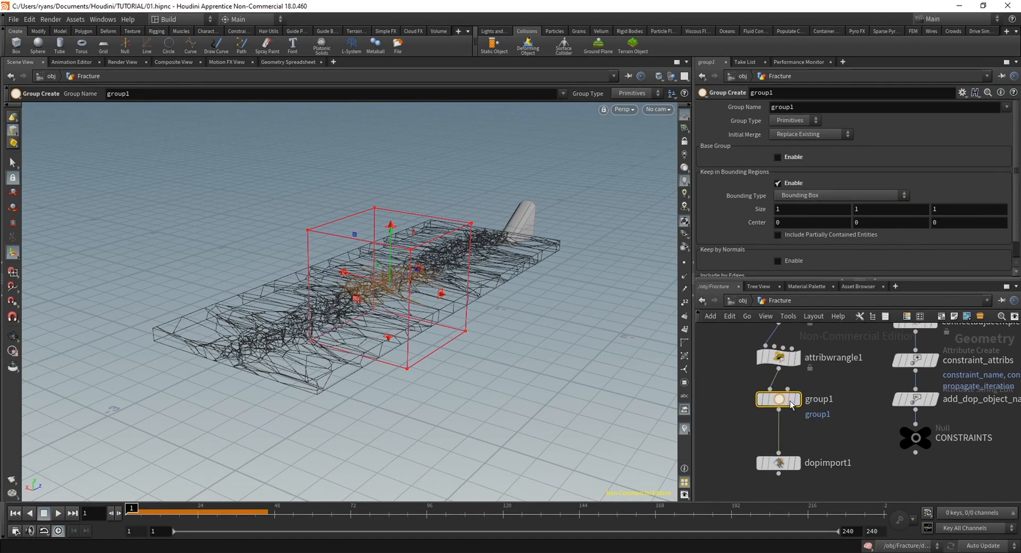
pyautogui.moveTo(785, 401); pyautogui.dragTo(784, 419)
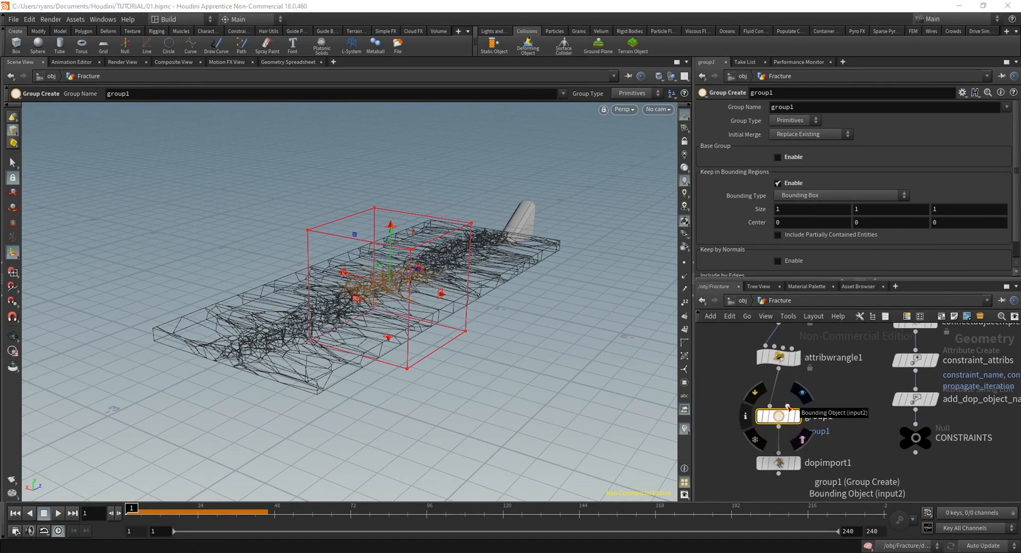
# Set group1's bounding box size to 0.6 in X and 4.5 in Z so it covers the central fracture strip
pyautogui.keyDown('alt'); pyautogui.moveTo(376, 304); pyautogui.dragTo(406, 337); pyautogui.keyUp('alt')
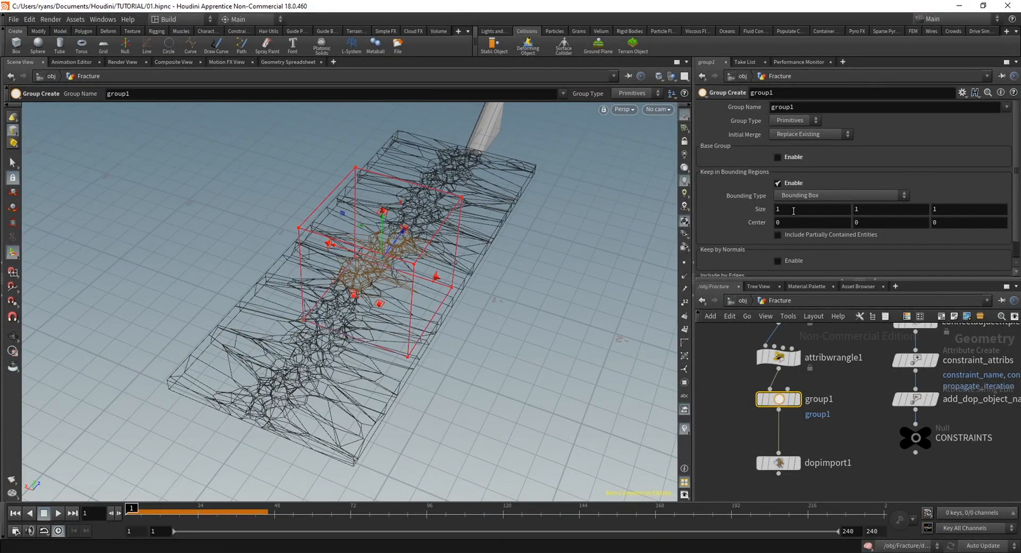
pyautogui.moveTo(815, 209); pyautogui.dragTo(784, 210, button='middle')
pyautogui.keyDown('alt'); pyautogui.moveTo(456, 235); pyautogui.dragTo(620, 266); pyautogui.keyUp('alt')
pyautogui.press('Return')
pyautogui.moveTo(942, 209); pyautogui.dragTo(984, 210, button='middle')
pyautogui.keyDown('alt'); pyautogui.moveTo(261, 313); pyautogui.dragTo(317, 324); pyautogui.keyUp('alt')
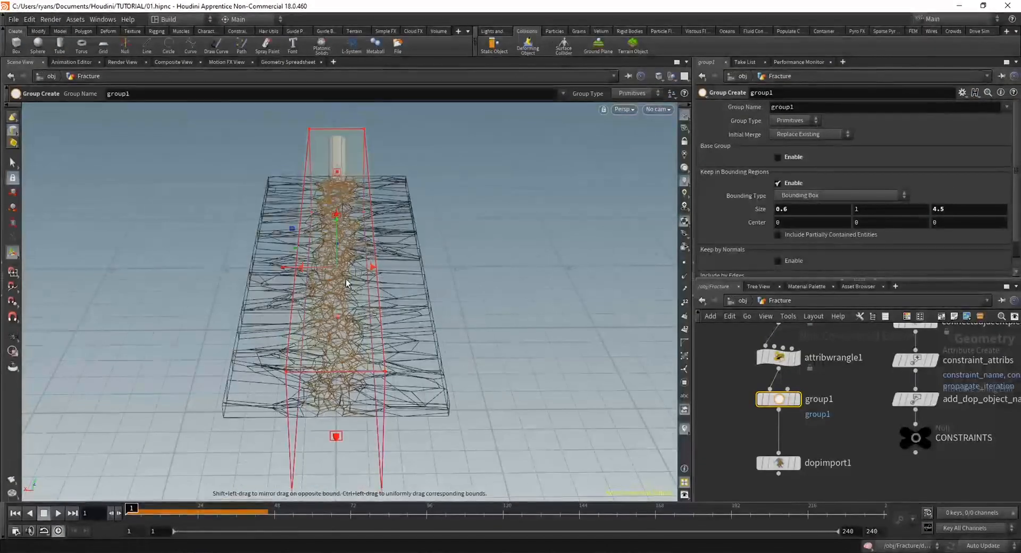
pyautogui.keyDown('alt'); pyautogui.moveTo(322, 284); pyautogui.dragTo(397, 290); pyautogui.keyUp('alt')
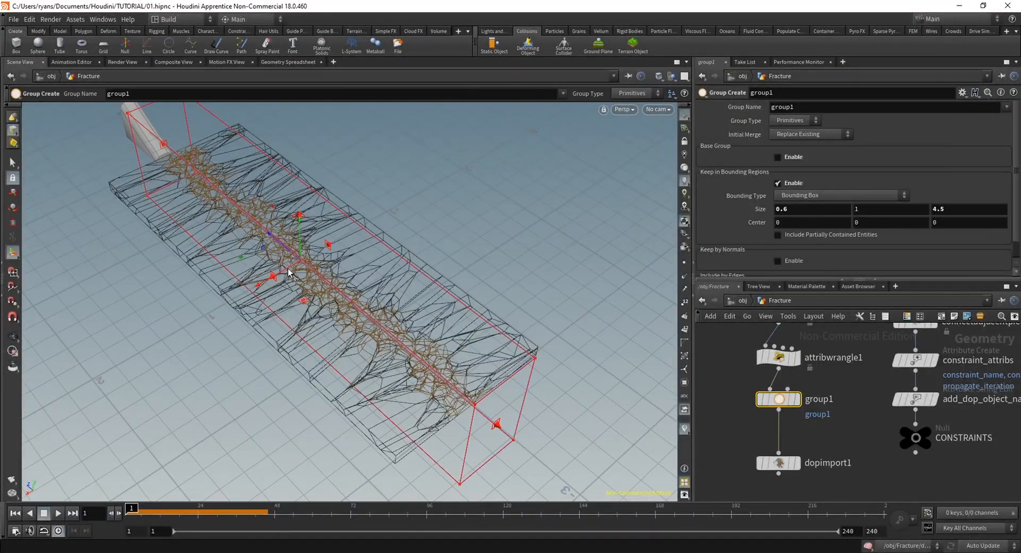
# Display group1, widen its bounding box to about 0.85 in X and shift it over one side of the slab to test the selection
pyautogui.moveTo(295, 266); pyautogui.dragTo(326, 349)
pyautogui.scroll(3, 347, 245)
pyautogui.click(797, 399)
pyautogui.press('Return')
pyautogui.press('Escape')
pyautogui.press('Return')
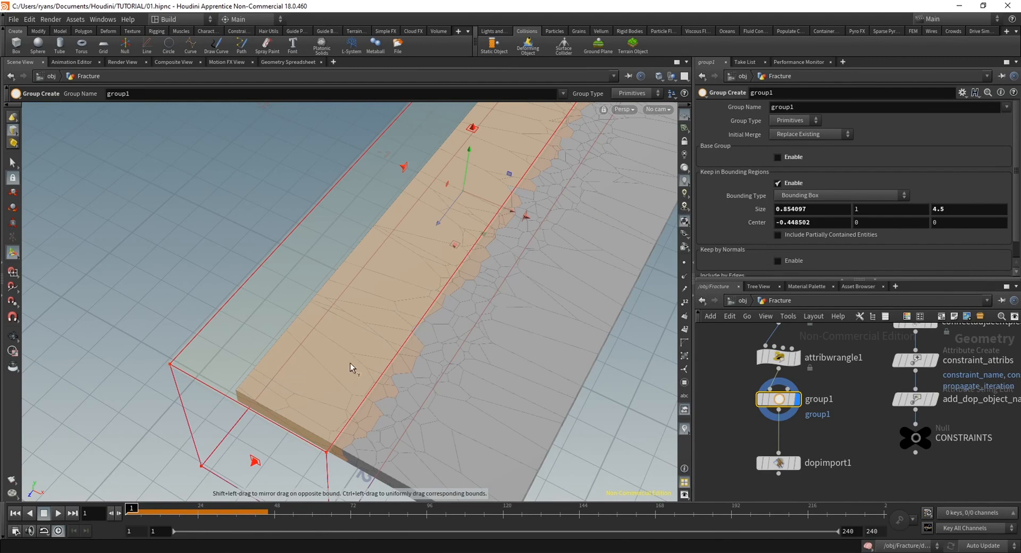
pyautogui.moveTo(495, 201); pyautogui.dragTo(465, 180)
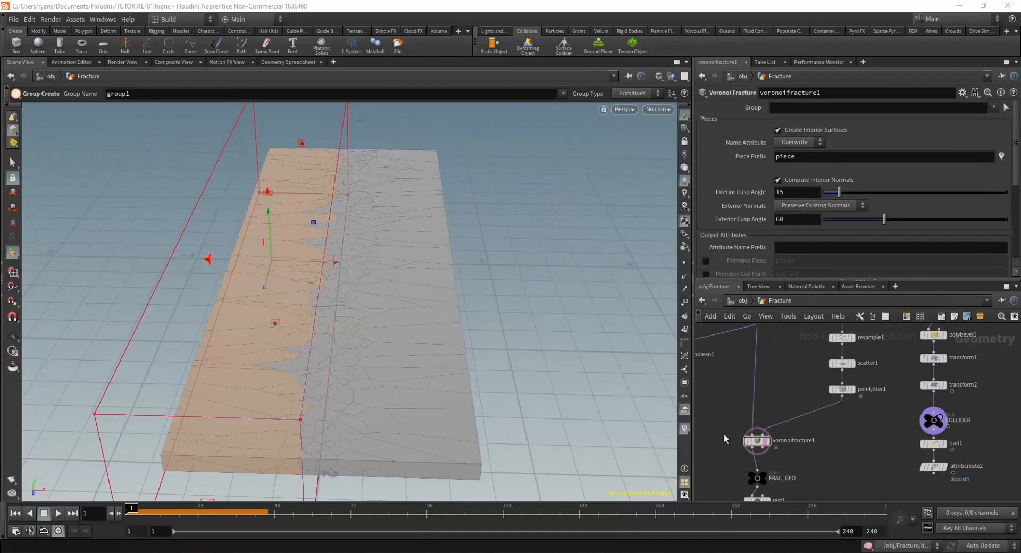
pyautogui.press('Escape')
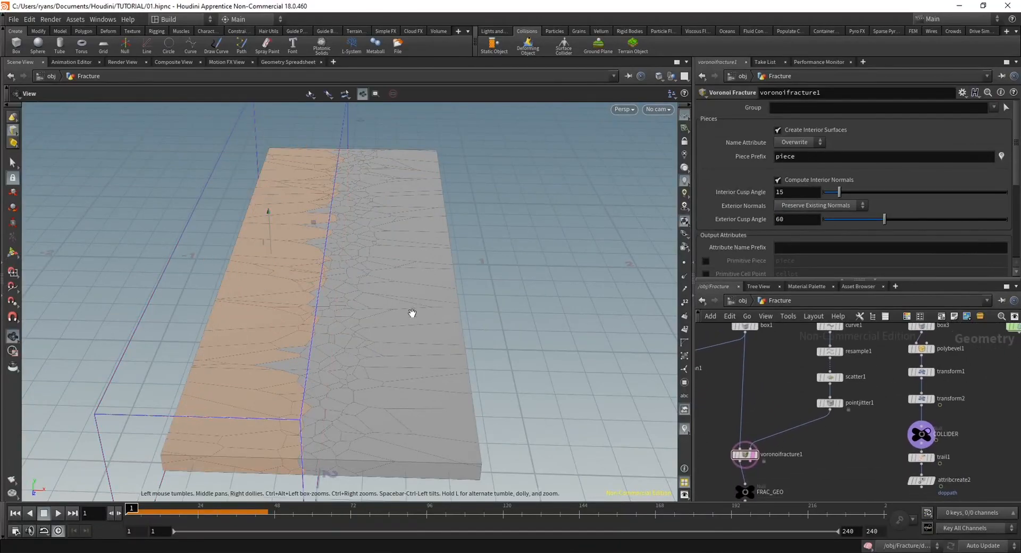
pyautogui.moveTo(413, 314)
pyautogui.mouseDown()
pyautogui.moveTo(367, 358)
pyautogui.moveTo(388, 283)
pyautogui.moveTo(342, 285)
pyautogui.moveTo(447, 279)
pyautogui.moveTo(378, 276)
pyautogui.moveTo(426, 318)
pyautogui.mouseUp()
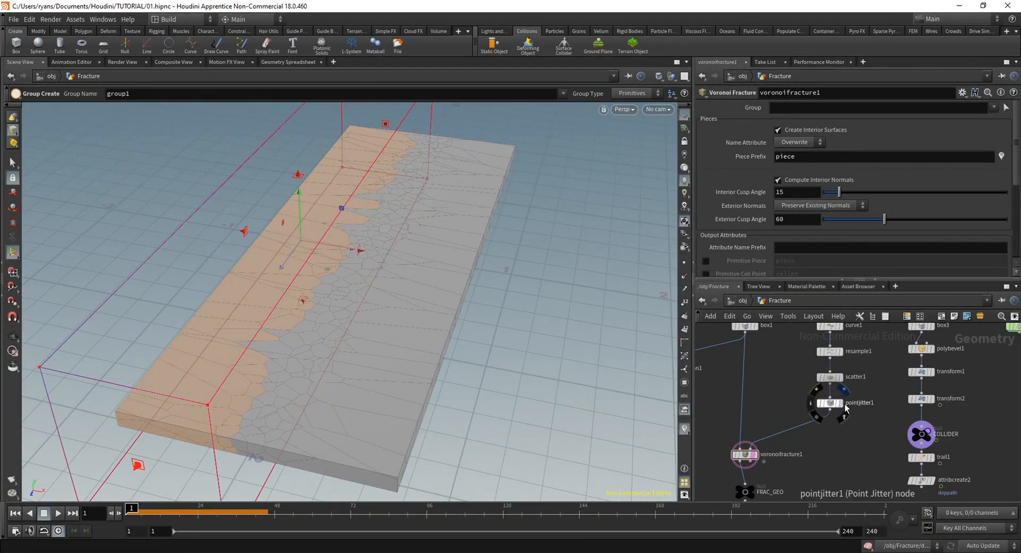
# Try a different jitter scale on pointjitter1 while displaying its points, and undo the change
pyautogui.click(842, 403)
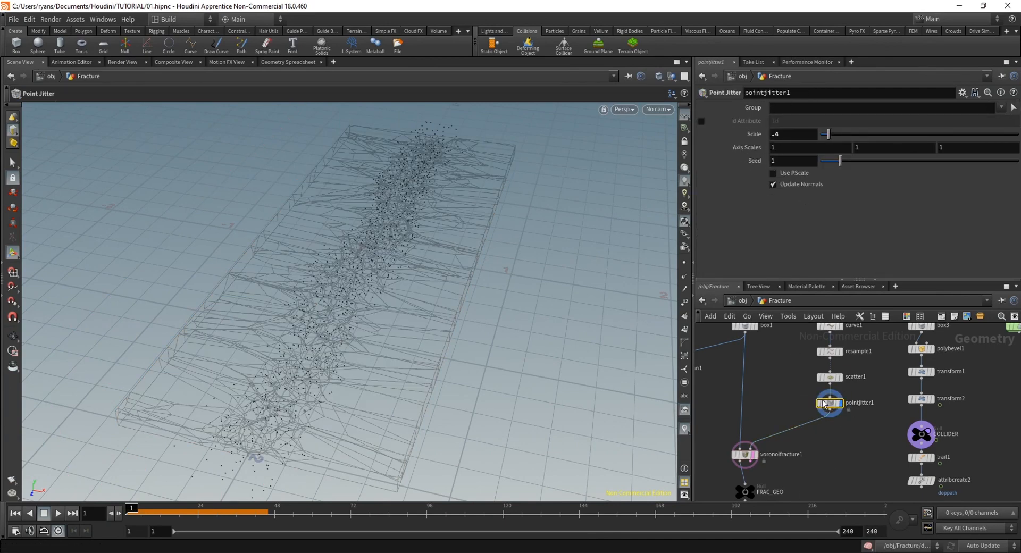
pyautogui.moveTo(843, 135); pyautogui.dragTo(834, 143)
pyautogui.hotkey('ctrl', 'z')
pyautogui.keyDown('alt'); pyautogui.moveTo(376, 287); pyautogui.dragTo(398, 261); pyautogui.keyUp('alt')
pyautogui.press('Return')
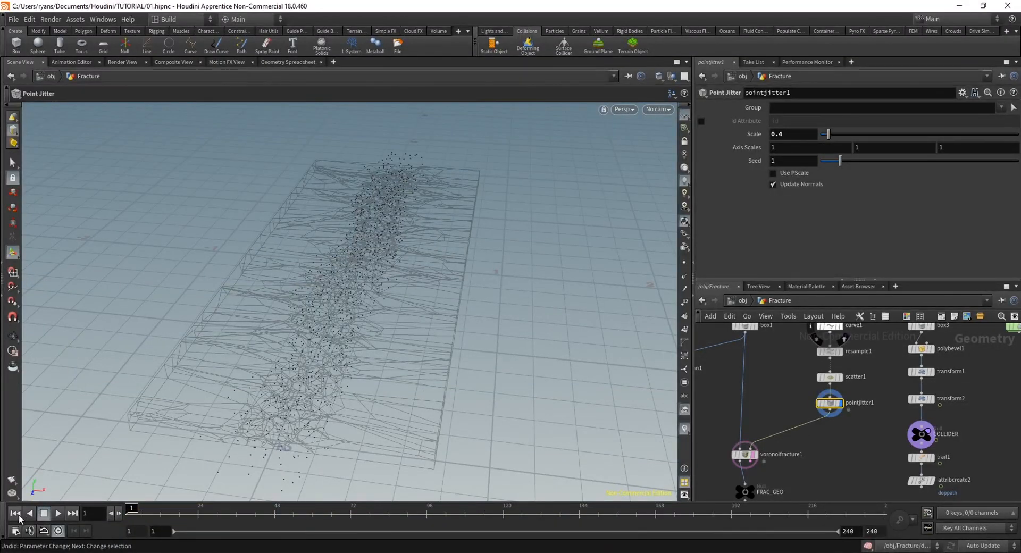
# Add a second Scatter node between the box1 and curve1 branches with a forced total count of 10
pyautogui.keyDown('alt'); pyautogui.moveTo(300, 330); pyautogui.dragTo(384, 392); pyautogui.keyUp('alt')
pyautogui.moveTo(861, 430); pyautogui.dragTo(848, 457, button='middle')
pyautogui.click(819, 374)
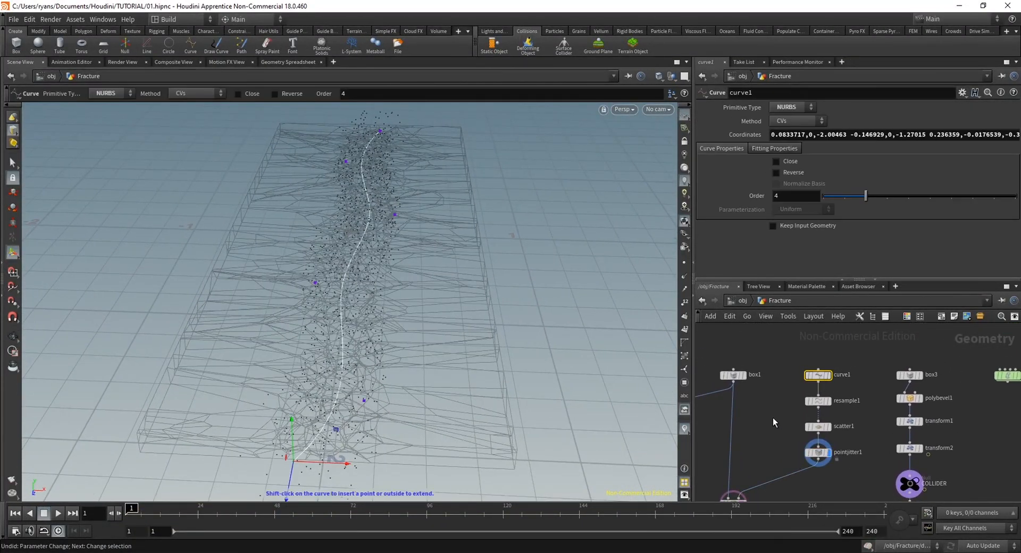
pyautogui.moveTo(771, 436); pyautogui.dragTo(780, 420, button='middle')
pyautogui.press('Tab')
pyautogui.write('s')
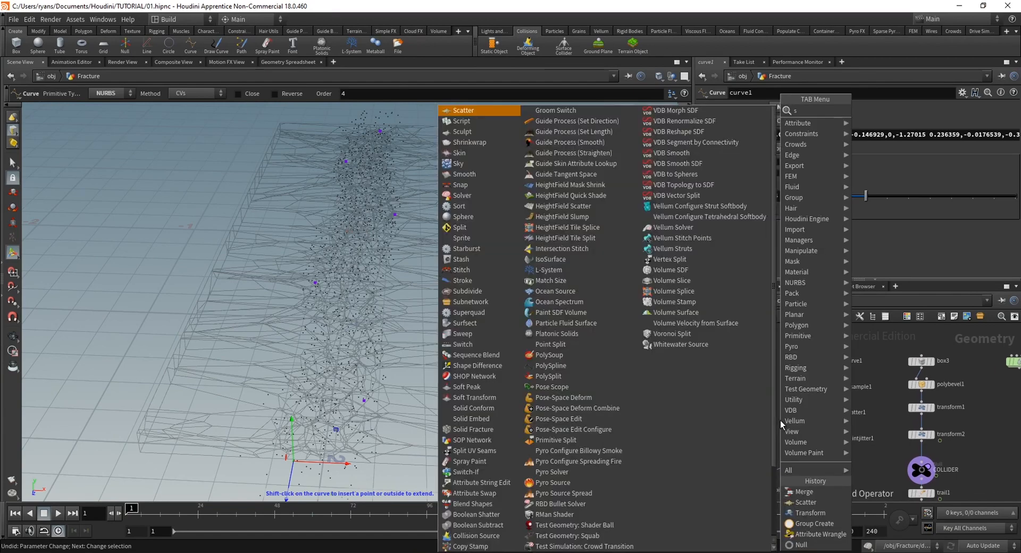
pyautogui.press('Return')
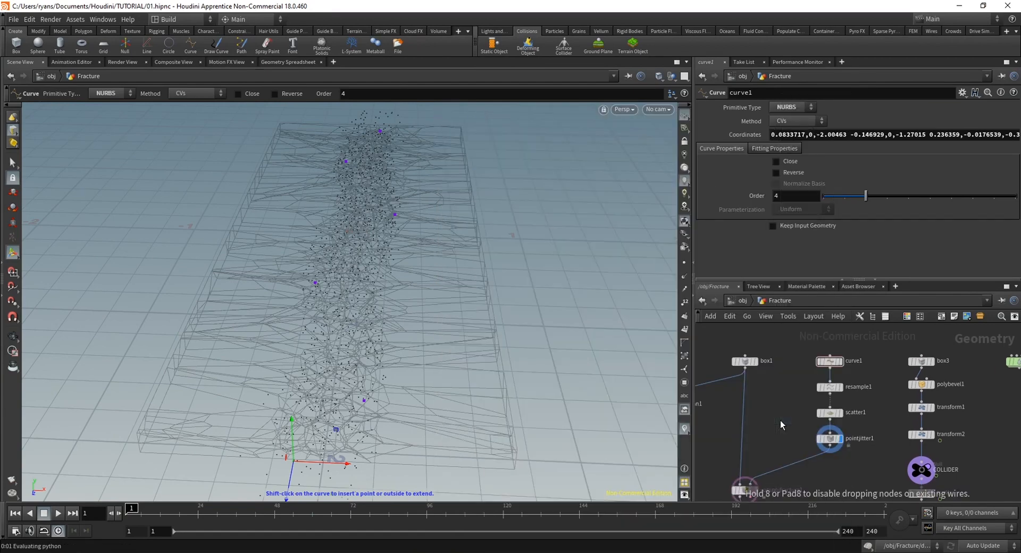
pyautogui.click(781, 420)
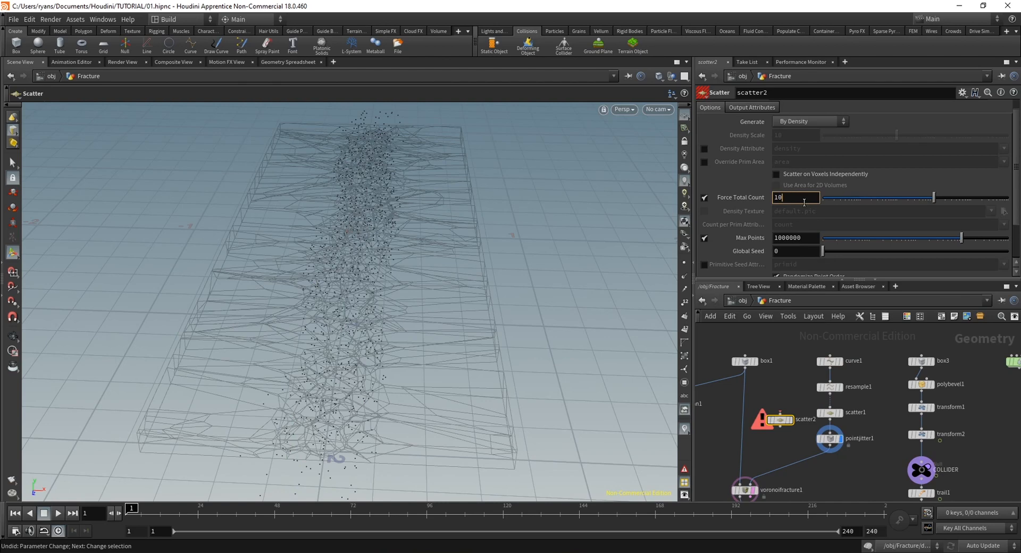
# Connect box1 to scatter2 and display the scattered points in the viewport
pyautogui.moveTo(748, 370); pyautogui.dragTo(777, 412)
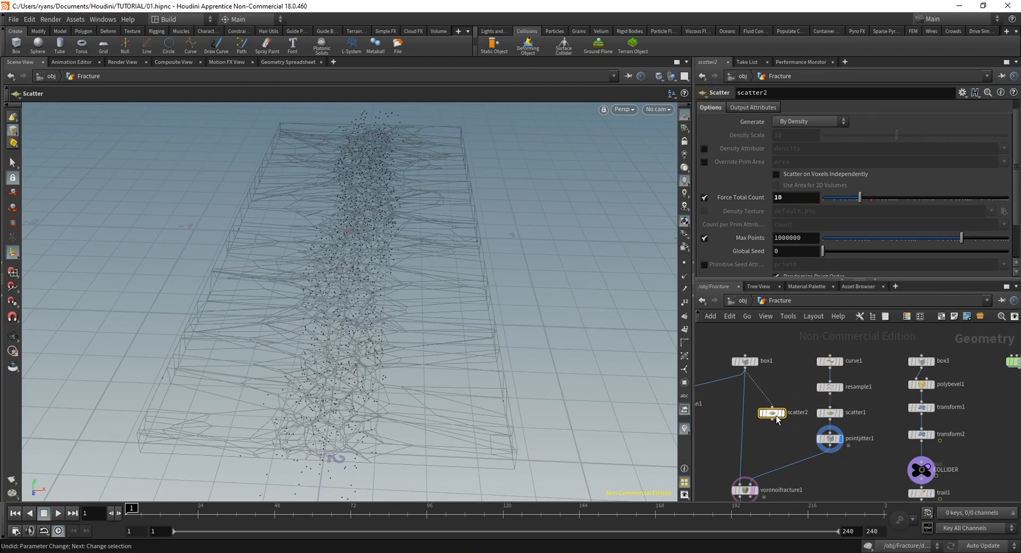
pyautogui.keyDown('alt'); pyautogui.moveTo(349, 325); pyautogui.dragTo(327, 252); pyautogui.keyUp('alt')
pyautogui.click(753, 490)
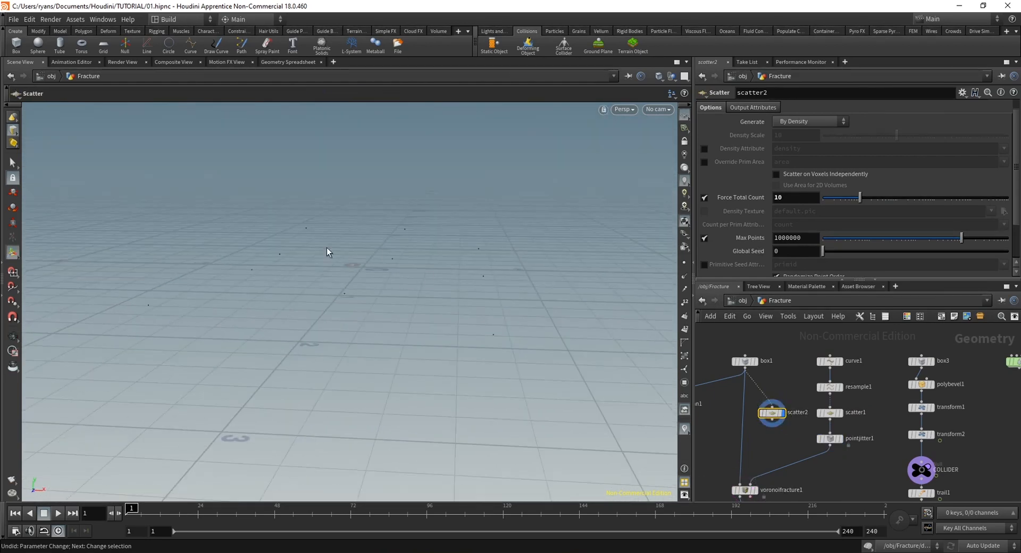
pyautogui.keyDown('alt'); pyautogui.moveTo(311, 299); pyautogui.dragTo(401, 289); pyautogui.keyUp('alt')
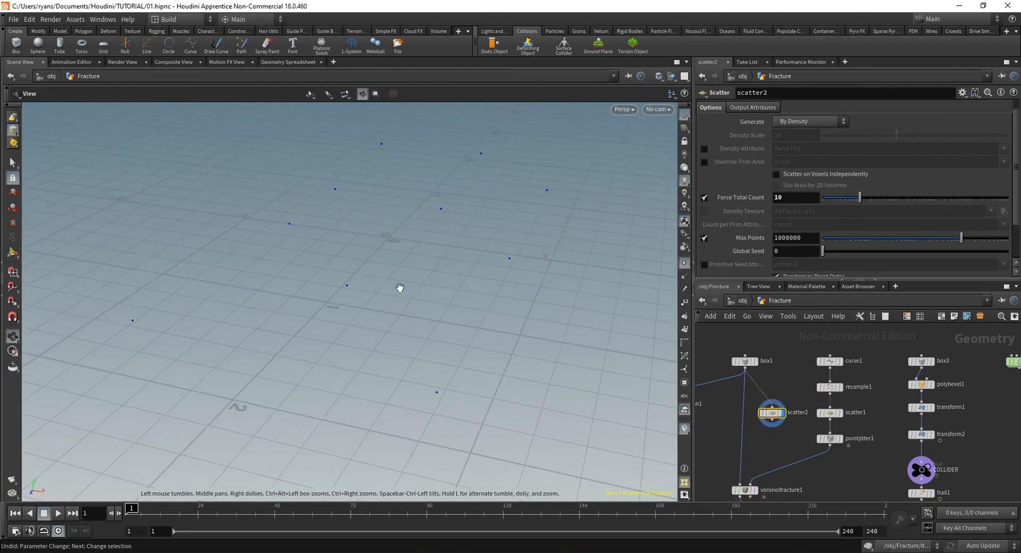
# Add a Merge node combining scatter2 and pointjitter1, and inspect the merged points with point markers switched on temporarily
pyautogui.moveTo(828, 494); pyautogui.dragTo(829, 455, button='middle')
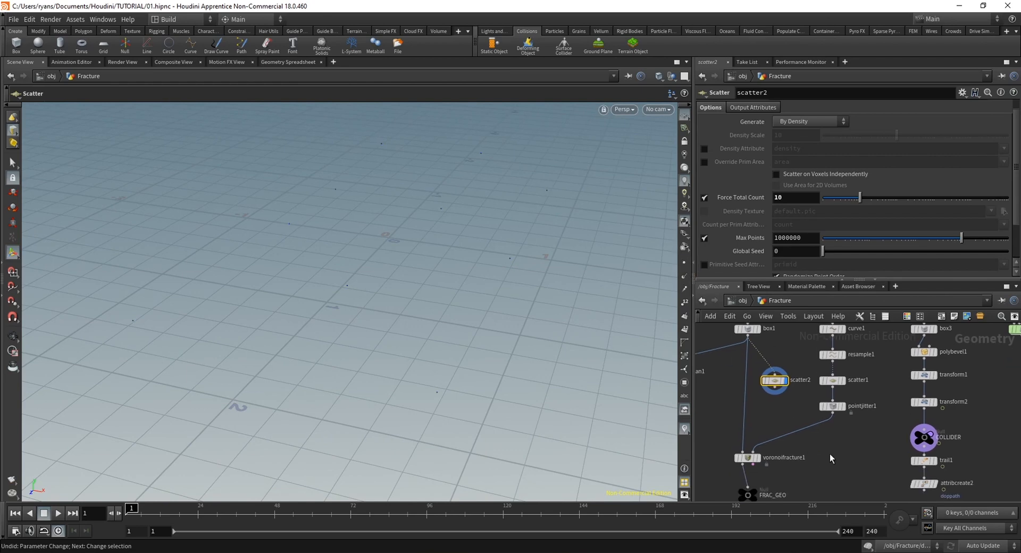
pyautogui.press('Tab')
pyautogui.write('merge')
pyautogui.press('Return')
pyautogui.click(831, 452)
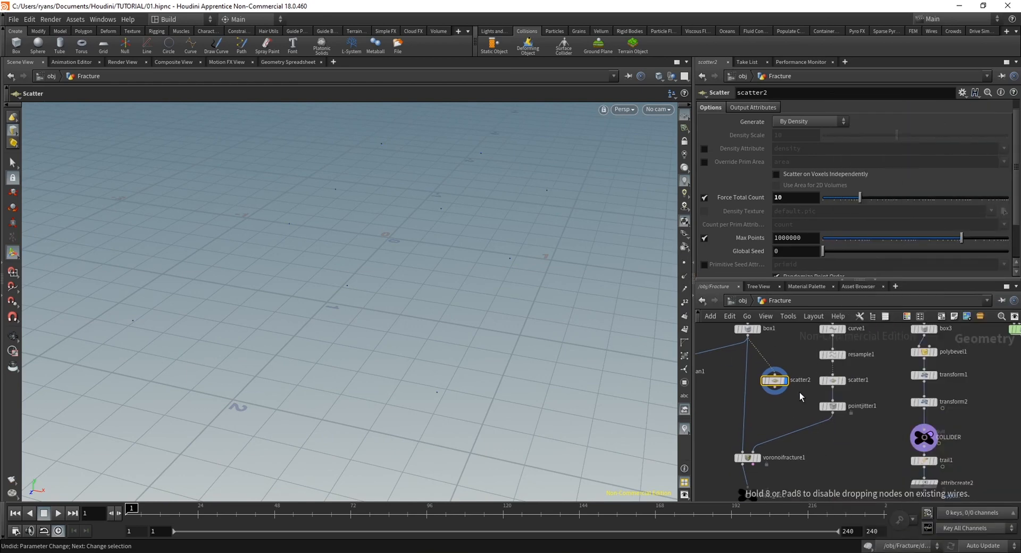
pyautogui.moveTo(772, 388); pyautogui.dragTo(845, 445)
pyautogui.click(845, 452)
pyautogui.keyDown('alt'); pyautogui.moveTo(340, 311); pyautogui.dragTo(396, 324); pyautogui.keyUp('alt')
pyautogui.click(685, 263)
pyautogui.press('Return')
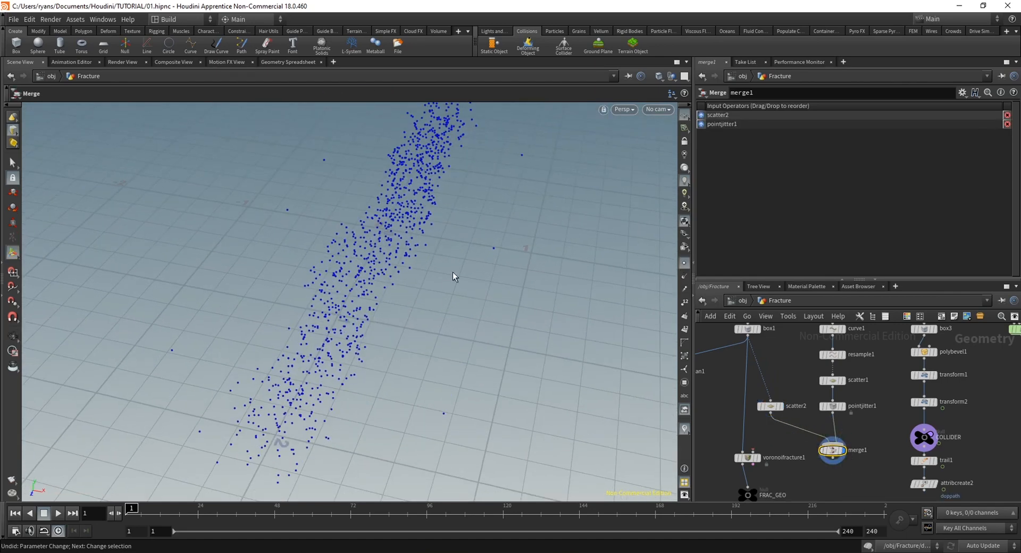
pyautogui.click(684, 265)
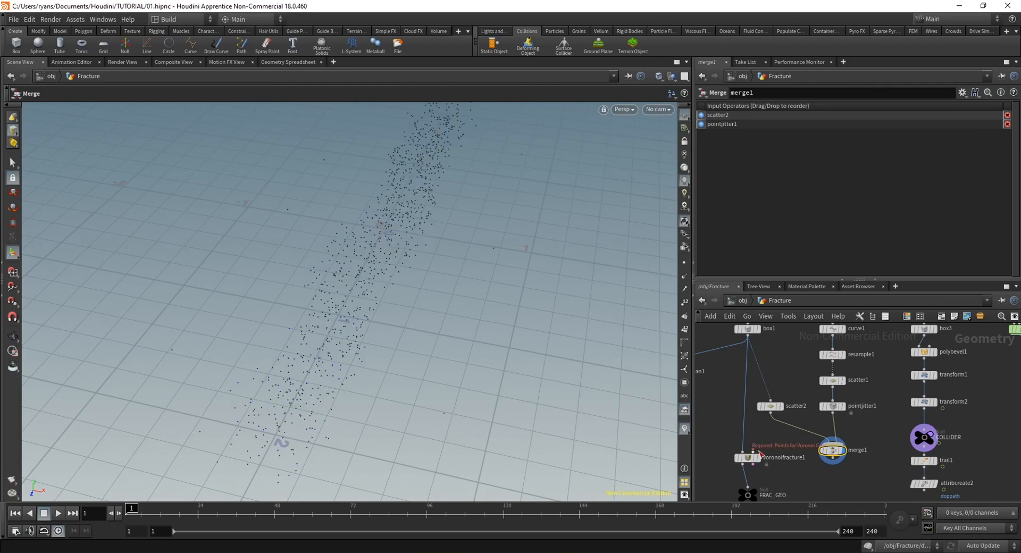
# Connect merge1 to the points input of voronoifracture1 and display the fractured slab
pyautogui.moveTo(753, 451); pyautogui.dragTo(833, 459)
pyautogui.click(758, 460)
pyautogui.keyDown('alt'); pyautogui.moveTo(368, 311); pyautogui.dragTo(355, 448); pyautogui.keyUp('alt')
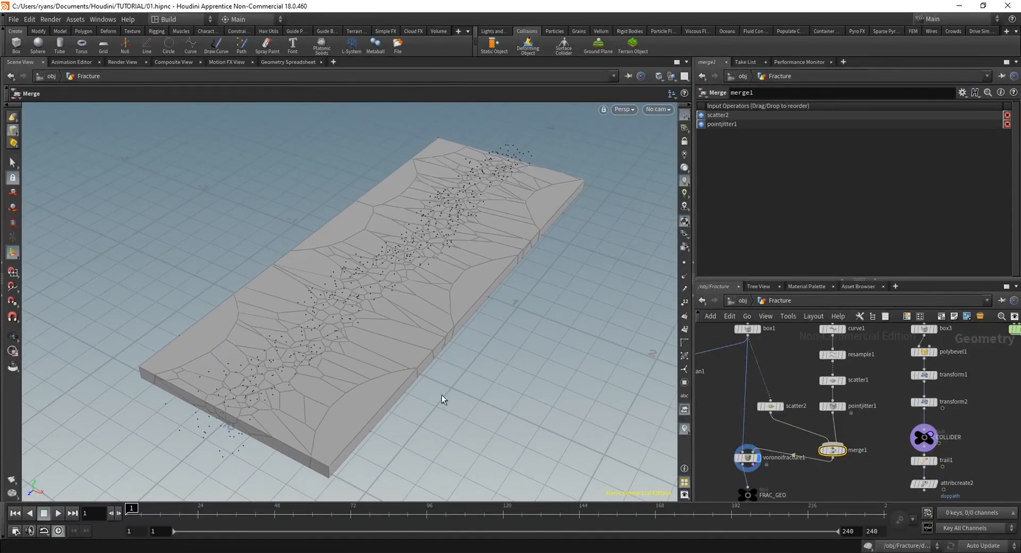
pyautogui.keyDown('alt'); pyautogui.moveTo(479, 314); pyautogui.dragTo(528, 299); pyautogui.keyUp('alt')
# Raise scatter2's forced total count to 18 and check the larger outer pieces of the slab
pyautogui.click(772, 407)
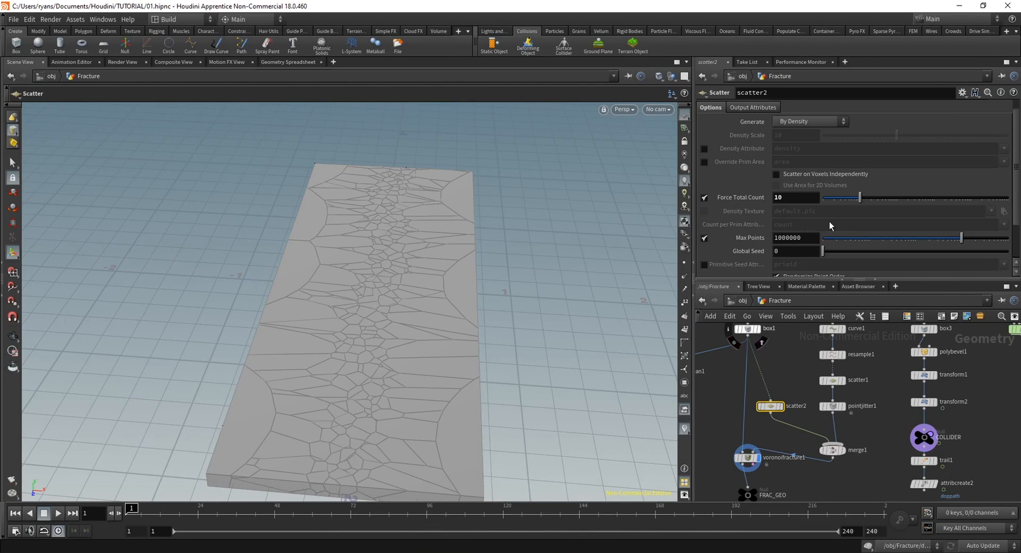
pyautogui.keyDown('alt'); pyautogui.moveTo(462, 278); pyautogui.dragTo(439, 328); pyautogui.keyUp('alt')
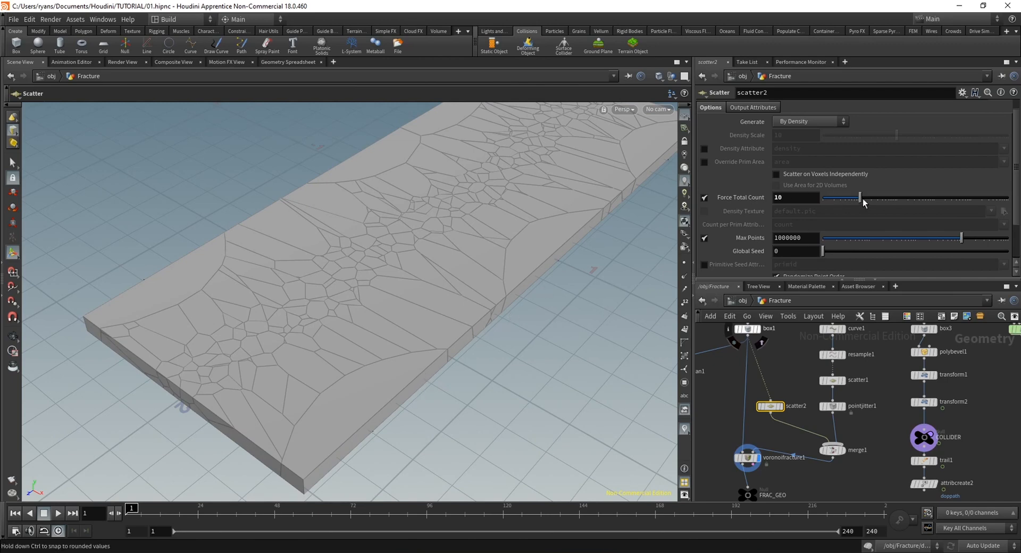
pyautogui.moveTo(863, 202); pyautogui.dragTo(869, 200)
pyautogui.keyDown('alt'); pyautogui.moveTo(409, 232); pyautogui.dragTo(382, 230, button='right'); pyautogui.keyUp('alt')
pyautogui.keyDown('alt'); pyautogui.moveTo(383, 229); pyautogui.dragTo(429, 303); pyautogui.keyUp('alt')
pyautogui.keyDown('alt'); pyautogui.moveTo(429, 303); pyautogui.dragTo(450, 362, button='right'); pyautogui.keyUp('alt')
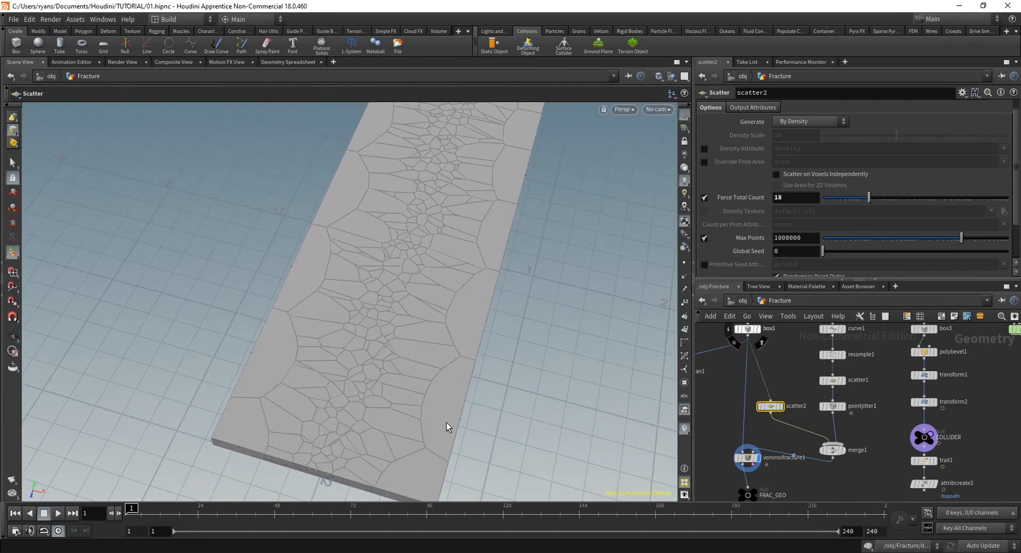
# Display group1 and shift its bounding box over the slab's long edge, to centre X -0.718499
pyautogui.moveTo(828, 483); pyautogui.dragTo(837, 365, button='middle')
pyautogui.moveTo(896, 424); pyautogui.dragTo(893, 304, button='middle')
pyautogui.moveTo(810, 438); pyautogui.dragTo(823, 453, button='middle')
pyautogui.click(770, 386)
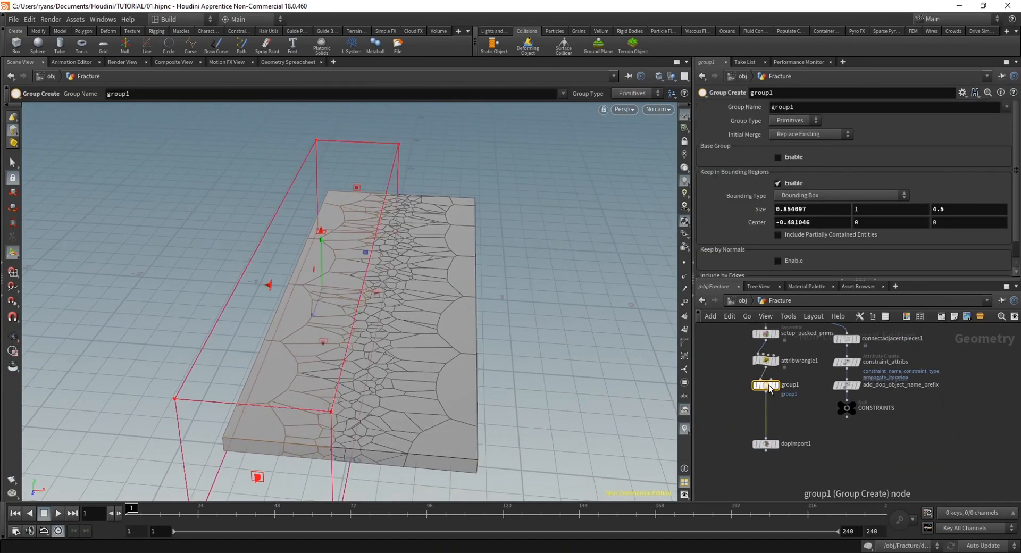
pyautogui.moveTo(337, 289); pyautogui.dragTo(308, 292)
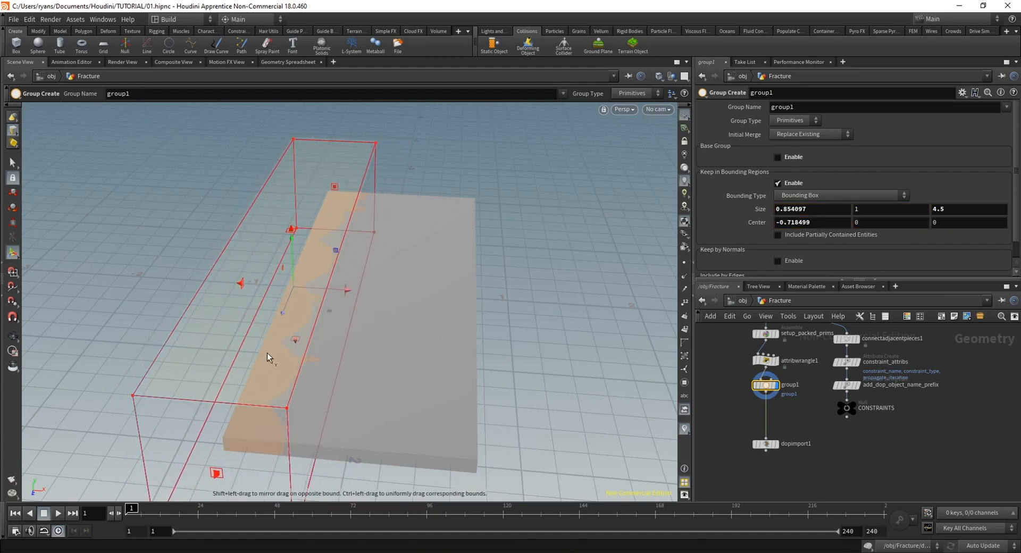
# Check the pieces grouped along the slab's edge and name the group Inactive
pyautogui.press('Escape')
pyautogui.moveTo(269, 353); pyautogui.dragTo(420, 381)
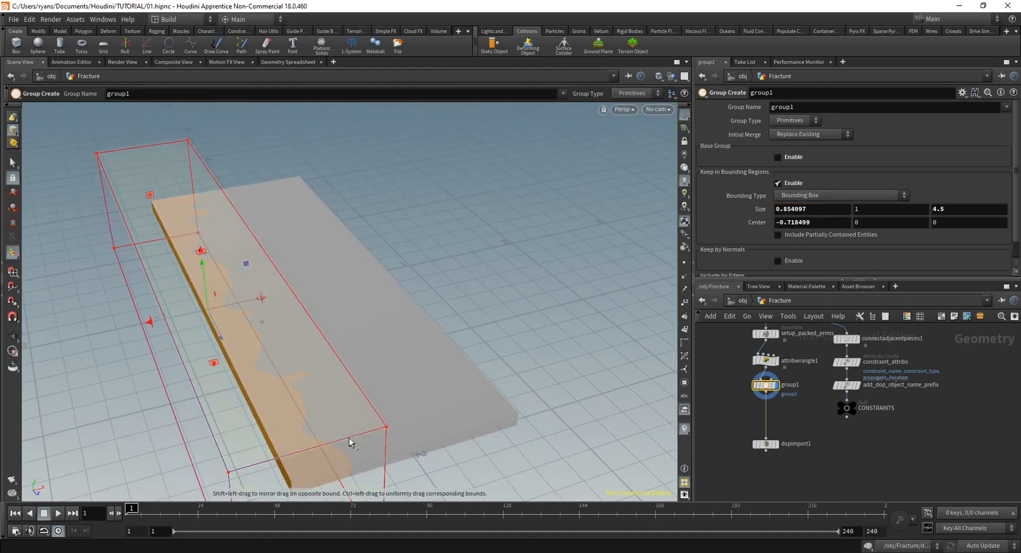
pyautogui.keyDown('alt'); pyautogui.moveTo(349, 443); pyautogui.dragTo(335, 360); pyautogui.keyUp('alt')
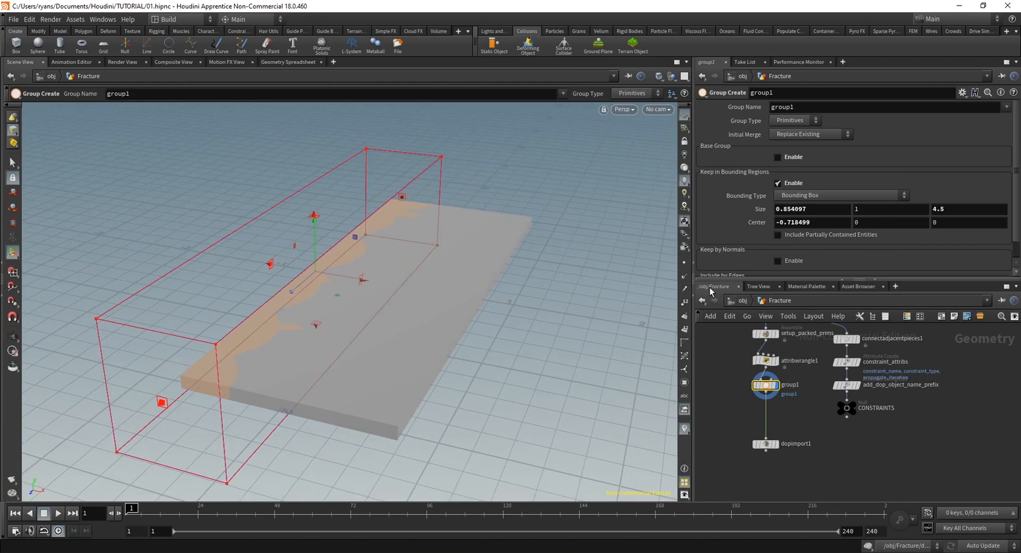
pyautogui.keyDown('alt'); pyautogui.moveTo(394, 351); pyautogui.dragTo(550, 333); pyautogui.keyUp('alt')
pyautogui.press('Return')
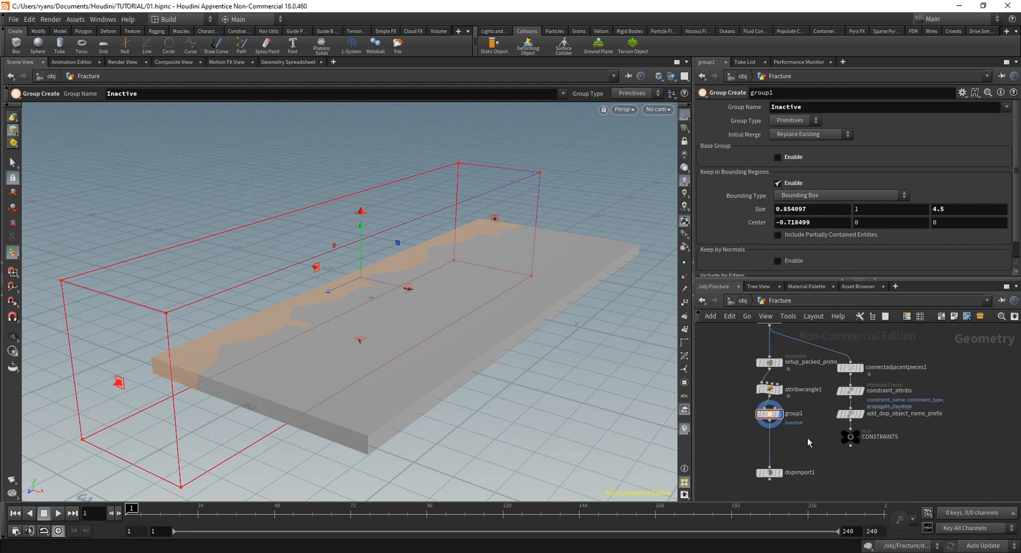
# Duplicate group1 and insert the copy in the chain between group1 and dopimport1, displaying it
pyautogui.press('Tab')
pyautogui.write('grop')
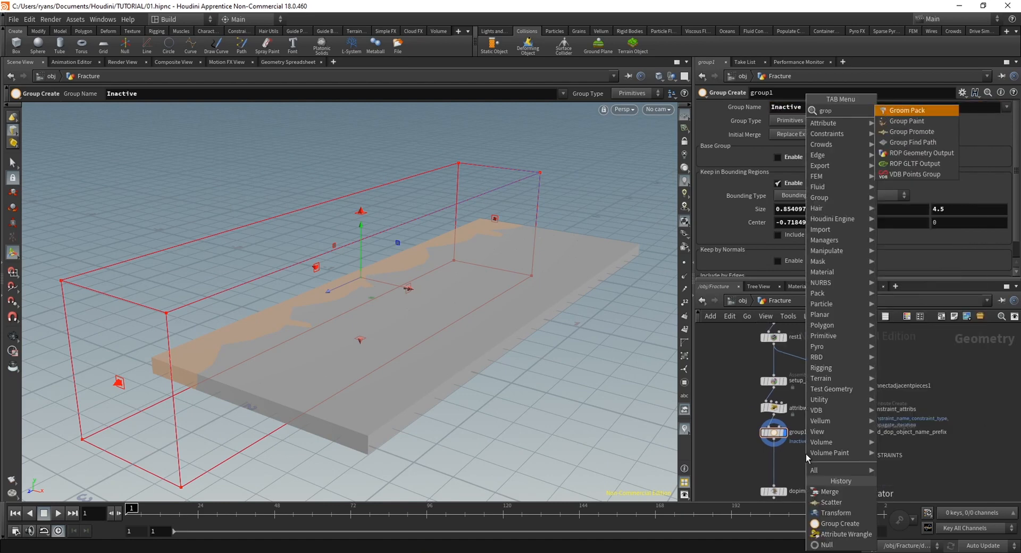
pyautogui.press('BackSpace')
pyautogui.write('up')
pyautogui.press('Return')
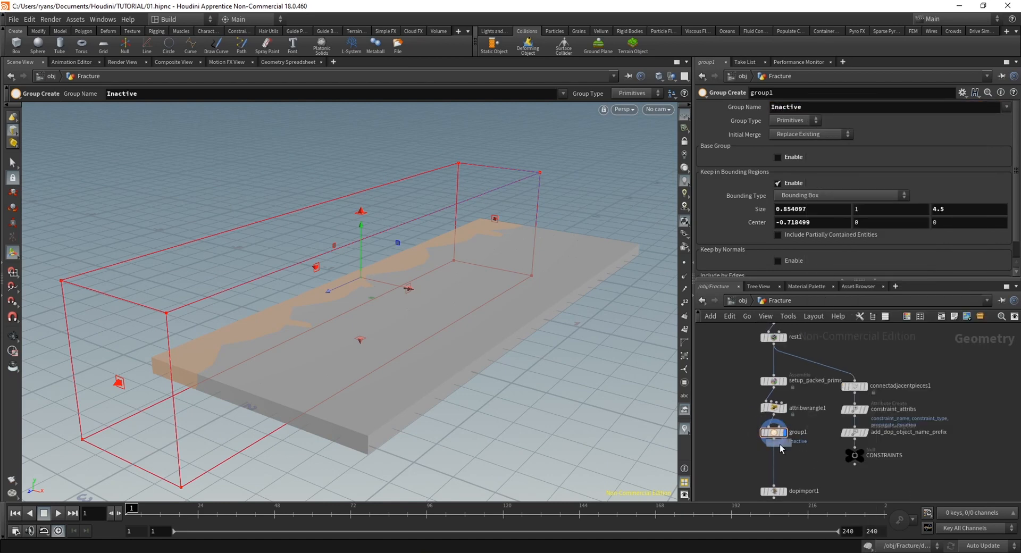
pyautogui.click(810, 466)
pyautogui.press('y')
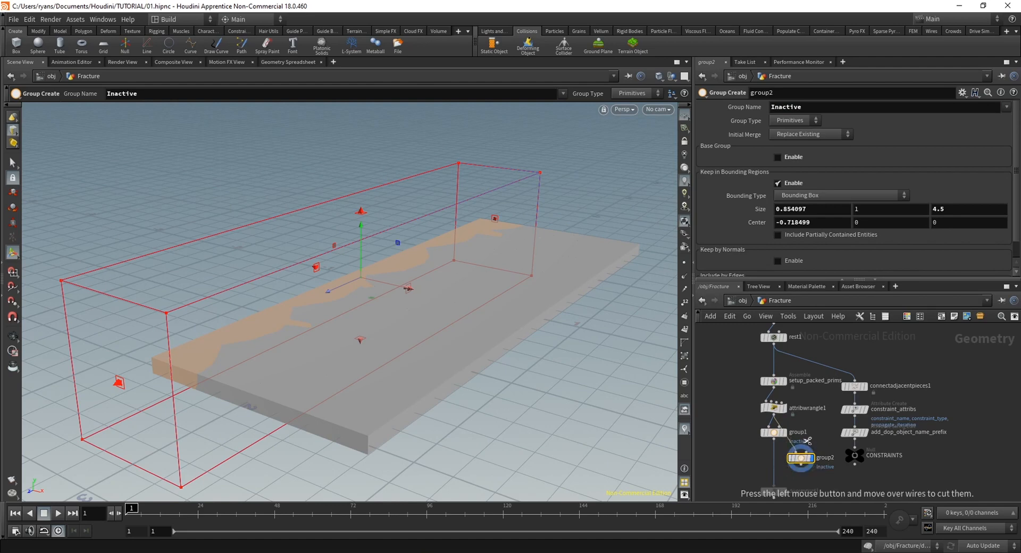
pyautogui.moveTo(813, 437); pyautogui.dragTo(776, 459)
# Name the copied group Inactive2 and move its bounding box to the slab's opposite edge, at centre X 0.745435
pyautogui.keyDown('alt'); pyautogui.moveTo(531, 380); pyautogui.dragTo(418, 316); pyautogui.keyUp('alt')
pyautogui.keyDown('alt'); pyautogui.moveTo(417, 316); pyautogui.dragTo(337, 318, button='right'); pyautogui.keyUp('alt')
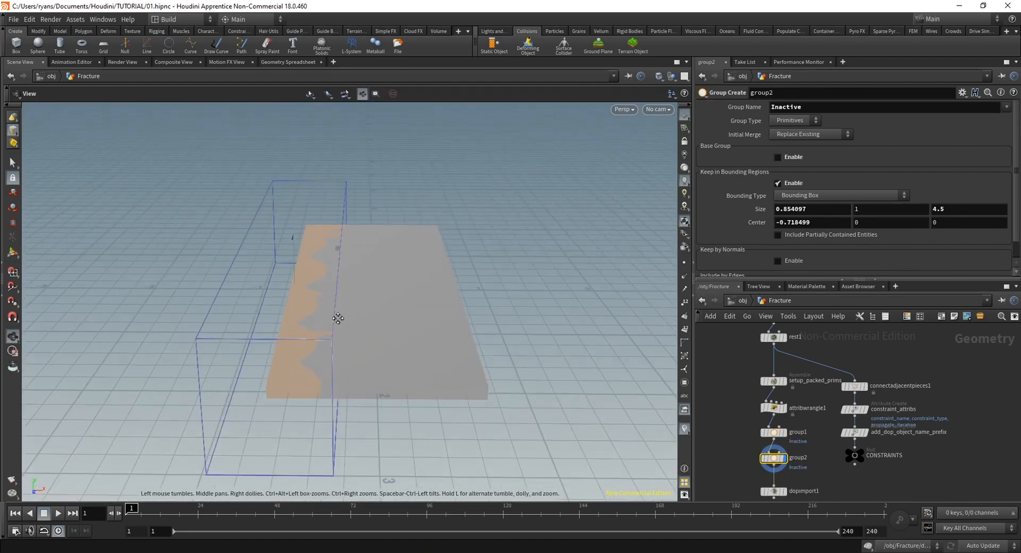
pyautogui.moveTo(319, 290); pyautogui.dragTo(473, 302)
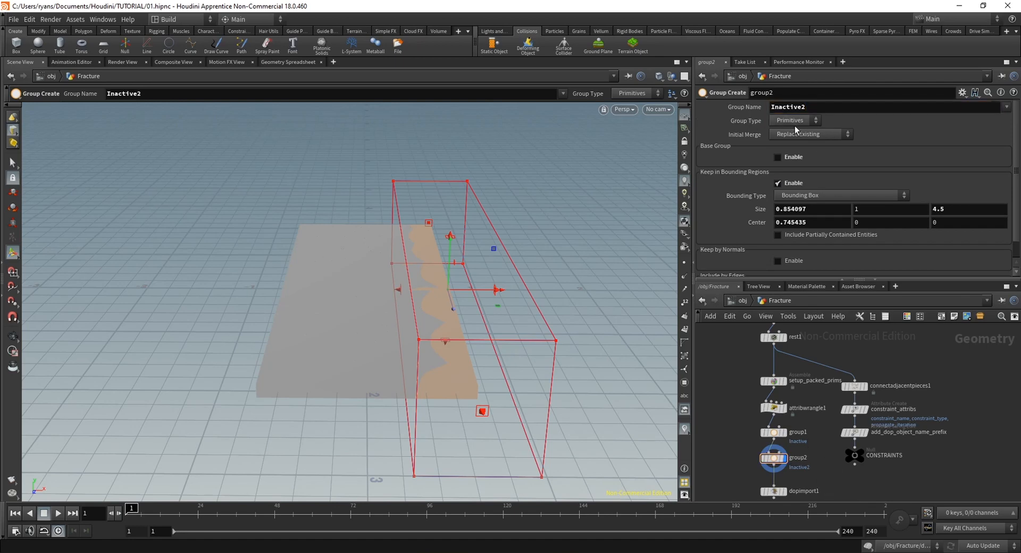
# Change the group type of both the Inactive2 and Inactive groups to Points
pyautogui.click(787, 124)
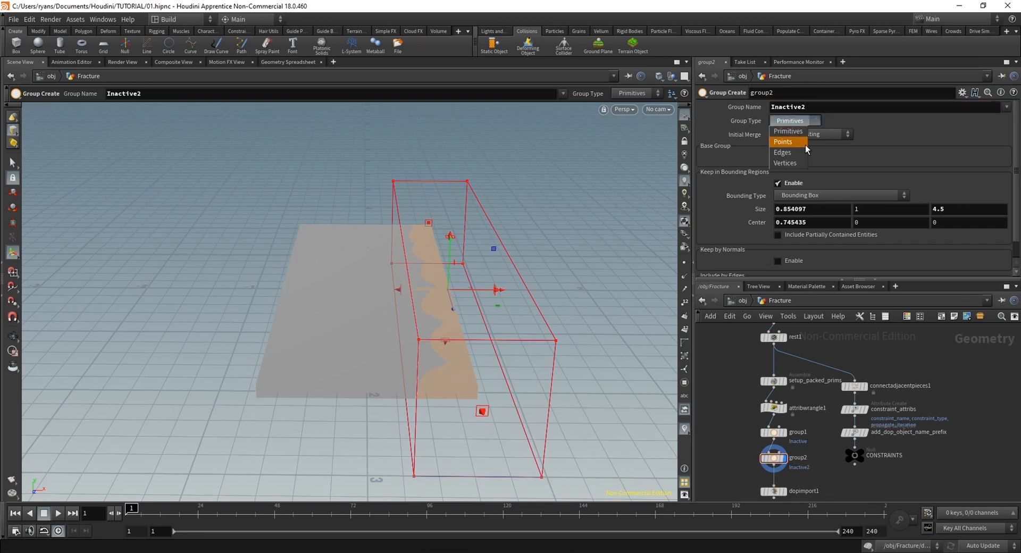
pyautogui.click(804, 144)
pyautogui.click(776, 432)
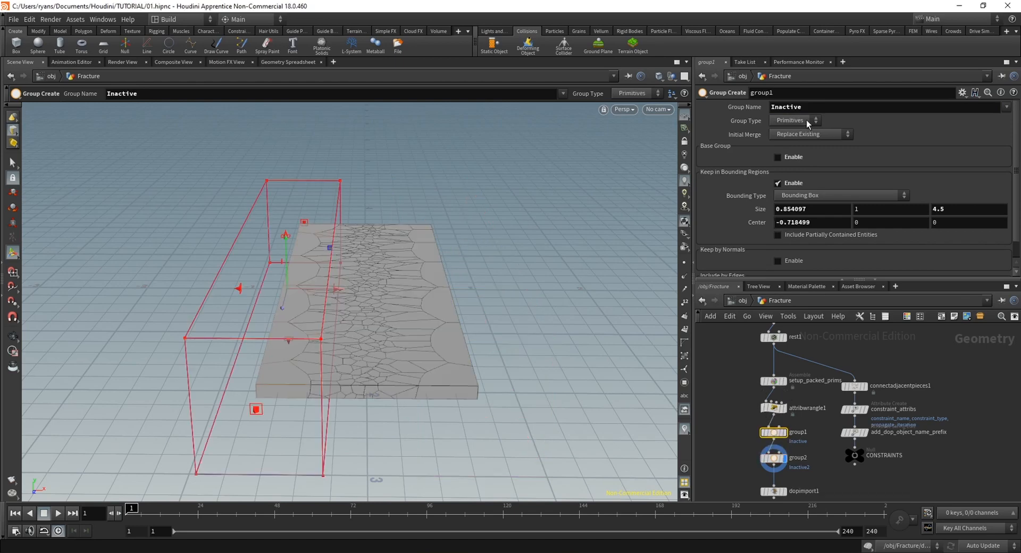
pyautogui.click(802, 143)
# Move both bounding boxes outward, centring group1's at X -0.921139 and group2's at X 0.953508
pyautogui.click(785, 433)
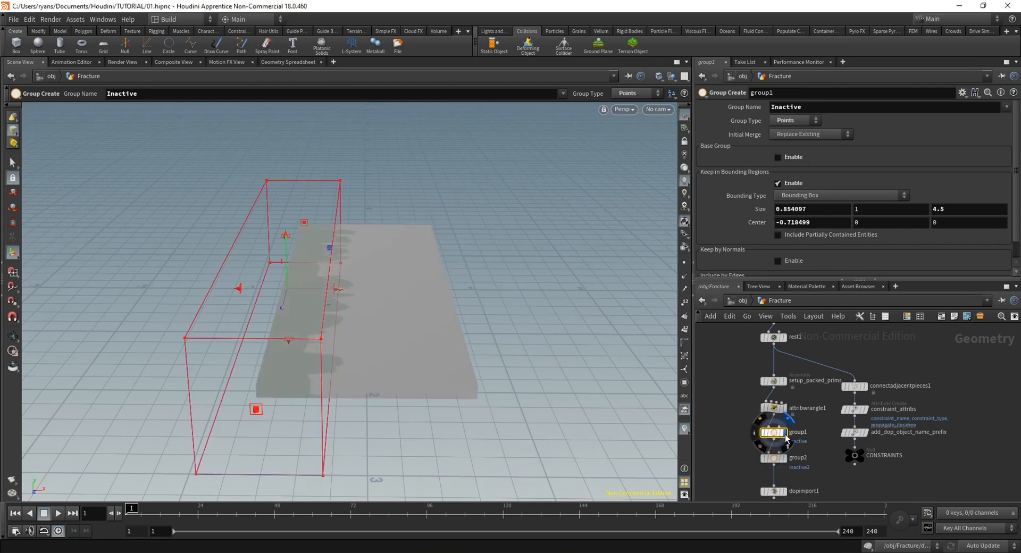
pyautogui.keyDown('alt'); pyautogui.moveTo(429, 290); pyautogui.dragTo(420, 323); pyautogui.keyUp('alt')
pyautogui.moveTo(301, 283)
pyautogui.mouseDown()
pyautogui.moveTo(274, 280)
pyautogui.moveTo(301, 299)
pyautogui.mouseUp()
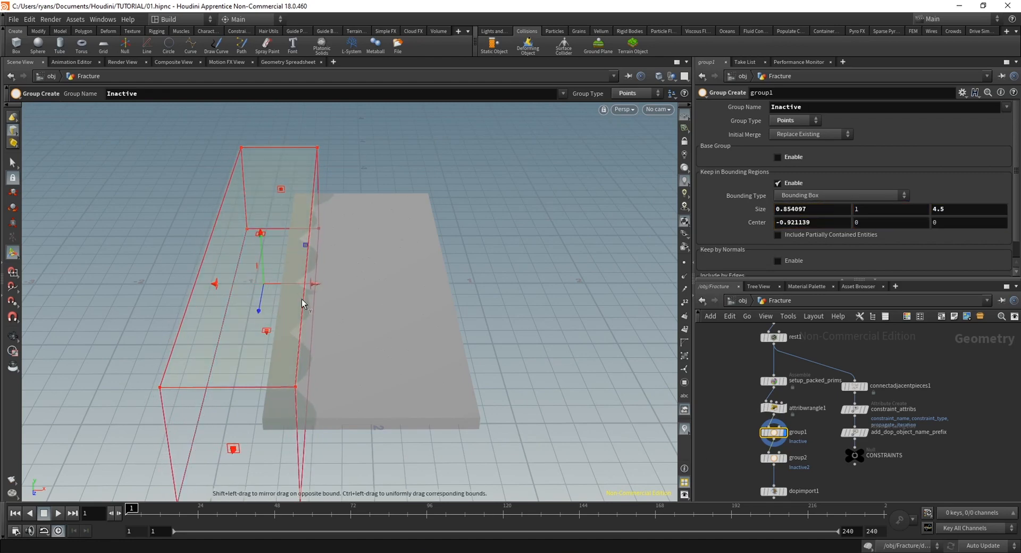
pyautogui.click(770, 461)
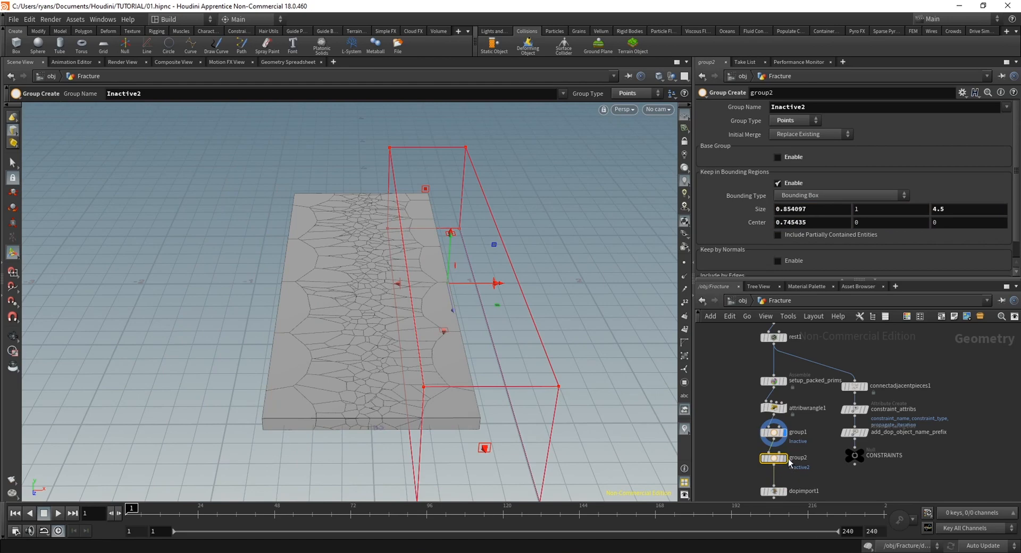
pyautogui.moveTo(469, 285); pyautogui.dragTo(498, 286)
pyautogui.press('Escape')
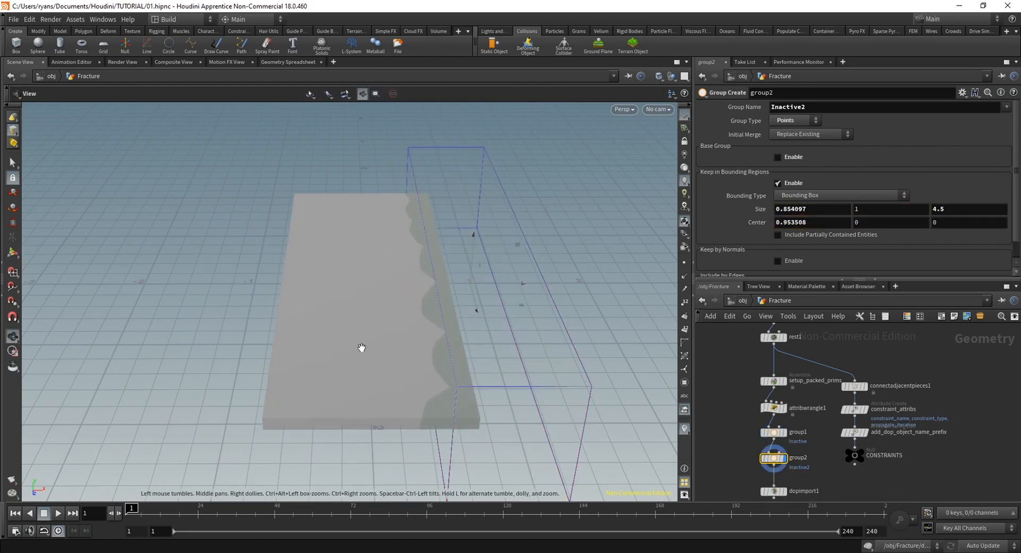
pyautogui.moveTo(362, 347); pyautogui.dragTo(319, 330)
# Insert an Attribute Wrangle between group2 and dopimport1 and restrict it to the groups Inactive and Inactive2
pyautogui.moveTo(833, 471); pyautogui.dragTo(831, 427, button='middle')
pyautogui.press('Tab')
pyautogui.write('wrang')
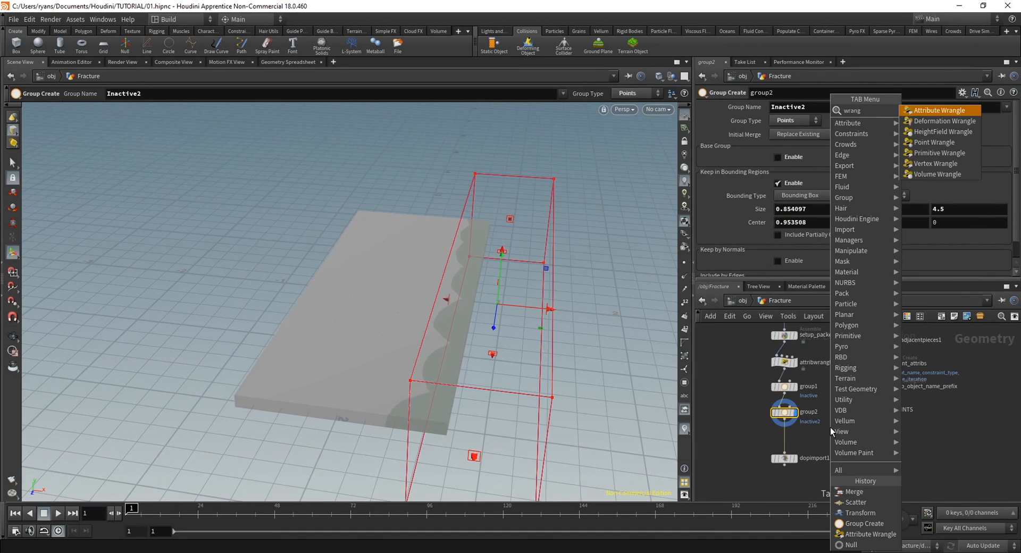
pyautogui.press('Return')
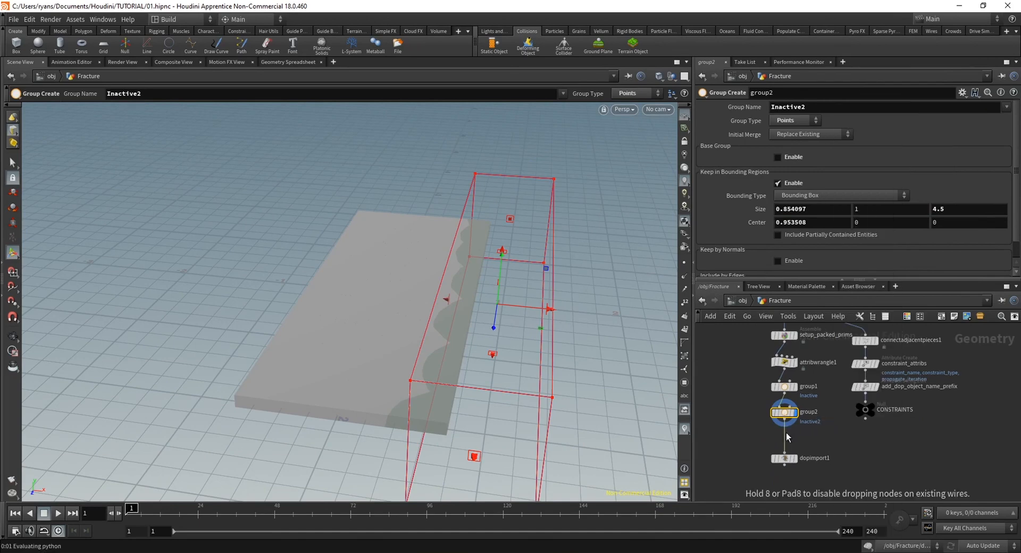
pyautogui.click(787, 435)
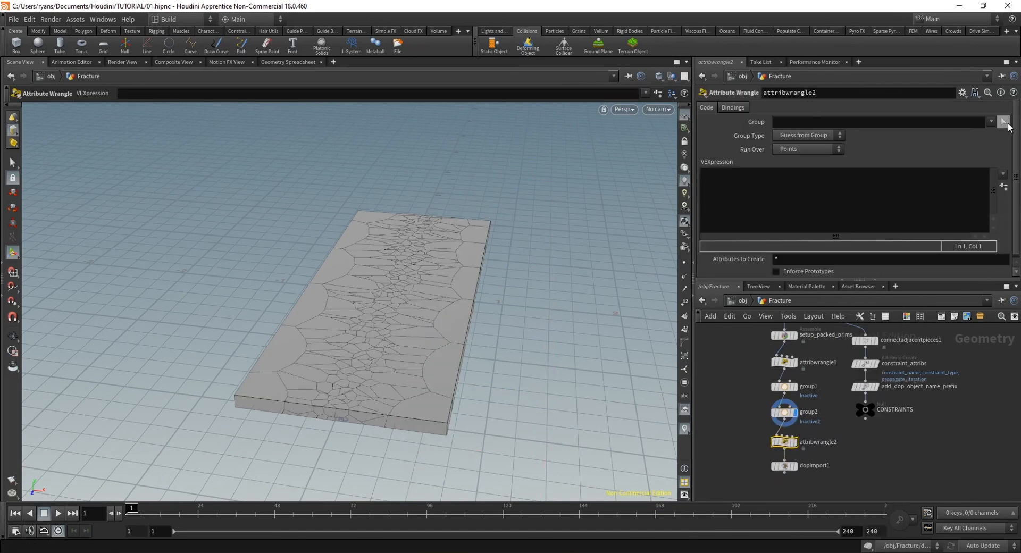
pyautogui.click(980, 133)
pyautogui.click(991, 122)
pyautogui.click(973, 144)
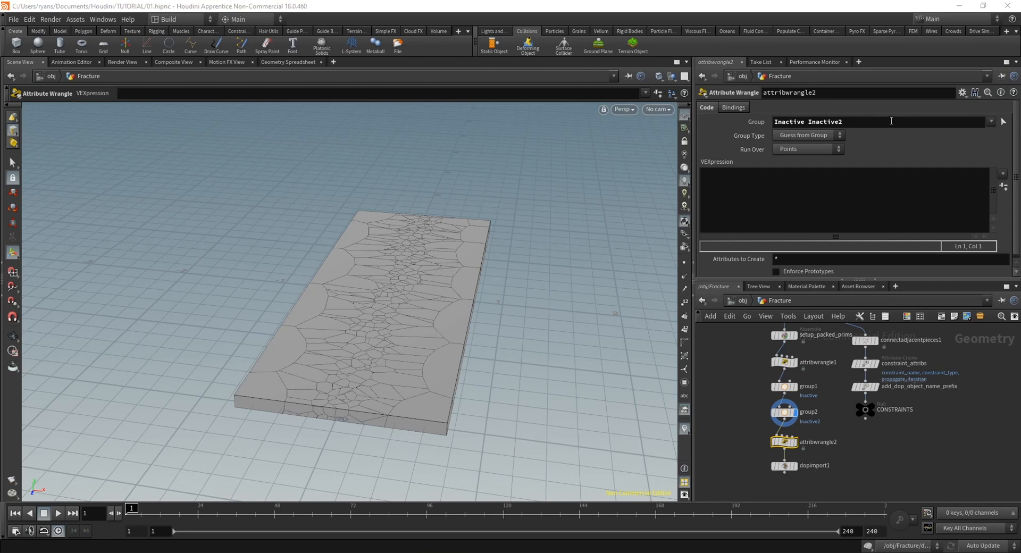
# Display attribwrangle2 and enter the VEX expression i@active=0; for the grouped points
pyautogui.click(797, 442)
pyautogui.click(739, 210)
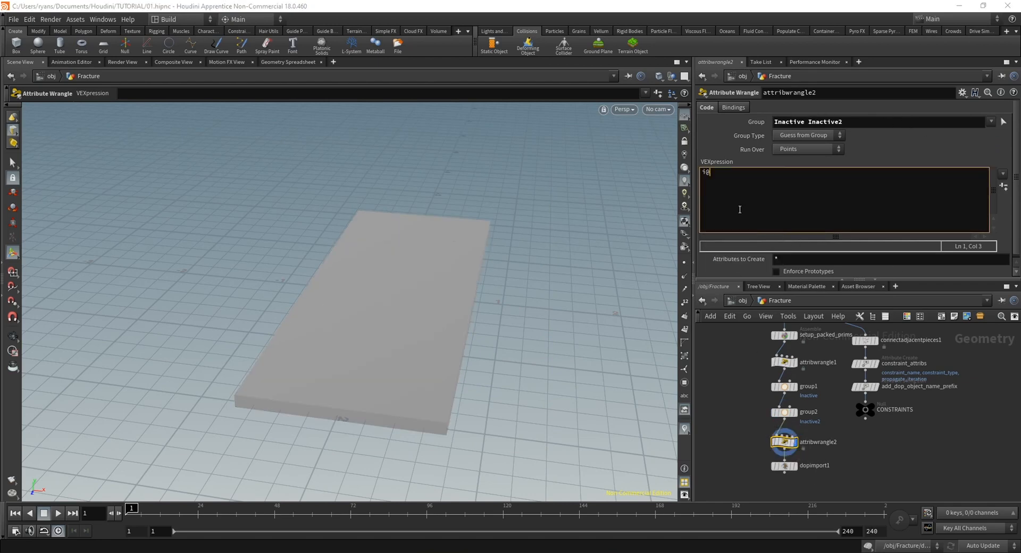
pyautogui.write('i@active=0;')
pyautogui.click(761, 424)
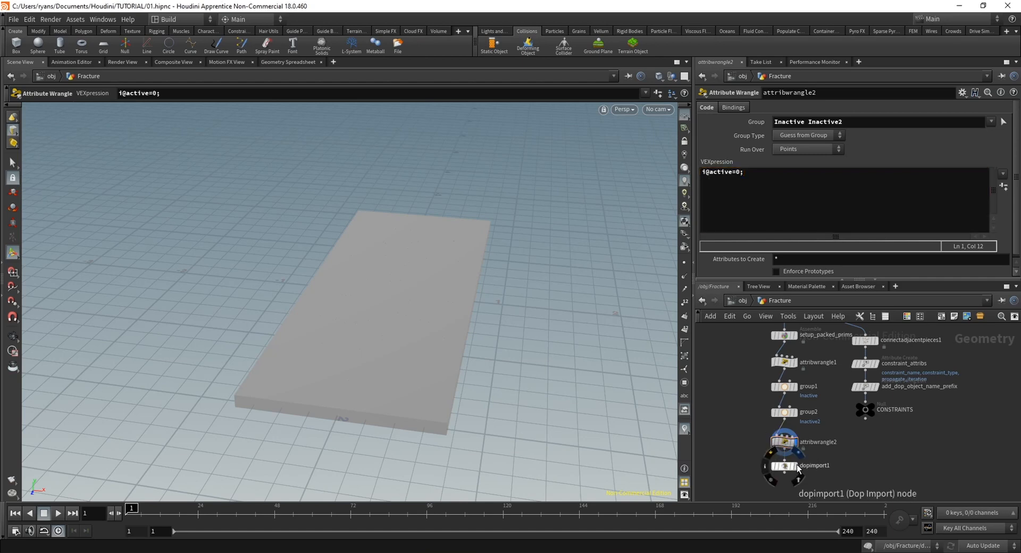
# Display dopimport1 and play the simulation to frame 47, checking how the slab's inactive edges behave
pyautogui.click(790, 466)
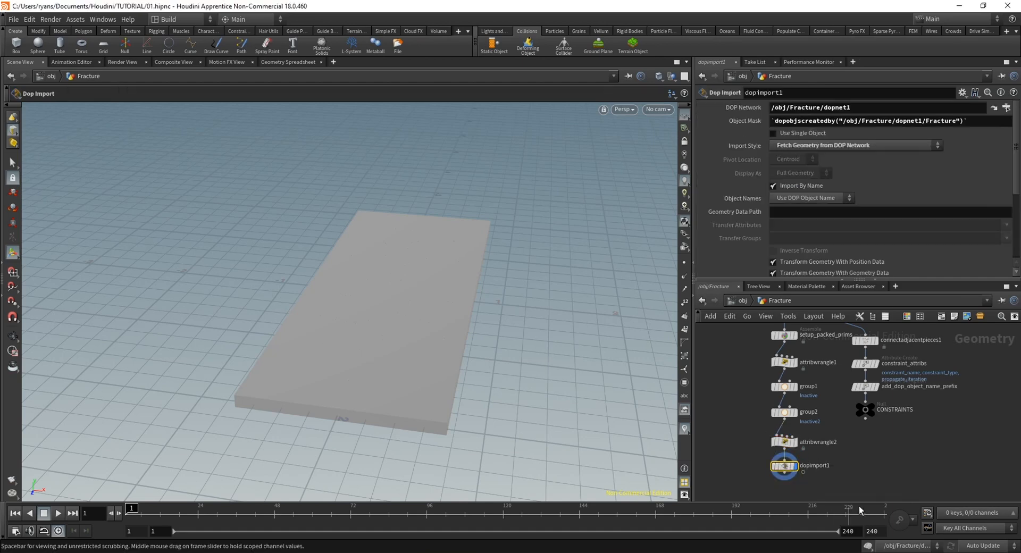
pyautogui.moveTo(903, 472); pyautogui.dragTo(860, 474, button='middle')
pyautogui.scroll(-3, 860, 474)
pyautogui.keyDown('alt'); pyautogui.moveTo(406, 415); pyautogui.dragTo(367, 349); pyautogui.keyUp('alt')
pyautogui.keyDown('alt'); pyautogui.moveTo(367, 349); pyautogui.dragTo(397, 347, button='right'); pyautogui.keyUp('alt')
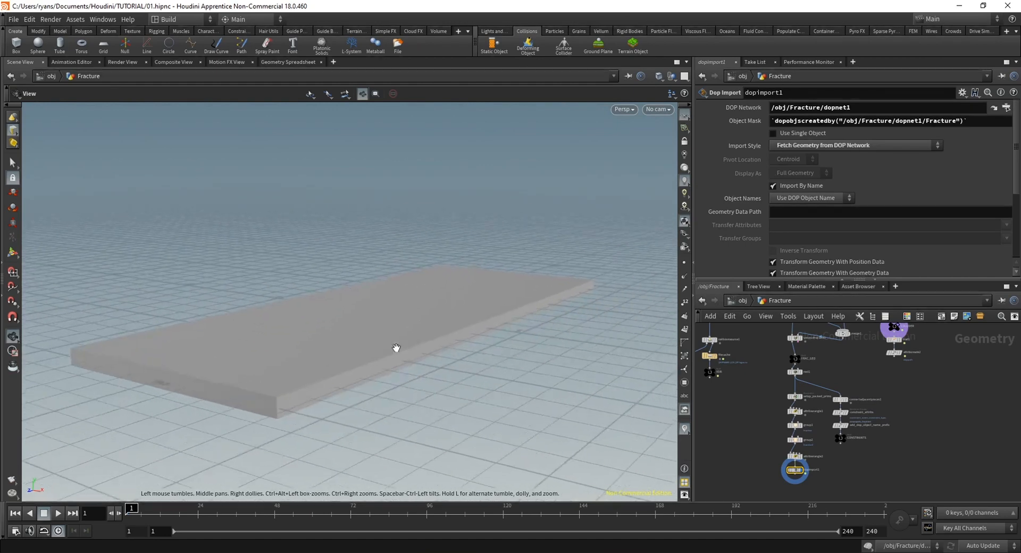
pyautogui.moveTo(396, 347)
pyautogui.keyDown('alt'); pyautogui.mouseDown()
pyautogui.moveTo(435, 351)
pyautogui.moveTo(413, 347)
pyautogui.mouseUp(); pyautogui.keyUp('alt')
pyautogui.moveTo(891, 378); pyautogui.dragTo(872, 453, button='middle')
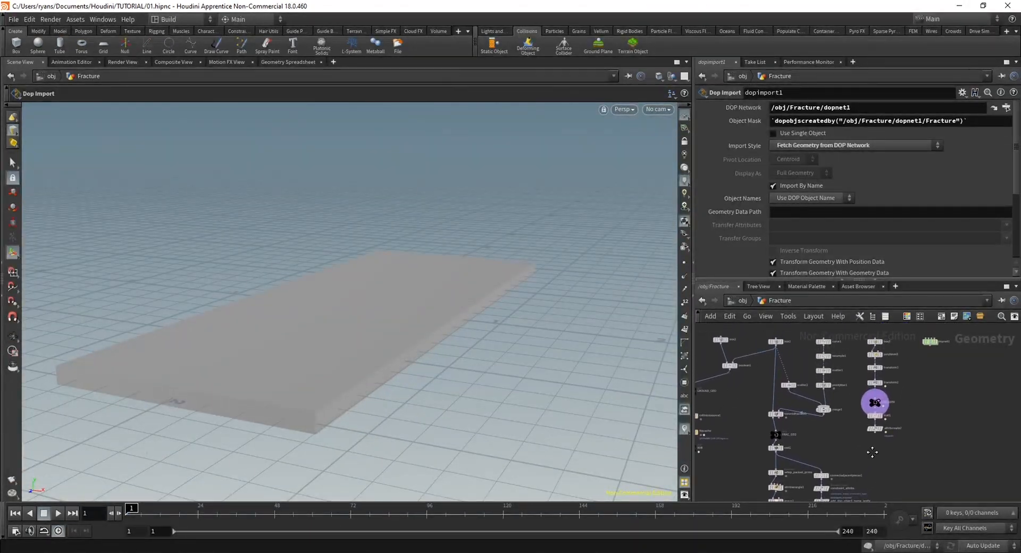
pyautogui.keyDown('alt'); pyautogui.moveTo(382, 285); pyautogui.dragTo(413, 299); pyautogui.keyUp('alt')
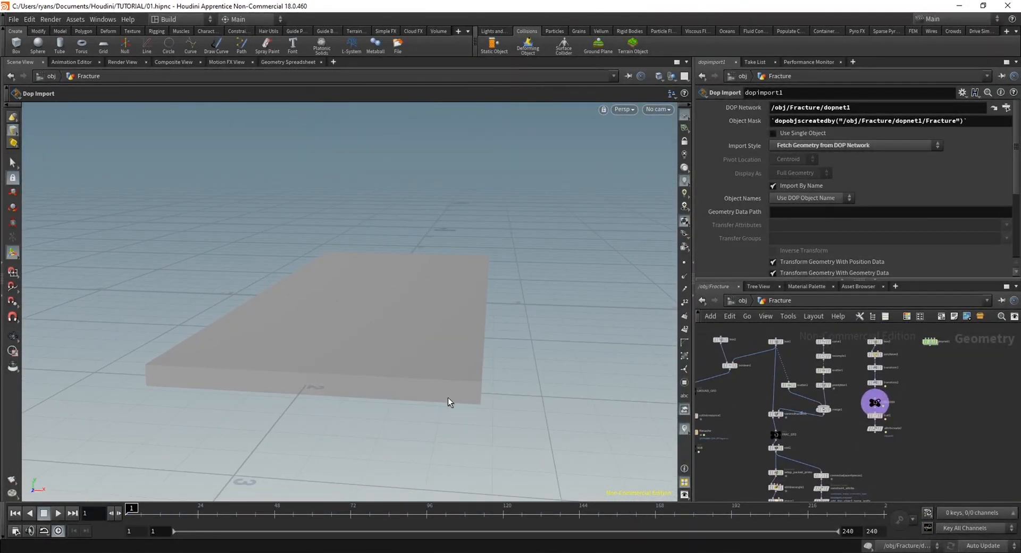
pyautogui.keyDown('alt'); pyautogui.moveTo(486, 421); pyautogui.dragTo(445, 426); pyautogui.keyUp('alt')
pyautogui.keyDown('alt'); pyautogui.moveTo(480, 249); pyautogui.dragTo(462, 266, button='middle'); pyautogui.keyUp('alt')
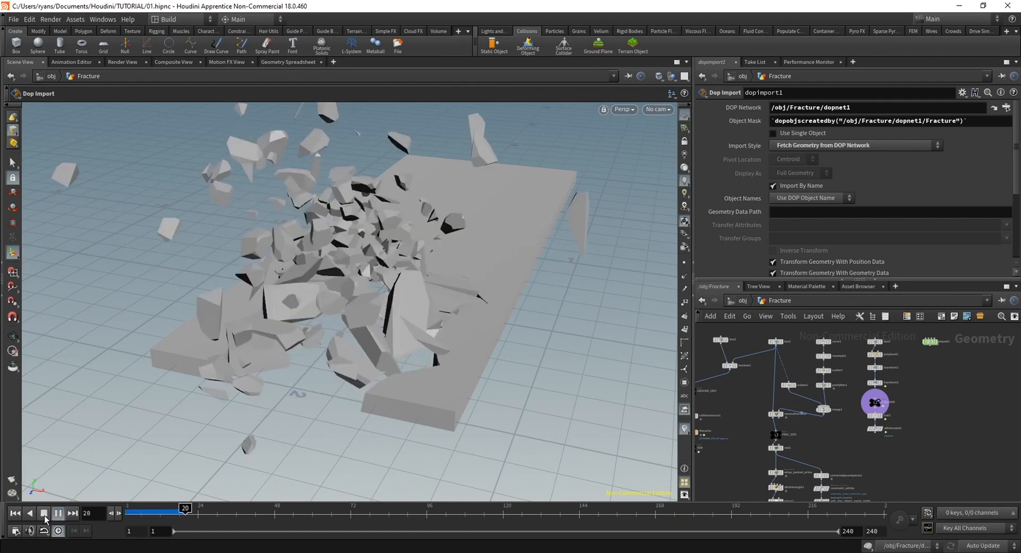
pyautogui.click(45, 517)
pyautogui.keyDown('alt'); pyautogui.moveTo(303, 319); pyautogui.dragTo(375, 305); pyautogui.keyUp('alt')
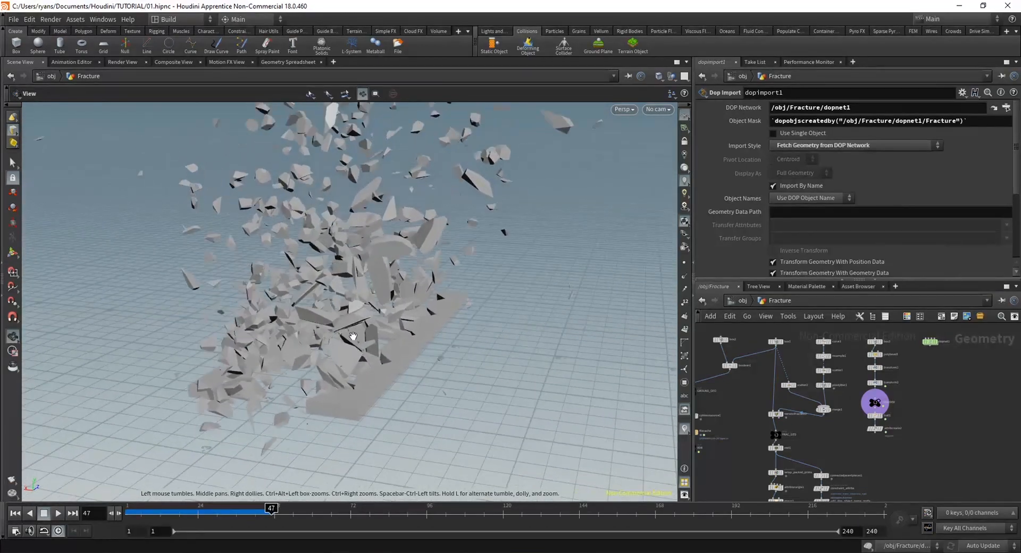
# Scrub through the cached simulation frames, examining the flying debris from several angles, and return to frame 1
pyautogui.moveTo(266, 510); pyautogui.dragTo(178, 509)
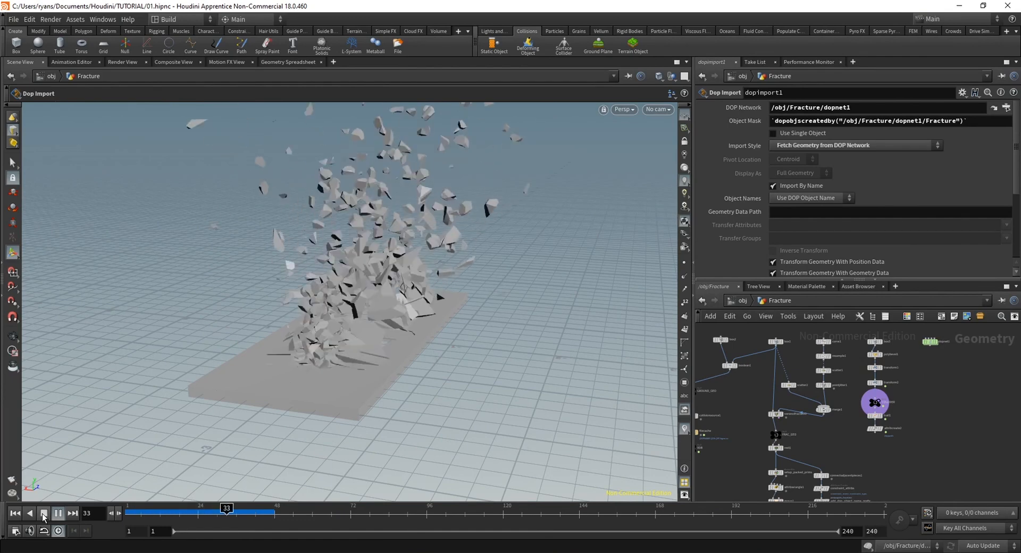
pyautogui.moveTo(190, 512); pyautogui.dragTo(126, 512)
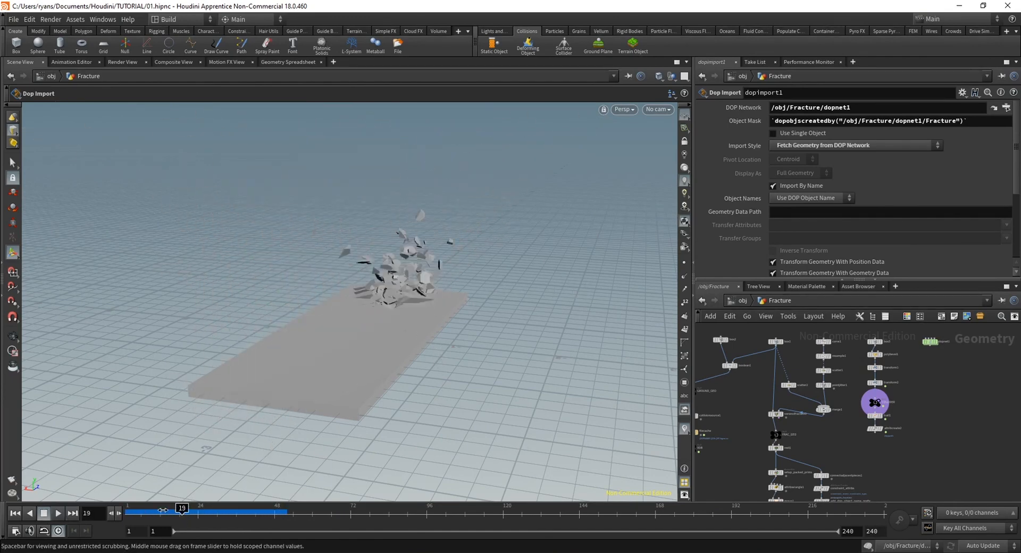
pyautogui.moveTo(215, 509); pyautogui.dragTo(177, 509)
pyautogui.moveTo(425, 305); pyautogui.dragTo(379, 315)
pyautogui.moveTo(379, 315); pyautogui.dragTo(406, 347, button='right')
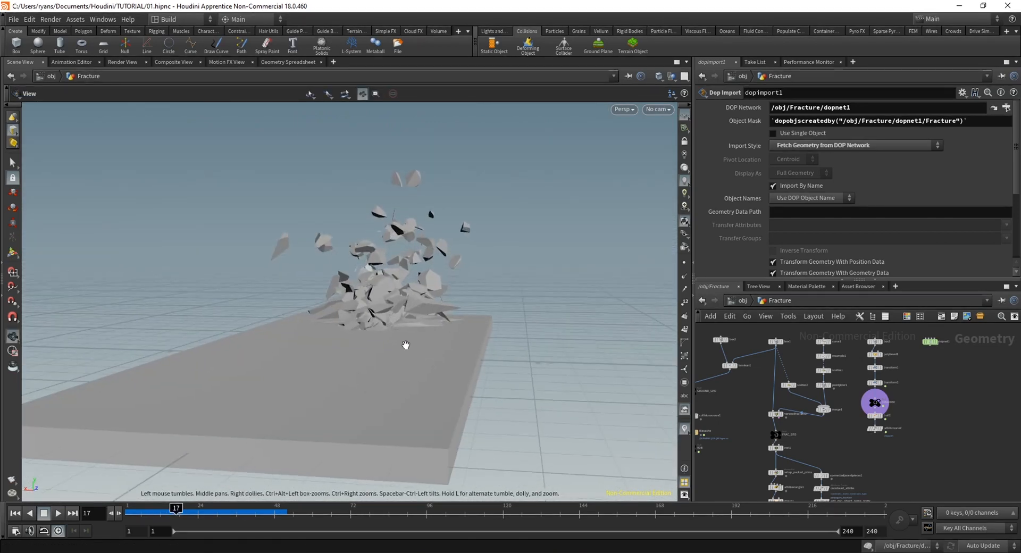
pyautogui.moveTo(406, 346); pyautogui.dragTo(414, 311)
pyautogui.press('Return')
pyautogui.click(152, 511)
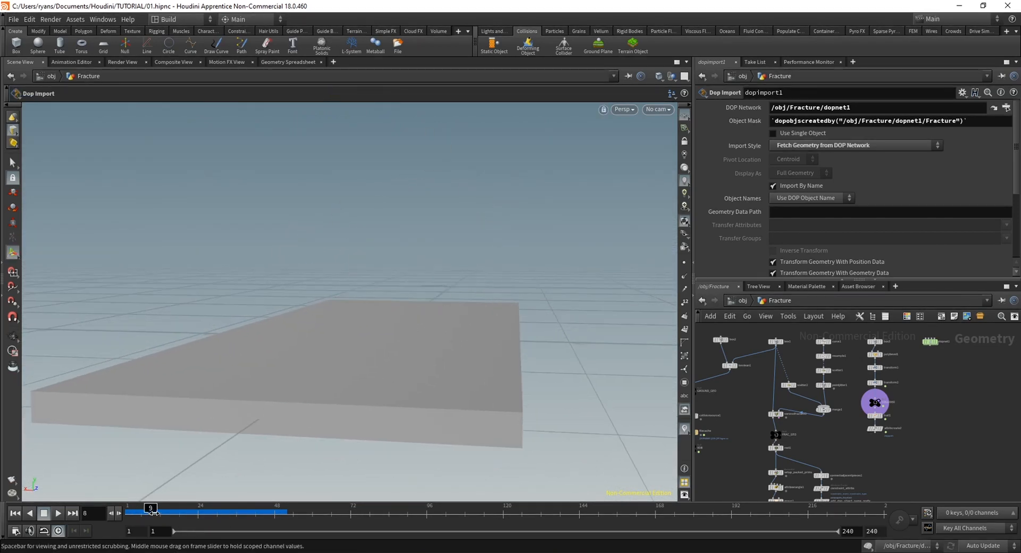
pyautogui.moveTo(182, 509); pyautogui.dragTo(249, 510)
pyautogui.keyDown('alt'); pyautogui.moveTo(423, 367); pyautogui.dragTo(362, 367, button='right'); pyautogui.keyUp('alt')
pyautogui.keyDown('alt'); pyautogui.moveTo(361, 367); pyautogui.dragTo(395, 383); pyautogui.keyUp('alt')
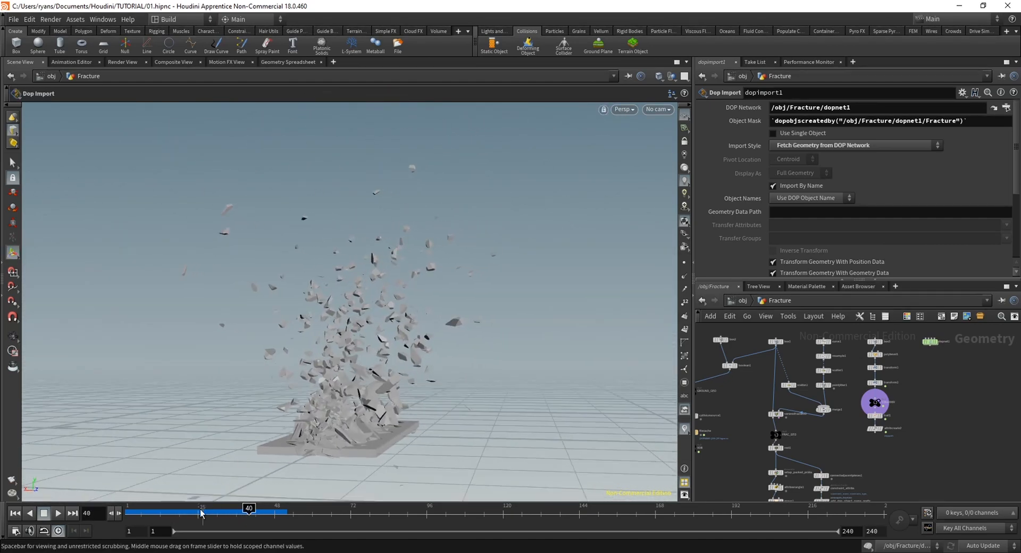
pyautogui.moveTo(144, 514)
pyautogui.mouseDown()
pyautogui.moveTo(234, 519)
pyautogui.moveTo(128, 519)
pyautogui.mouseUp()
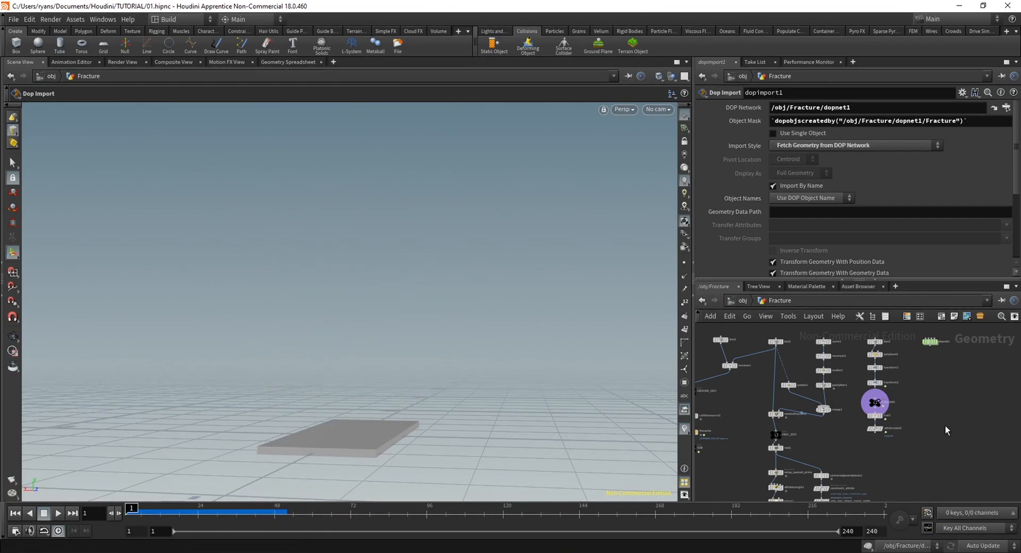
# Go inside dopnet1 and turn off the bypass on the gravity1 node so gravity acts in the simulation
pyautogui.moveTo(918, 361); pyautogui.dragTo(894, 465)
pyautogui.moveTo(894, 465); pyautogui.dragTo(867, 400, button='middle')
pyautogui.scroll(3, 868, 401)
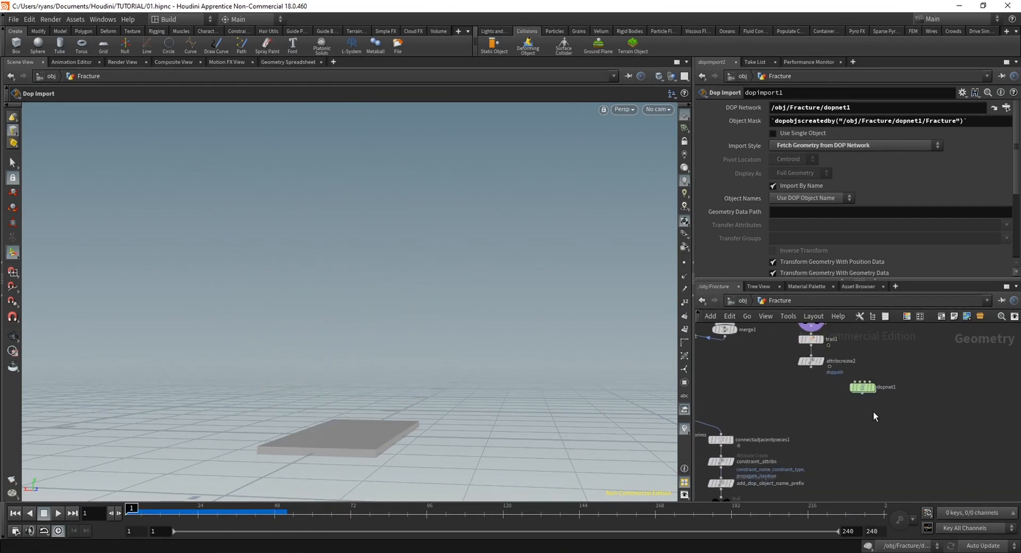
pyautogui.doubleClick(864, 387)
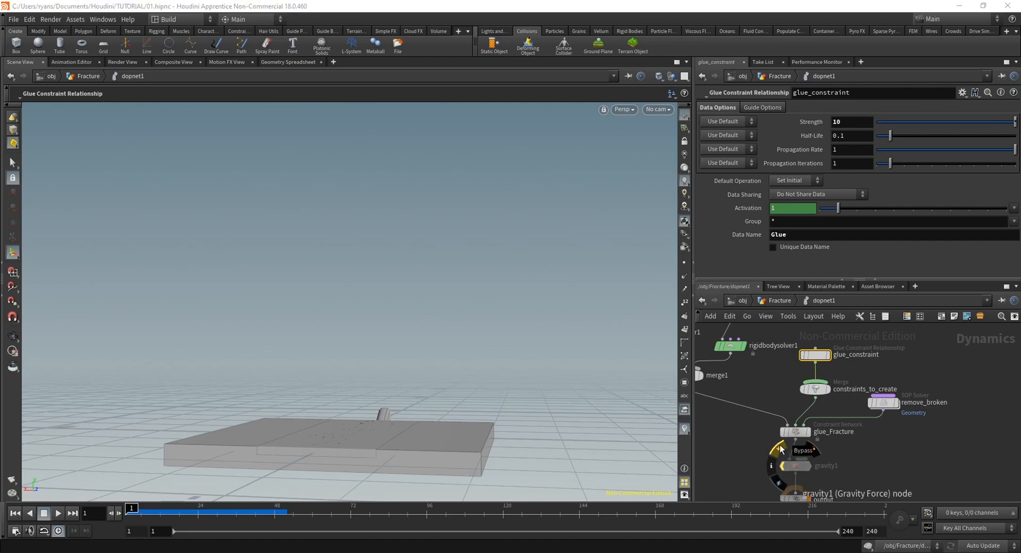
pyautogui.click(780, 449)
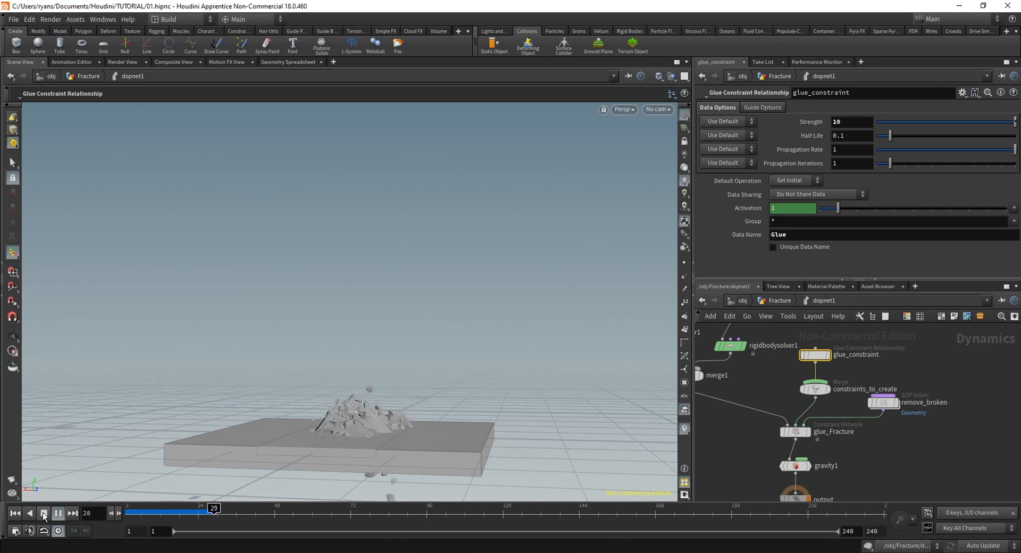
# Play and scrub the simulation with gravity up to frame 48, examining the debris from several angles, and return to frame 1
pyautogui.click(43, 515)
pyautogui.keyDown('alt'); pyautogui.moveTo(273, 428); pyautogui.dragTo(443, 448, button='right'); pyautogui.keyUp('alt')
pyautogui.keyDown('alt'); pyautogui.moveTo(443, 448); pyautogui.dragTo(361, 478); pyautogui.keyUp('alt')
pyautogui.click(14, 513)
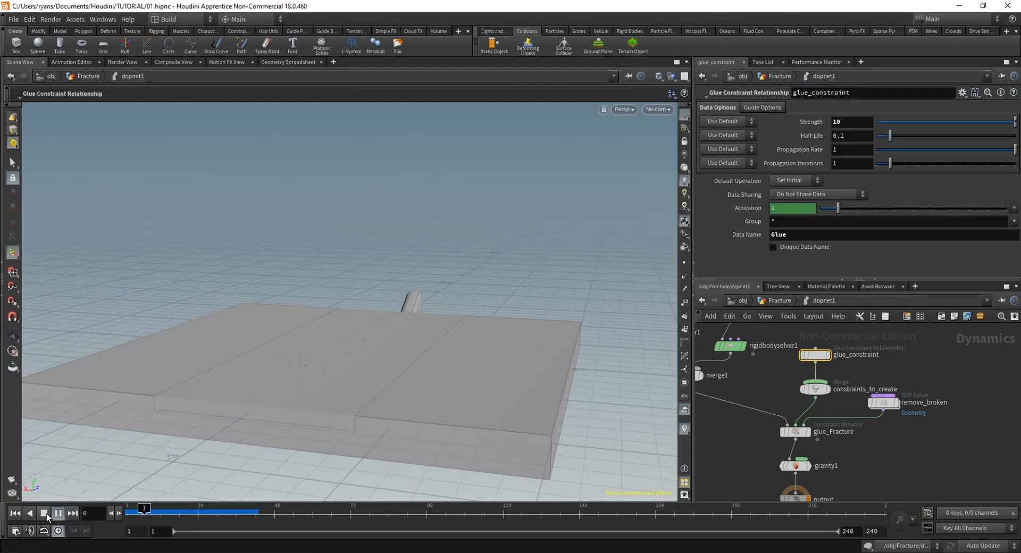
pyautogui.click(185, 514)
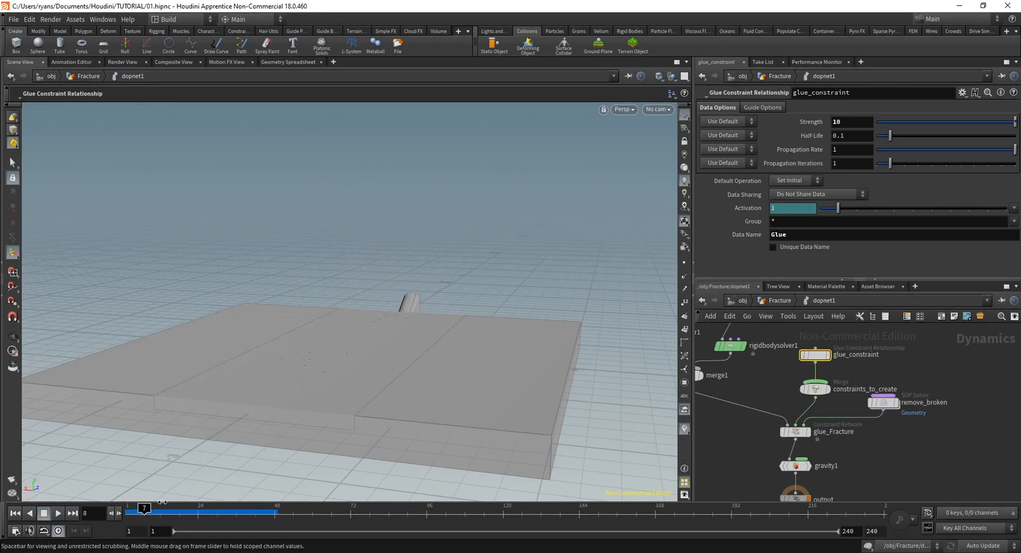
pyautogui.moveTo(162, 502); pyautogui.dragTo(154, 522)
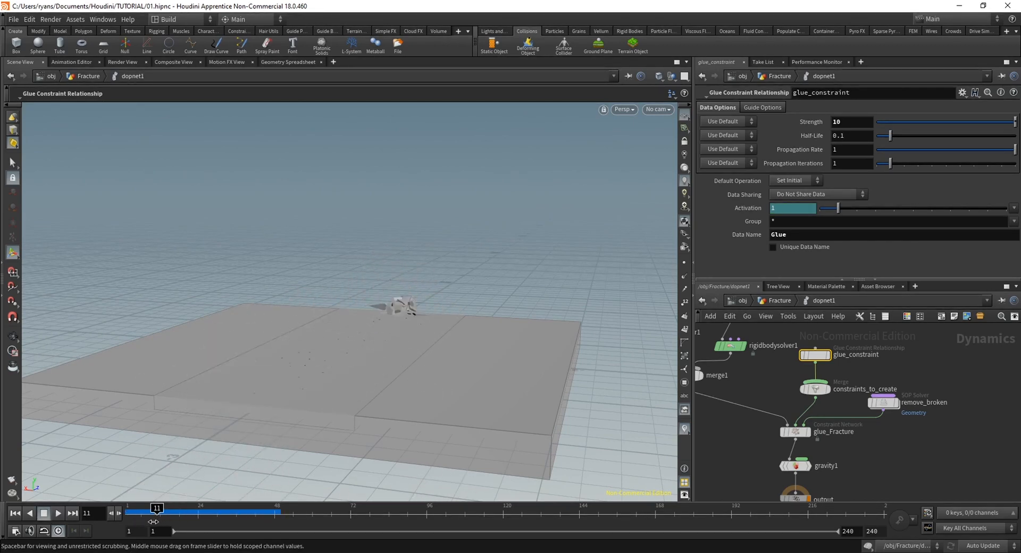
pyautogui.click(58, 513)
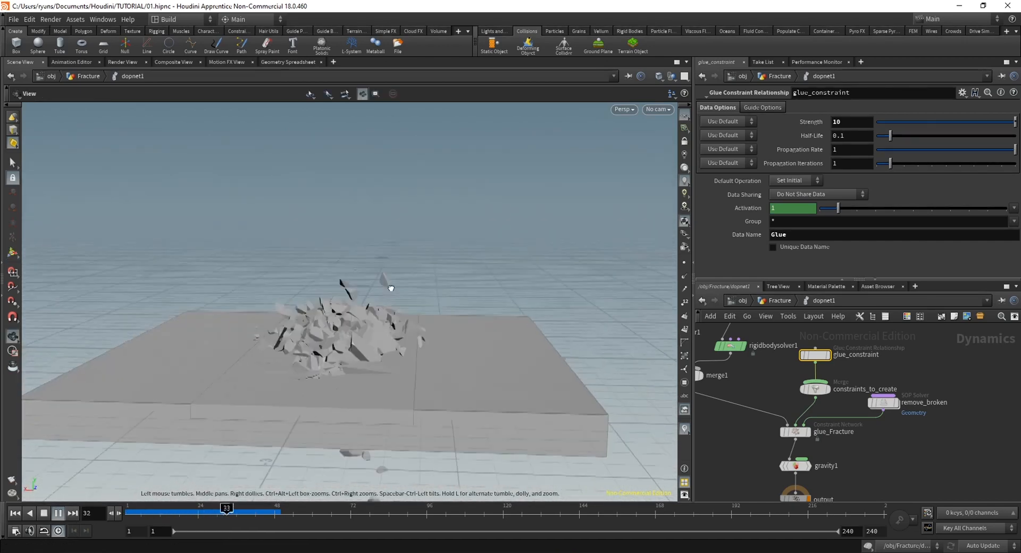
pyautogui.moveTo(216, 510)
pyautogui.mouseDown()
pyautogui.moveTo(129, 512)
pyautogui.moveTo(211, 512)
pyautogui.mouseUp()
pyautogui.keyDown('alt'); pyautogui.moveTo(468, 367); pyautogui.dragTo(366, 360); pyautogui.keyUp('alt')
pyautogui.moveTo(209, 512); pyautogui.dragTo(122, 513)
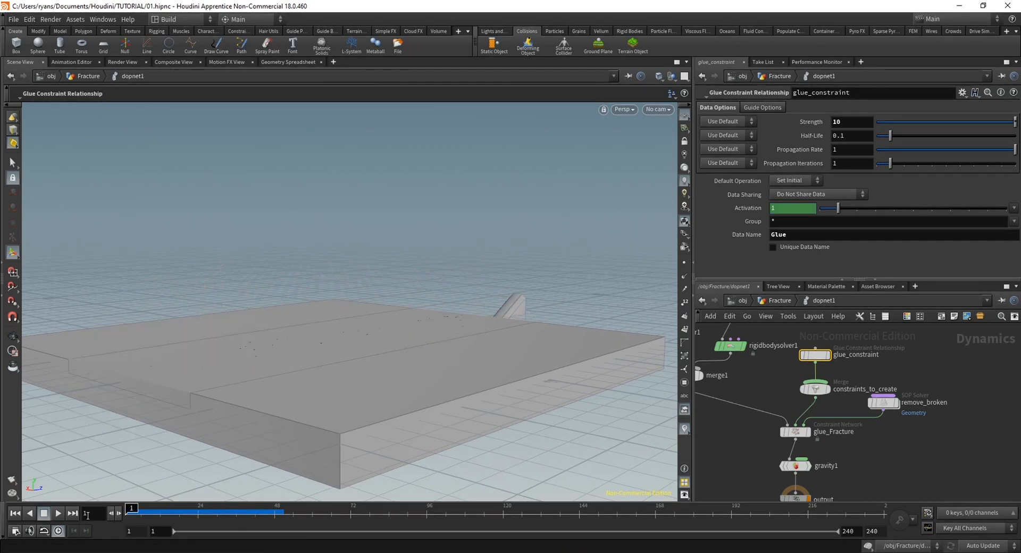
# Open the physical properties of the Fracture RBD Packed Object
pyautogui.moveTo(778, 379); pyautogui.dragTo(780, 465, button='middle')
pyautogui.moveTo(902, 387); pyautogui.dragTo(840, 375, button='right')
pyautogui.moveTo(840, 375); pyautogui.dragTo(885, 429, button='middle')
pyautogui.moveTo(885, 429); pyautogui.dragTo(873, 392, button='right')
pyautogui.moveTo(873, 391); pyautogui.dragTo(886, 372, button='middle')
pyautogui.scroll(1, 886, 372)
pyautogui.click(823, 383)
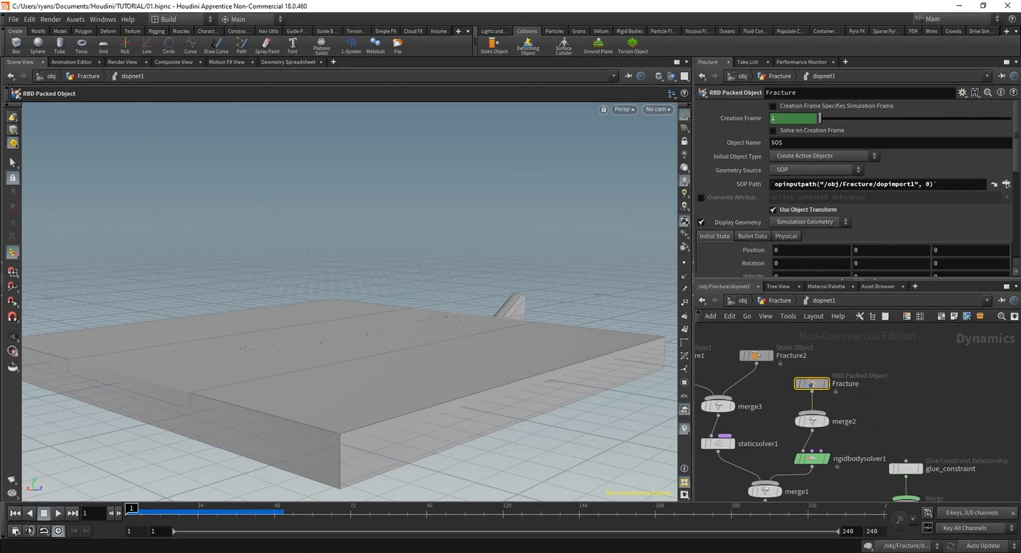
pyautogui.moveTo(1019, 113); pyautogui.dragTo(1015, 148)
pyautogui.click(755, 150)
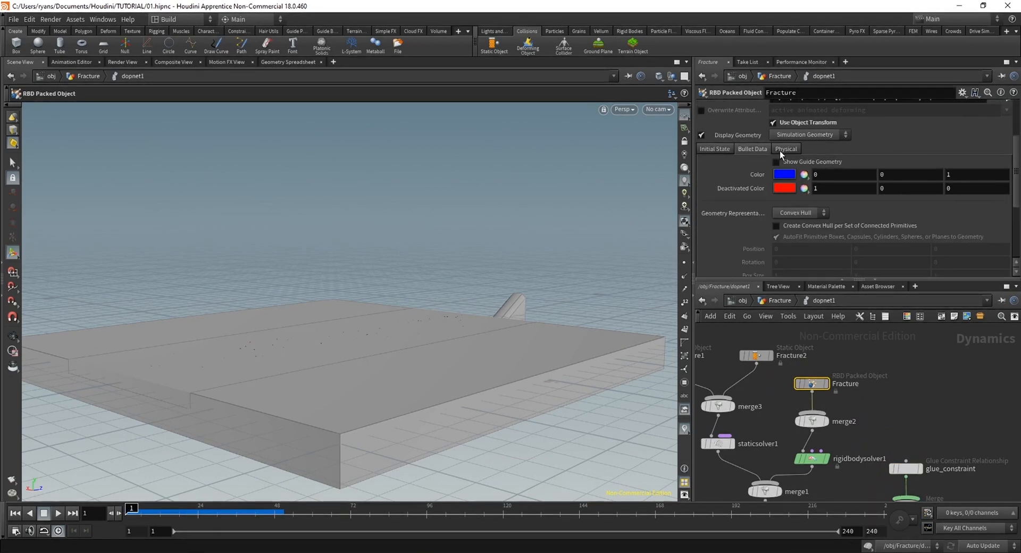
pyautogui.click(782, 150)
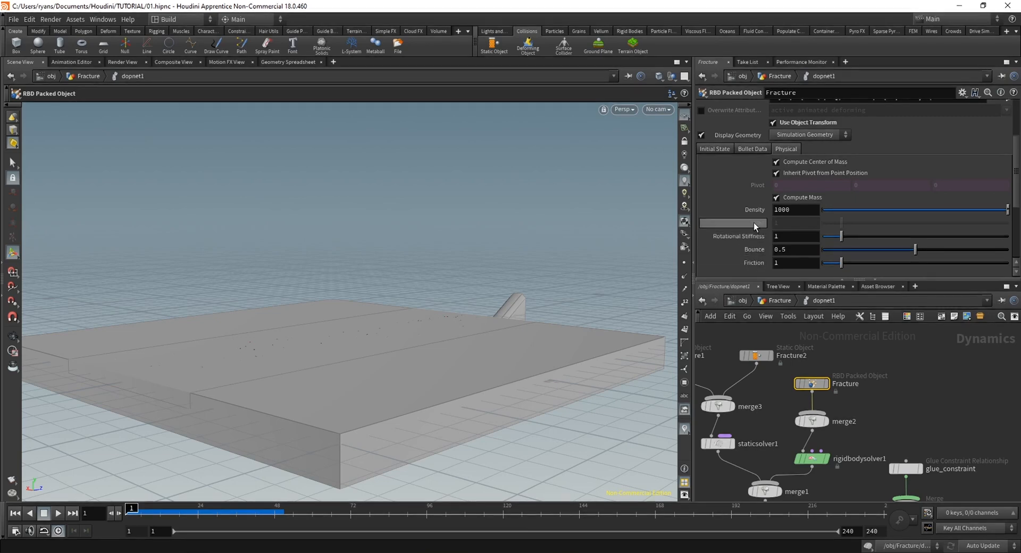
# Try a Bounce of 2 on the Fracture object and play the simulation to frame 19
pyautogui.keyDown('alt'); pyautogui.moveTo(479, 319); pyautogui.dragTo(426, 355); pyautogui.keyUp('alt')
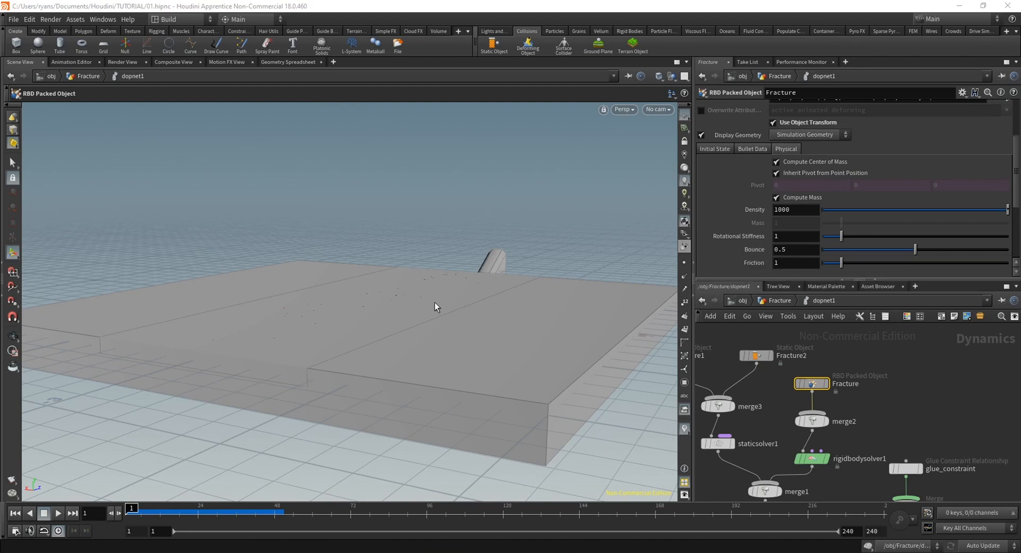
pyautogui.moveTo(423, 310)
pyautogui.keyDown('alt'); pyautogui.mouseDown()
pyautogui.moveTo(458, 278)
pyautogui.moveTo(448, 290)
pyautogui.moveTo(473, 292)
pyautogui.moveTo(441, 296)
pyautogui.moveTo(413, 277)
pyautogui.moveTo(417, 299)
pyautogui.mouseUp(); pyautogui.keyUp('alt')
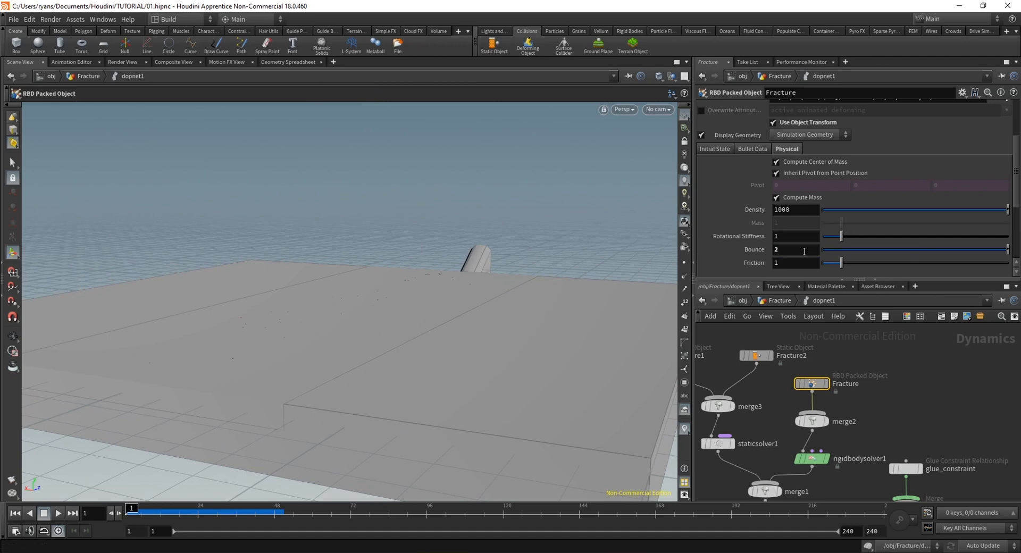
pyautogui.click(58, 514)
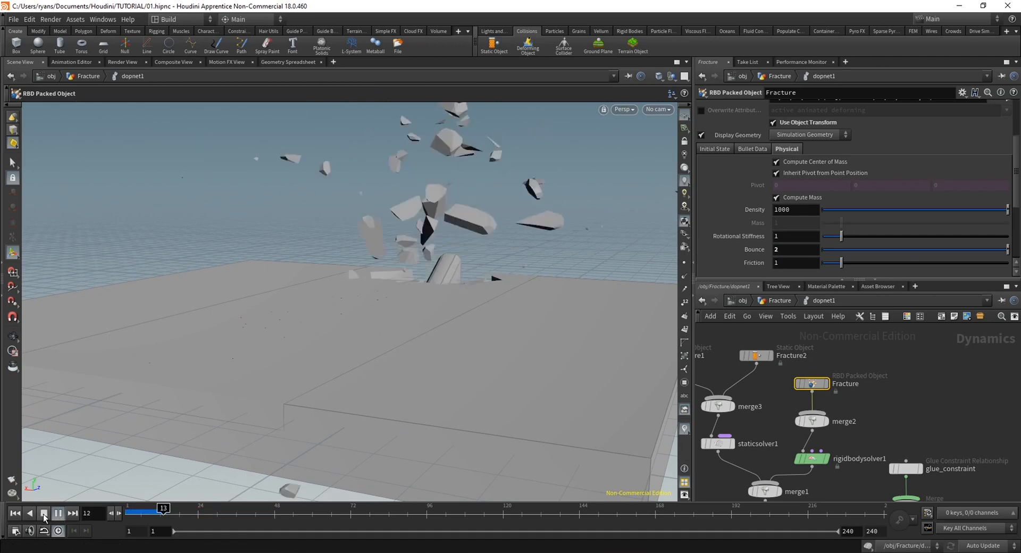
pyautogui.keyDown('alt'); pyautogui.moveTo(428, 289); pyautogui.dragTo(323, 227); pyautogui.keyUp('alt')
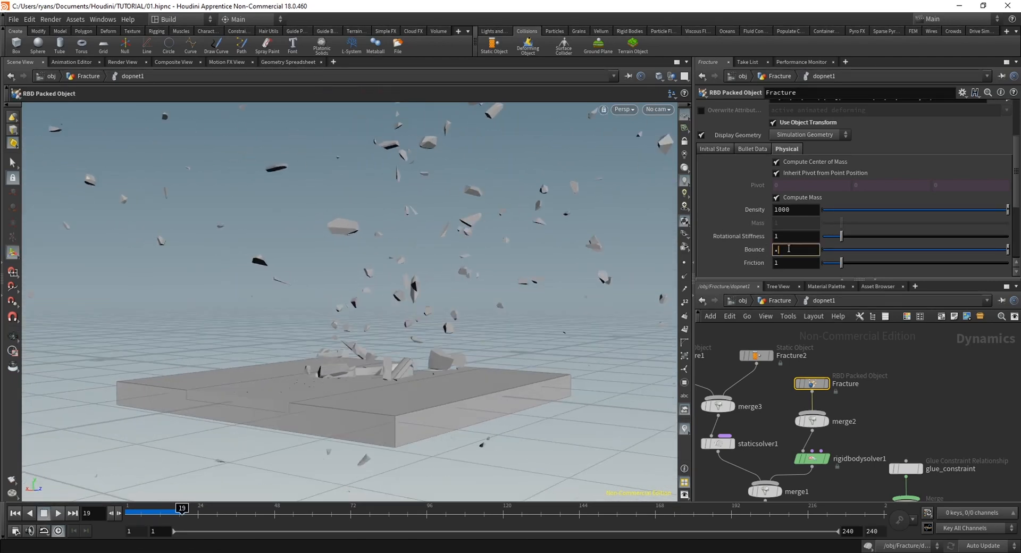
# Set the Fracture object's Bounce to .7 and rerun the simulation from the first frame
pyautogui.press('Return')
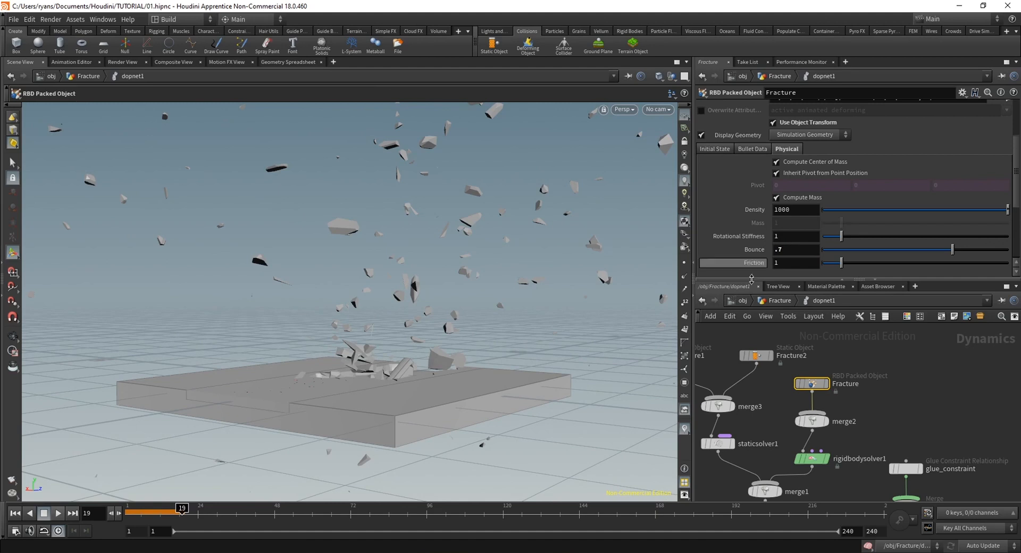
pyautogui.click(16, 514)
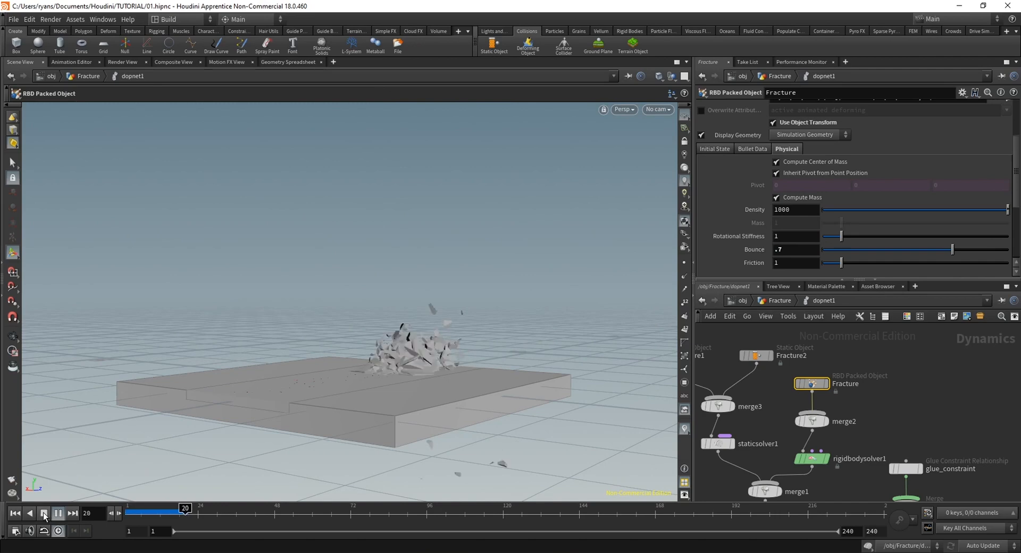
pyautogui.click(43, 513)
# Scrub through the first 30 or so frames from close and wide views, examining the debris pile, and return to frame 1
pyautogui.keyDown('alt'); pyautogui.moveTo(300, 384); pyautogui.dragTo(273, 387); pyautogui.keyUp('alt')
pyautogui.moveTo(219, 510); pyautogui.dragTo(195, 512)
pyautogui.keyDown('alt'); pyautogui.moveTo(255, 421); pyautogui.dragTo(325, 375); pyautogui.keyUp('alt')
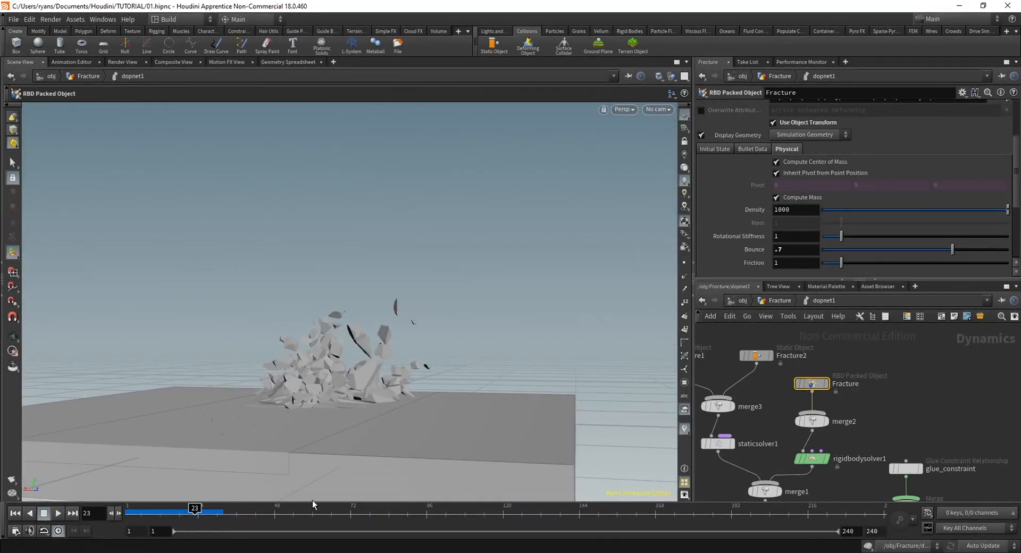
pyautogui.moveTo(142, 514); pyautogui.dragTo(88, 520)
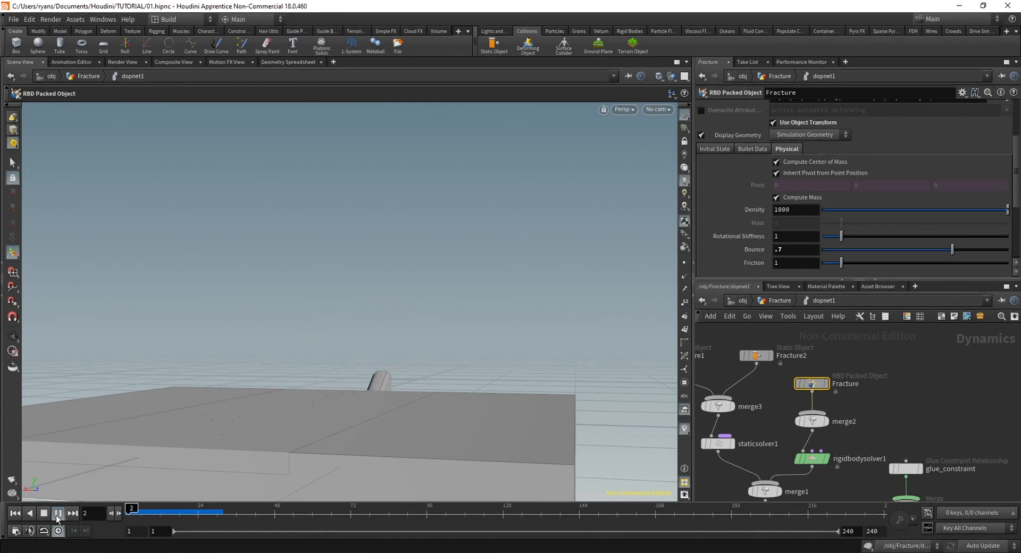
pyautogui.click(44, 515)
pyautogui.keyDown('alt'); pyautogui.moveTo(354, 303); pyautogui.dragTo(346, 379); pyautogui.keyUp('alt')
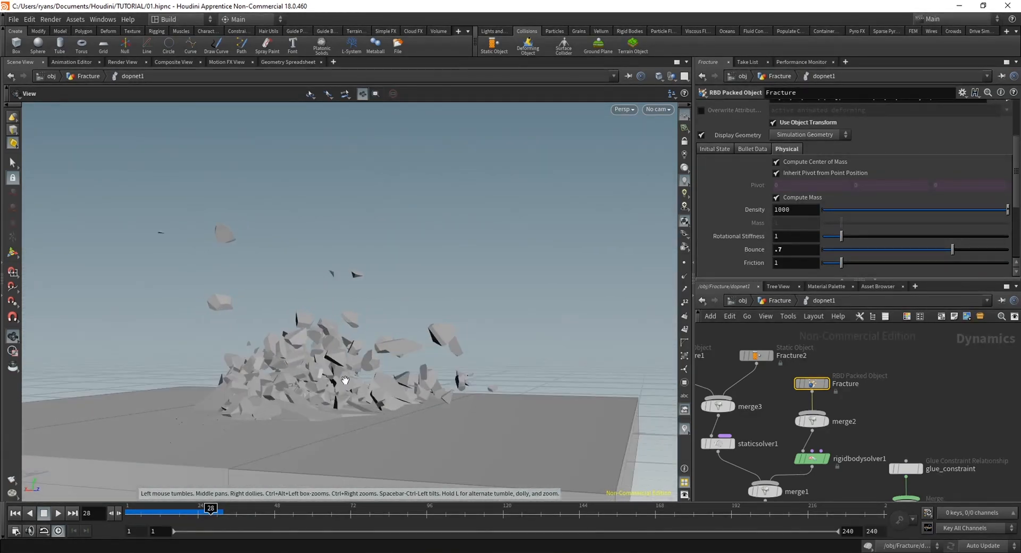
pyautogui.scroll(4, 345, 380)
pyautogui.moveTo(137, 511)
pyautogui.mouseDown()
pyautogui.moveTo(208, 510)
pyautogui.moveTo(127, 504)
pyautogui.mouseUp()
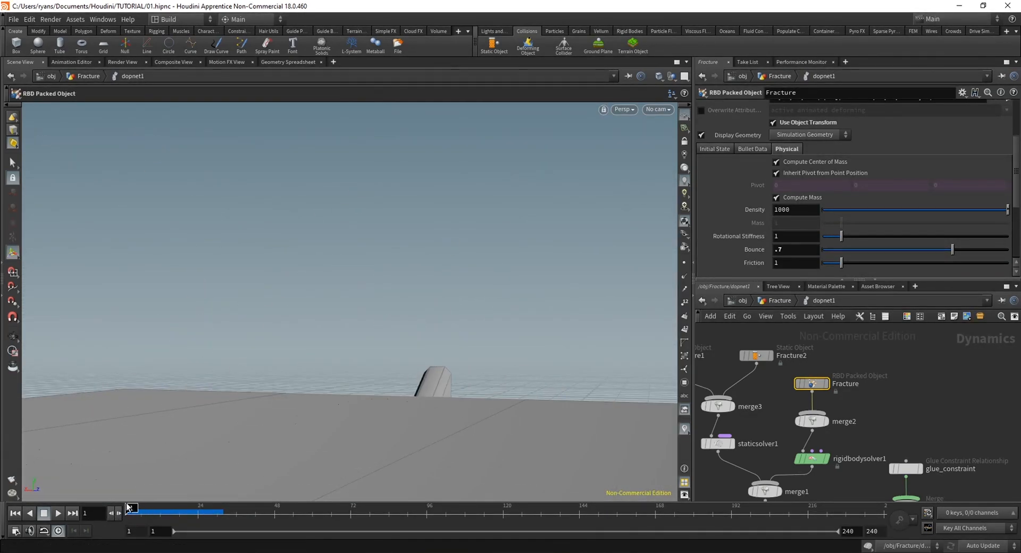
pyautogui.press('Escape')
pyautogui.moveTo(342, 421); pyautogui.dragTo(281, 362)
pyautogui.moveTo(317, 395)
pyautogui.mouseDown()
pyautogui.moveTo(310, 405)
pyautogui.moveTo(321, 412)
pyautogui.moveTo(376, 392)
pyautogui.moveTo(337, 412)
pyautogui.moveTo(326, 435)
pyautogui.moveTo(299, 431)
pyautogui.moveTo(314, 437)
pyautogui.moveTo(317, 392)
pyautogui.mouseUp()
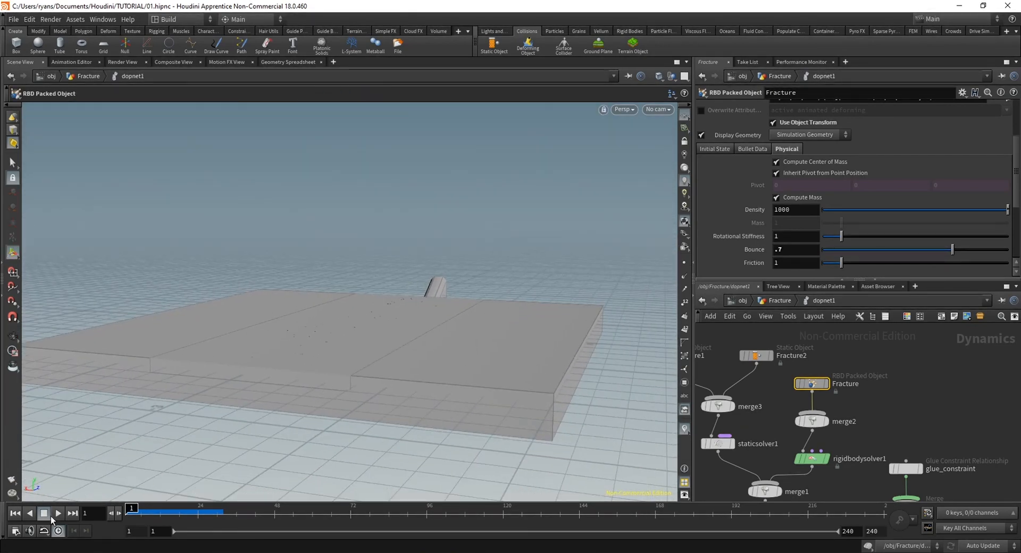
# Play the simulation to about frame 90, replay the impact several times to judge the debris motion, and rewind to frame 1
pyautogui.click(58, 513)
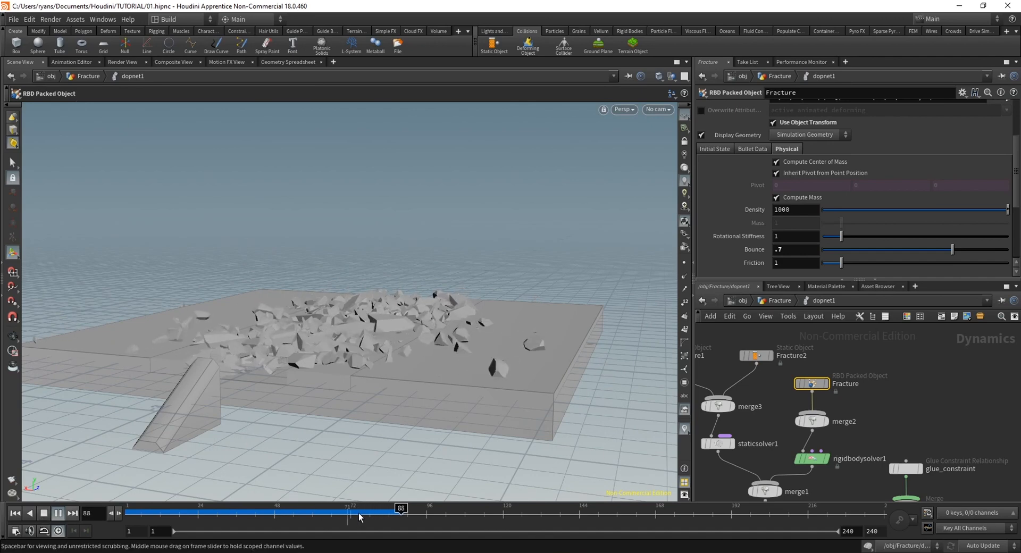
pyautogui.moveTo(359, 514); pyautogui.dragTo(86, 509)
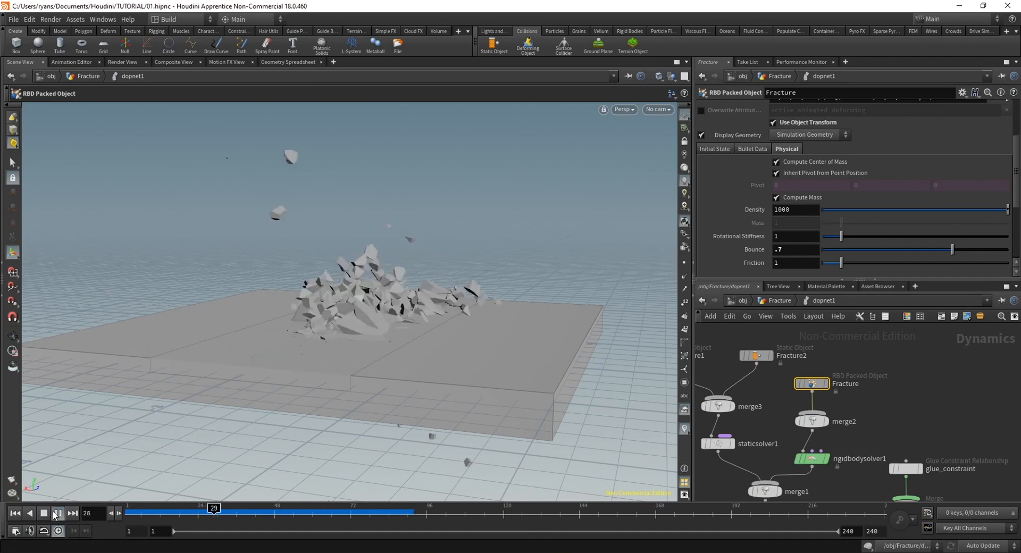
pyautogui.click(58, 514)
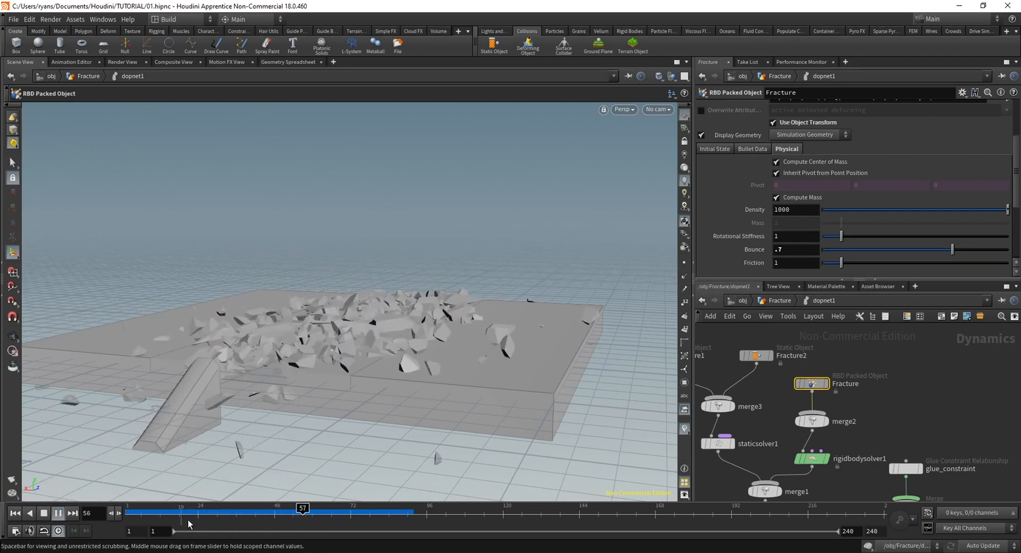
pyautogui.moveTo(191, 521); pyautogui.dragTo(119, 520)
pyautogui.click(59, 513)
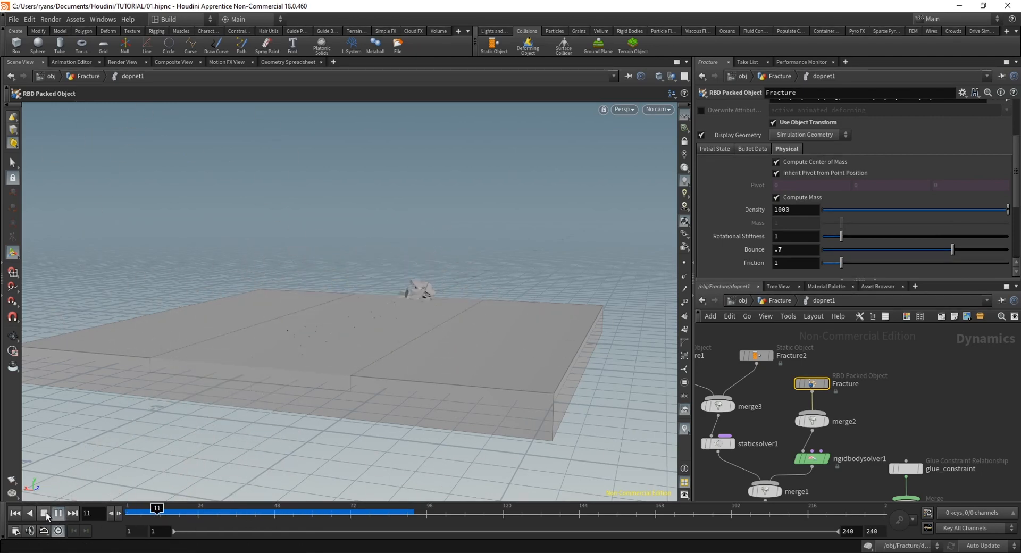
pyautogui.moveTo(217, 513); pyautogui.dragTo(122, 517)
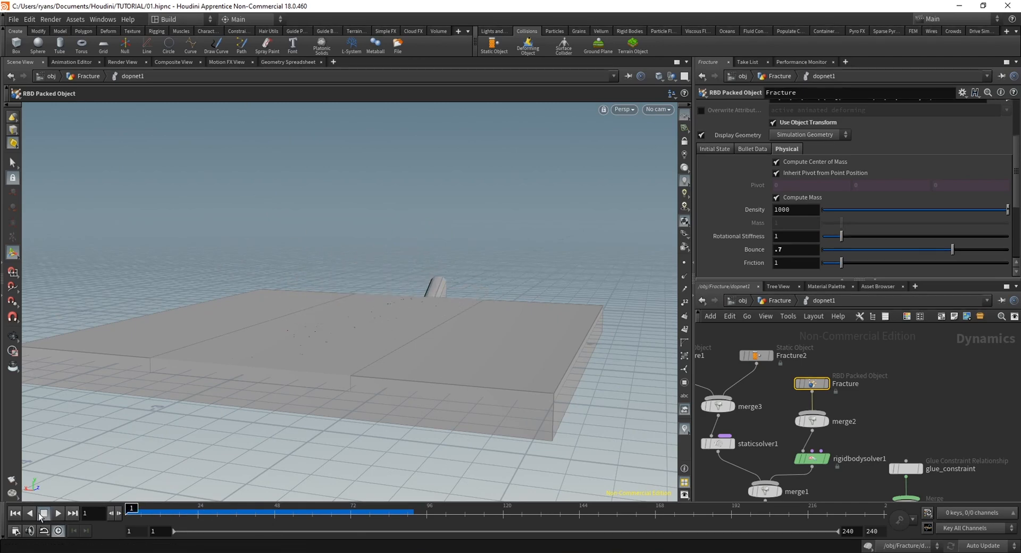
pyautogui.click(58, 512)
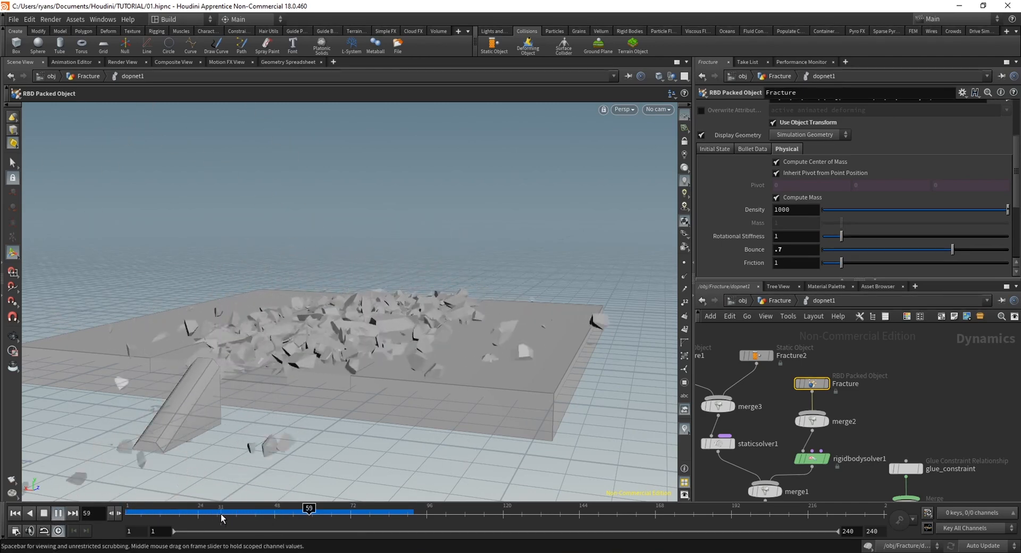
pyautogui.moveTo(221, 516); pyautogui.dragTo(125, 516)
# Return to the Fracture network level and display the dopimport1 node
pyautogui.click(780, 301)
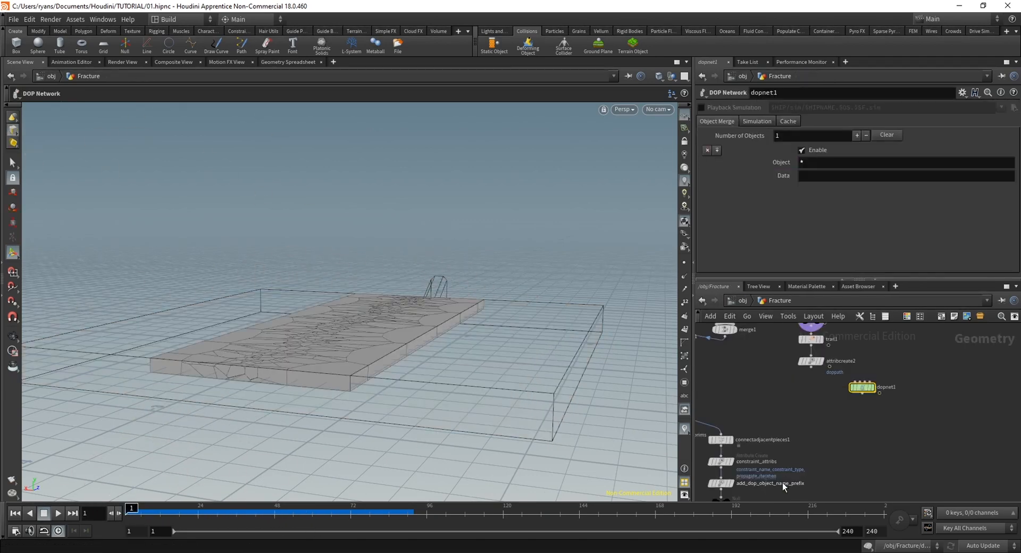
pyautogui.moveTo(783, 483); pyautogui.dragTo(942, 360, button='middle')
pyautogui.moveTo(269, 510); pyautogui.dragTo(40, 518)
pyautogui.click(804, 435)
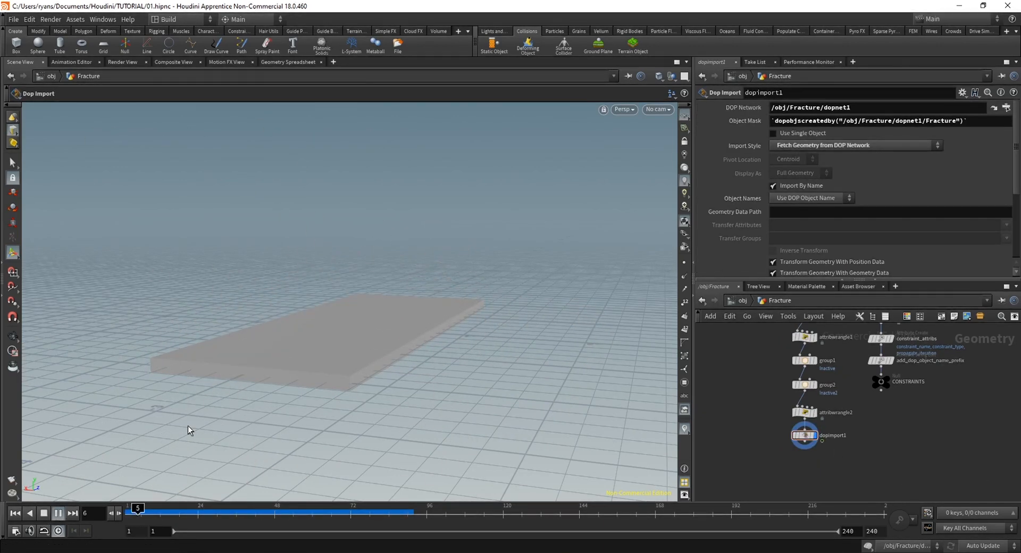
# Scrub the imported fracture pieces through about frame 40, examining the broken slab from above, and return to frame 1
pyautogui.keyDown('alt'); pyautogui.moveTo(228, 319); pyautogui.dragTo(287, 351); pyautogui.keyUp('alt')
pyautogui.moveTo(235, 512); pyautogui.dragTo(164, 511)
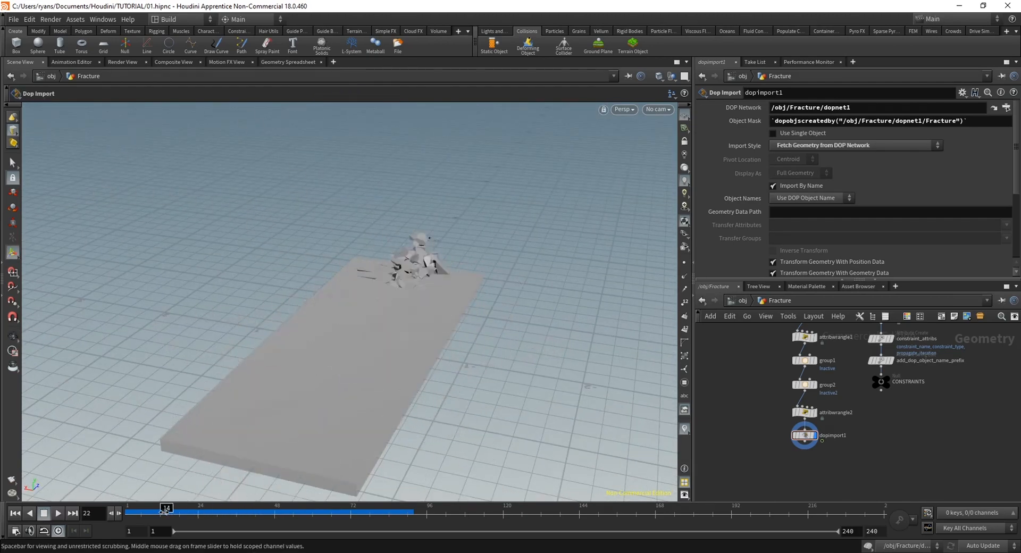
pyautogui.moveTo(236, 508); pyautogui.dragTo(258, 511)
pyautogui.moveTo(340, 373)
pyautogui.keyDown('alt'); pyautogui.mouseDown()
pyautogui.moveTo(422, 322)
pyautogui.moveTo(346, 383)
pyautogui.moveTo(335, 365)
pyautogui.mouseUp(); pyautogui.keyUp('alt')
pyautogui.moveTo(259, 512); pyautogui.dragTo(102, 514)
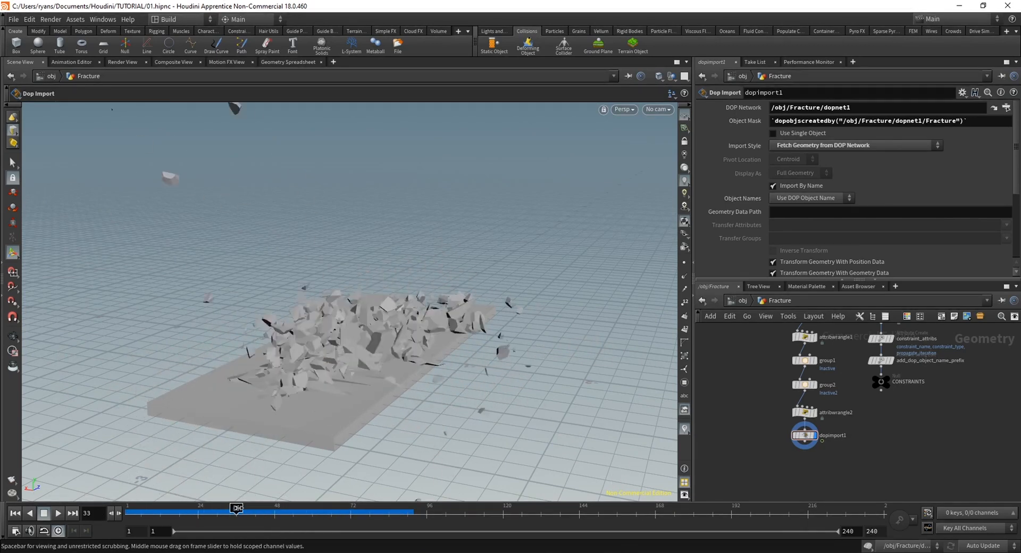
pyautogui.moveTo(237, 509); pyautogui.dragTo(120, 514)
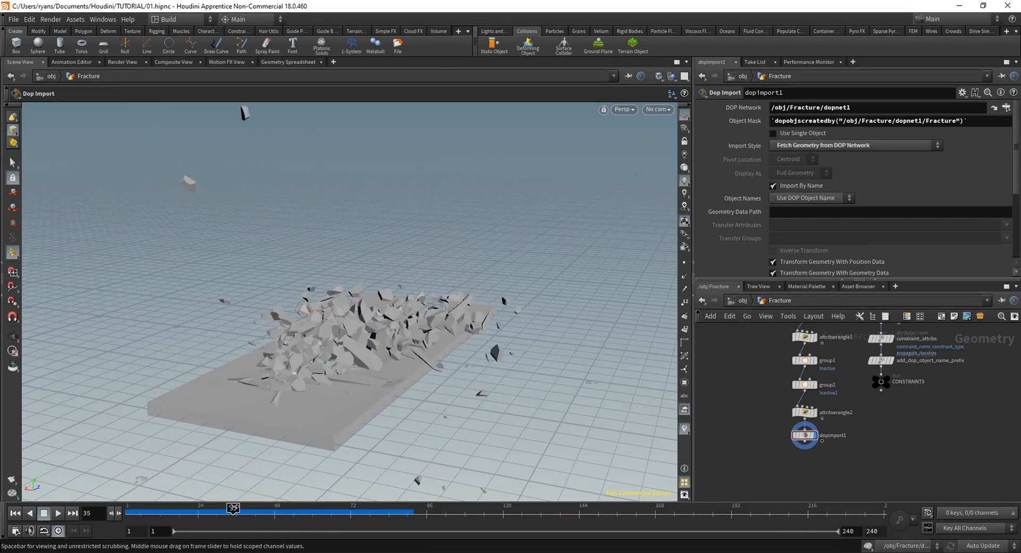
# Display the boolean1 node in the Fracture network and inspect the ground block with its subtracted channel
pyautogui.scroll(-3, 881, 430)
pyautogui.moveTo(747, 384); pyautogui.dragTo(804, 474, button='middle')
pyautogui.moveTo(834, 361); pyautogui.dragTo(816, 403, button='middle')
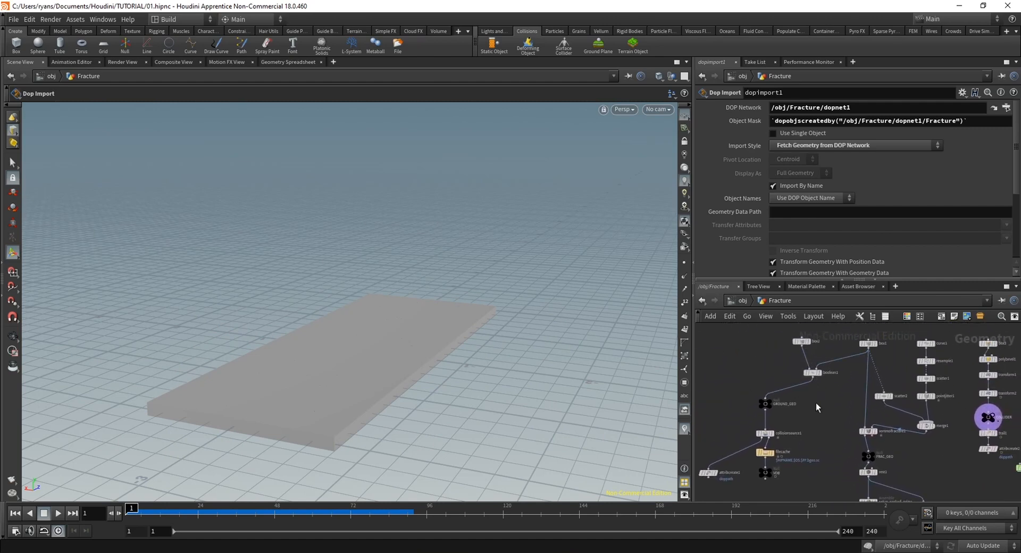
pyautogui.click(822, 376)
pyautogui.scroll(4, 325, 362)
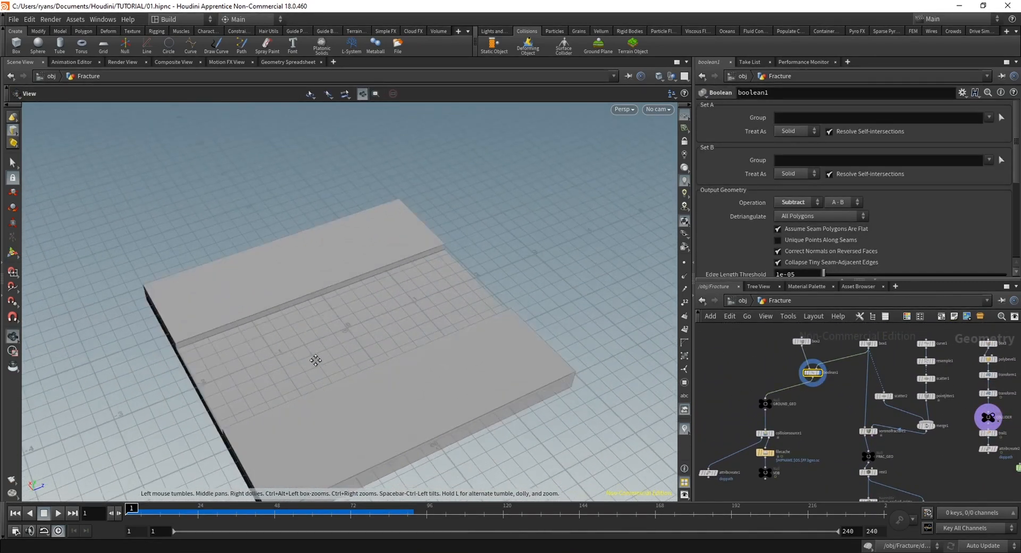
# Create a camera from a low view along the ground channel, and return to the Fracture network
pyautogui.scroll(3, 388, 271)
pyautogui.keyDown('alt'); pyautogui.moveTo(387, 271); pyautogui.dragTo(380, 324); pyautogui.keyUp('alt')
pyautogui.press('Return')
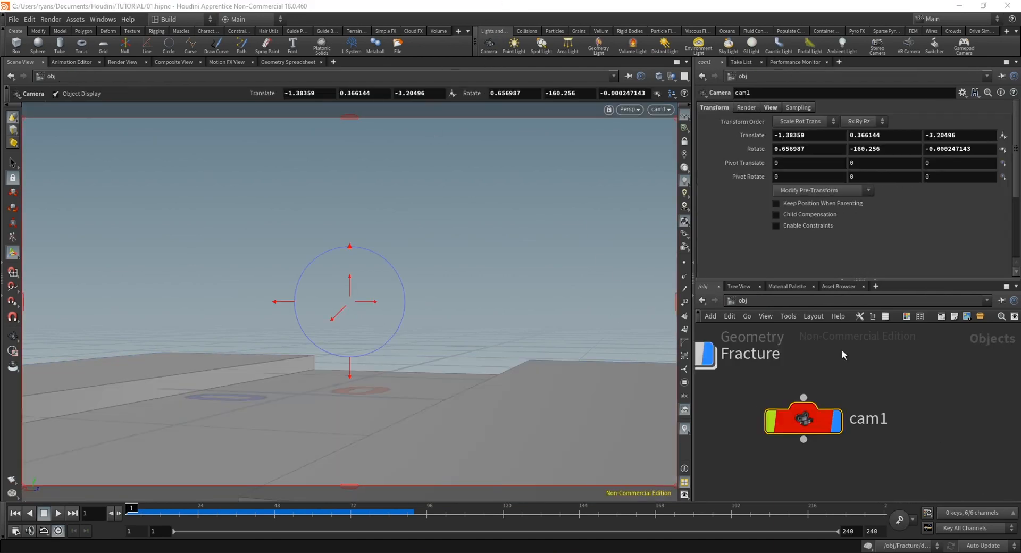
pyautogui.moveTo(840, 365); pyautogui.dragTo(898, 388, button='middle')
pyautogui.doubleClick(752, 392)
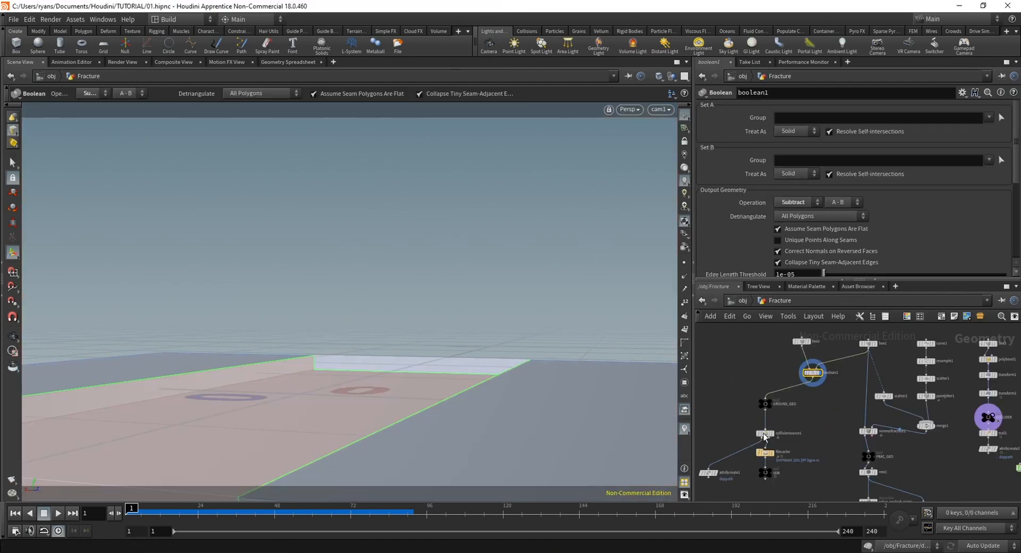
# Display the dopimport1 node, play the debris through the camera from the object level, and return inside Fracture
pyautogui.click(839, 465)
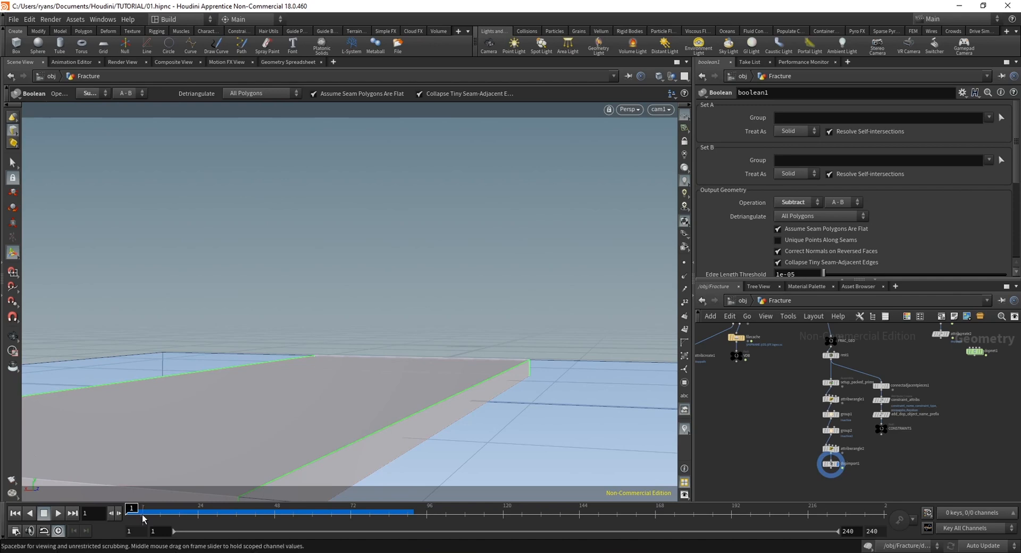
pyautogui.moveTo(183, 510); pyautogui.dragTo(297, 511)
pyautogui.hotkey('ctrl', 'Up')
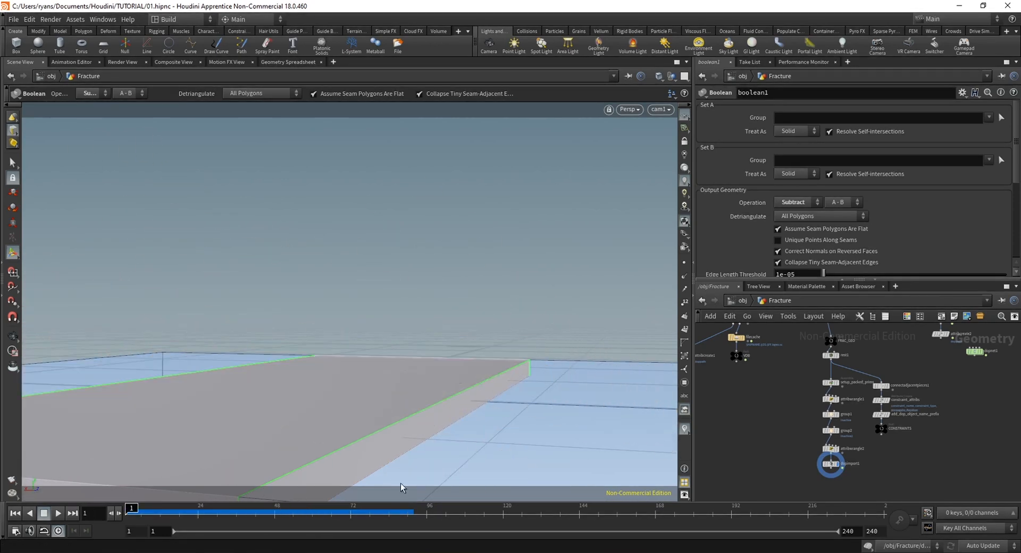
pyautogui.click(742, 301)
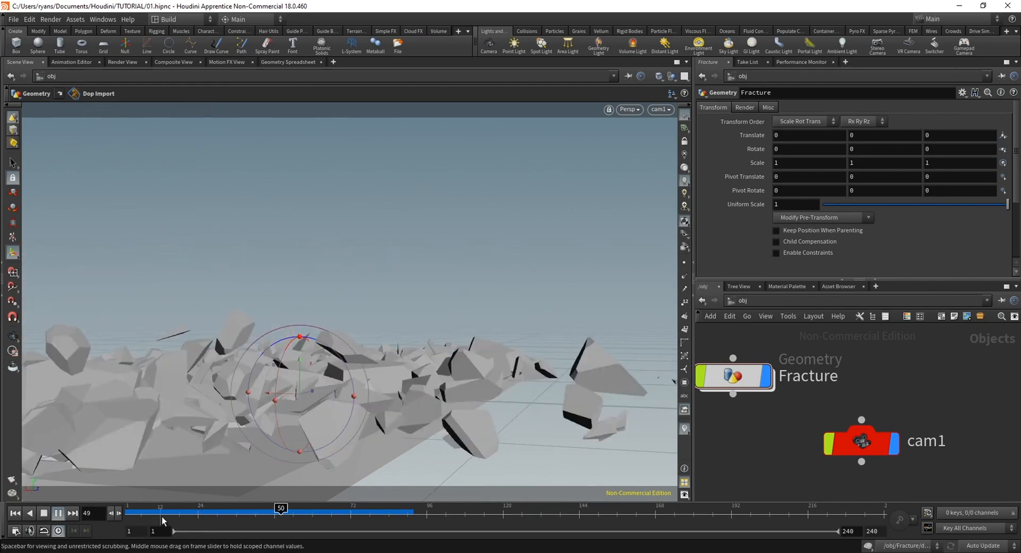
pyautogui.click(134, 510)
pyautogui.doubleClick(751, 383)
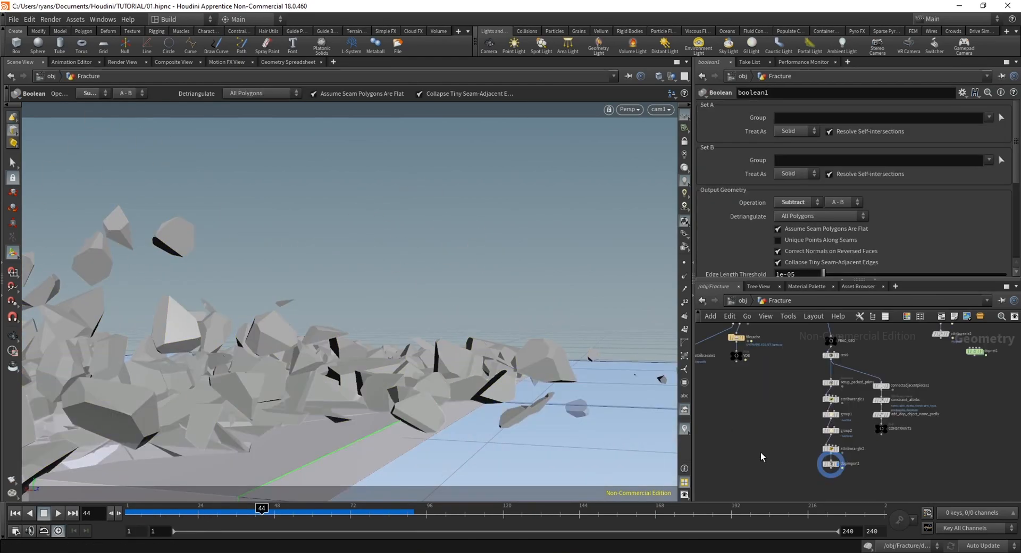
# Leave the camera view and replay the impact from above, stopping at frame 68
pyautogui.moveTo(208, 321); pyautogui.dragTo(425, 287)
pyautogui.moveTo(165, 512); pyautogui.dragTo(82, 516)
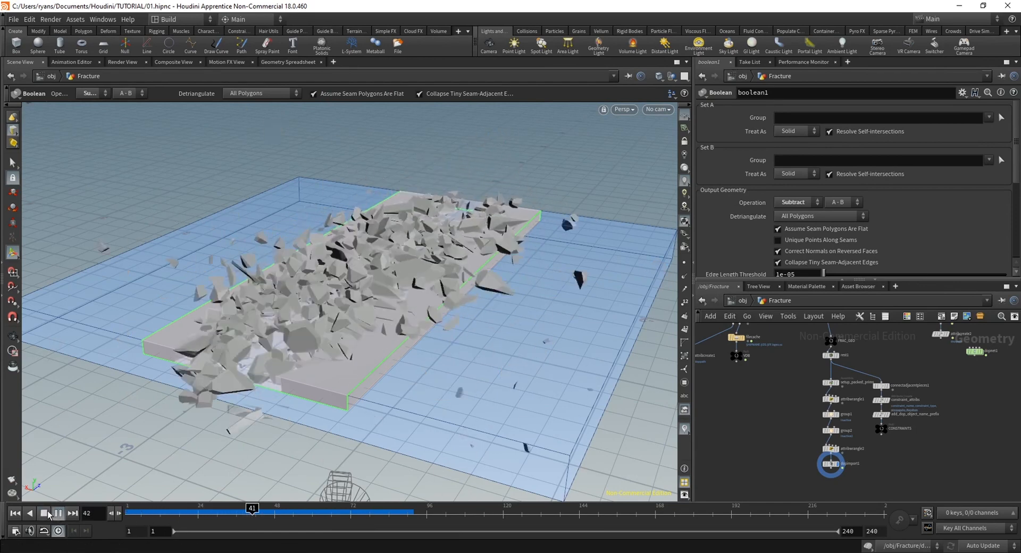
pyautogui.click(47, 513)
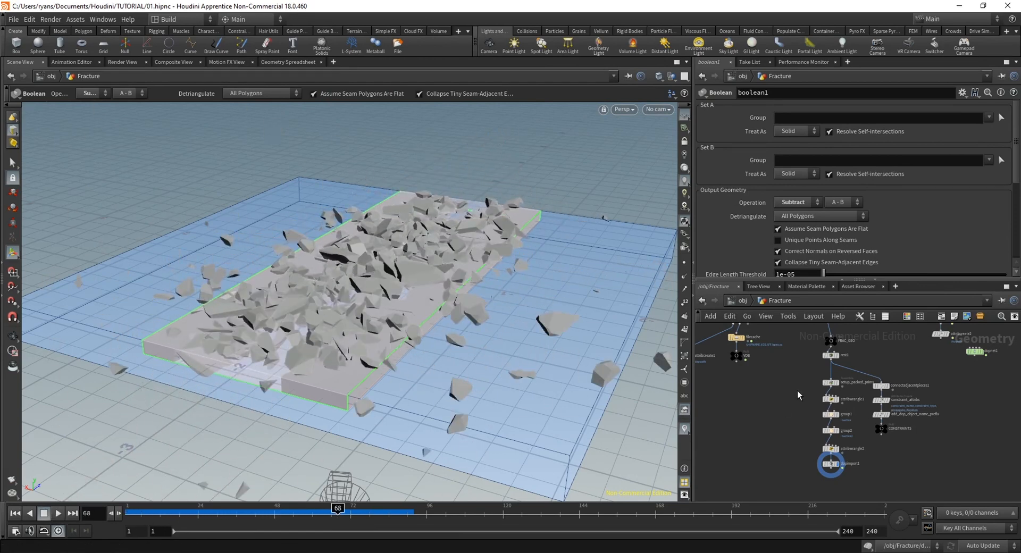
# Enter dopnet1, try a friction of 2 on the Fracture RBD Packed Object, simulate the impact and rewind to frame 1
pyautogui.moveTo(865, 337); pyautogui.dragTo(850, 416, button='middle')
pyautogui.doubleClick(965, 432)
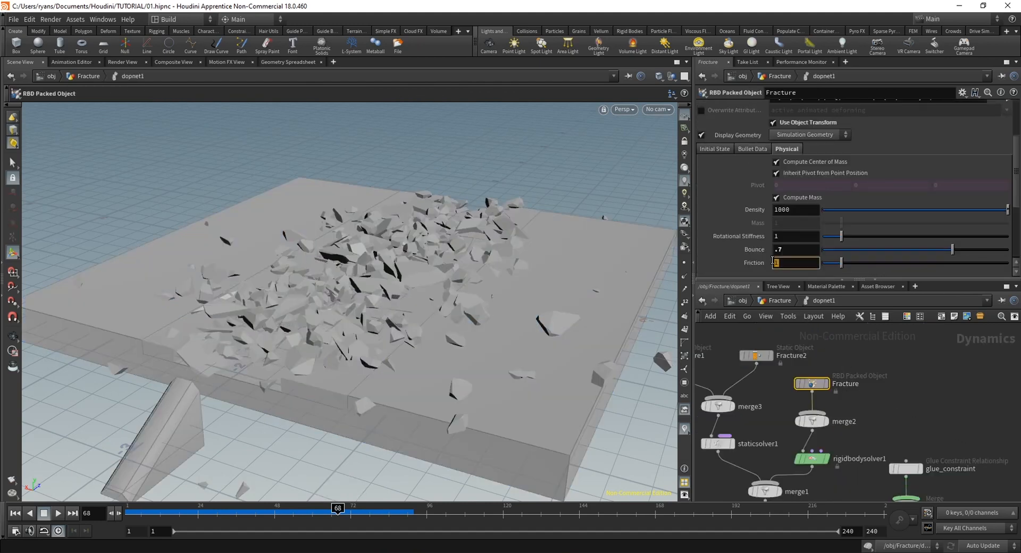
pyautogui.click(12, 514)
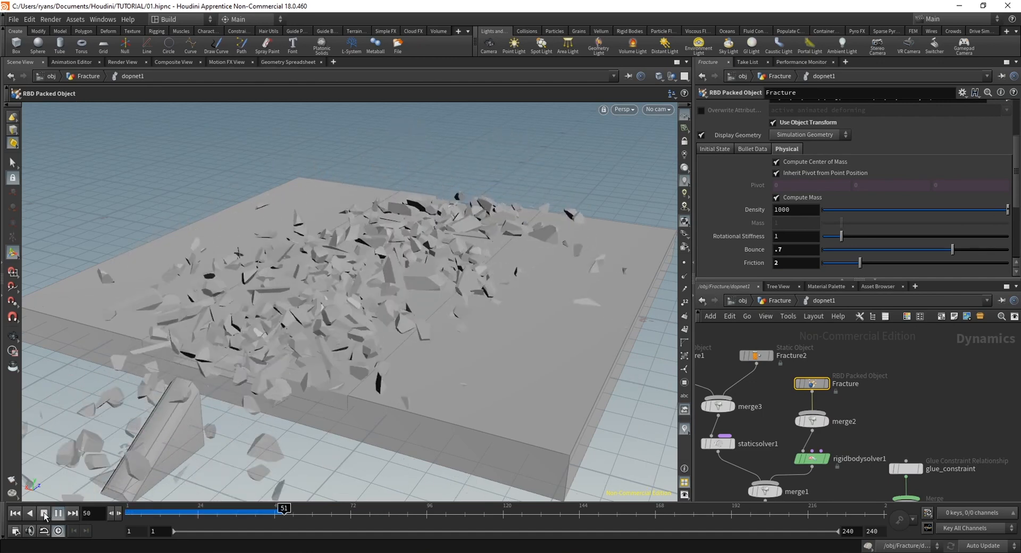
pyautogui.moveTo(169, 519); pyautogui.dragTo(129, 508)
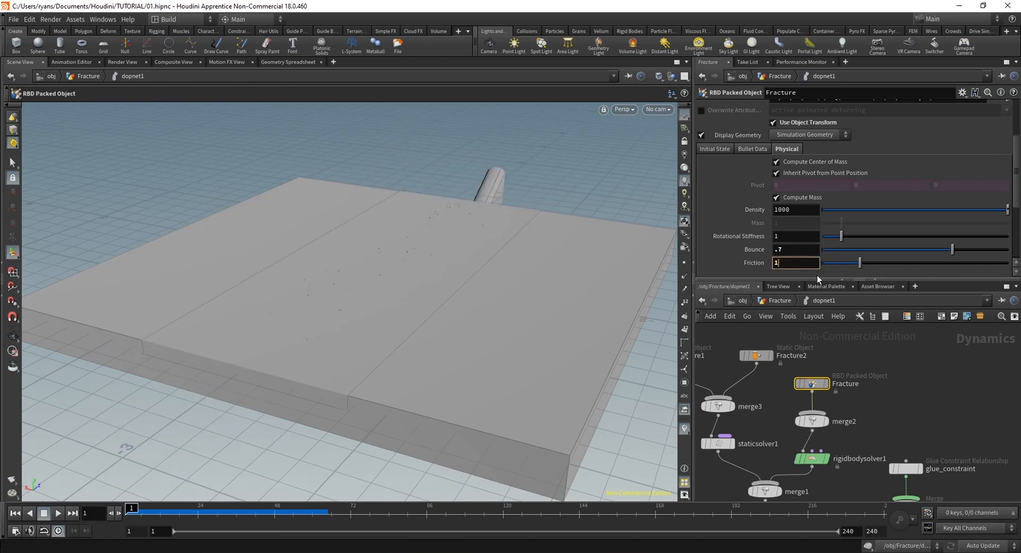
# Set the Dynamic Friction Scale of the Fracture1 static object to 0.1
pyautogui.moveTo(778, 437); pyautogui.dragTo(835, 460, button='middle')
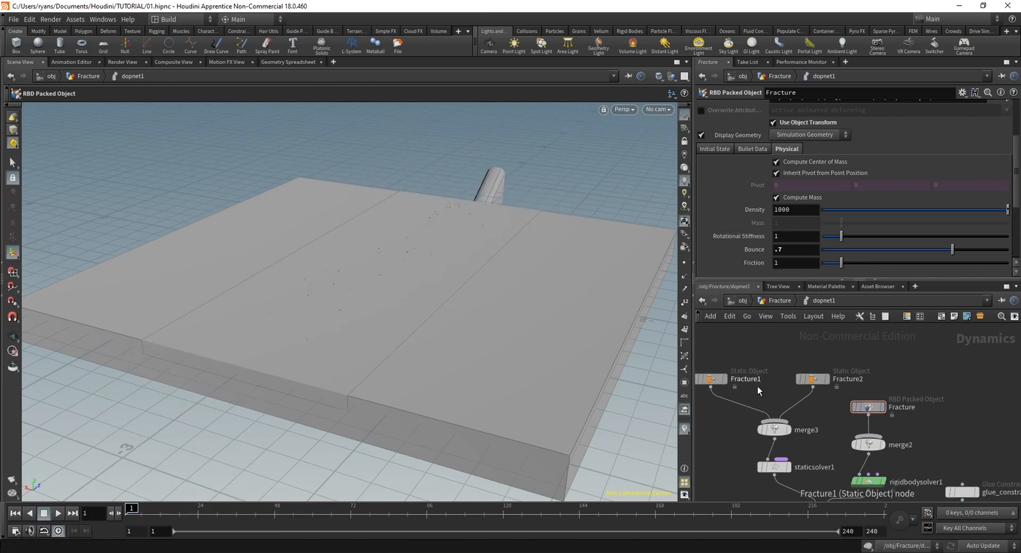
pyautogui.moveTo(759, 392); pyautogui.dragTo(788, 389, button='middle')
pyautogui.click(738, 376)
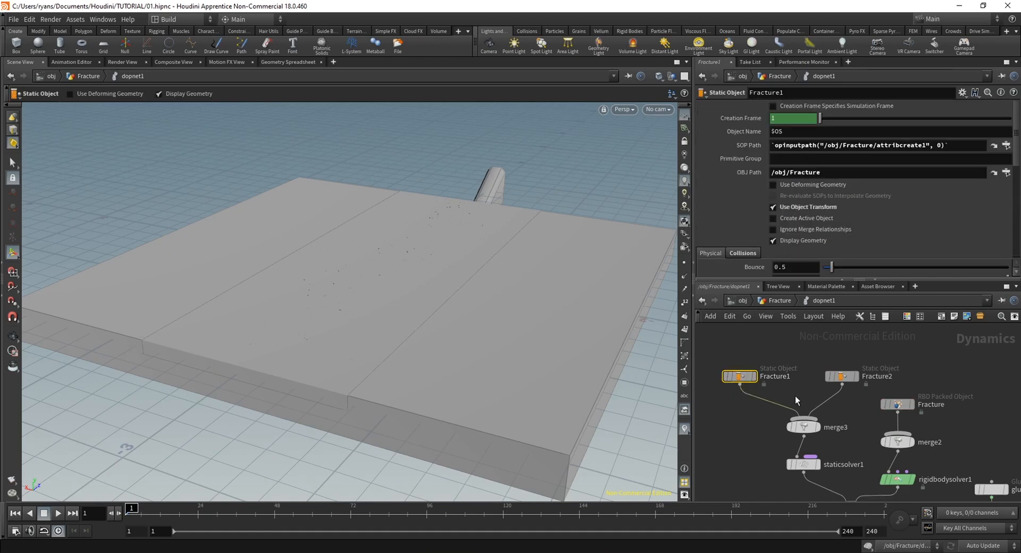
pyautogui.scroll(-1, 775, 244)
pyautogui.scroll(-4, 744, 213)
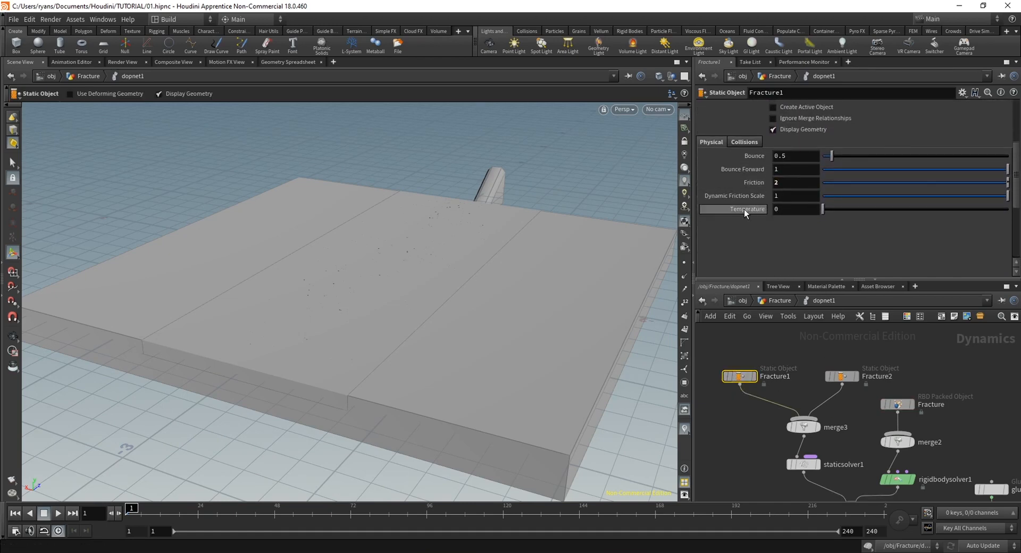
pyautogui.moveTo(751, 198)
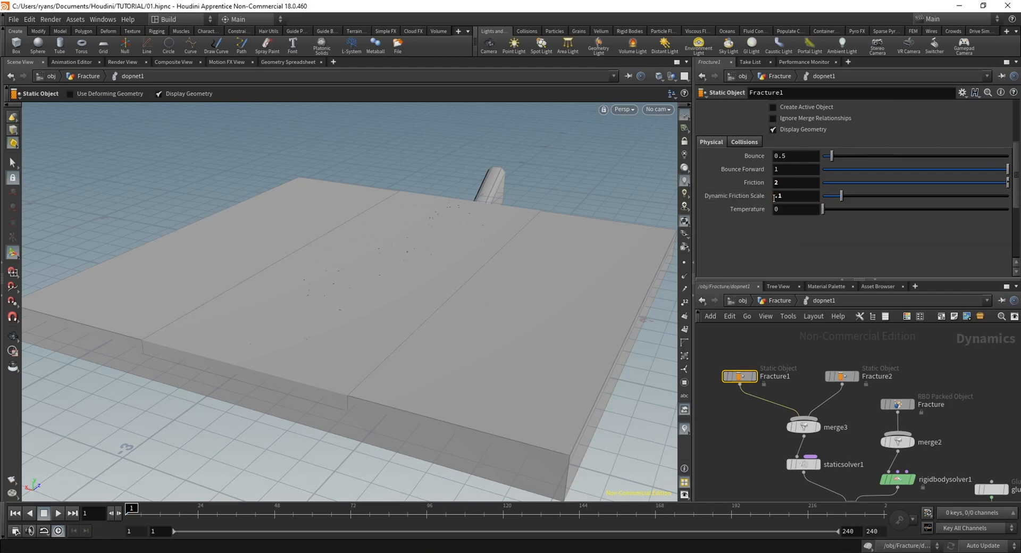
# Simulate the impact to frame 82, then replay it from a lower angle to examine how the debris slides
pyautogui.click(58, 513)
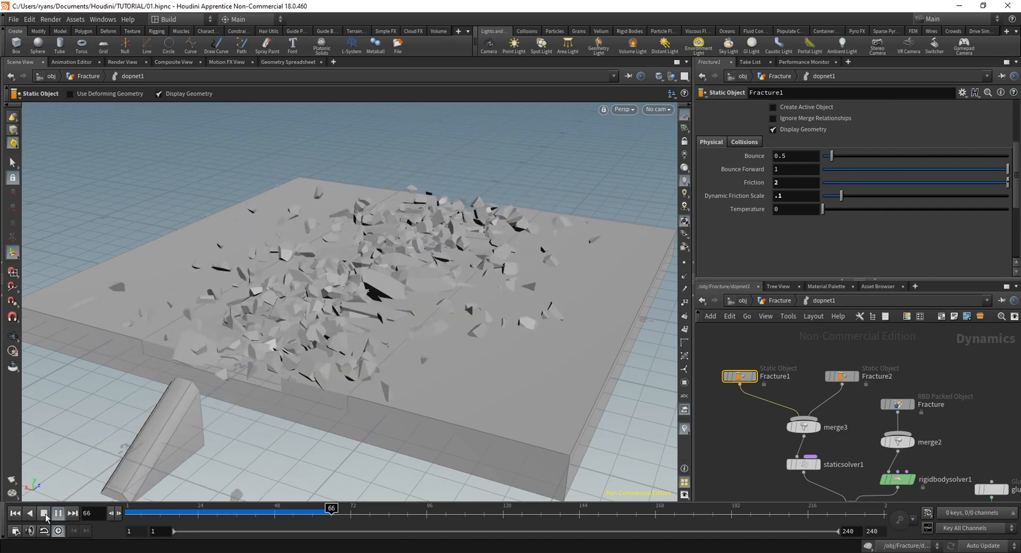
pyautogui.click(45, 513)
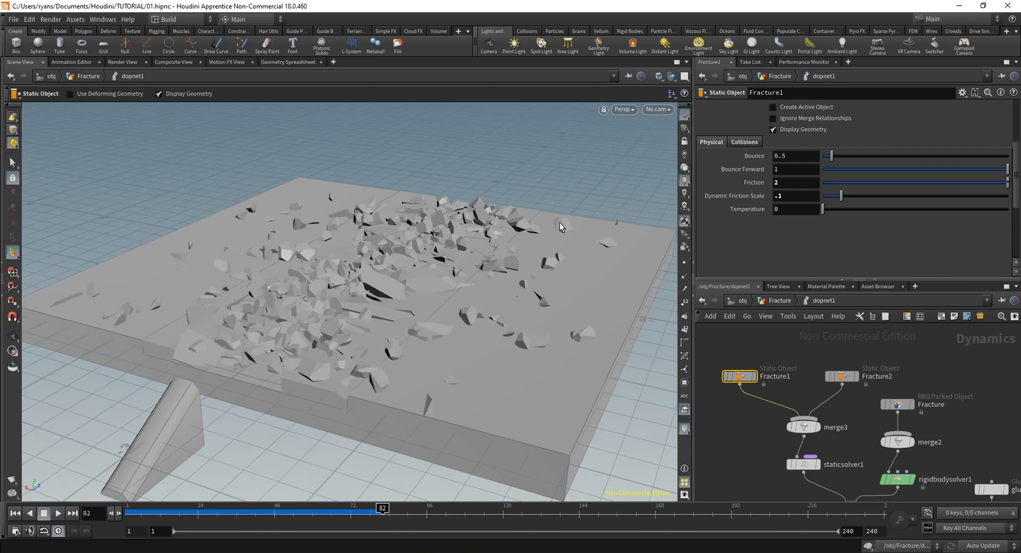
pyautogui.moveTo(303, 512); pyautogui.dragTo(74, 524)
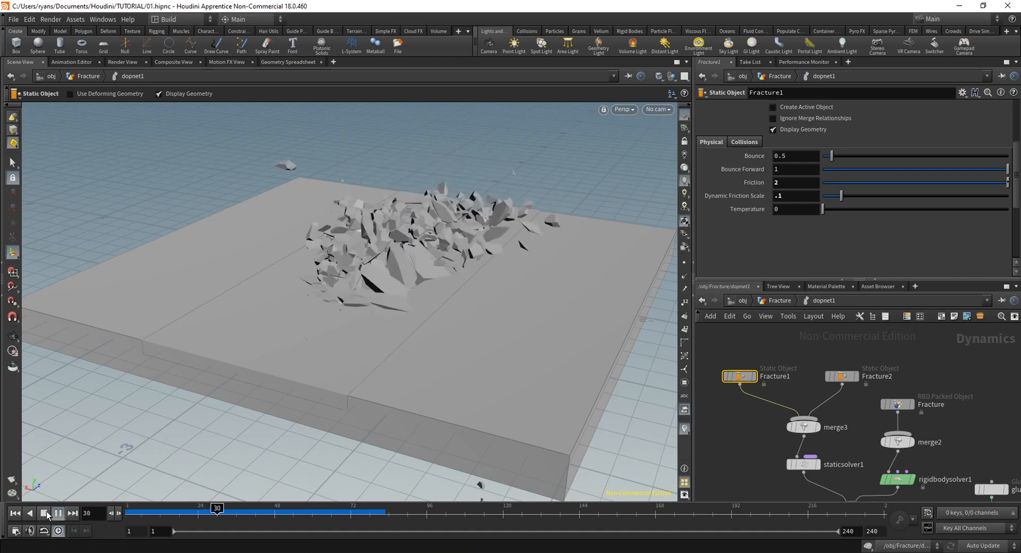
pyautogui.press('Escape')
pyautogui.moveTo(414, 319); pyautogui.dragTo(367, 244)
pyautogui.moveTo(367, 243); pyautogui.dragTo(352, 355, button='right')
pyautogui.moveTo(352, 355); pyautogui.dragTo(360, 326)
pyautogui.moveTo(221, 515); pyautogui.dragTo(103, 503)
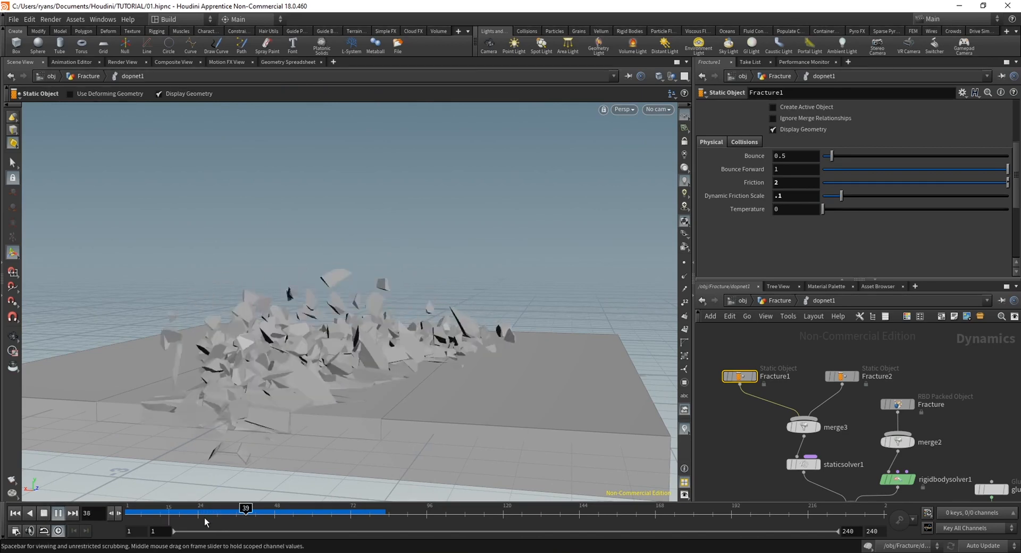
pyautogui.click(44, 513)
# Set the Bounce of the Fracture1 static object to 0.7, simulate the impact and scrub back through it
pyautogui.click(128, 518)
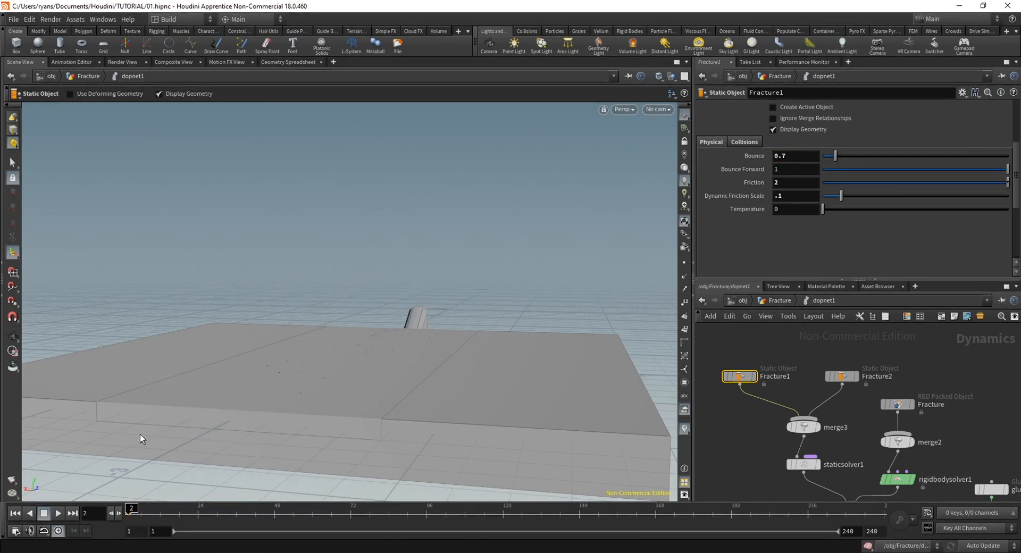
pyautogui.click(31, 513)
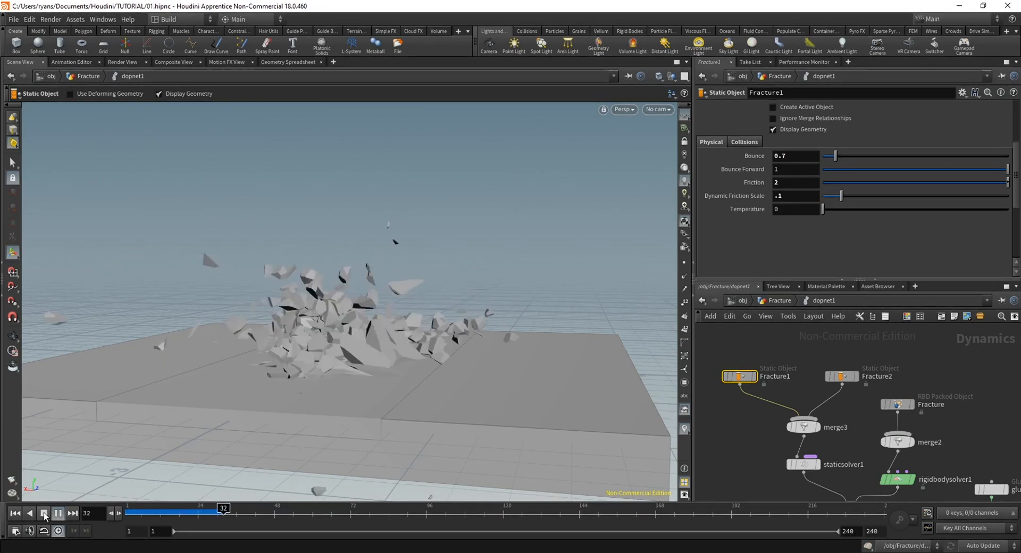
pyautogui.click(44, 515)
pyautogui.keyDown('alt'); pyautogui.moveTo(298, 329); pyautogui.dragTo(301, 299); pyautogui.keyUp('alt')
pyautogui.keyDown('alt'); pyautogui.scroll(-3, 303, 379); pyautogui.keyUp('alt')
pyautogui.press('Escape')
pyautogui.moveTo(253, 509); pyautogui.dragTo(139, 509)
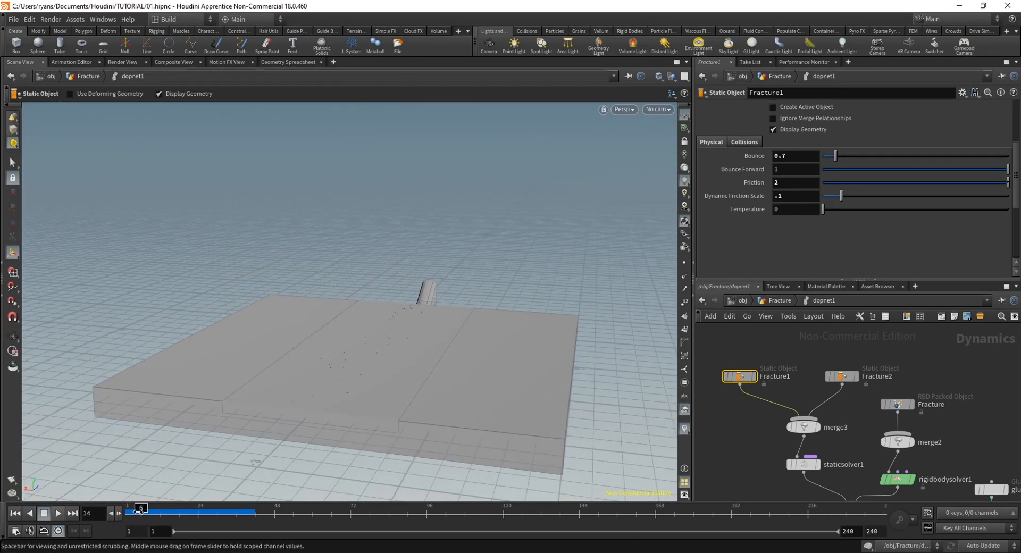
# Return to the Fracture geometry network and select the voronoifracture1 node
pyautogui.press('u')
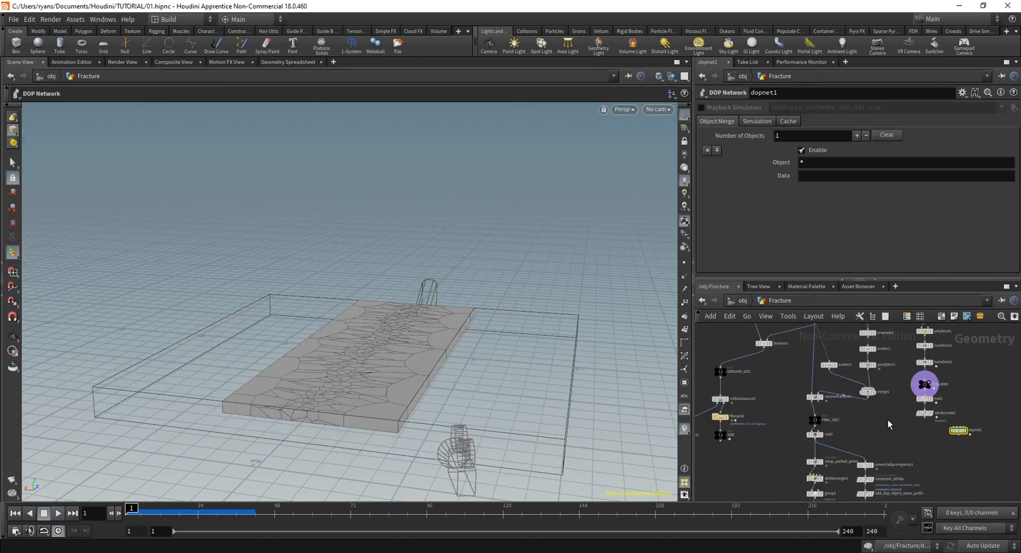
pyautogui.scroll(3, 889, 424)
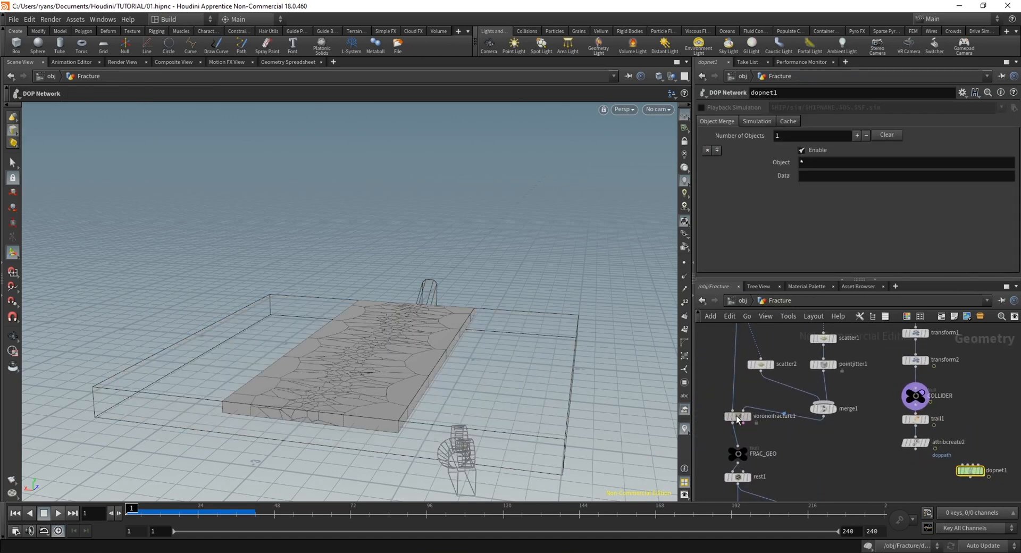
pyautogui.click(737, 418)
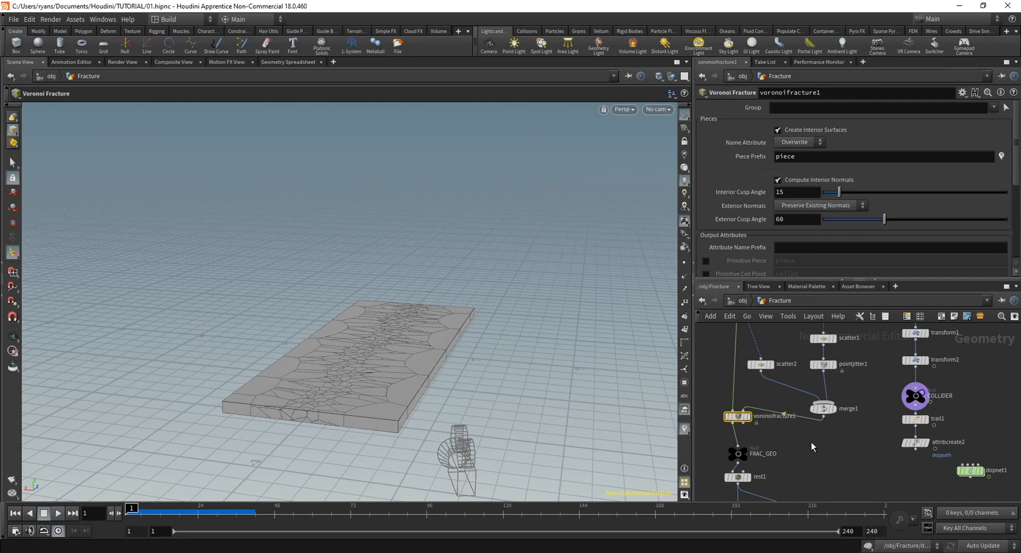
pyautogui.moveTo(792, 434); pyautogui.dragTo(815, 435, button='middle')
pyautogui.scroll(1, 822, 436)
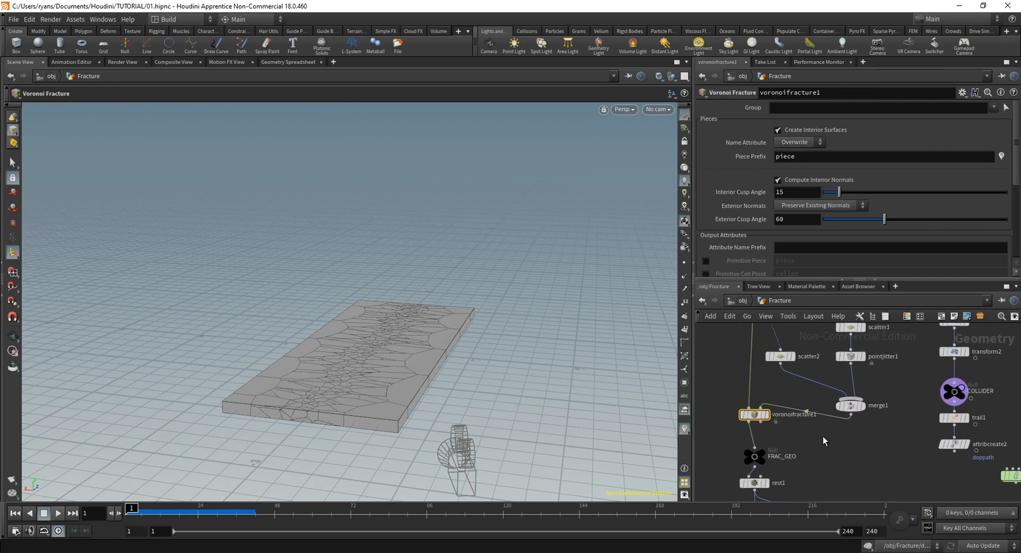
# Scrub the timeline and examine the fractured slab's break pattern from a low, close view, returning to frame 1
pyautogui.moveTo(164, 513); pyautogui.dragTo(214, 513)
pyautogui.keyDown('alt'); pyautogui.moveTo(482, 325); pyautogui.dragTo(505, 343, button='right'); pyautogui.keyUp('alt')
pyautogui.keyDown('alt'); pyautogui.moveTo(505, 343); pyautogui.dragTo(457, 313); pyautogui.keyUp('alt')
pyautogui.keyDown('alt'); pyautogui.moveTo(457, 314); pyautogui.dragTo(482, 333, button='right'); pyautogui.keyUp('alt')
pyautogui.keyDown('alt'); pyautogui.moveTo(482, 332); pyautogui.dragTo(448, 360); pyautogui.keyUp('alt')
pyautogui.moveTo(191, 509); pyautogui.dragTo(128, 511)
# Add an Exploded View node fed by voronoifracture1 and display it
pyautogui.moveTo(855, 470); pyautogui.dragTo(869, 462, button='middle')
pyautogui.press('Tab')
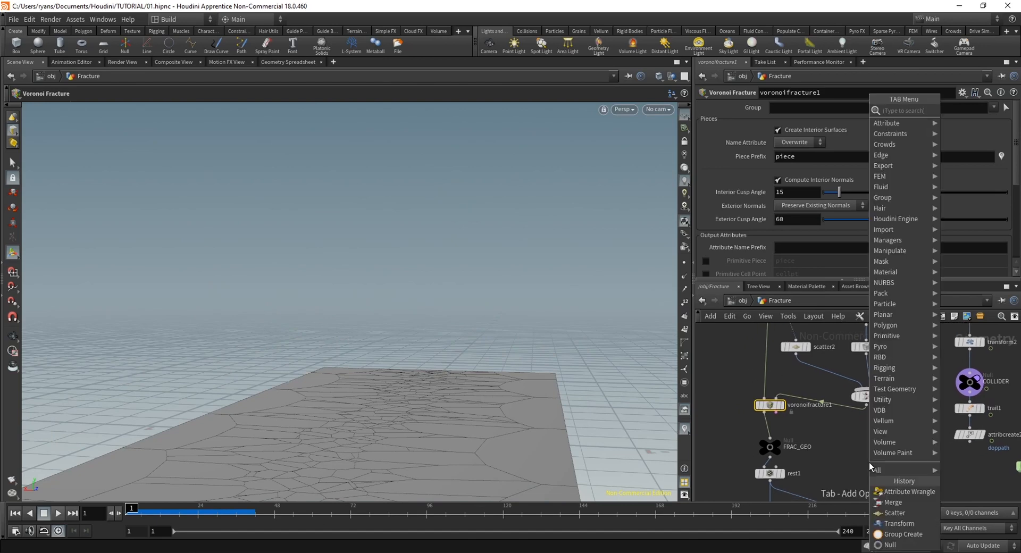
pyautogui.write('explod')
pyautogui.press('Return')
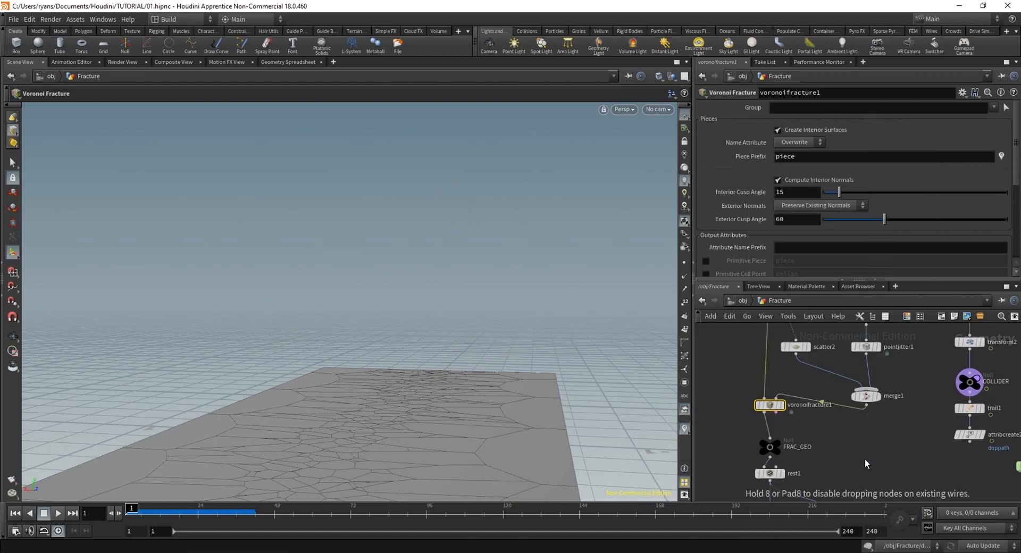
pyautogui.click(867, 461)
pyautogui.moveTo(865, 457); pyautogui.dragTo(778, 425)
pyautogui.click(766, 419)
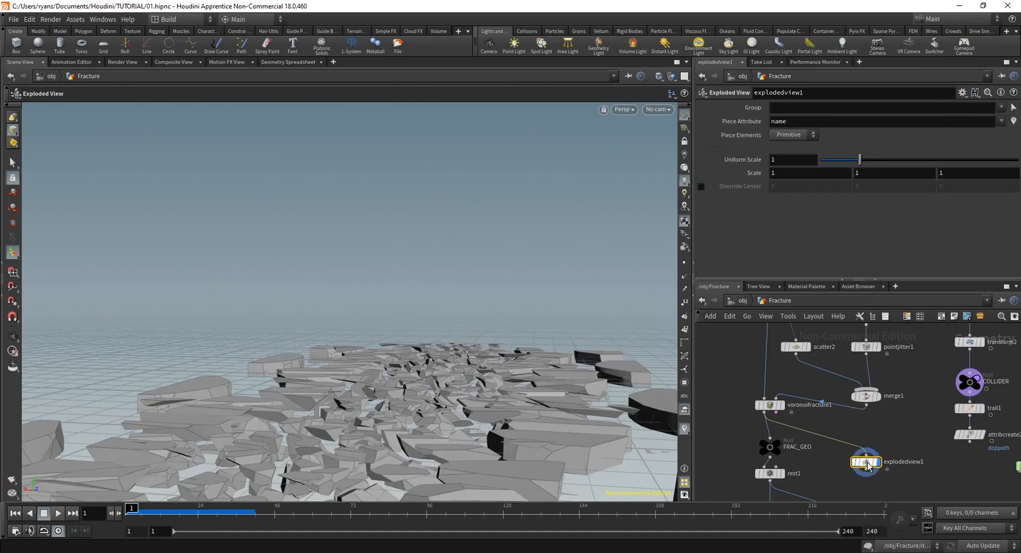
# Disable the dynamics simulation and examine the shapes of the exploded Voronoi pieces from above and close up
pyautogui.hotkey('ctrl', 'Up')
pyautogui.keyDown('alt'); pyautogui.moveTo(385, 325); pyautogui.dragTo(387, 364); pyautogui.keyUp('alt')
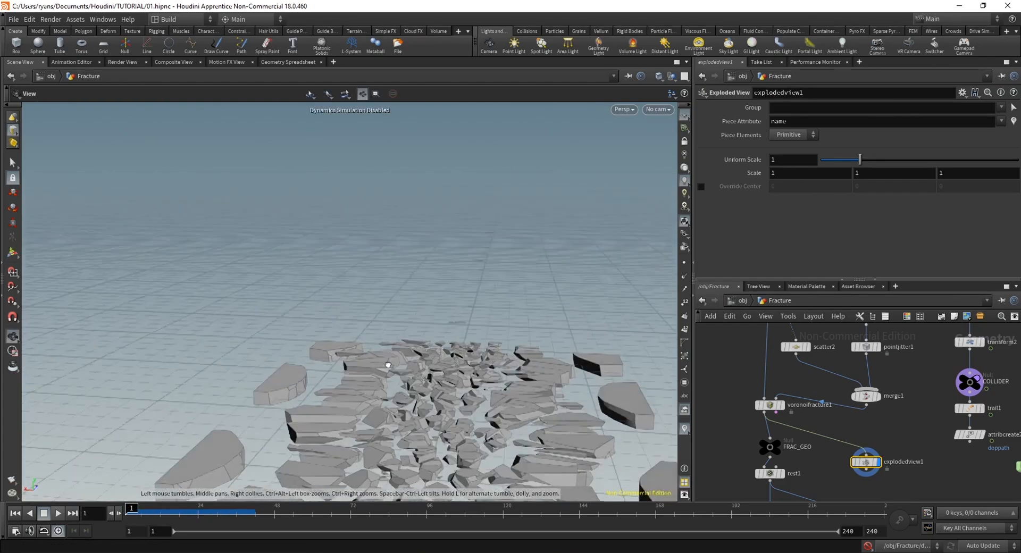
pyautogui.keyDown('alt'); pyautogui.moveTo(388, 365); pyautogui.dragTo(346, 260, button='middle'); pyautogui.keyUp('alt')
pyautogui.keyDown('alt'); pyautogui.moveTo(347, 260); pyautogui.dragTo(472, 295); pyautogui.keyUp('alt')
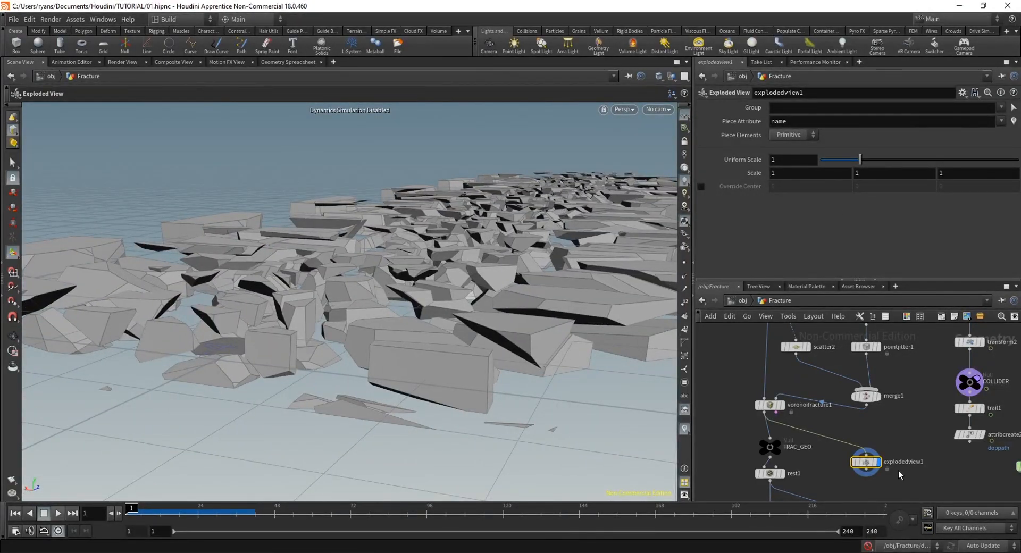
# Move the Exploded View node down and add an RBD Material Fracture node below merge1
pyautogui.moveTo(879, 451); pyautogui.dragTo(854, 464, button='middle')
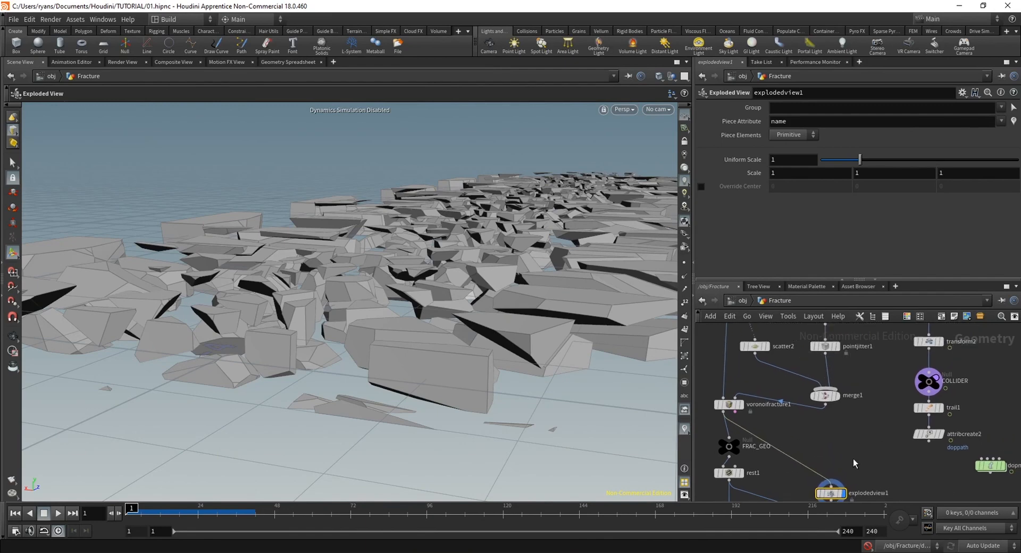
pyautogui.press('Tab')
pyautogui.write('rbdmat')
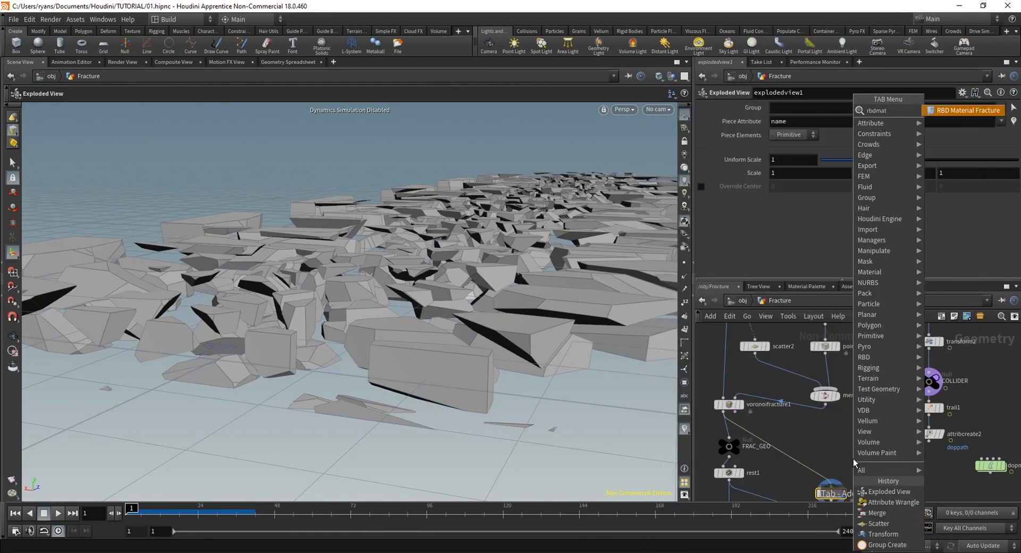
pyautogui.press('Return')
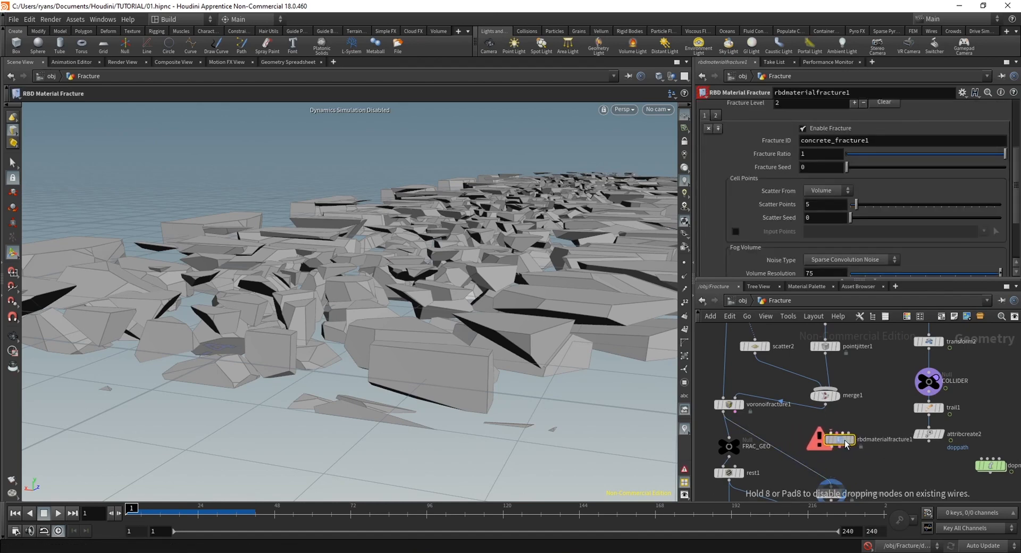
pyautogui.moveTo(868, 477); pyautogui.dragTo(847, 479, button='middle')
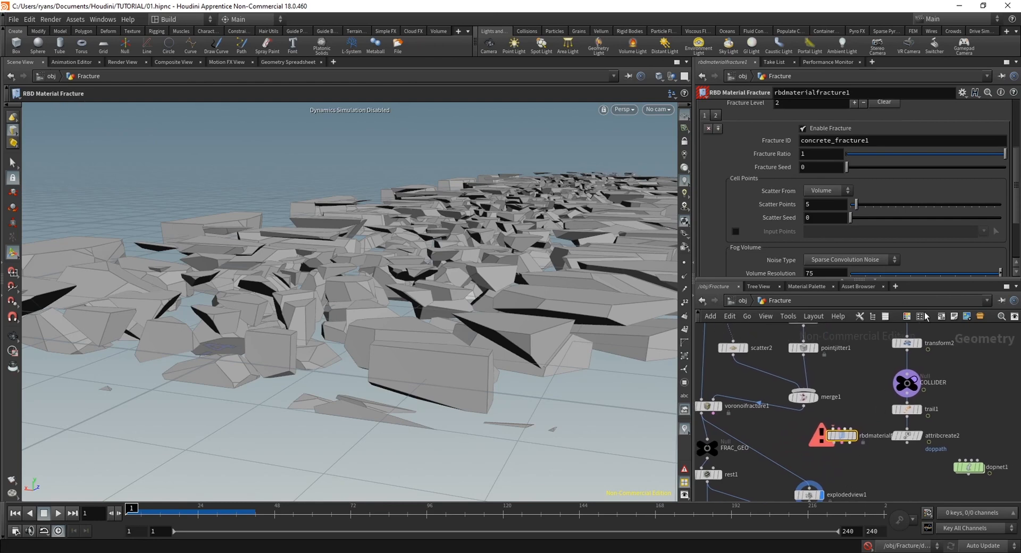
# Add an RBD Interior Detail node just below the RBD Material Fracture node
pyautogui.scroll(3, 942, 167)
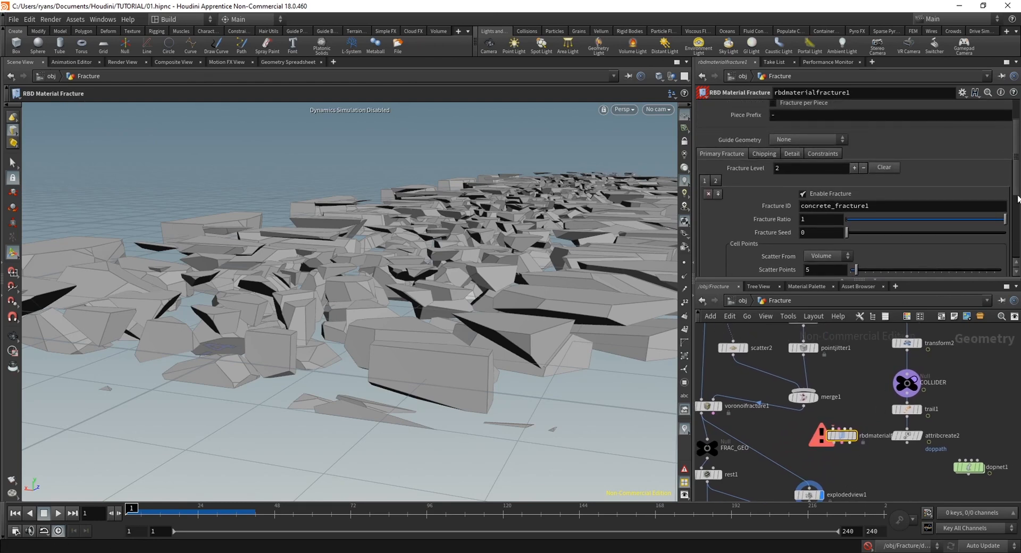
pyautogui.press('Tab')
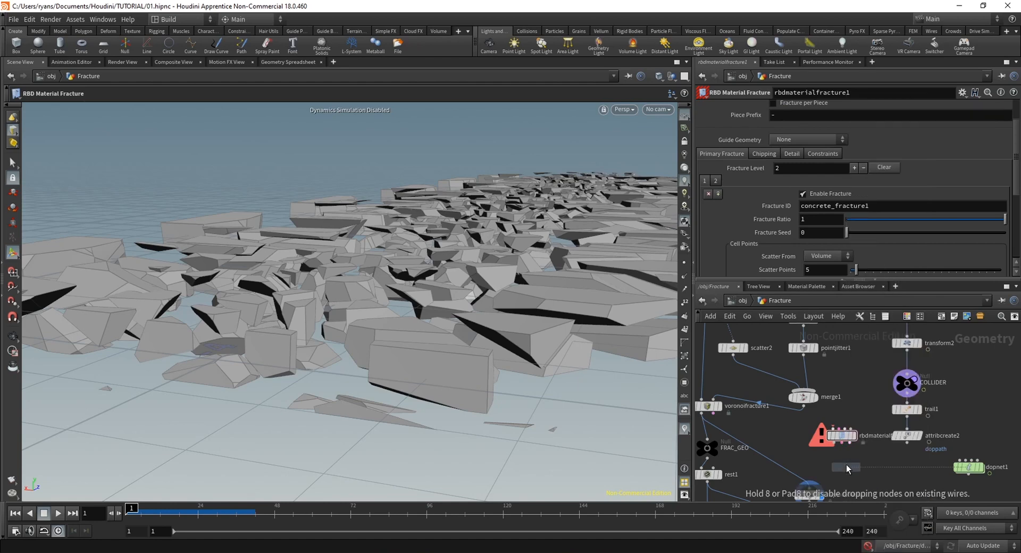
pyautogui.click(848, 468)
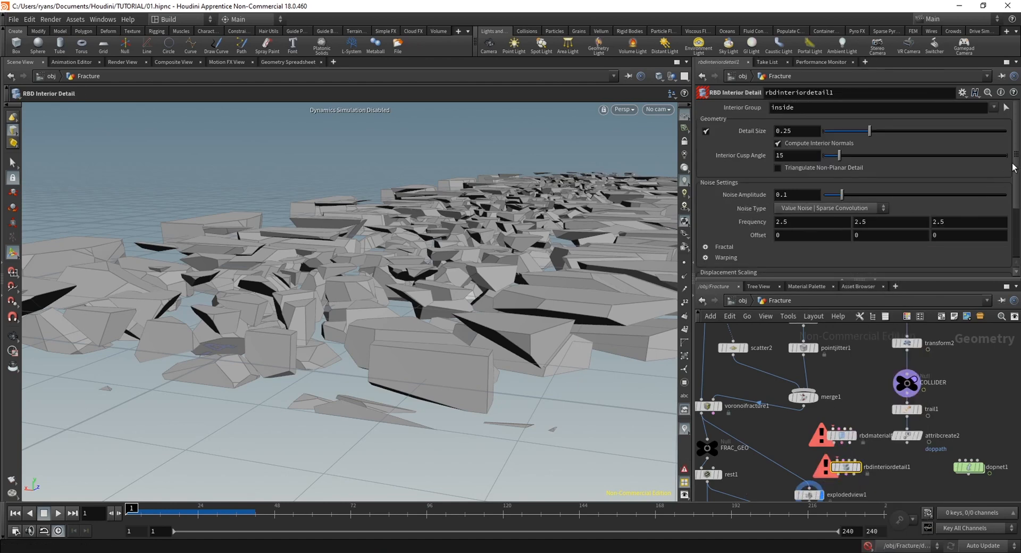
pyautogui.moveTo(1013, 168)
pyautogui.mouseDown()
pyautogui.moveTo(1013, 223)
pyautogui.moveTo(1016, 155)
pyautogui.mouseUp()
pyautogui.click(842, 435)
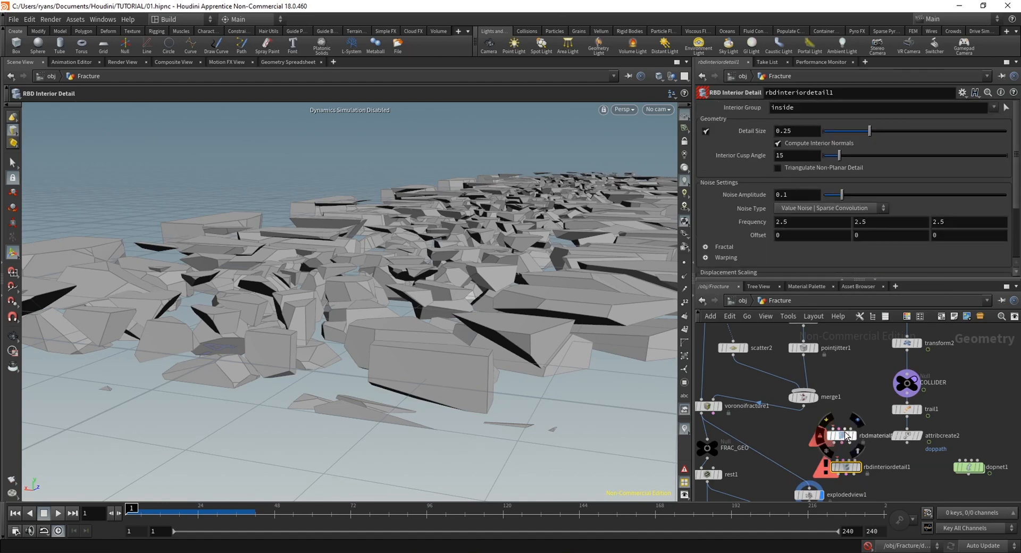
pyautogui.click(853, 469)
# Move FRAC_GEO aside and insert rbdinteriordetail1 between voronoifracture1 and explodedview1
pyautogui.moveTo(698, 435); pyautogui.dragTo(751, 410, button='middle')
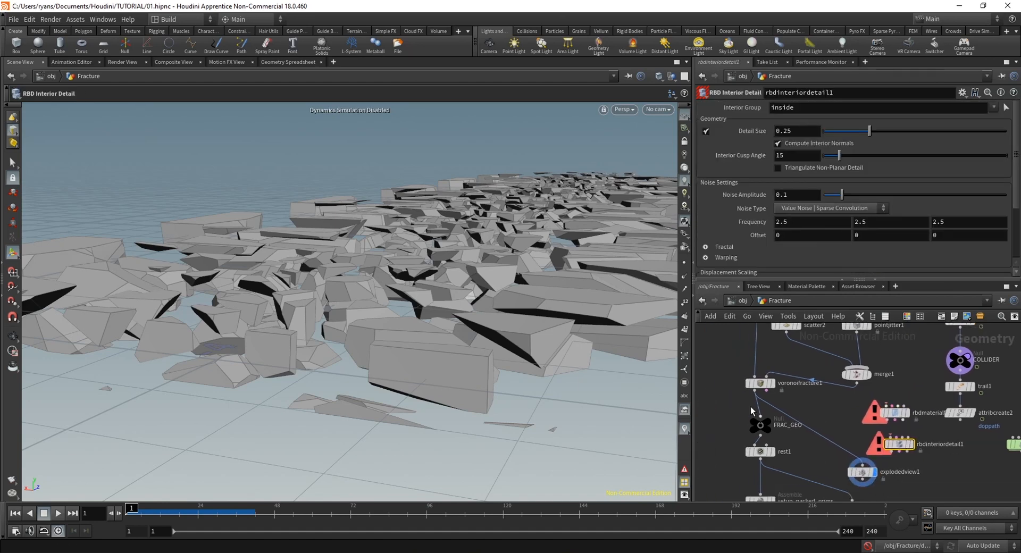
pyautogui.moveTo(761, 425); pyautogui.dragTo(718, 430)
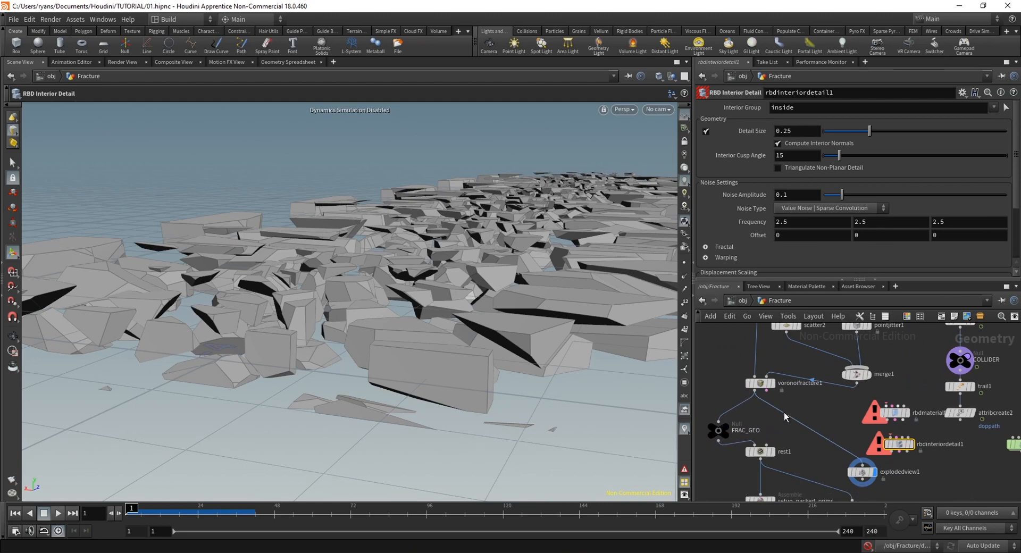
pyautogui.moveTo(896, 444); pyautogui.dragTo(797, 428)
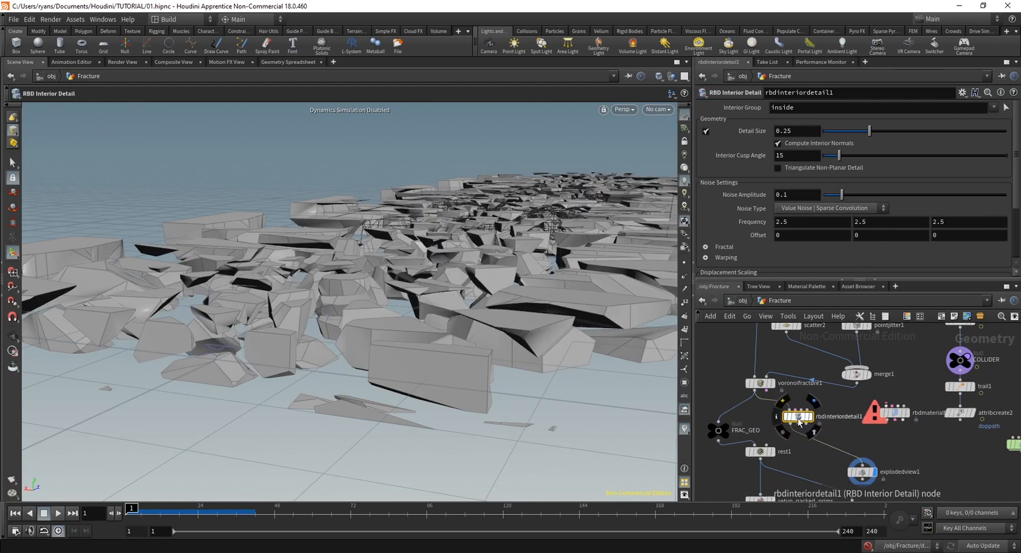
pyautogui.press('Escape')
pyautogui.moveTo(444, 372); pyautogui.dragTo(383, 378)
pyautogui.keyDown('alt'); pyautogui.moveTo(383, 378); pyautogui.dragTo(397, 384, button='middle'); pyautogui.keyUp('alt')
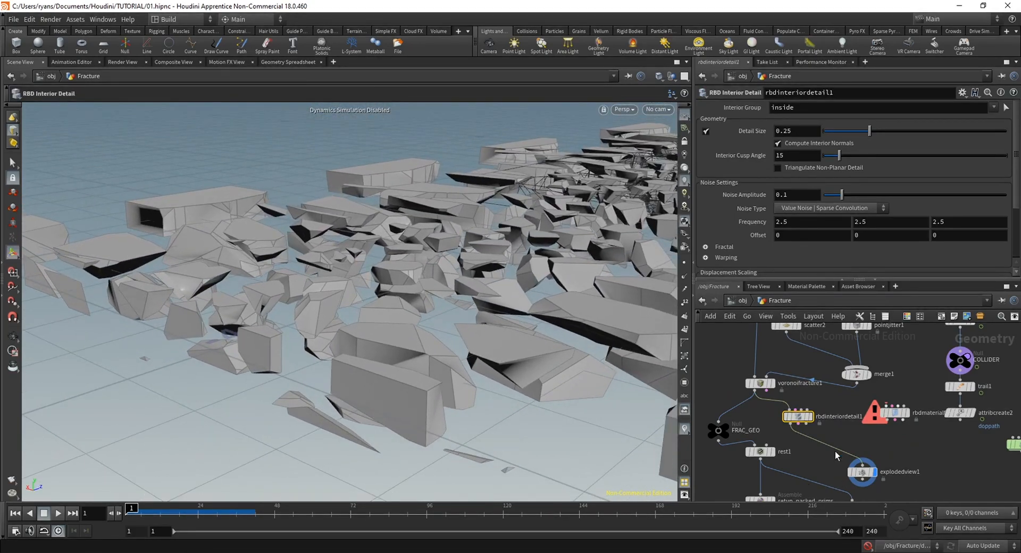
pyautogui.moveTo(799, 419); pyautogui.dragTo(805, 434)
# Set the interior detail size to 0.1 and noise amplitude to 0.5, and examine the exploded pieces close up
pyautogui.keyDown('alt'); pyautogui.moveTo(469, 342); pyautogui.dragTo(478, 303); pyautogui.keyUp('alt')
pyautogui.press('Escape')
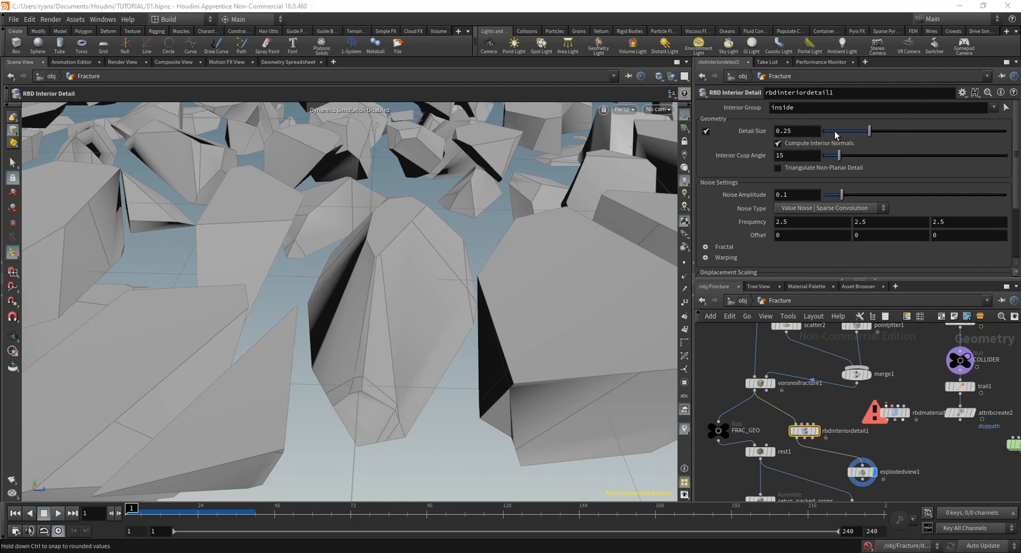
pyautogui.click(796, 129)
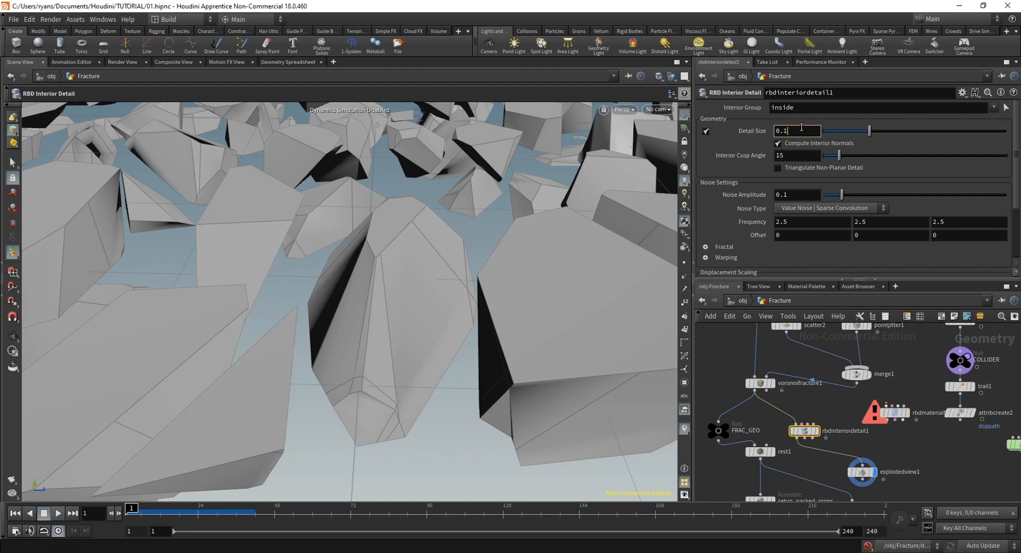
pyautogui.press('Return')
pyautogui.moveTo(463, 158); pyautogui.dragTo(335, 412)
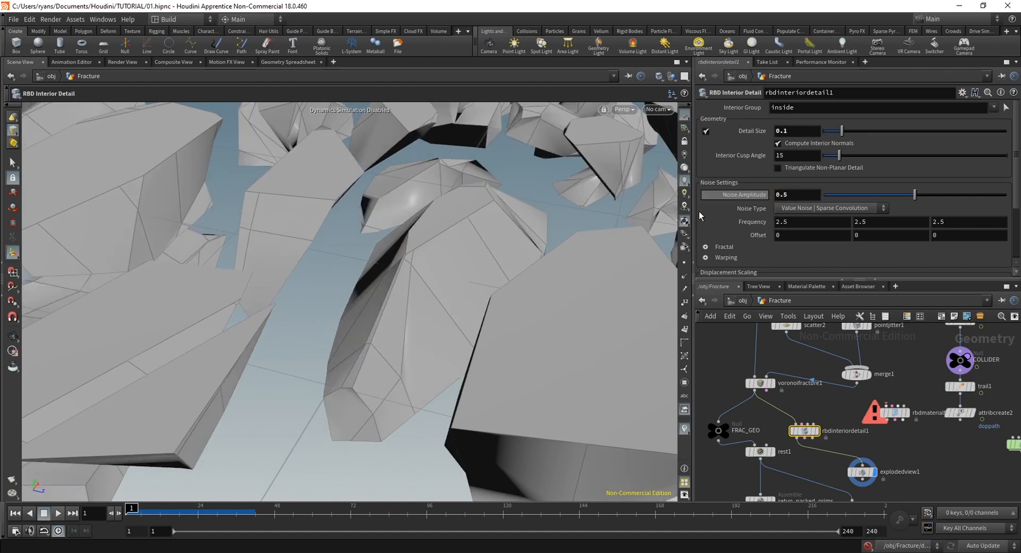
pyautogui.keyDown('alt'); pyautogui.moveTo(425, 351); pyautogui.dragTo(462, 226); pyautogui.keyUp('alt')
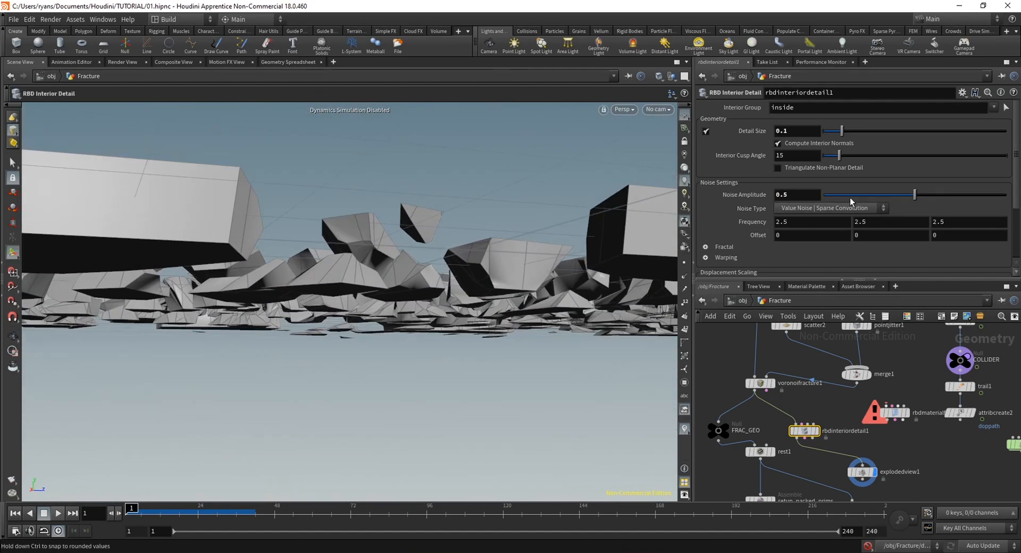
# Try noise amplitudes of 0.05 and below with detail size 0.1, and revert the noise amplitude to its default
pyautogui.moveTo(943, 195); pyautogui.dragTo(829, 205)
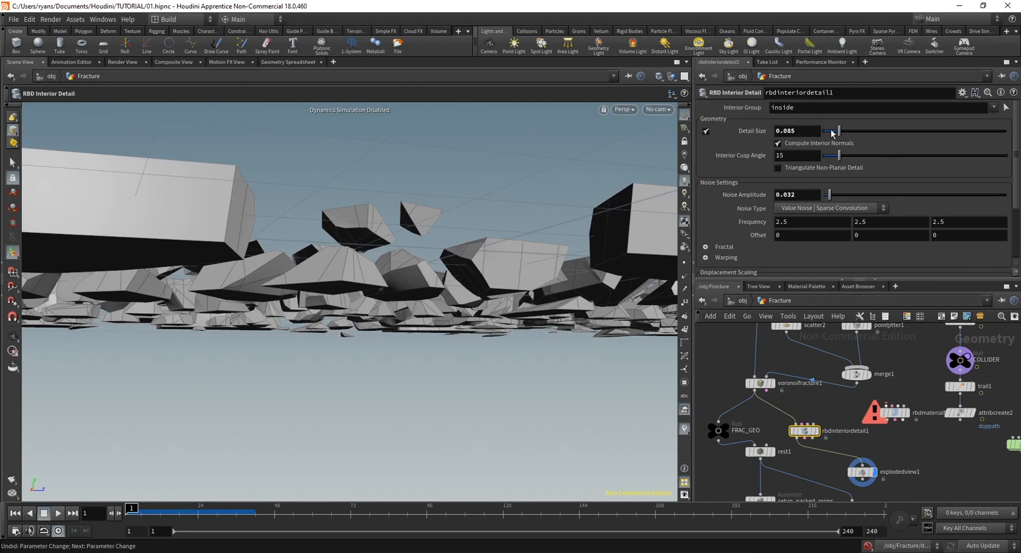
pyautogui.moveTo(833, 134); pyautogui.dragTo(836, 134)
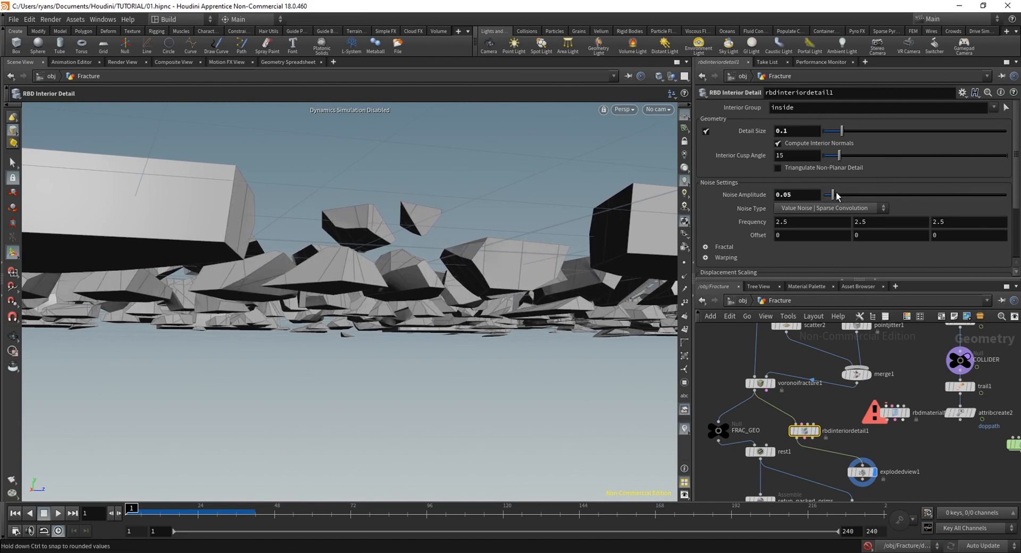
pyautogui.moveTo(836, 196)
pyautogui.mouseDown()
pyautogui.moveTo(972, 200)
pyautogui.moveTo(831, 201)
pyautogui.mouseUp()
pyautogui.rightClick(787, 195)
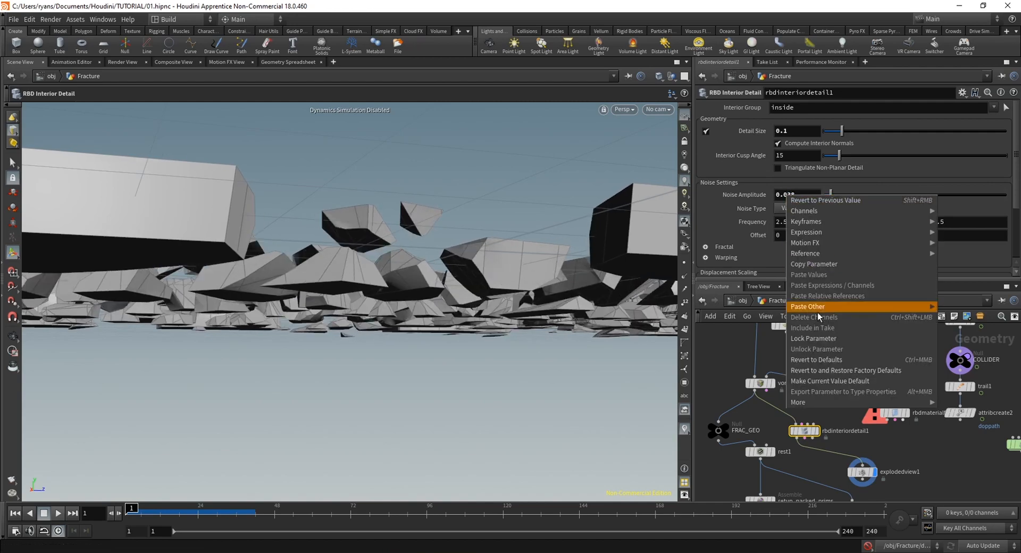
pyautogui.click(823, 360)
# Set the interior noise frequency to 5 on all three axes and examine the exploded pieces
pyautogui.moveTo(412, 271)
pyautogui.keyDown('alt'); pyautogui.mouseDown()
pyautogui.moveTo(496, 288)
pyautogui.moveTo(408, 273)
pyautogui.mouseUp(); pyautogui.keyUp('alt')
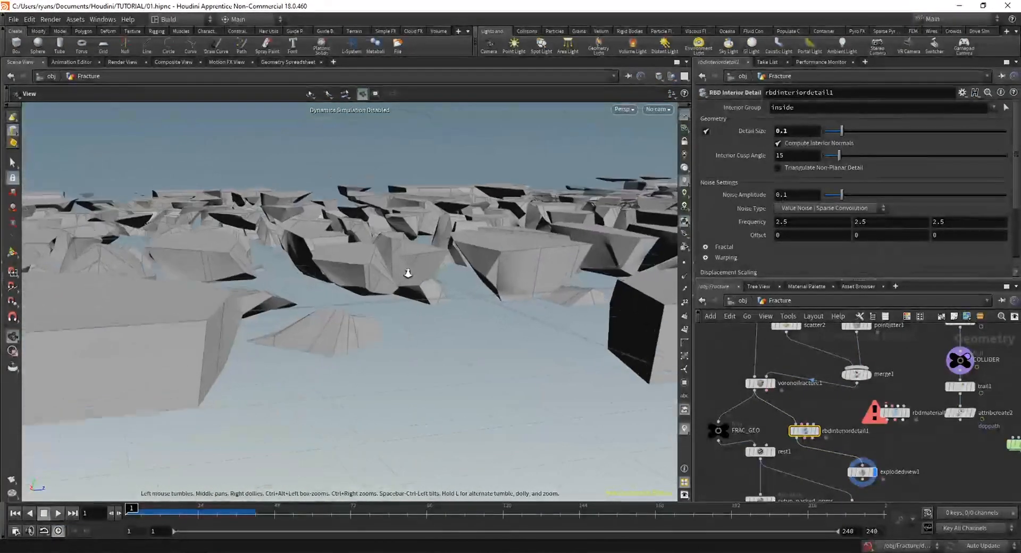
pyautogui.keyDown('alt'); pyautogui.moveTo(408, 272); pyautogui.dragTo(428, 284, button='right'); pyautogui.keyUp('alt')
pyautogui.scroll(-2, 750, 227)
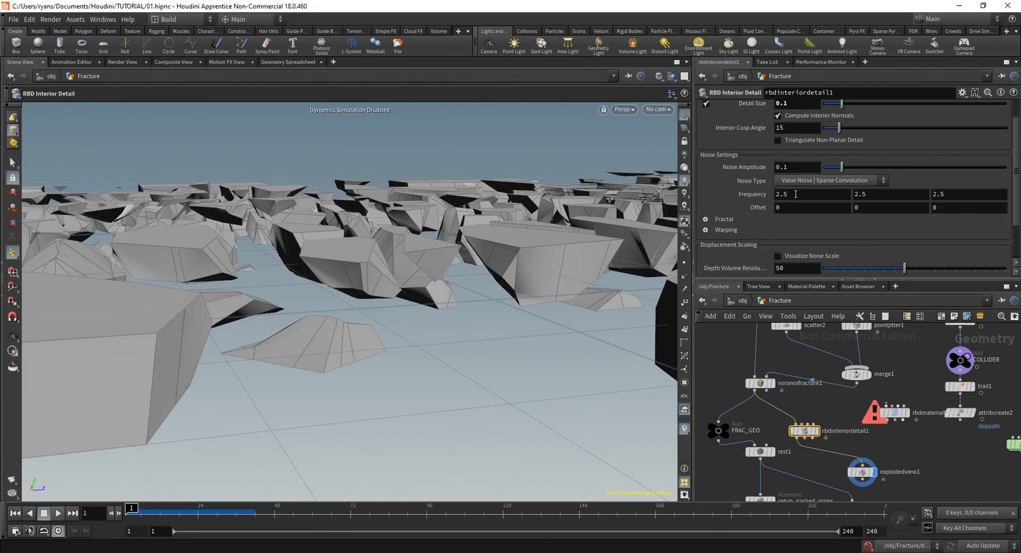
pyautogui.press('Tab')
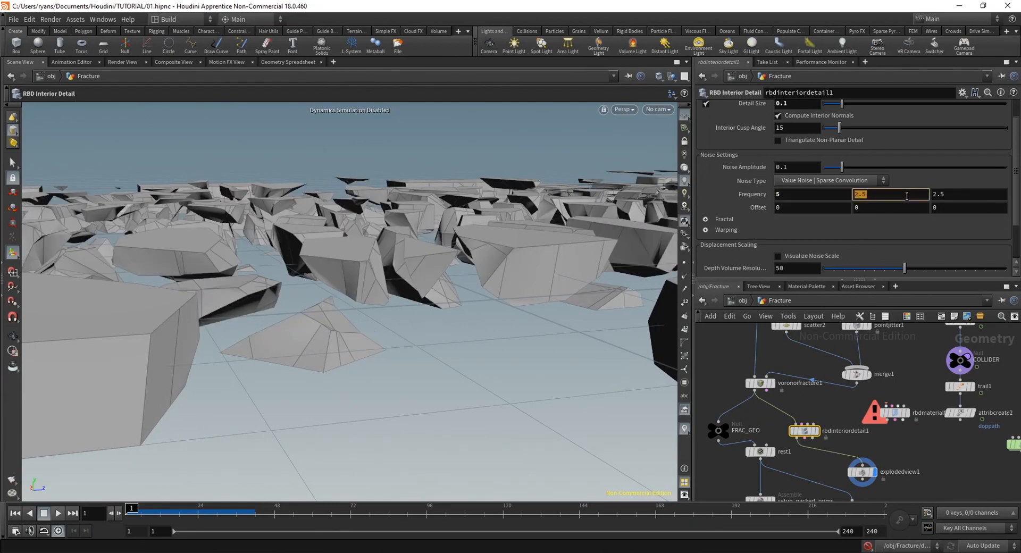
pyautogui.write('5')
pyautogui.press('Tab')
pyautogui.write('5')
pyautogui.press('Return')
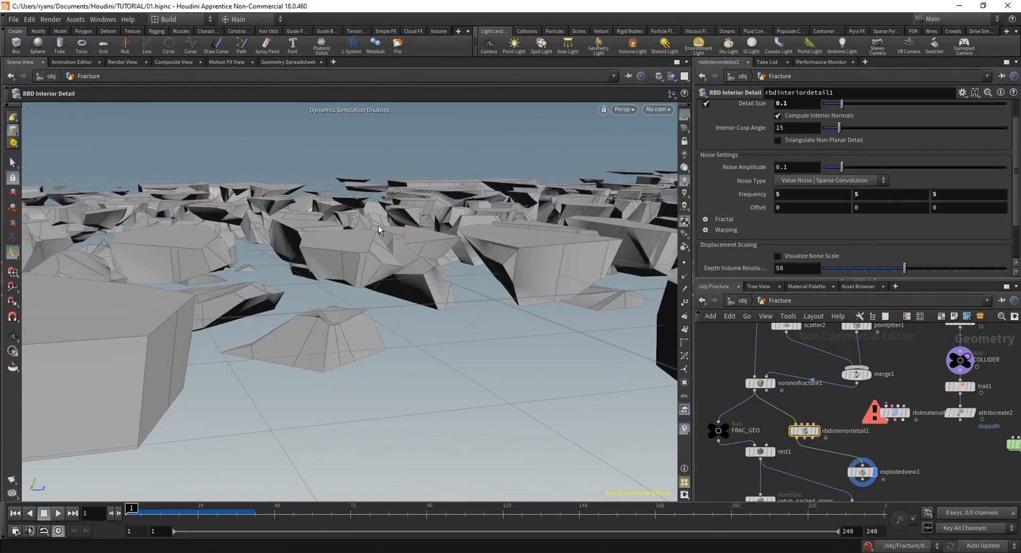
pyautogui.press('Escape')
pyautogui.moveTo(367, 444); pyautogui.dragTo(338, 326)
# Look through the fractal types, warping options and displacement scaling settings of the interior detail node
pyautogui.scroll(1, 755, 259)
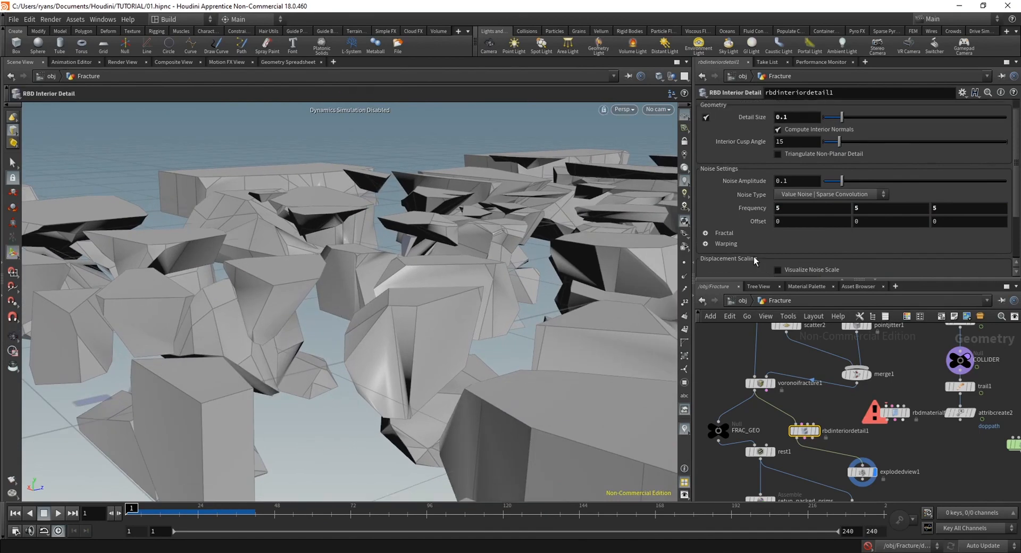
pyautogui.scroll(-3, 750, 258)
pyautogui.click(706, 192)
pyautogui.scroll(-3, 774, 261)
pyautogui.click(801, 164)
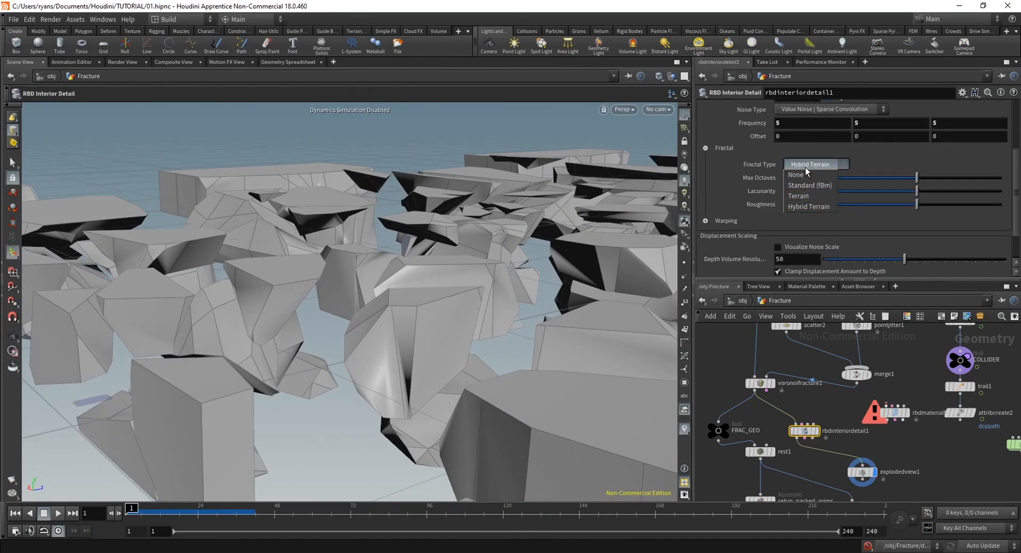
pyautogui.scroll(-1, 707, 220)
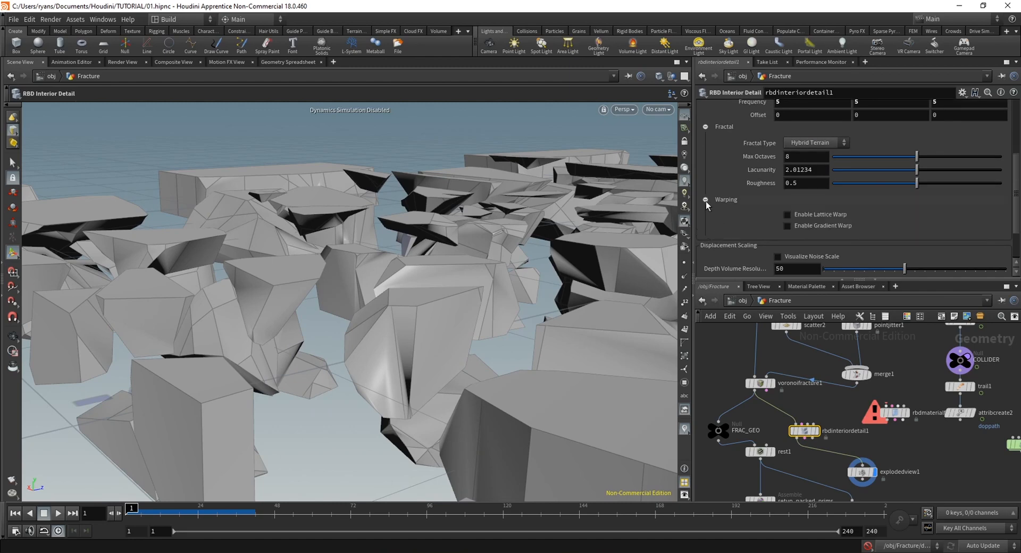
pyautogui.scroll(1, 706, 201)
pyautogui.click(706, 148)
pyautogui.scroll(-1, 1018, 214)
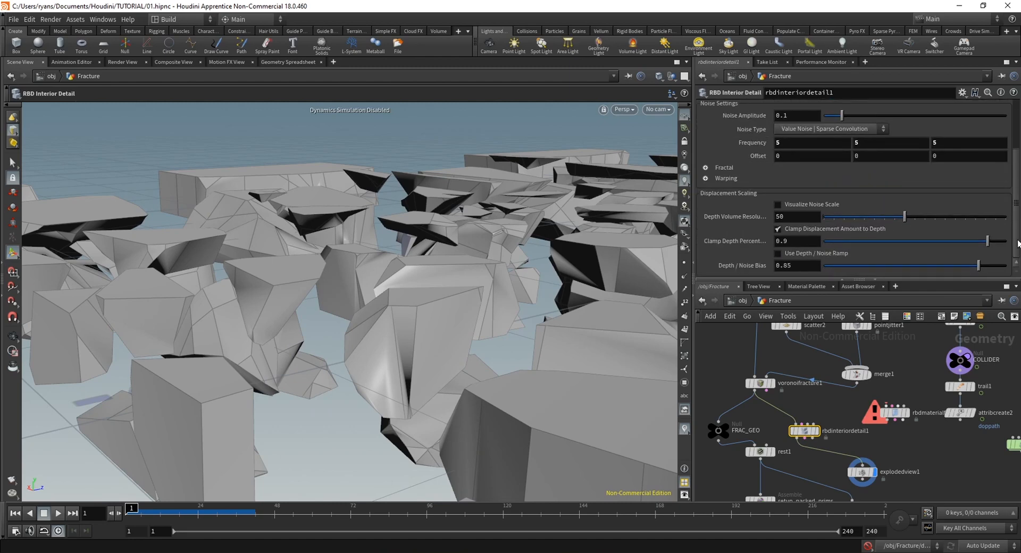
# Set the interior detail size to 0.01 and compare the exploded pieces with rbdinteriordetail1 bypassed and enabled
pyautogui.scroll(3, 1016, 213)
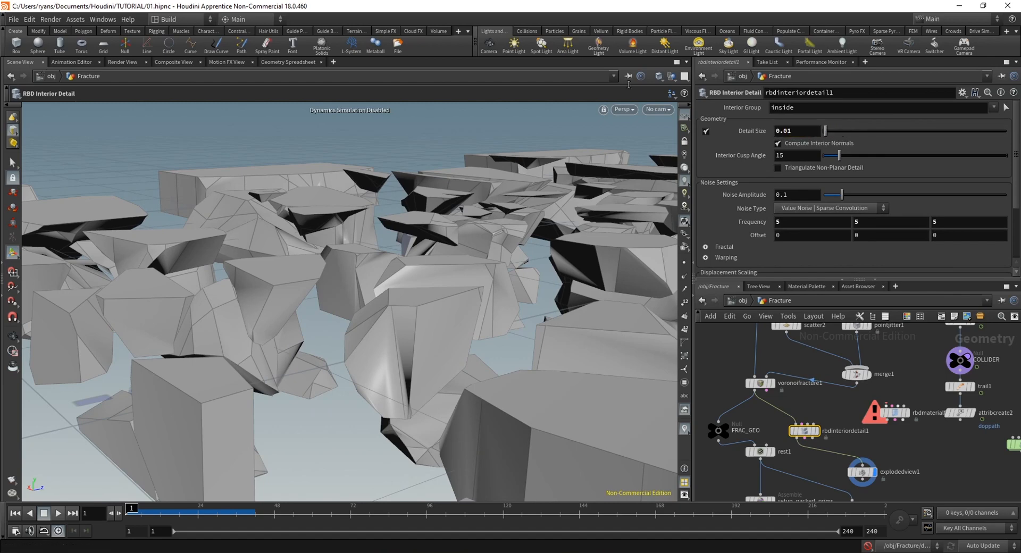
pyautogui.keyDown('alt'); pyautogui.moveTo(245, 305); pyautogui.dragTo(446, 205); pyautogui.keyUp('alt')
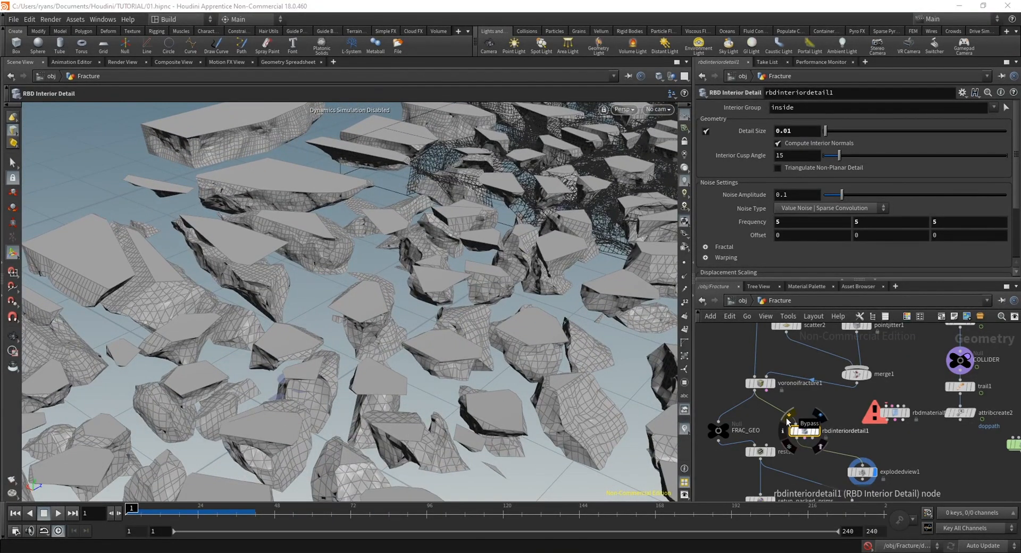
pyautogui.click(788, 420)
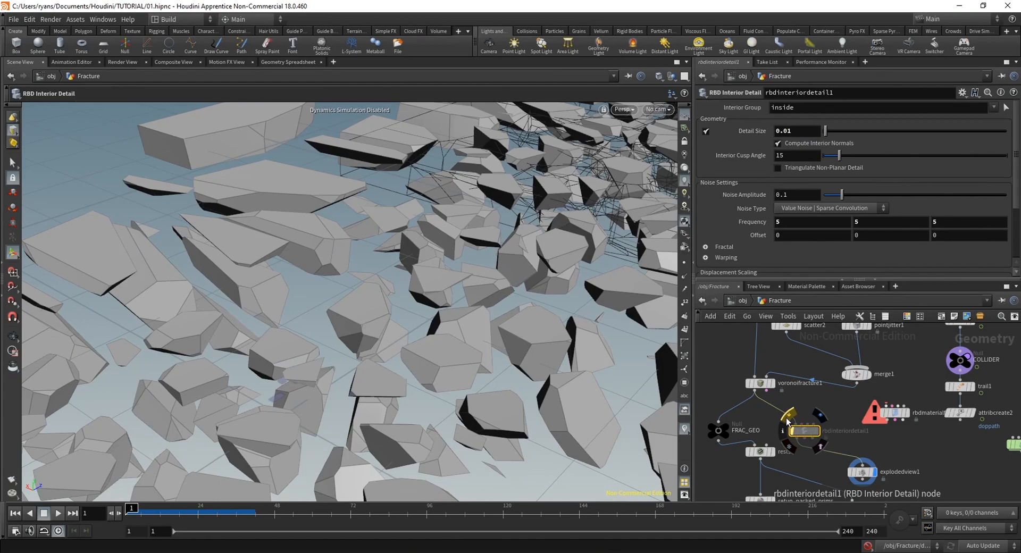
pyautogui.moveTo(269, 339); pyautogui.dragTo(394, 334)
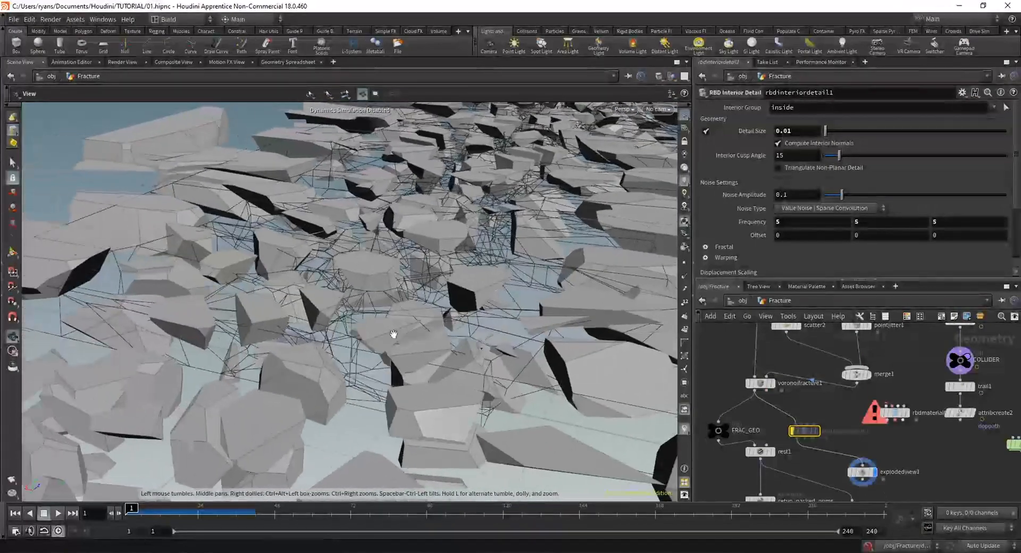
pyautogui.click(789, 419)
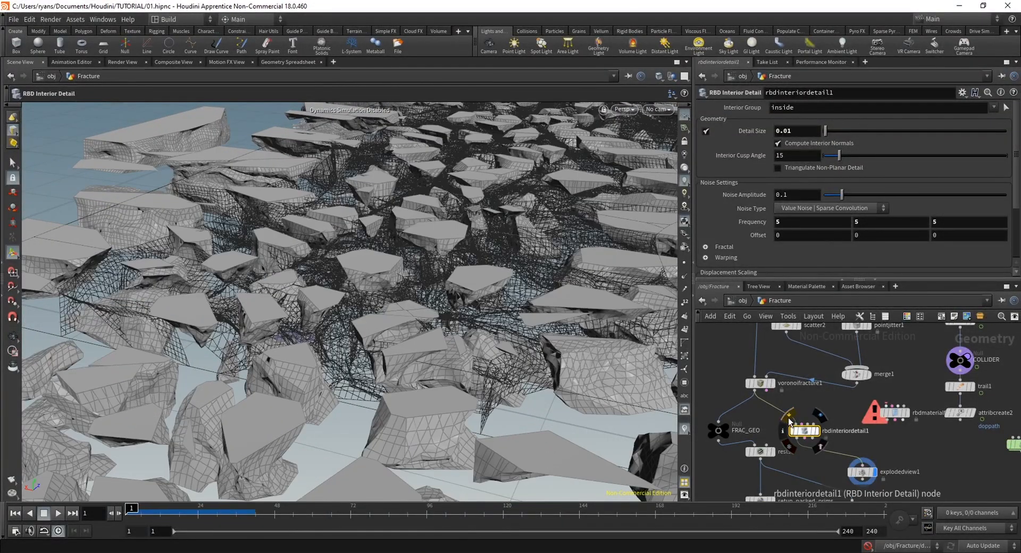
pyautogui.keyDown('alt'); pyautogui.moveTo(396, 355); pyautogui.dragTo(455, 358); pyautogui.keyUp('alt')
# Bypass explodedview1 and feed FRAC_GEO from the output of rbdinteriordetail1
pyautogui.moveTo(883, 432); pyautogui.dragTo(918, 405, button='middle')
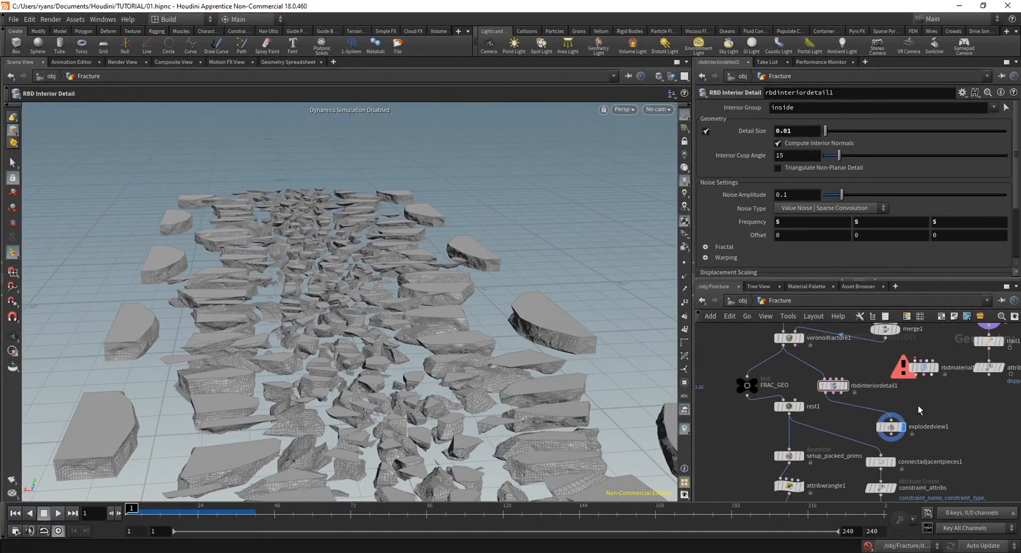
pyautogui.moveTo(898, 428); pyautogui.dragTo(907, 422)
pyautogui.click(882, 420)
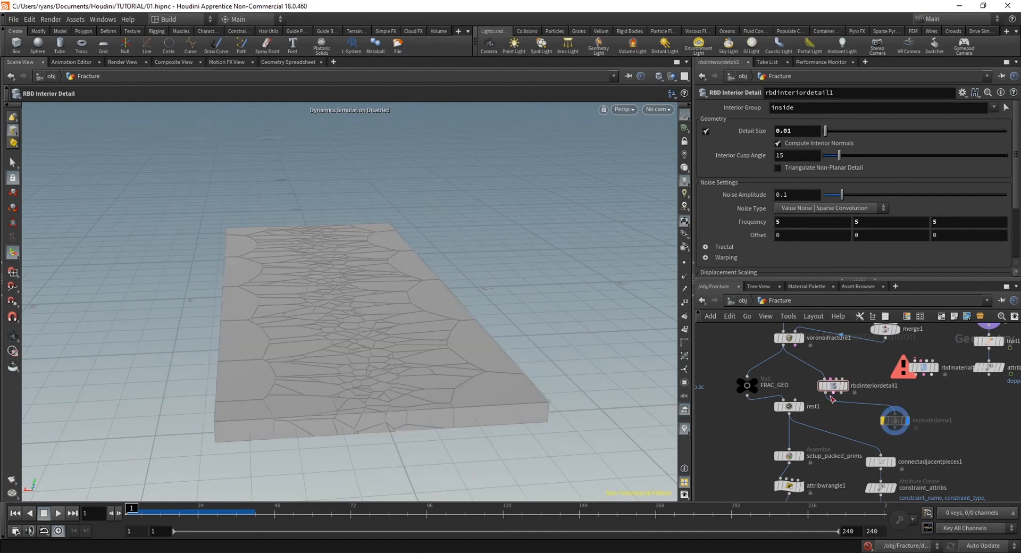
pyautogui.moveTo(750, 381); pyautogui.dragTo(826, 398)
pyautogui.moveTo(746, 382); pyautogui.dragTo(741, 382)
# Display dopimport1, start timeline playback and view the slab from its front corner
pyautogui.moveTo(738, 459); pyautogui.dragTo(739, 355, button='middle')
pyautogui.moveTo(786, 475); pyautogui.dragTo(796, 362, button='middle')
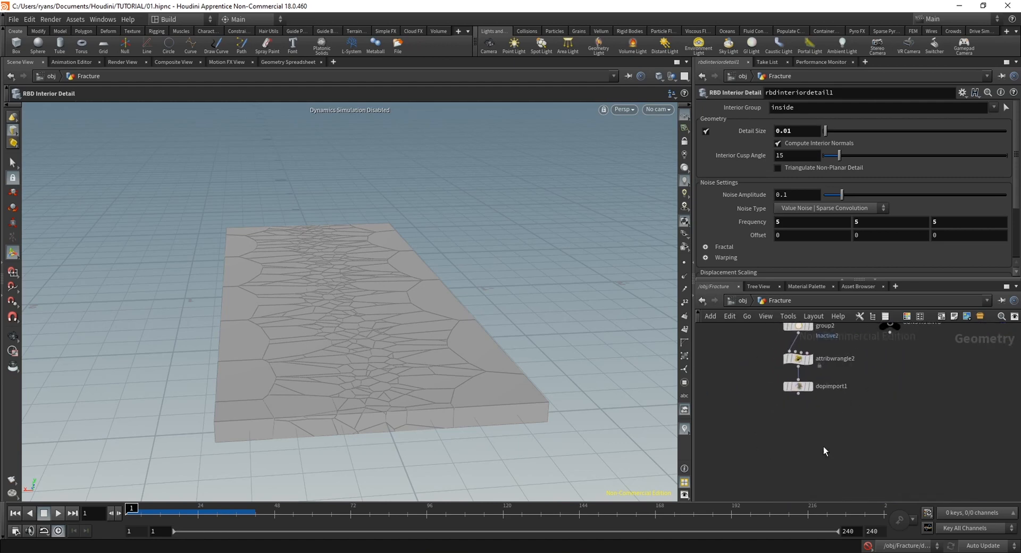
pyautogui.click(812, 388)
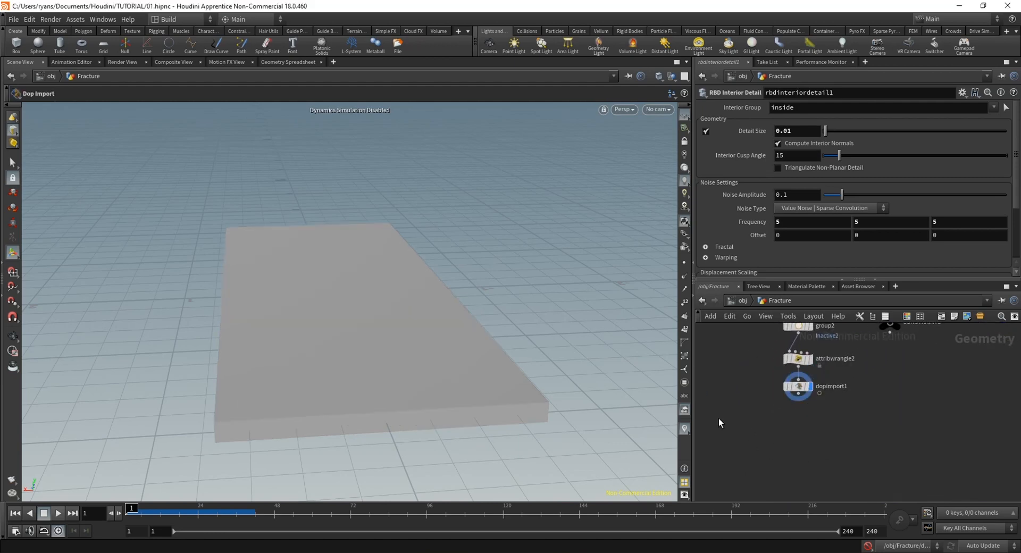
pyautogui.keyDown('alt'); pyautogui.moveTo(388, 372); pyautogui.dragTo(358, 358); pyautogui.keyUp('alt')
pyautogui.keyDown('alt'); pyautogui.moveTo(358, 358); pyautogui.dragTo(381, 344, button='right'); pyautogui.keyUp('alt')
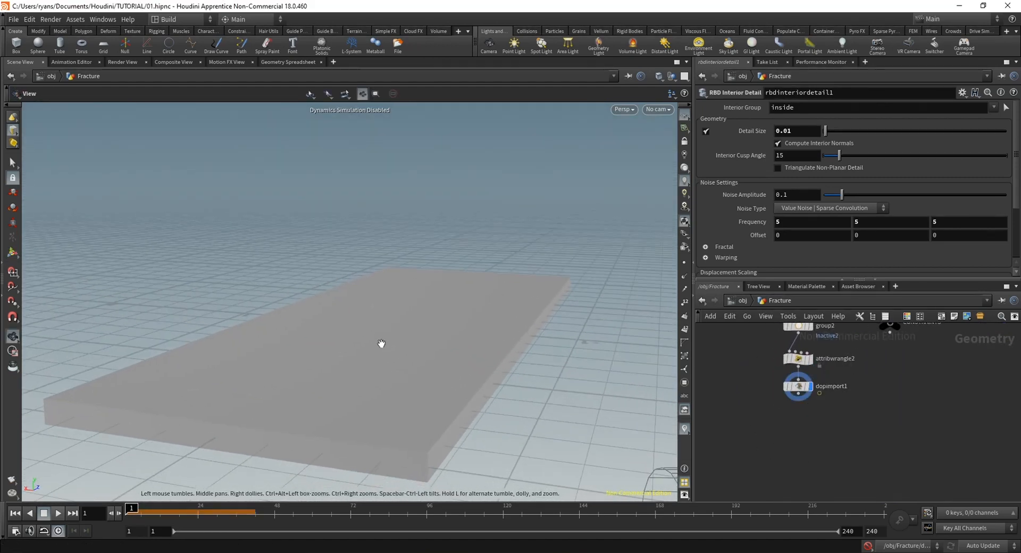
pyautogui.click(59, 513)
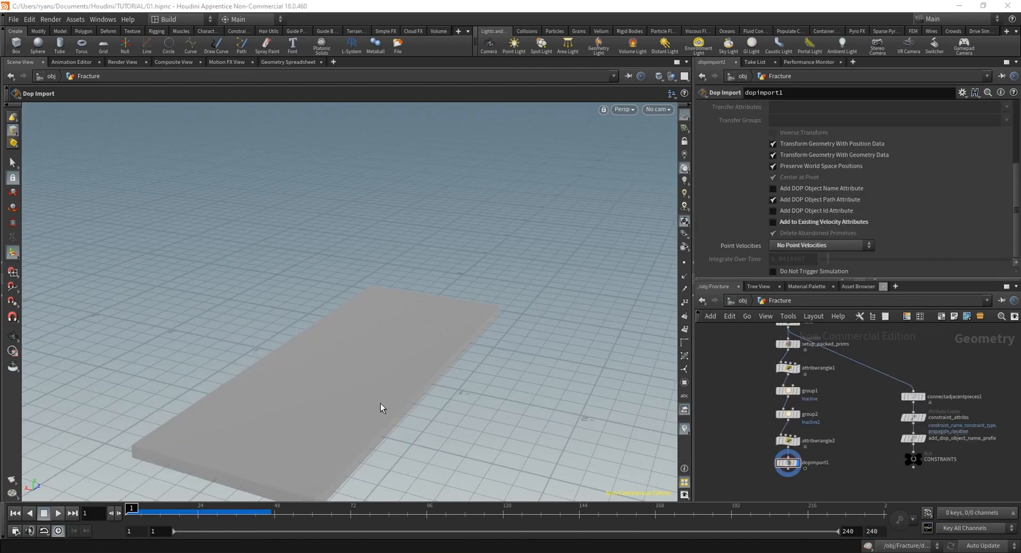
pyautogui.moveTo(380, 403); pyautogui.dragTo(361, 349, button='middle')
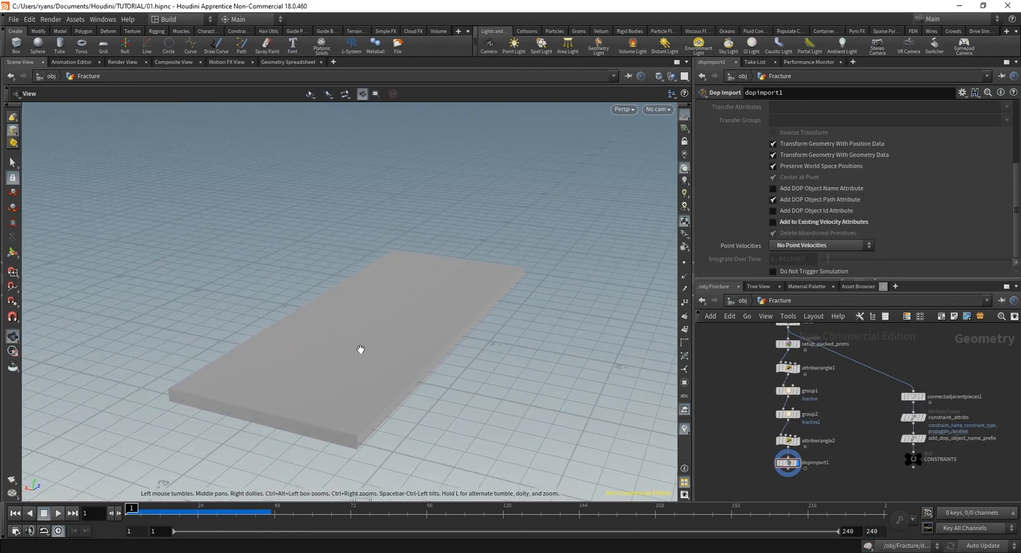
pyautogui.moveTo(361, 349); pyautogui.dragTo(358, 398)
pyautogui.moveTo(329, 433); pyautogui.dragTo(361, 418, button='right')
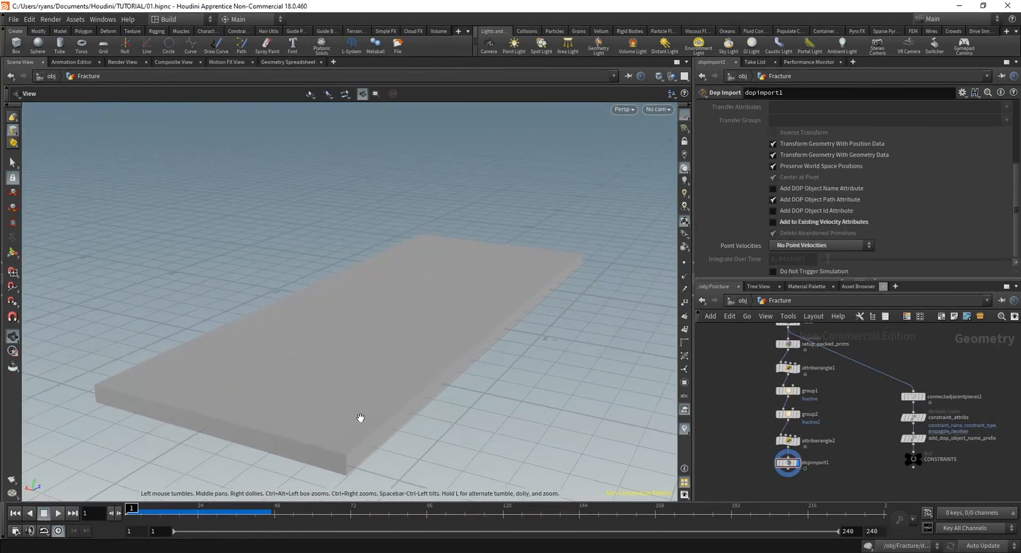
# Look through cam1 at the slab and view the fracture simulation up to about frame 23
pyautogui.moveTo(360, 418); pyautogui.dragTo(378, 384, button='middle')
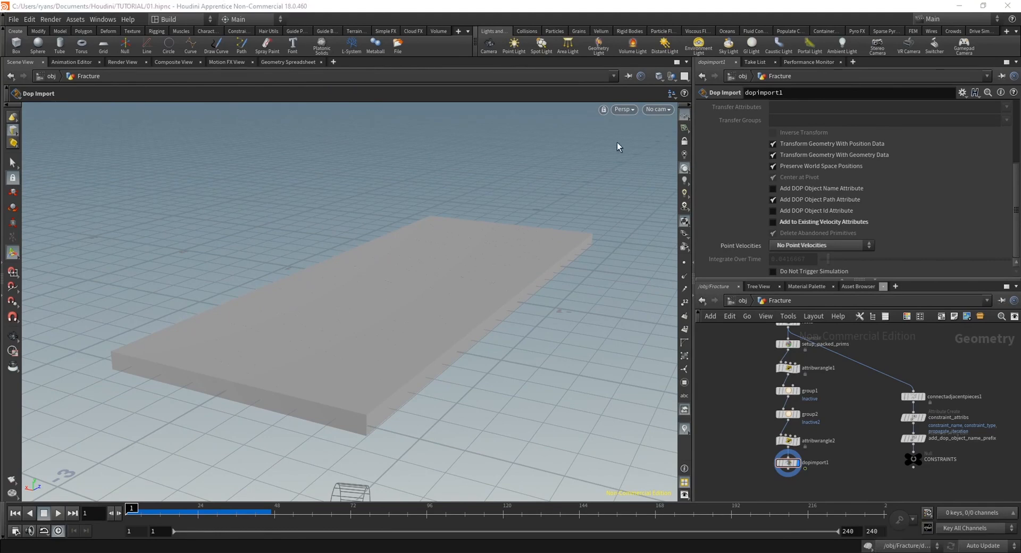
pyautogui.click(667, 110)
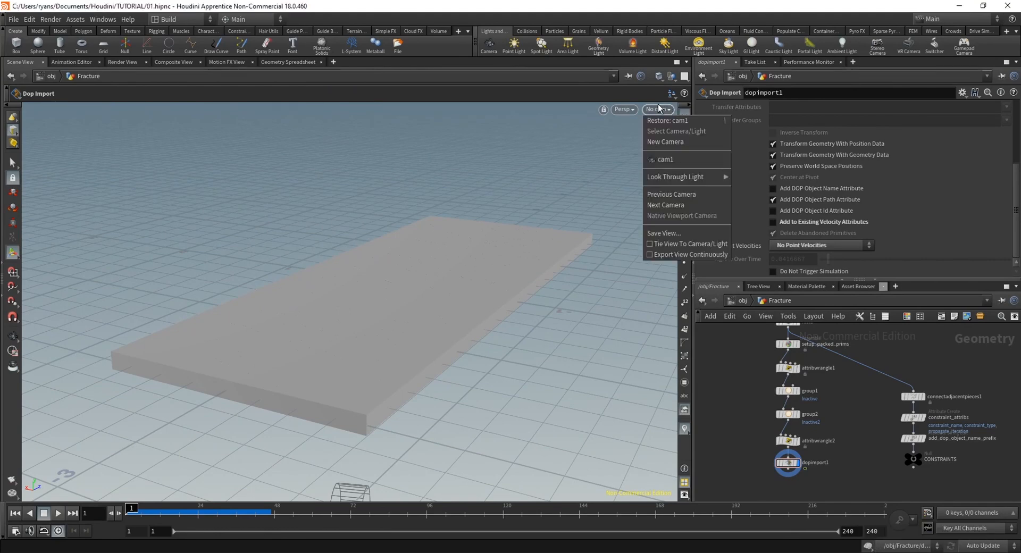
pyautogui.click(660, 160)
pyautogui.moveTo(855, 432); pyautogui.dragTo(800, 334, button='middle')
pyautogui.scroll(-1, 834, 462)
pyautogui.click(767, 382)
pyautogui.click(759, 409)
pyautogui.moveTo(813, 402); pyautogui.dragTo(858, 451, button='middle')
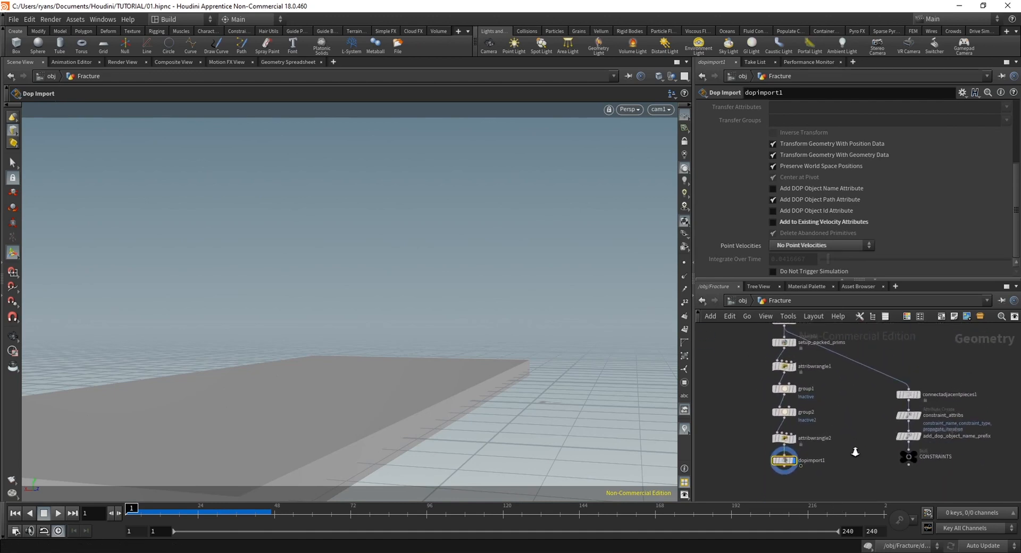
pyautogui.scroll(2, 851, 452)
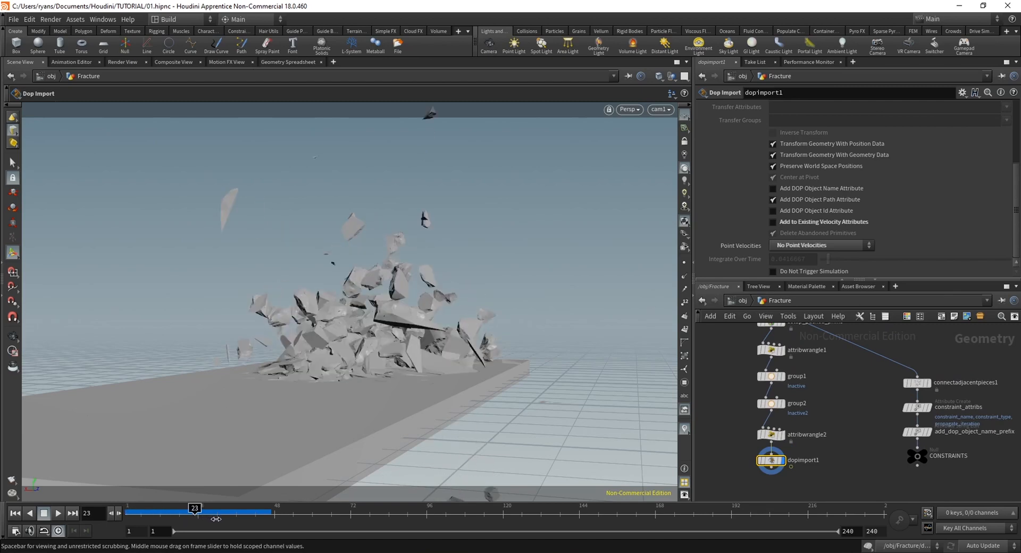
# Scrub through the simulation in wireframe to examine the interior mesh detail of the broken pieces, and restore shaded display
pyautogui.press('w')
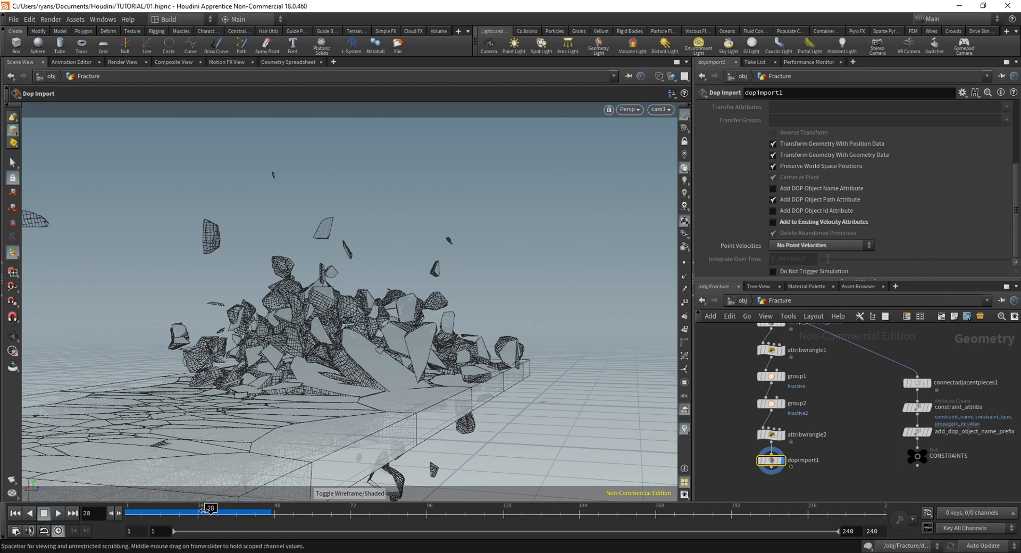
pyautogui.moveTo(172, 522); pyautogui.dragTo(231, 522)
pyautogui.keyDown('alt'); pyautogui.moveTo(287, 375); pyautogui.dragTo(258, 395); pyautogui.keyUp('alt')
pyautogui.moveTo(154, 516); pyautogui.dragTo(243, 512)
pyautogui.press('w')
# Go to frame 24 and examine the flying pieces and the whole slab from outside the camera view
pyautogui.keyDown('alt'); pyautogui.moveTo(375, 388); pyautogui.dragTo(376, 419, button='middle'); pyautogui.keyUp('alt')
pyautogui.moveTo(206, 514)
pyautogui.mouseDown()
pyautogui.moveTo(129, 514)
pyautogui.moveTo(197, 514)
pyautogui.moveTo(147, 513)
pyautogui.moveTo(213, 528)
pyautogui.moveTo(158, 526)
pyautogui.moveTo(198, 524)
pyautogui.mouseUp()
pyautogui.moveTo(447, 347); pyautogui.dragTo(419, 412)
pyautogui.moveTo(419, 412); pyautogui.dragTo(394, 349, button='right')
pyautogui.moveTo(394, 348); pyautogui.dragTo(426, 372)
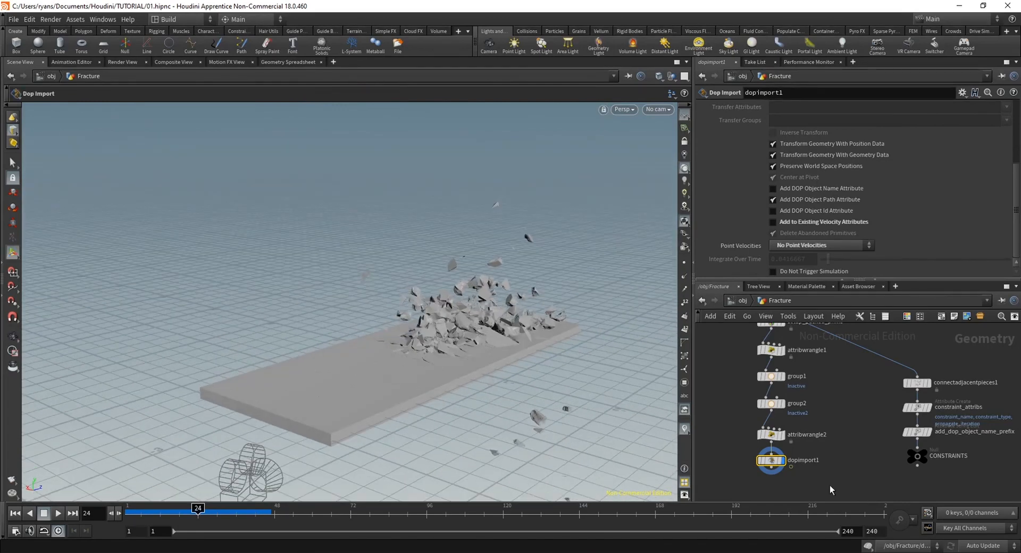
# Add a Merge node beside dopimport1 in the Fracture network
pyautogui.moveTo(825, 485); pyautogui.dragTo(879, 455, button='middle')
pyautogui.scroll(-3, 879, 455)
pyautogui.moveTo(782, 447); pyautogui.dragTo(802, 454, button='middle')
pyautogui.press('Tab')
pyautogui.write('mer')
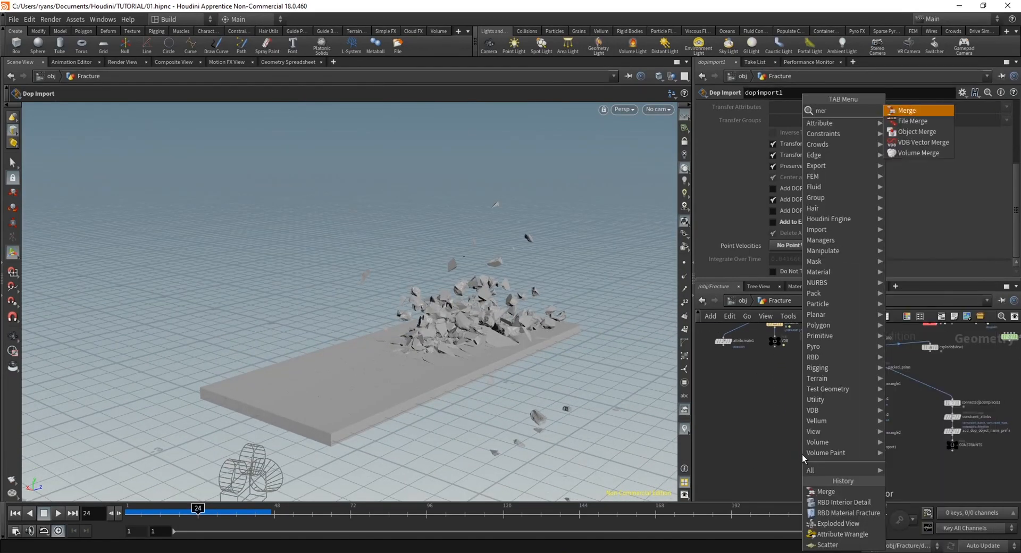
pyautogui.press('Return')
pyautogui.click(802, 454)
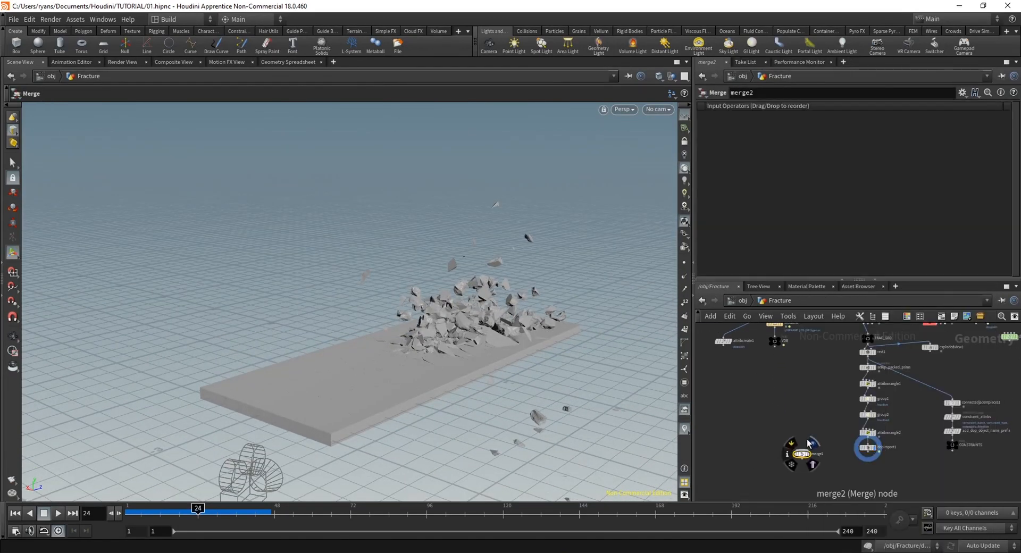
# Feed GROUND_GEO and dopimport1 into merge2 and display the combined geometry
pyautogui.click(802, 450)
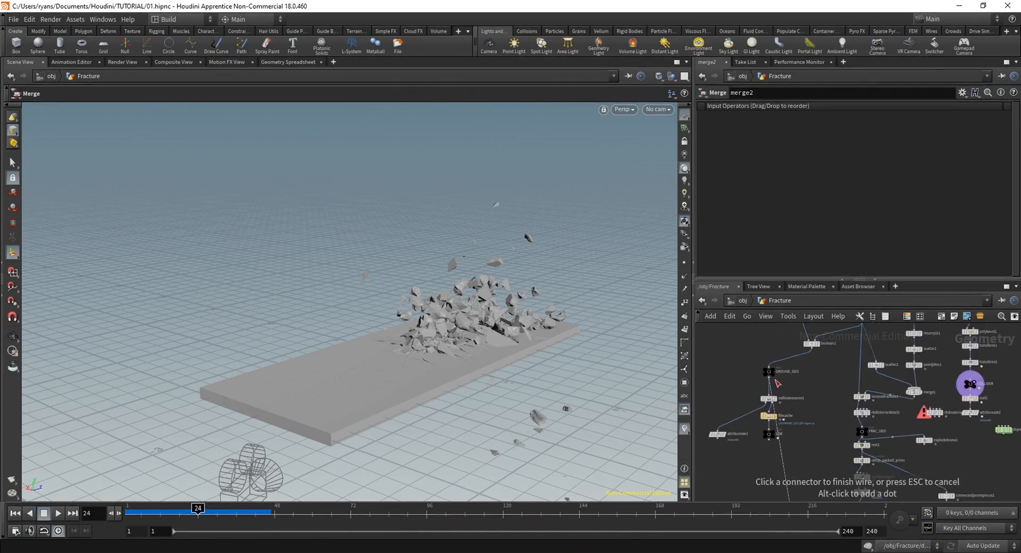
pyautogui.click(771, 376)
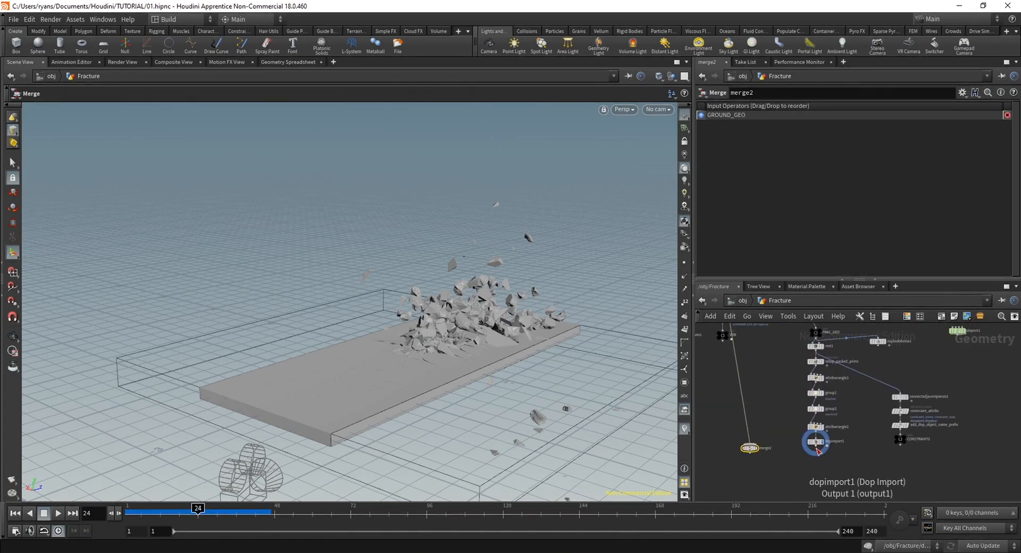
pyautogui.click(816, 447)
pyautogui.click(750, 443)
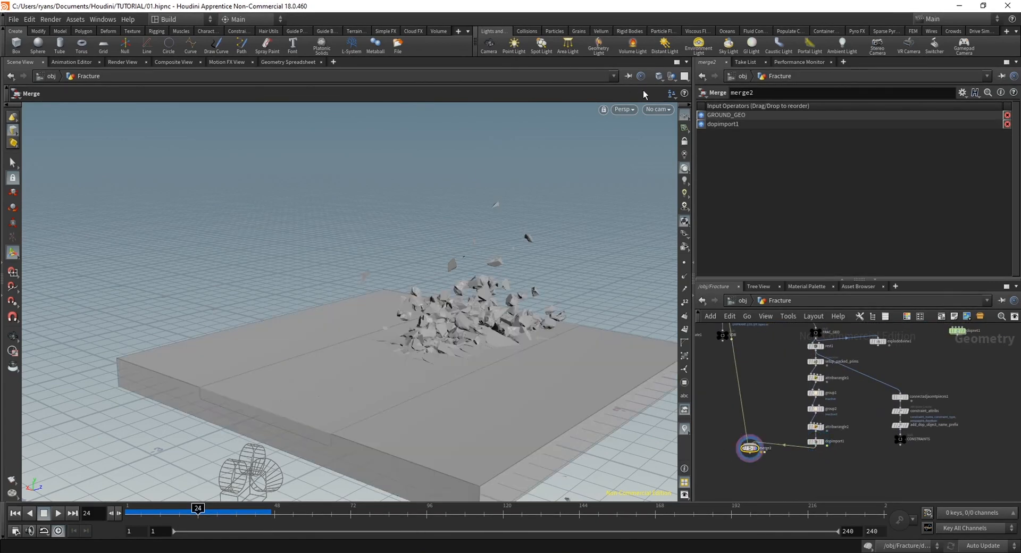
# Scrub the destruction together with the surrounding ground through cam1, and examine it from other angles
pyautogui.click(658, 109)
pyautogui.click(671, 176)
pyautogui.moveTo(194, 510); pyautogui.dragTo(262, 513)
pyautogui.moveTo(193, 513); pyautogui.dragTo(125, 513)
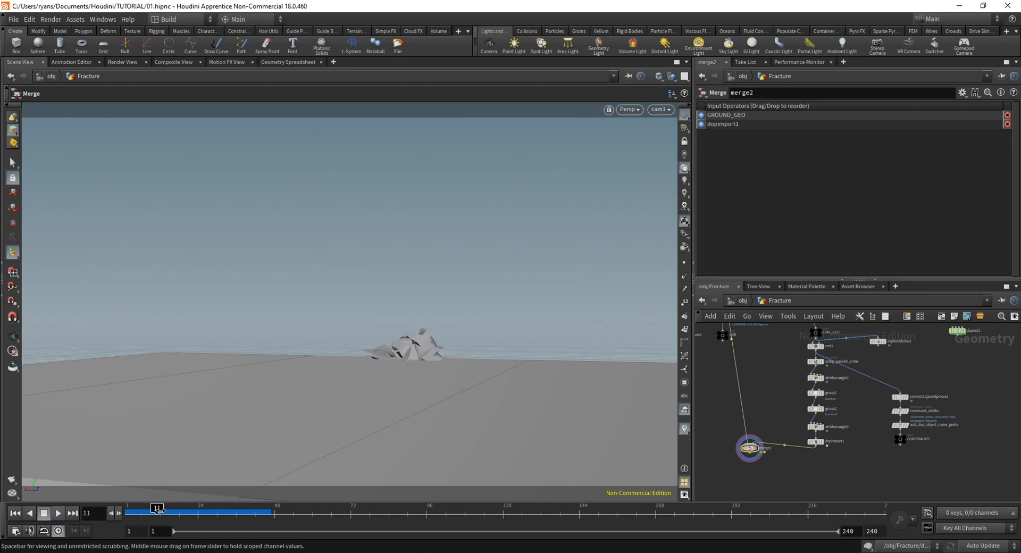
pyautogui.moveTo(198, 512); pyautogui.dragTo(219, 524)
pyautogui.keyDown('alt'); pyautogui.moveTo(325, 355); pyautogui.dragTo(351, 404); pyautogui.keyUp('alt')
pyautogui.keyDown('alt'); pyautogui.moveTo(351, 403); pyautogui.dragTo(396, 351, button='right'); pyautogui.keyUp('alt')
pyautogui.keyDown('alt'); pyautogui.moveTo(396, 351); pyautogui.dragTo(327, 367); pyautogui.keyUp('alt')
pyautogui.keyDown('alt'); pyautogui.moveTo(328, 367); pyautogui.dragTo(330, 363, button='right'); pyautogui.keyUp('alt')
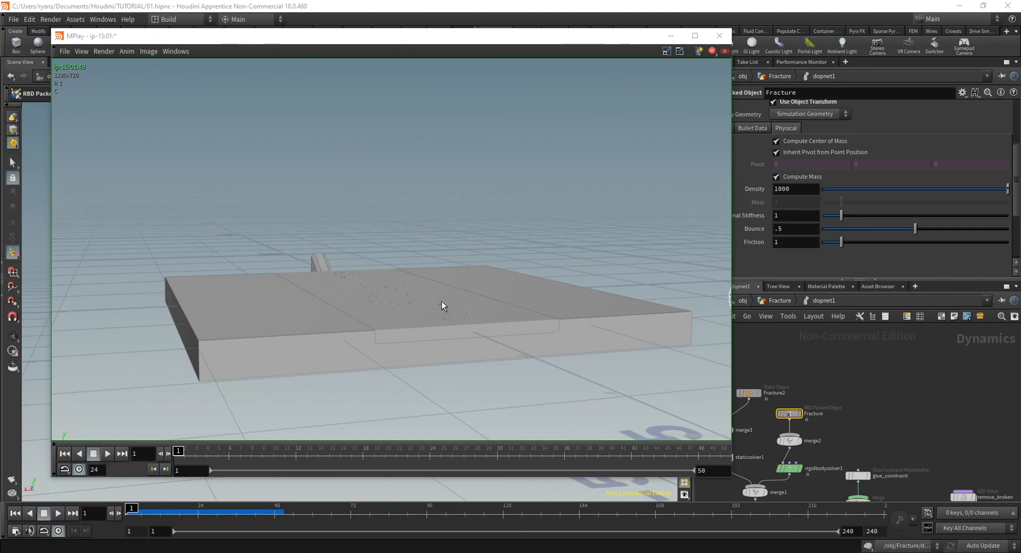
# Move the MPlay flipbook window aside to expose the physical settings of the Fracture packed object
pyautogui.moveTo(604, 41); pyautogui.dragTo(586, 54)
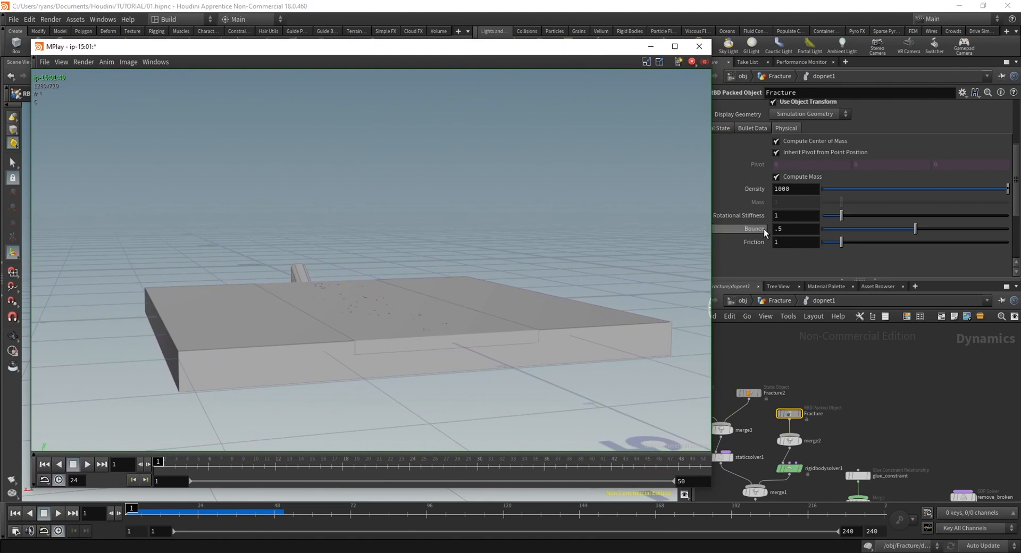
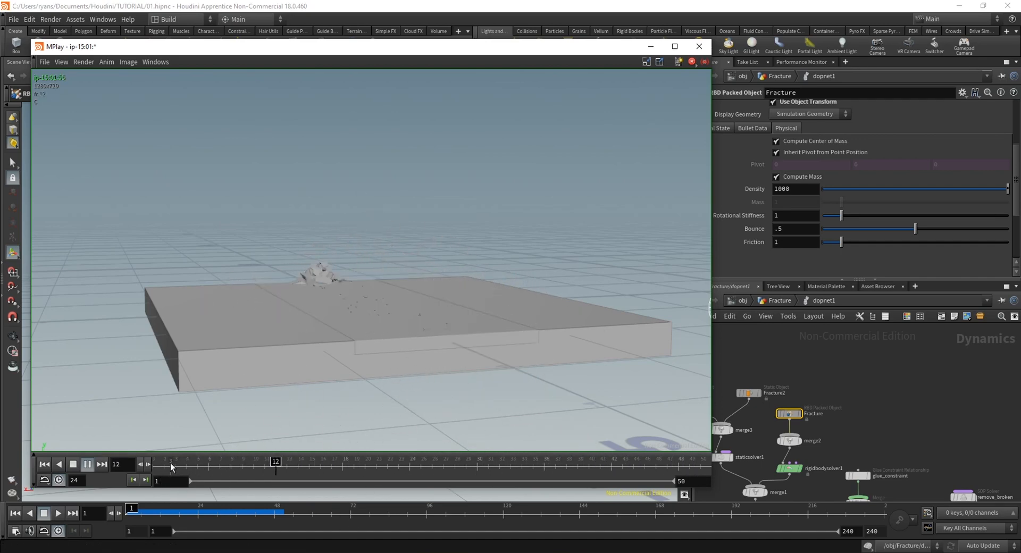
# Scrub back and forth through the slab destruction flipbook to examine how the fractured pieces lift
pyautogui.moveTo(171, 467); pyautogui.dragTo(400, 469)
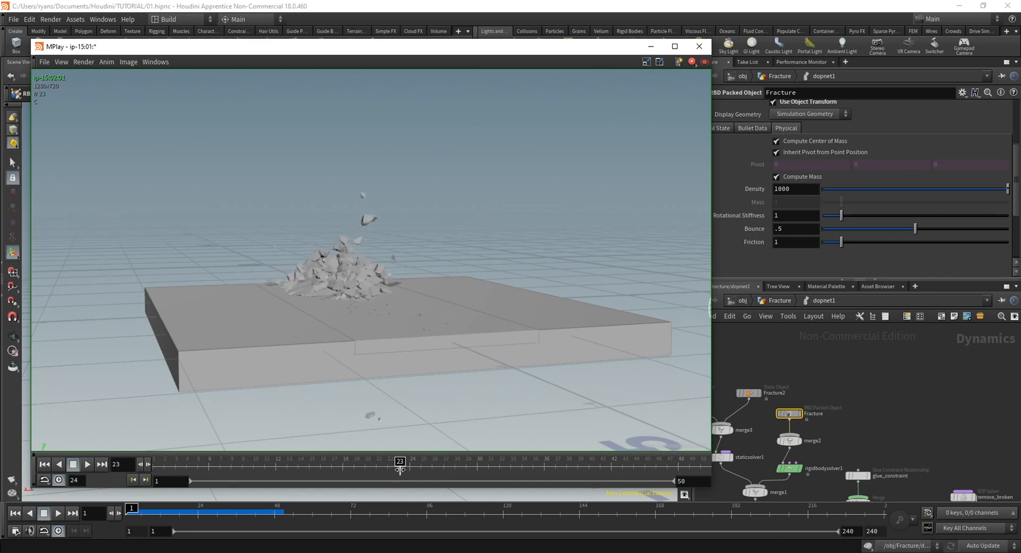
pyautogui.moveTo(234, 467); pyautogui.dragTo(137, 464)
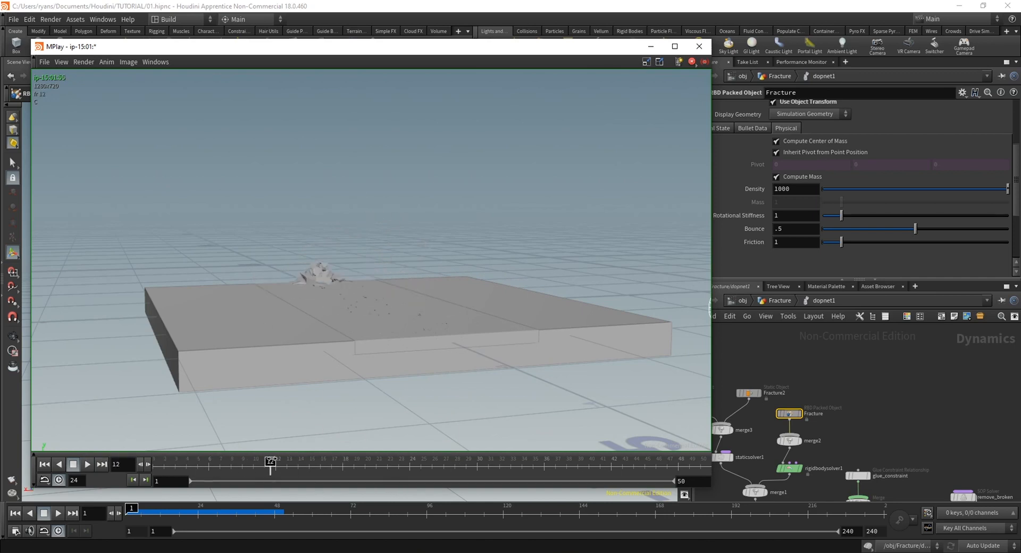
pyautogui.moveTo(270, 462); pyautogui.dragTo(180, 472)
pyautogui.moveTo(301, 471); pyautogui.dragTo(663, 471)
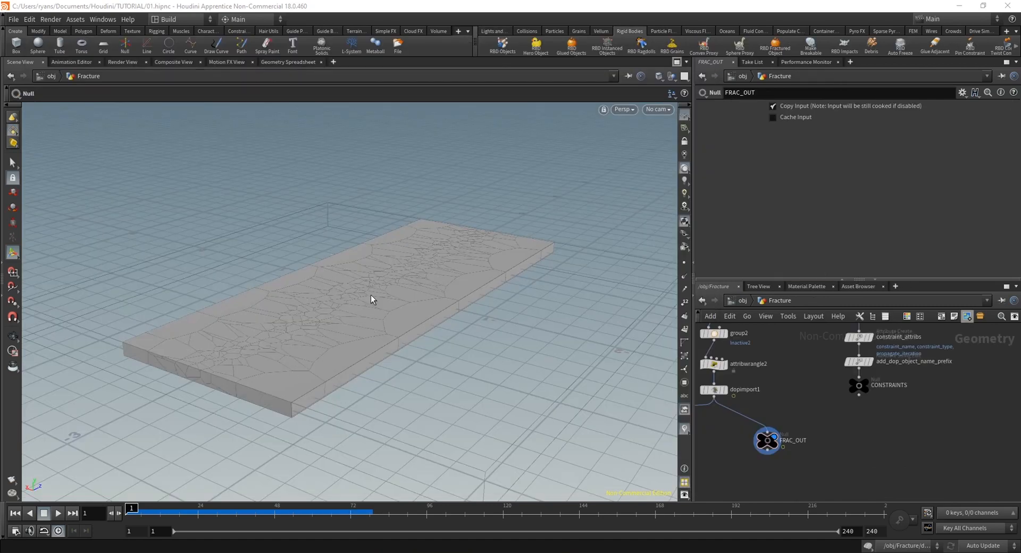
# Move the FRAC_OUT null closer beneath dopimport1 in the Fracture network
pyautogui.moveTo(780, 436); pyautogui.dragTo(806, 439, button='middle')
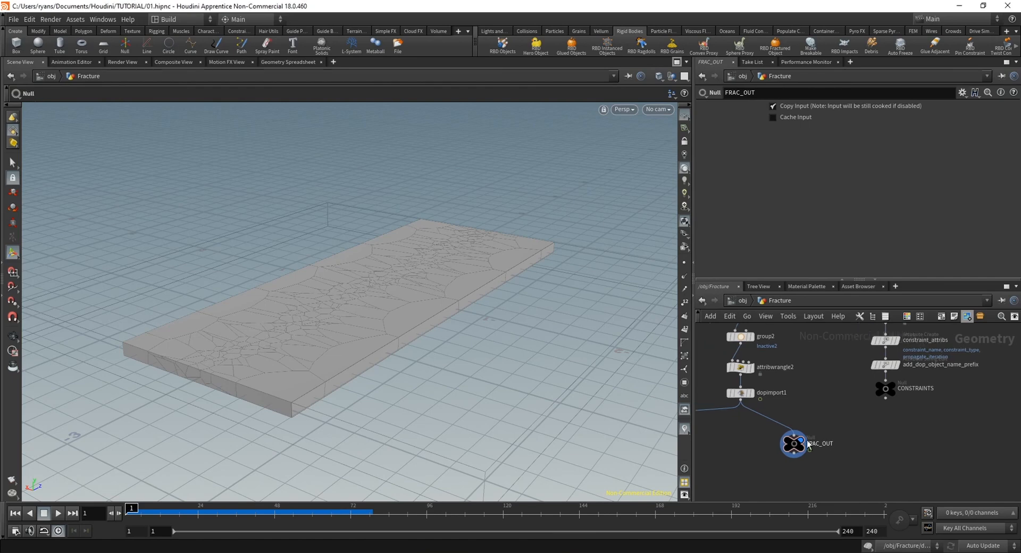
pyautogui.moveTo(792, 451); pyautogui.dragTo(781, 451)
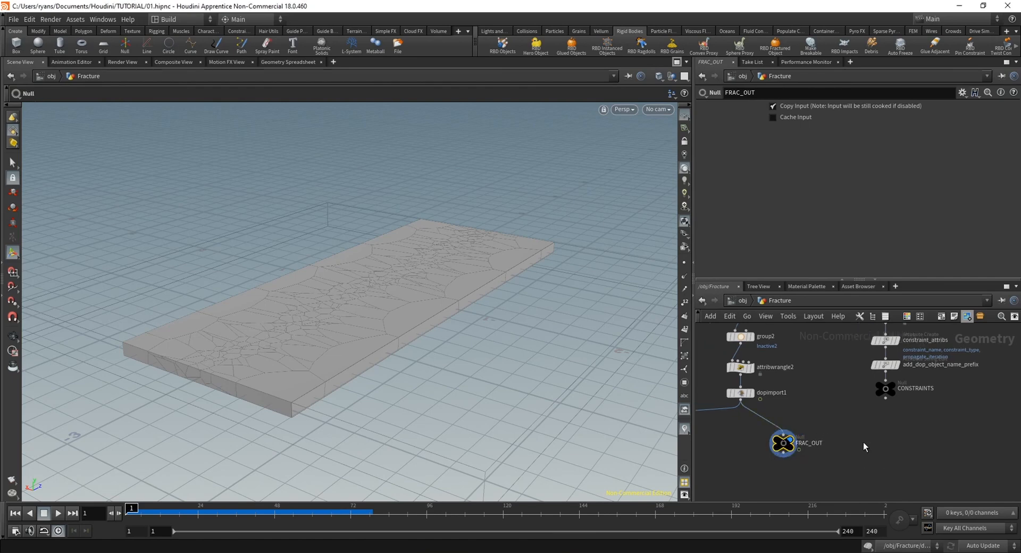
pyautogui.moveTo(863, 441); pyautogui.dragTo(808, 428, button='middle')
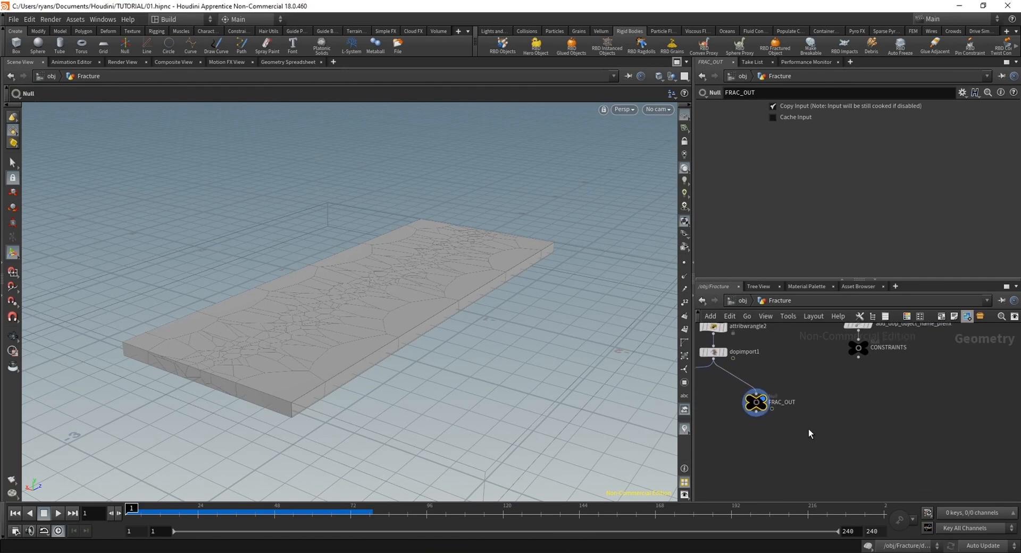
# Go up to object level and apply the Debris tool from the rigid body tools to the Fracture object
pyautogui.click(737, 300)
pyautogui.moveTo(791, 452); pyautogui.dragTo(767, 466, button='middle')
pyautogui.moveTo(836, 449); pyautogui.dragTo(765, 364)
pyautogui.moveTo(956, 448); pyautogui.dragTo(956, 448)
pyautogui.moveTo(866, 403); pyautogui.dragTo(904, 426, button='middle')
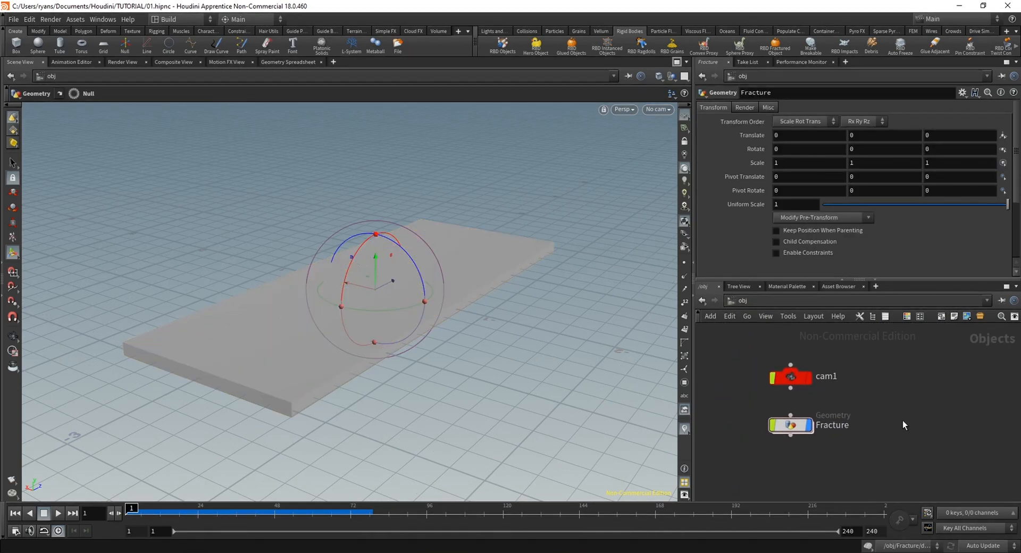
pyautogui.click(793, 426)
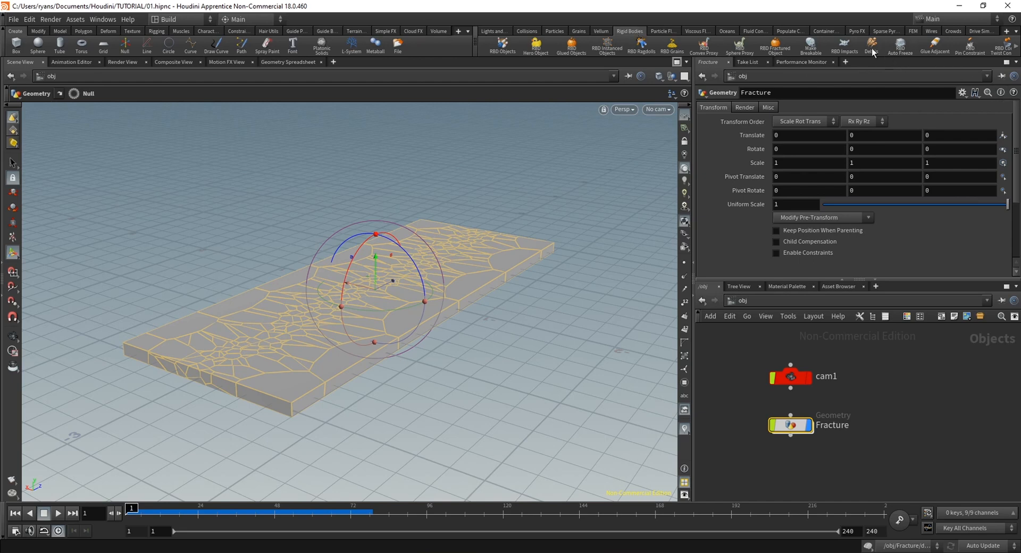
pyautogui.press('Return')
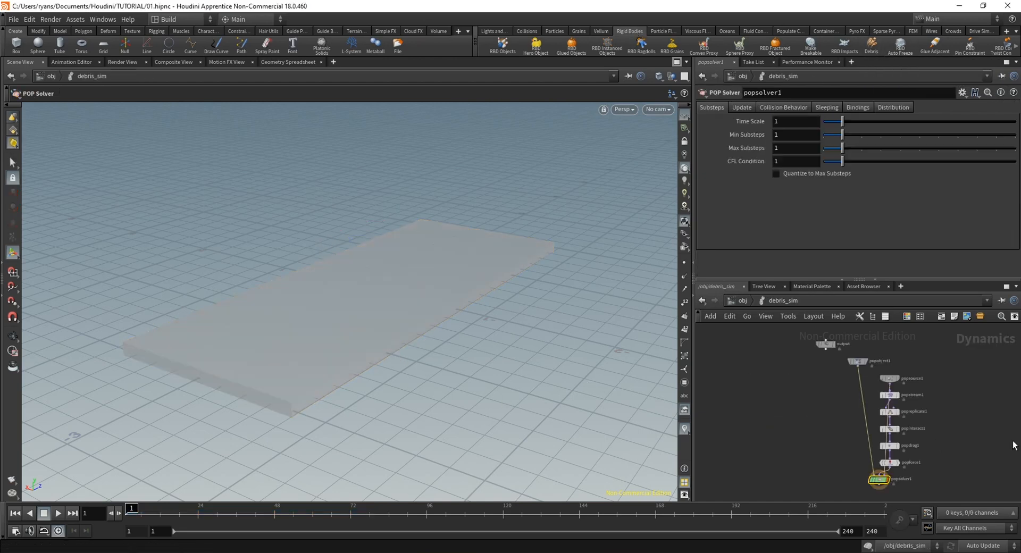
# Leave the debris_sim network and arrange the debris, debris_sim and debris_source nodes together below the Fracture object
pyautogui.moveTo(867, 409); pyautogui.dragTo(924, 423)
pyautogui.click(758, 457)
pyautogui.moveTo(755, 453); pyautogui.dragTo(752, 407, button='middle')
pyautogui.press('u')
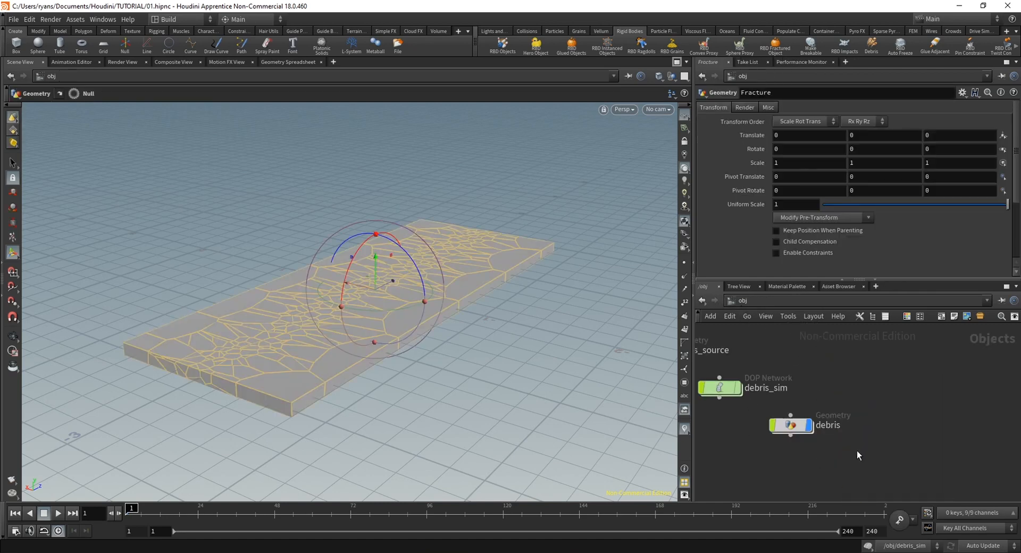
pyautogui.moveTo(776, 364); pyautogui.dragTo(842, 444)
pyautogui.moveTo(916, 435); pyautogui.dragTo(750, 378)
pyautogui.click(750, 378)
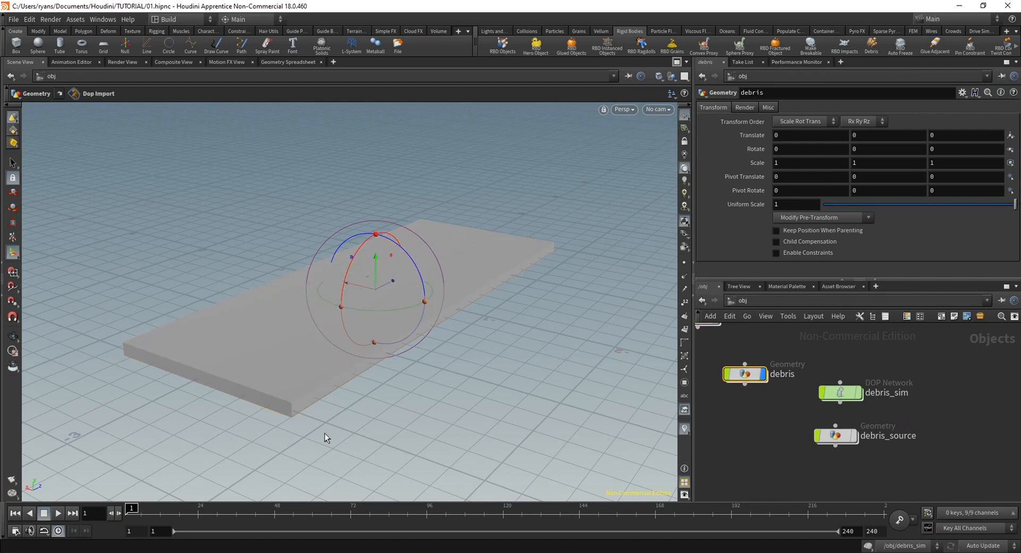
# Play the opening frames of the debris simulation and return to frame 1
pyautogui.moveTo(846, 439); pyautogui.dragTo(852, 440)
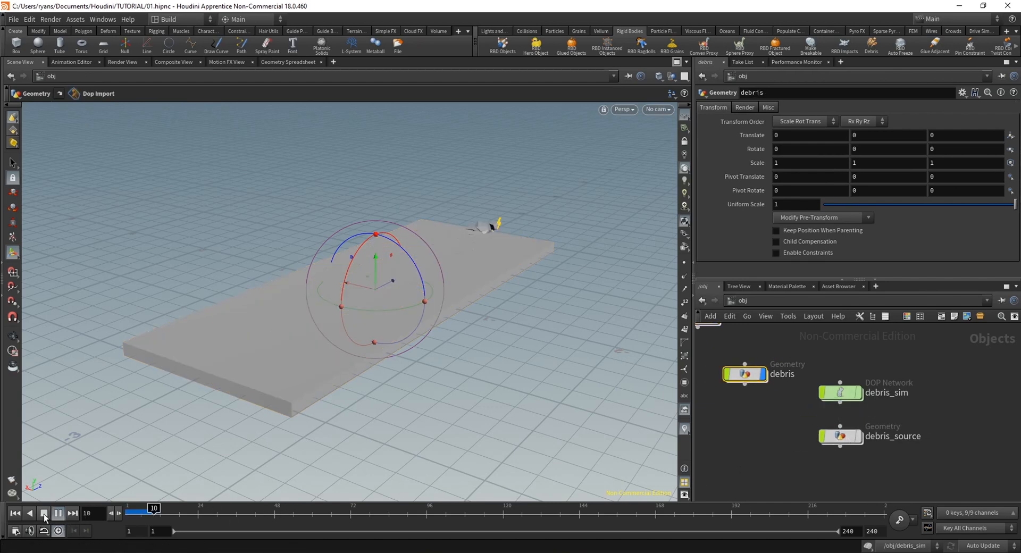
pyautogui.click(43, 517)
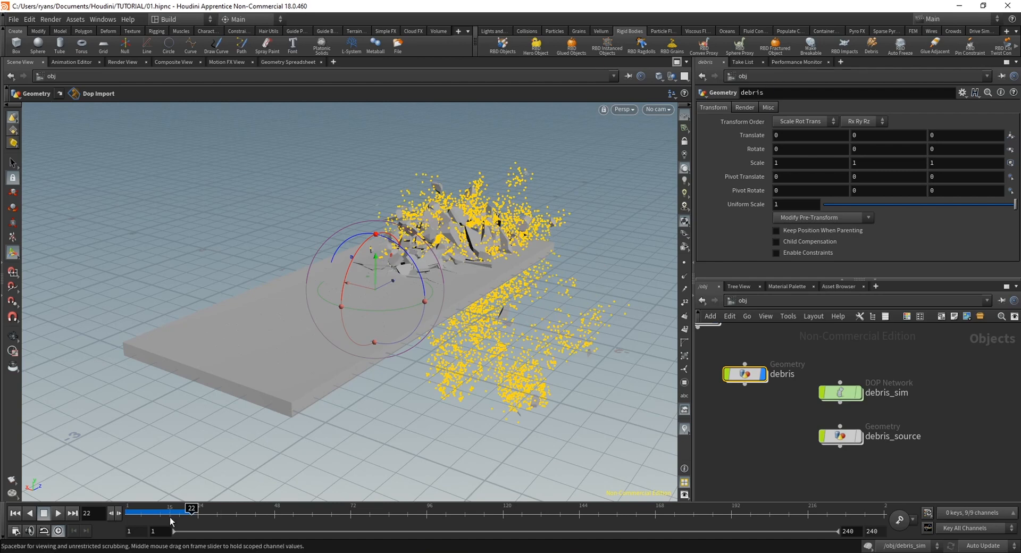
pyautogui.click(128, 515)
# Examine the fracture chain inside the Fracture object around the bypassed rbdinteriordetail1 node, and return to object level
pyautogui.moveTo(745, 435); pyautogui.dragTo(828, 487, button='middle')
pyautogui.click(782, 373)
pyautogui.doubleClick(783, 373)
pyautogui.moveTo(824, 398); pyautogui.dragTo(847, 524, button='middle')
pyautogui.moveTo(865, 341); pyautogui.dragTo(904, 478, button='middle')
pyautogui.moveTo(780, 405)
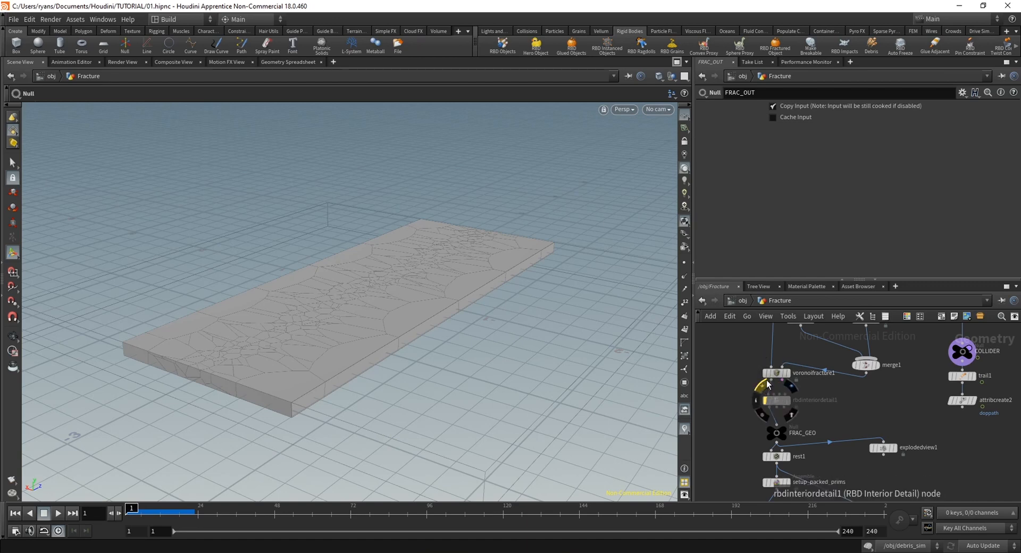
pyautogui.moveTo(877, 419); pyautogui.dragTo(861, 355, button='middle')
pyautogui.scroll(-2, 844, 426)
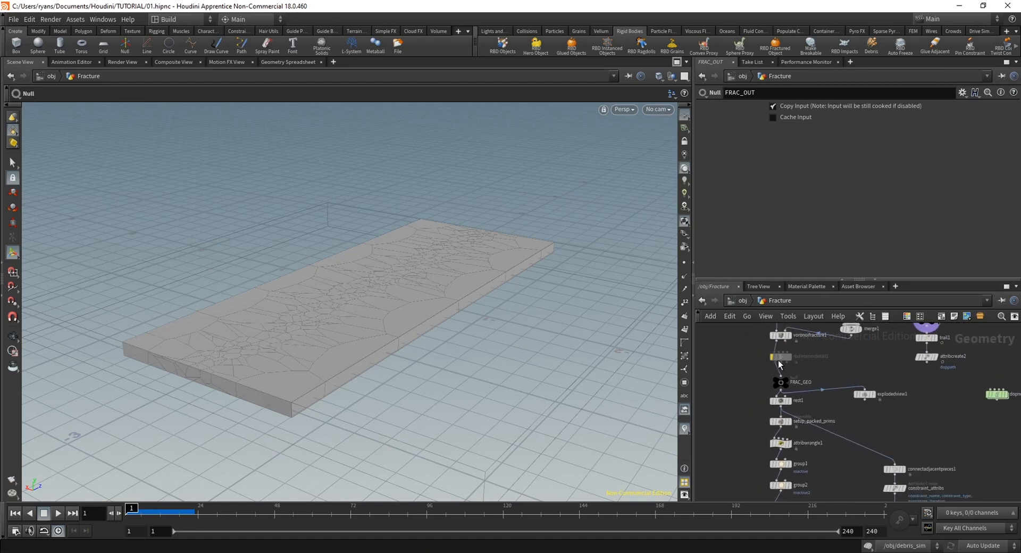
pyautogui.press('u')
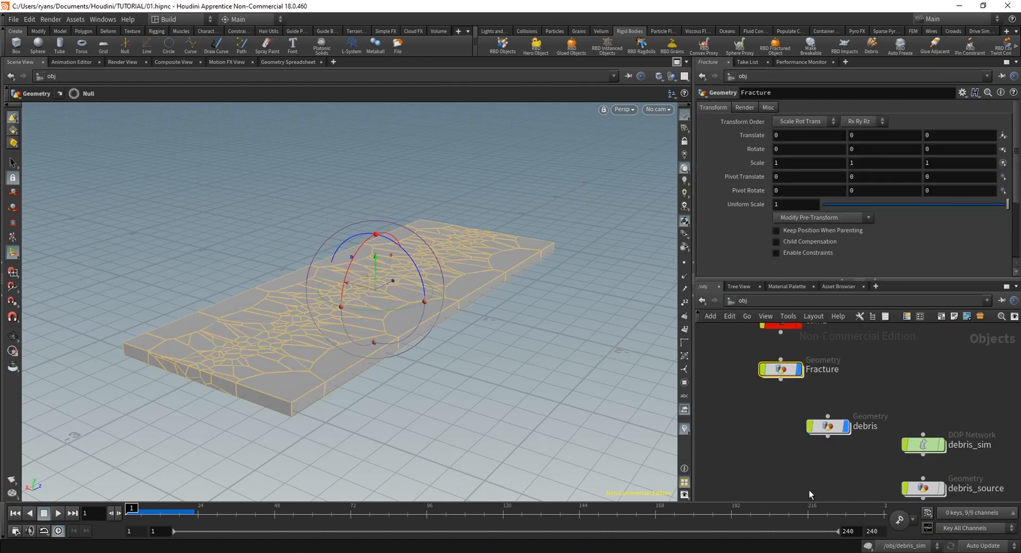
# Scrub the early debris frames and examine the particles around the slab from a lower angle
pyautogui.moveTo(827, 427); pyautogui.dragTo(829, 440)
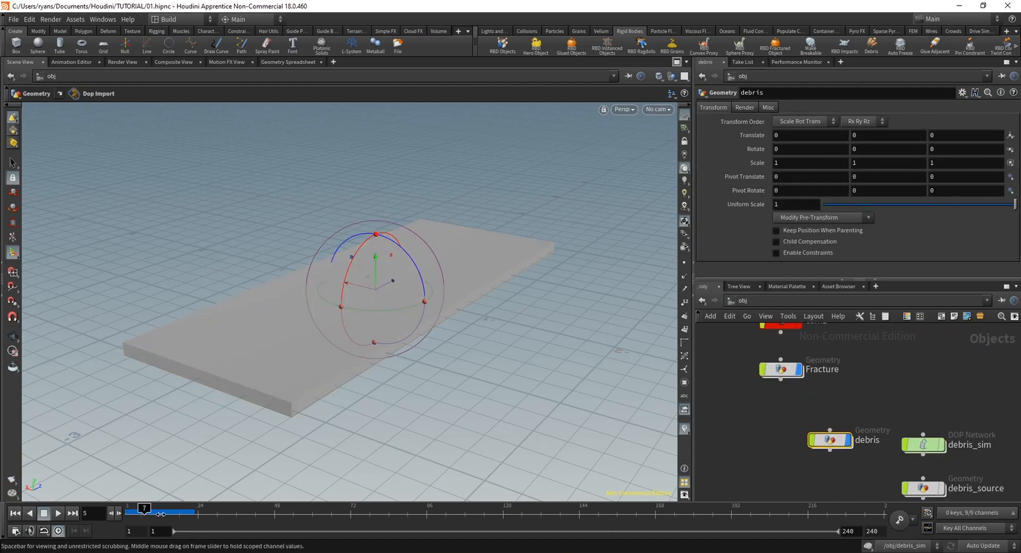
pyautogui.moveTo(161, 514); pyautogui.dragTo(164, 514)
pyautogui.keyDown('alt'); pyautogui.moveTo(465, 236); pyautogui.dragTo(408, 229); pyautogui.keyUp('alt')
pyautogui.keyDown('alt'); pyautogui.moveTo(408, 229); pyautogui.dragTo(449, 344, button='middle'); pyautogui.keyUp('alt')
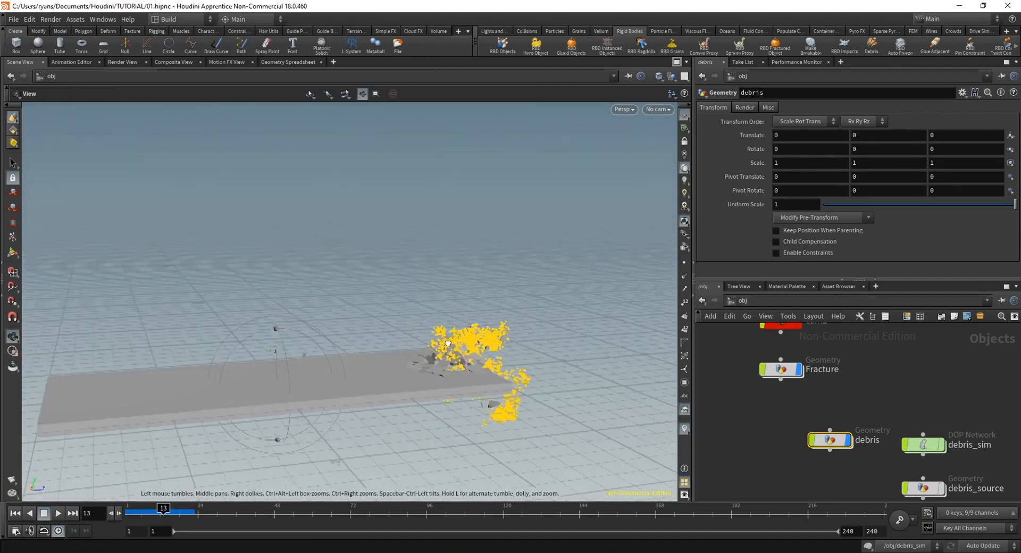
pyautogui.moveTo(449, 344)
pyautogui.keyDown('alt'); pyautogui.mouseDown()
pyautogui.moveTo(422, 325)
pyautogui.moveTo(446, 362)
pyautogui.mouseUp(); pyautogui.keyUp('alt')
pyautogui.moveTo(169, 516); pyautogui.dragTo(92, 526)
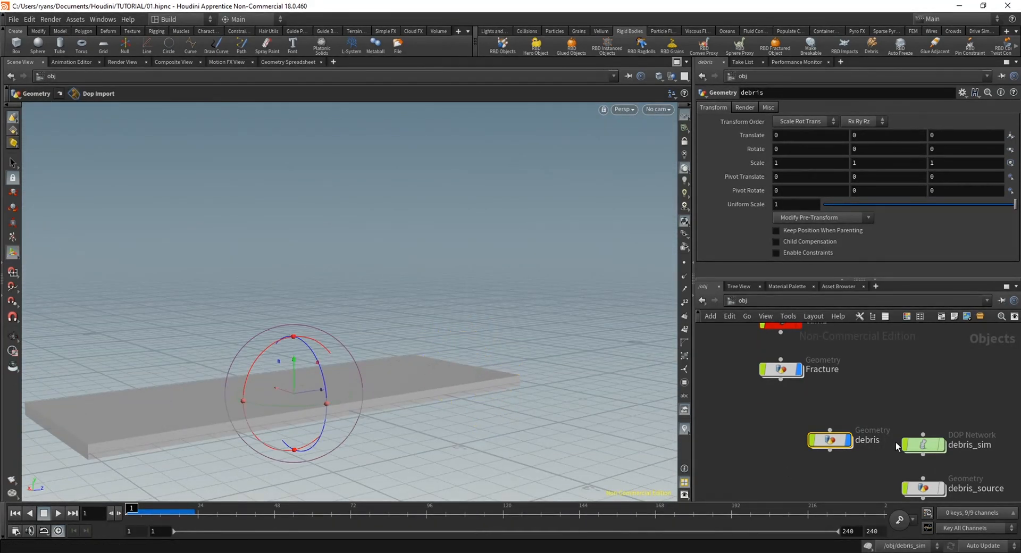
# Open the debris_sim network and examine the emission type options and birth settings of popsource1
pyautogui.moveTo(929, 446); pyautogui.dragTo(929, 432)
pyautogui.doubleClick(930, 431)
pyautogui.moveTo(869, 400); pyautogui.dragTo(867, 416, button='middle')
pyautogui.moveTo(867, 416); pyautogui.dragTo(891, 413, button='right')
pyautogui.click(857, 363)
pyautogui.click(820, 109)
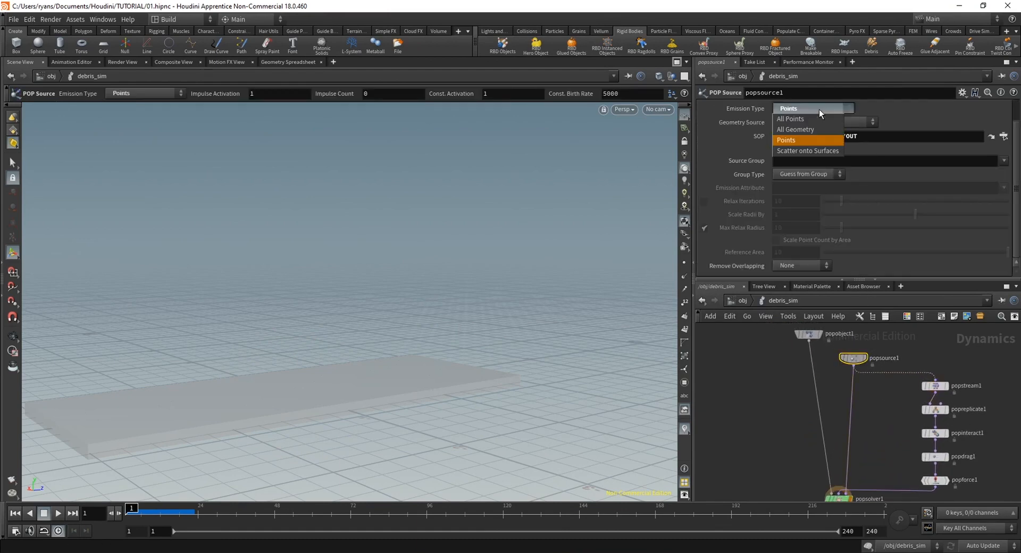
pyautogui.click(819, 110)
pyautogui.click(819, 110)
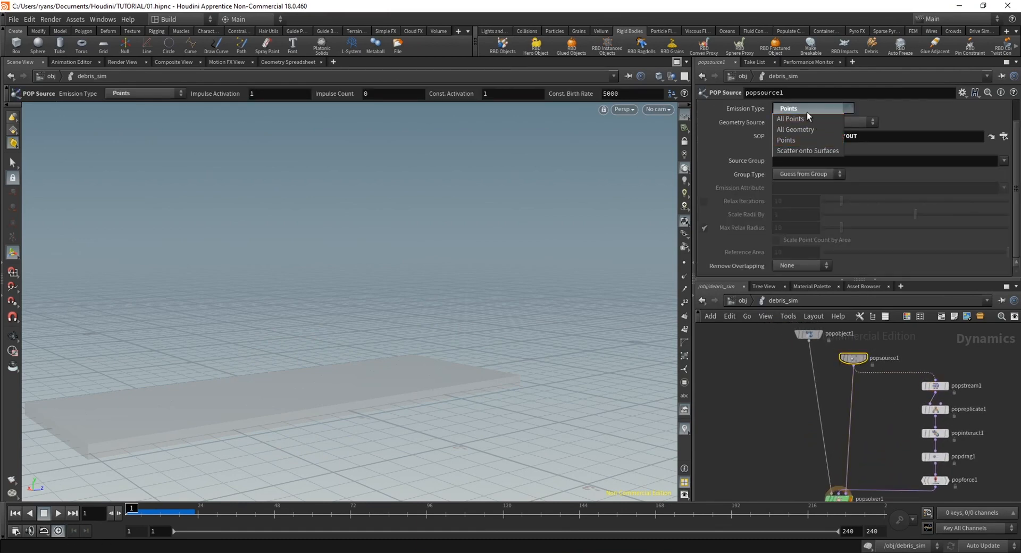
pyautogui.scroll(3, 733, 123)
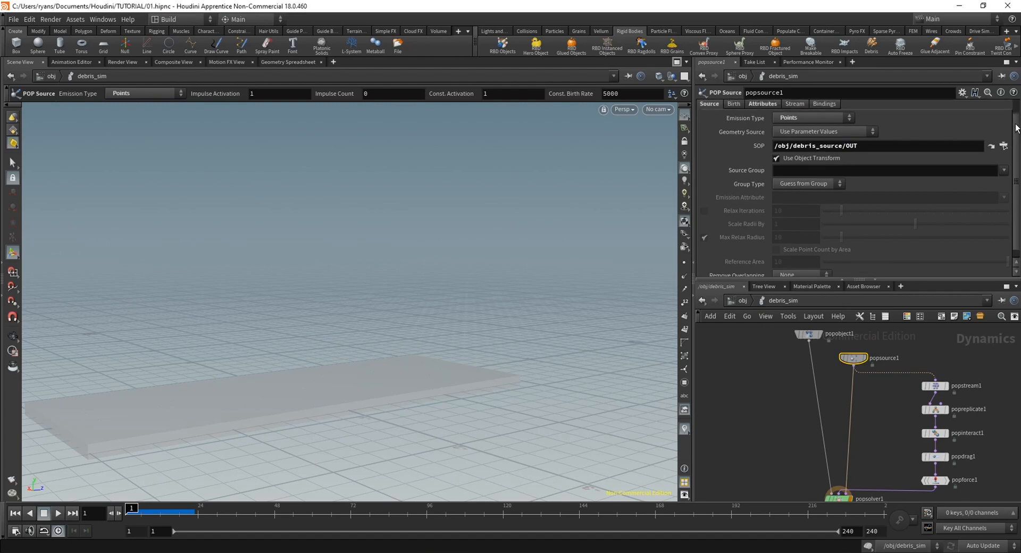
pyautogui.click(733, 120)
# Reframe the slab from a low angle and move popobject1 away from popsource1 in the debris_sim network
pyautogui.keyDown('alt'); pyautogui.moveTo(213, 405); pyautogui.dragTo(225, 381); pyautogui.keyUp('alt')
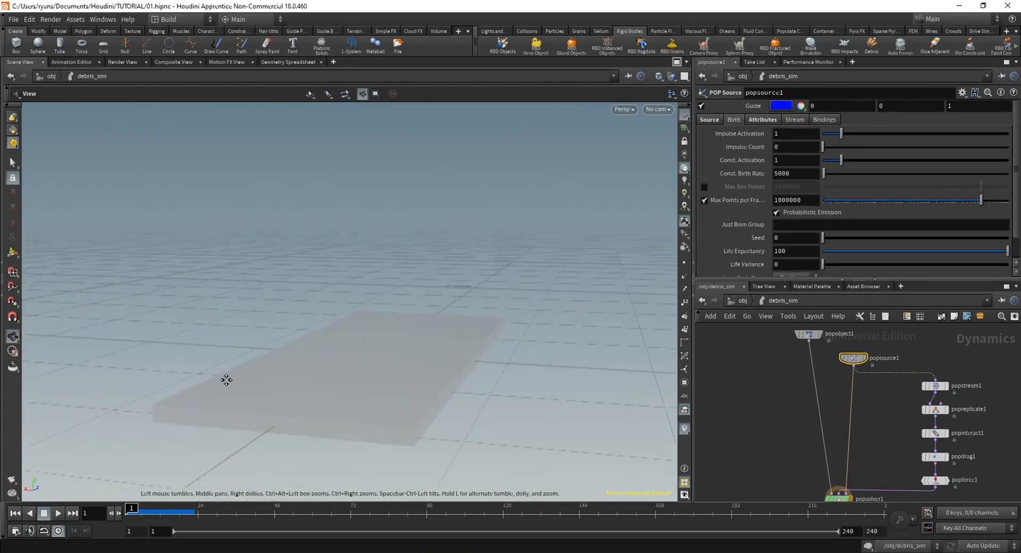
pyautogui.keyDown('alt'); pyautogui.moveTo(226, 381); pyautogui.dragTo(360, 383, button='right'); pyautogui.keyUp('alt')
pyautogui.keyDown('alt'); pyautogui.moveTo(360, 383); pyautogui.dragTo(403, 320); pyautogui.keyUp('alt')
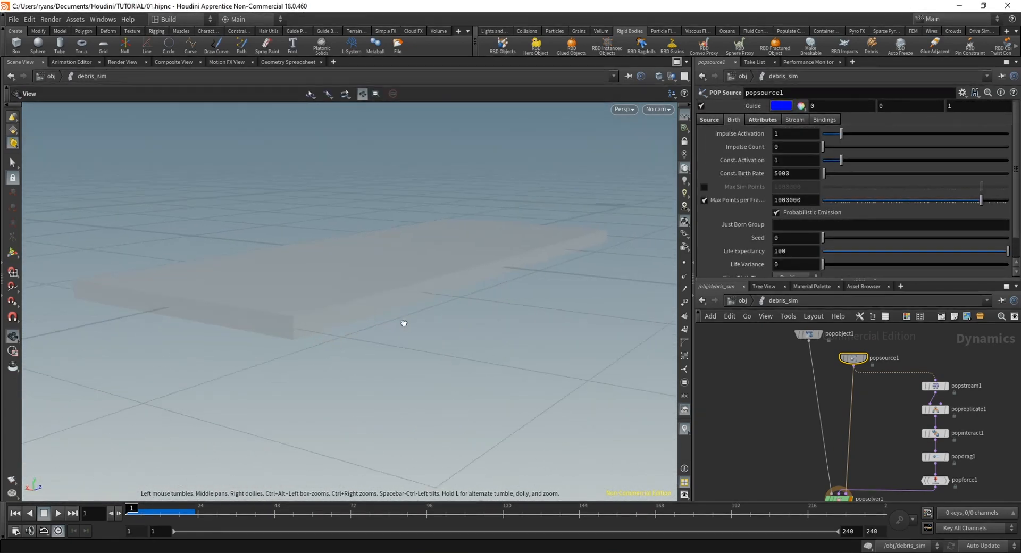
pyautogui.press('Return')
pyautogui.moveTo(814, 340); pyautogui.dragTo(784, 378)
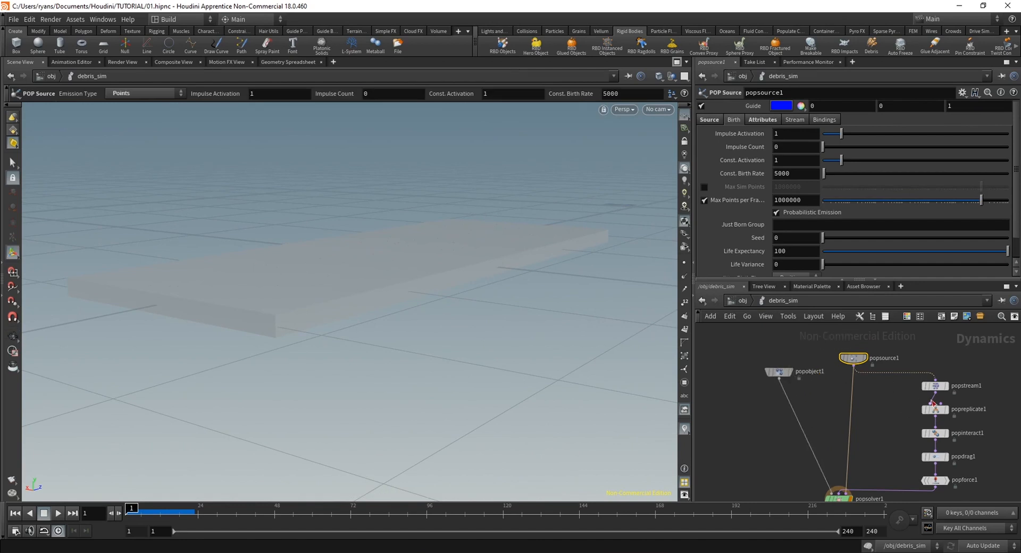
# Bypass the popreplicate1 node in debris_sim and play the simulation without replicated particles
pyautogui.click(935, 409)
pyautogui.moveTo(1016, 166)
pyautogui.mouseDown()
pyautogui.moveTo(1016, 203)
pyautogui.moveTo(1015, 164)
pyautogui.mouseUp()
pyautogui.click(924, 410)
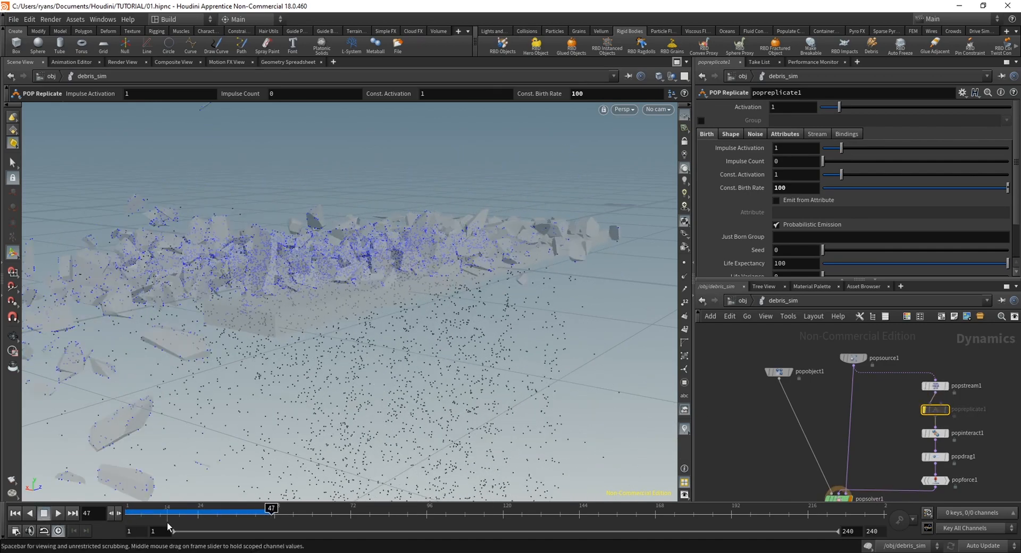
pyautogui.click(44, 514)
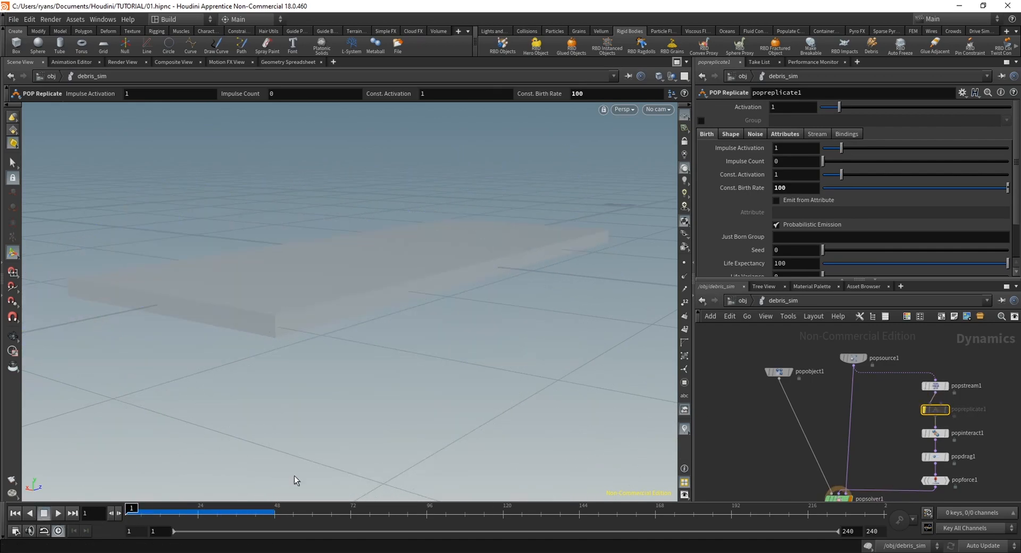
pyautogui.moveTo(937, 414); pyautogui.dragTo(941, 414)
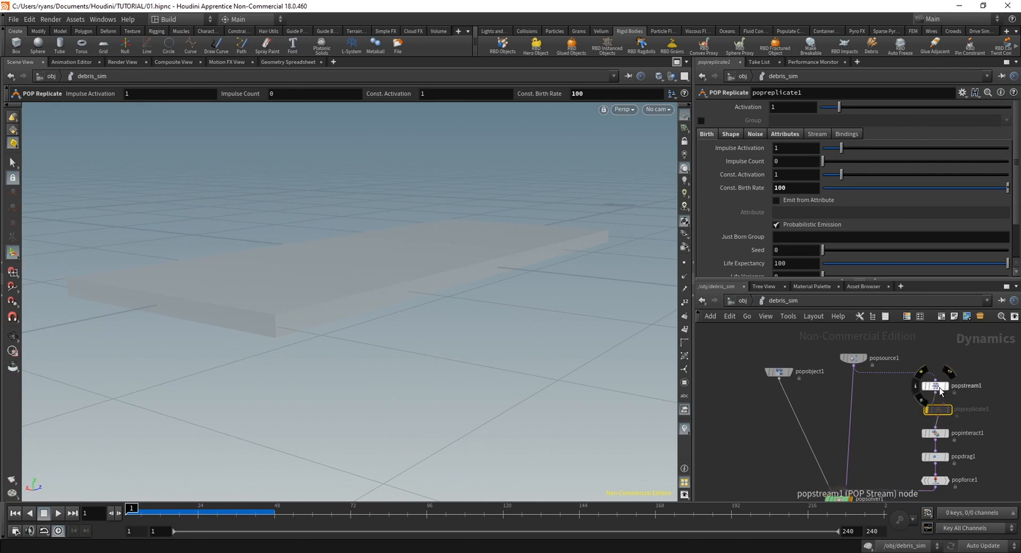
# Set the Life Expectancy of popsource1 to 1
pyautogui.click(853, 358)
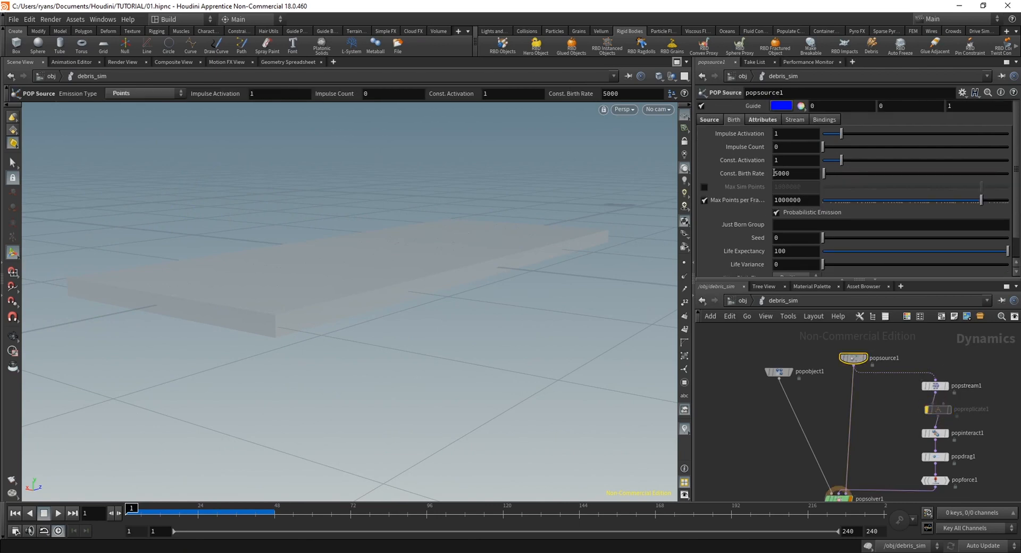
pyautogui.scroll(-2, 796, 267)
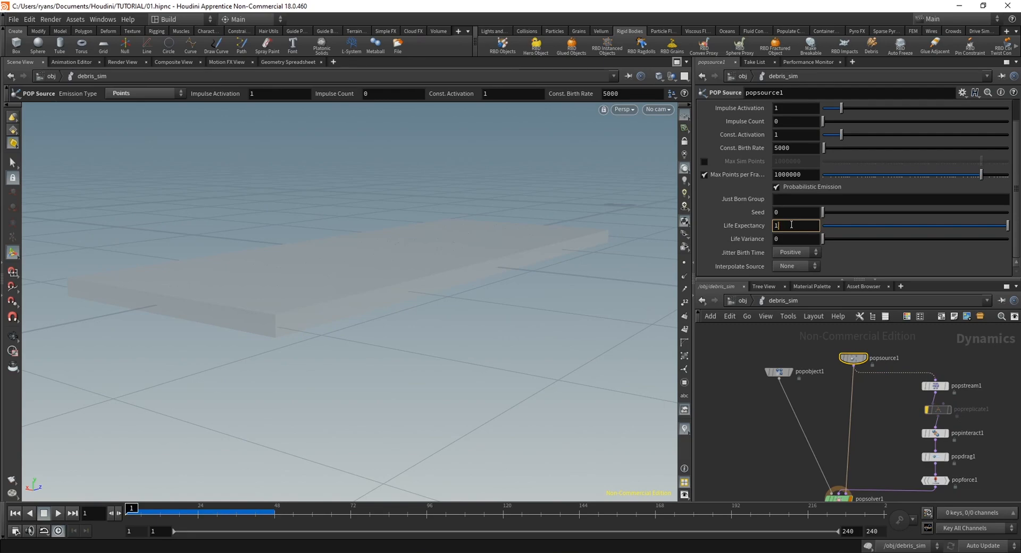
pyautogui.press('Return')
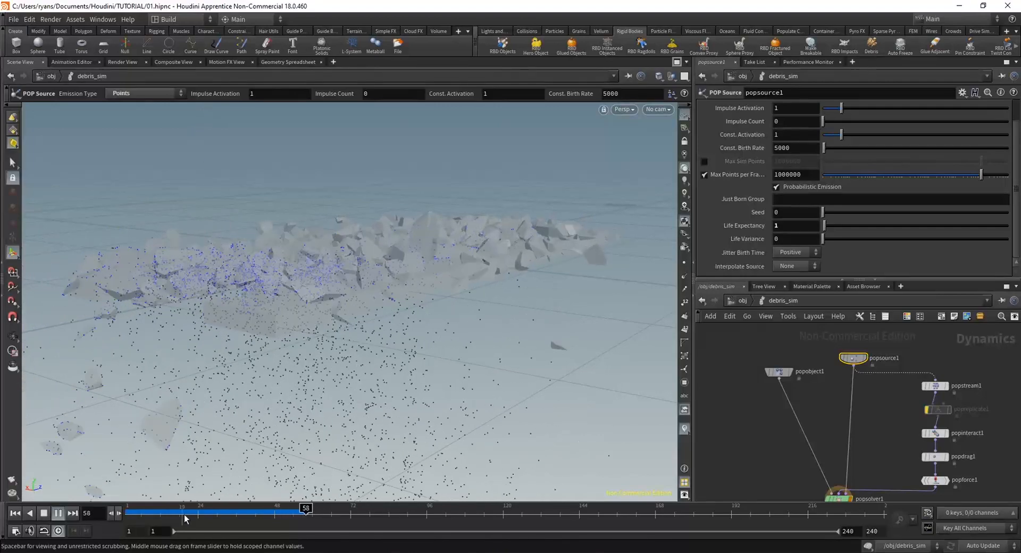
# Scrub the updated debris simulation and examine the particles among the broken chunks from several angles, finishing at frame 1
pyautogui.moveTo(185, 517); pyautogui.dragTo(138, 516)
pyautogui.keyDown('alt'); pyautogui.moveTo(347, 407); pyautogui.dragTo(354, 386, button='right'); pyautogui.keyUp('alt')
pyautogui.moveTo(353, 386); pyautogui.dragTo(335, 432)
pyautogui.press('Return')
pyautogui.moveTo(139, 508); pyautogui.dragTo(198, 521)
pyautogui.keyDown('alt'); pyautogui.moveTo(326, 167); pyautogui.dragTo(585, 203); pyautogui.keyUp('alt')
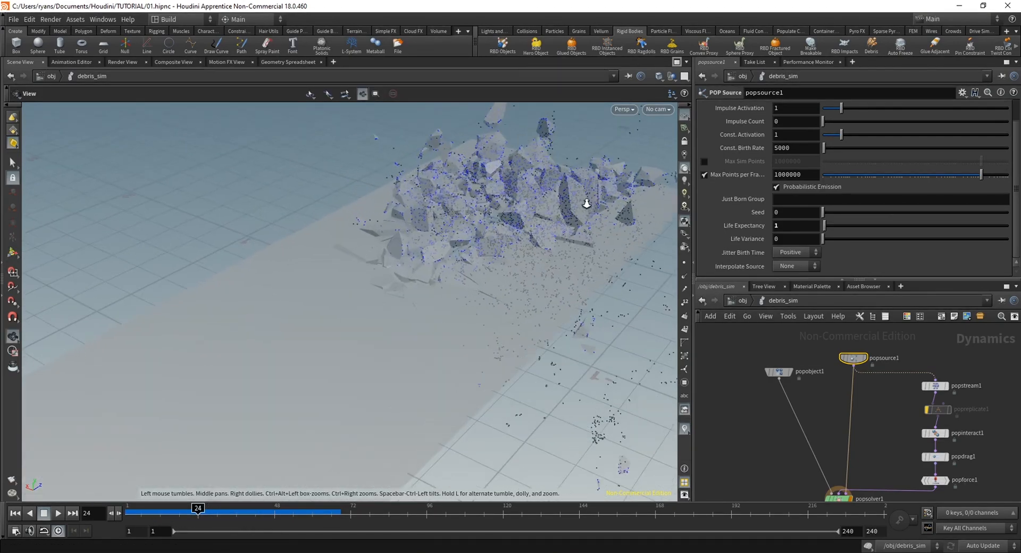
pyautogui.keyDown('alt'); pyautogui.moveTo(586, 203); pyautogui.dragTo(426, 246, button='middle'); pyautogui.keyUp('alt')
pyautogui.keyDown('alt'); pyautogui.moveTo(426, 247); pyautogui.dragTo(415, 210, button='right'); pyautogui.keyUp('alt')
pyautogui.keyDown('alt'); pyautogui.moveTo(415, 210); pyautogui.dragTo(383, 325, button='middle'); pyautogui.keyUp('alt')
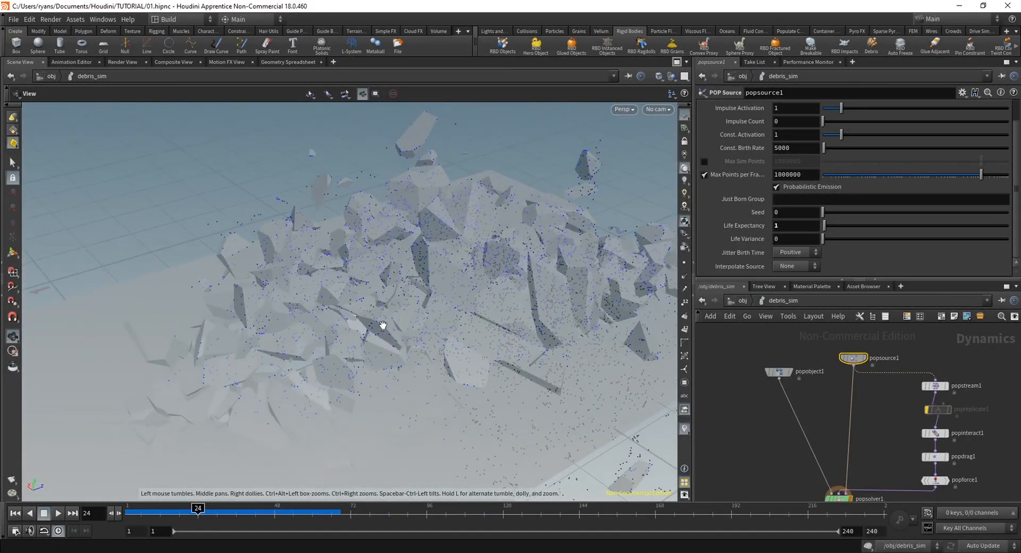
pyautogui.keyDown('alt'); pyautogui.moveTo(383, 325); pyautogui.dragTo(409, 229, button='right'); pyautogui.keyUp('alt')
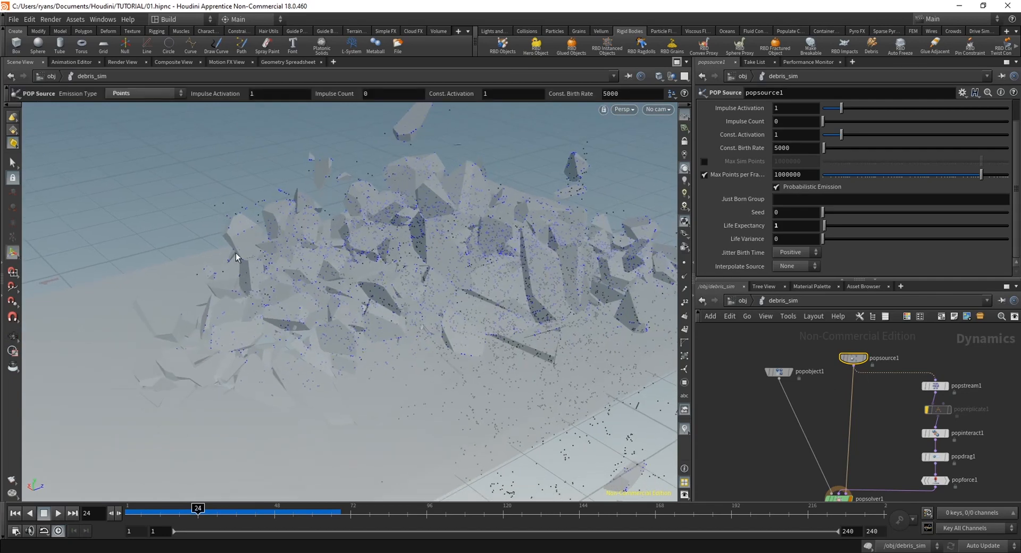
pyautogui.moveTo(187, 517)
pyautogui.mouseDown()
pyautogui.moveTo(154, 520)
pyautogui.moveTo(194, 519)
pyautogui.mouseUp()
pyautogui.keyDown('alt'); pyautogui.moveTo(394, 314); pyautogui.dragTo(345, 345, button='right'); pyautogui.keyUp('alt')
pyautogui.keyDown('alt'); pyautogui.moveTo(345, 345); pyautogui.dragTo(405, 325, button='middle'); pyautogui.keyUp('alt')
pyautogui.moveTo(405, 325); pyautogui.dragTo(379, 333)
pyautogui.hotkey('ctrl', 'Up')
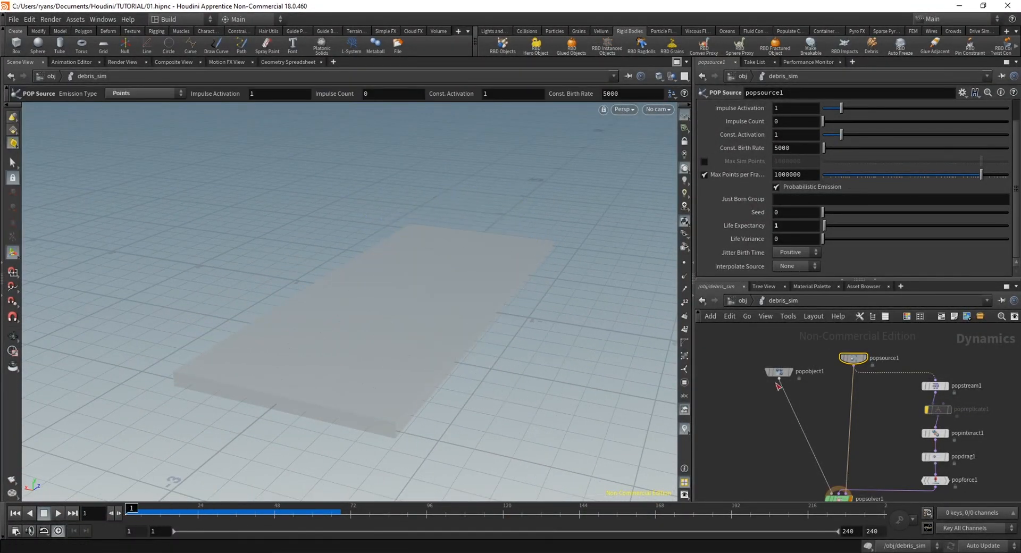
# Add a Static Solver node beside the particle nodes in the debris_sim network
pyautogui.moveTo(776, 383); pyautogui.dragTo(773, 413, button='middle')
pyautogui.moveTo(774, 400)
pyautogui.mouseDown()
pyautogui.moveTo(796, 419)
pyautogui.moveTo(779, 385)
pyautogui.moveTo(766, 388)
pyautogui.mouseUp()
pyautogui.moveTo(756, 442); pyautogui.dragTo(797, 385, button='middle')
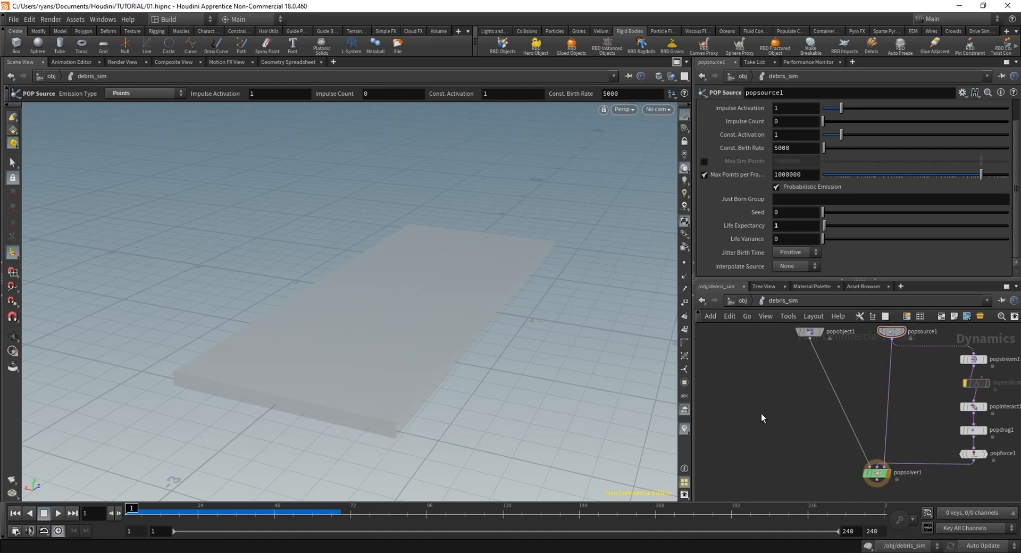
pyautogui.press('Tab')
pyautogui.write('stati')
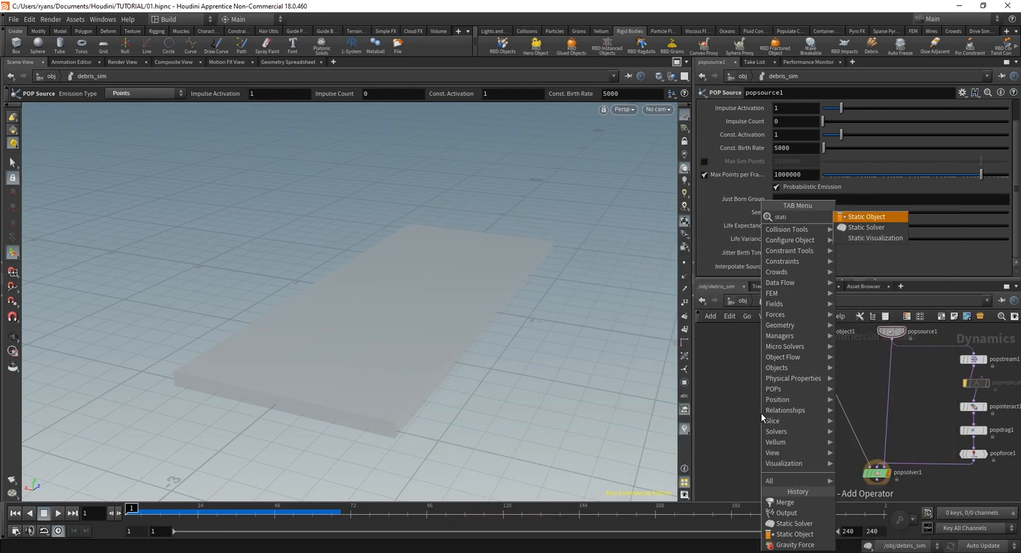
pyautogui.click(851, 227)
pyautogui.click(774, 413)
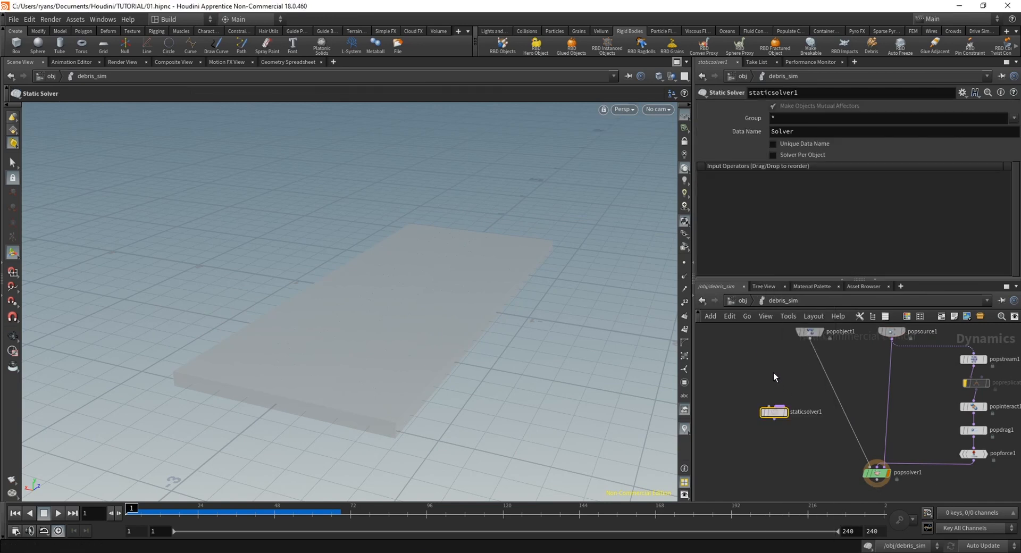
# Add a Static Object node above the static solver
pyautogui.press('Tab')
pyautogui.write('stati')
pyautogui.press('Return')
pyautogui.click(772, 370)
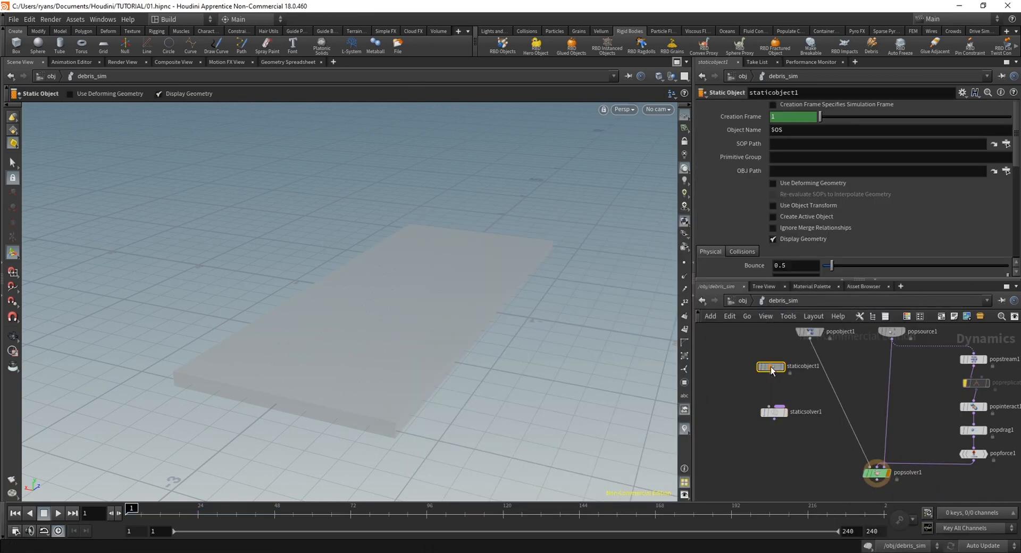
# Add a Merge node next to the static nodes and place a duplicate of it below the static solver
pyautogui.press('Tab')
pyautogui.write('merge')
pyautogui.press('Return')
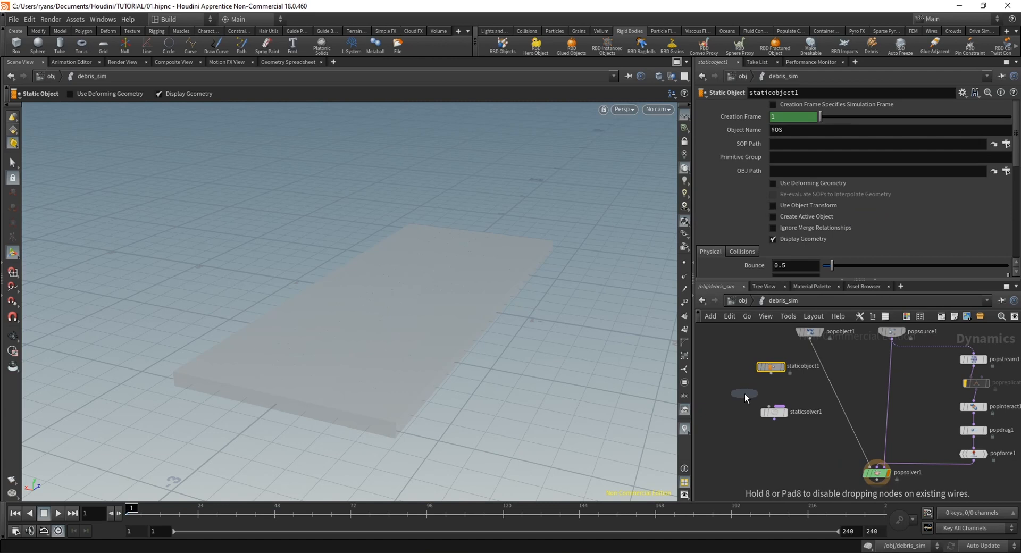
pyautogui.click(745, 394)
pyautogui.keyDown('alt'); pyautogui.moveTo(746, 394); pyautogui.dragTo(779, 454); pyautogui.keyUp('alt')
pyautogui.moveTo(804, 468); pyautogui.dragTo(782, 419, button='middle')
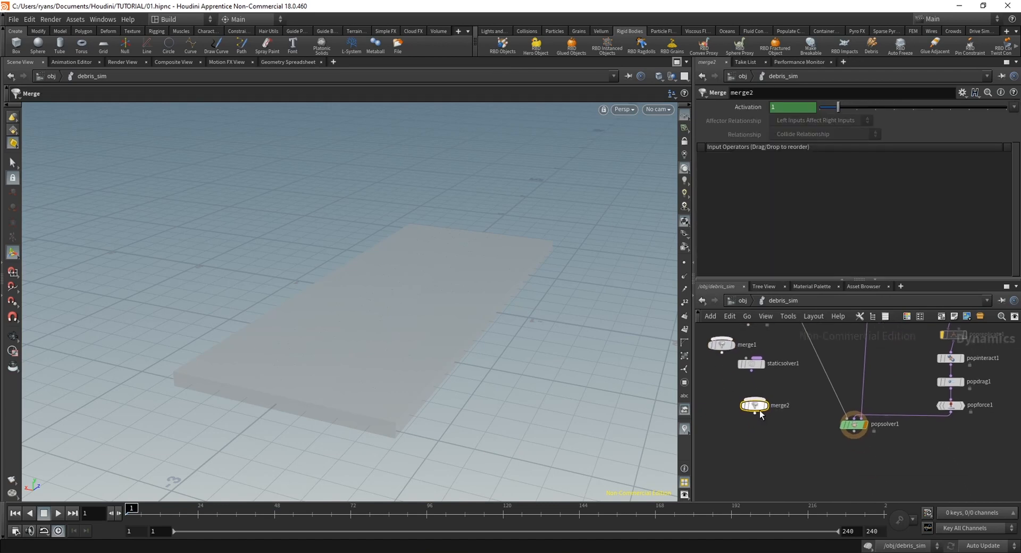
# Reposition merge2 and staticsolver1, and wire staticsolver1 and popsolver1 into merge2
pyautogui.moveTo(760, 415); pyautogui.dragTo(783, 439)
pyautogui.moveTo(756, 365); pyautogui.dragTo(780, 438)
pyautogui.moveTo(854, 437); pyautogui.dragTo(780, 436)
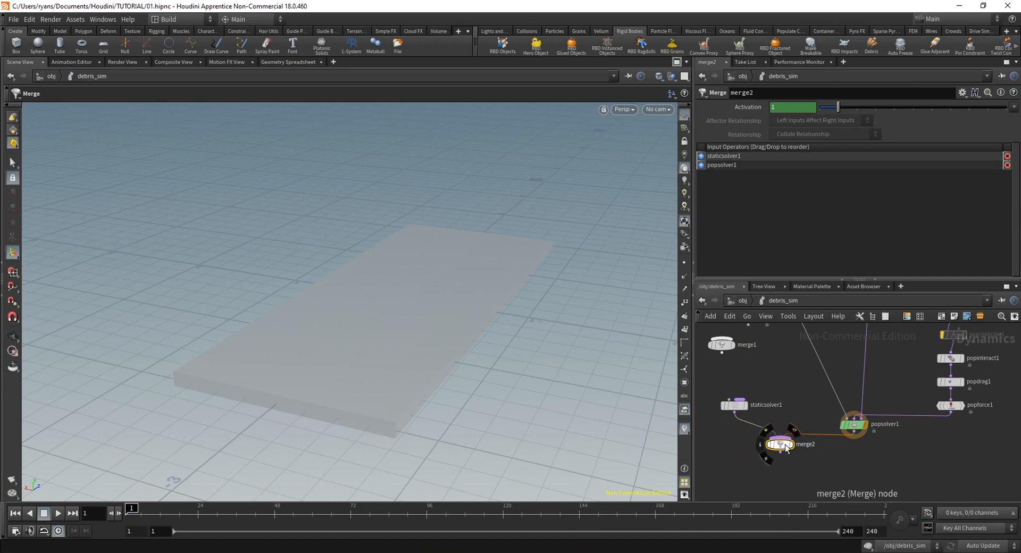
# Add a new Output node fed by merge2 and delete the old output node from the network
pyautogui.moveTo(789, 503); pyautogui.dragTo(827, 465, button='middle')
pyautogui.press('Tab')
pyautogui.write('out')
pyautogui.press('Return')
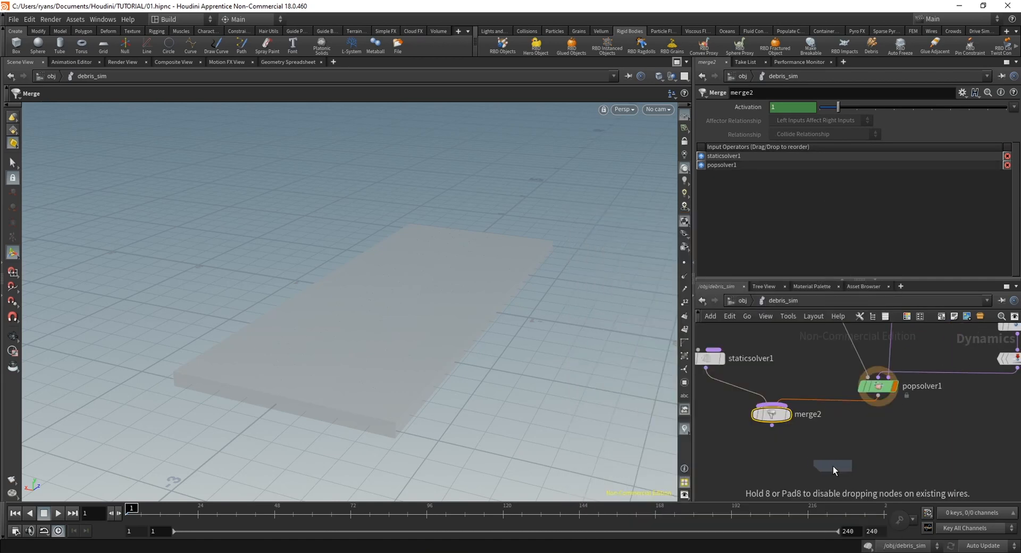
pyautogui.click(775, 465)
pyautogui.press('h')
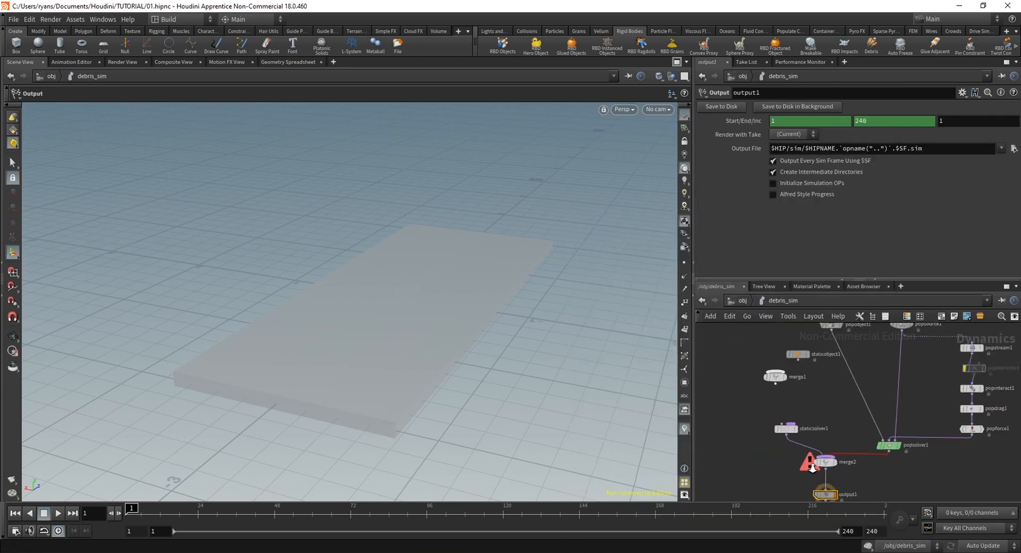
pyautogui.press('Delete')
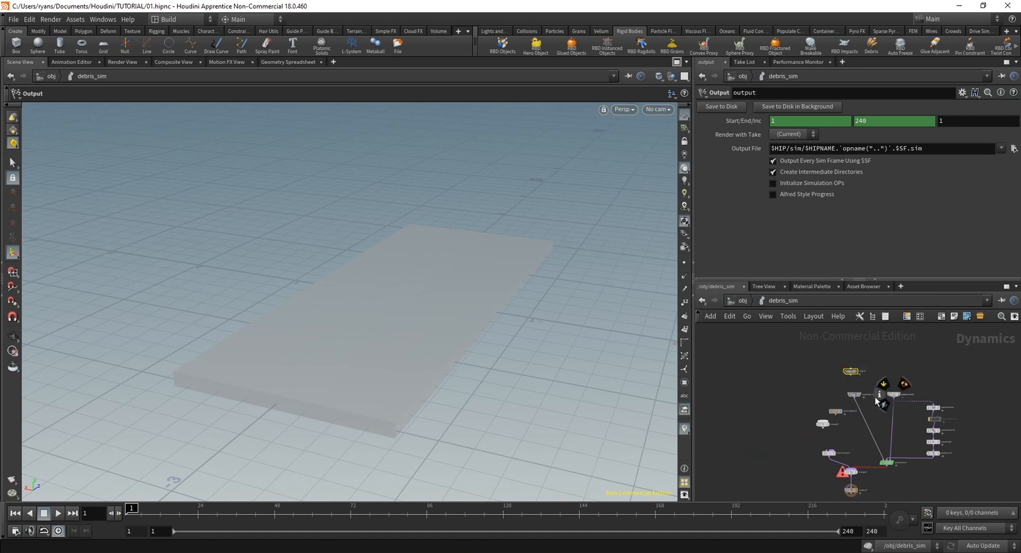
pyautogui.press('Delete')
# Place merge1 above staticsolver1 and wire it into the solver's input
pyautogui.scroll(4, 797, 440)
pyautogui.moveTo(869, 446); pyautogui.dragTo(806, 407, button='middle')
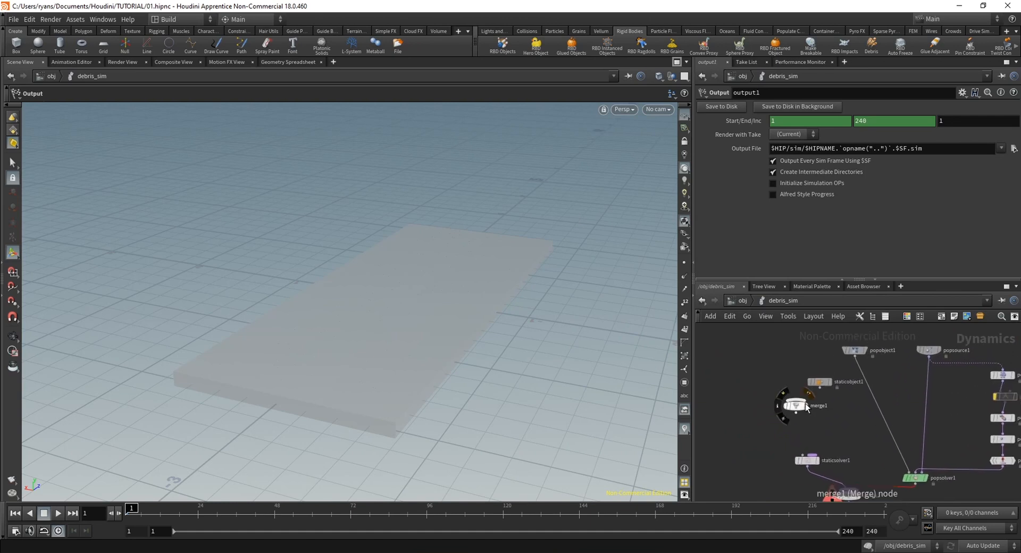
pyautogui.moveTo(806, 407); pyautogui.dragTo(810, 435)
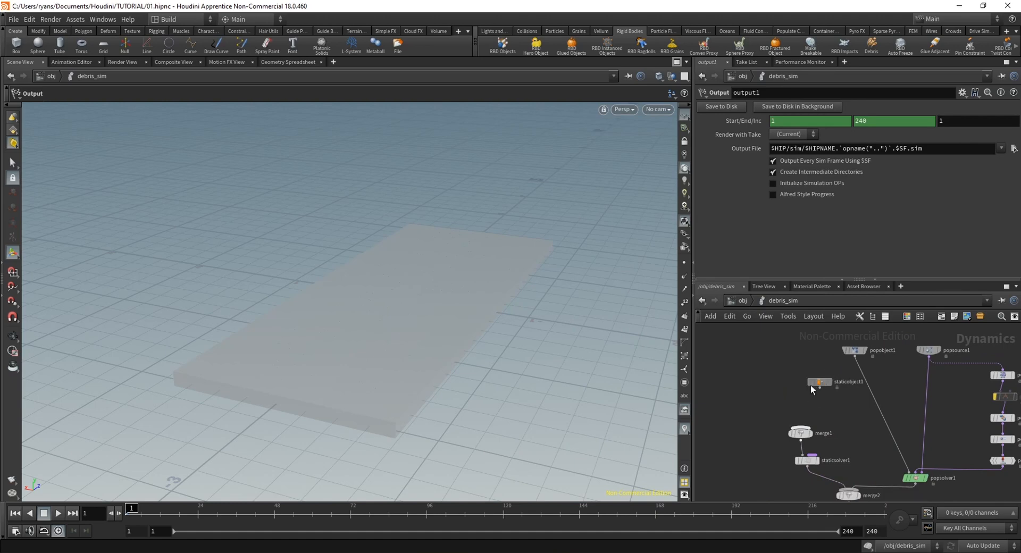
# Duplicate staticobject1 beside the original and wire the copy, staticobject2, into merge1
pyautogui.keyDown('alt'); pyautogui.moveTo(810, 384); pyautogui.dragTo(752, 384); pyautogui.keyUp('alt')
pyautogui.scroll(3, 814, 405)
pyautogui.moveTo(820, 407); pyautogui.dragTo(818, 413, button='middle')
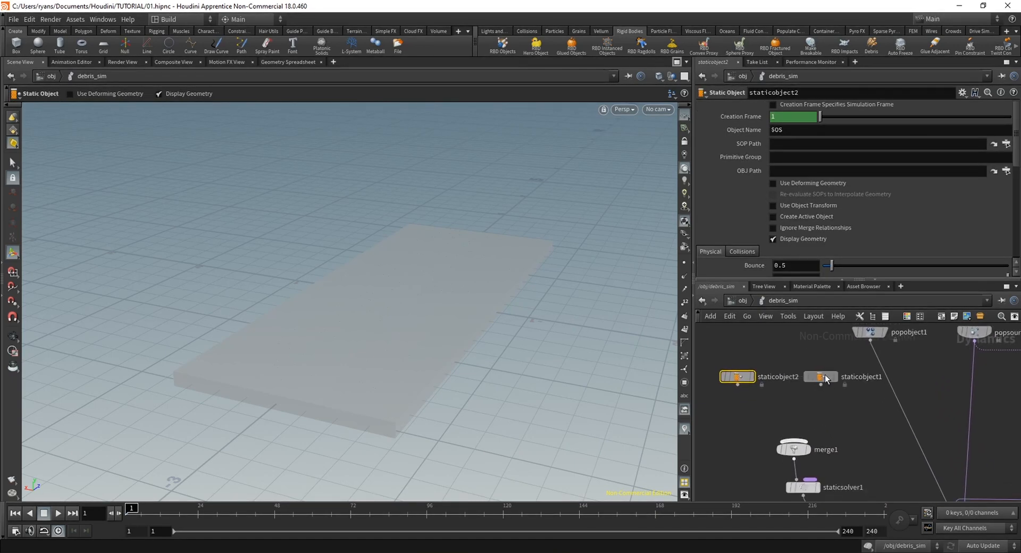
pyautogui.moveTo(825, 379); pyautogui.dragTo(828, 379)
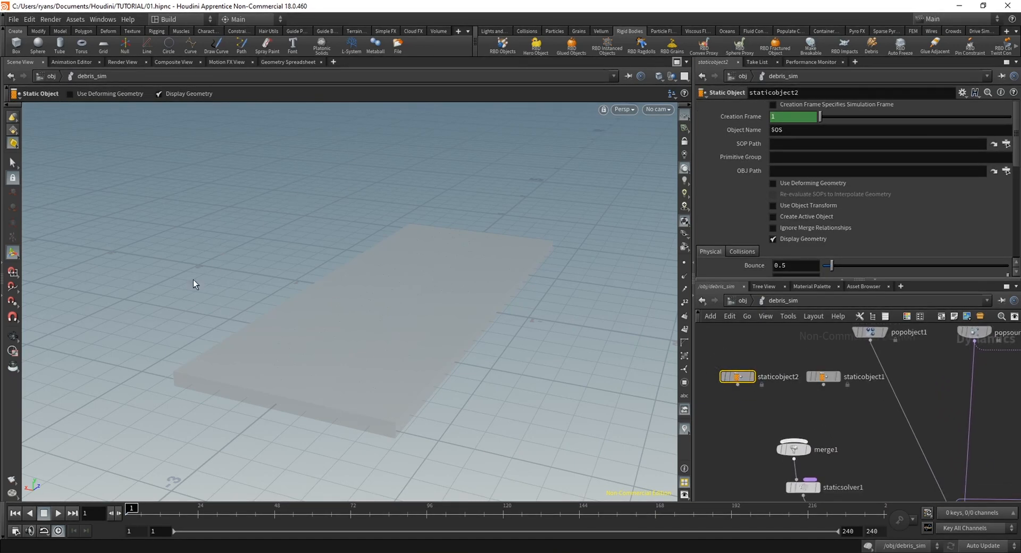
pyautogui.click(826, 379)
pyautogui.moveTo(732, 379)
# Set the SOP Path of staticobject2 to /obj/Fracture/GROUND_GEO
pyautogui.click(1006, 144)
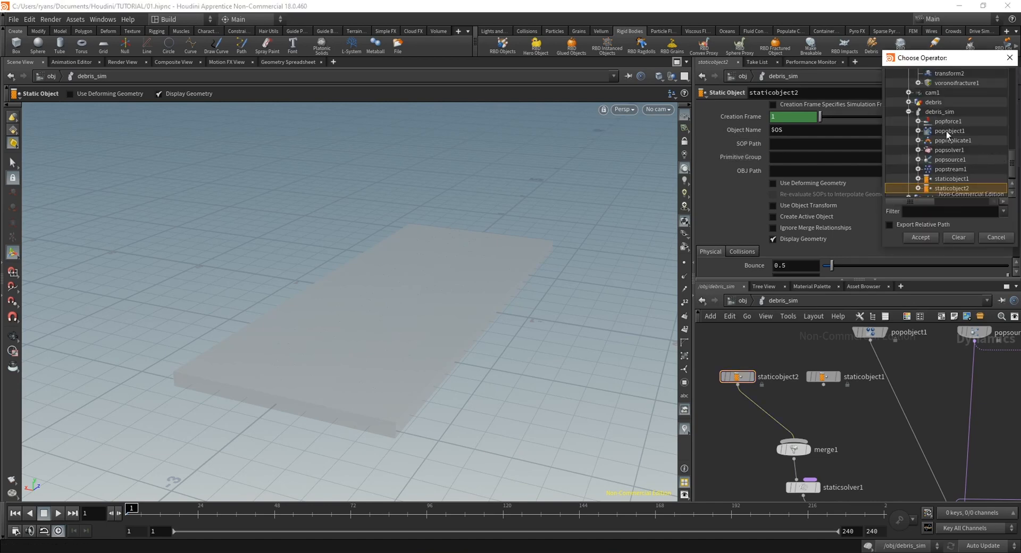
pyautogui.click(909, 111)
pyautogui.moveTo(1013, 152); pyautogui.dragTo(1014, 91)
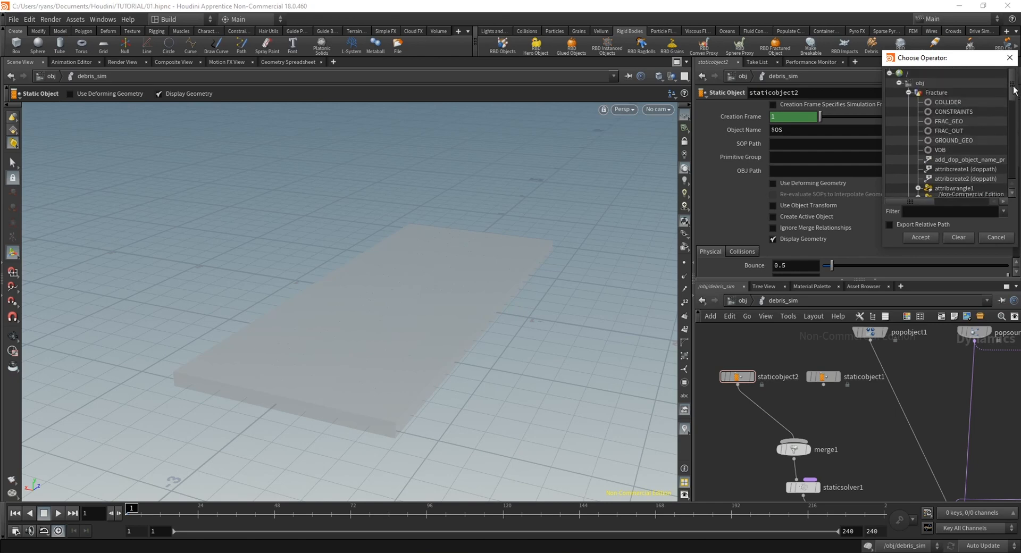
pyautogui.click(930, 139)
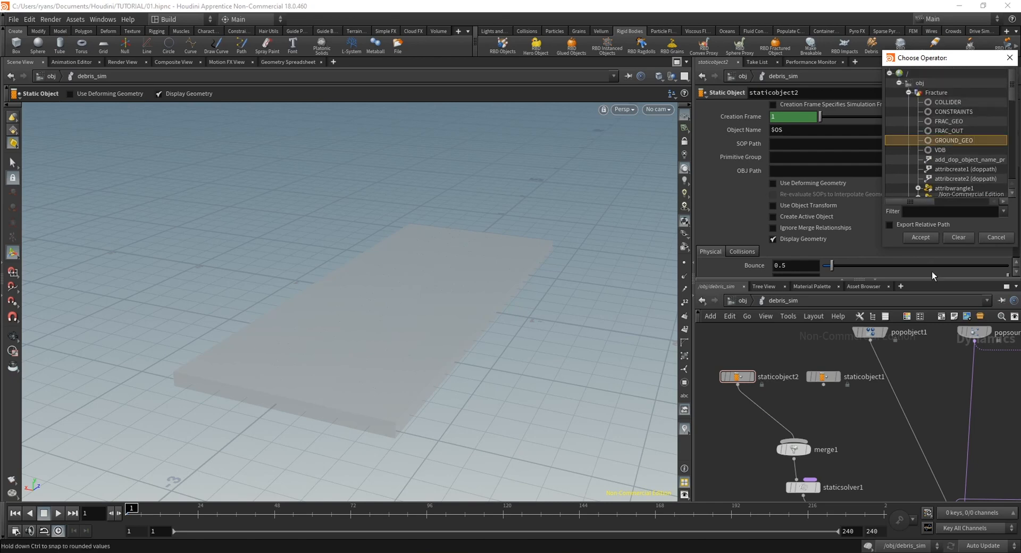
pyautogui.click(920, 238)
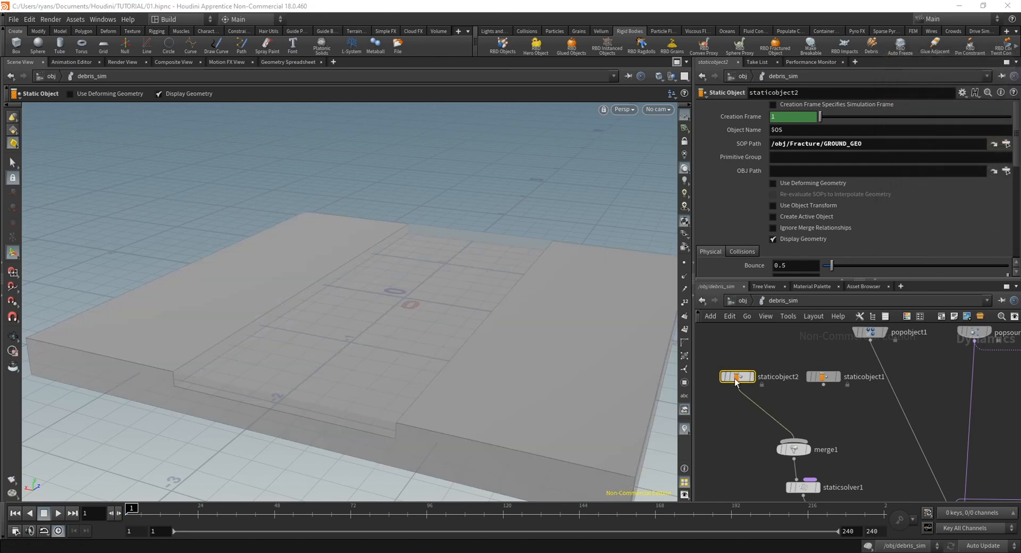
# Turn off Display Geometry for staticobject2, show its Bullet guide geometry and examine the ground's collision shape around the slab
pyautogui.click(773, 239)
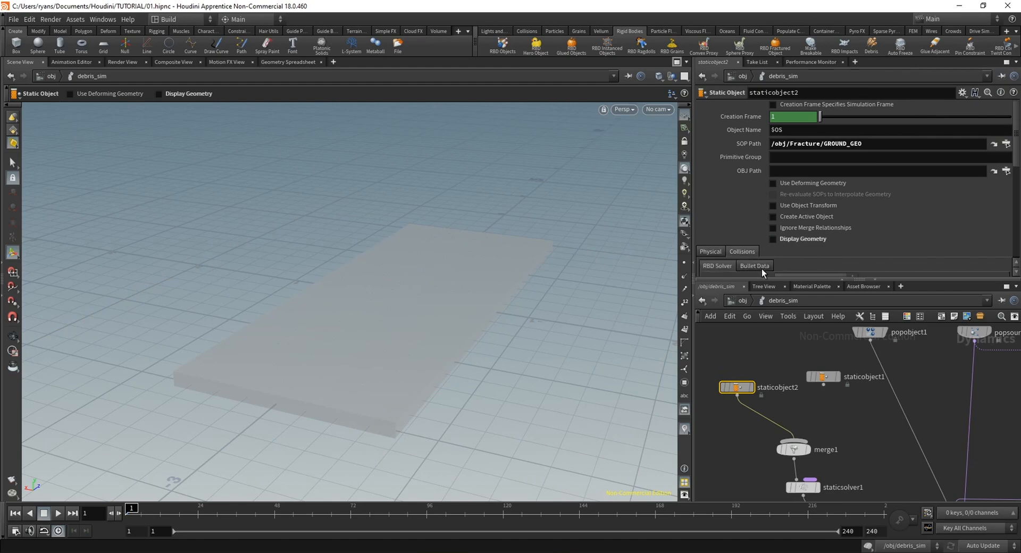
pyautogui.scroll(-1, 762, 269)
pyautogui.click(766, 243)
pyautogui.click(778, 252)
pyautogui.keyDown('alt'); pyautogui.moveTo(368, 357); pyautogui.dragTo(340, 344); pyautogui.keyUp('alt')
pyautogui.keyDown('alt'); pyautogui.moveTo(340, 344); pyautogui.dragTo(394, 417, button='right'); pyautogui.keyUp('alt')
pyautogui.moveTo(394, 417); pyautogui.dragTo(376, 365)
pyautogui.moveTo(376, 365); pyautogui.dragTo(400, 373, button='right')
pyautogui.keyDown('alt'); pyautogui.moveTo(401, 372); pyautogui.dragTo(326, 399); pyautogui.keyUp('alt')
pyautogui.keyDown('alt'); pyautogui.moveTo(326, 398); pyautogui.dragTo(495, 388, button='right'); pyautogui.keyUp('alt')
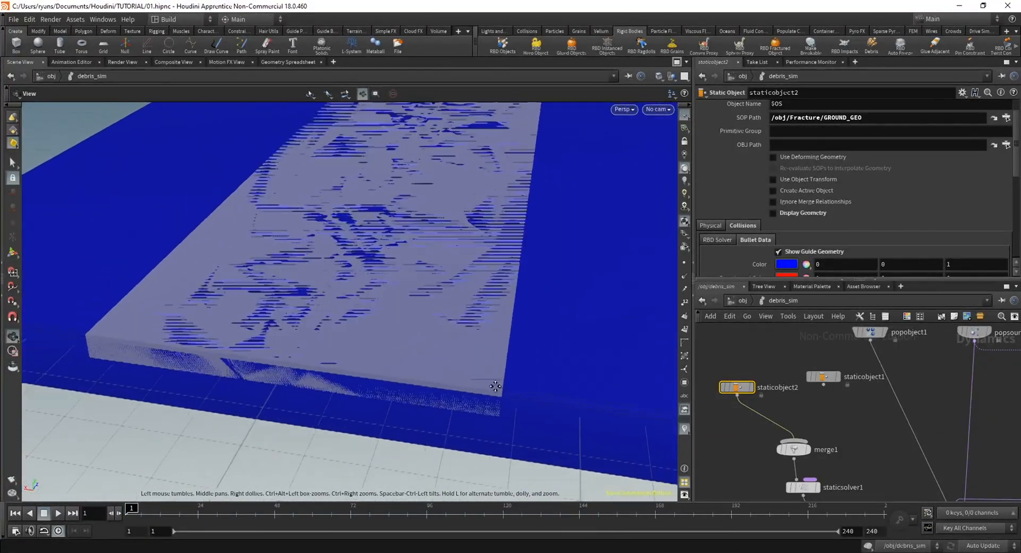
pyautogui.keyDown('alt'); pyautogui.moveTo(494, 388); pyautogui.dragTo(477, 321); pyautogui.keyUp('alt')
# Set the Bullet geometry representation of staticobject2 to Concave and check the ground's collision shape from a low angle
pyautogui.scroll(-5, 981, 158)
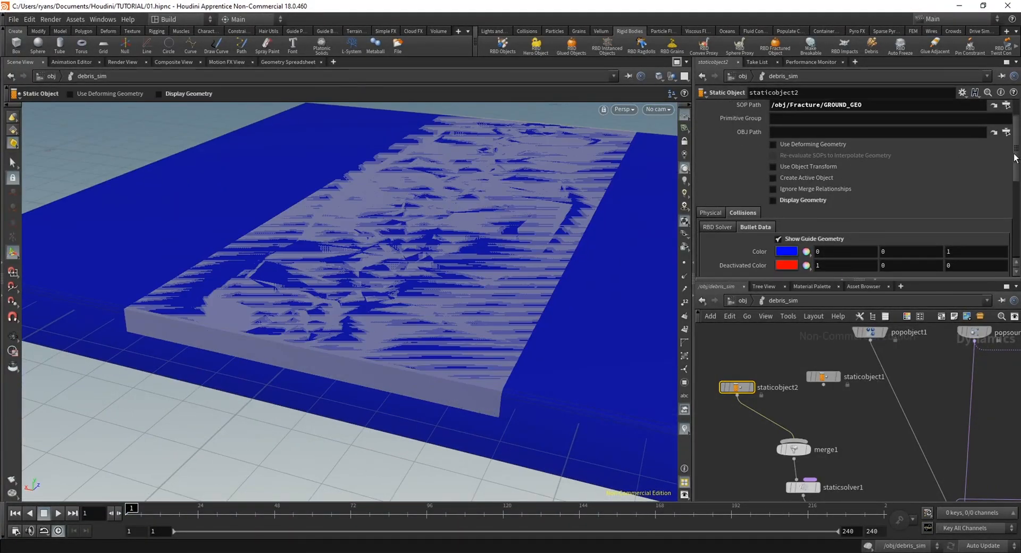
pyautogui.click(809, 176)
pyautogui.click(801, 197)
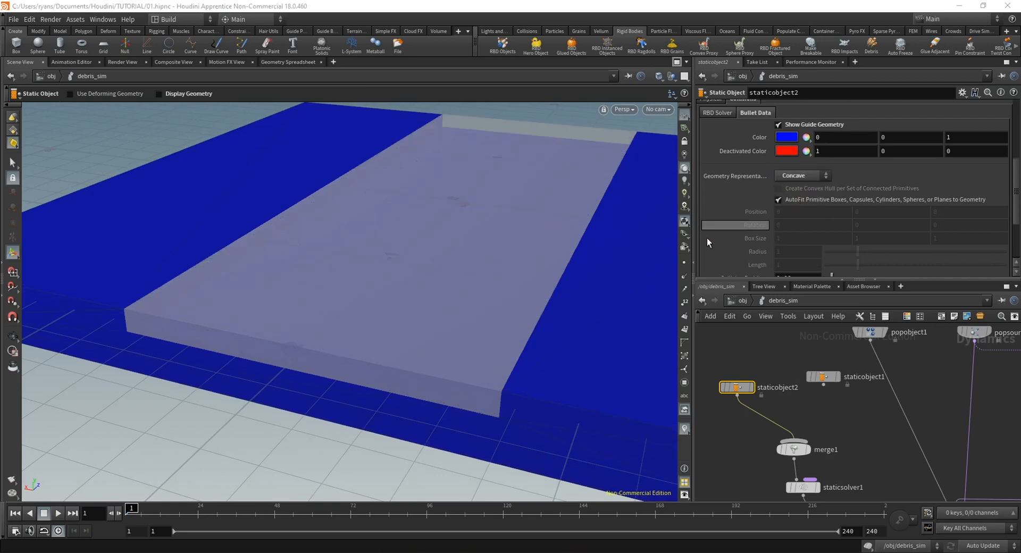
pyautogui.keyDown('alt'); pyautogui.moveTo(382, 382); pyautogui.dragTo(279, 310); pyautogui.keyUp('alt')
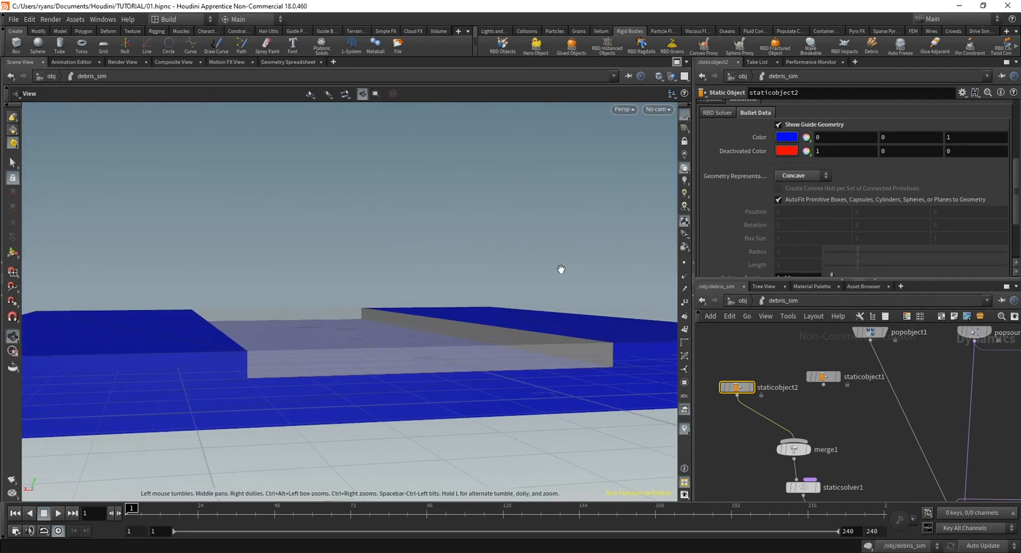
pyautogui.keyDown('alt'); pyautogui.moveTo(561, 268); pyautogui.dragTo(359, 346); pyautogui.keyUp('alt')
# Rearrange staticobject2 and staticobject1 above merge1 with more space between them
pyautogui.moveTo(738, 387); pyautogui.dragTo(728, 386)
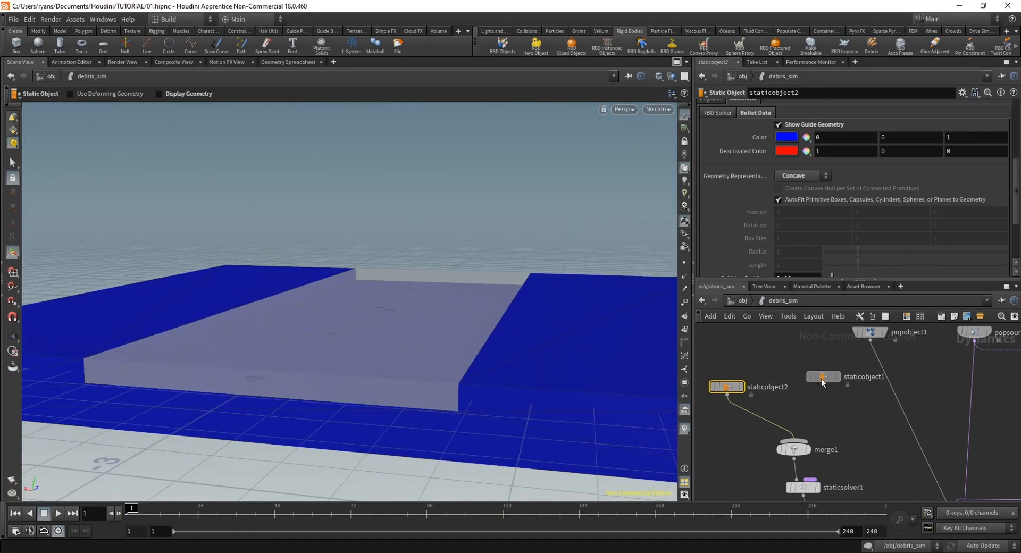
pyautogui.moveTo(821, 378); pyautogui.dragTo(826, 388)
pyautogui.moveTo(827, 403); pyautogui.dragTo(816, 418, button='middle')
pyautogui.click(819, 404)
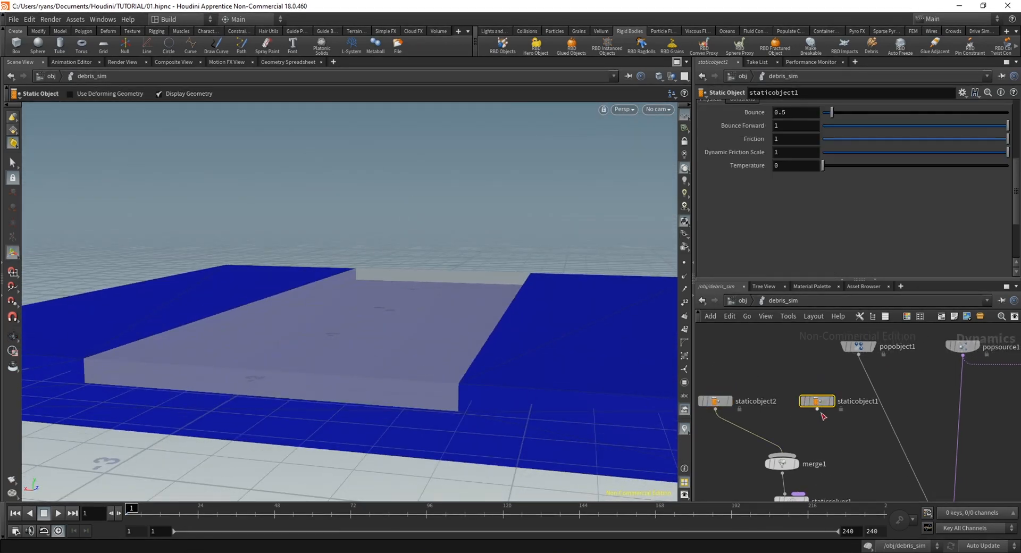
# Hide the Bullet guide geometry of staticobject2 and turn its Display Geometry on
pyautogui.click(717, 401)
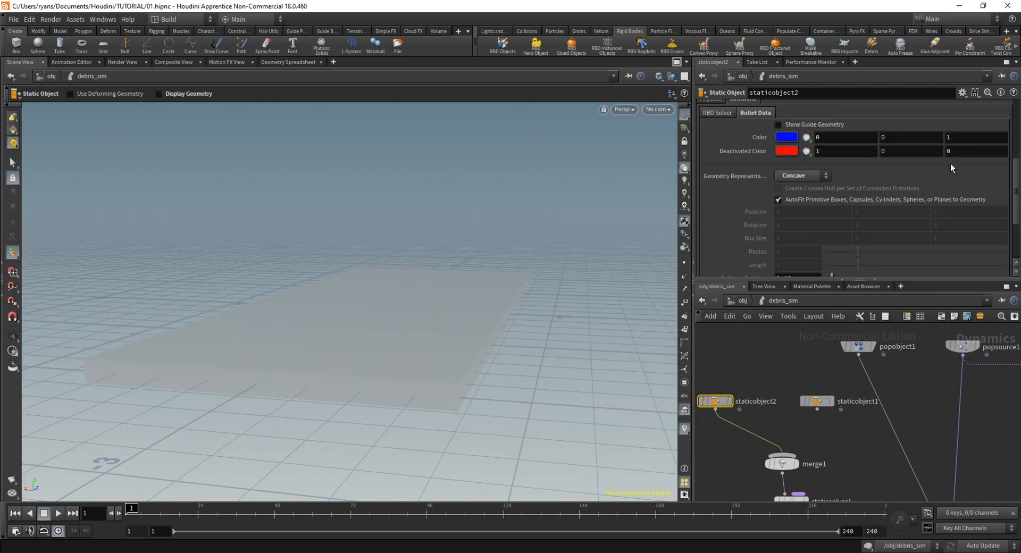
pyautogui.scroll(3, 1015, 192)
pyautogui.click(791, 174)
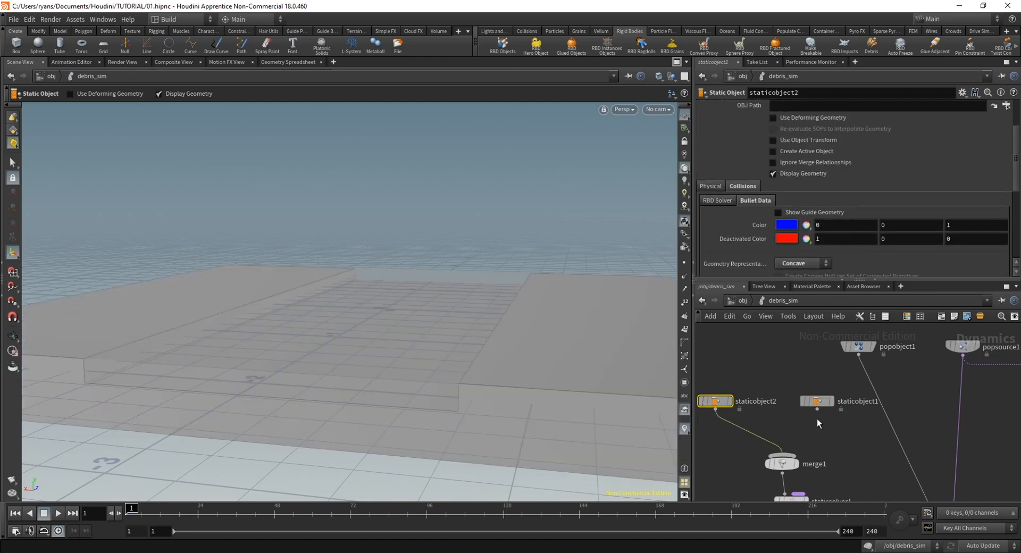
# Wire staticobject1 into merge1 and set its SOP Path to /obj/Fracture/FRAC_OUT
pyautogui.click(819, 402)
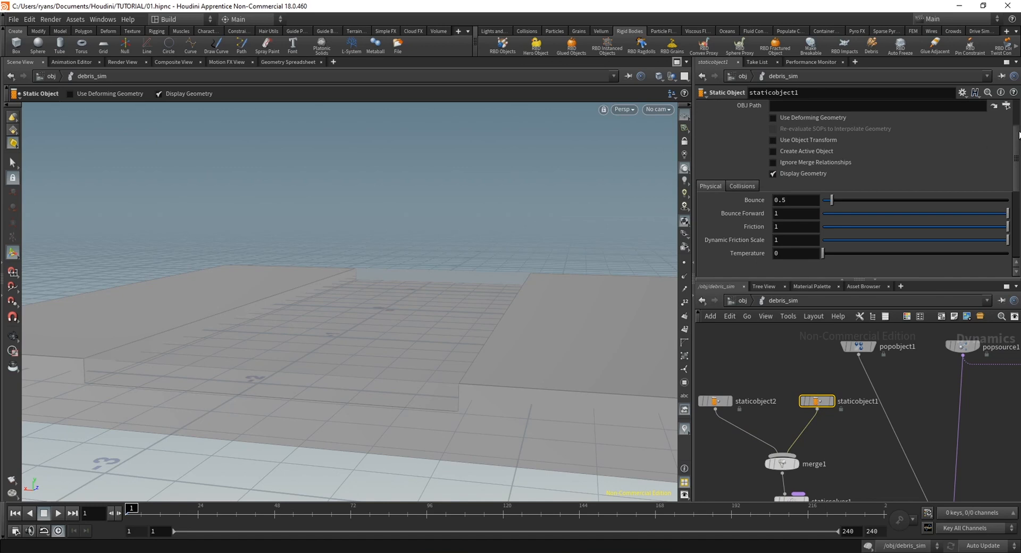
pyautogui.scroll(3, 1016, 127)
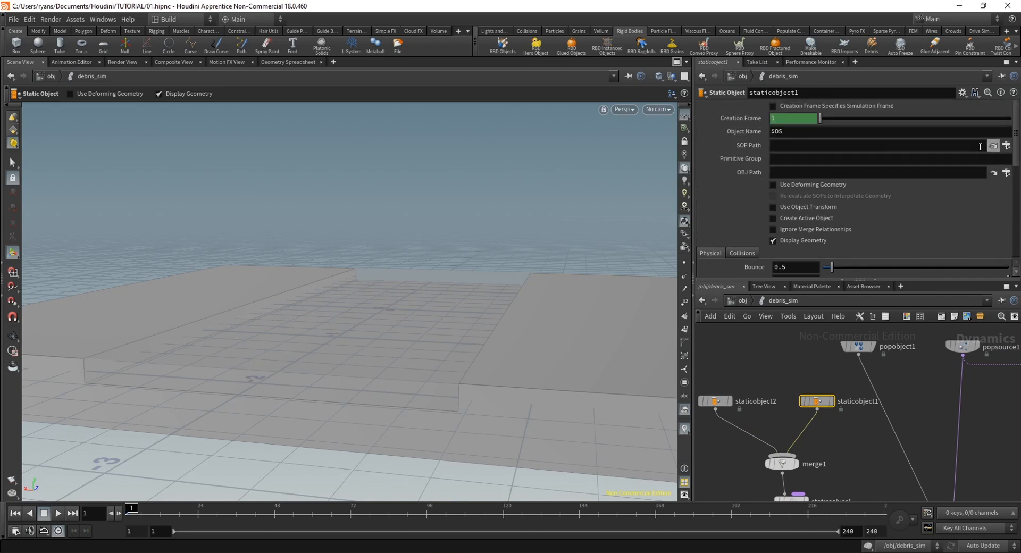
pyautogui.click(1007, 145)
pyautogui.moveTo(1013, 158); pyautogui.dragTo(1014, 76)
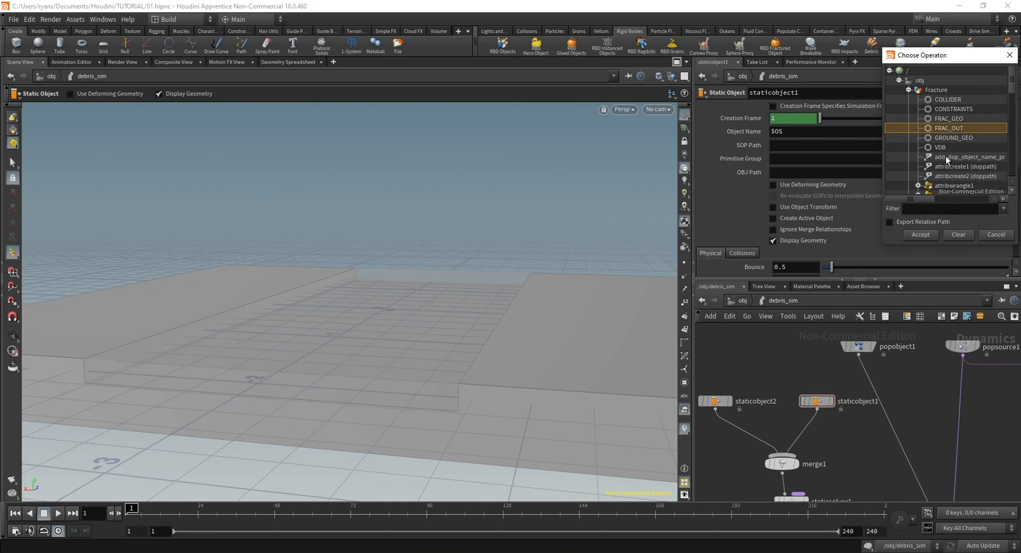
pyautogui.click(914, 237)
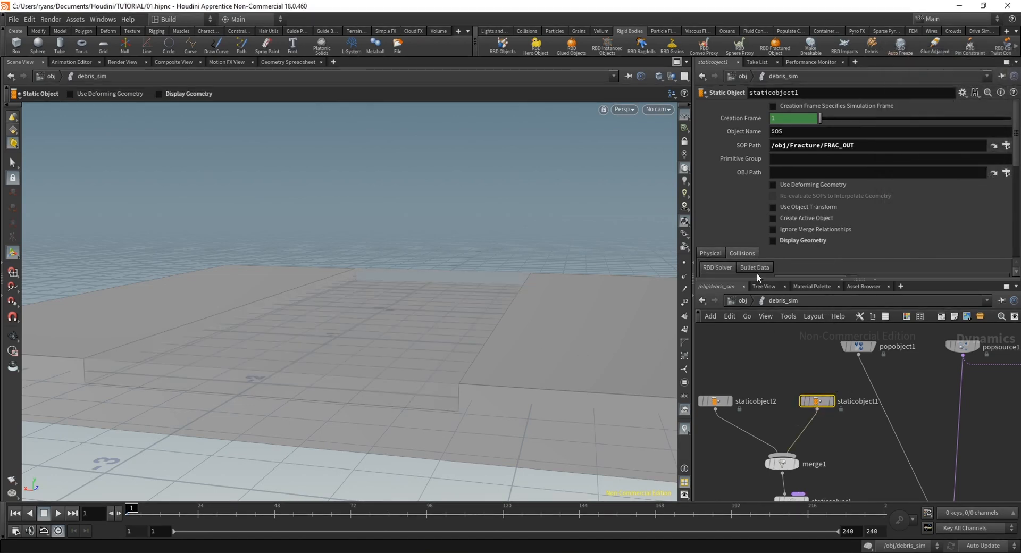
# With Display Geometry off for staticobject1, show its Bullet guide geometry
pyautogui.scroll(-2, 757, 272)
pyautogui.click(758, 243)
pyautogui.click(782, 253)
# Play the debris simulation and examine the slab's collision guide against the moving fractured chunks
pyautogui.moveTo(392, 349)
pyautogui.keyDown('alt'); pyautogui.mouseDown()
pyautogui.moveTo(388, 378)
pyautogui.moveTo(403, 387)
pyautogui.moveTo(376, 346)
pyautogui.moveTo(393, 366)
pyautogui.mouseUp(); pyautogui.keyUp('alt')
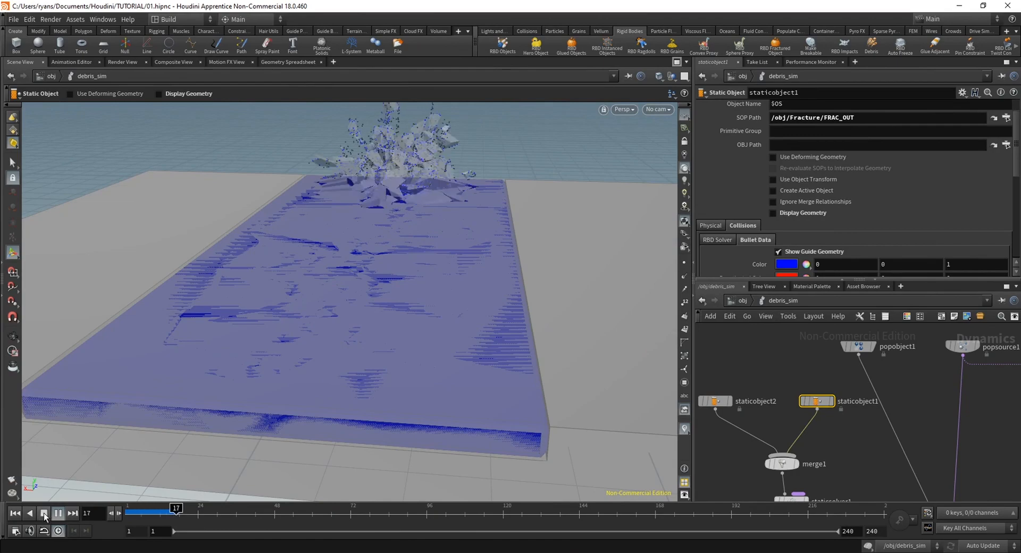
pyautogui.click(45, 515)
pyautogui.keyDown('alt'); pyautogui.moveTo(287, 304); pyautogui.dragTo(302, 432); pyautogui.keyUp('alt')
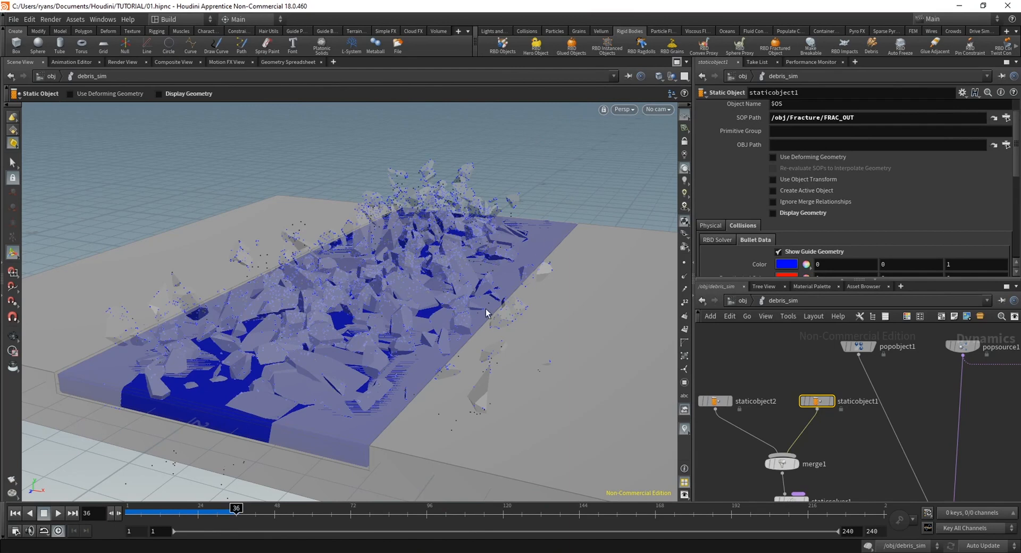
# Return to frame 1 and enable Use Deforming Geometry and Create Active Object for staticobject1
pyautogui.click(15, 513)
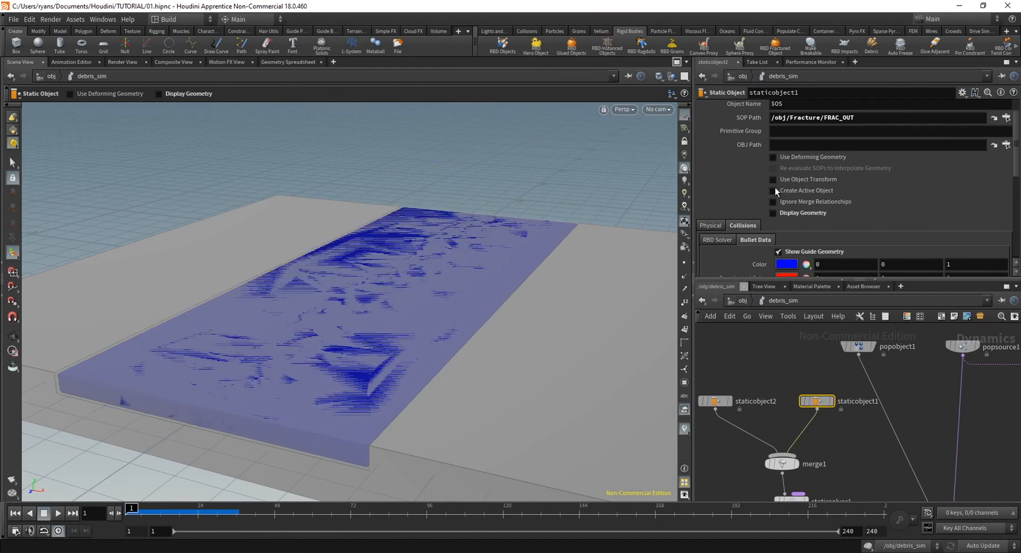
pyautogui.click(774, 158)
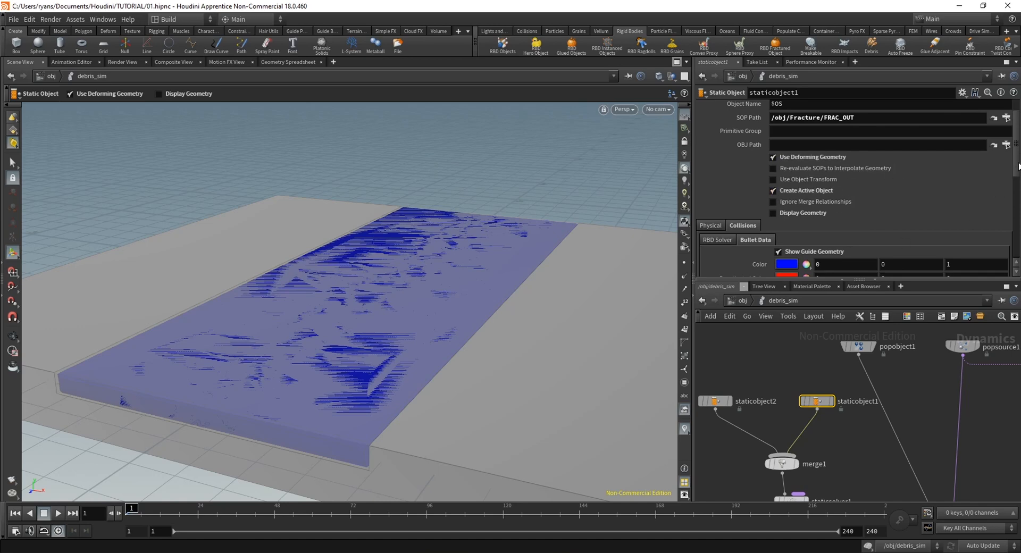
# Play and scrub the debris simulation, inspect staticobject1's convex hull collision guide against the slab, and return to frame 1
pyautogui.moveTo(1018, 162)
pyautogui.mouseDown()
pyautogui.moveTo(1012, 235)
pyautogui.moveTo(1012, 166)
pyautogui.mouseUp()
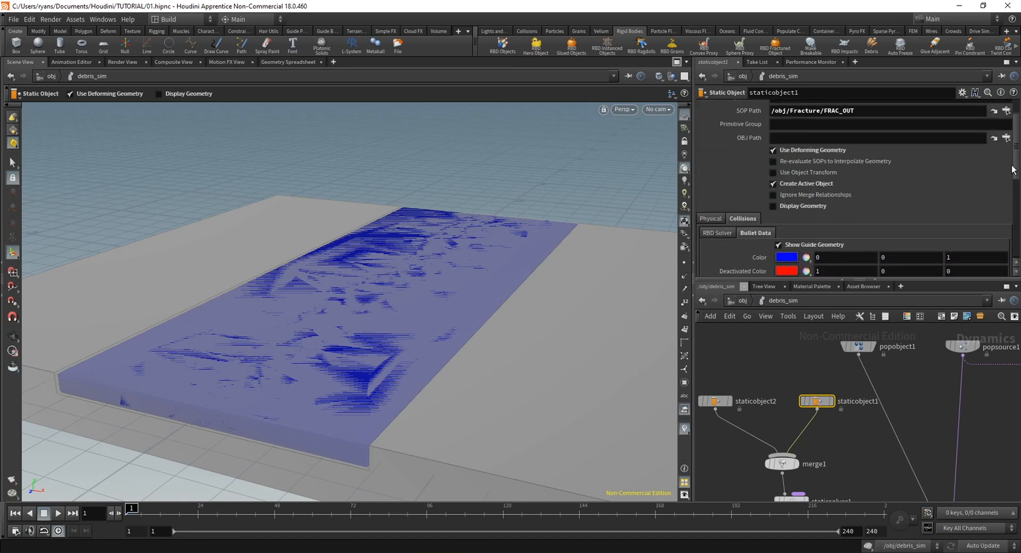
pyautogui.click(739, 234)
pyautogui.click(53, 514)
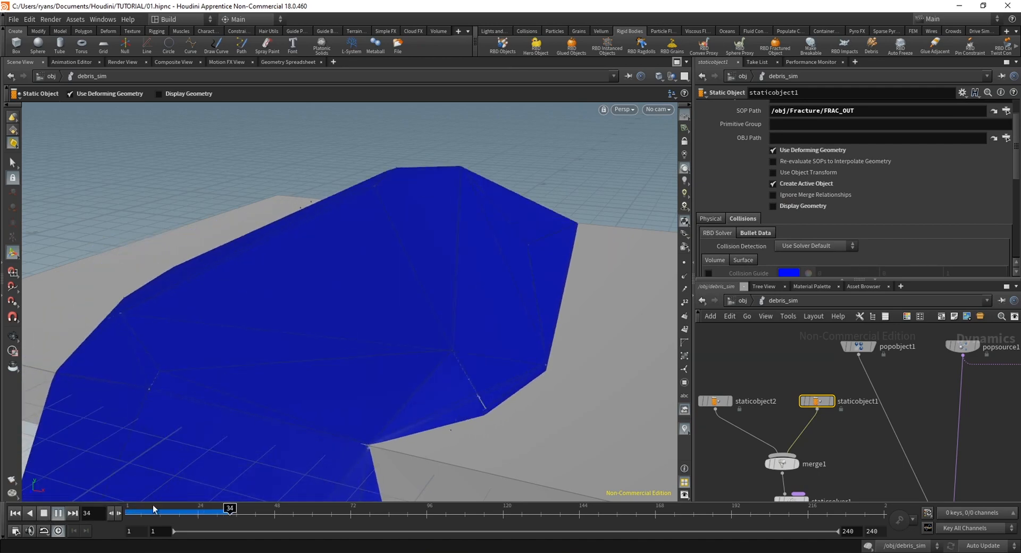
pyautogui.moveTo(205, 516)
pyautogui.mouseDown()
pyautogui.moveTo(167, 518)
pyautogui.moveTo(209, 525)
pyautogui.mouseUp()
pyautogui.keyDown('alt'); pyautogui.moveTo(324, 452); pyautogui.dragTo(291, 312); pyautogui.keyUp('alt')
pyautogui.keyDown('alt'); pyautogui.moveTo(292, 312); pyautogui.dragTo(280, 452, button='middle'); pyautogui.keyUp('alt')
pyautogui.moveTo(202, 515); pyautogui.dragTo(99, 511)
pyautogui.keyDown('alt'); pyautogui.moveTo(471, 282); pyautogui.dragTo(483, 321); pyautogui.keyUp('alt')
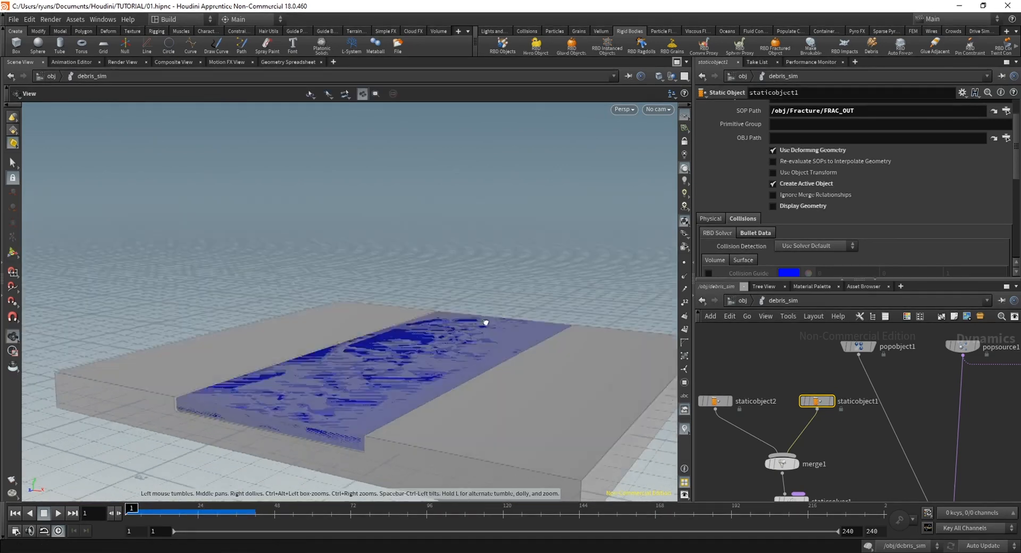
pyautogui.keyDown('alt'); pyautogui.moveTo(482, 321); pyautogui.dragTo(485, 234, button='middle'); pyautogui.keyUp('alt')
# Set staticobject1's Bullet Geometry Representation to Concave
pyautogui.click(759, 233)
pyautogui.scroll(-2, 898, 229)
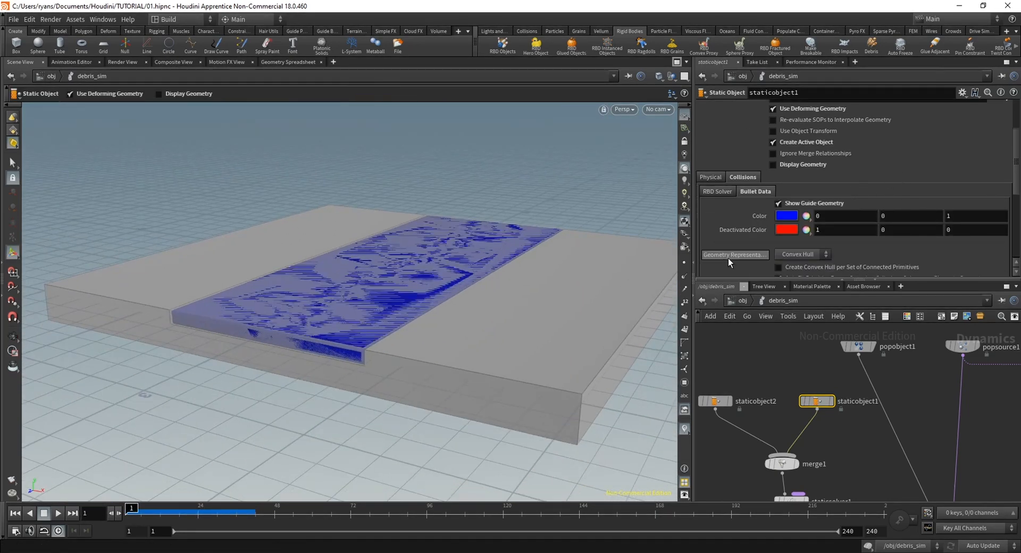
pyautogui.click(795, 255)
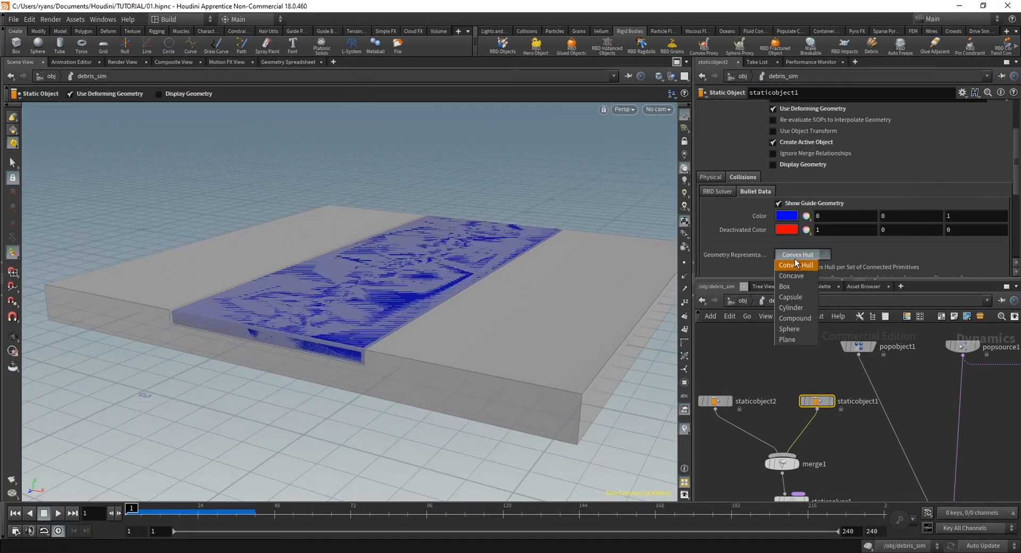
pyautogui.click(793, 276)
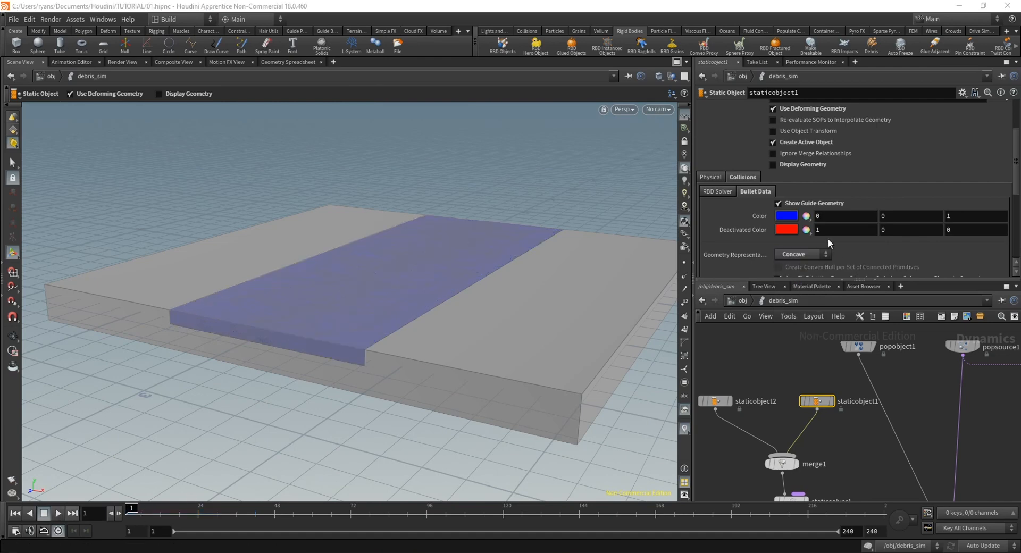
pyautogui.moveTo(1018, 178)
pyautogui.mouseDown()
pyautogui.moveTo(1018, 232)
pyautogui.moveTo(1018, 192)
pyautogui.mouseUp()
pyautogui.click(732, 155)
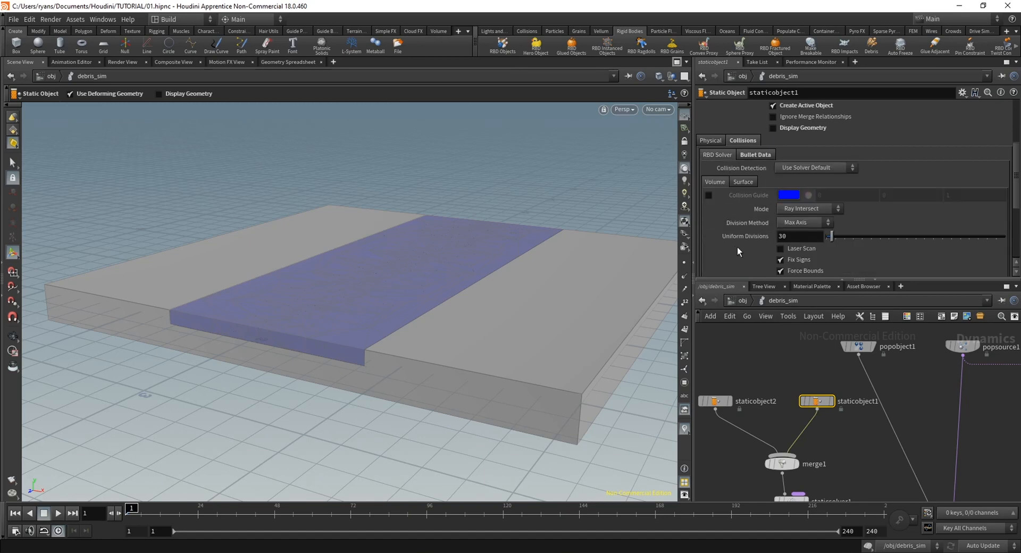
pyautogui.click(771, 155)
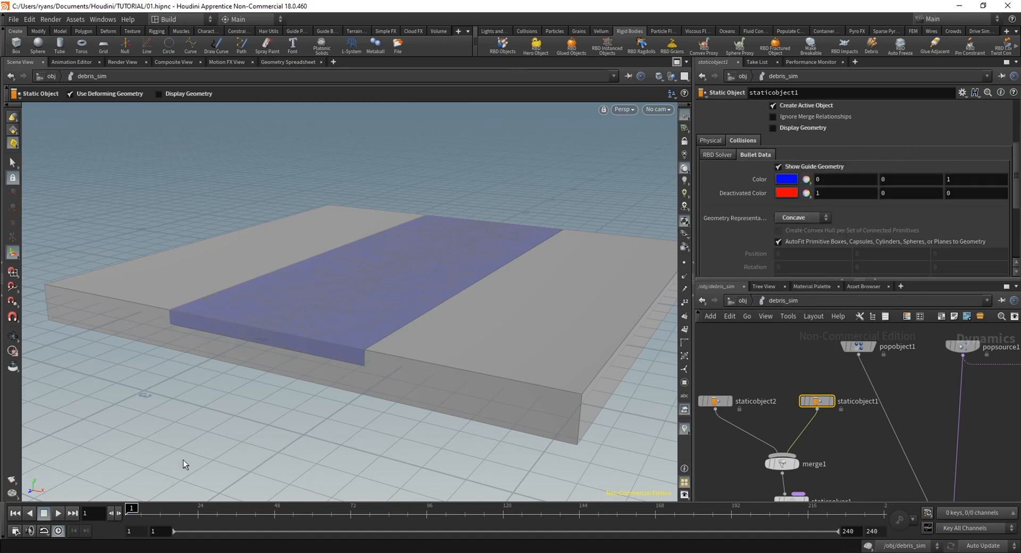
# Play the simulation and examine how the concave collision guide follows the fractured chunks, stopping at frame 21
pyautogui.click(57, 512)
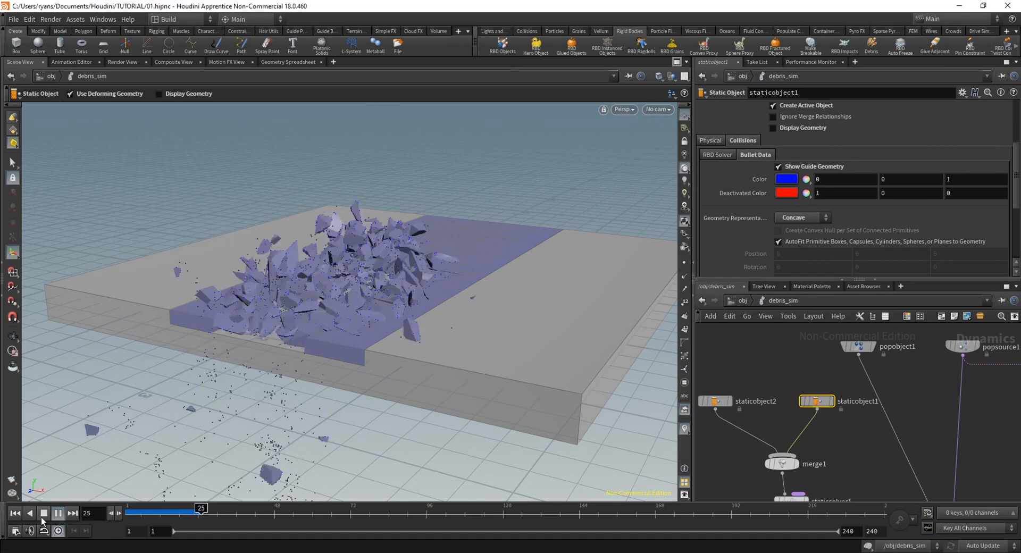
pyautogui.click(43, 515)
pyautogui.moveTo(406, 289); pyautogui.dragTo(366, 264)
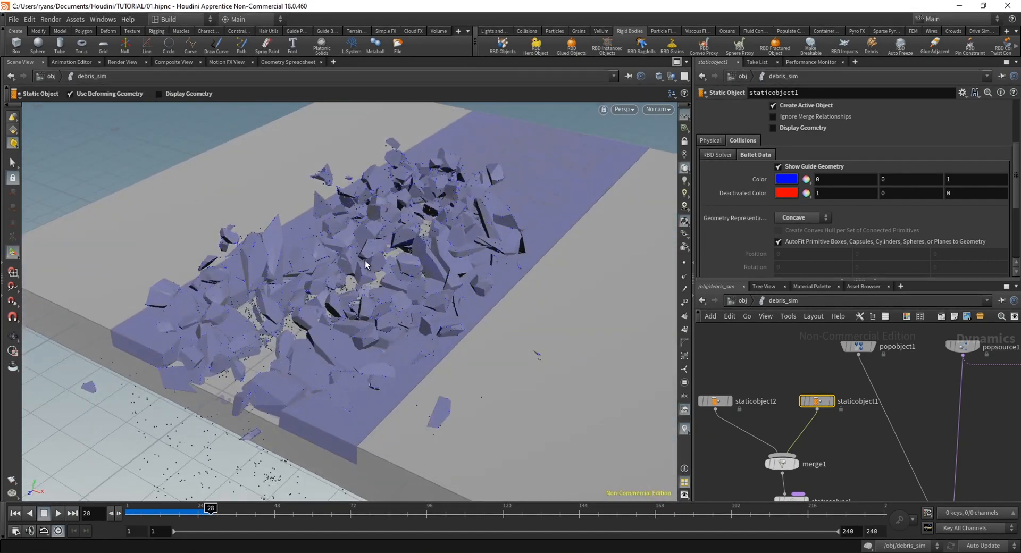
pyautogui.moveTo(130, 513); pyautogui.dragTo(190, 515)
pyautogui.keyDown('alt'); pyautogui.moveTo(240, 289); pyautogui.dragTo(532, 271); pyautogui.keyUp('alt')
pyautogui.keyDown('alt'); pyautogui.moveTo(532, 271); pyautogui.dragTo(372, 384, button='right'); pyautogui.keyUp('alt')
pyautogui.keyDown('alt'); pyautogui.moveTo(372, 384); pyautogui.dragTo(437, 398); pyautogui.keyUp('alt')
# Display points in the viewport and examine the debris particles around the slab from above and from the side at frame 21
pyautogui.click(687, 267)
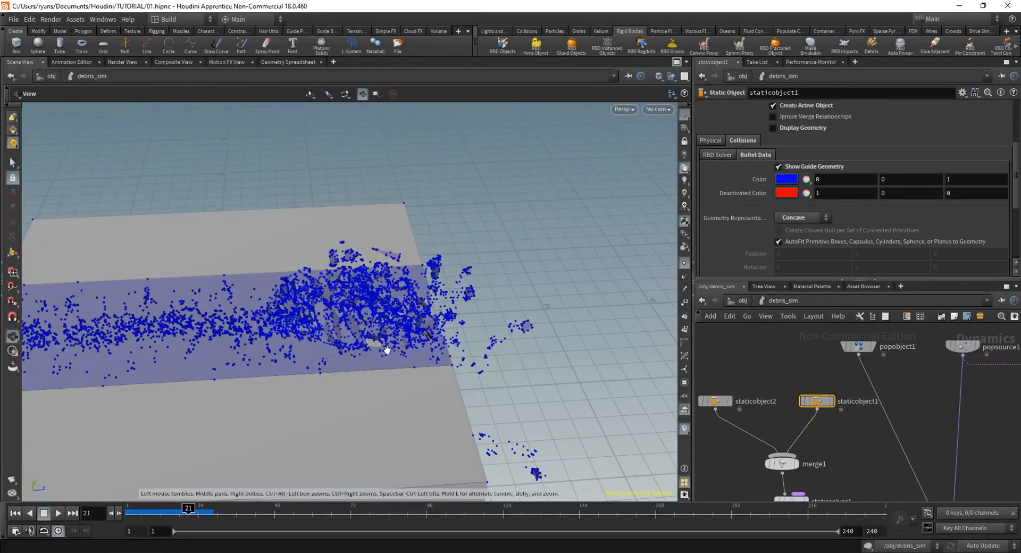
pyautogui.moveTo(388, 349)
pyautogui.keyDown('alt'); pyautogui.mouseDown()
pyautogui.moveTo(315, 383)
pyautogui.moveTo(372, 346)
pyautogui.mouseUp(); pyautogui.keyUp('alt')
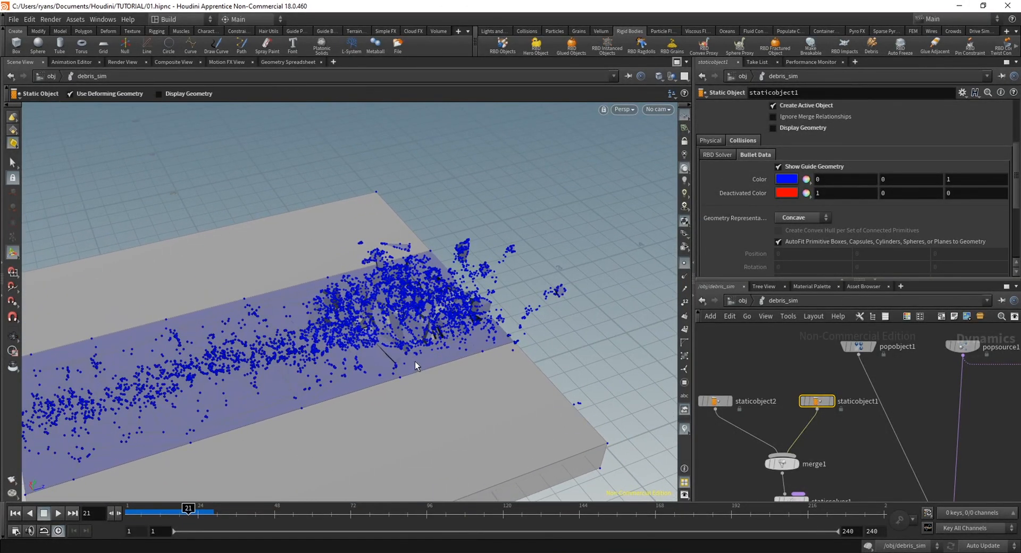
pyautogui.keyDown('alt'); pyautogui.moveTo(260, 302); pyautogui.dragTo(381, 358); pyautogui.keyUp('alt')
pyautogui.keyDown('alt'); pyautogui.moveTo(380, 358); pyautogui.dragTo(295, 380, button='right'); pyautogui.keyUp('alt')
pyautogui.keyDown('alt'); pyautogui.moveTo(295, 381); pyautogui.dragTo(431, 295); pyautogui.keyUp('alt')
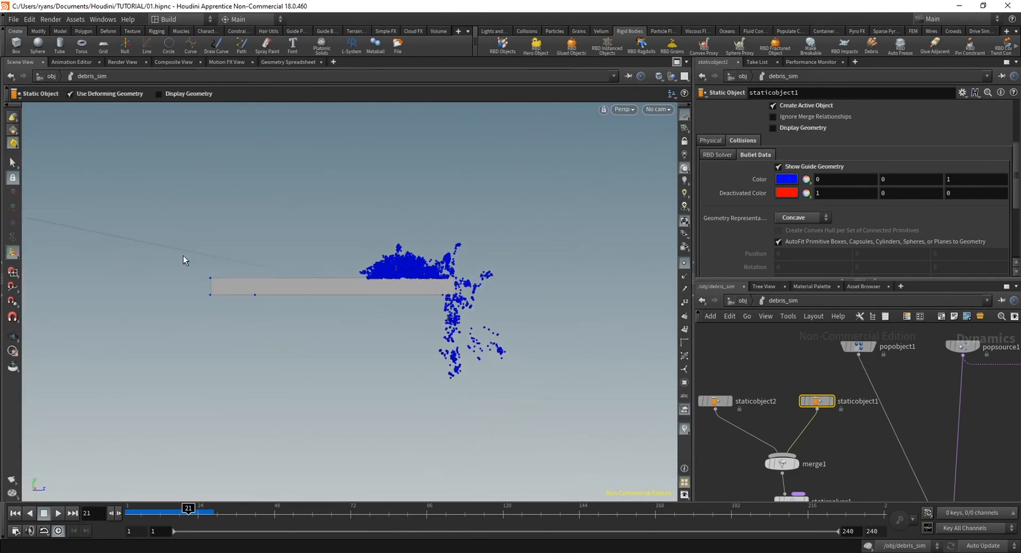
pyautogui.keyDown('alt'); pyautogui.moveTo(183, 260); pyautogui.dragTo(475, 366); pyautogui.keyUp('alt')
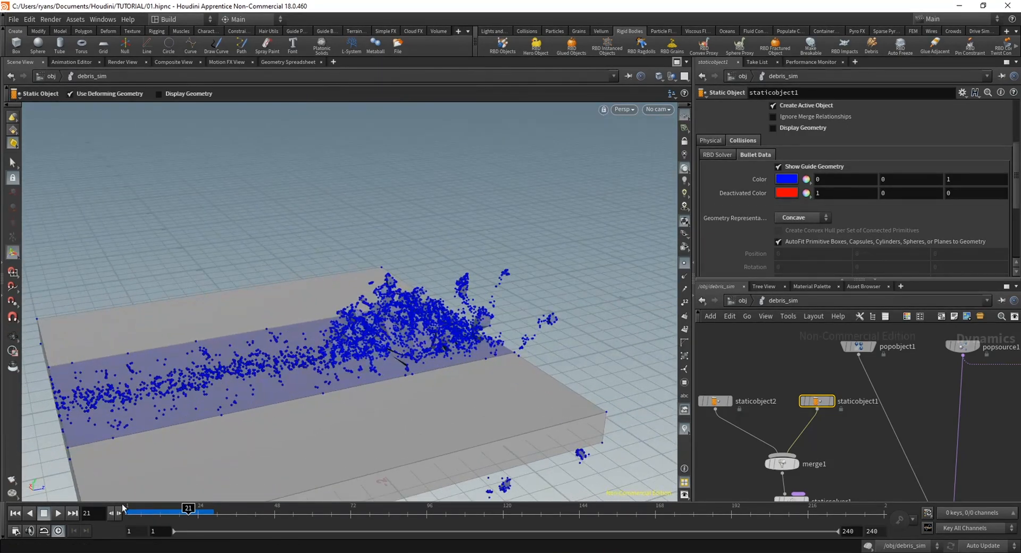
# Play the simulation to frame 52, inspect the particles among the chunks up close, and scrub back to frame 6
pyautogui.click(124, 506)
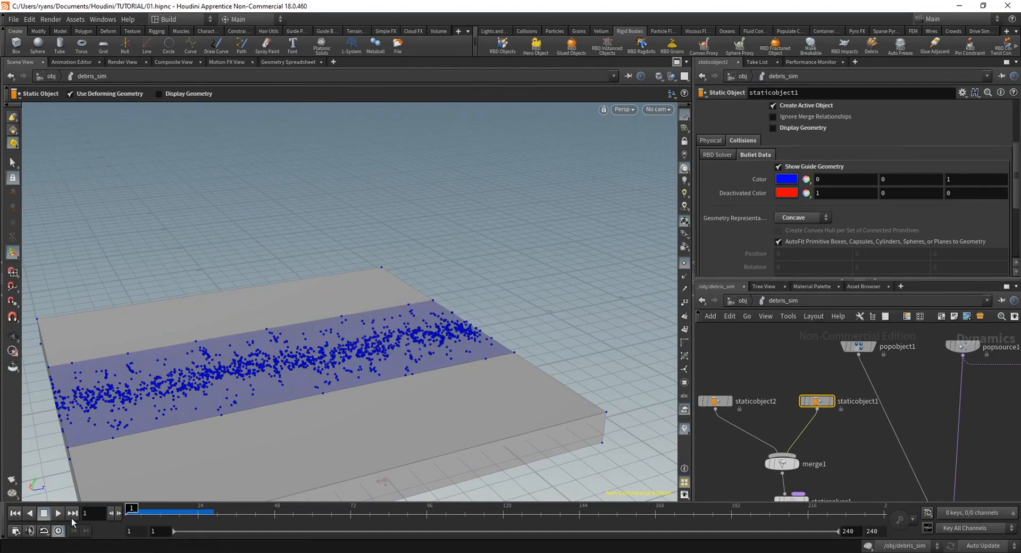
pyautogui.click(44, 515)
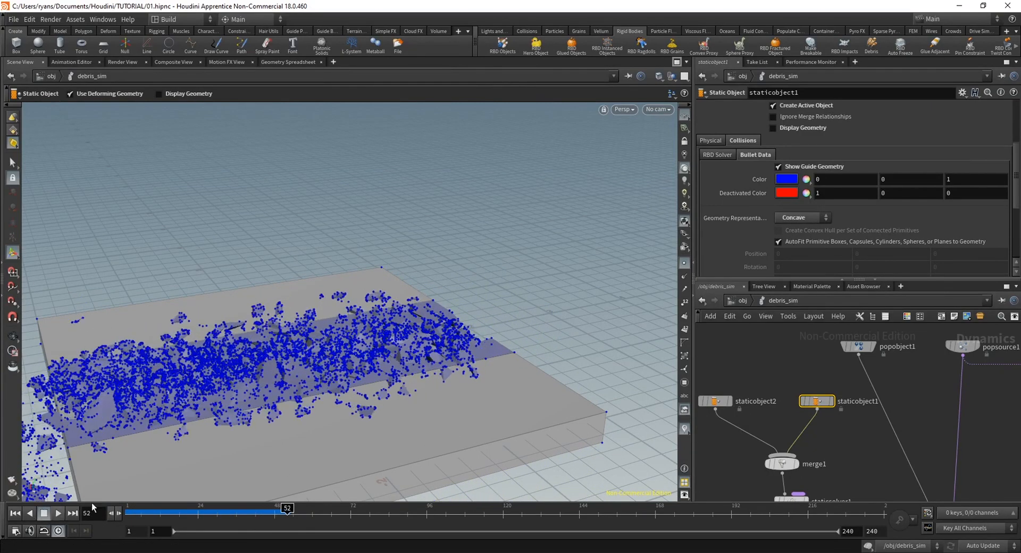
pyautogui.keyDown('alt'); pyautogui.moveTo(298, 479); pyautogui.dragTo(340, 341); pyautogui.keyUp('alt')
pyautogui.keyDown('alt'); pyautogui.moveTo(340, 340); pyautogui.dragTo(165, 324, button='right'); pyautogui.keyUp('alt')
pyautogui.moveTo(165, 323); pyautogui.dragTo(394, 428)
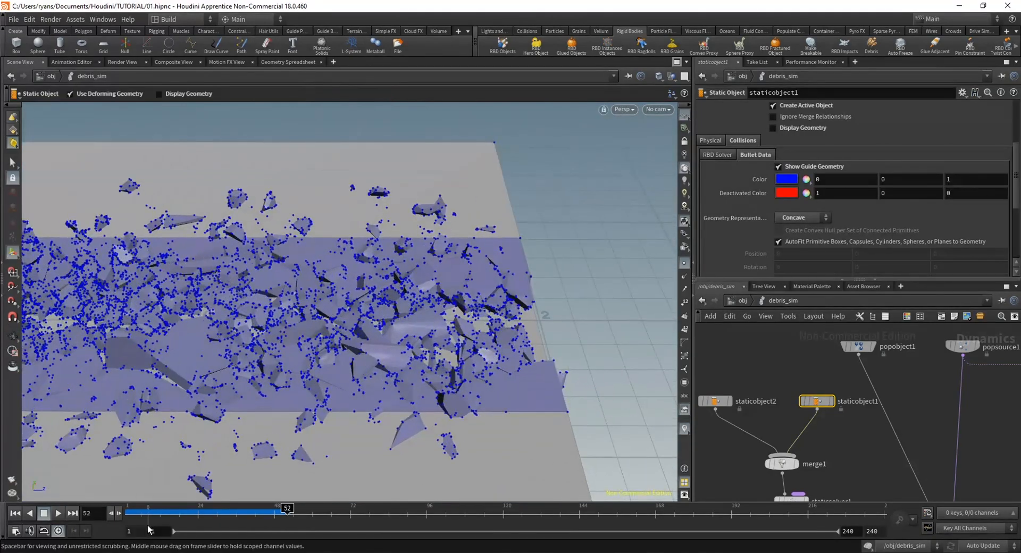
pyautogui.moveTo(154, 516); pyautogui.dragTo(141, 531)
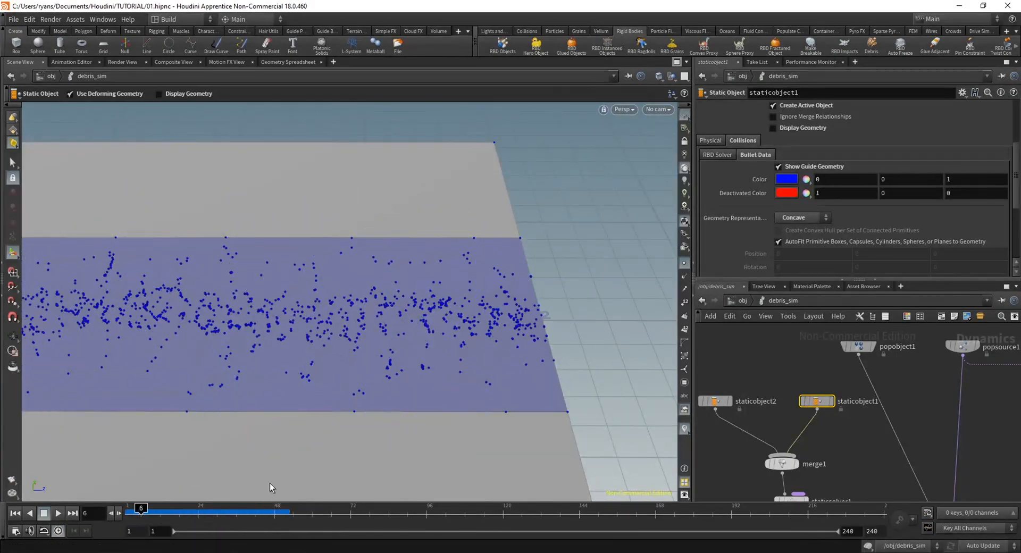
# Scrub between the early frames and frame 43 to check particle collisions with the moving chunks from a low angle
pyautogui.press('Escape')
pyautogui.moveTo(282, 387); pyautogui.dragTo(379, 403)
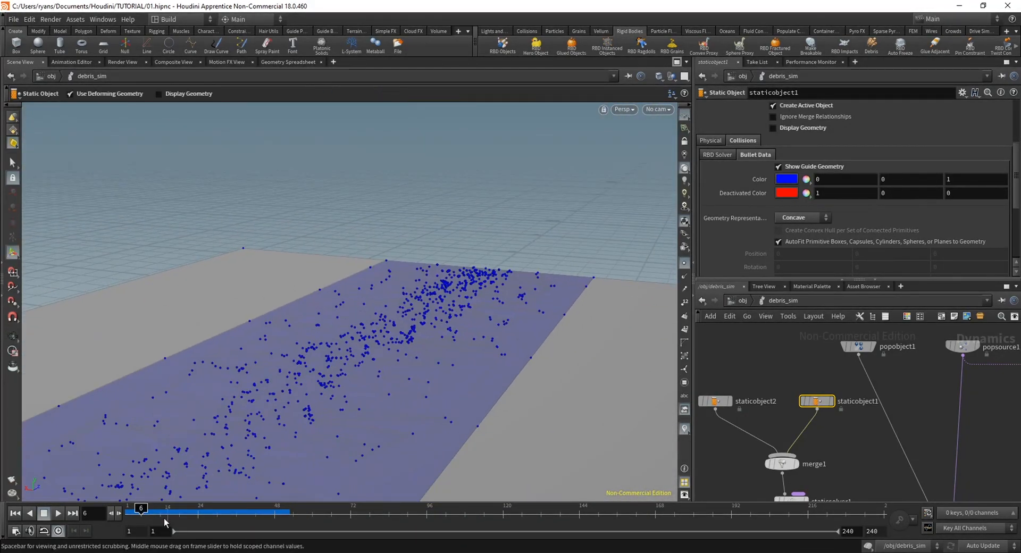
pyautogui.moveTo(133, 517); pyautogui.dragTo(259, 519)
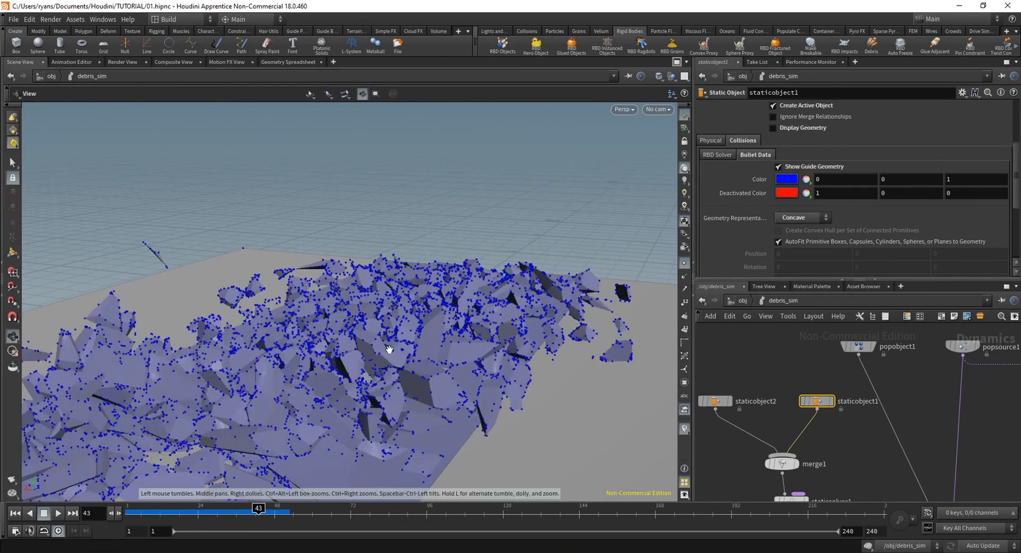
pyautogui.moveTo(387, 349)
pyautogui.mouseDown()
pyautogui.moveTo(328, 339)
pyautogui.moveTo(372, 345)
pyautogui.mouseUp()
pyautogui.moveTo(371, 344); pyautogui.dragTo(279, 360, button='right')
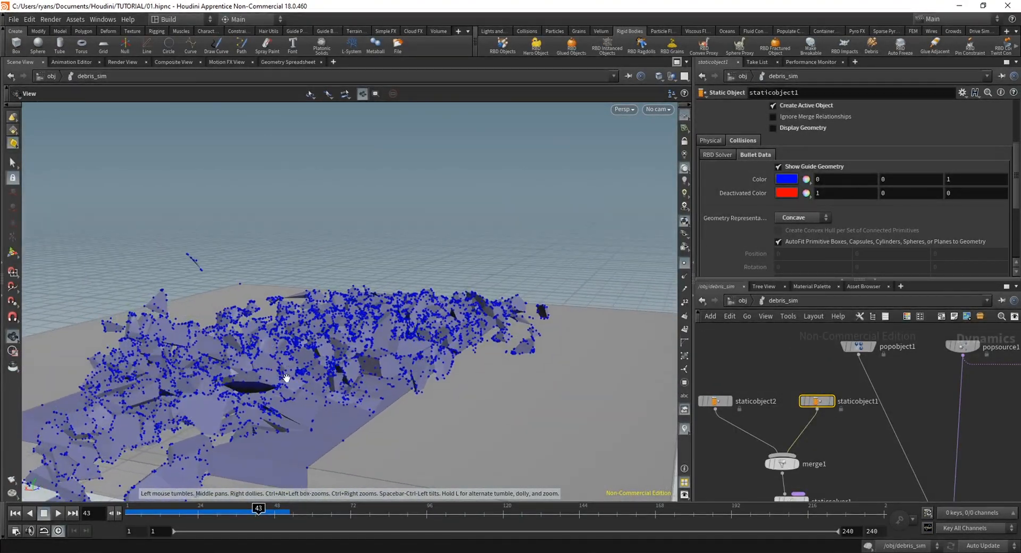
pyautogui.moveTo(258, 516); pyautogui.dragTo(182, 524)
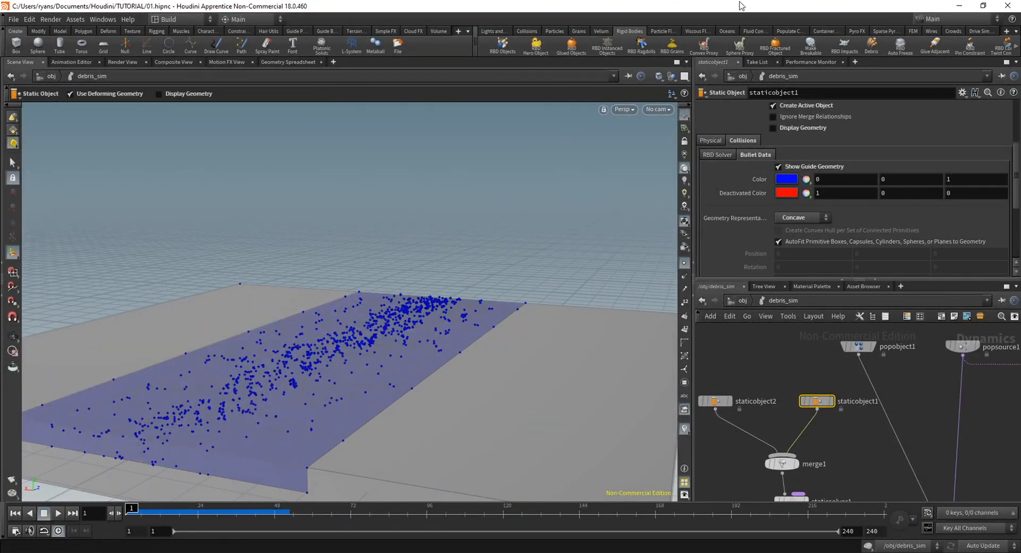
# Hide the point display, turn off staticobject1's guide geometry, and enable its Display Geometry
pyautogui.moveTo(773, 356); pyautogui.dragTo(746, 354, button='middle')
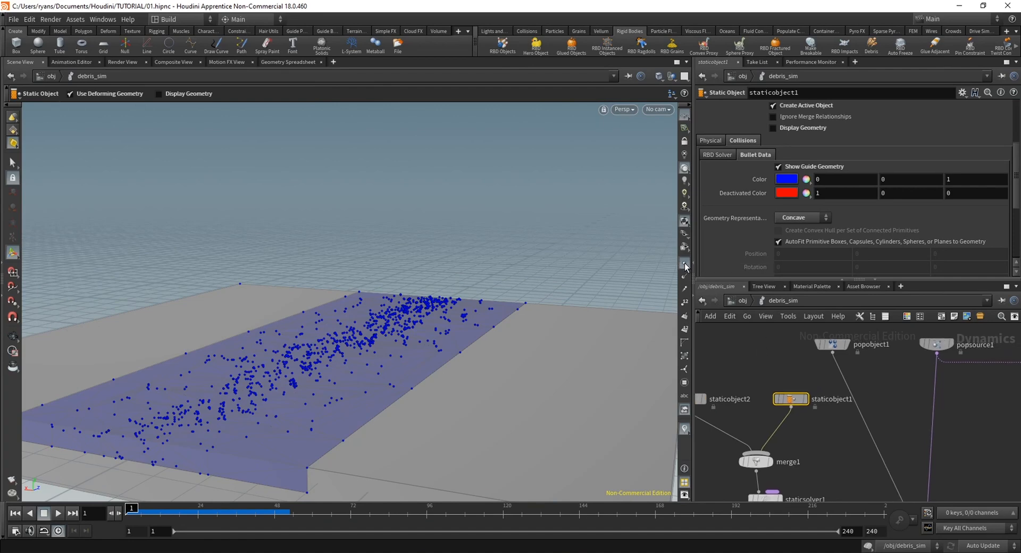
pyautogui.scroll(-2, 822, 475)
pyautogui.moveTo(828, 472); pyautogui.dragTo(788, 462, button='middle')
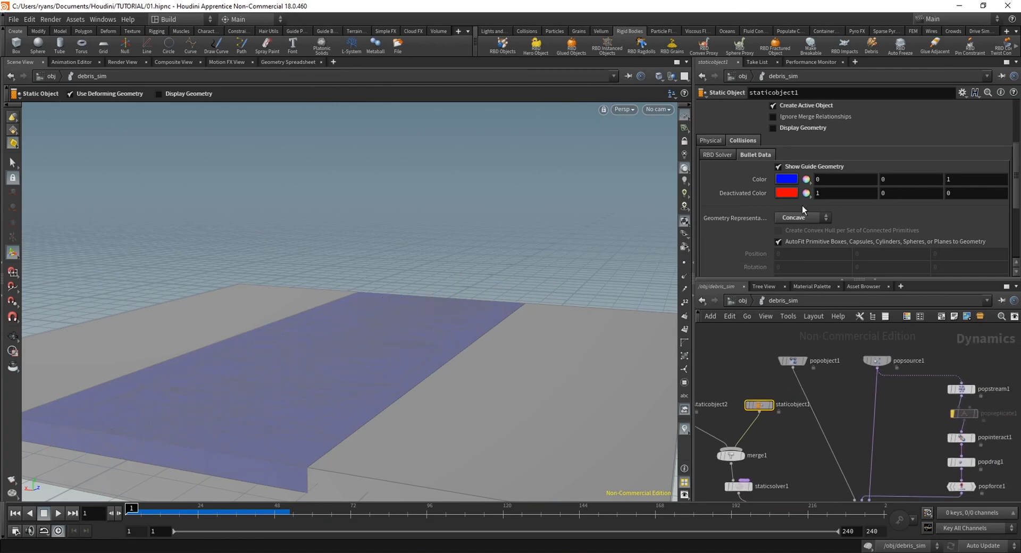
pyautogui.click(777, 166)
pyautogui.moveTo(805, 470); pyautogui.dragTo(786, 397, button='middle')
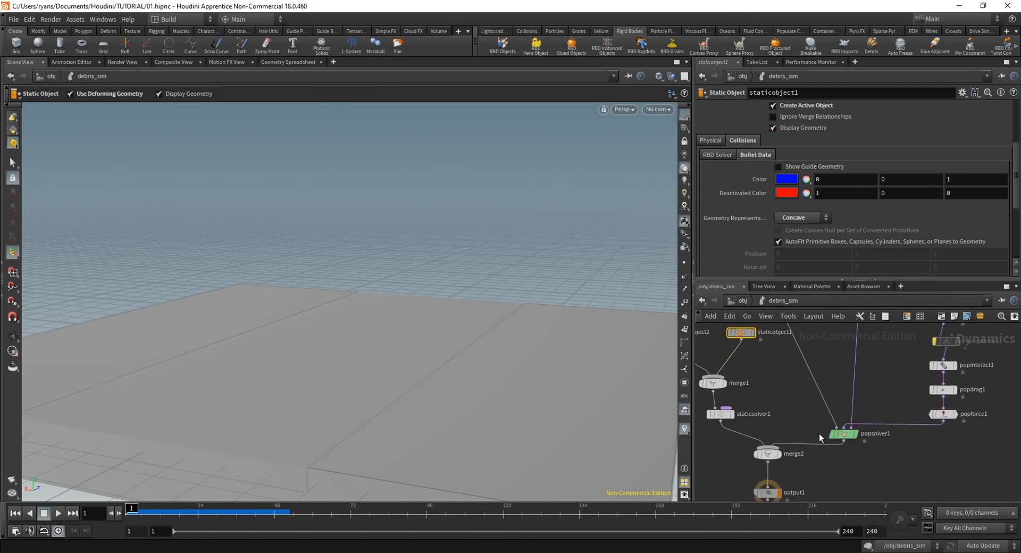
pyautogui.moveTo(798, 464); pyautogui.dragTo(812, 389, button='middle')
# Return to the object level and play the simulation with the debris and fractured slab shown together, stopping at frame 61
pyautogui.click(742, 301)
pyautogui.moveTo(788, 431); pyautogui.dragTo(762, 423, button='middle')
pyautogui.moveTo(801, 433); pyautogui.dragTo(751, 423)
pyautogui.keyDown('alt'); pyautogui.moveTo(404, 419); pyautogui.dragTo(358, 367, button='right'); pyautogui.keyUp('alt')
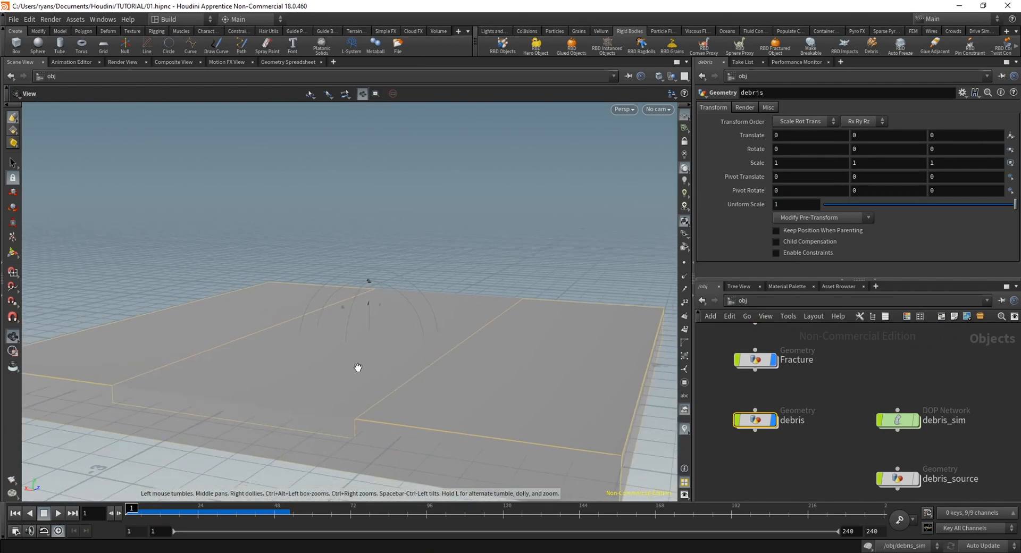
pyautogui.keyDown('alt'); pyautogui.moveTo(358, 367); pyautogui.dragTo(349, 346); pyautogui.keyUp('alt')
pyautogui.keyDown('alt'); pyautogui.moveTo(350, 345); pyautogui.dragTo(324, 398, button='middle'); pyautogui.keyUp('alt')
pyautogui.press('Return')
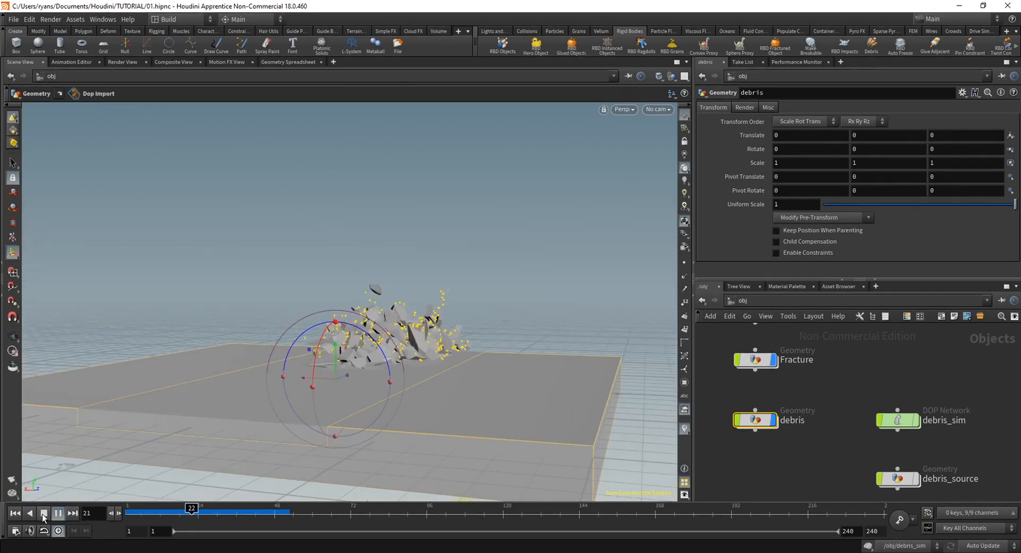
pyautogui.click(43, 514)
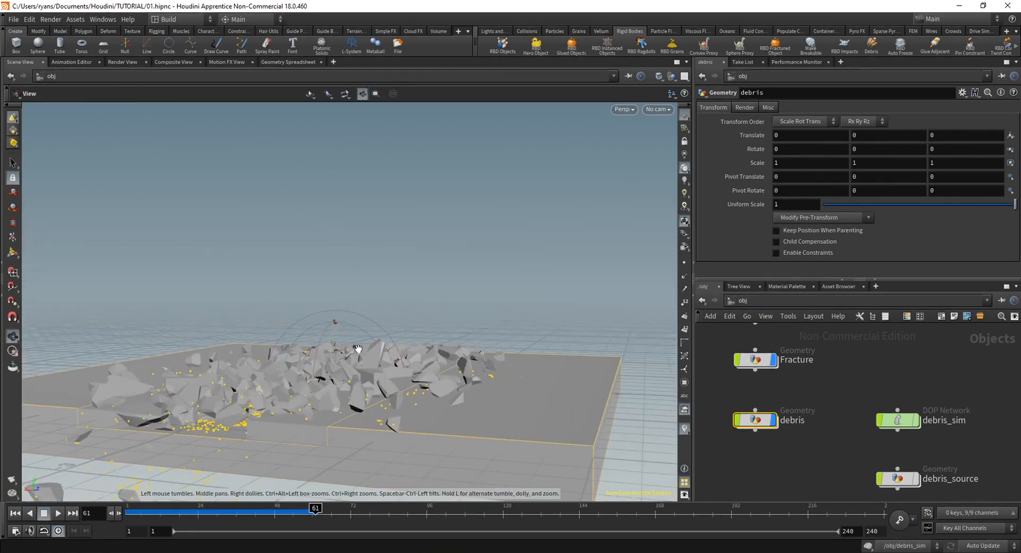
# Scrub the timeline and orbit the scene to examine the debris particles among the slab chunks
pyautogui.keyDown('alt'); pyautogui.moveTo(358, 346); pyautogui.dragTo(226, 410); pyautogui.keyUp('alt')
pyautogui.keyDown('alt'); pyautogui.moveTo(225, 410); pyautogui.dragTo(246, 310, button='middle'); pyautogui.keyUp('alt')
pyautogui.keyDown('alt'); pyautogui.moveTo(246, 310); pyautogui.dragTo(376, 310, button='right'); pyautogui.keyUp('alt')
pyautogui.moveTo(205, 513); pyautogui.dragTo(274, 513)
pyautogui.keyDown('alt'); pyautogui.moveTo(355, 396); pyautogui.dragTo(325, 384); pyautogui.keyUp('alt')
pyautogui.keyDown('alt'); pyautogui.moveTo(325, 384); pyautogui.dragTo(358, 379, button='right'); pyautogui.keyUp('alt')
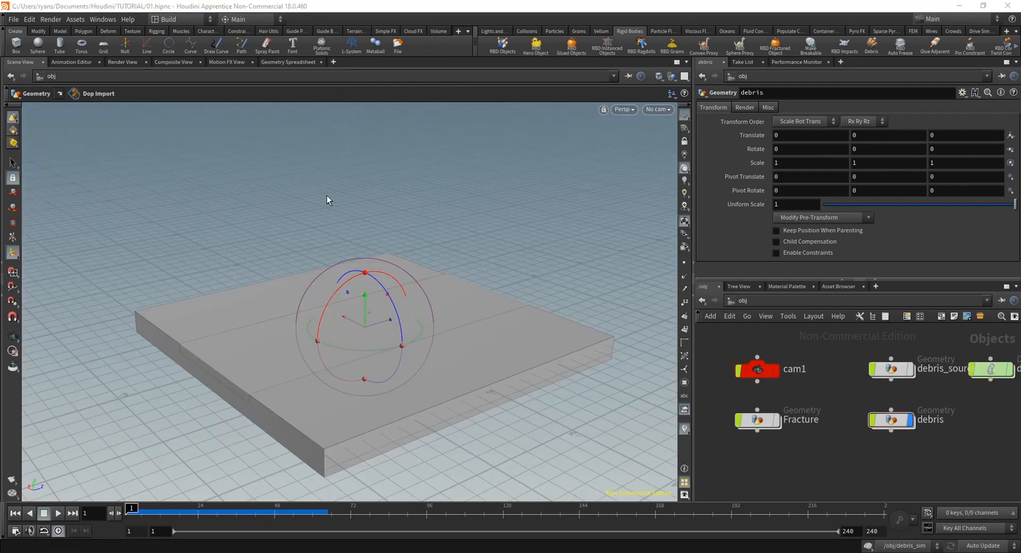
# Inside the debris geometry, delete dopimport1 and add a Dop I/O node in its place
pyautogui.doubleClick(892, 419)
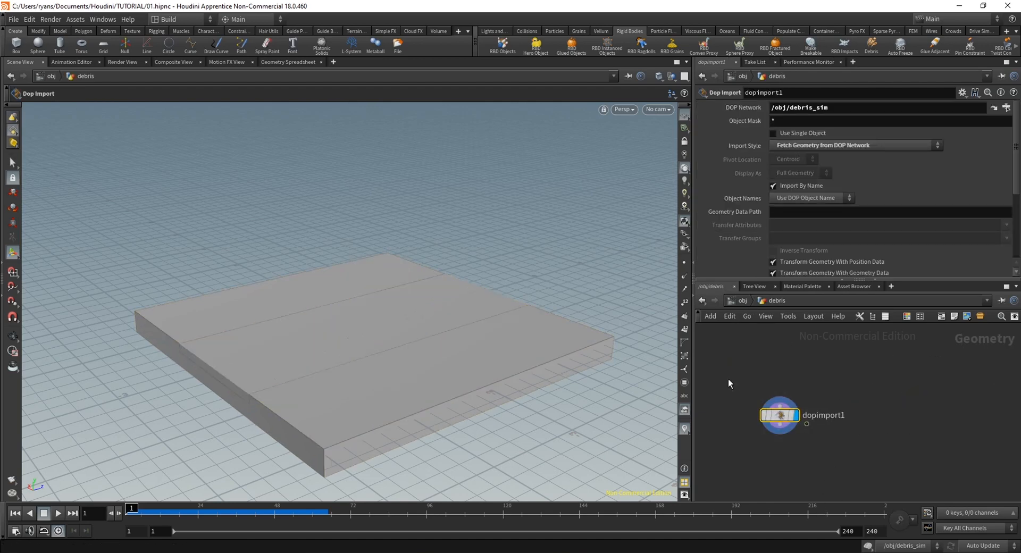
pyautogui.press('Delete')
pyautogui.press('Tab')
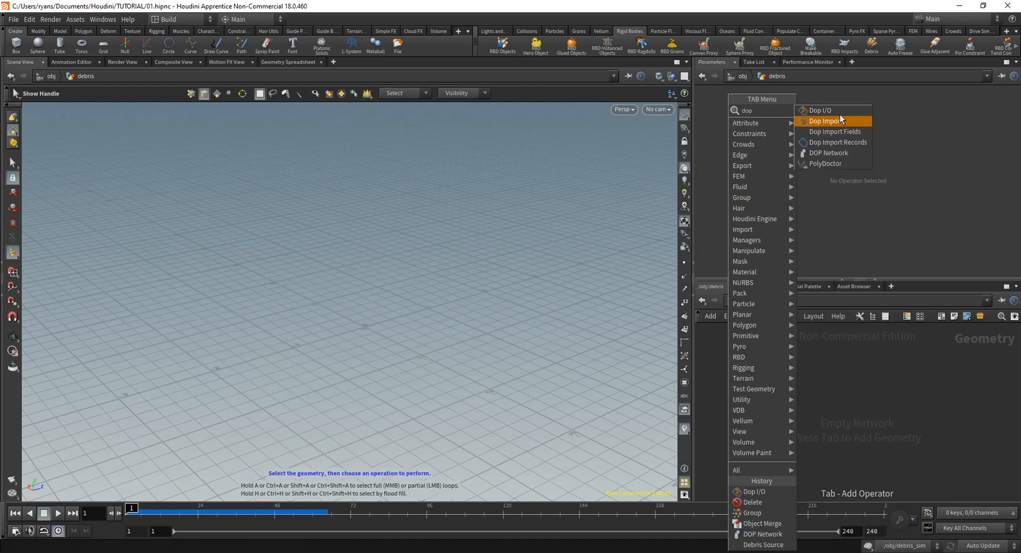
pyautogui.click(844, 110)
pyautogui.click(797, 381)
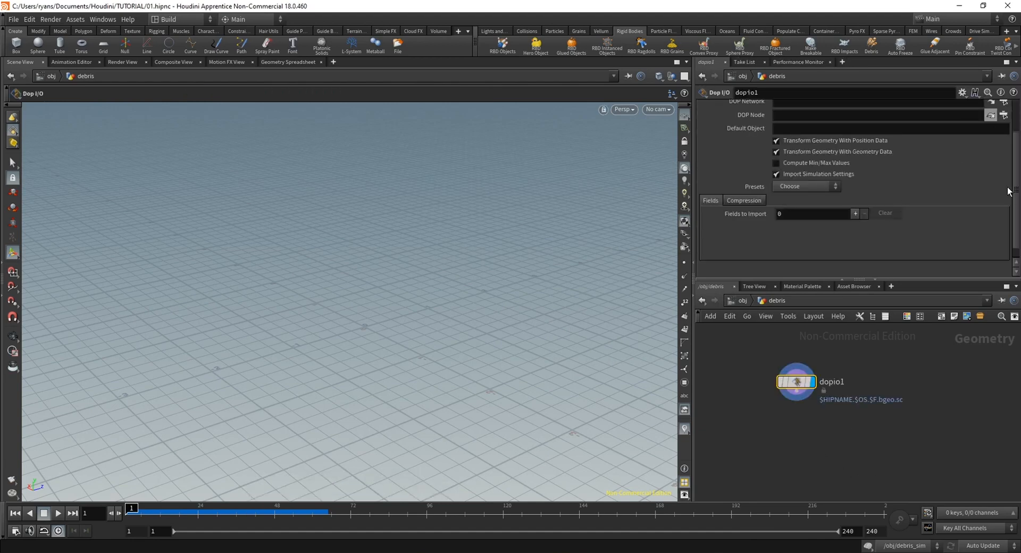
# Set dopio1's DOP Network to /obj/debris_sim and its DOP Node to /obj/debris_sim/output1
pyautogui.scroll(3, 1009, 181)
pyautogui.click(1004, 151)
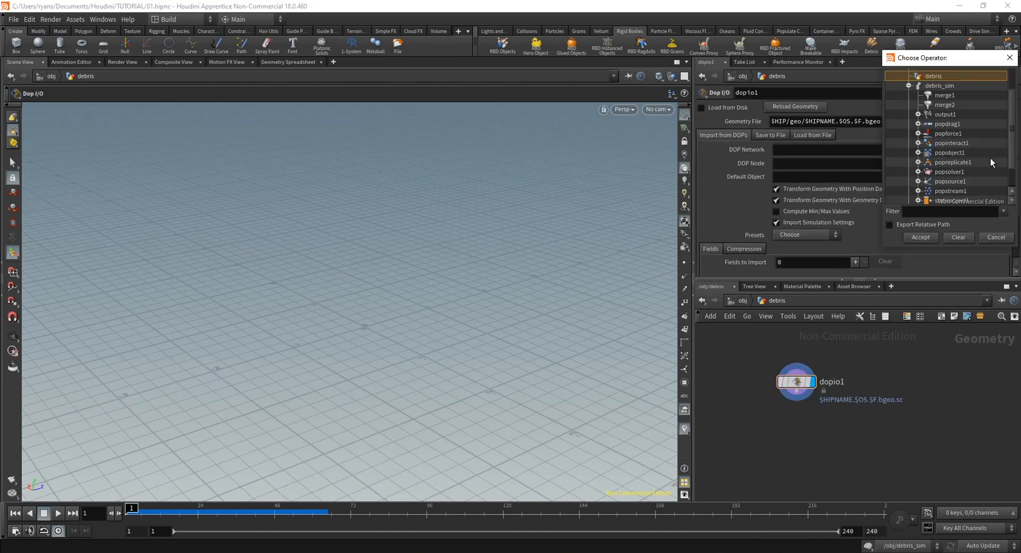
pyautogui.click(909, 86)
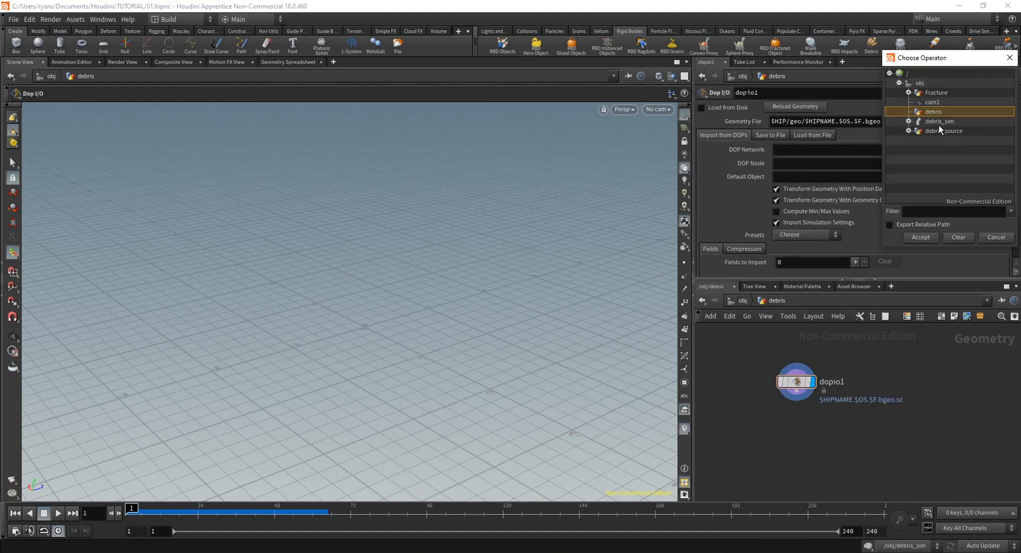
pyautogui.click(921, 238)
pyautogui.click(1003, 164)
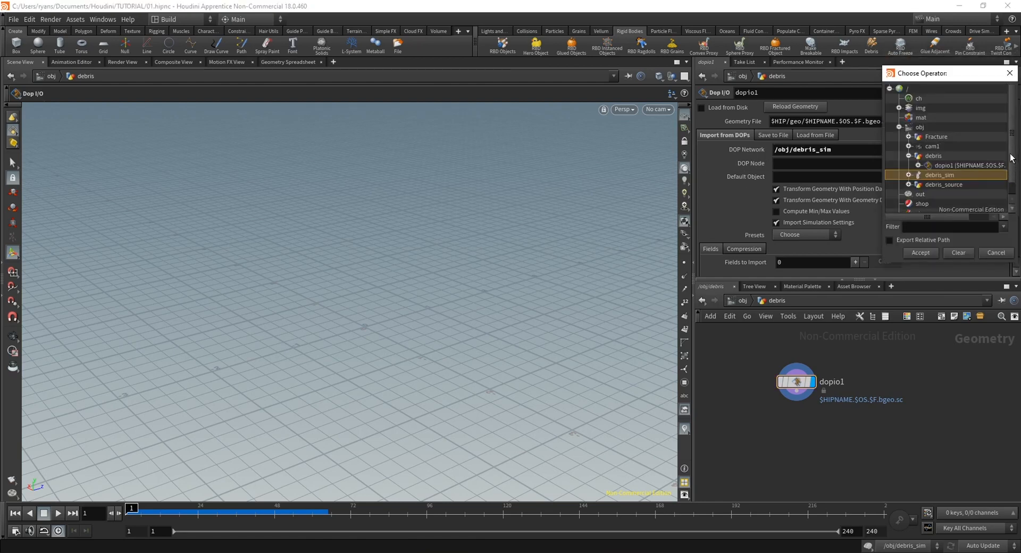
pyautogui.scroll(3, 1005, 140)
pyautogui.scroll(-8, 1007, 159)
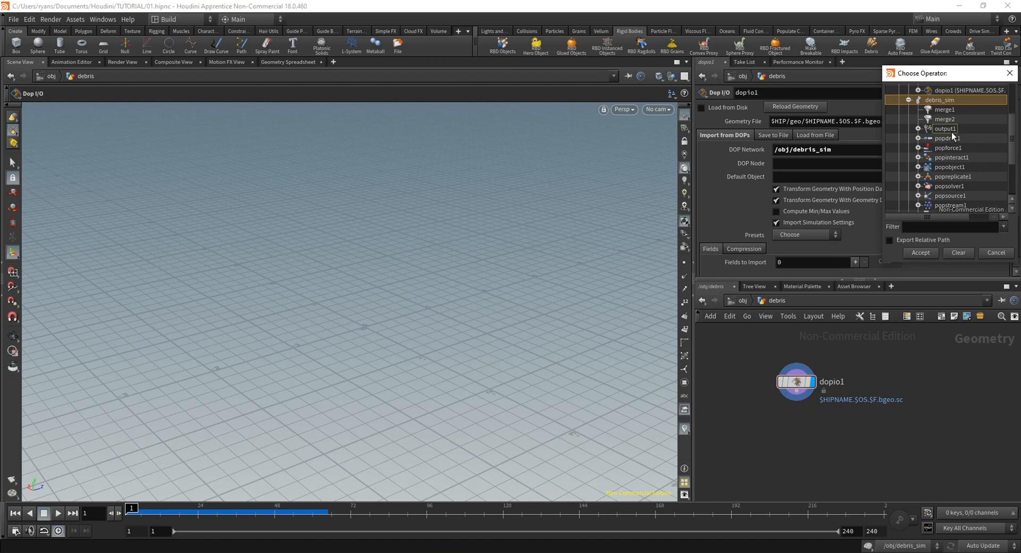
pyautogui.doubleClick(950, 131)
pyautogui.moveTo(797, 382); pyautogui.dragTo(796, 398)
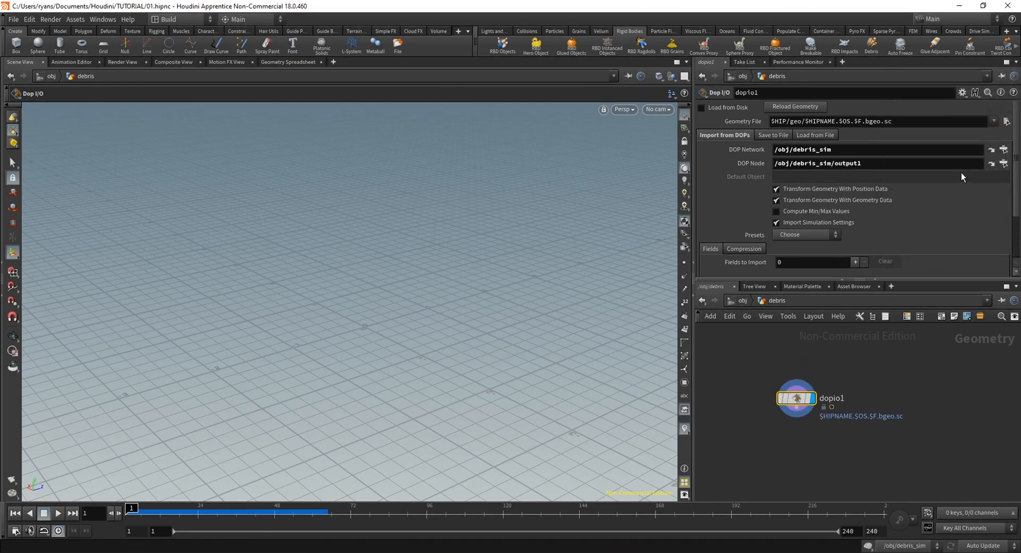
# Add one field to import on dopio1, with visualization No Change and popobject1 as its object
pyautogui.moveTo(1015, 169); pyautogui.dragTo(1015, 215)
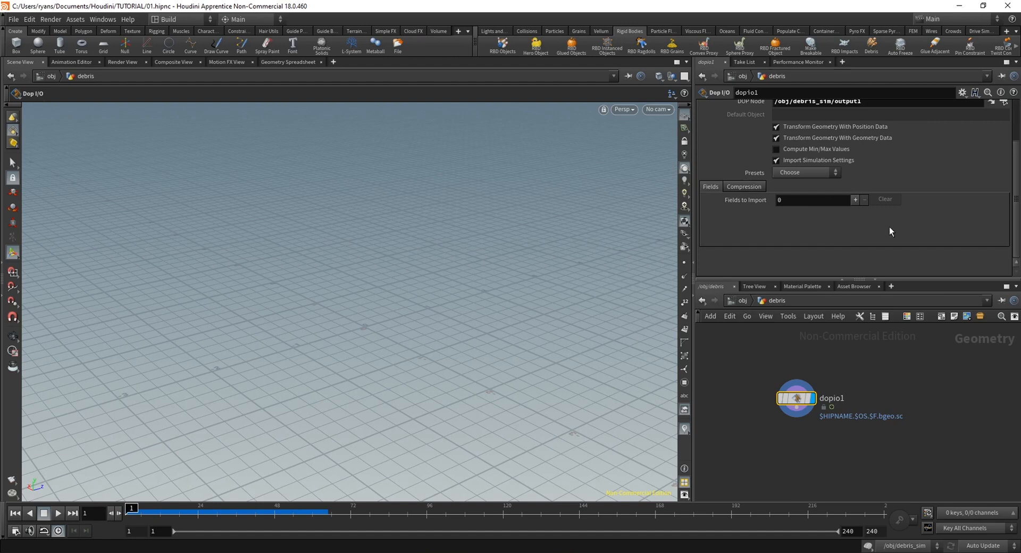
pyautogui.click(855, 200)
pyautogui.moveTo(140, 507)
pyautogui.mouseDown()
pyautogui.moveTo(234, 506)
pyautogui.moveTo(130, 506)
pyautogui.mouseUp()
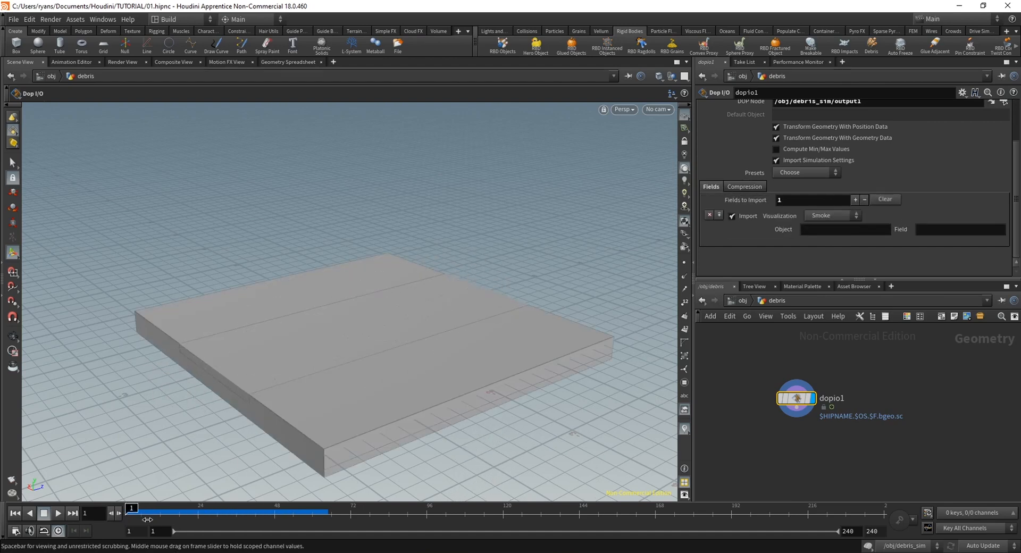
pyautogui.click(857, 217)
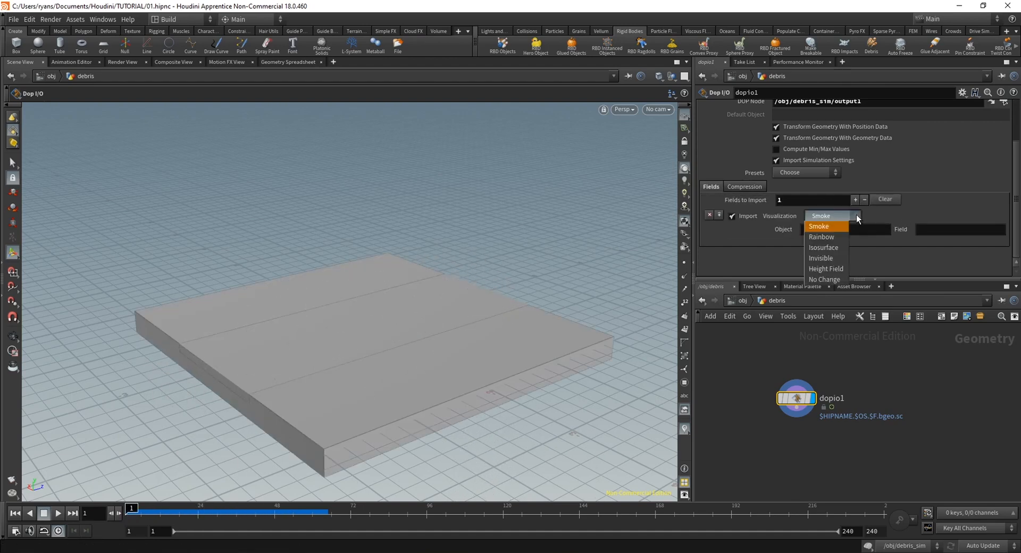
pyautogui.click(834, 279)
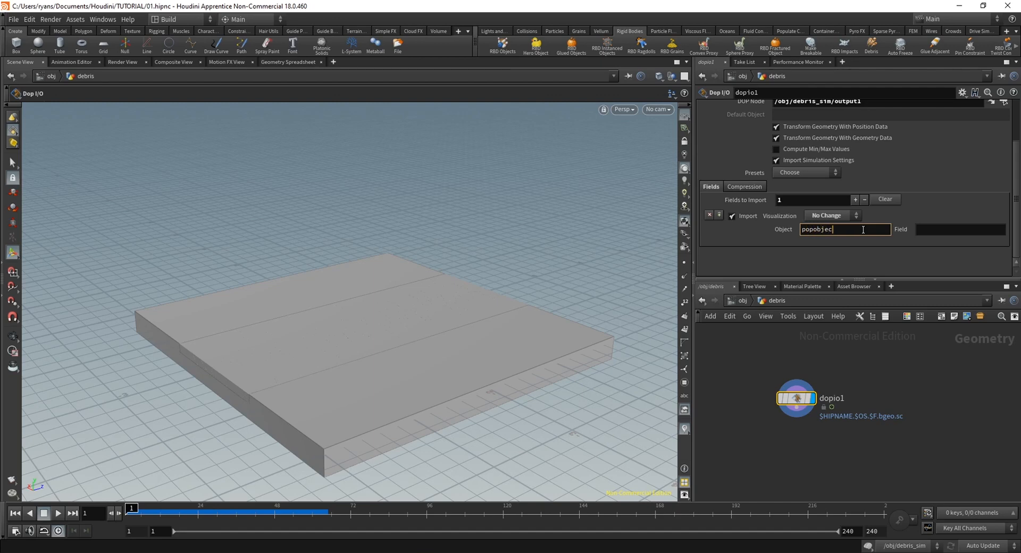
pyautogui.press('Return')
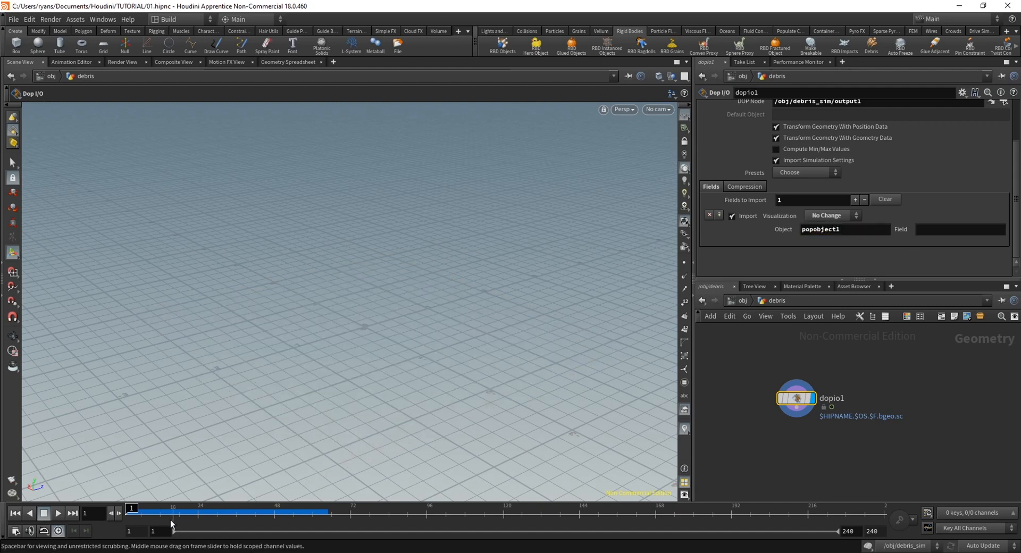
# Play the imported debris particles from the first frame, and return to frame 1
pyautogui.moveTo(142, 513)
pyautogui.mouseDown()
pyautogui.moveTo(202, 514)
pyautogui.moveTo(126, 522)
pyautogui.mouseUp()
pyautogui.click(51, 512)
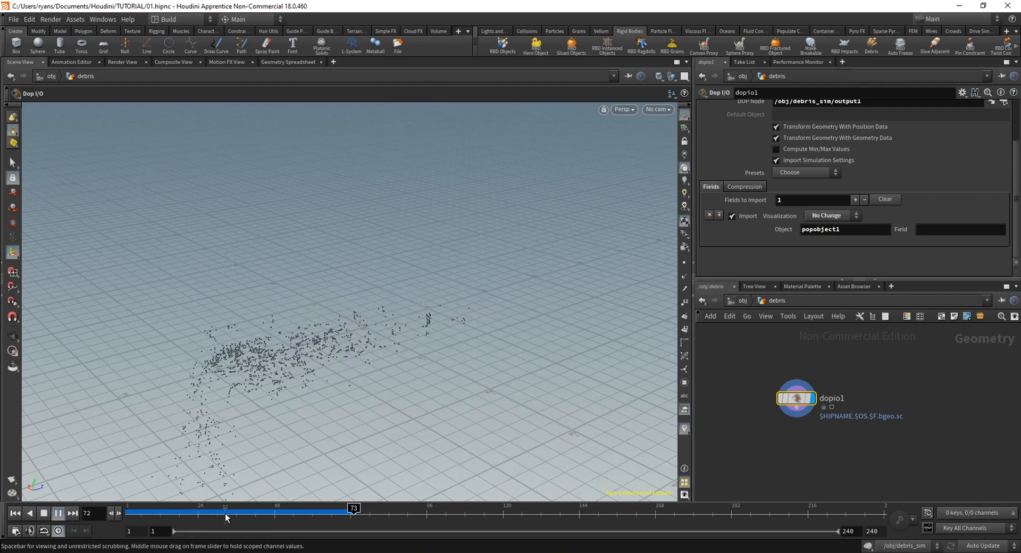
pyautogui.click(142, 515)
pyautogui.moveTo(141, 519); pyautogui.dragTo(127, 535)
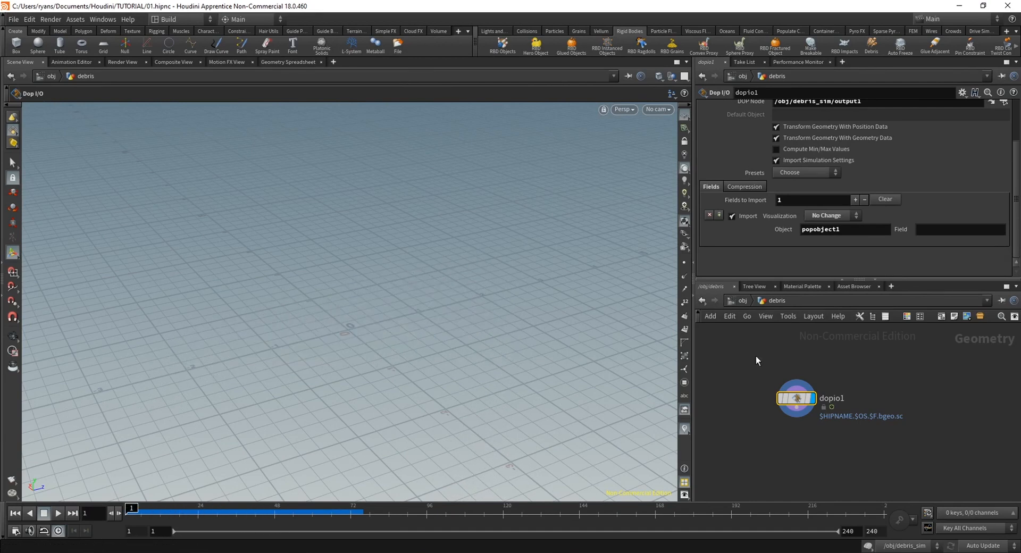
# Leave and reopen the debris geometry, scrub to frame 61, and examine the imported particles from a lower angle
pyautogui.click(745, 305)
pyautogui.moveTo(914, 421)
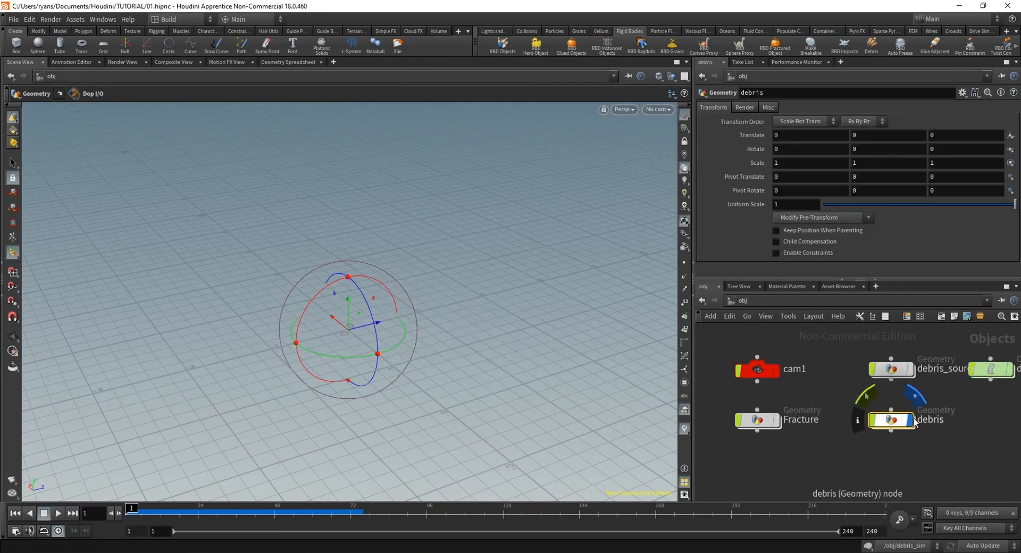
pyautogui.doubleClick(942, 421)
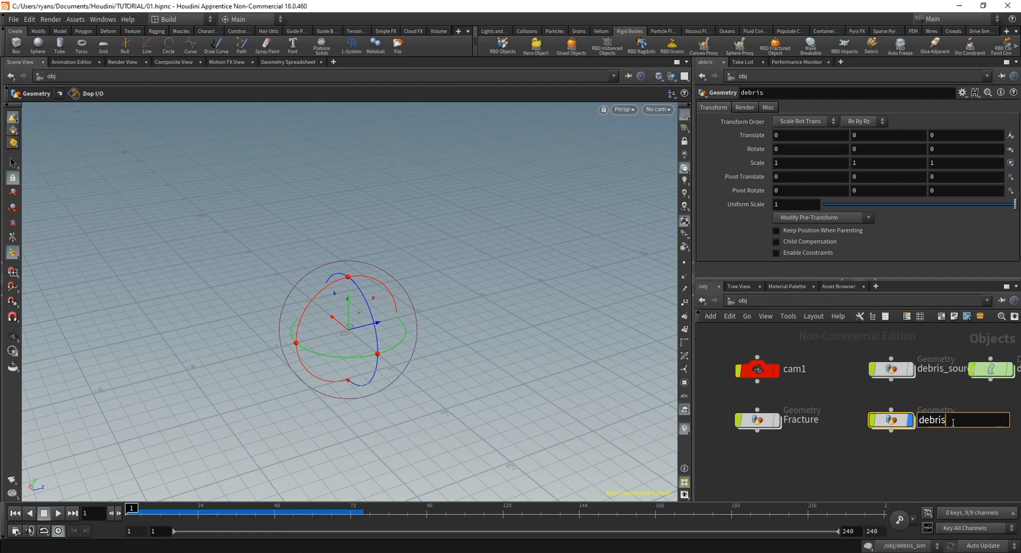
pyautogui.doubleClick(897, 417)
pyautogui.moveTo(796, 400); pyautogui.dragTo(767, 414)
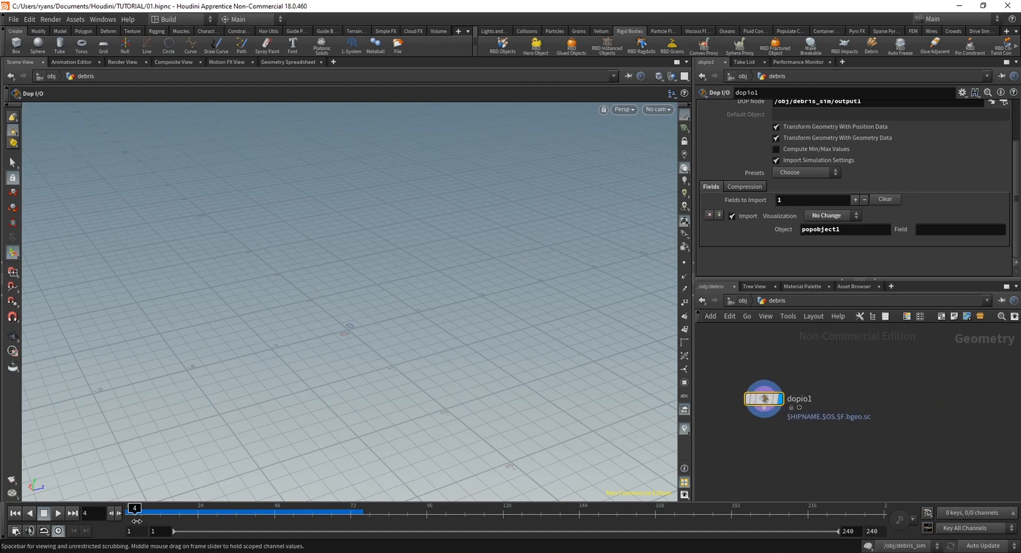
pyautogui.moveTo(137, 521); pyautogui.dragTo(315, 519)
pyautogui.keyDown('alt'); pyautogui.moveTo(382, 420); pyautogui.dragTo(385, 363); pyautogui.keyUp('alt')
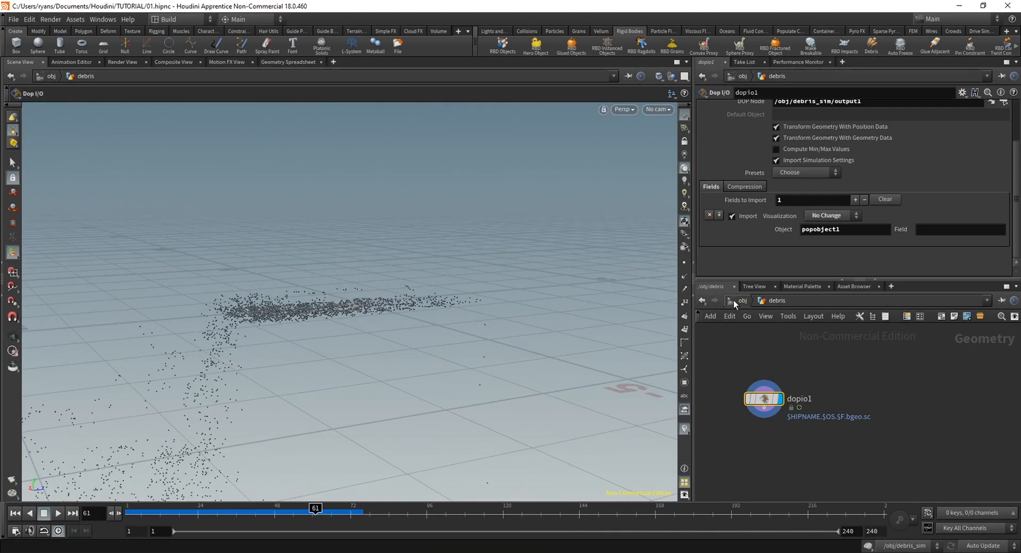
# Turn on the Fracture object's display, show merge2 inside its network, and return to the object level
pyautogui.click(733, 300)
pyautogui.click(780, 423)
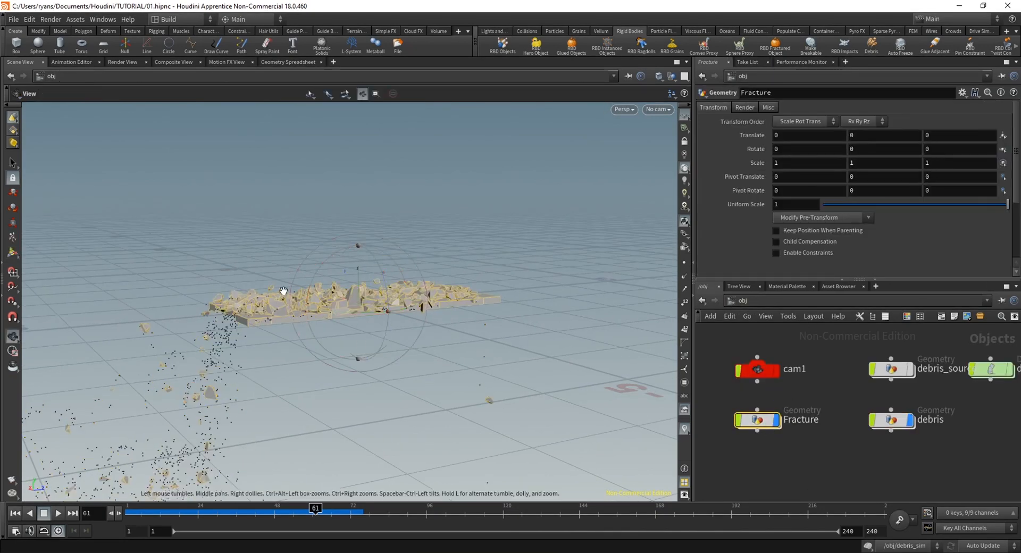
pyautogui.keyDown('alt'); pyautogui.moveTo(284, 291); pyautogui.dragTo(294, 336); pyautogui.keyUp('alt')
pyautogui.doubleClick(758, 422)
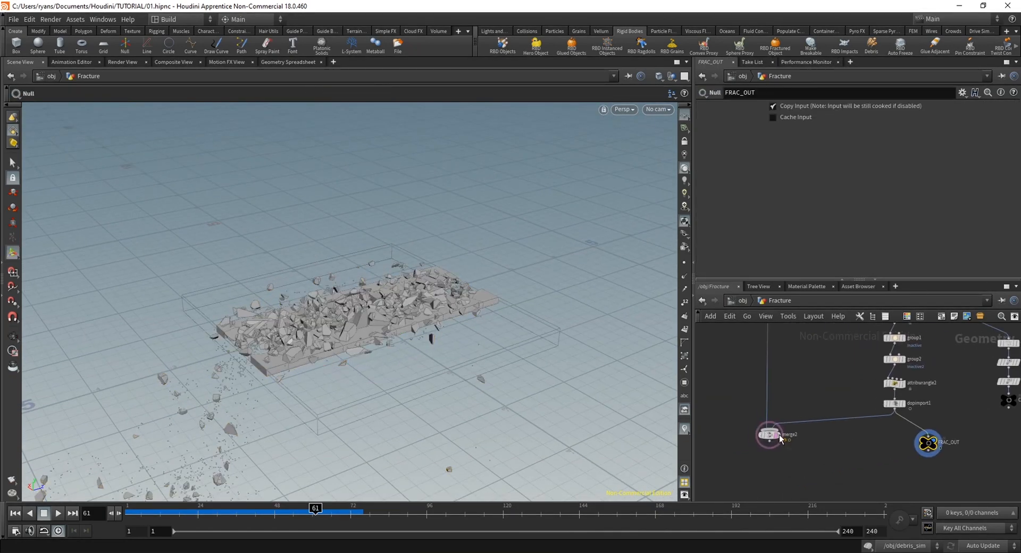
pyautogui.press('u')
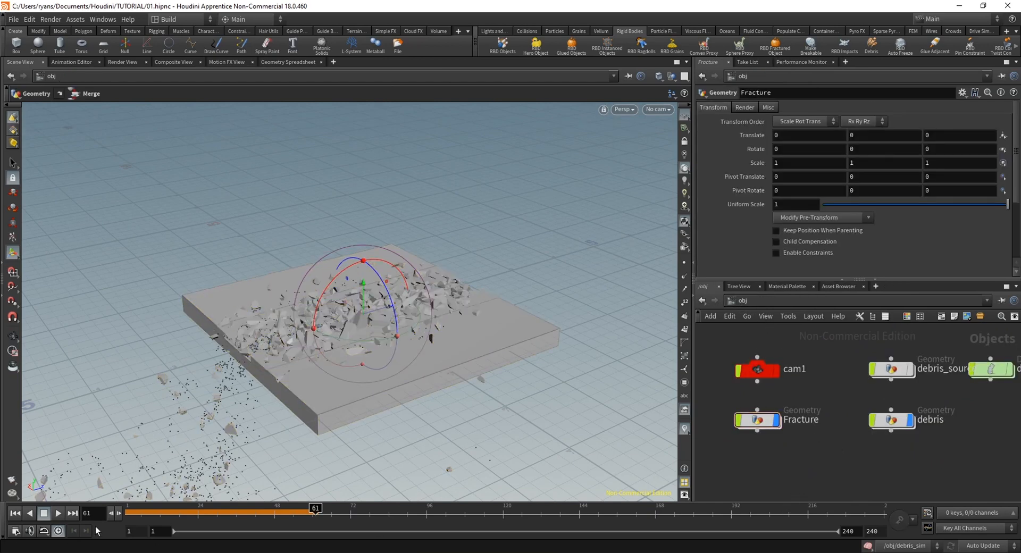
# Play the slab and debris together from the first frame, stop at frame 57, and examine the slab side-on
pyautogui.click(18, 514)
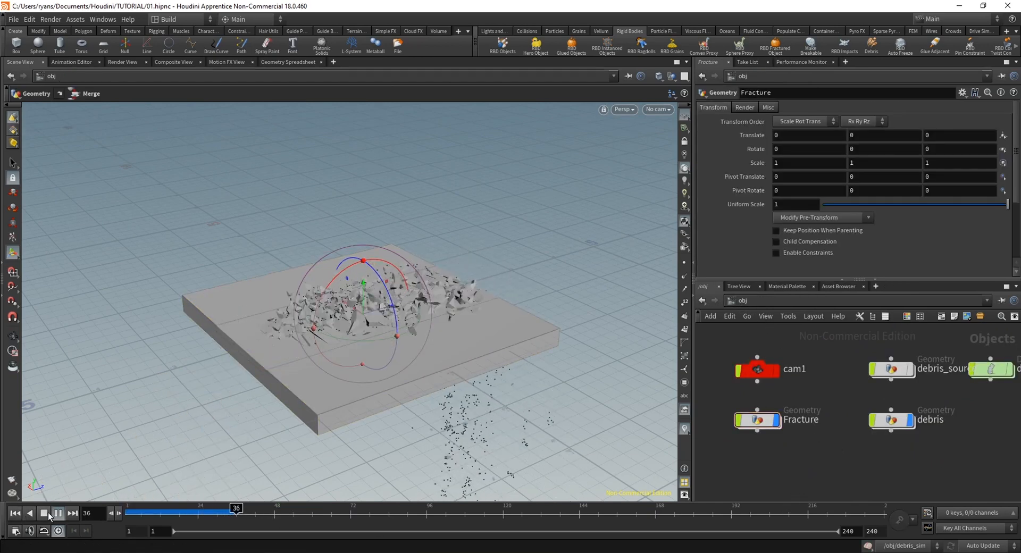
pyautogui.click(49, 513)
pyautogui.keyDown('alt'); pyautogui.moveTo(376, 361); pyautogui.dragTo(384, 285); pyautogui.keyUp('alt')
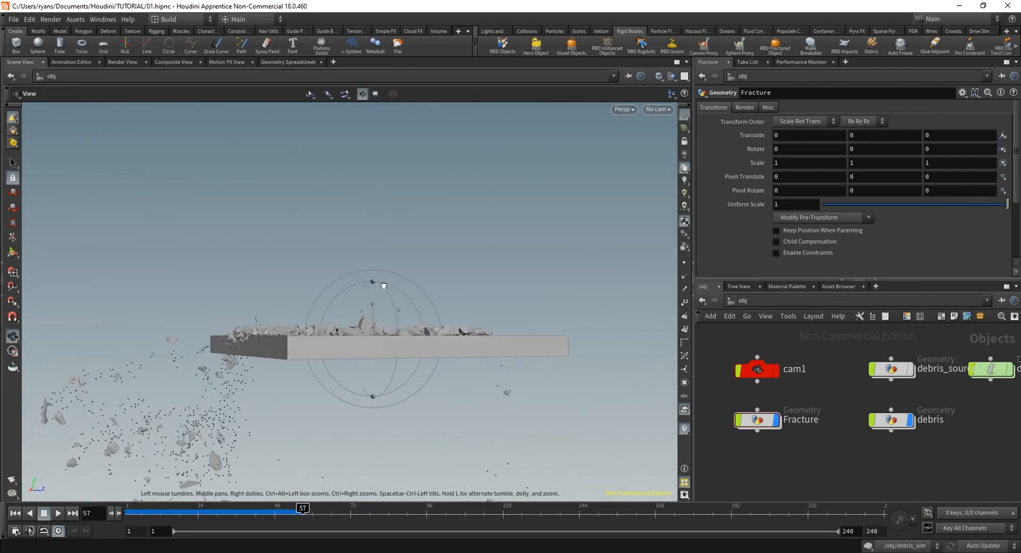
# Open the debris geometry and scrub the timeline to examine the particles falling below the slab, ending at frame 1
pyautogui.doubleClick(891, 420)
pyautogui.moveTo(233, 513); pyautogui.dragTo(268, 513)
pyautogui.keyDown('alt'); pyautogui.moveTo(458, 394); pyautogui.dragTo(325, 366); pyautogui.keyUp('alt')
pyautogui.scroll(-3, 313, 340)
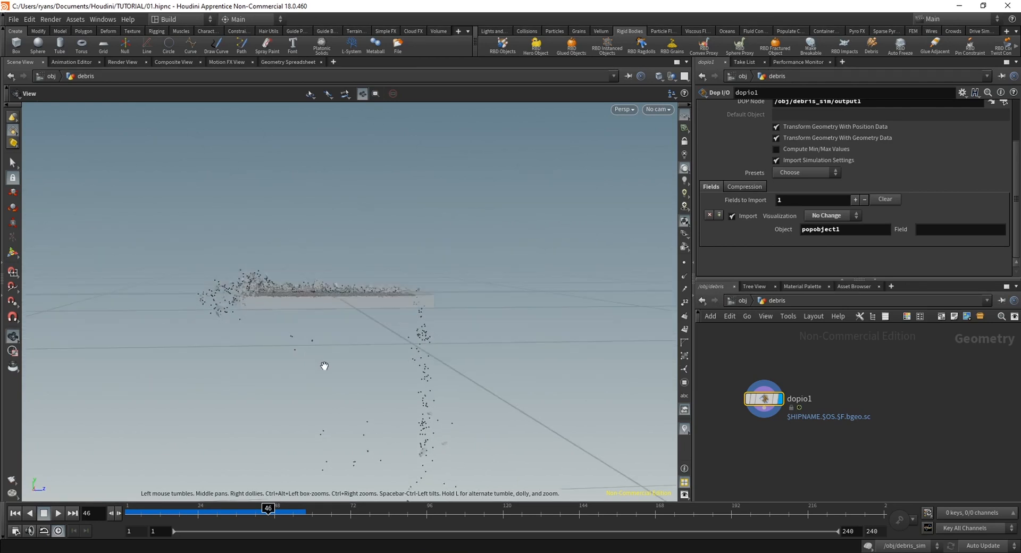
pyautogui.press('Return')
pyautogui.moveTo(180, 514); pyautogui.dragTo(92, 522)
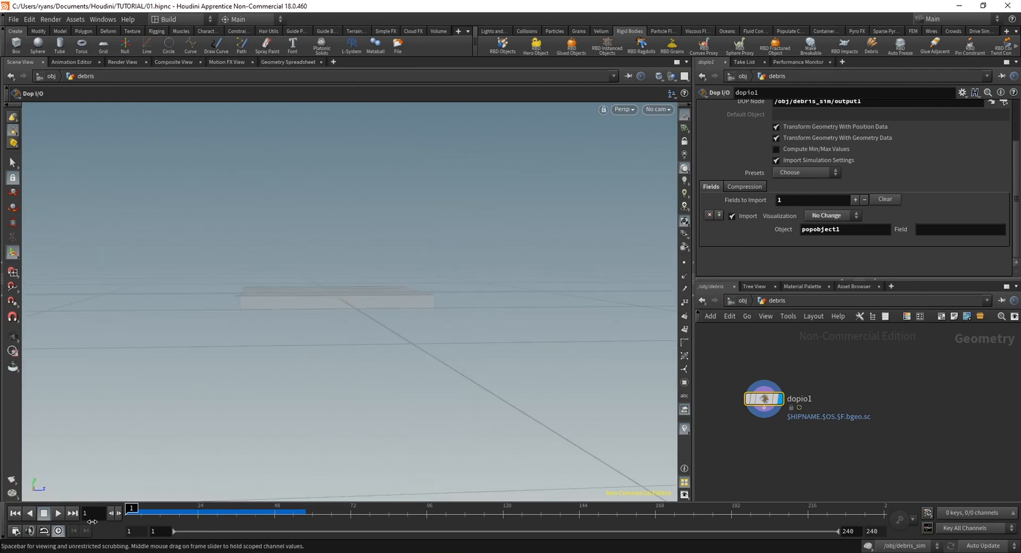
# Add a Group Create node fed by dopio1 and set its group type to Points
pyautogui.moveTo(839, 434); pyautogui.dragTo(879, 435, button='middle')
pyautogui.press('Tab')
pyautogui.write('group')
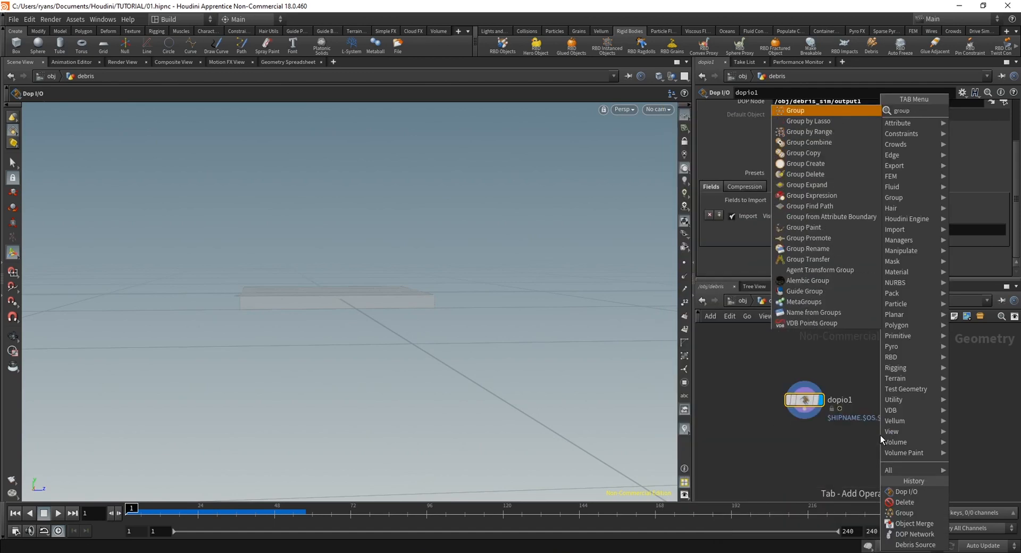
pyautogui.press('Return')
pyautogui.click(879, 435)
pyautogui.moveTo(879, 435); pyautogui.dragTo(805, 409)
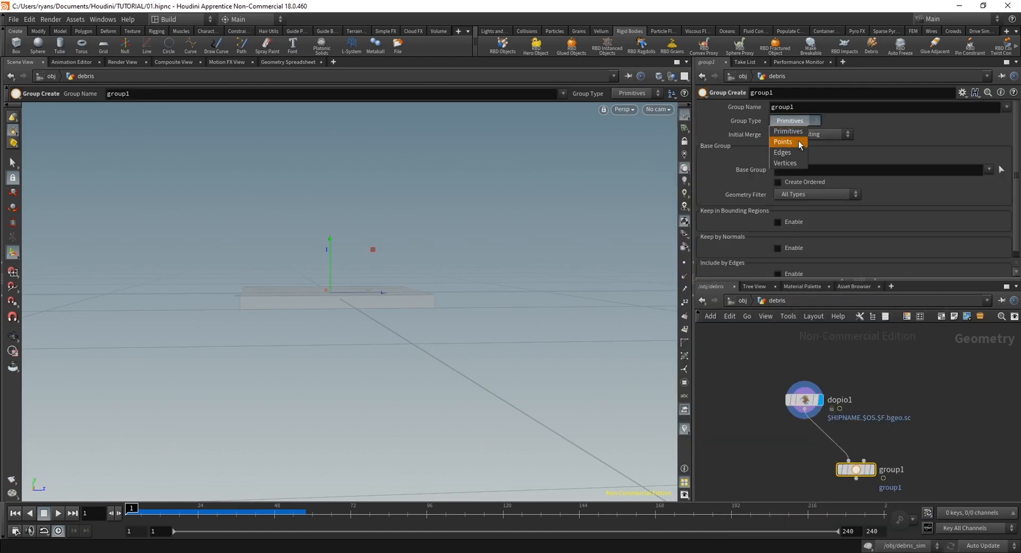
pyautogui.click(798, 143)
# At frame 43, disable group1's base group and enable Keep in Bounding Regions with a bounding box
pyautogui.keyDown('alt'); pyautogui.moveTo(426, 221); pyautogui.dragTo(353, 342); pyautogui.keyUp('alt')
pyautogui.keyDown('alt'); pyautogui.moveTo(353, 342); pyautogui.dragTo(353, 379, button='right'); pyautogui.keyUp('alt')
pyautogui.keyDown('alt'); pyautogui.moveTo(353, 379); pyautogui.dragTo(408, 367, button='middle'); pyautogui.keyUp('alt')
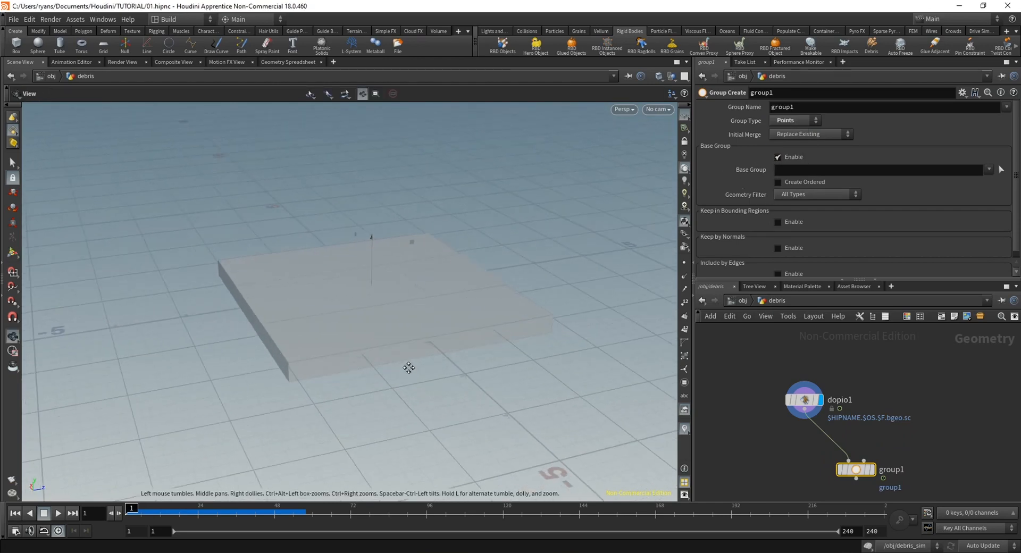
pyautogui.moveTo(134, 514); pyautogui.dragTo(259, 515)
pyautogui.keyDown('alt'); pyautogui.moveTo(376, 234); pyautogui.dragTo(393, 333); pyautogui.keyUp('alt')
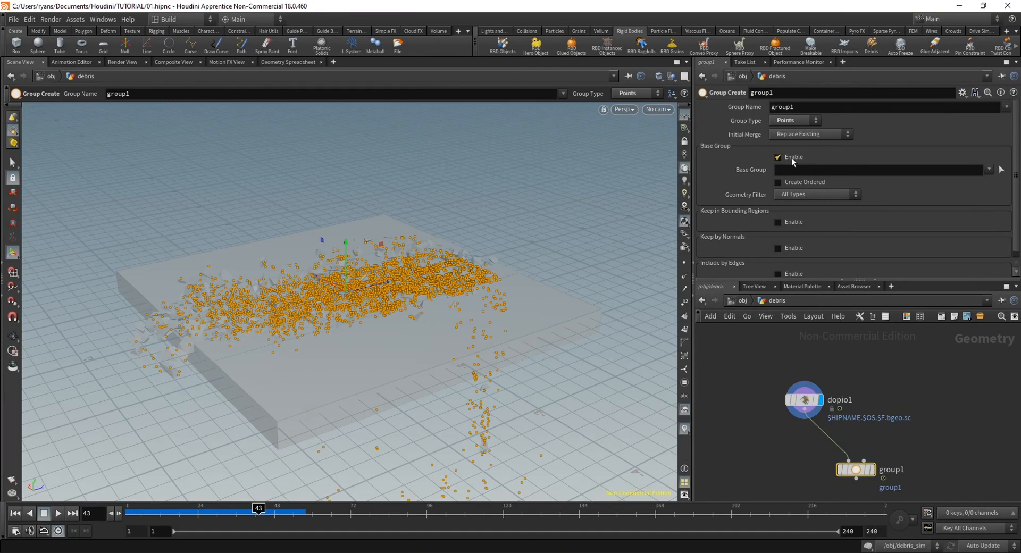
pyautogui.click(778, 157)
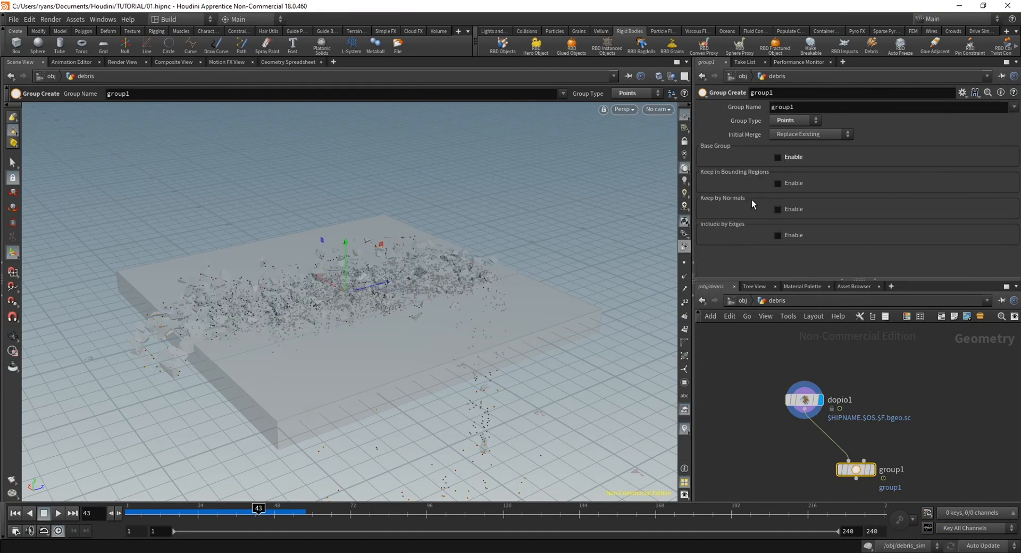
pyautogui.click(779, 184)
pyautogui.moveTo(360, 313)
pyautogui.keyDown('alt'); pyautogui.mouseDown()
pyautogui.moveTo(362, 352)
pyautogui.moveTo(365, 318)
pyautogui.mouseUp(); pyautogui.keyUp('alt')
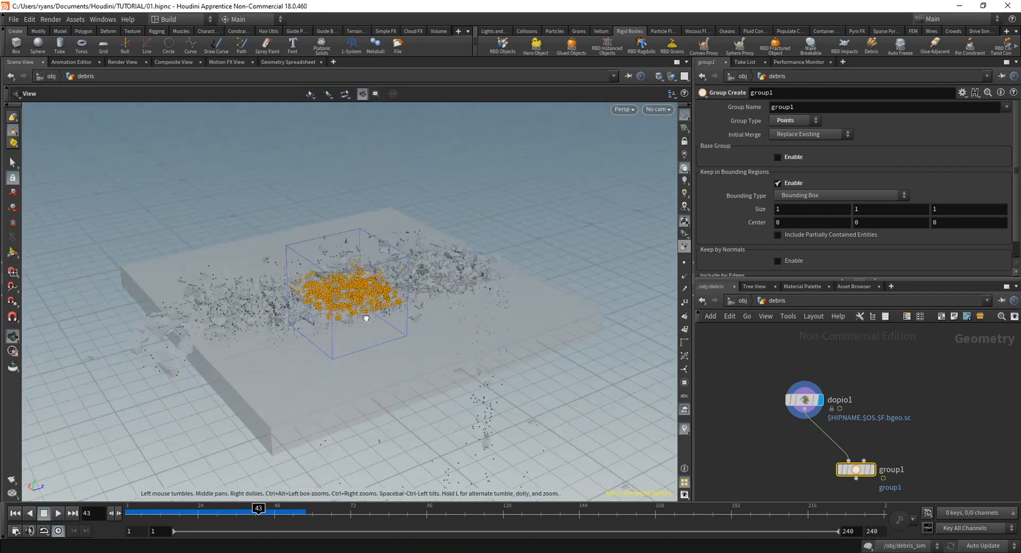
pyautogui.keyDown('alt'); pyautogui.moveTo(366, 318); pyautogui.dragTo(385, 355, button='right'); pyautogui.keyUp('alt')
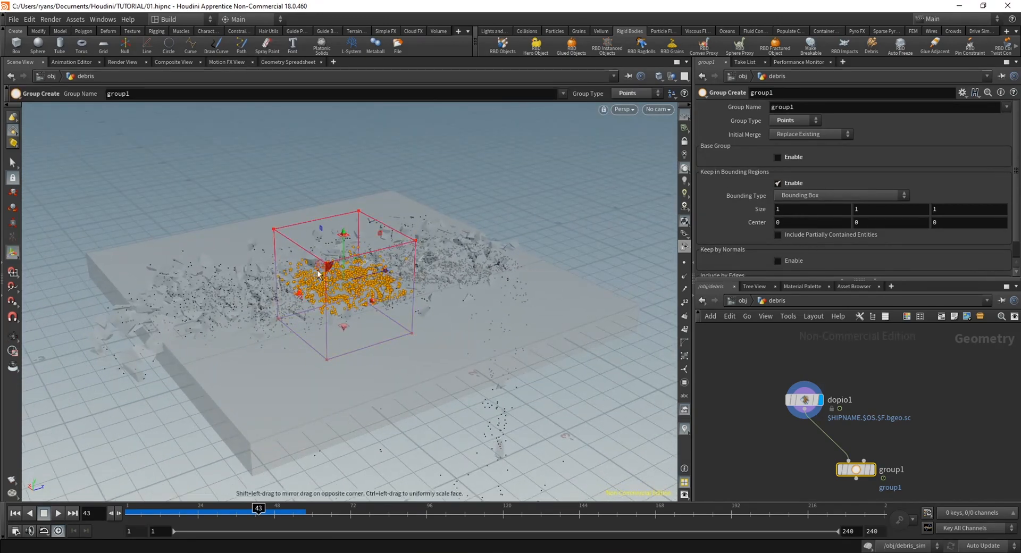
# Set the bounding box size of group1 to 4 in both X and Z
pyautogui.keyDown('alt'); pyautogui.moveTo(317, 270); pyautogui.dragTo(359, 317); pyautogui.keyUp('alt')
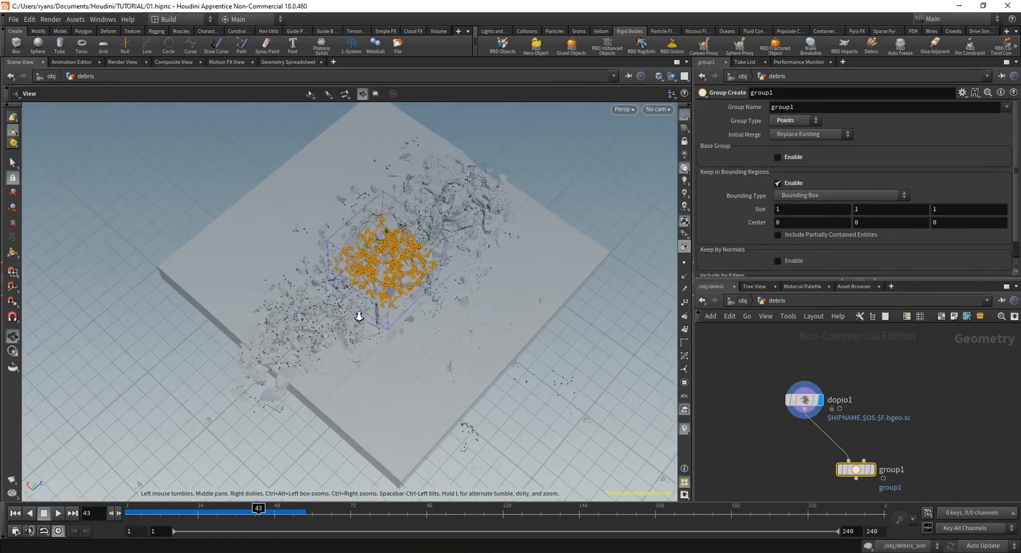
pyautogui.press('BackSpace')
pyautogui.write('4')
pyautogui.press('Return')
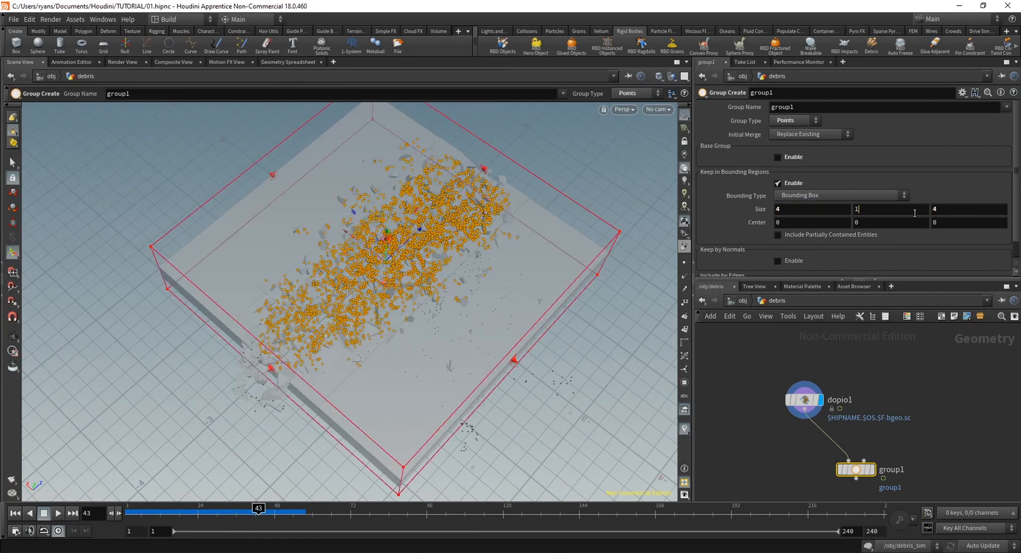
pyautogui.moveTo(585, 434); pyautogui.dragTo(536, 364)
pyautogui.press('Return')
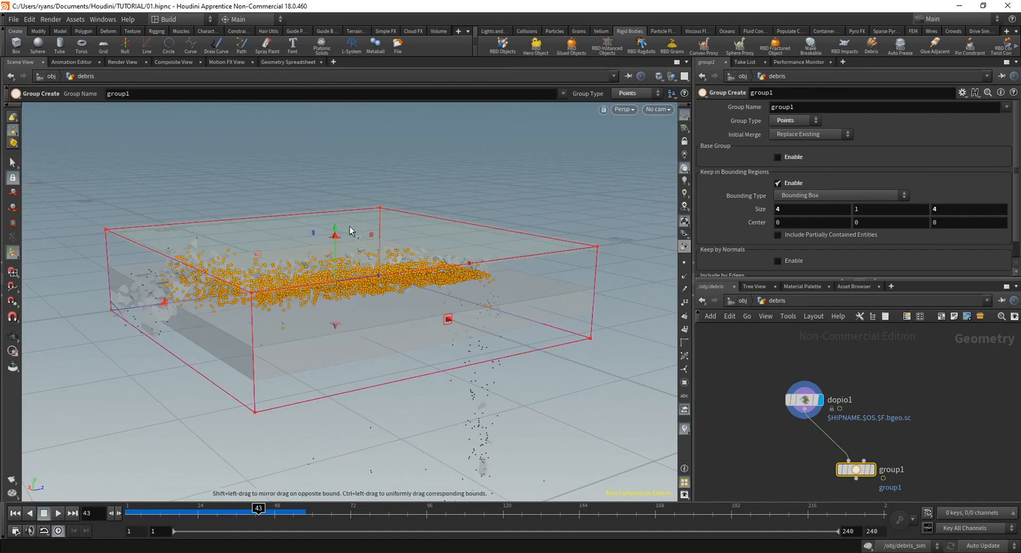
# Extend the bounding box upward above the debris to a height of about 2.47, centred at about 0.71 in Y
pyautogui.moveTo(332, 241); pyautogui.dragTo(349, 106)
pyautogui.press('Escape')
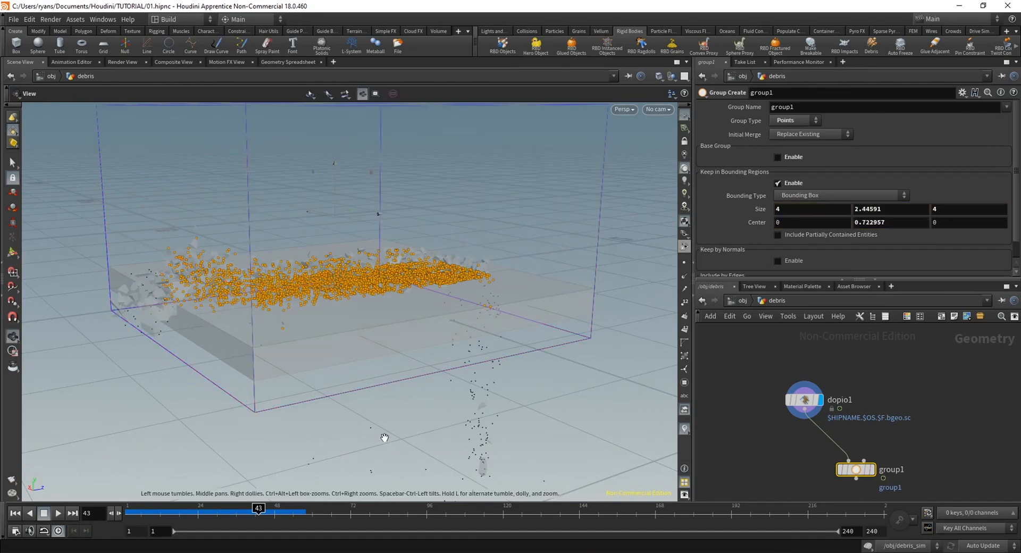
pyautogui.moveTo(382, 433); pyautogui.dragTo(518, 425)
pyautogui.press('Return')
pyautogui.press('Escape')
pyautogui.moveTo(937, 484); pyautogui.dragTo(919, 442, button='middle')
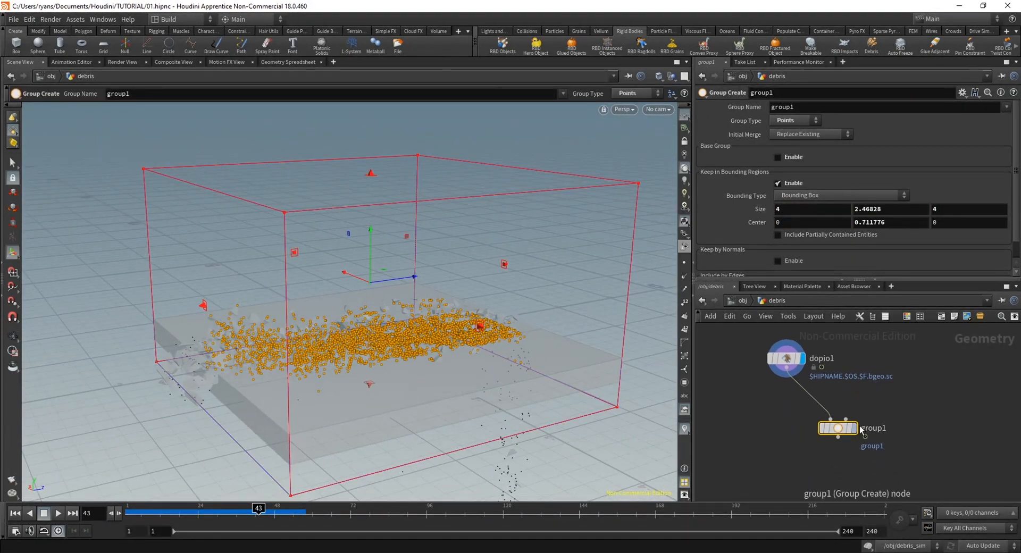
# Display group1 and add a Delete node wired to its output
pyautogui.click(855, 428)
pyautogui.keyDown('alt'); pyautogui.moveTo(464, 441); pyautogui.dragTo(349, 322); pyautogui.keyUp('alt')
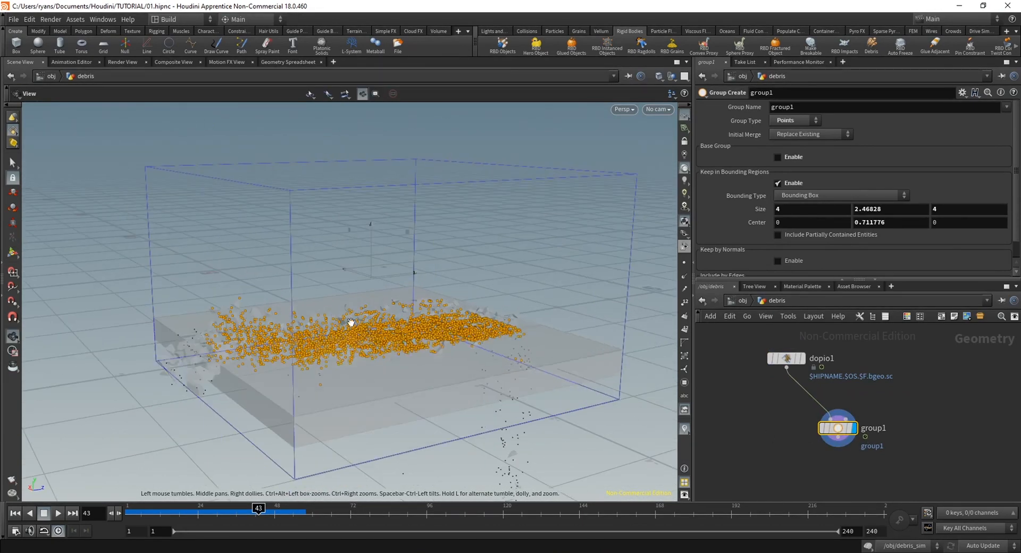
pyautogui.press('Tab')
pyautogui.write('delete')
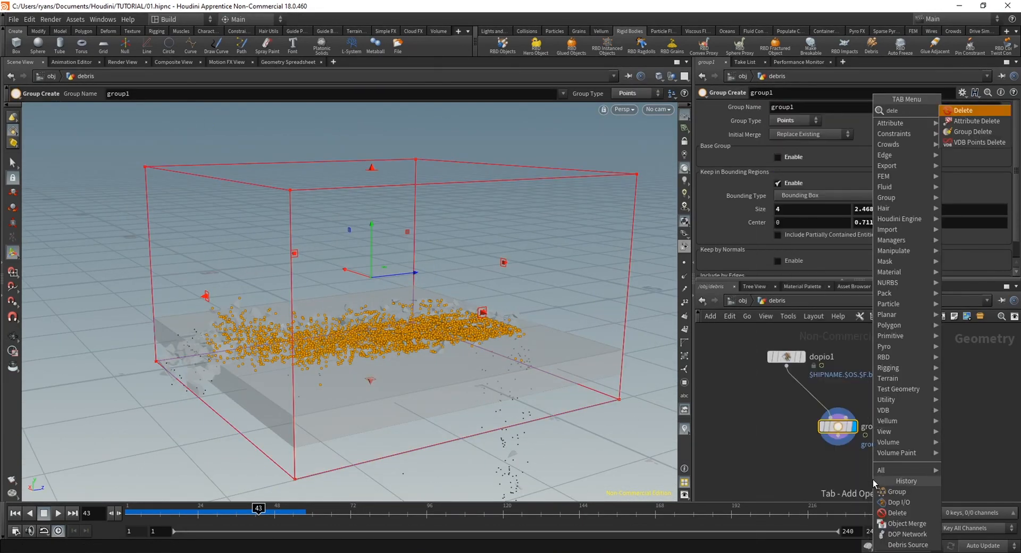
pyautogui.press('Return')
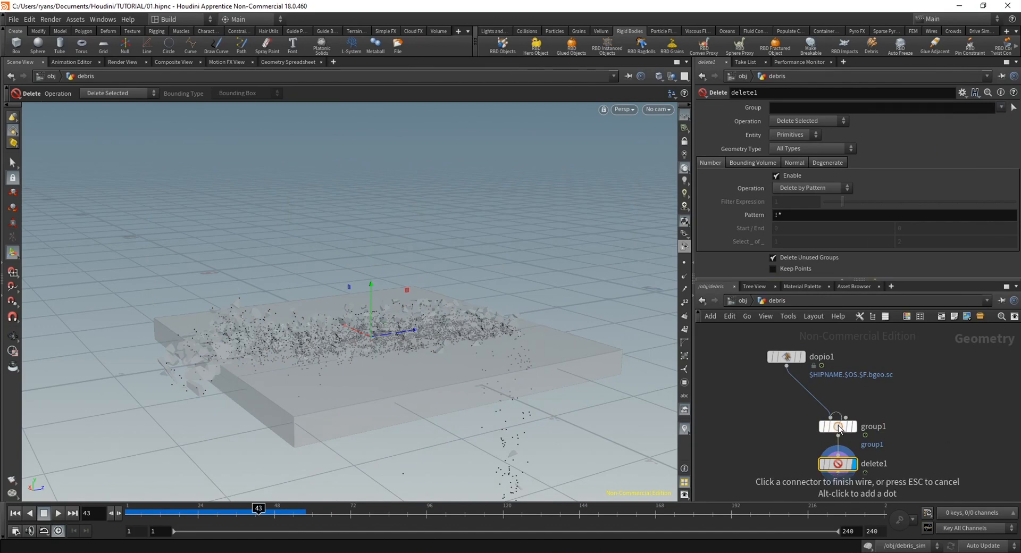
# Set the group name of group1 to DeletePart
pyautogui.click(838, 426)
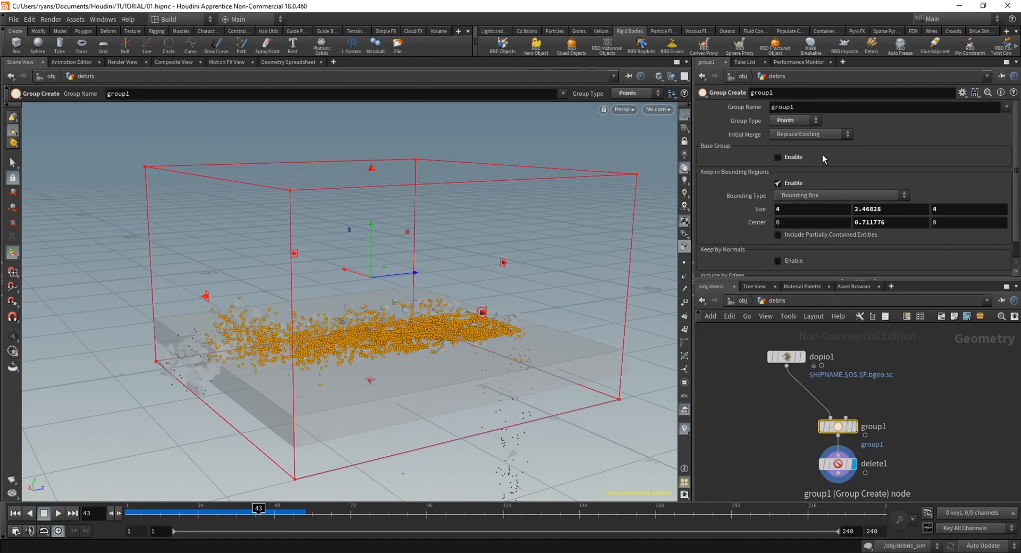
pyautogui.click(827, 113)
pyautogui.write('DeletePart')
pyautogui.press('Return')
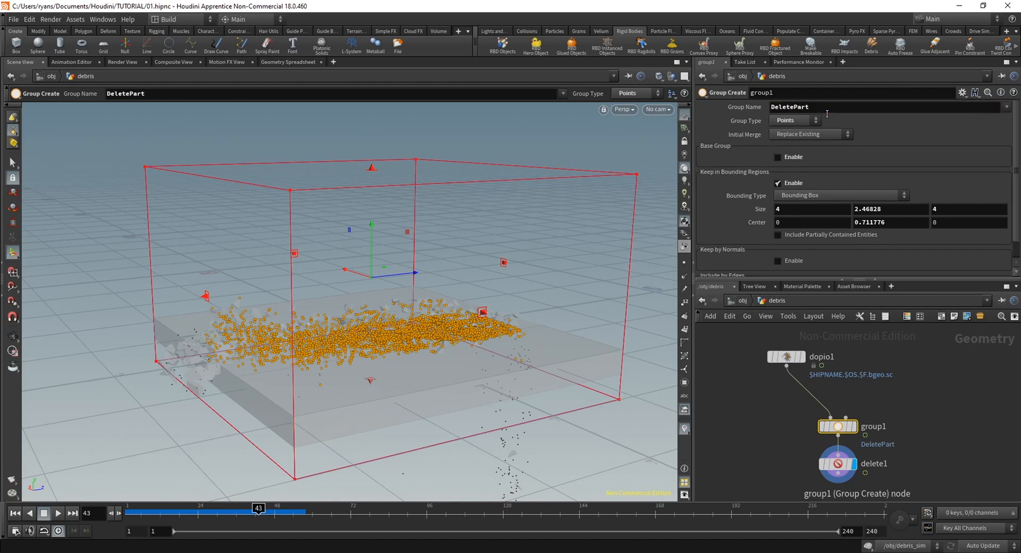
# Configure delete1 to use the DeletePart group with entity Points and operation Delete Non-Selected
pyautogui.click(839, 464)
pyautogui.click(1000, 108)
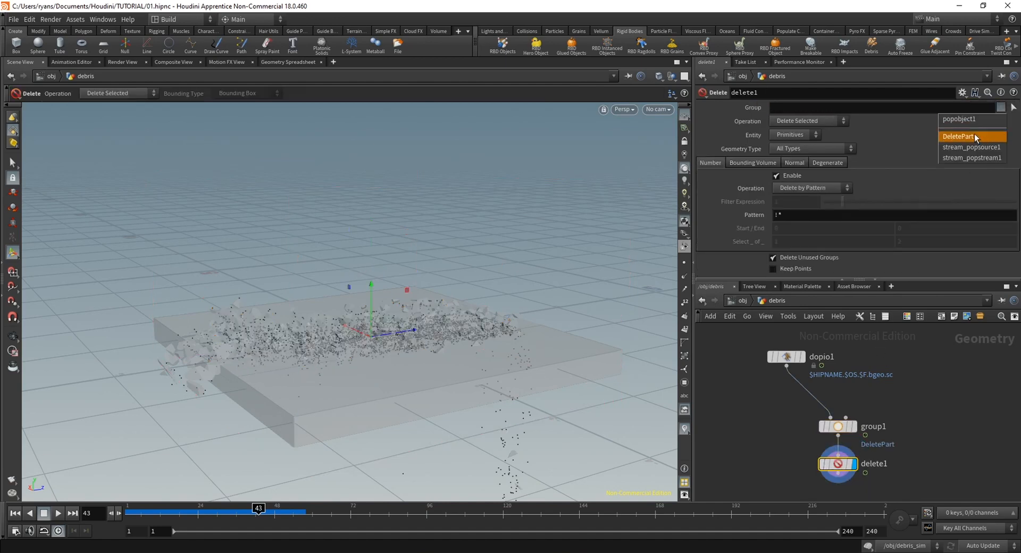
pyautogui.click(974, 133)
pyautogui.click(799, 135)
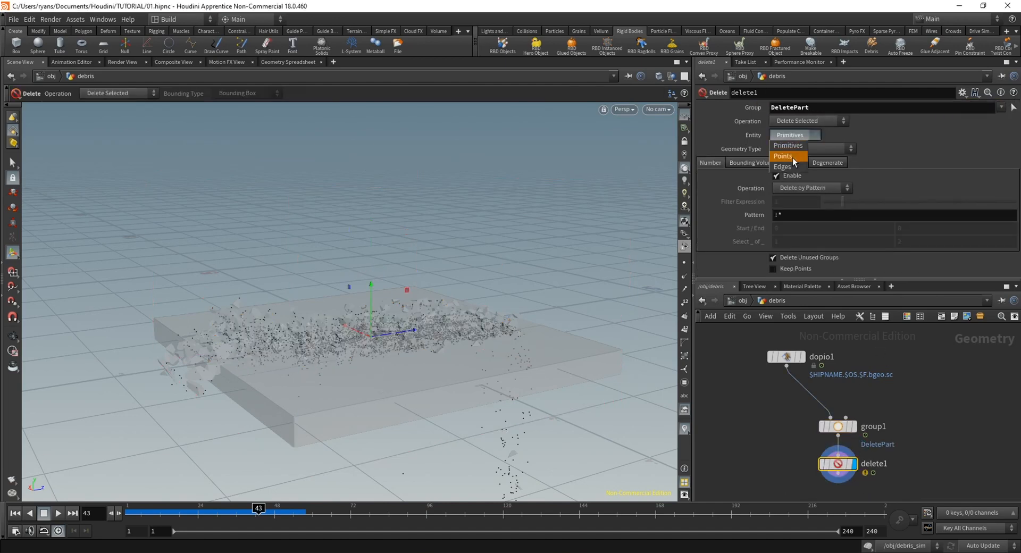
pyautogui.click(792, 157)
pyautogui.moveTo(391, 391); pyautogui.dragTo(420, 319)
pyautogui.click(808, 121)
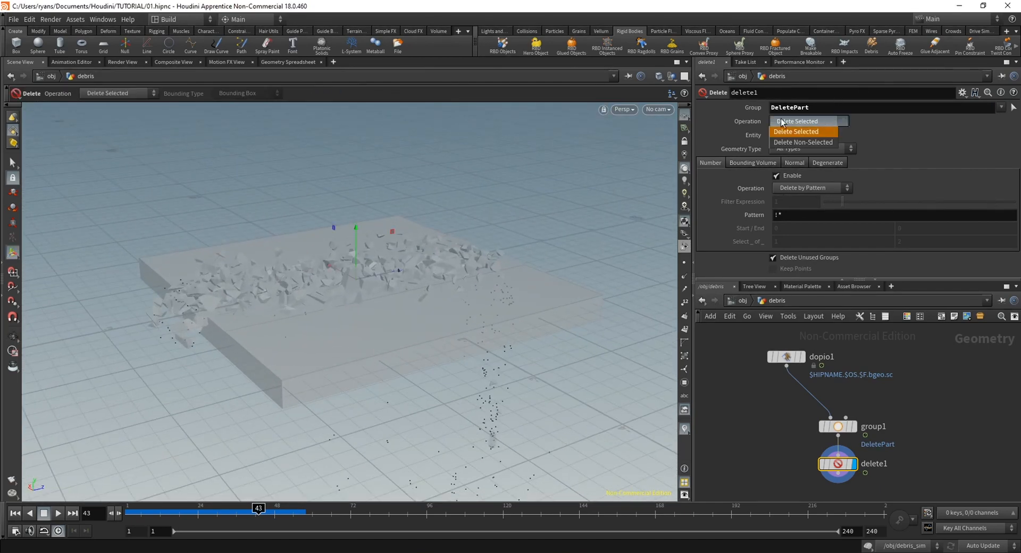
pyautogui.click(793, 145)
# Scrub the debris between the early frames and frame 55, checking from several angles which particles remain around the slab
pyautogui.moveTo(367, 414); pyautogui.dragTo(333, 463)
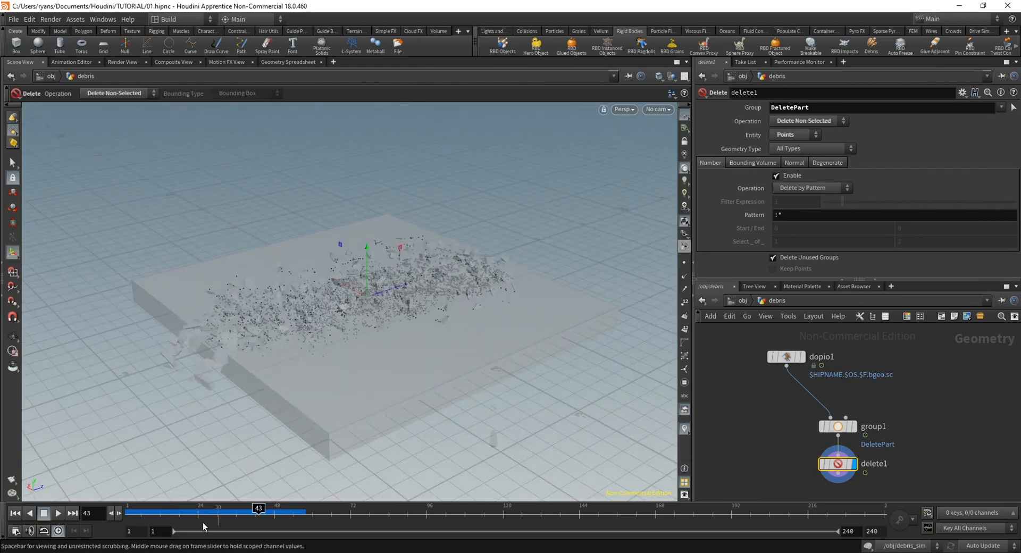
pyautogui.moveTo(206, 520); pyautogui.dragTo(282, 514)
pyautogui.moveTo(271, 436); pyautogui.dragTo(282, 264)
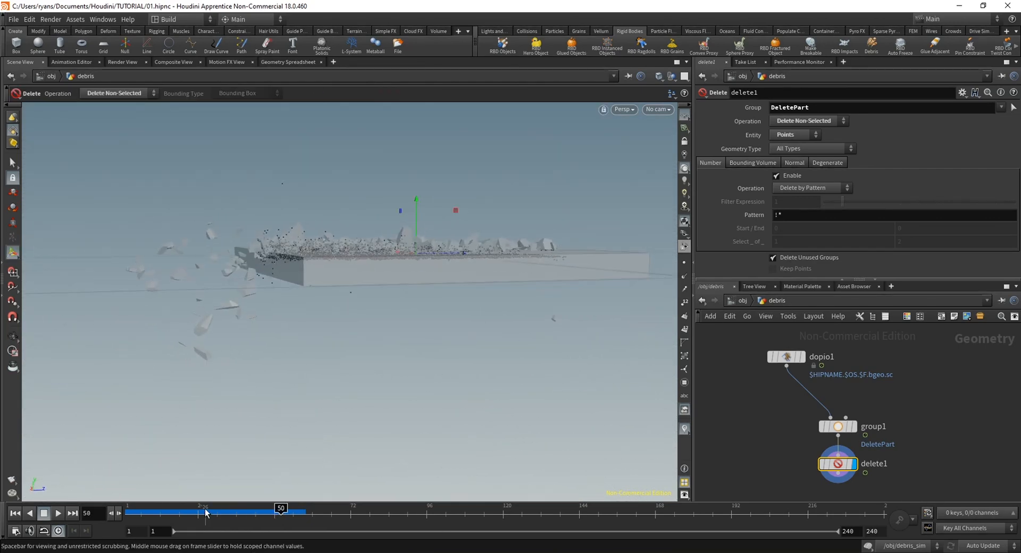
pyautogui.moveTo(145, 516); pyautogui.dragTo(295, 524)
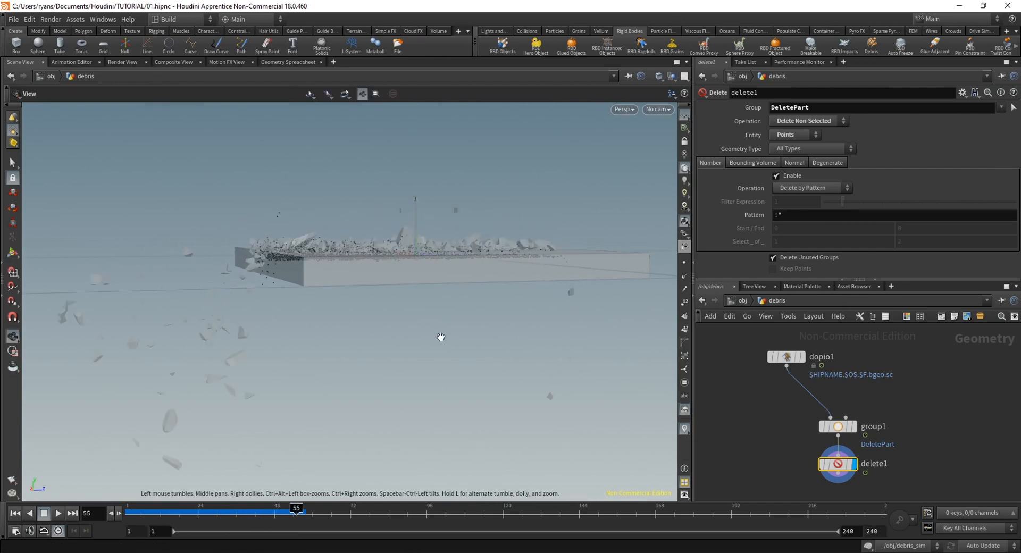
pyautogui.keyDown('alt'); pyautogui.moveTo(440, 337); pyautogui.dragTo(261, 332, button='right'); pyautogui.keyUp('alt')
pyautogui.keyDown('alt'); pyautogui.moveTo(262, 332); pyautogui.dragTo(203, 335, button='middle'); pyautogui.keyUp('alt')
pyautogui.moveTo(136, 515)
pyautogui.mouseDown()
pyautogui.moveTo(208, 517)
pyautogui.moveTo(148, 516)
pyautogui.mouseUp()
pyautogui.keyDown('alt'); pyautogui.moveTo(511, 277); pyautogui.dragTo(553, 314); pyautogui.keyUp('alt')
pyautogui.keyDown('alt'); pyautogui.moveTo(553, 314); pyautogui.dragTo(573, 303, button='right'); pyautogui.keyUp('alt')
pyautogui.keyDown('alt'); pyautogui.moveTo(572, 304); pyautogui.dragTo(577, 336, button='middle'); pyautogui.keyUp('alt')
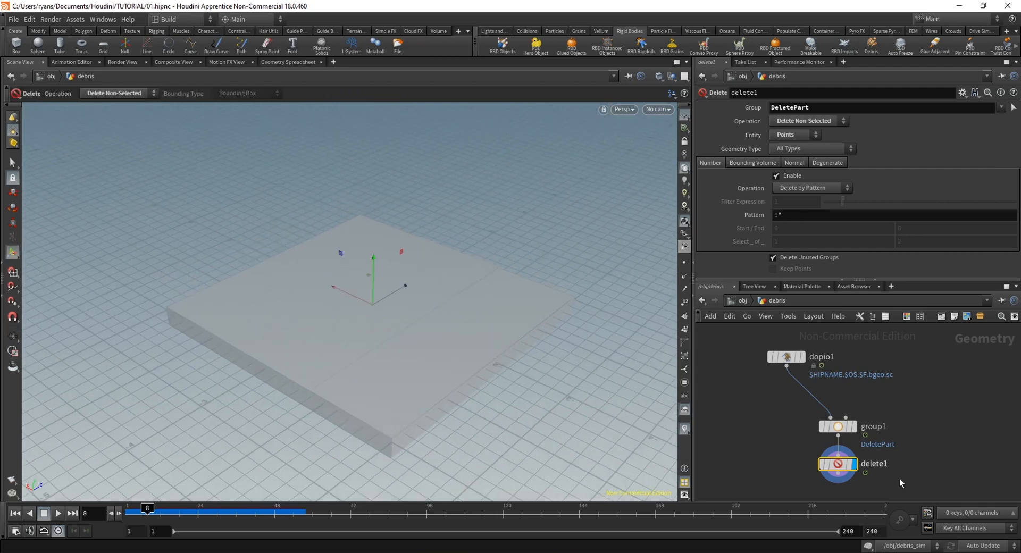
# Add a Null node after delete1 and name it DEBRIS_OUT
pyautogui.moveTo(897, 486); pyautogui.dragTo(858, 495, button='middle')
pyautogui.moveTo(759, 364); pyautogui.dragTo(800, 383)
pyautogui.moveTo(921, 486); pyautogui.dragTo(929, 414, button='middle')
pyautogui.press('Tab')
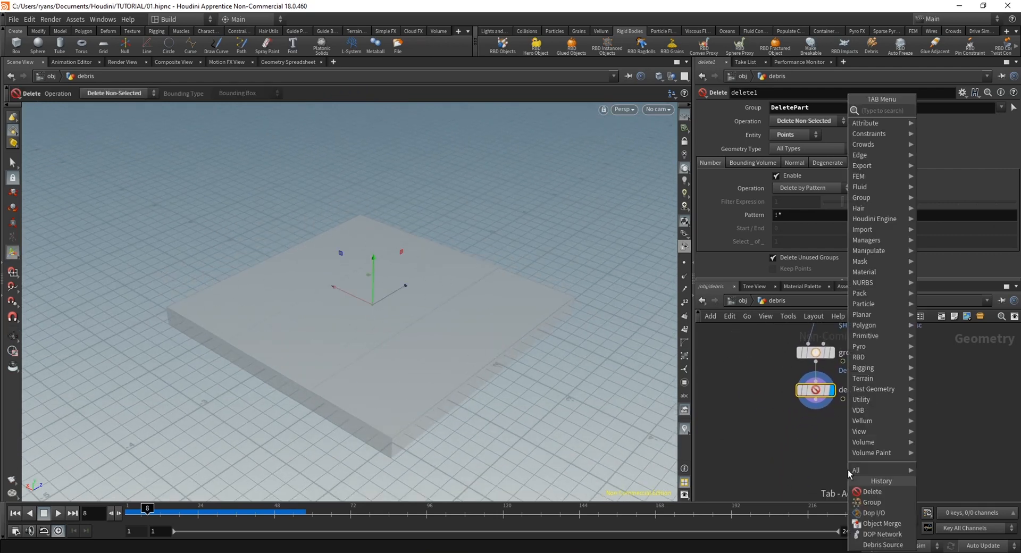
pyautogui.write('nul')
pyautogui.press('Return')
pyautogui.press('Return')
pyautogui.click(851, 432)
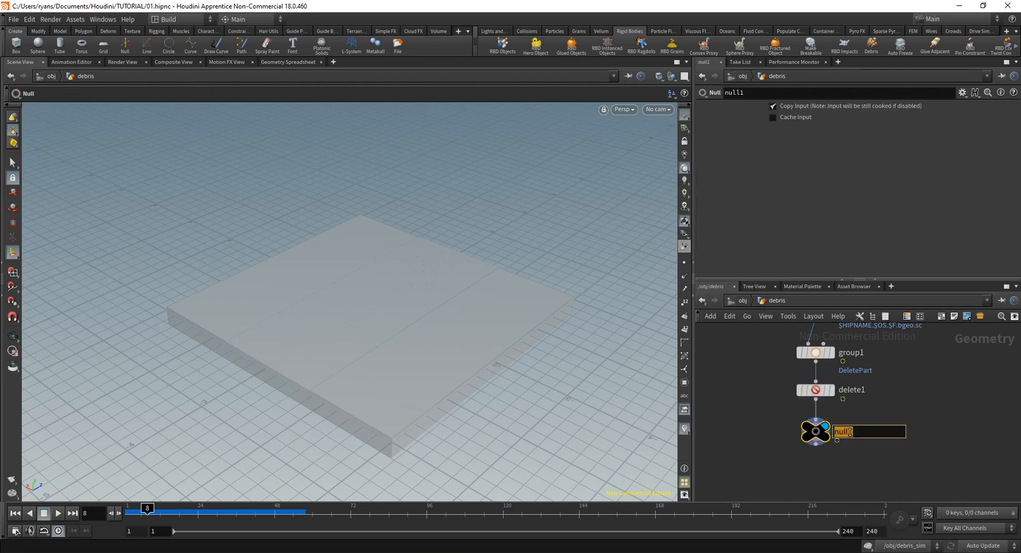
pyautogui.write('DEBRIS_OUT')
pyautogui.press('Return')
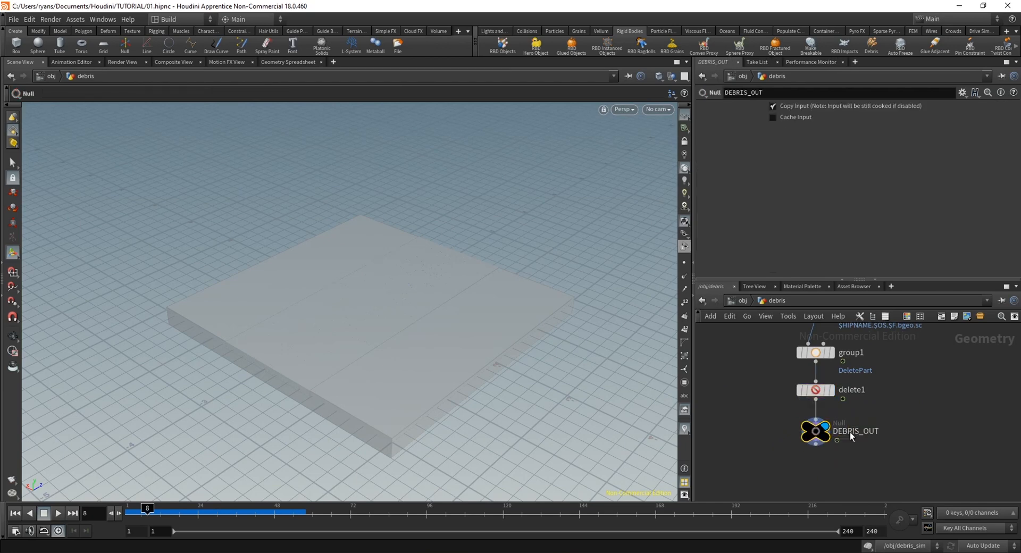
# Examine the first frames of the debris output around the slab, finishing at frame 1
pyautogui.scroll(-2, 868, 475)
pyautogui.moveTo(852, 468); pyautogui.dragTo(795, 469, button='middle')
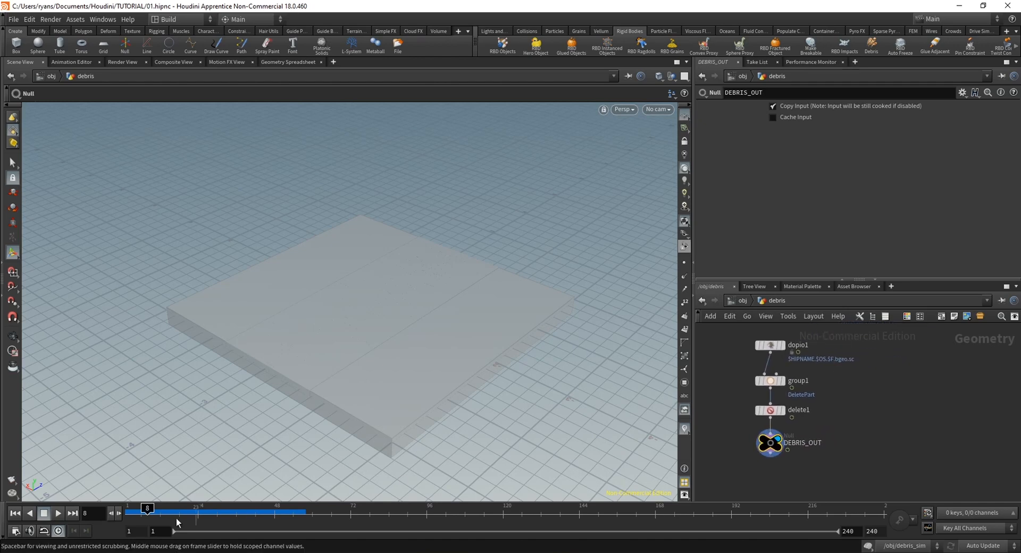
pyautogui.moveTo(163, 512); pyautogui.dragTo(132, 512)
pyautogui.moveTo(824, 478)
pyautogui.mouseDown(button='middle')
pyautogui.moveTo(807, 456)
pyautogui.moveTo(821, 475)
pyautogui.mouseUp(button='middle')
pyautogui.keyDown('alt'); pyautogui.moveTo(338, 386); pyautogui.dragTo(291, 356); pyautogui.keyUp('alt')
pyautogui.keyDown('alt'); pyautogui.moveTo(291, 355); pyautogui.dragTo(356, 351, button='right'); pyautogui.keyUp('alt')
pyautogui.keyDown('alt'); pyautogui.moveTo(292, 415); pyautogui.dragTo(285, 412); pyautogui.keyUp('alt')
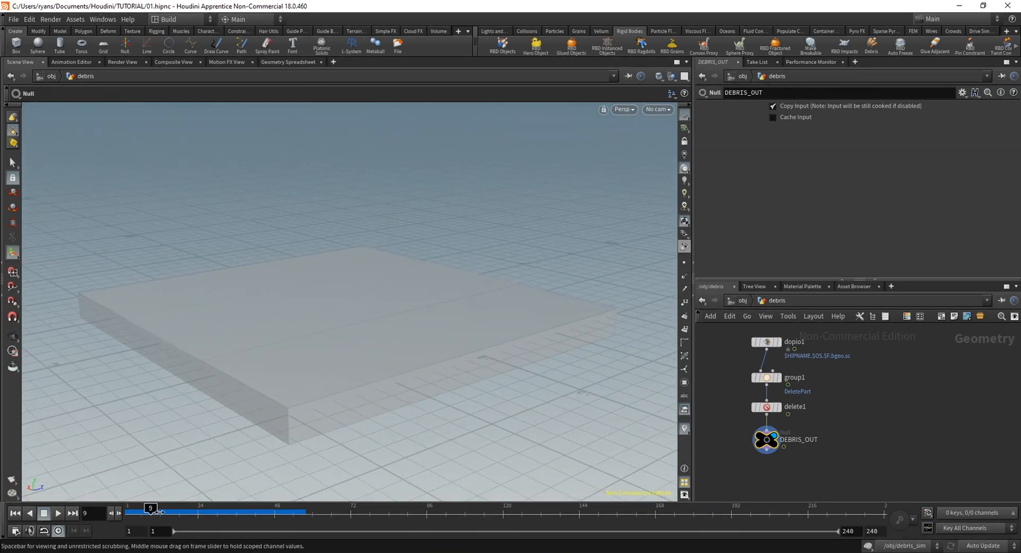
pyautogui.moveTo(159, 512)
pyautogui.mouseDown()
pyautogui.moveTo(199, 513)
pyautogui.moveTo(130, 513)
pyautogui.moveTo(220, 516)
pyautogui.moveTo(156, 530)
pyautogui.mouseUp()
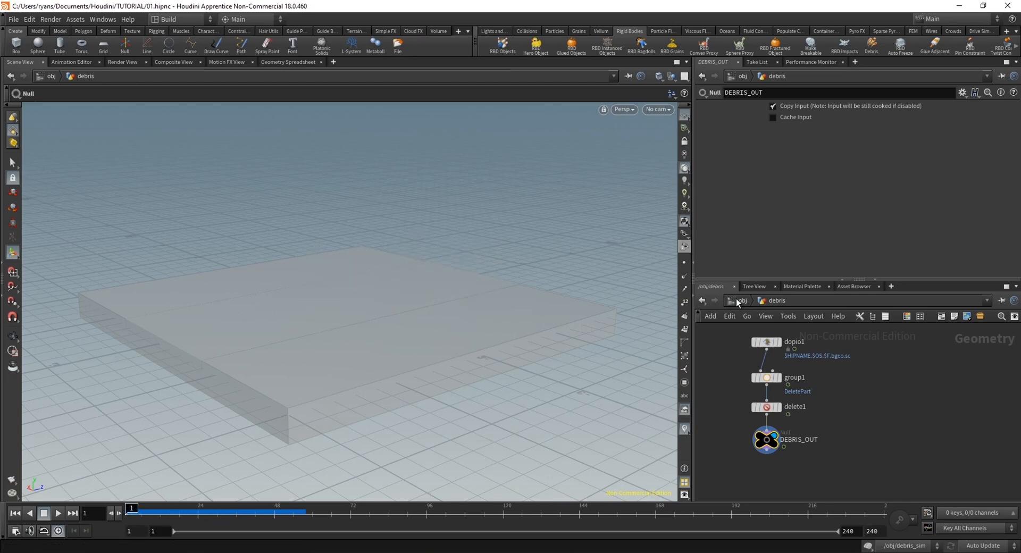
# Add a DOP Network beside DEBRIS_OUT in the debris network and go inside it
pyautogui.scroll(1, 855, 424)
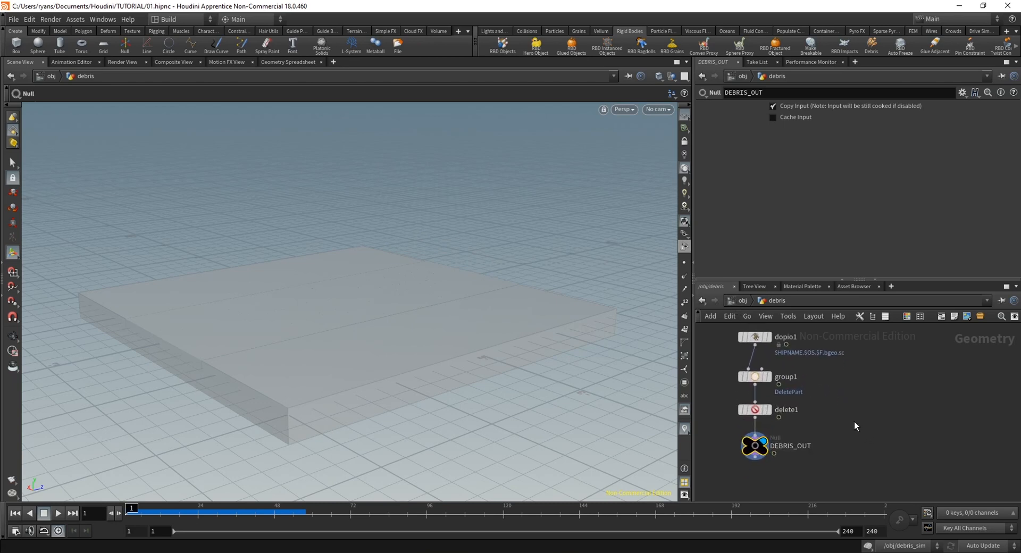
pyautogui.press('Tab')
pyautogui.write('do')
pyautogui.press('Return')
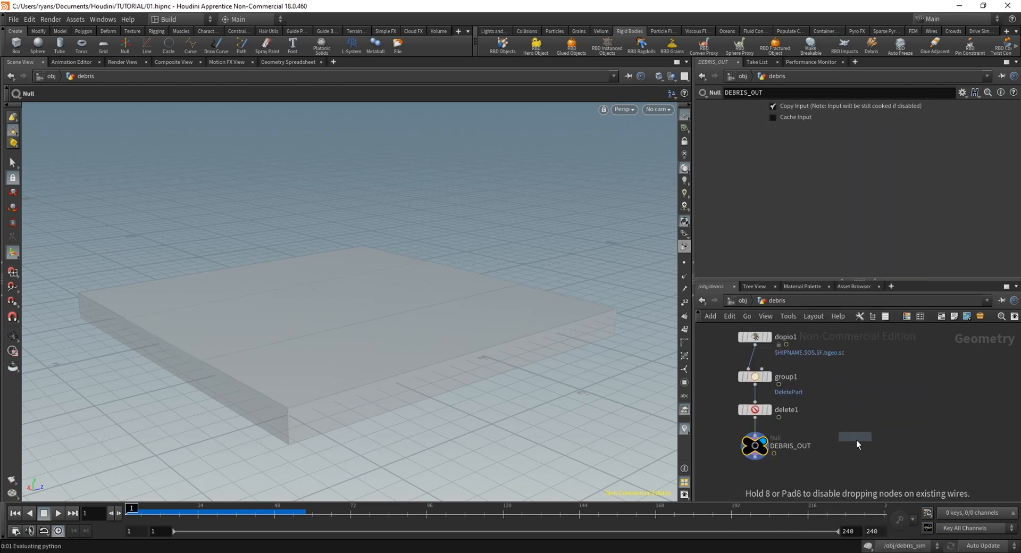
pyautogui.click(863, 451)
pyautogui.doubleClick(867, 441)
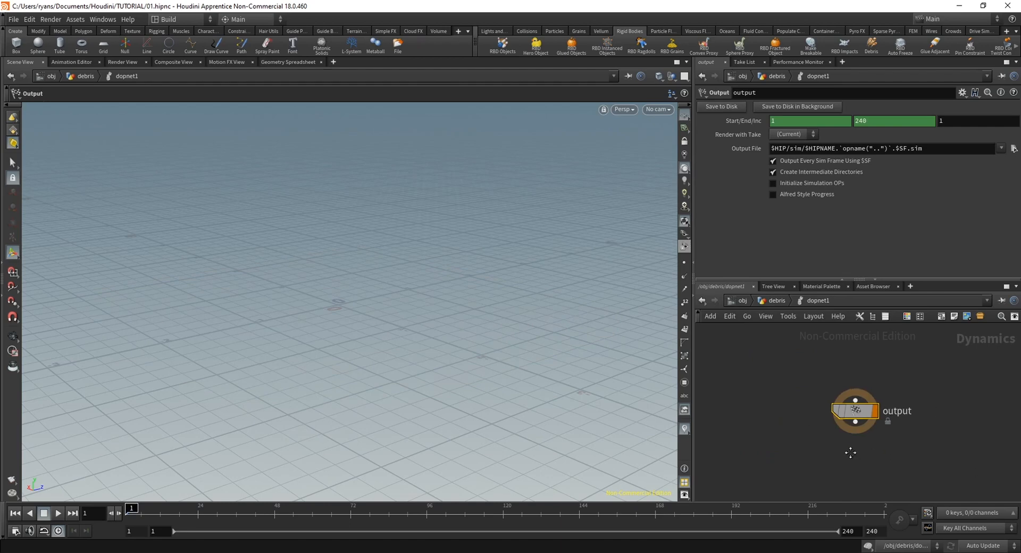
# From the object level, create a Pyro FX smoke simulation from the debris object in dopnet1
pyautogui.click(743, 301)
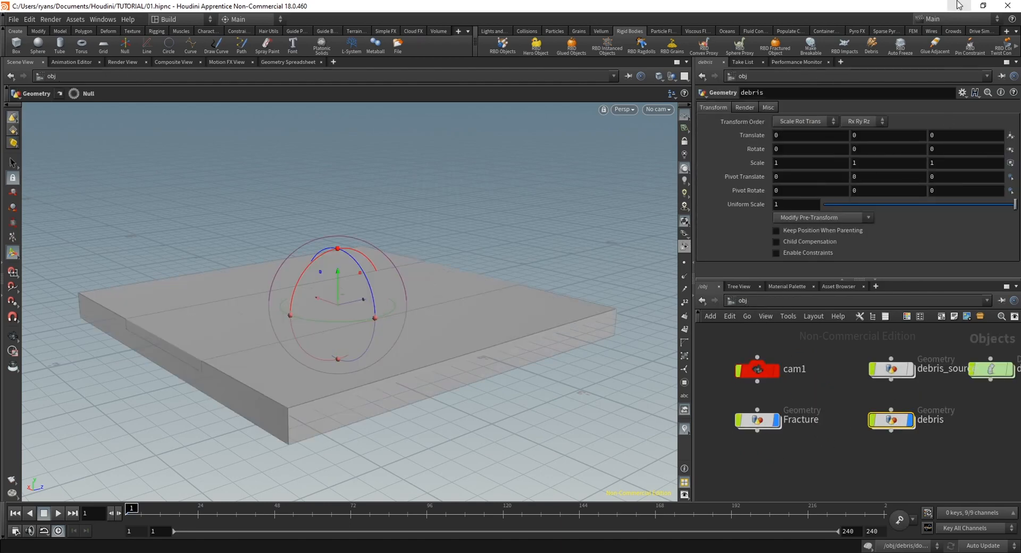
pyautogui.click(851, 32)
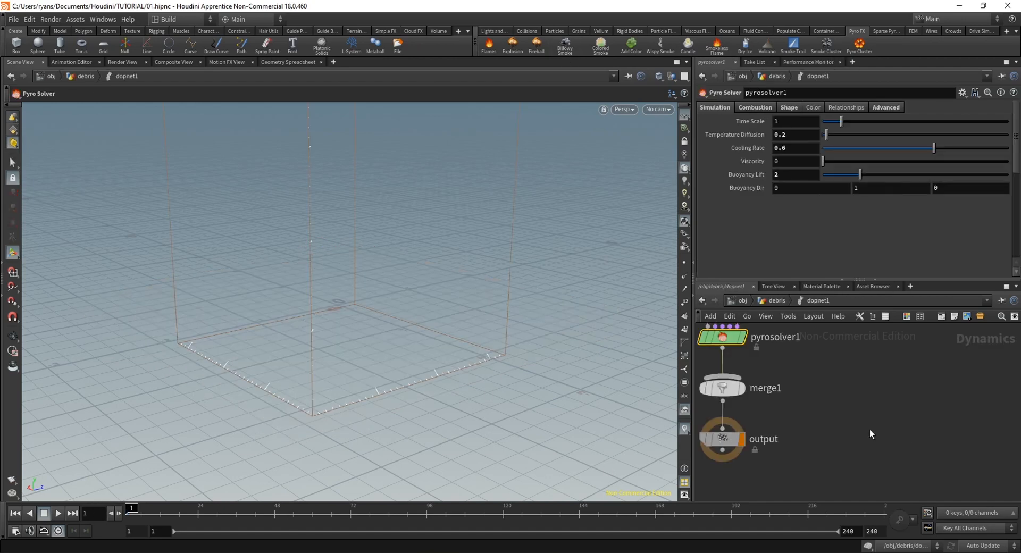
pyautogui.moveTo(798, 379); pyautogui.dragTo(876, 450, button='middle')
pyautogui.scroll(-2, 856, 407)
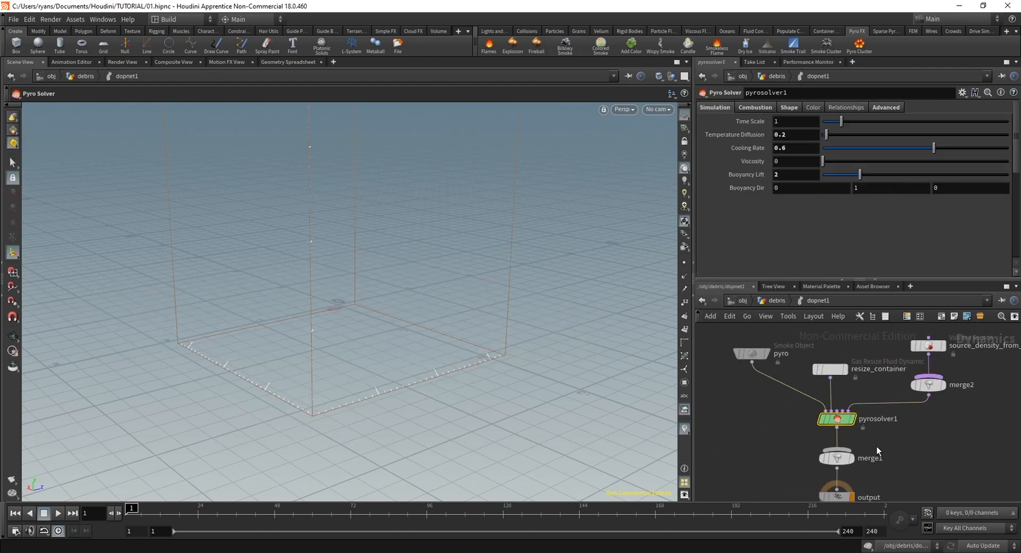
# Play the smoke simulation up to frame 41, stop it and scrub back through the simulated frames
pyautogui.click(56, 514)
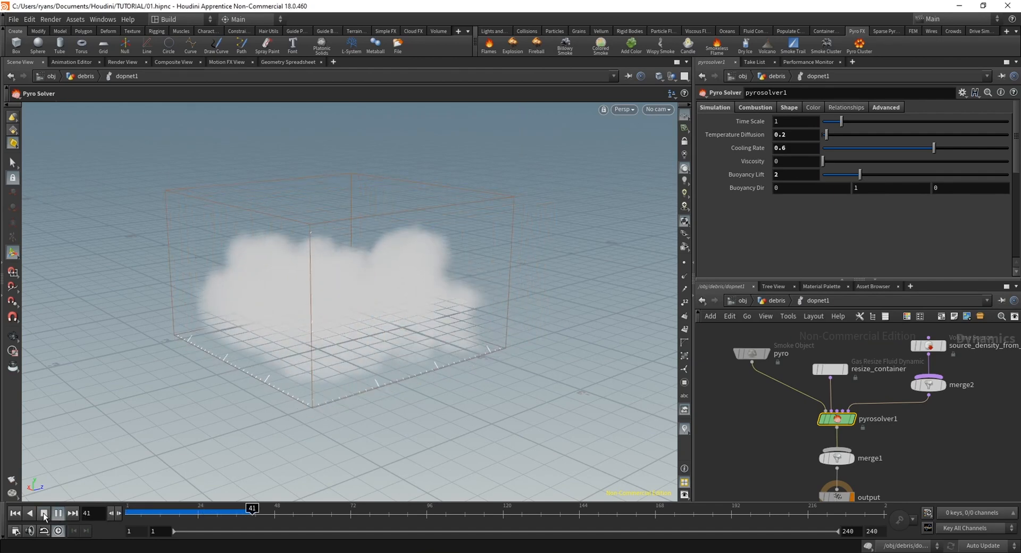
pyautogui.click(43, 513)
pyautogui.moveTo(153, 513); pyautogui.dragTo(255, 511)
# At the object level, examine the smoke together with the fractured slab and debris across the simulated frames from several angles
pyautogui.click(741, 301)
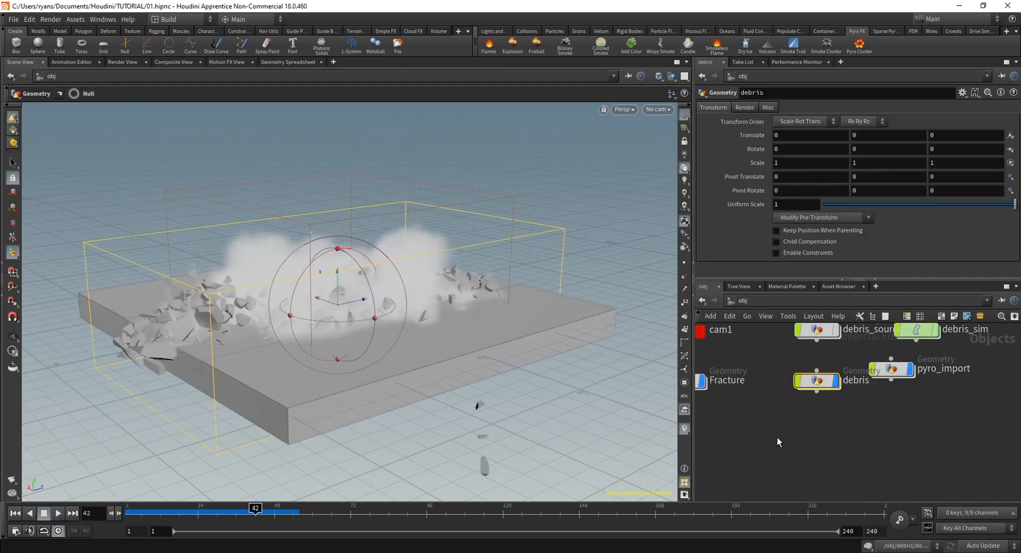
pyautogui.click(123, 510)
pyautogui.moveTo(154, 509); pyautogui.dragTo(210, 509)
pyautogui.scroll(3, 469, 285)
pyautogui.keyDown('alt'); pyautogui.moveTo(372, 297); pyautogui.dragTo(467, 290); pyautogui.keyUp('alt')
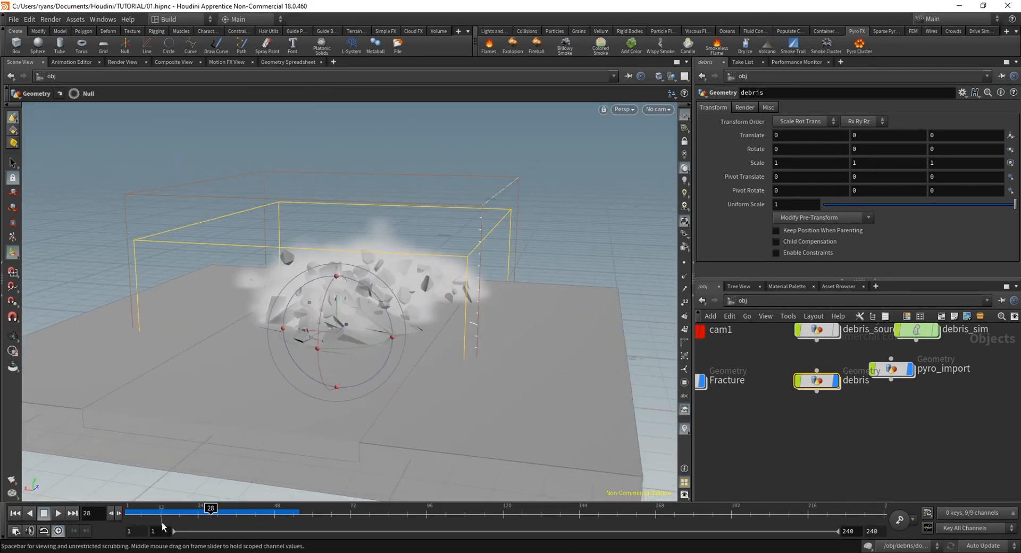
pyautogui.moveTo(128, 513); pyautogui.dragTo(255, 512)
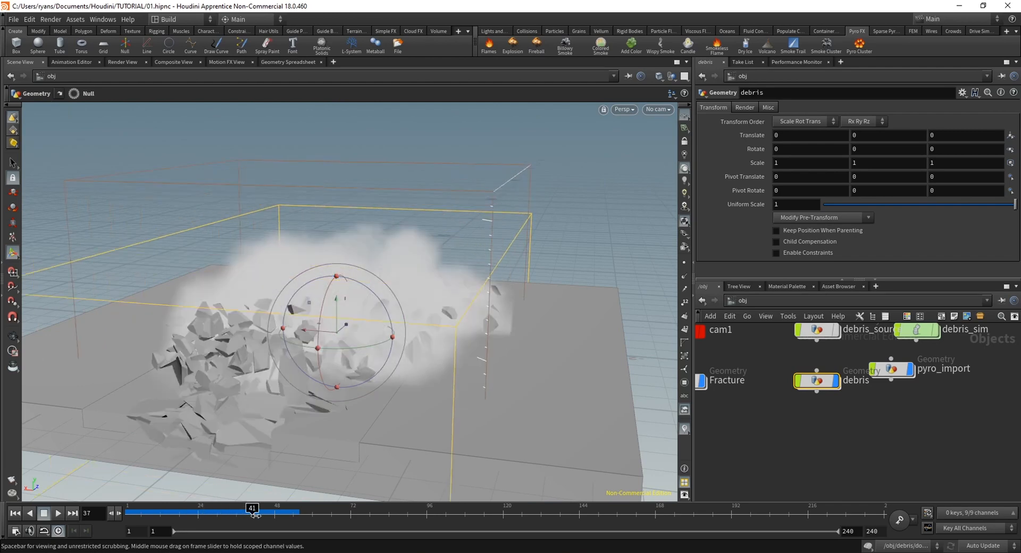
pyautogui.keyDown('alt'); pyautogui.moveTo(268, 390); pyautogui.dragTo(356, 337); pyautogui.keyUp('alt')
pyautogui.moveTo(176, 514); pyautogui.dragTo(275, 519)
pyautogui.keyDown('alt'); pyautogui.moveTo(402, 364); pyautogui.dragTo(406, 469); pyautogui.keyUp('alt')
pyautogui.keyDown('alt'); pyautogui.moveTo(406, 470); pyautogui.dragTo(401, 353, button='middle'); pyautogui.keyUp('alt')
pyautogui.keyDown('alt'); pyautogui.moveTo(400, 353); pyautogui.dragTo(341, 307); pyautogui.keyUp('alt')
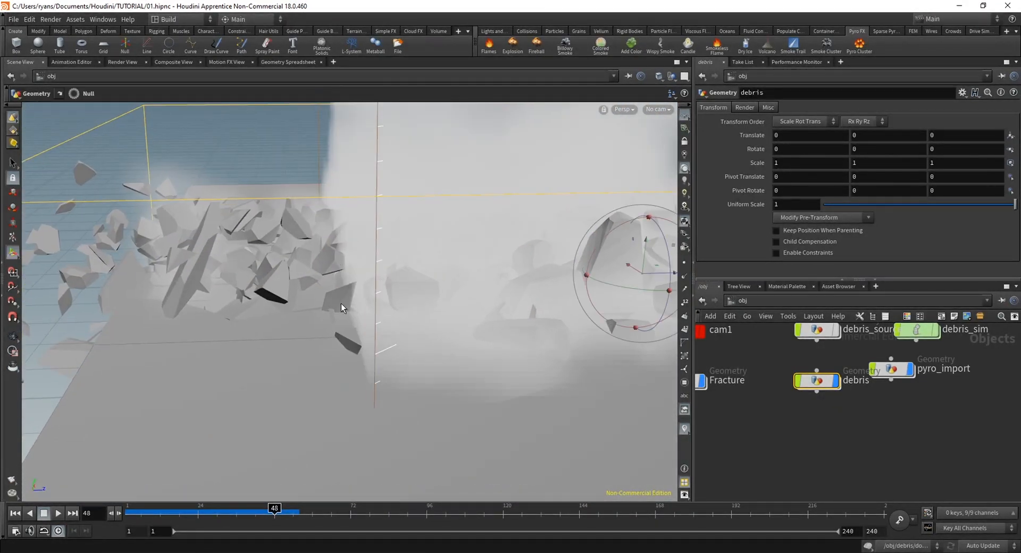
pyautogui.moveTo(189, 515); pyautogui.dragTo(226, 514)
pyautogui.keyDown('alt'); pyautogui.moveTo(298, 367); pyautogui.dragTo(286, 300, button='right'); pyautogui.keyUp('alt')
pyautogui.keyDown('alt'); pyautogui.moveTo(286, 299); pyautogui.dragTo(297, 347); pyautogui.keyUp('alt')
pyautogui.keyDown('alt'); pyautogui.moveTo(296, 346); pyautogui.dragTo(274, 367, button='middle'); pyautogui.keyUp('alt')
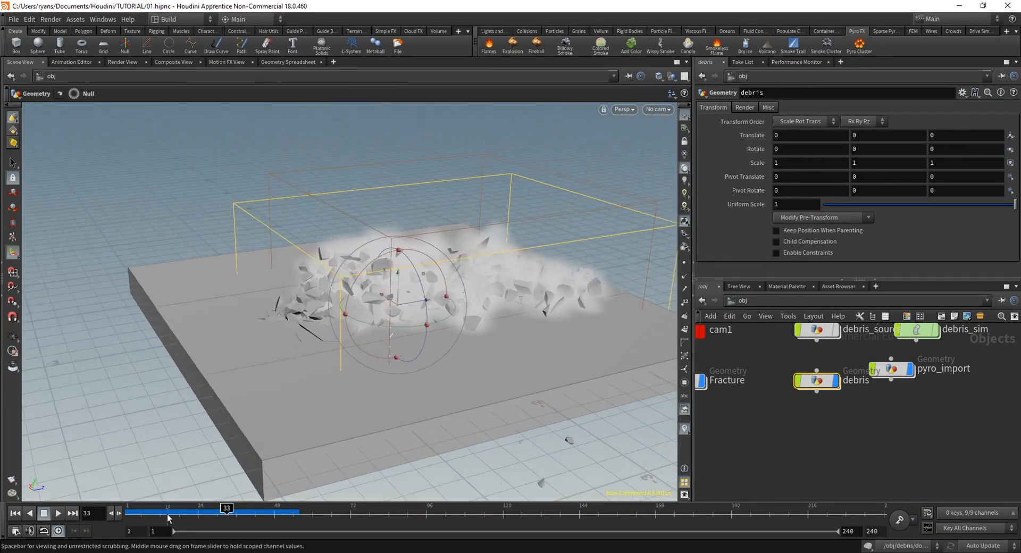
# Return to the first frame and disable Clamp to Maximum on the resize_container node inside the debris object's dopnet1
pyautogui.click(15, 514)
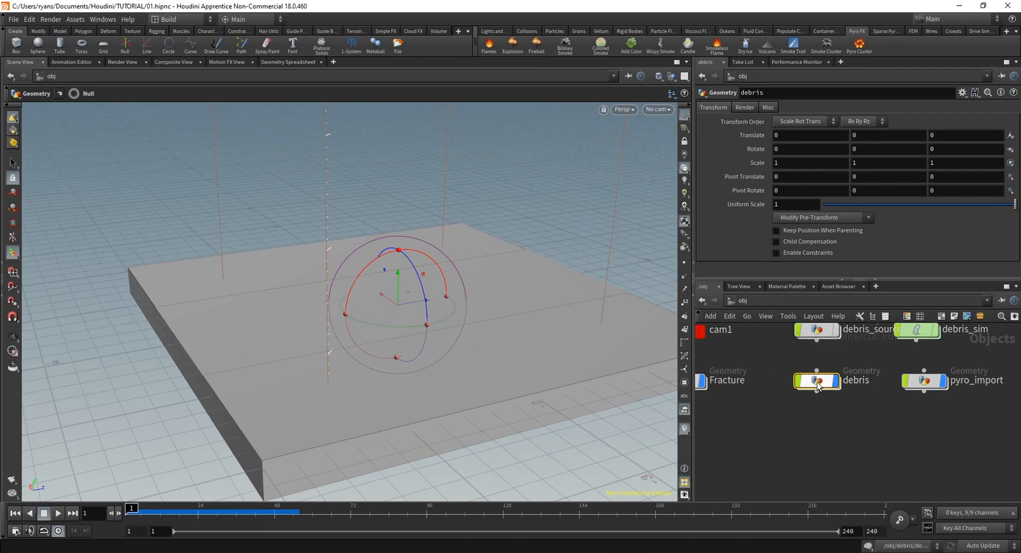
pyautogui.doubleClick(817, 381)
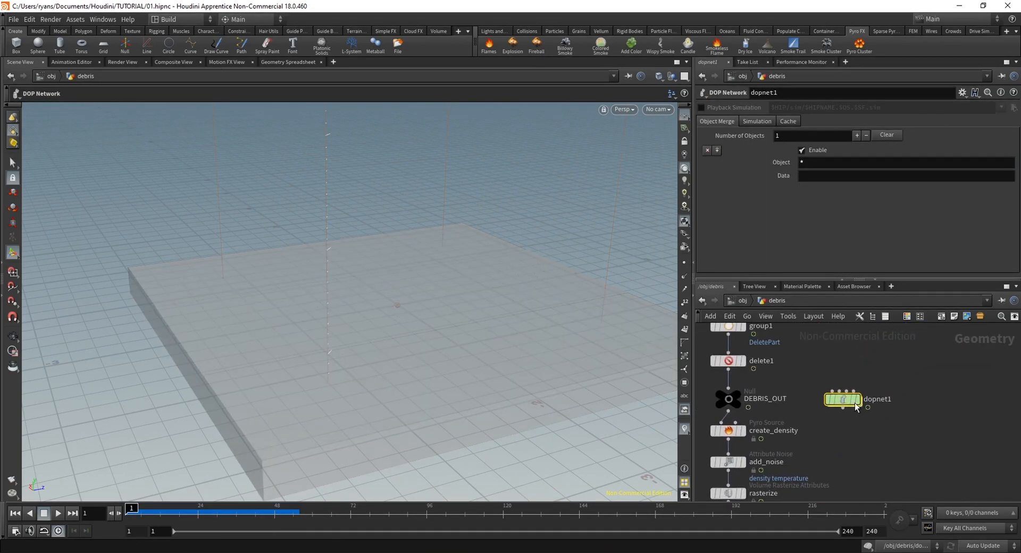
pyautogui.doubleClick(844, 397)
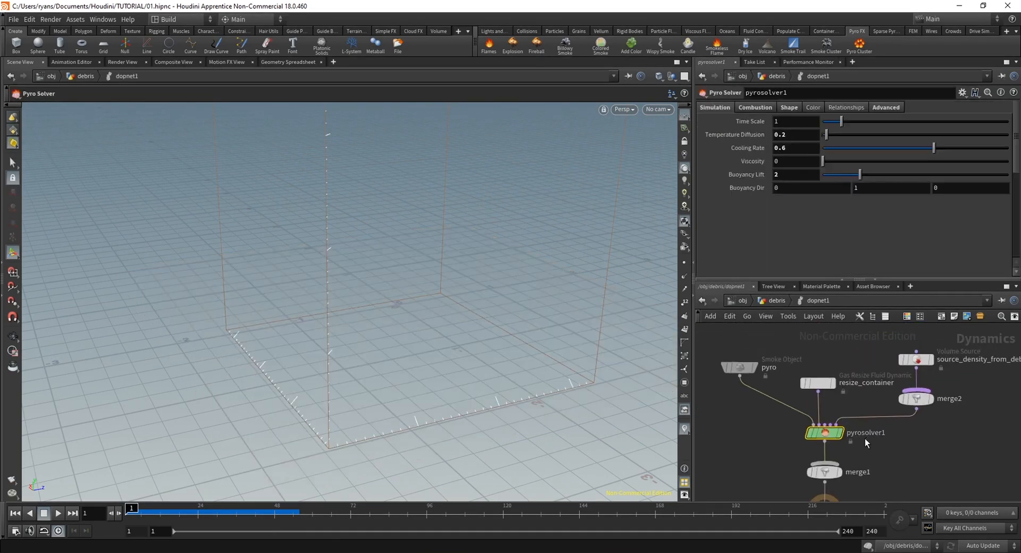
pyautogui.click(803, 381)
pyautogui.click(735, 159)
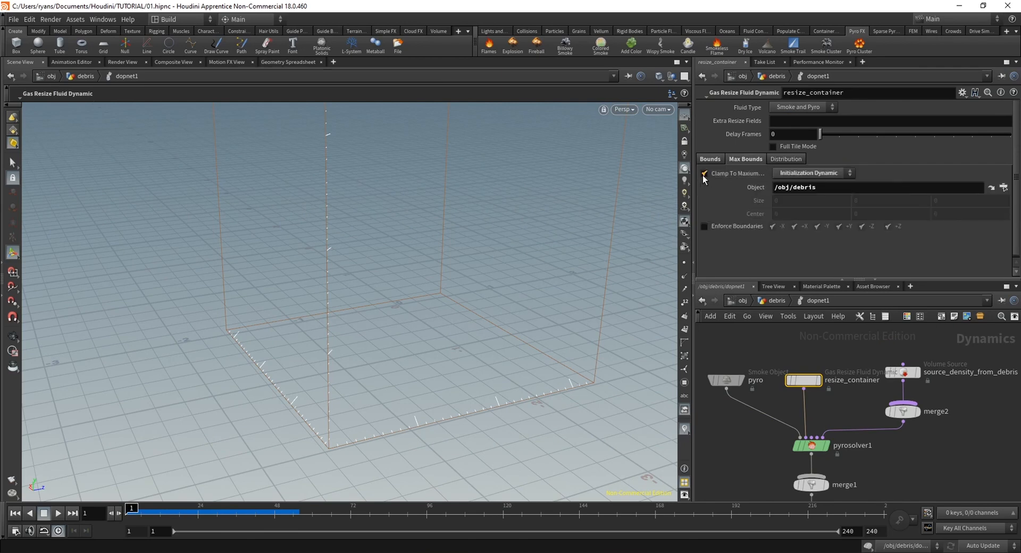
pyautogui.click(704, 174)
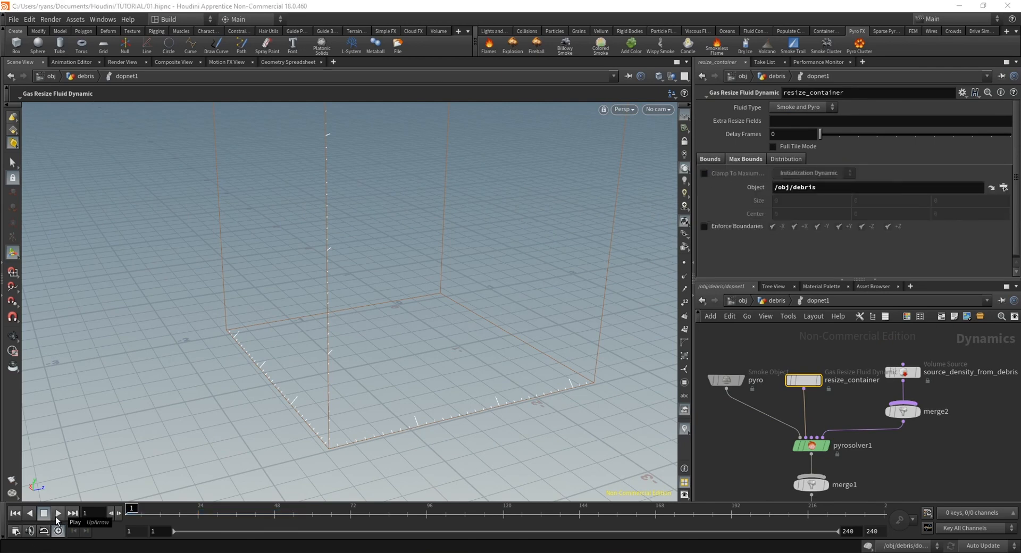
# Play the smoke simulation up to frame 48, stop it and inspect the smoke and its container from several angles
pyautogui.click(56, 516)
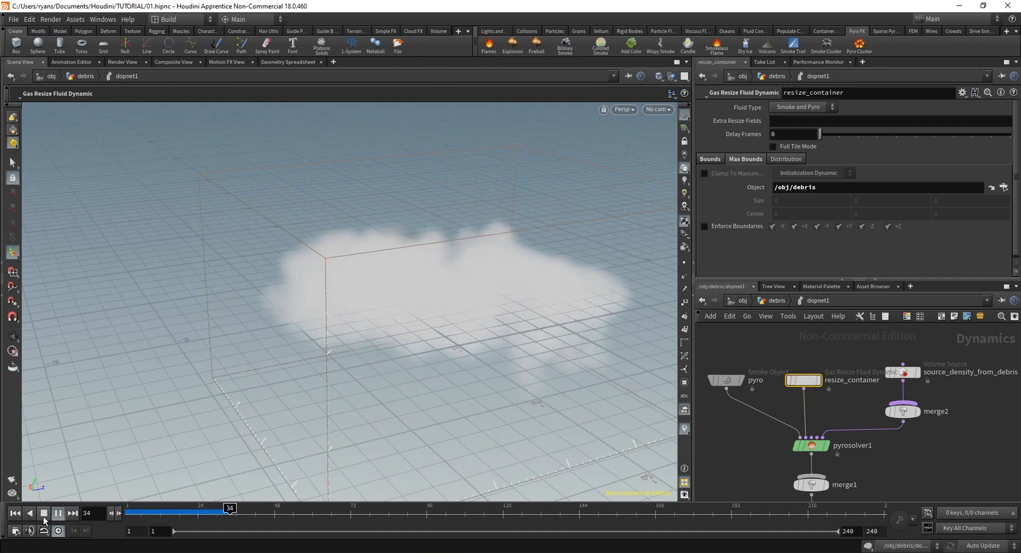
pyautogui.click(43, 516)
pyautogui.scroll(-4, 289, 392)
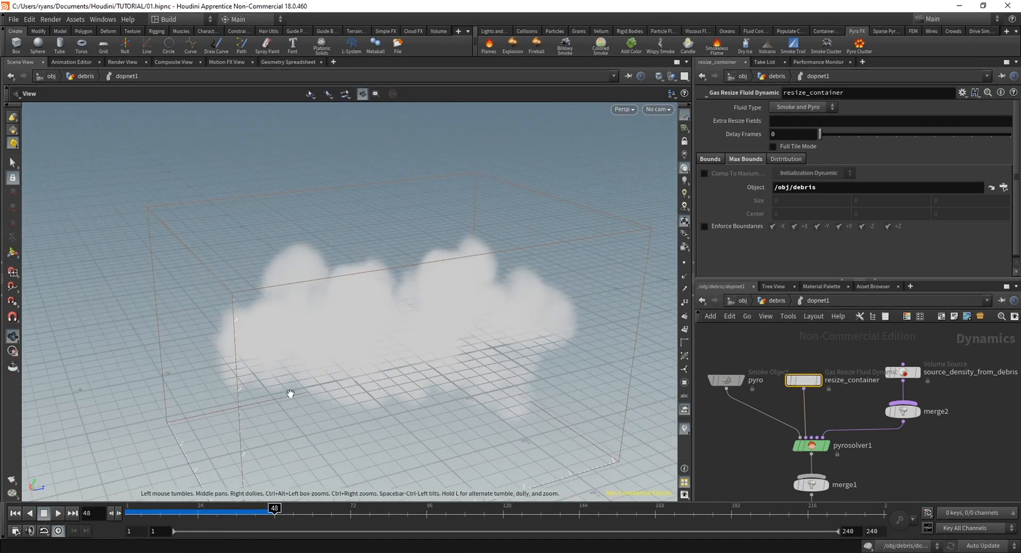
pyautogui.keyDown('alt'); pyautogui.moveTo(289, 392); pyautogui.dragTo(171, 298); pyautogui.keyUp('alt')
pyautogui.scroll(3, 171, 298)
pyautogui.keyDown('alt'); pyautogui.moveTo(171, 298); pyautogui.dragTo(269, 305, button='middle'); pyautogui.keyUp('alt')
pyautogui.scroll(3, 272, 304)
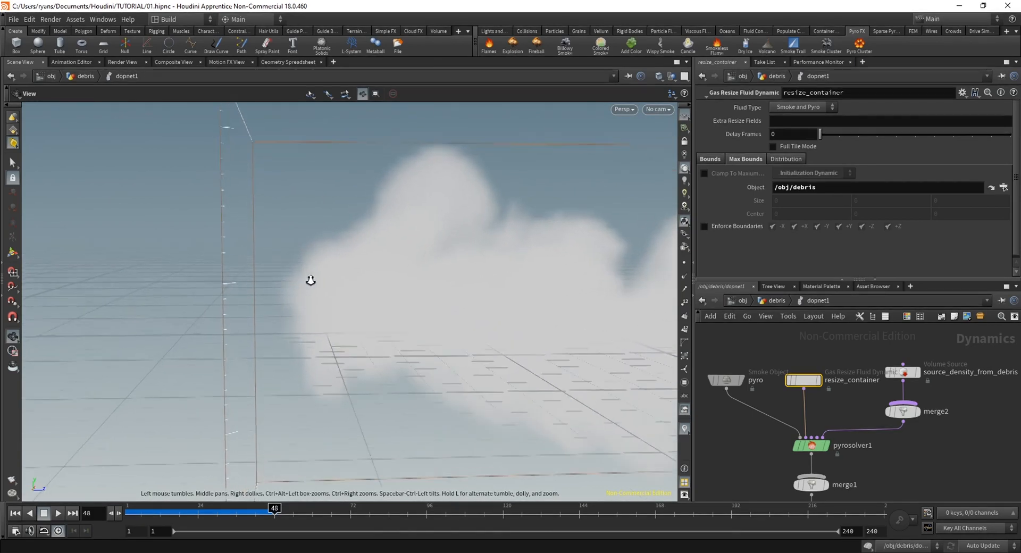
pyautogui.keyDown('alt'); pyautogui.moveTo(310, 280); pyautogui.dragTo(318, 297); pyautogui.keyUp('alt')
pyautogui.scroll(-4, 279, 244)
pyautogui.keyDown('alt'); pyautogui.moveTo(162, 303); pyautogui.dragTo(388, 357); pyautogui.keyUp('alt')
pyautogui.keyDown('alt'); pyautogui.moveTo(388, 357); pyautogui.dragTo(284, 380, button='middle'); pyautogui.keyUp('alt')
# Check the bounds settings of resize_container, scrub the simulated frames to frame 44 and inspect the smoke from other angles
pyautogui.click(715, 160)
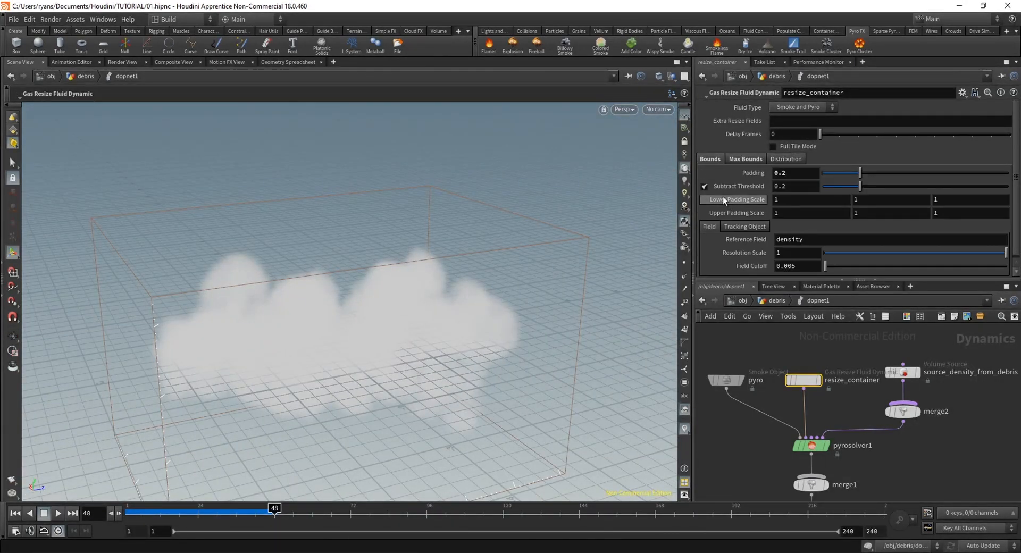
pyautogui.click(744, 160)
pyautogui.press('Escape')
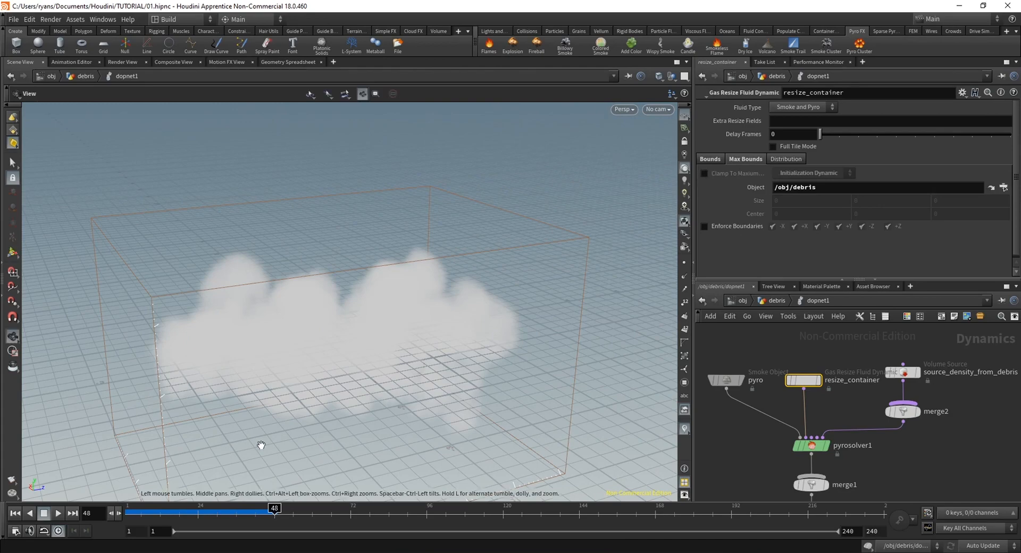
pyautogui.moveTo(262, 444); pyautogui.dragTo(333, 321)
pyautogui.moveTo(333, 321); pyautogui.dragTo(370, 340, button='right')
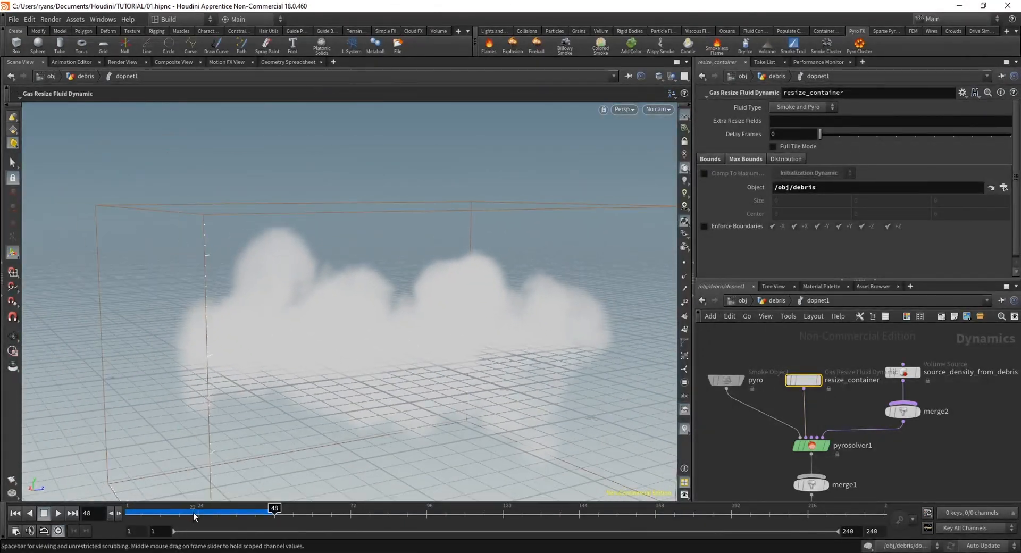
pyautogui.moveTo(194, 515); pyautogui.dragTo(262, 524)
pyautogui.keyDown('alt'); pyautogui.moveTo(380, 376); pyautogui.dragTo(886, 367); pyautogui.keyUp('alt')
pyautogui.keyDown('alt'); pyautogui.moveTo(312, 324); pyautogui.dragTo(462, 343, button='right'); pyautogui.keyUp('alt')
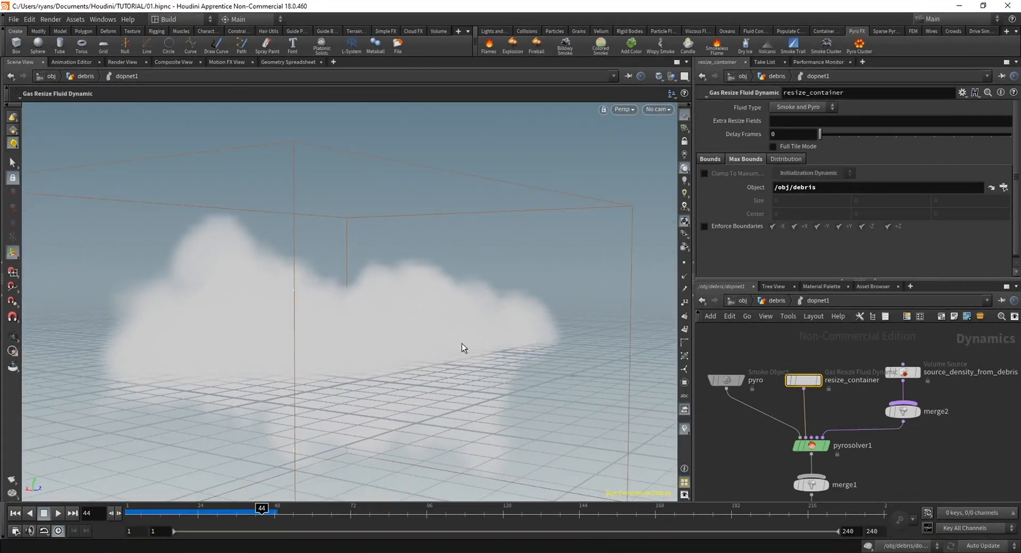
# Set the viewport background color scheme to Dark in the display options
pyautogui.press('d')
pyautogui.moveTo(589, 180); pyautogui.dragTo(480, 191)
pyautogui.click(467, 202)
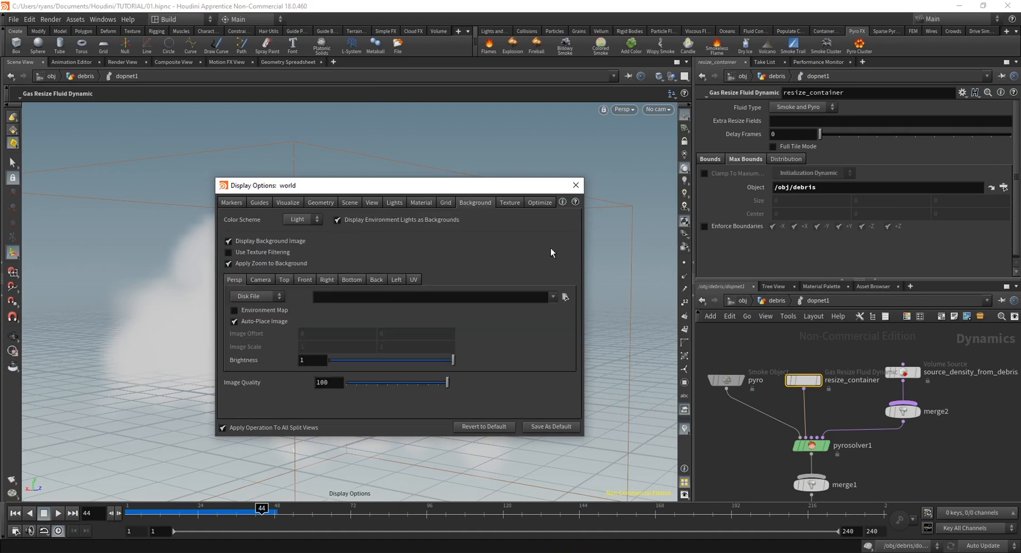
pyautogui.click(298, 217)
pyautogui.click(300, 231)
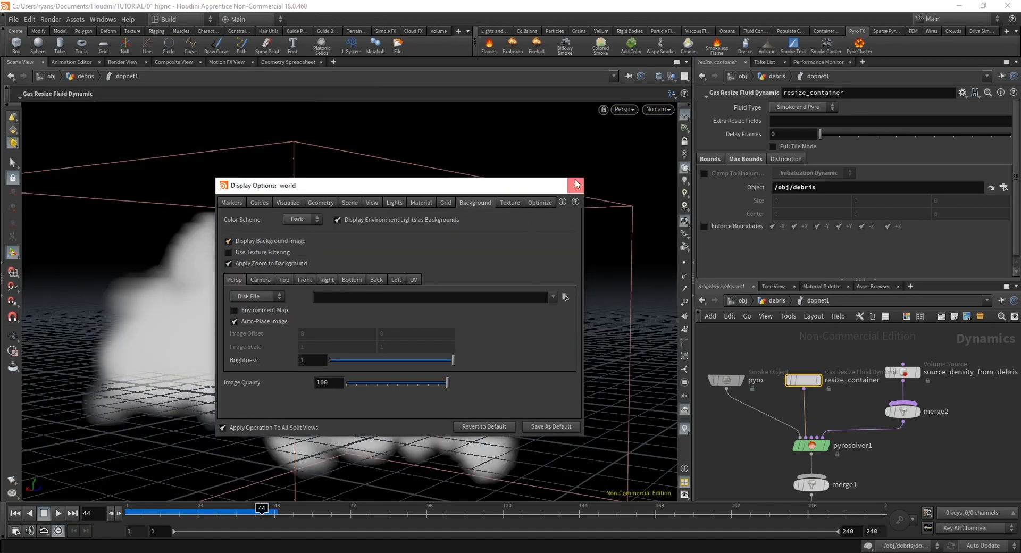
pyautogui.click(576, 185)
pyautogui.moveTo(504, 333); pyautogui.dragTo(447, 322)
# Try a Smoke Density of 0.38 in the pyro object's density guide, and revert it to the default
pyautogui.click(723, 379)
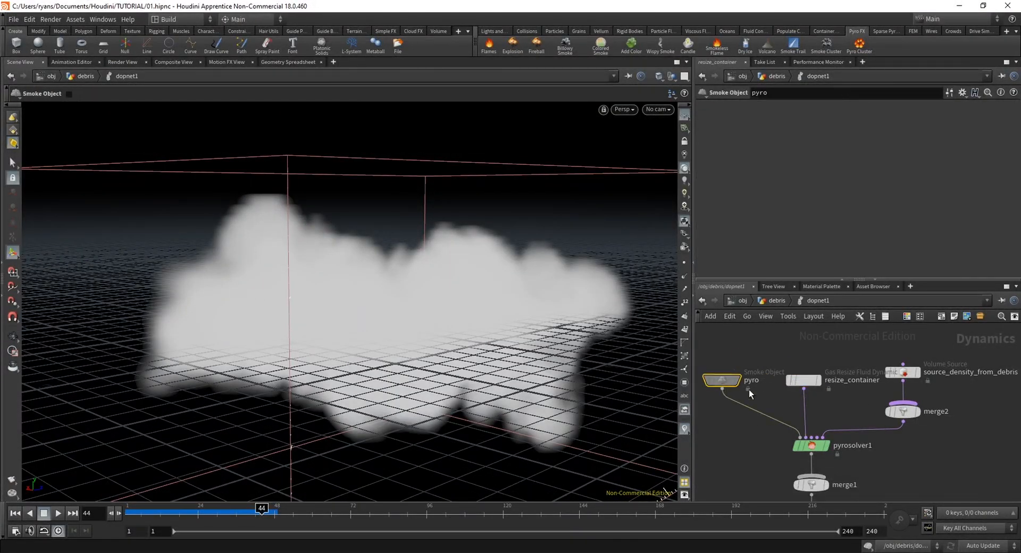
pyautogui.click(705, 233)
pyautogui.click(705, 247)
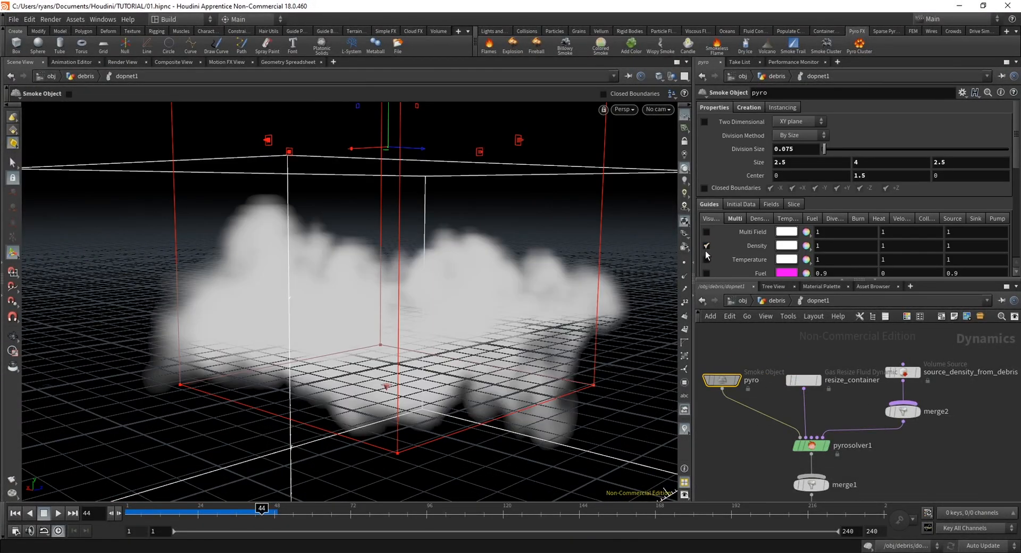
pyautogui.keyDown('alt'); pyautogui.moveTo(461, 315); pyautogui.dragTo(397, 301); pyautogui.keyUp('alt')
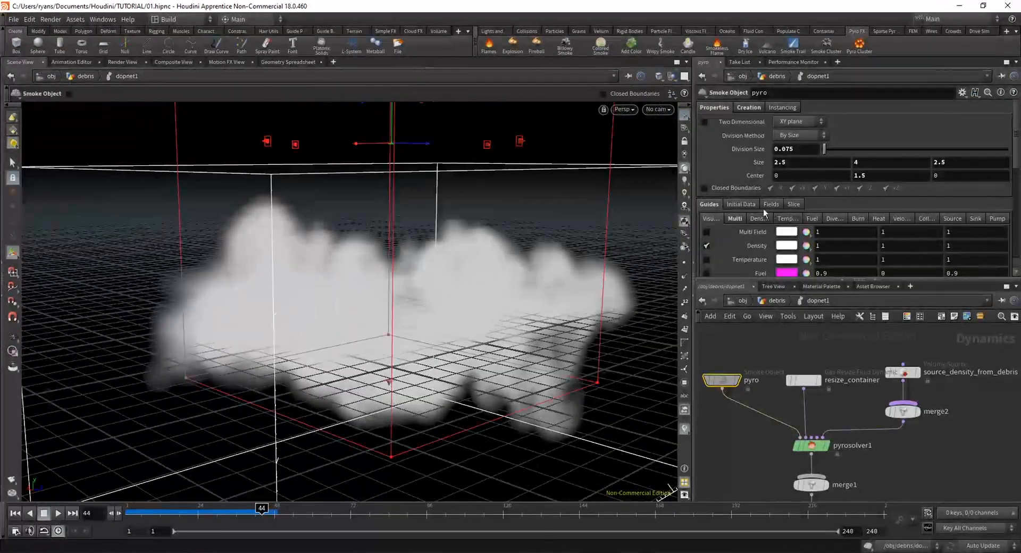
pyautogui.click(749, 205)
pyautogui.click(712, 204)
pyautogui.click(757, 219)
pyautogui.scroll(-3, 751, 251)
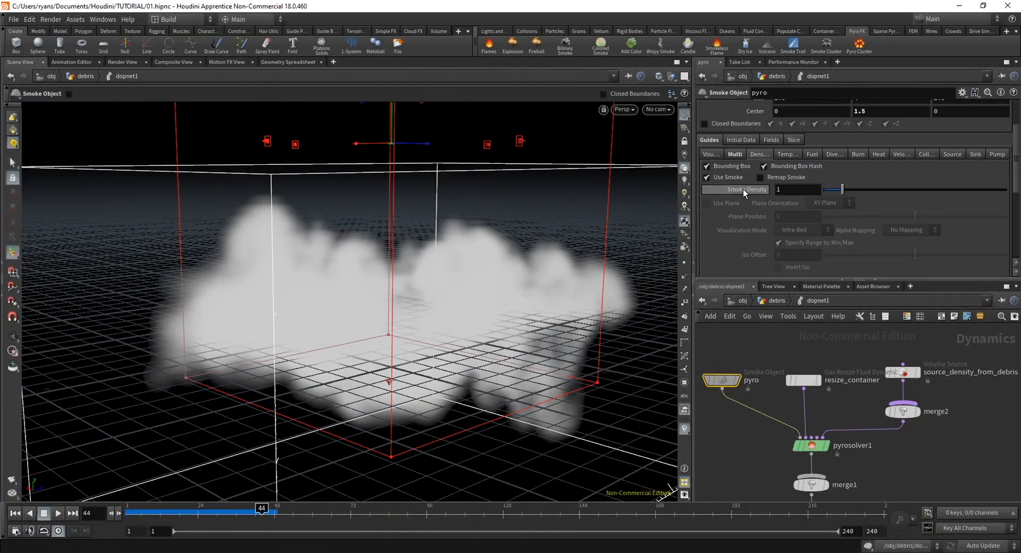
pyautogui.moveTo(844, 189)
pyautogui.mouseDown()
pyautogui.moveTo(921, 195)
pyautogui.moveTo(832, 194)
pyautogui.mouseUp()
pyautogui.rightClick(811, 194)
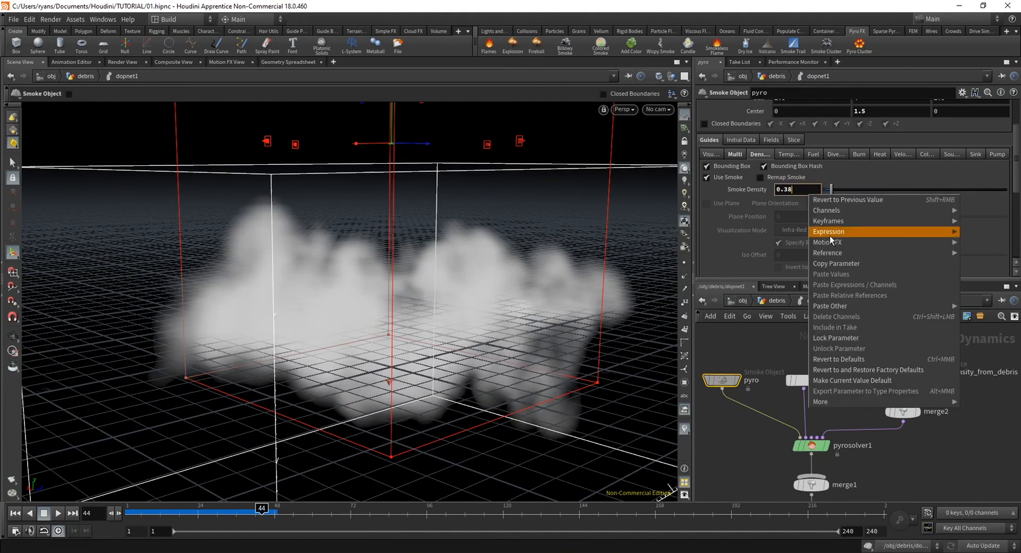
pyautogui.click(862, 363)
pyautogui.moveTo(1016, 175); pyautogui.dragTo(1017, 126)
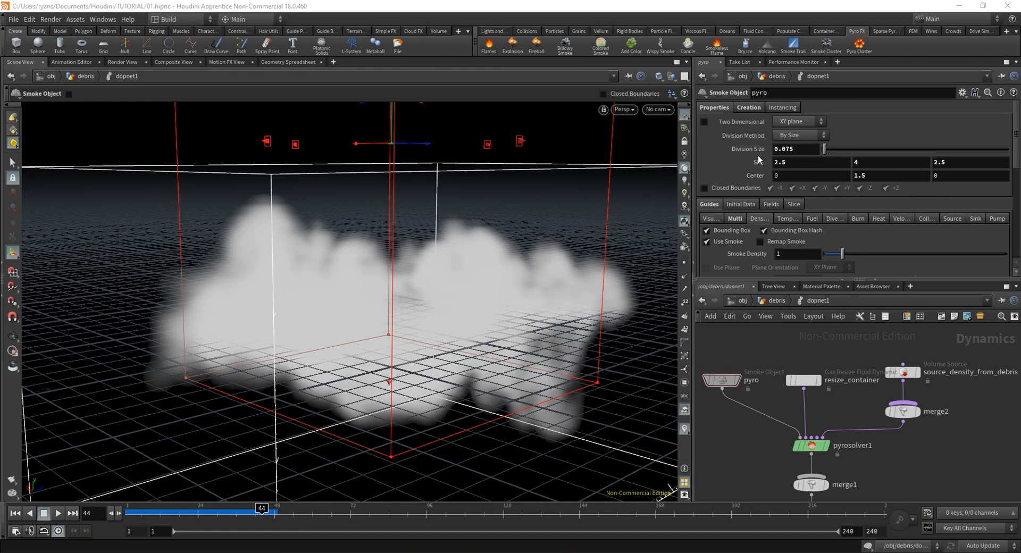
# Examine the pyro smoke object's Division Size and its visualization, density and multi-field guide settings
pyautogui.click(802, 149)
pyautogui.moveTo(1016, 124)
pyautogui.mouseDown()
pyautogui.moveTo(1016, 142)
pyautogui.moveTo(1015, 123)
pyautogui.mouseUp()
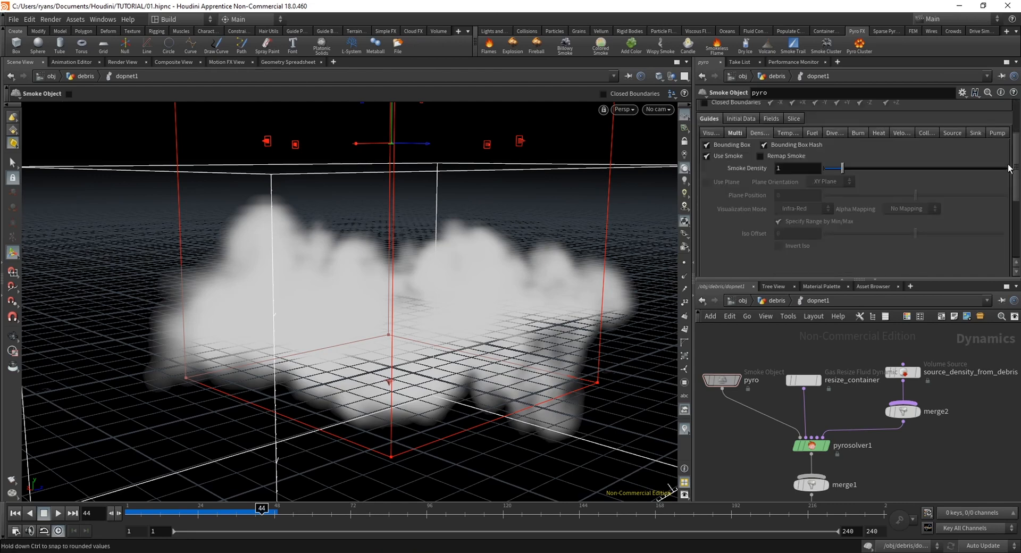
pyautogui.moveTo(1016, 130)
pyautogui.mouseDown()
pyautogui.moveTo(1014, 154)
pyautogui.moveTo(1014, 126)
pyautogui.mouseUp()
pyautogui.click(711, 220)
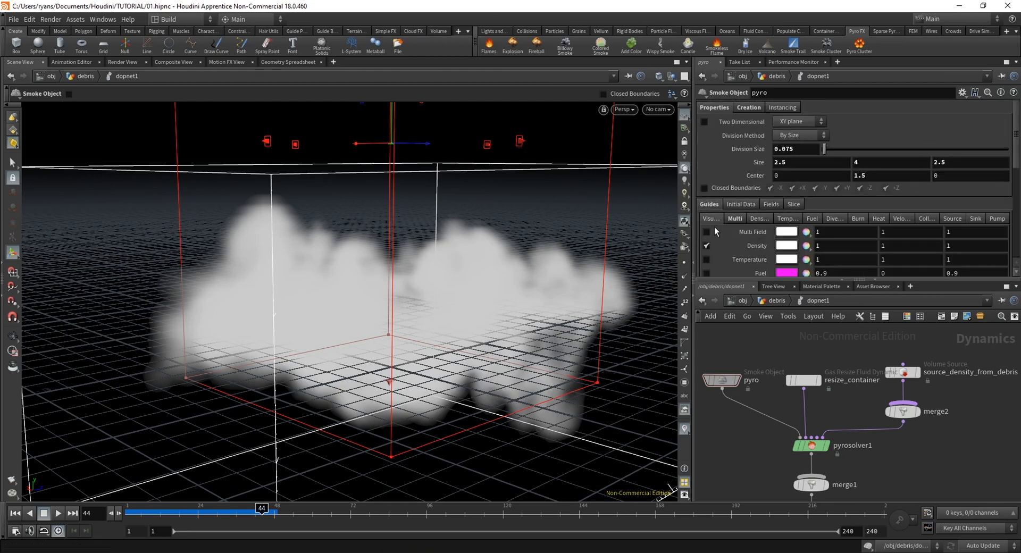
pyautogui.click(747, 218)
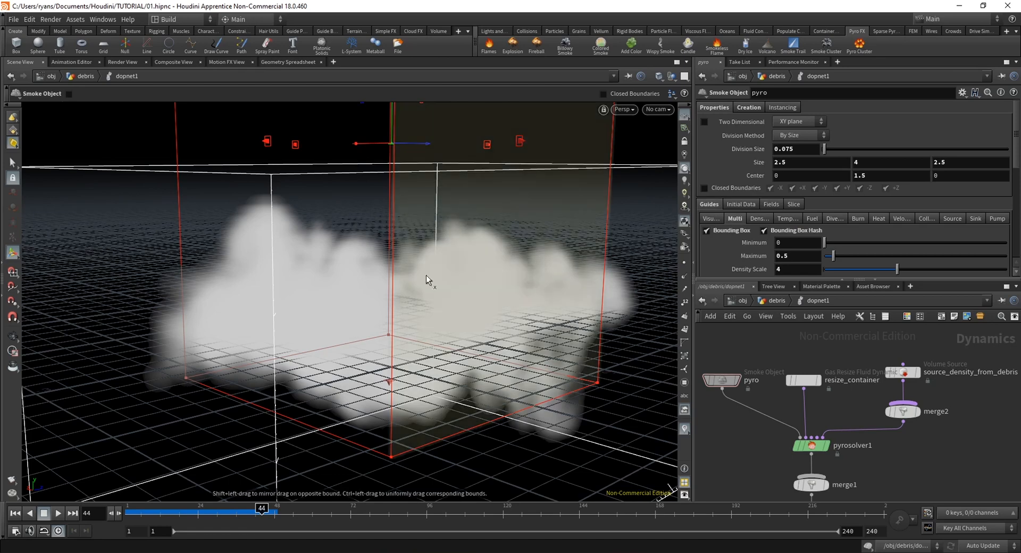
pyautogui.click(710, 219)
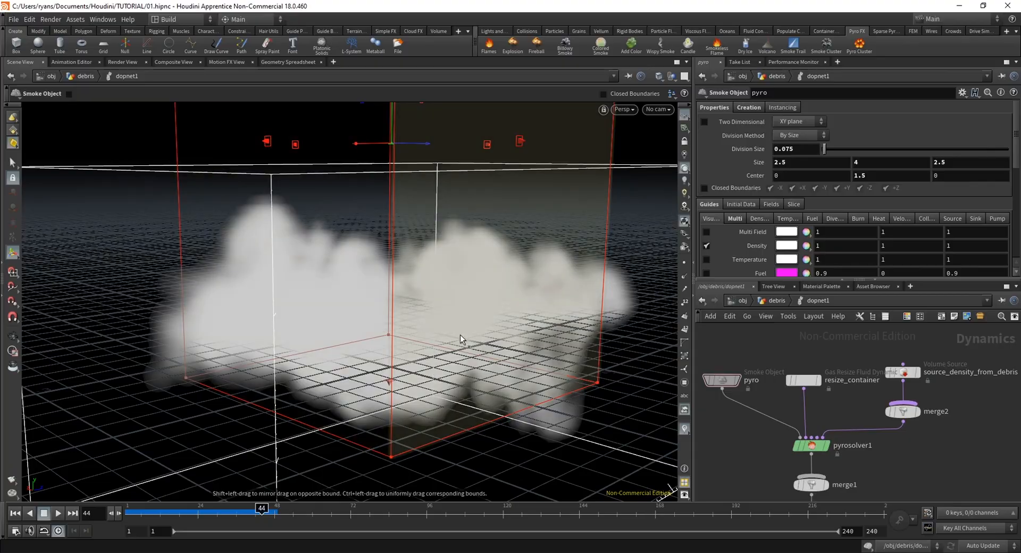
pyautogui.keyDown('alt'); pyautogui.moveTo(370, 336); pyautogui.dragTo(399, 293); pyautogui.keyUp('alt')
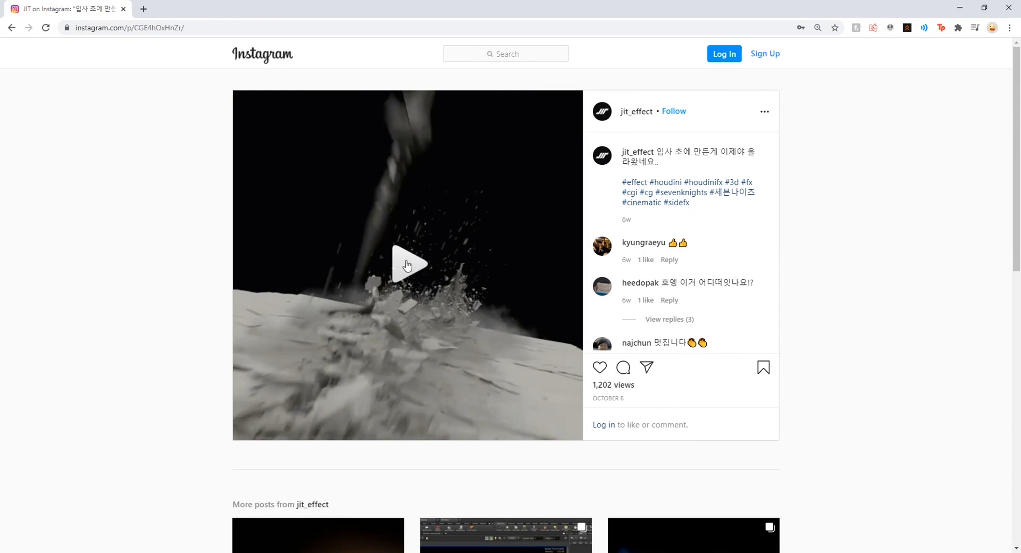
# Play and pause the reference ground-impact video on Instagram in the browser, studying its smoke and debris, and return to Houdini
pyautogui.click(407, 265)
pyautogui.click(419, 347)
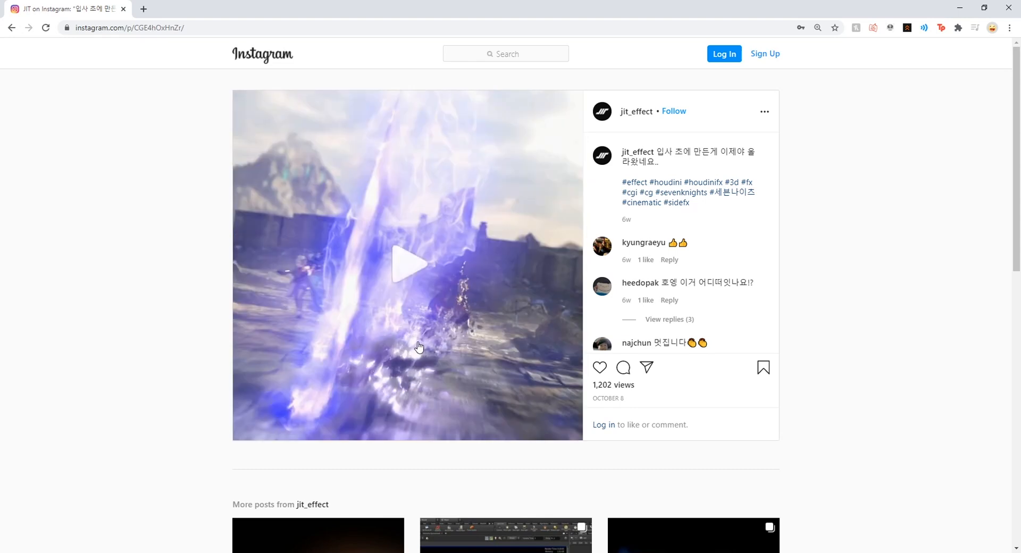
pyautogui.click(428, 316)
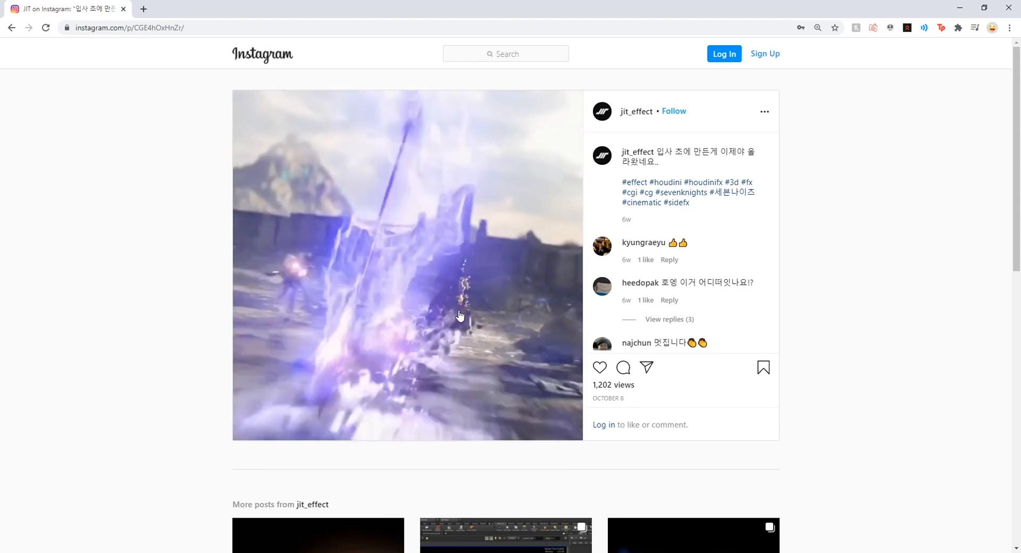
pyautogui.click(479, 350)
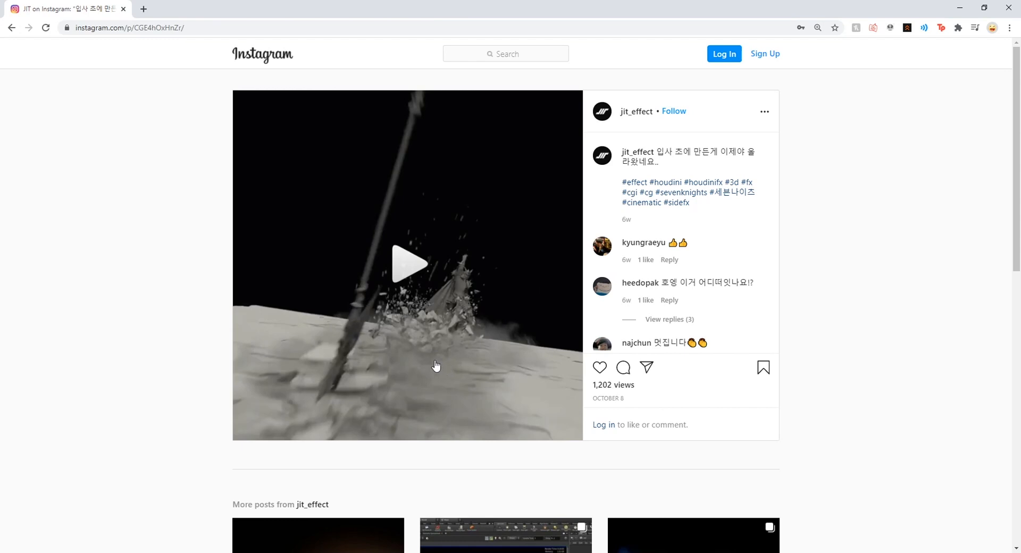
pyautogui.click(479, 336)
pyautogui.click(468, 351)
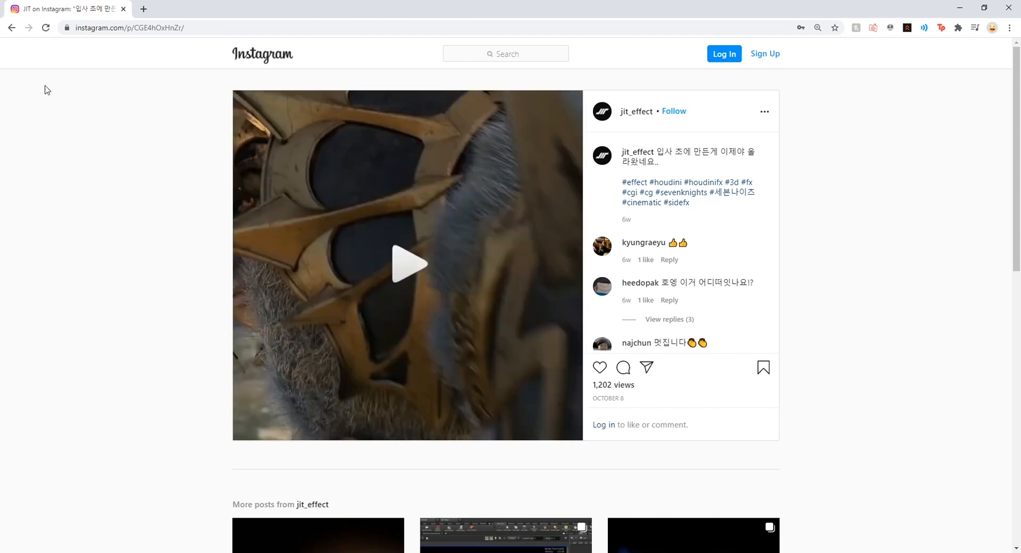
pyautogui.click(435, 352)
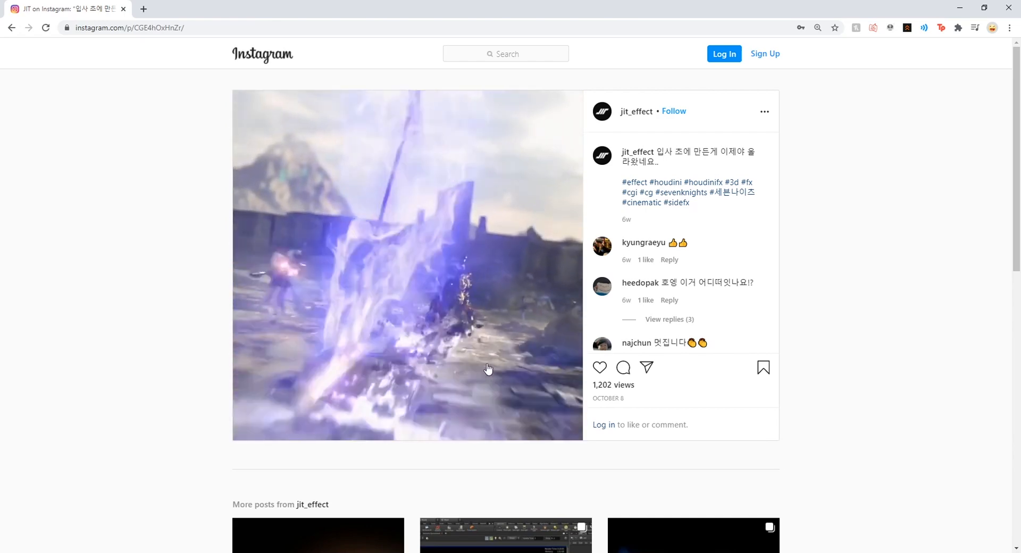
pyautogui.click(489, 387)
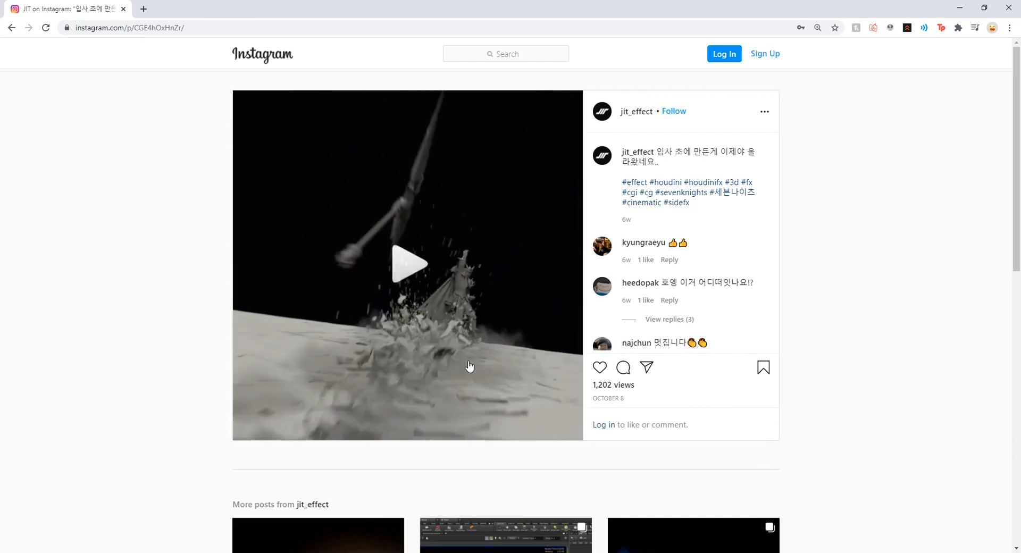
pyautogui.click(961, 7)
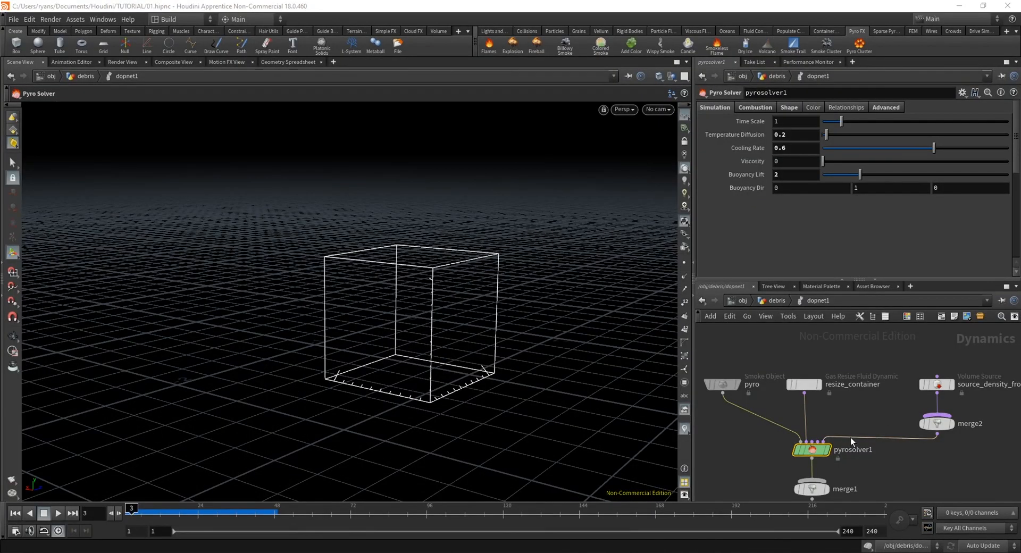
# With pyrosolver1 selected, scrub the simulation to frame 23 and inspect the smoke from several angles
pyautogui.moveTo(843, 398); pyautogui.dragTo(855, 384, button='middle')
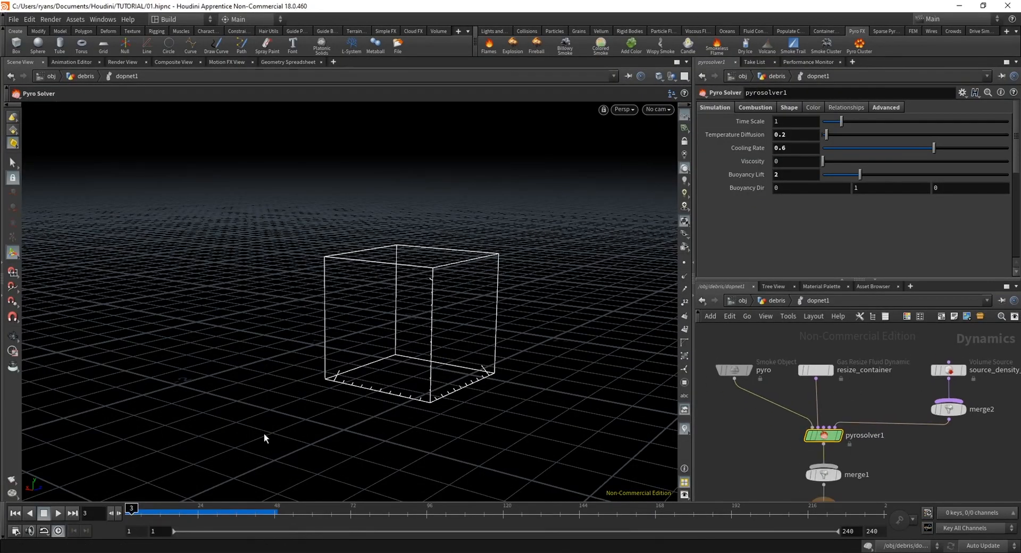
pyautogui.moveTo(132, 513)
pyautogui.mouseDown()
pyautogui.moveTo(249, 518)
pyautogui.moveTo(195, 517)
pyautogui.mouseUp()
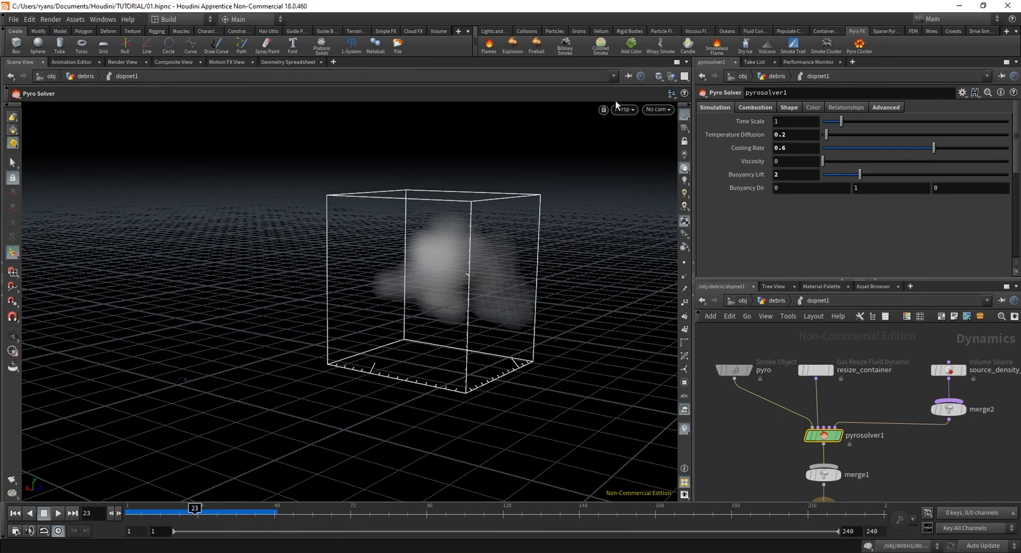
pyautogui.click(656, 110)
pyautogui.click(655, 111)
pyautogui.keyDown('alt'); pyautogui.moveTo(345, 324); pyautogui.dragTo(319, 342, button='right'); pyautogui.keyUp('alt')
pyautogui.keyDown('alt'); pyautogui.moveTo(452, 273); pyautogui.dragTo(513, 264); pyautogui.keyUp('alt')
pyautogui.click(656, 110)
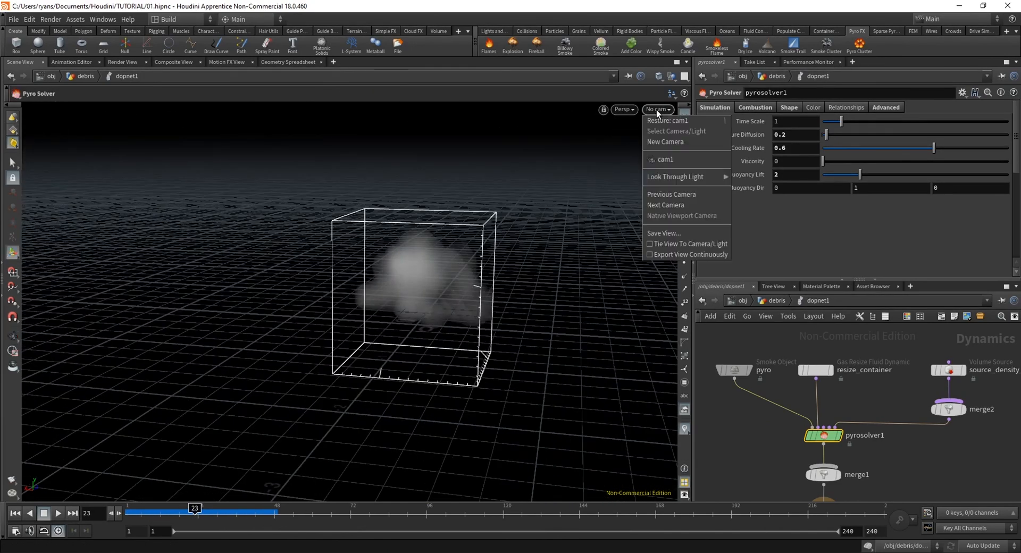
pyautogui.click(657, 109)
pyautogui.click(657, 109)
pyautogui.click(519, 307)
pyautogui.moveTo(521, 307); pyautogui.dragTo(449, 344)
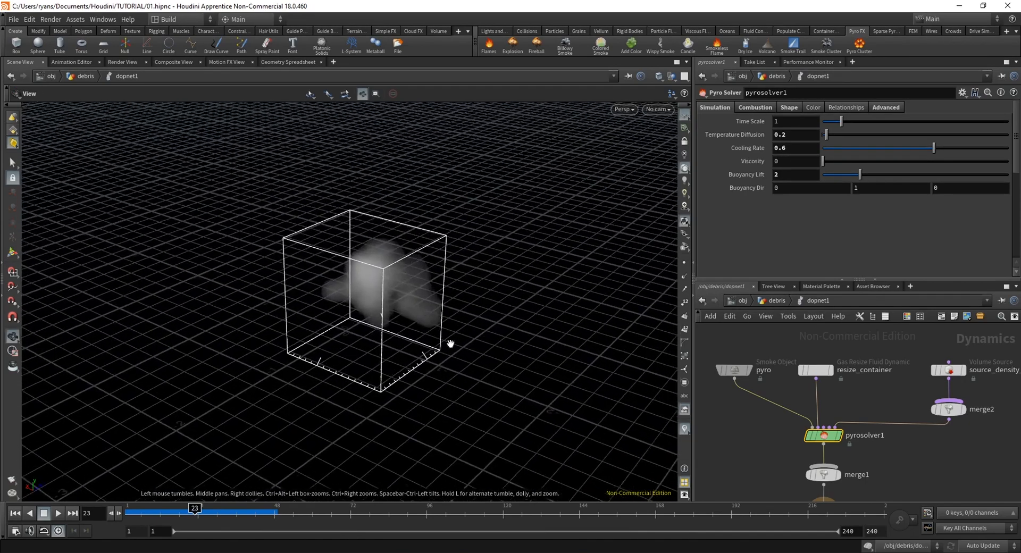
# Scrub the early smoke frames, replay the simulation from the start to about frame 34, and return to the first frame
pyautogui.click(141, 510)
pyautogui.moveTo(153, 510); pyautogui.dragTo(197, 514)
pyautogui.click(15, 513)
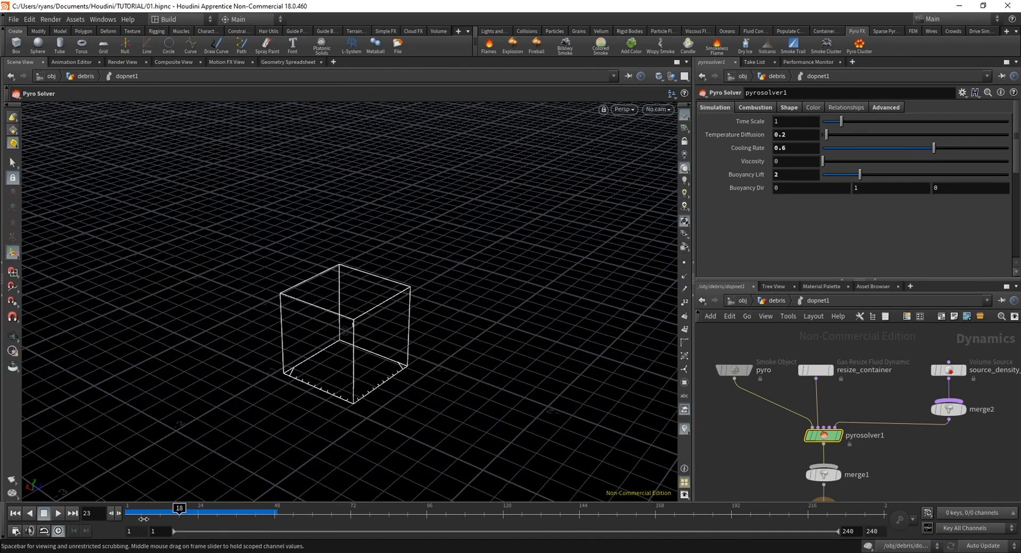
pyautogui.click(58, 513)
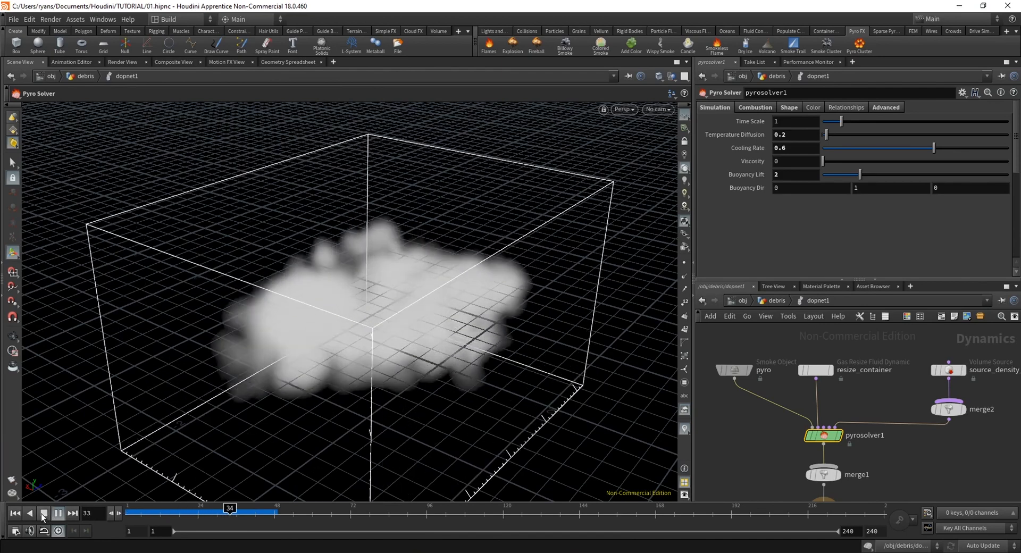
pyautogui.click(43, 514)
# In pyrosolver1's shape settings, set Dissipation to 1
pyautogui.click(758, 109)
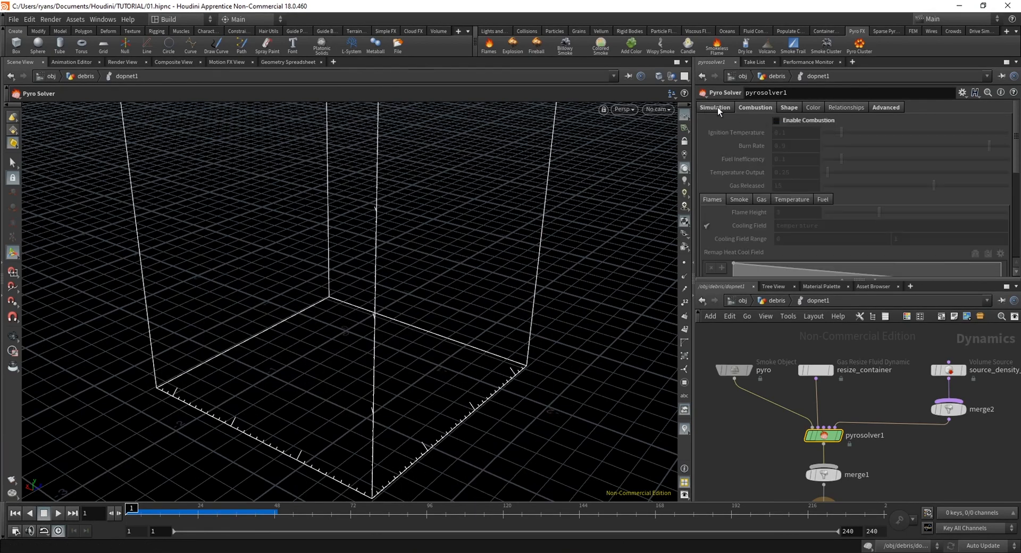
pyautogui.click(787, 107)
pyautogui.moveTo(716, 120)
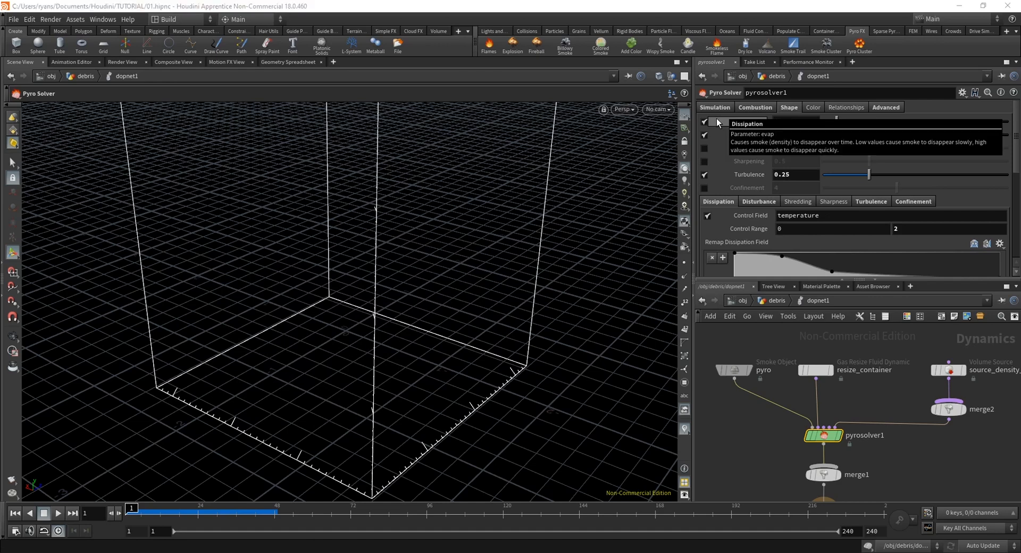
pyautogui.doubleClick(794, 121)
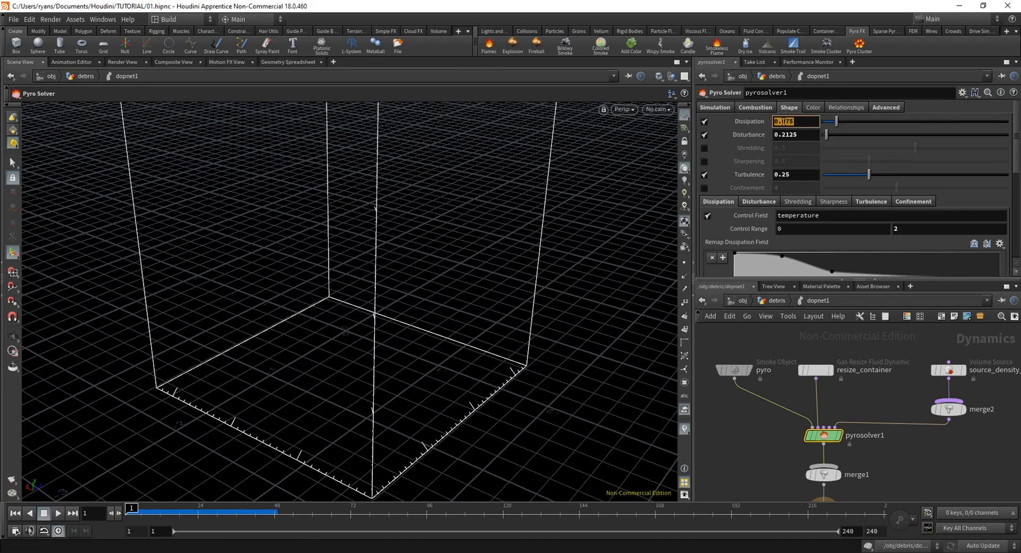
pyautogui.write('1')
pyautogui.press('Return')
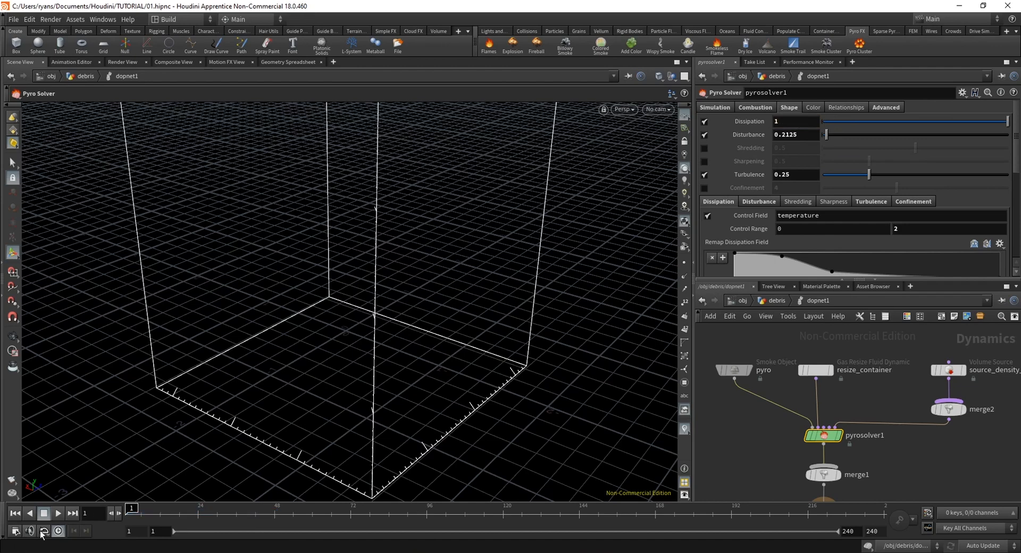
# Play the smoke simulation to about frame 57, scrub through it from several angles, and return to the first frame
pyautogui.press('Up')
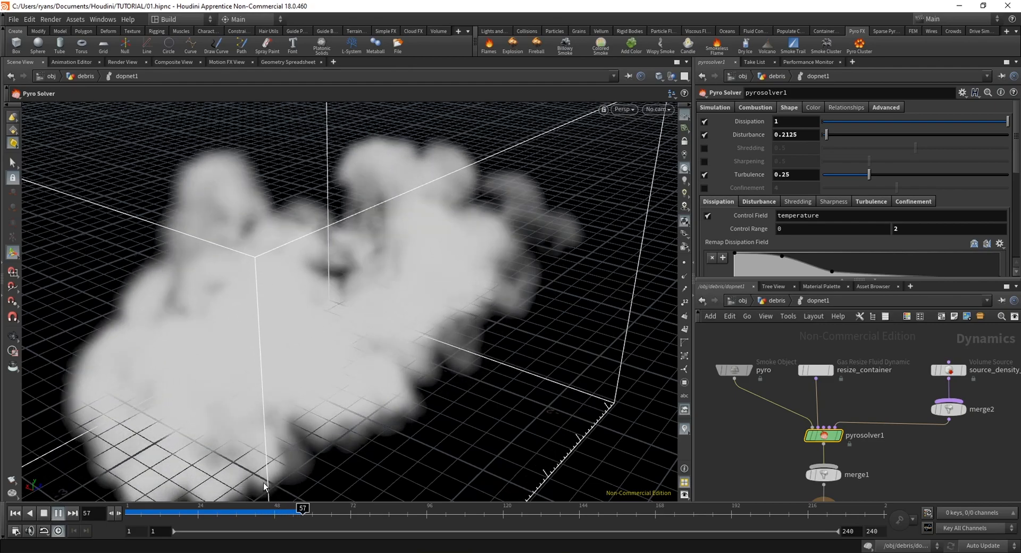
pyautogui.click(140, 518)
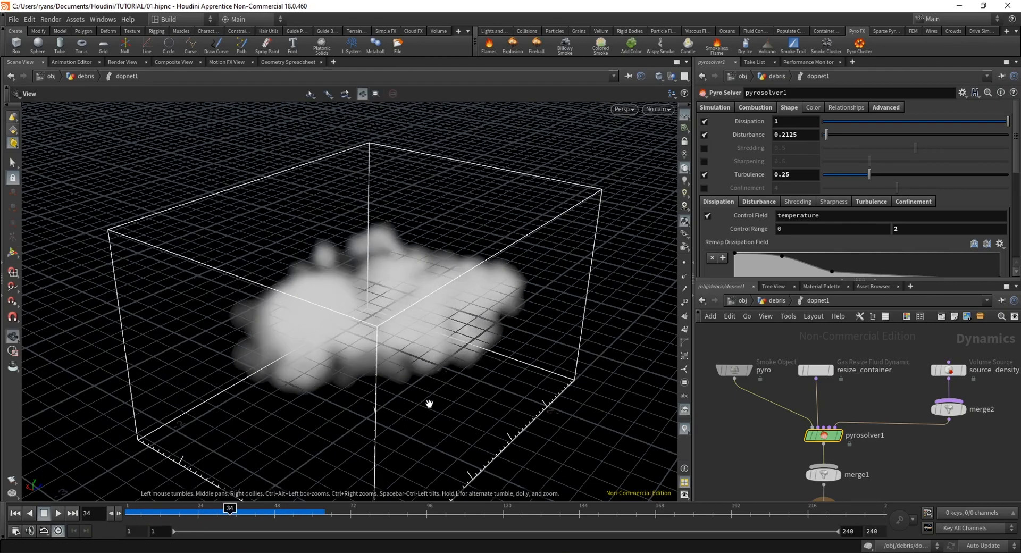
pyautogui.moveTo(340, 298); pyautogui.dragTo(362, 297)
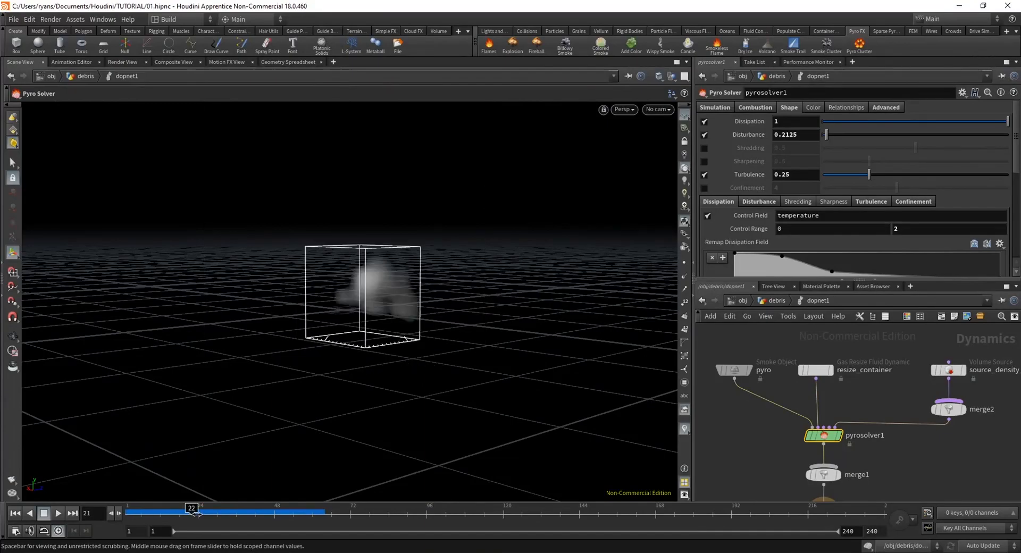
pyautogui.moveTo(197, 514); pyautogui.dragTo(297, 513)
pyautogui.keyDown('alt'); pyautogui.moveTo(420, 278); pyautogui.dragTo(507, 207); pyautogui.keyUp('alt')
pyautogui.moveTo(282, 513); pyautogui.dragTo(95, 517)
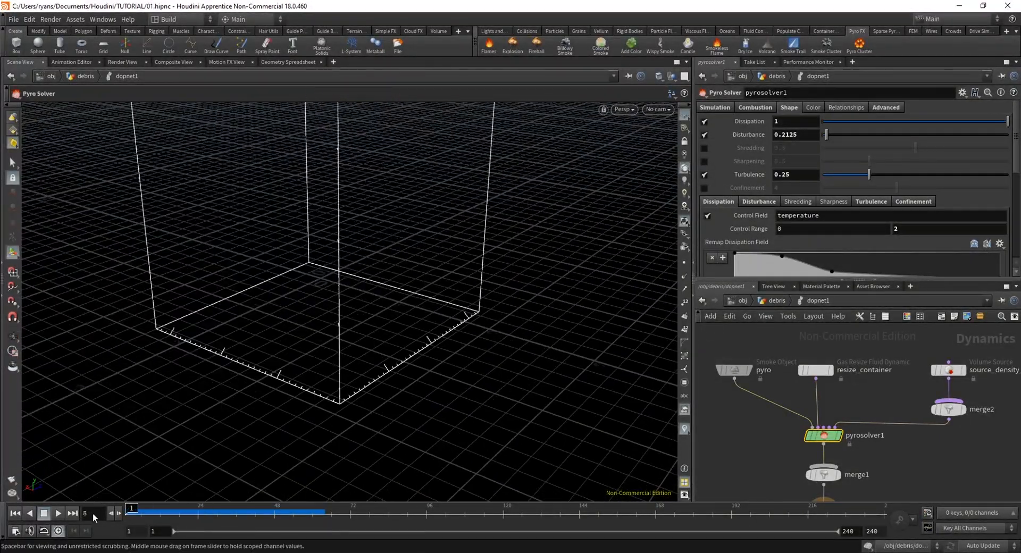
# Set pyrosolver1's Buoyancy Lift to 0 and the Y component of Buoyancy Dir to 0, and replay the simulation
pyautogui.click(715, 107)
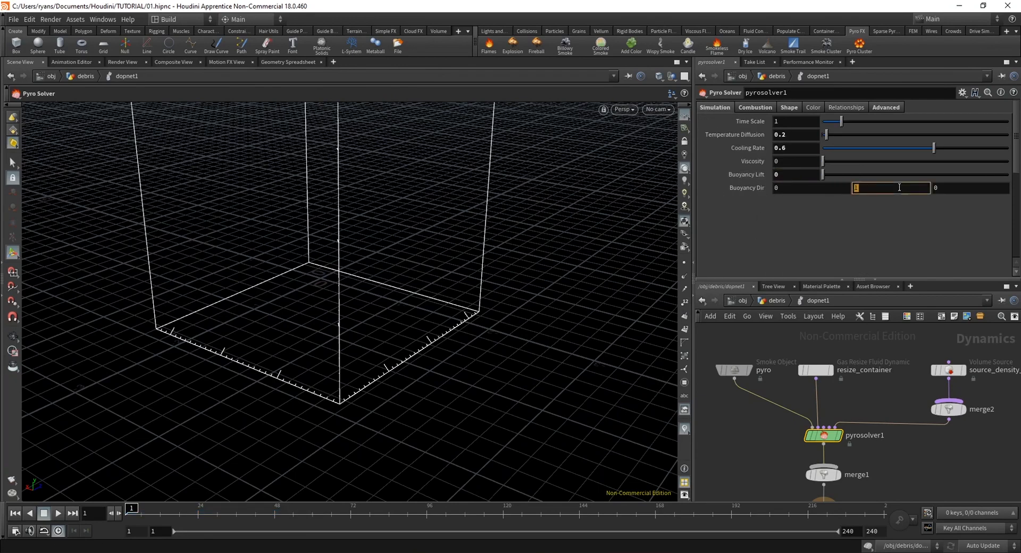
pyautogui.click(44, 515)
pyautogui.keyDown('alt'); pyautogui.moveTo(260, 405); pyautogui.dragTo(279, 303); pyautogui.keyUp('alt')
pyautogui.moveTo(162, 513); pyautogui.dragTo(115, 518)
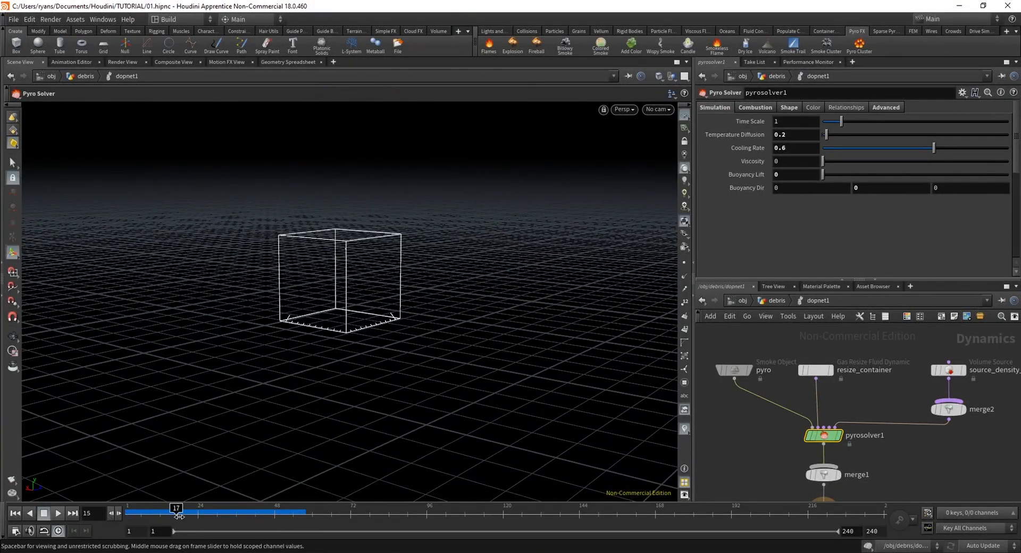
# Scrub the smoke simulation between the first frames and frame 46, inspecting it from low and raised angles
pyautogui.moveTo(179, 515); pyautogui.dragTo(247, 516)
pyautogui.keyDown('alt'); pyautogui.moveTo(340, 314); pyautogui.dragTo(458, 250); pyautogui.keyUp('alt')
pyautogui.click(130, 509)
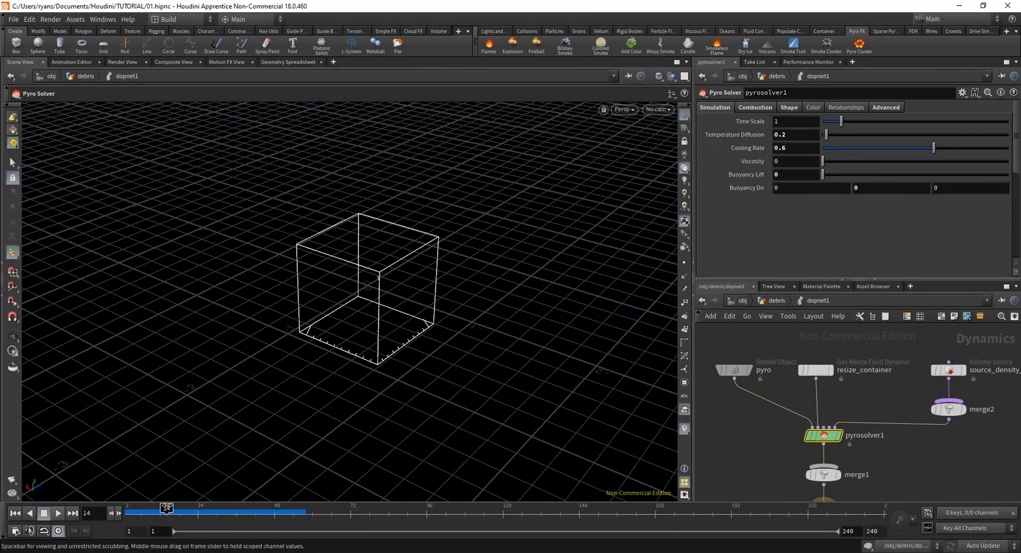
pyautogui.moveTo(167, 508); pyautogui.dragTo(267, 508)
# Go up to object level and play and scrub the smoke together with the debris from several angles, returning to frame 1
pyautogui.click(764, 301)
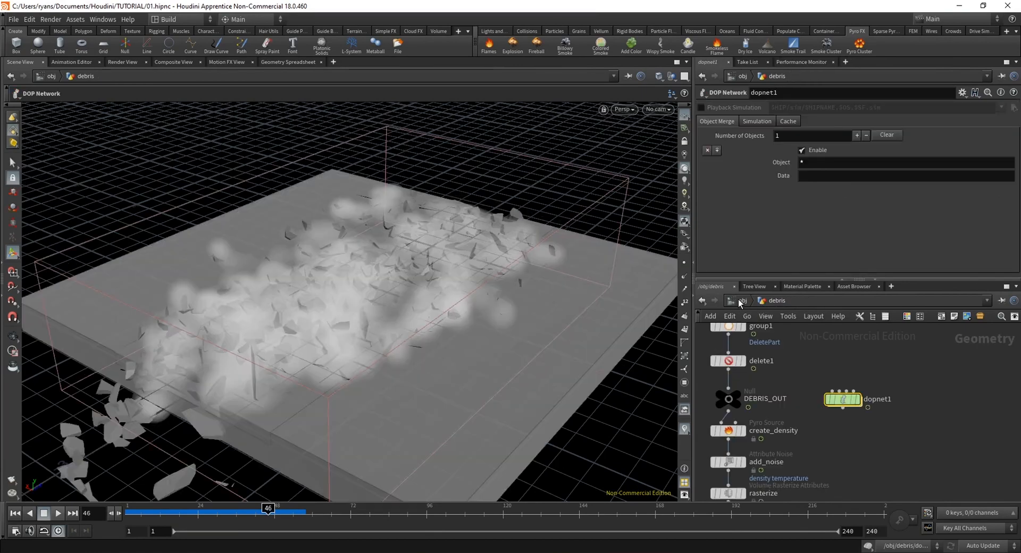
pyautogui.click(741, 301)
pyautogui.moveTo(177, 510); pyautogui.dragTo(259, 509)
pyautogui.keyDown('alt'); pyautogui.moveTo(405, 279); pyautogui.dragTo(419, 301); pyautogui.keyUp('alt')
pyautogui.moveTo(257, 512); pyautogui.dragTo(72, 515)
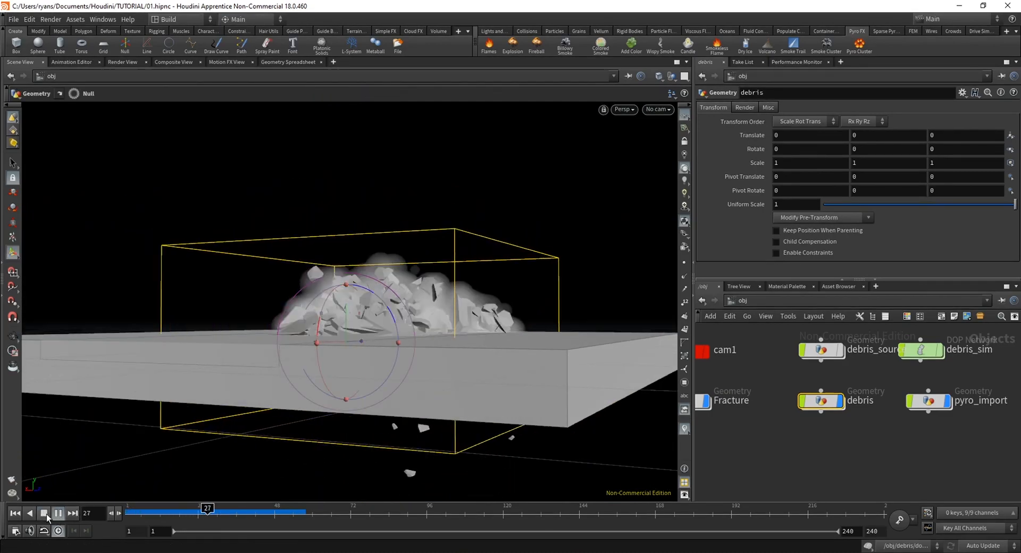
pyautogui.click(47, 515)
pyautogui.keyDown('alt'); pyautogui.moveTo(358, 342); pyautogui.dragTo(628, 372); pyautogui.keyUp('alt')
pyautogui.moveTo(182, 519); pyautogui.dragTo(127, 518)
pyautogui.doubleClick(920, 351)
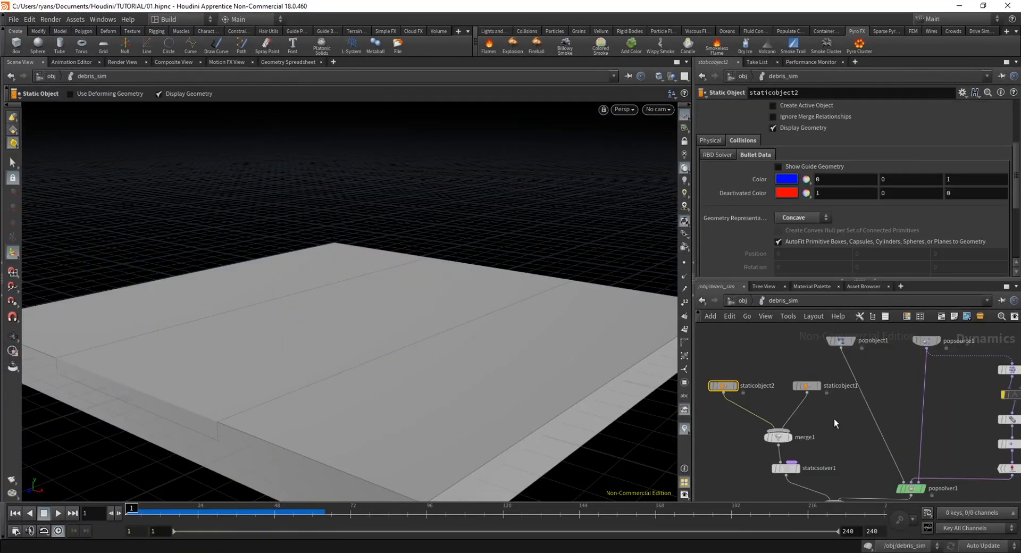
pyautogui.moveTo(862, 351); pyautogui.dragTo(837, 385, button='middle')
pyautogui.moveTo(949, 494); pyautogui.dragTo(858, 384, button='middle')
pyautogui.click(743, 300)
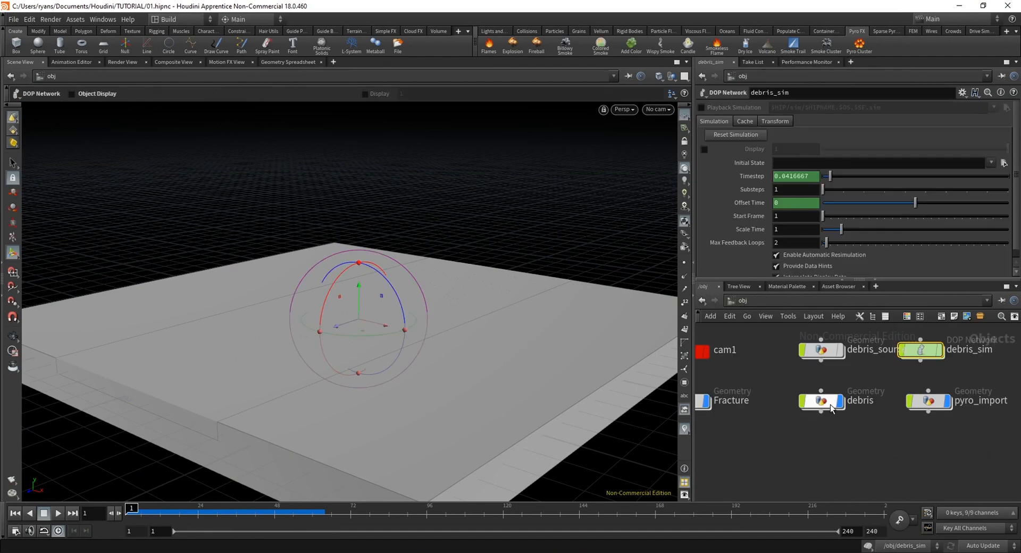
# Open dopnet1 inside the debris object and set the pyro smoke object's Division Size to 0.04
pyautogui.click(822, 405)
pyautogui.doubleClick(828, 404)
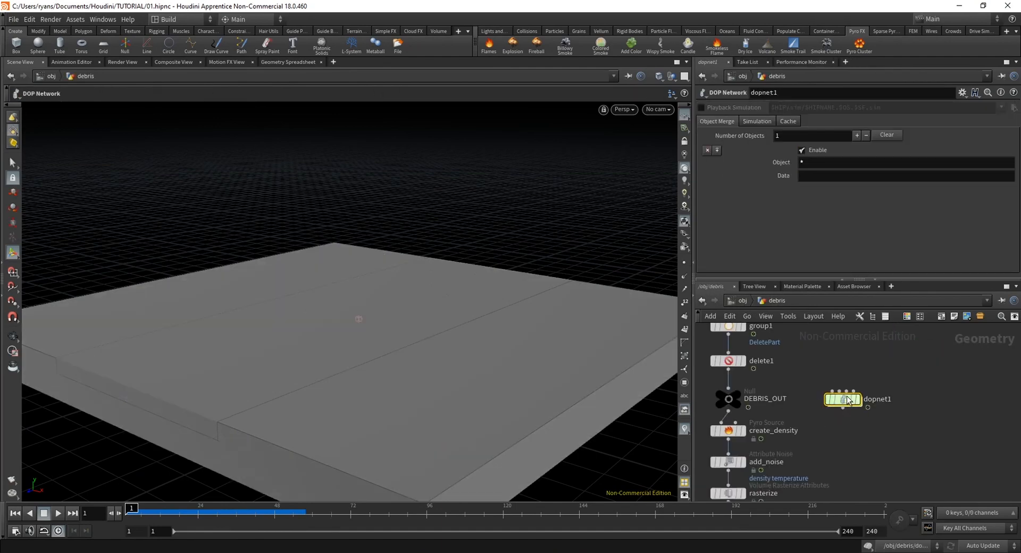
pyautogui.doubleClick(845, 400)
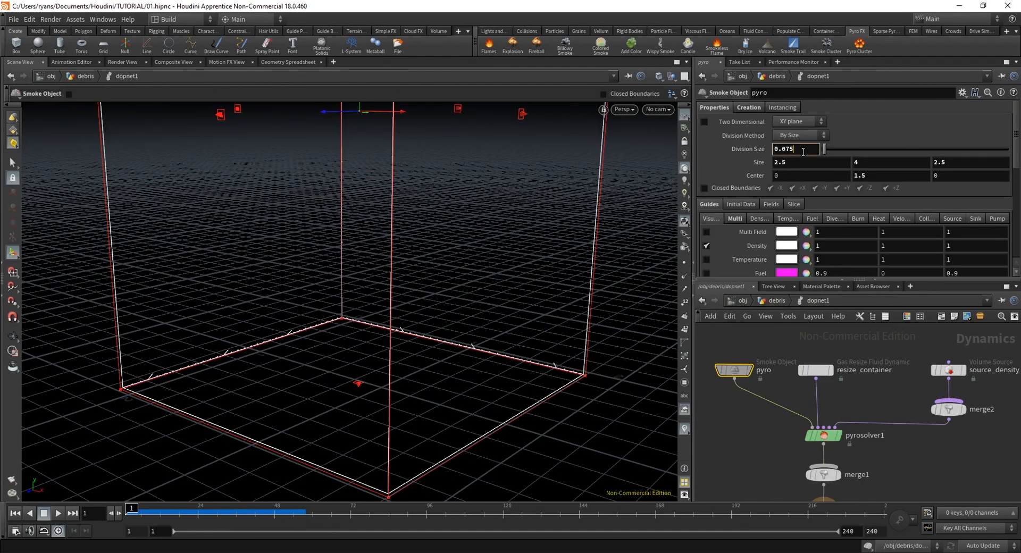
pyautogui.press('BackSpace')
pyautogui.write('4')
pyautogui.press('Return')
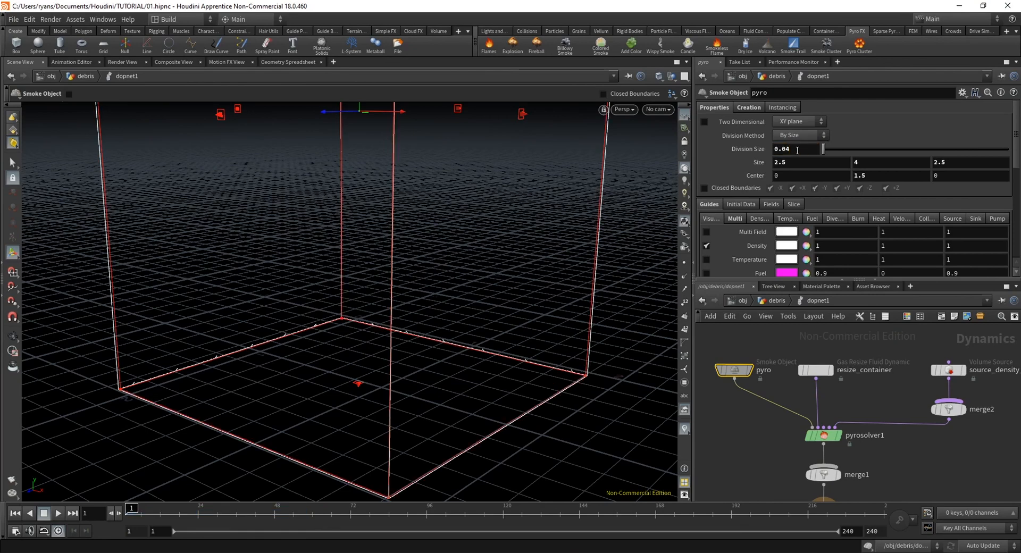
# Set the Smoke Density of the pyro smoke object's density guide to 2
pyautogui.moveTo(864, 451); pyautogui.dragTo(824, 443, button='middle')
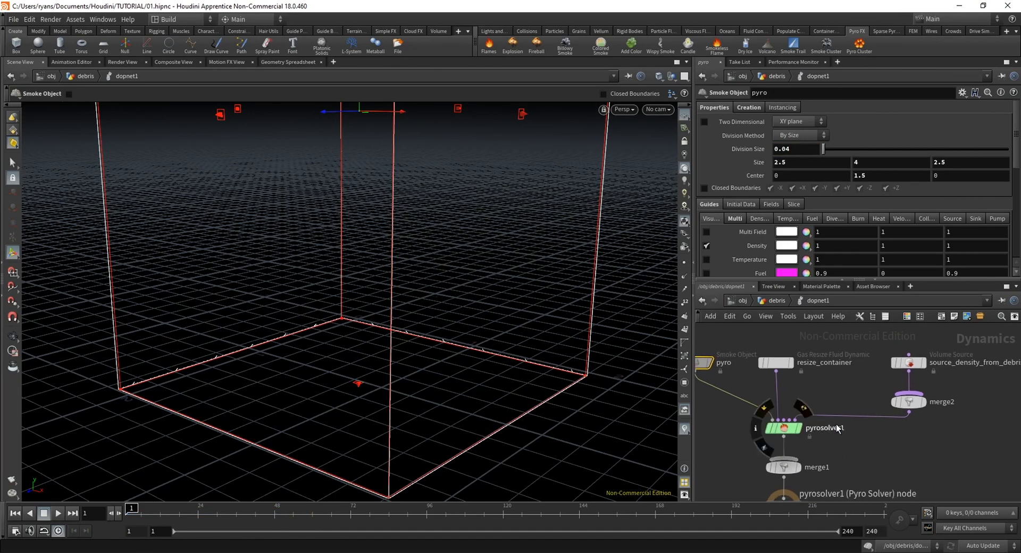
pyautogui.click(783, 365)
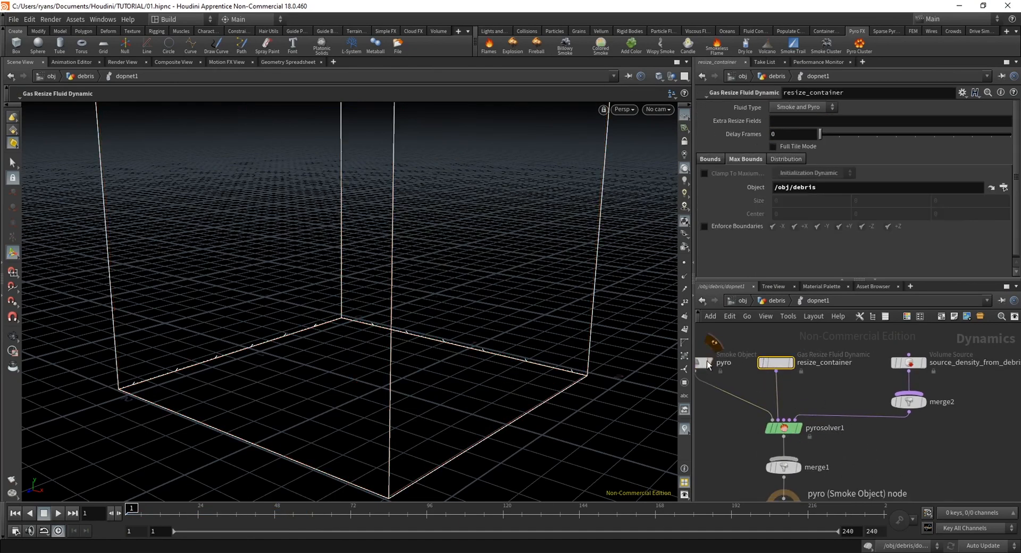
pyautogui.click(705, 362)
pyautogui.click(756, 219)
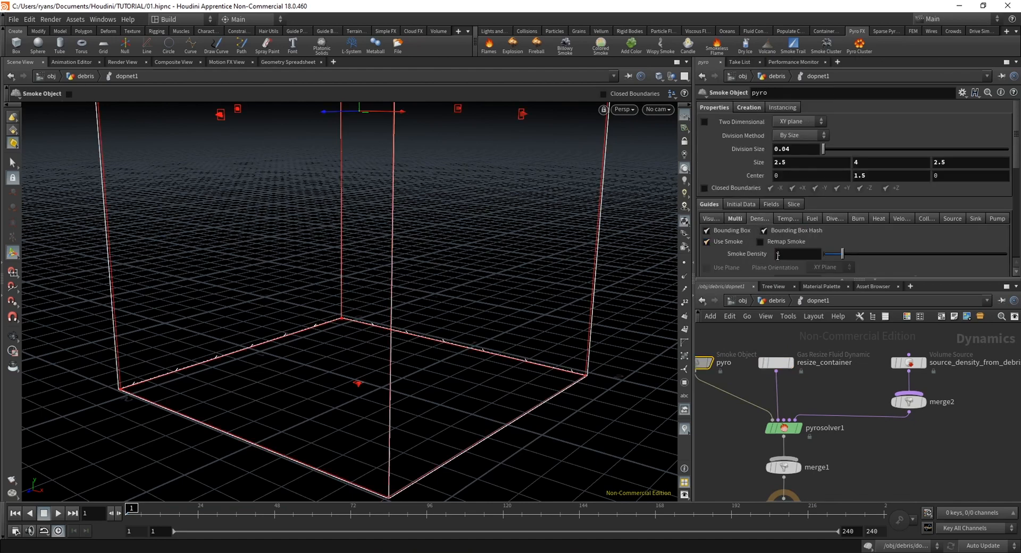
pyautogui.write('2')
pyautogui.press('Return')
# Return to object level, play the simulation to frame 40, and scrub the early frames from a lower angle
pyautogui.click(743, 300)
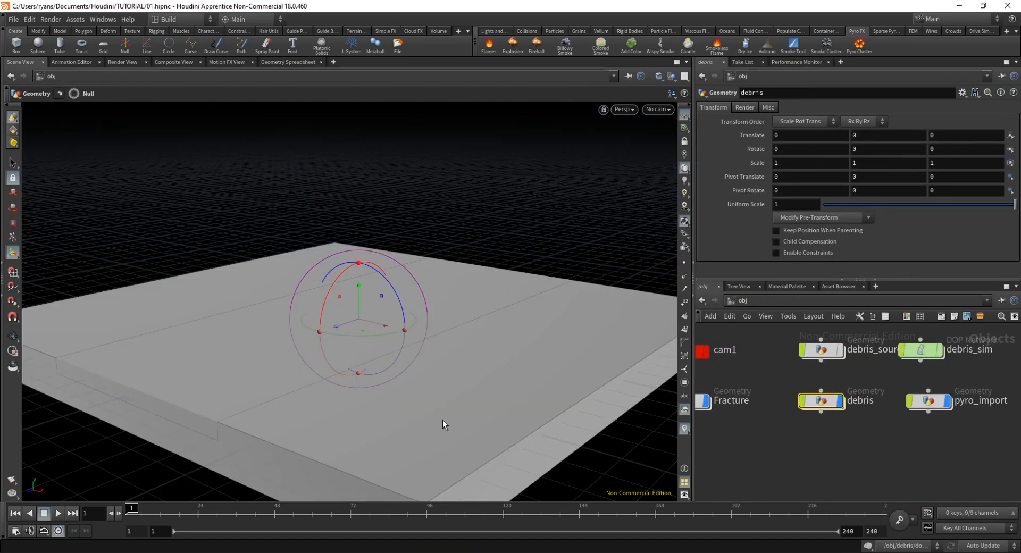
pyautogui.click(58, 514)
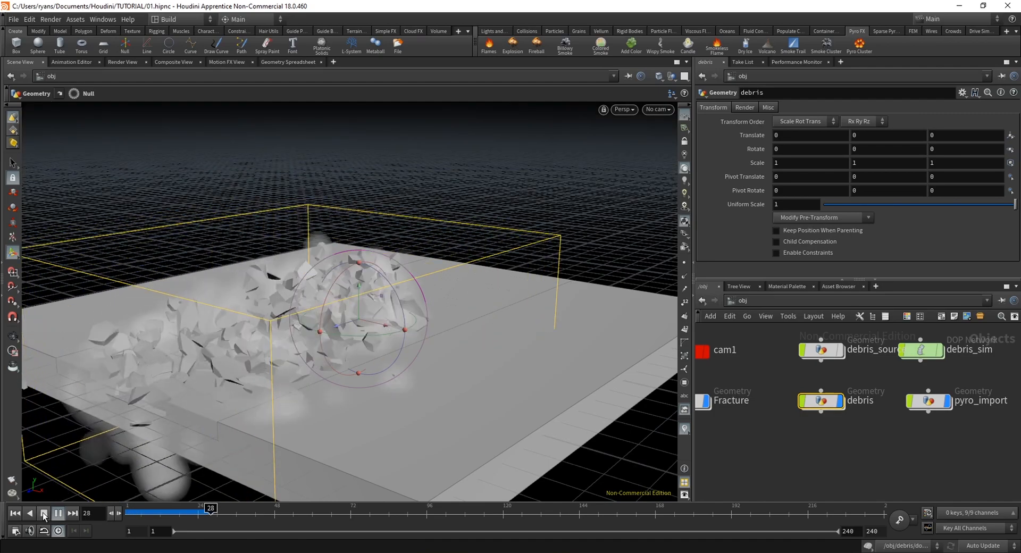
pyautogui.click(43, 513)
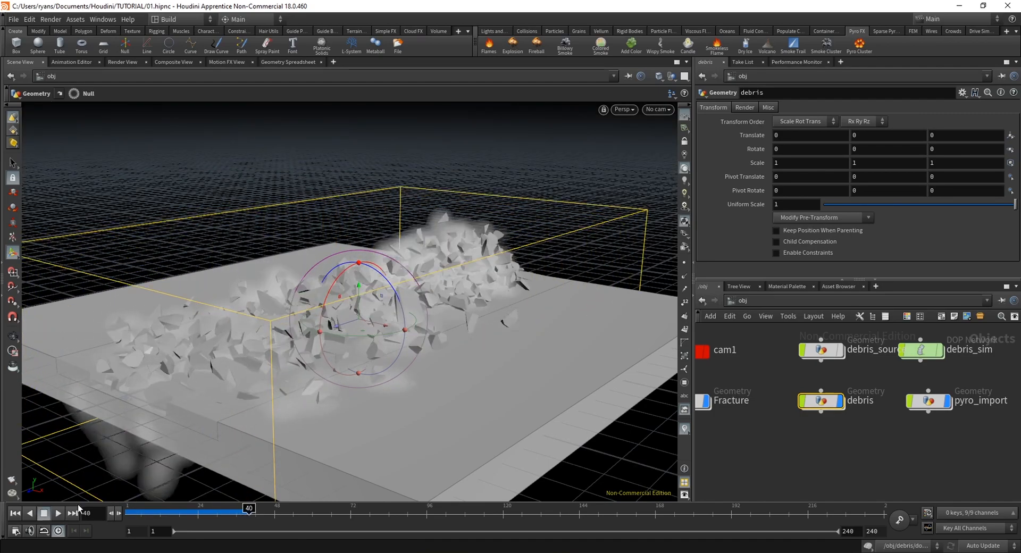
pyautogui.moveTo(314, 373)
pyautogui.keyDown('alt'); pyautogui.mouseDown()
pyautogui.moveTo(395, 360)
pyautogui.moveTo(332, 330)
pyautogui.moveTo(442, 330)
pyautogui.moveTo(382, 387)
pyautogui.moveTo(384, 379)
pyautogui.mouseUp(); pyautogui.keyUp('alt')
pyautogui.moveTo(173, 514)
pyautogui.mouseDown()
pyautogui.moveTo(141, 515)
pyautogui.moveTo(230, 520)
pyautogui.moveTo(131, 521)
pyautogui.moveTo(201, 526)
pyautogui.mouseUp()
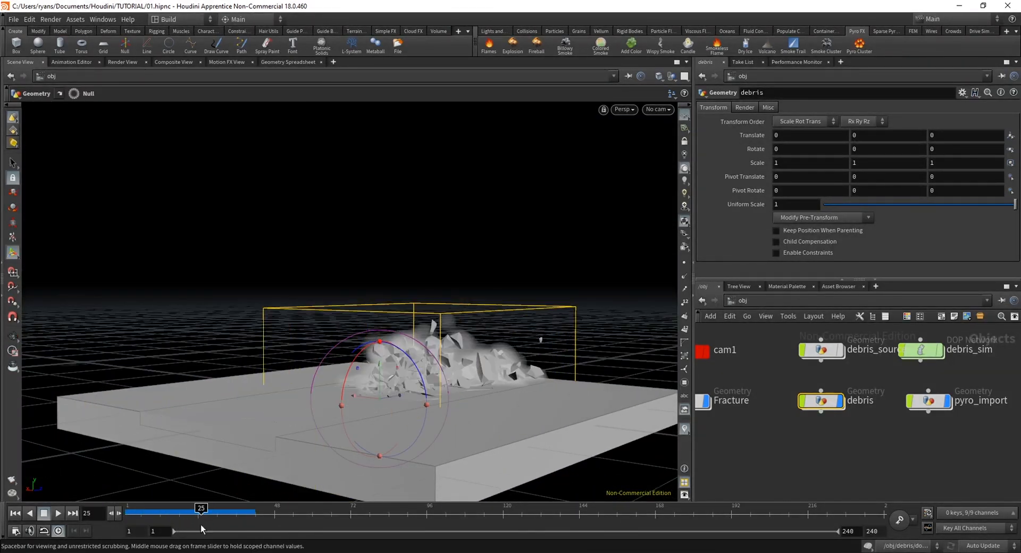
# Compare the smoke and debris up to frame 36 with the reference impact video on Instagram, and return to the first frame in Houdini
pyautogui.keyDown('alt'); pyautogui.moveTo(476, 346); pyautogui.dragTo(466, 319); pyautogui.keyUp('alt')
pyautogui.moveTo(166, 514)
pyautogui.mouseDown()
pyautogui.moveTo(130, 520)
pyautogui.moveTo(208, 523)
pyautogui.mouseUp()
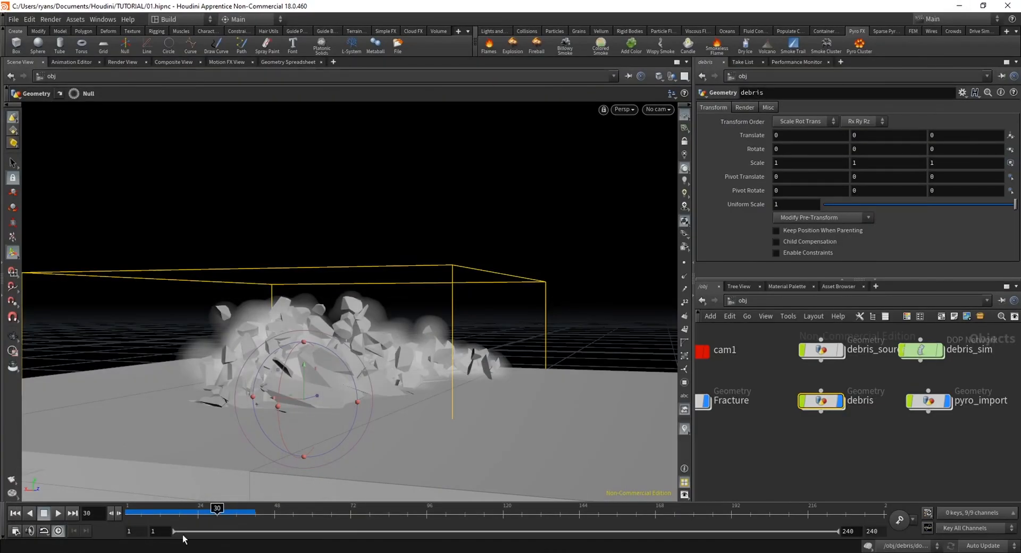
pyautogui.moveTo(184, 526); pyautogui.dragTo(237, 529)
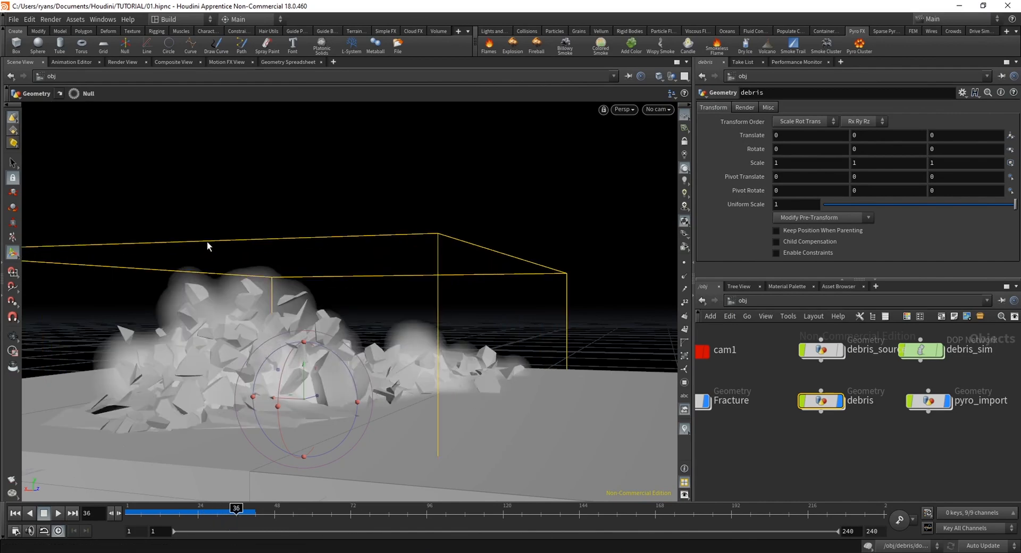
pyautogui.moveTo(151, 516); pyautogui.dragTo(99, 517)
# Reopen dopnet1 inside the debris object and select the pyrosolver1 node
pyautogui.doubleClick(827, 403)
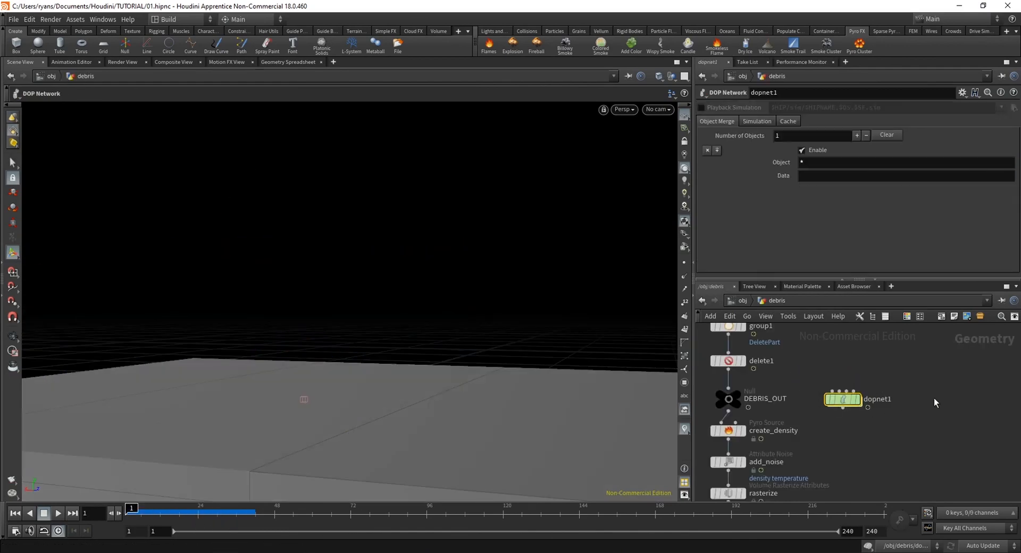
pyautogui.doubleClick(844, 401)
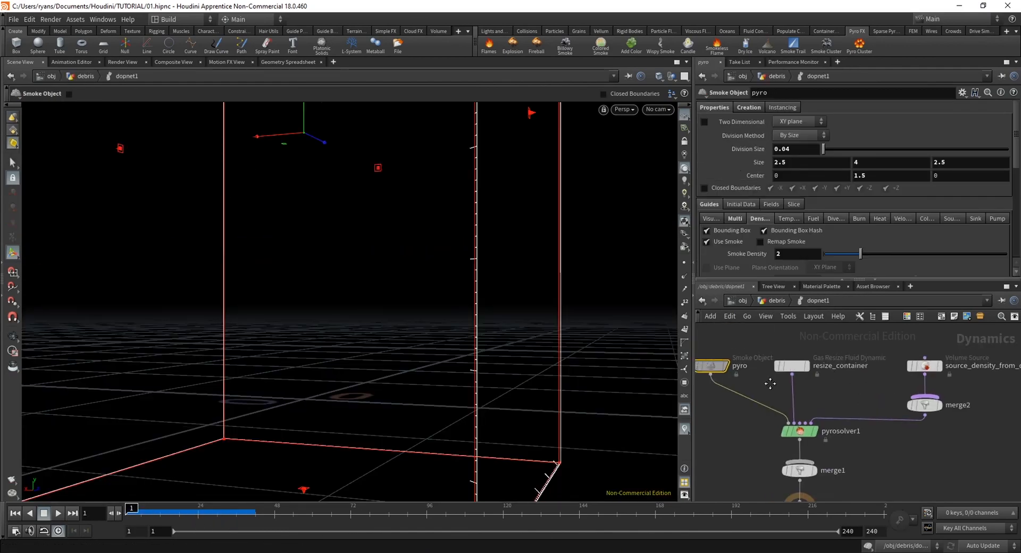
pyautogui.click(815, 438)
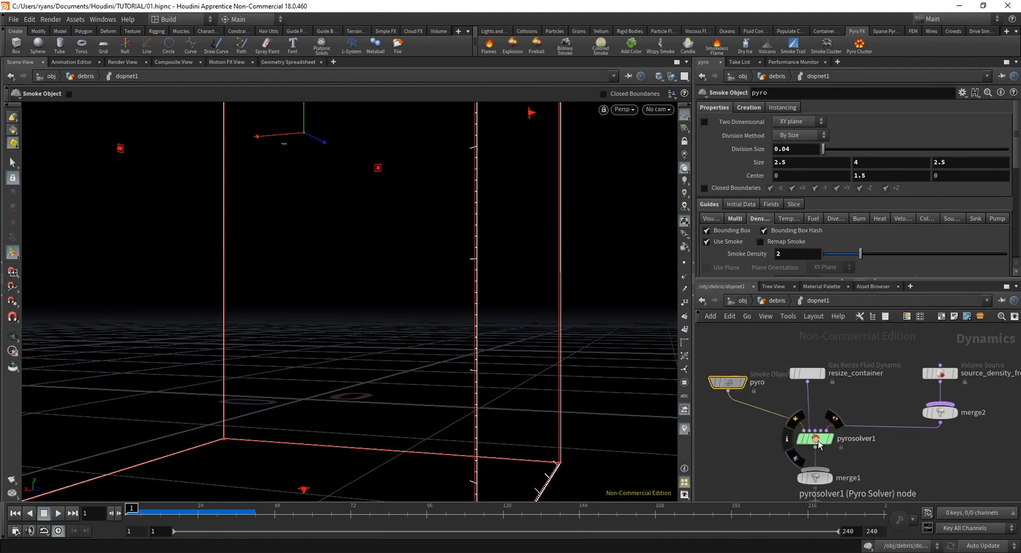
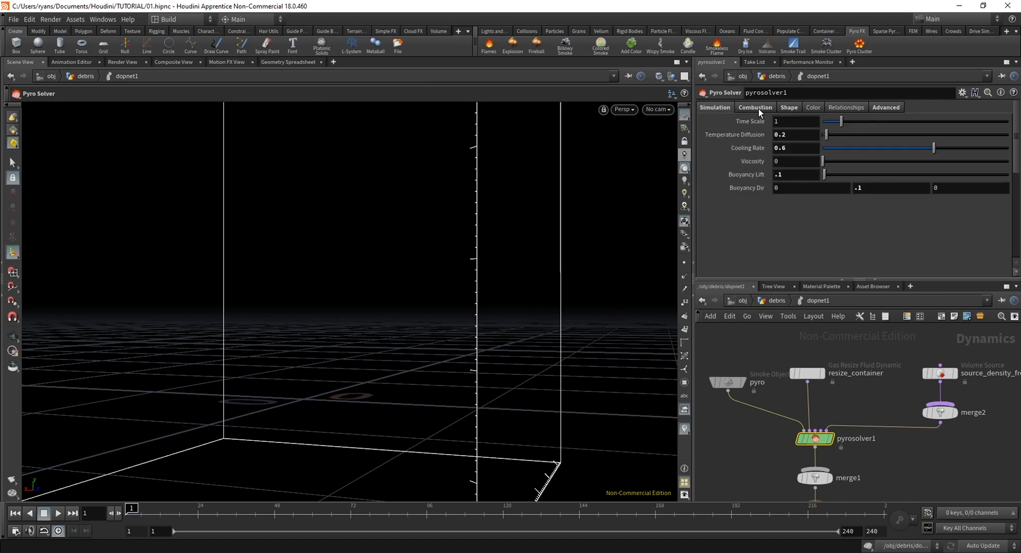
# Set the pyro solver's Turbulence to 0.5, enable Shredding, and return to its simulation parameters
pyautogui.click(789, 108)
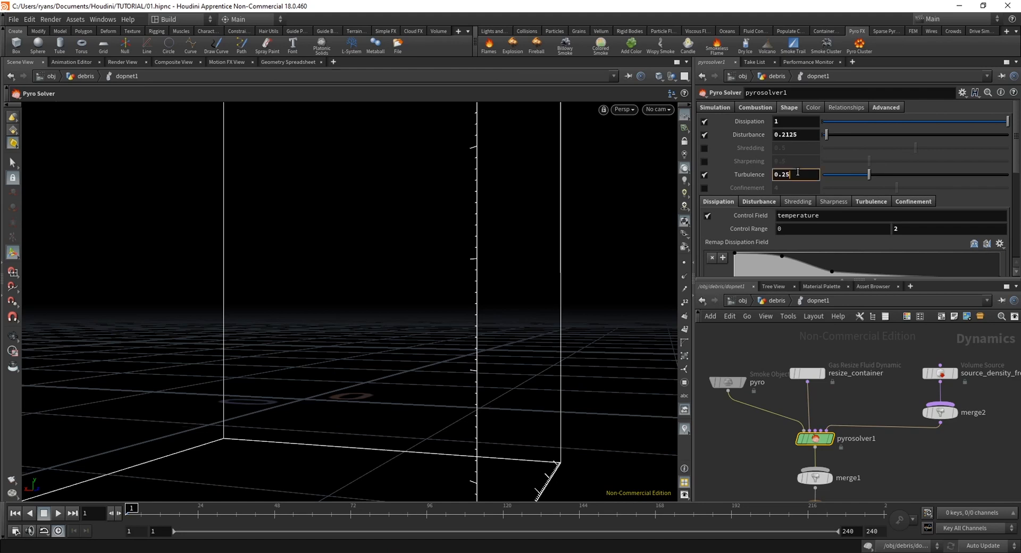
pyautogui.press('Return')
pyautogui.click(704, 148)
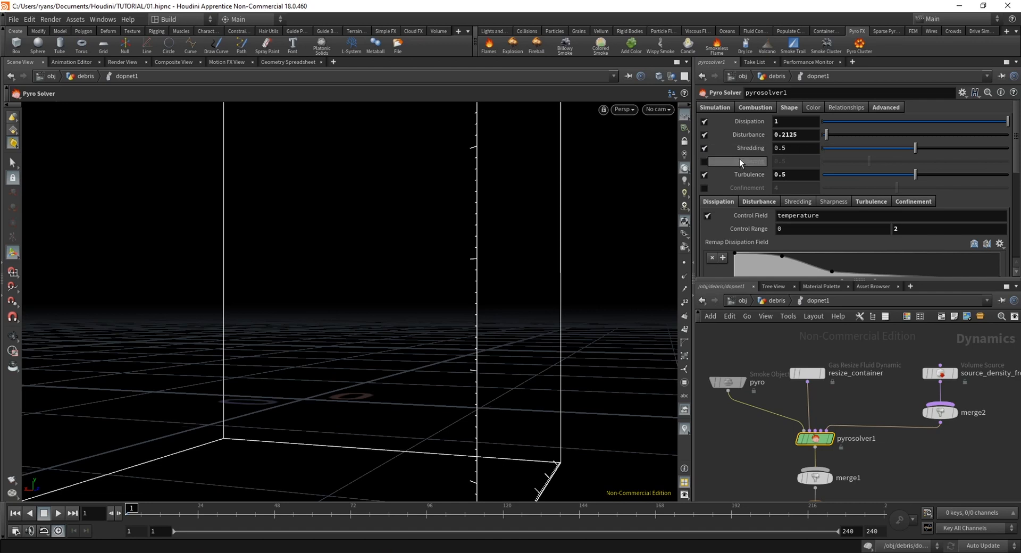
pyautogui.moveTo(740, 161)
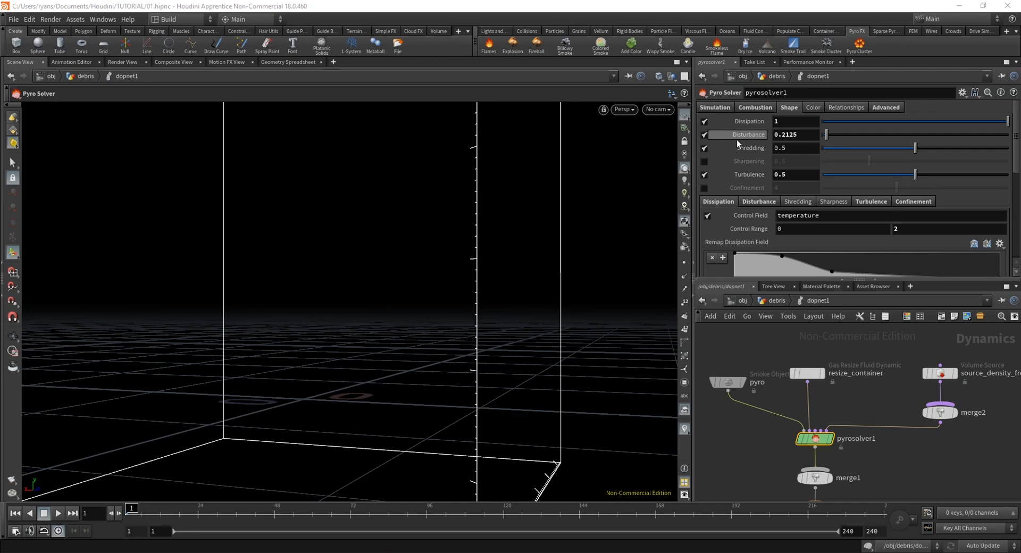
pyautogui.click(767, 109)
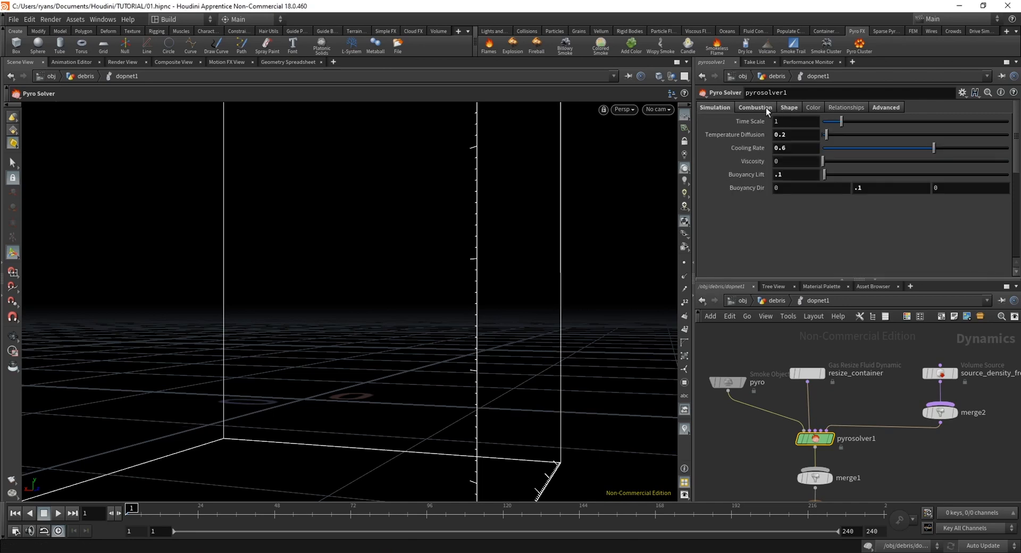
# Play the pyro simulation inside dopnet1 to about frame 46, examine the smoke from farther out, and rewind
pyautogui.click(48, 519)
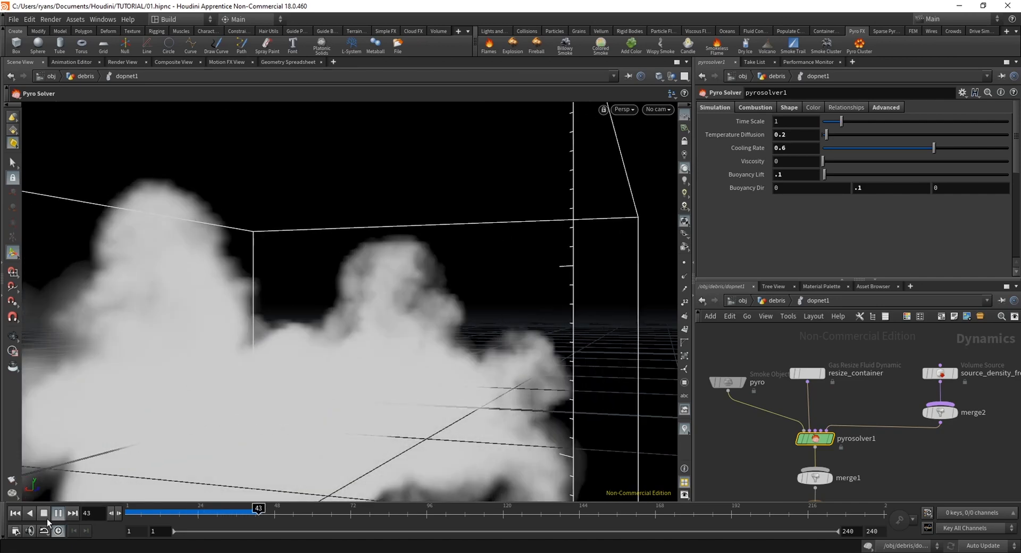
pyautogui.click(52, 515)
pyautogui.keyDown('alt'); pyautogui.moveTo(401, 394); pyautogui.dragTo(335, 319, button='right'); pyautogui.keyUp('alt')
pyautogui.keyDown('alt'); pyautogui.moveTo(335, 318); pyautogui.dragTo(404, 367); pyautogui.keyUp('alt')
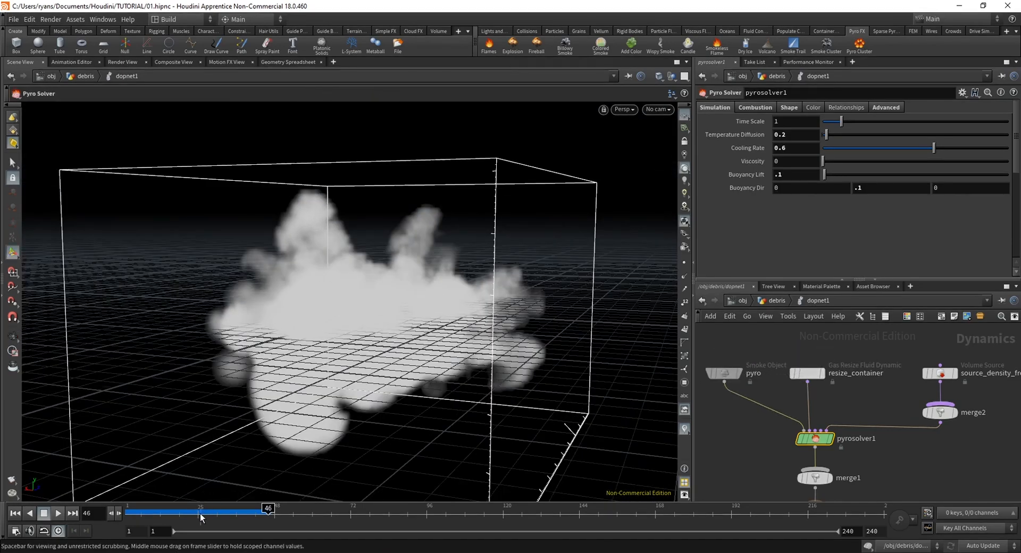
pyautogui.moveTo(201, 517)
pyautogui.mouseDown()
pyautogui.moveTo(165, 516)
pyautogui.moveTo(266, 521)
pyautogui.moveTo(86, 515)
pyautogui.mouseUp()
# Go up to object level, play the combined debris and smoke, scrub the frames up to about 36, and return to frame 1
pyautogui.click(743, 301)
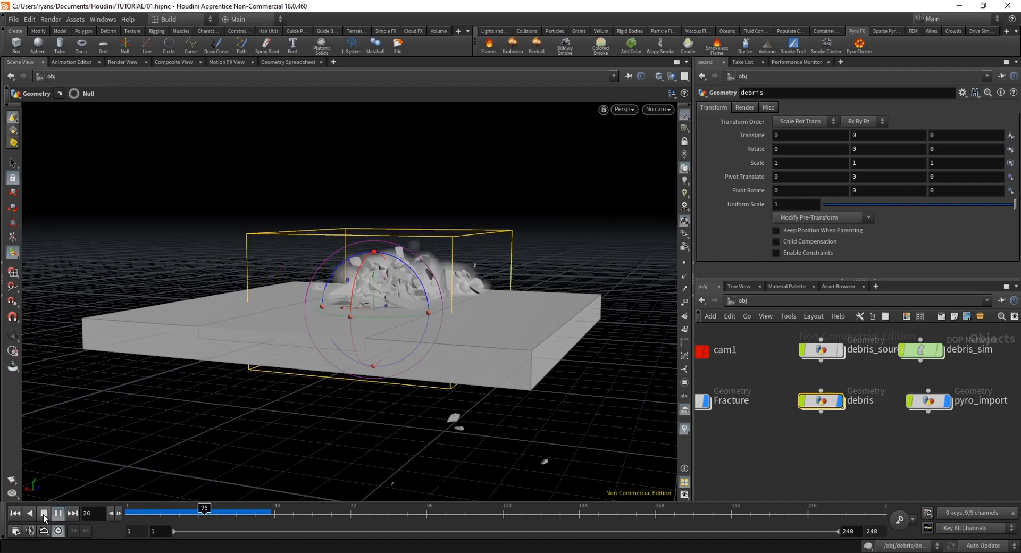
pyautogui.click(44, 518)
pyautogui.moveTo(426, 340)
pyautogui.keyDown('alt'); pyautogui.mouseDown()
pyautogui.moveTo(451, 283)
pyautogui.moveTo(436, 324)
pyautogui.mouseUp(); pyautogui.keyUp('alt')
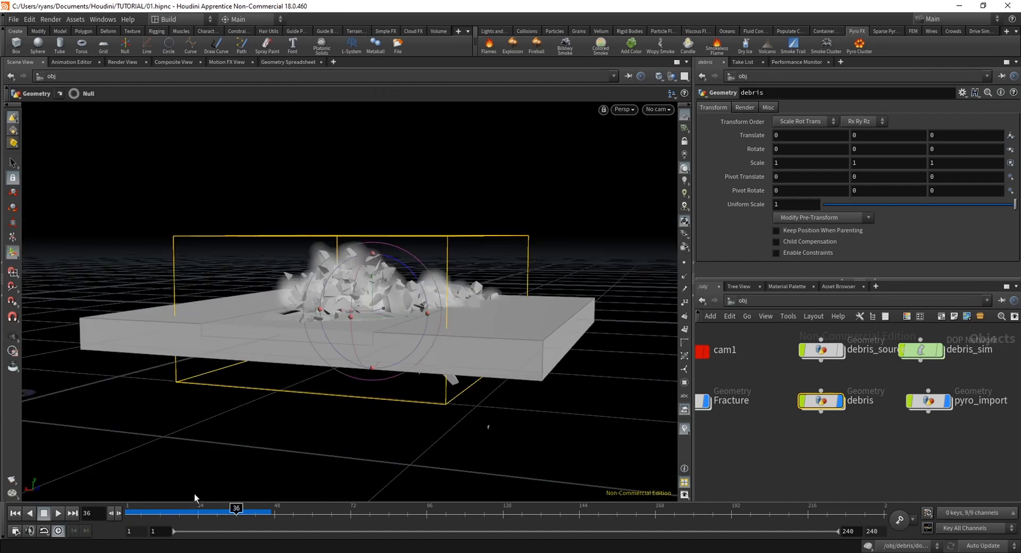
pyautogui.moveTo(182, 515)
pyautogui.mouseDown()
pyautogui.moveTo(142, 515)
pyautogui.moveTo(235, 522)
pyautogui.moveTo(129, 526)
pyautogui.moveTo(256, 523)
pyautogui.mouseUp()
pyautogui.keyDown('alt'); pyautogui.moveTo(340, 388); pyautogui.dragTo(466, 322); pyautogui.keyUp('alt')
pyautogui.scroll(2, 485, 302)
pyautogui.moveTo(163, 514); pyautogui.dragTo(114, 519)
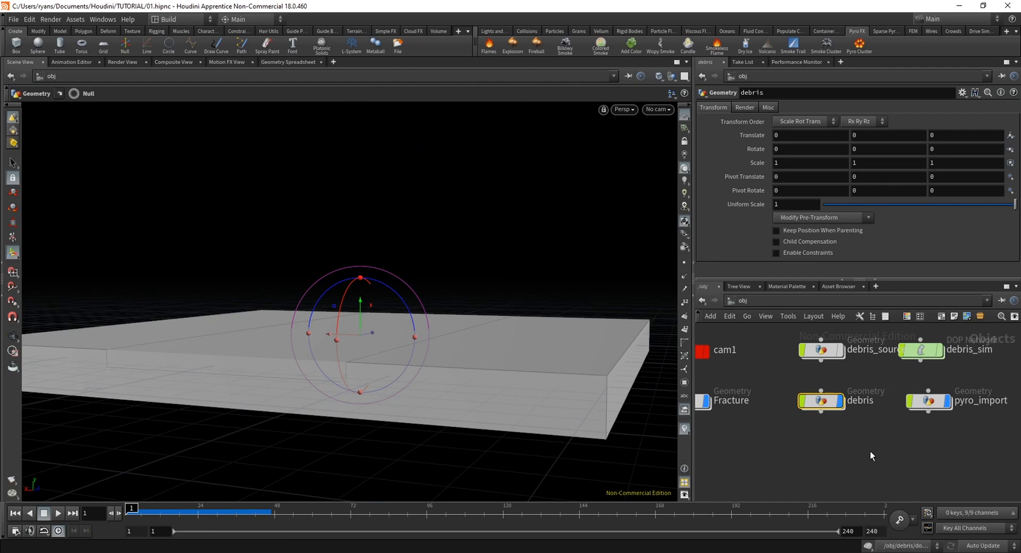
# Open the debris object and add an Object Merge node in the free space between the source chain and dopnet1
pyautogui.moveTo(939, 408); pyautogui.dragTo(937, 408)
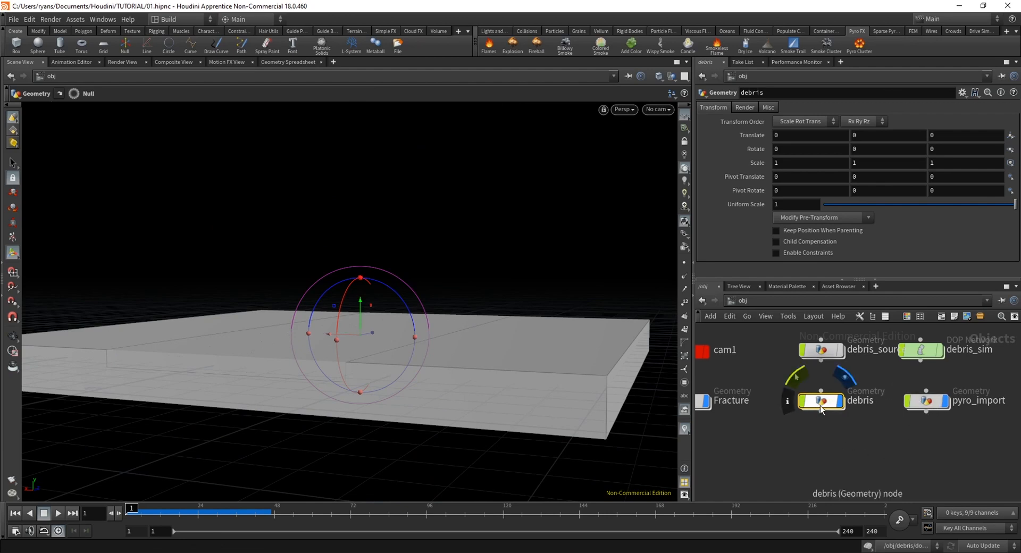
pyautogui.doubleClick(820, 405)
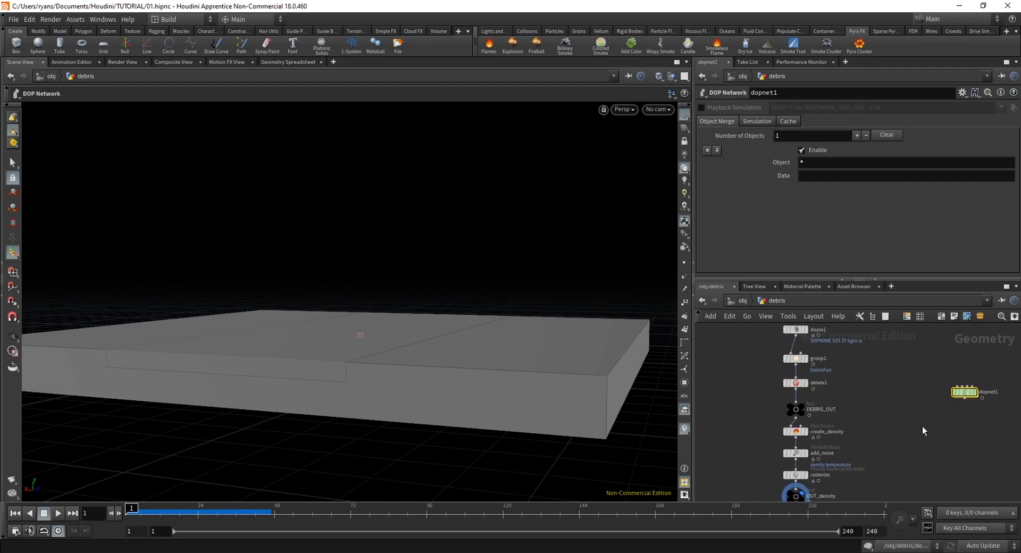
pyautogui.moveTo(889, 389); pyautogui.dragTo(828, 427, button='middle')
pyautogui.press('Tab')
pyautogui.write('objm')
pyautogui.press('Return')
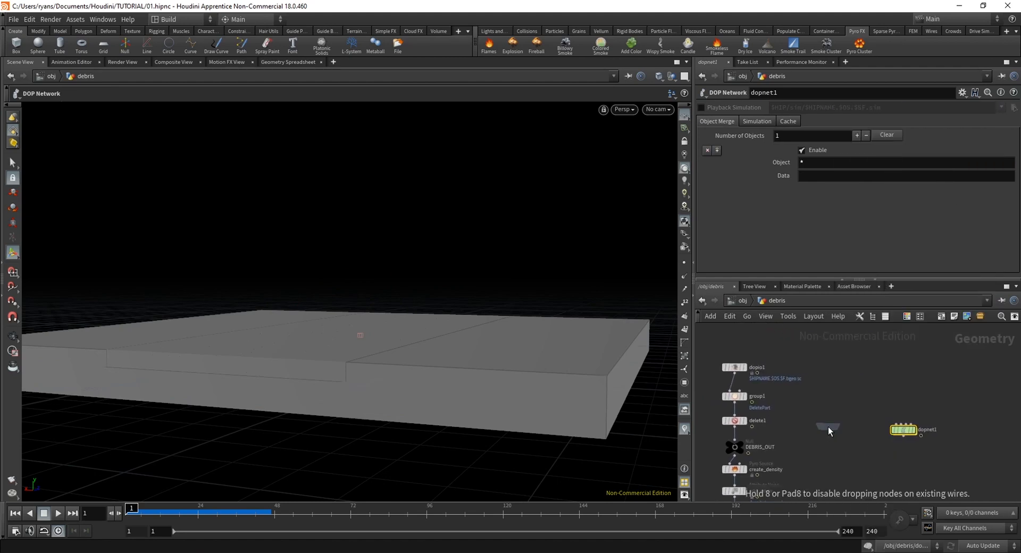
pyautogui.click(828, 427)
pyautogui.moveTo(904, 430); pyautogui.dragTo(955, 409)
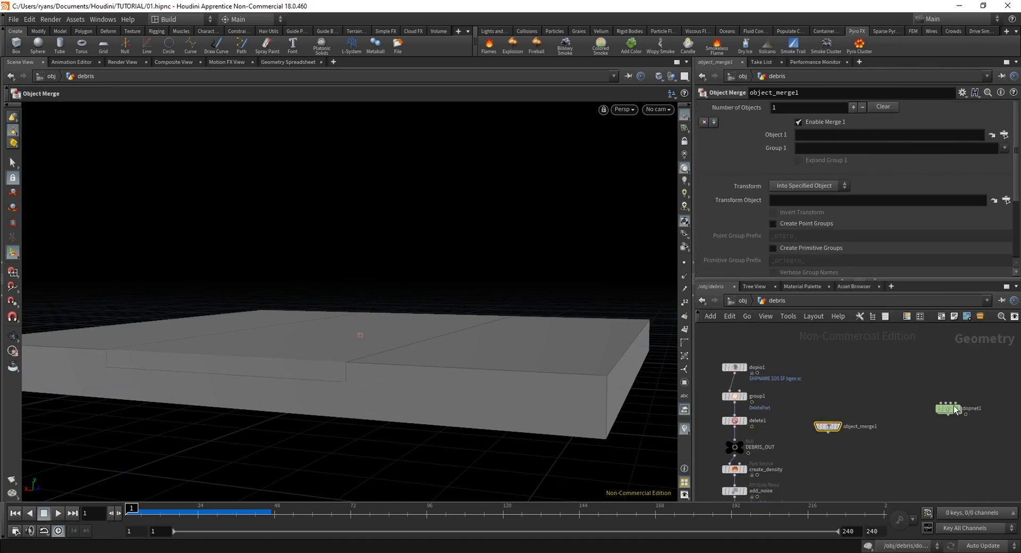
pyautogui.moveTo(829, 426); pyautogui.dragTo(839, 366)
# Point the Object Merge at /obj/Fracture/GROUND_GEO and set its Transform to Into This Object
pyautogui.scroll(3, 835, 417)
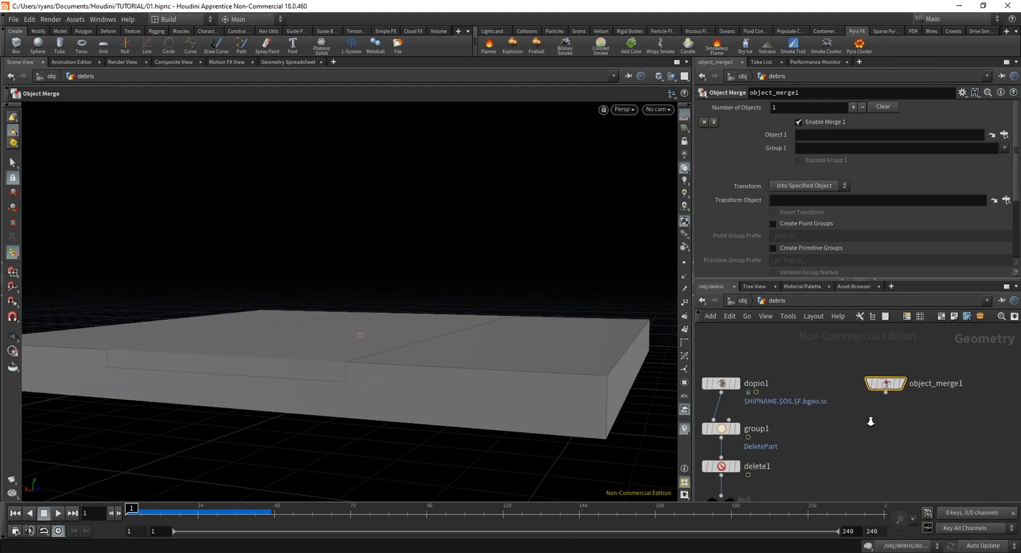
pyautogui.scroll(1, 871, 422)
pyautogui.click(1004, 134)
pyautogui.moveTo(964, 50); pyautogui.dragTo(890, 100)
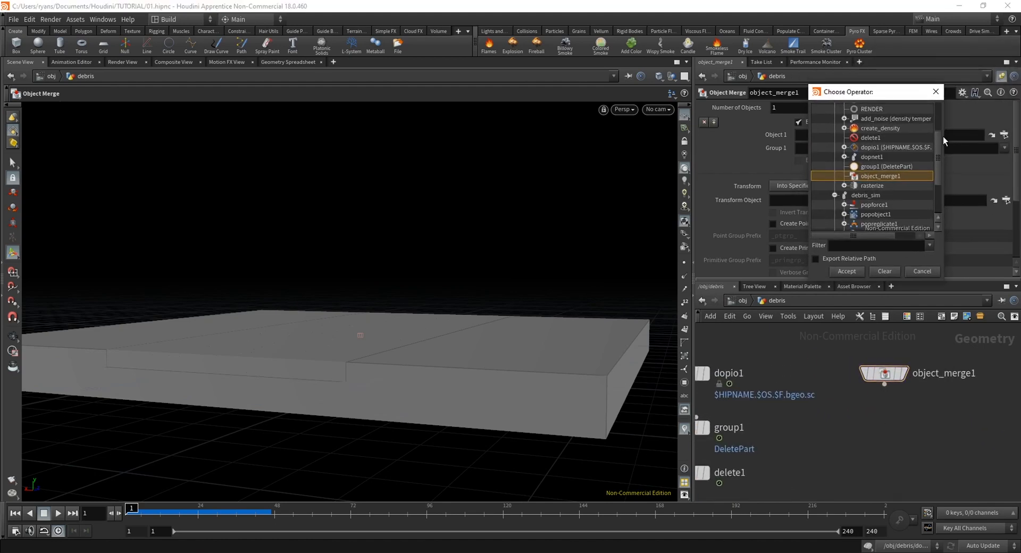
pyautogui.scroll(3, 937, 122)
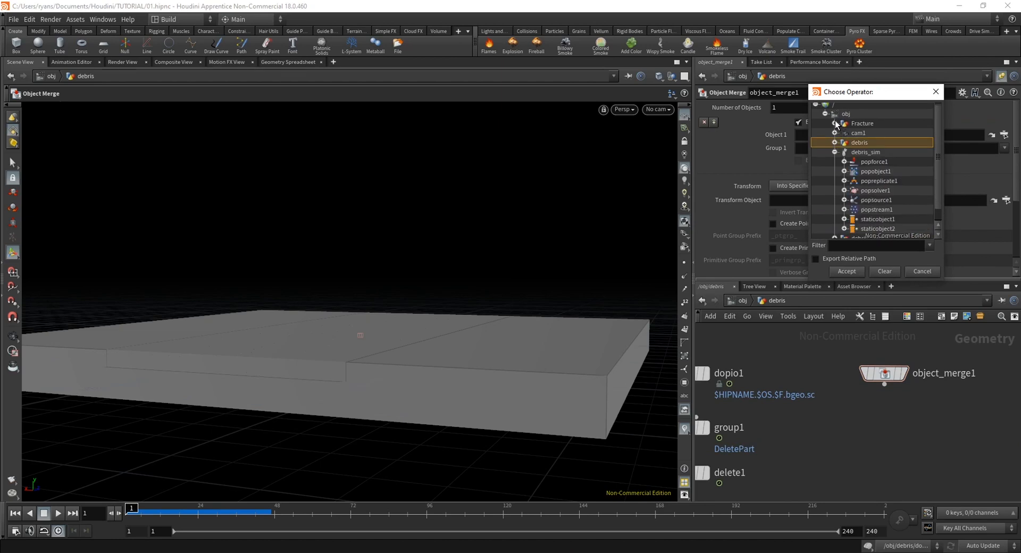
pyautogui.click(835, 122)
pyautogui.doubleClick(883, 170)
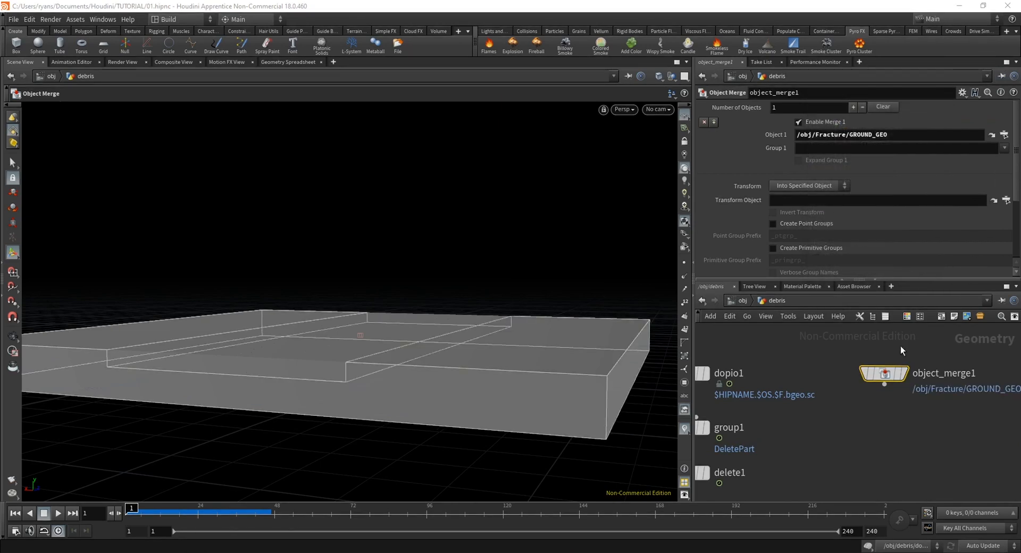
pyautogui.moveTo(910, 426); pyautogui.dragTo(832, 437, button='middle')
pyautogui.click(809, 186)
pyautogui.click(808, 218)
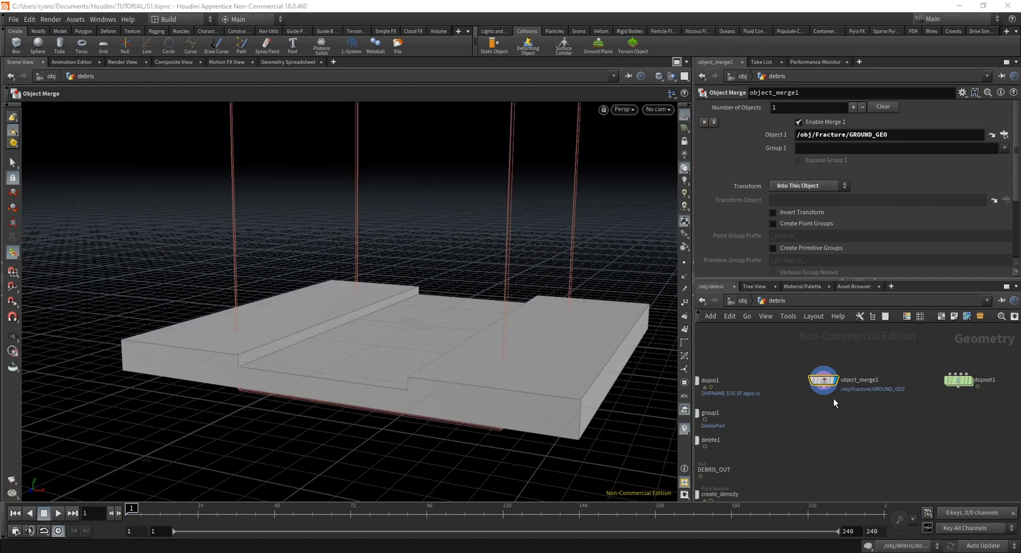
# Add a VDB from Polygons node below the merged ground and set its Voxel Size to 0.01
pyautogui.moveTo(828, 420); pyautogui.dragTo(825, 433, button='middle')
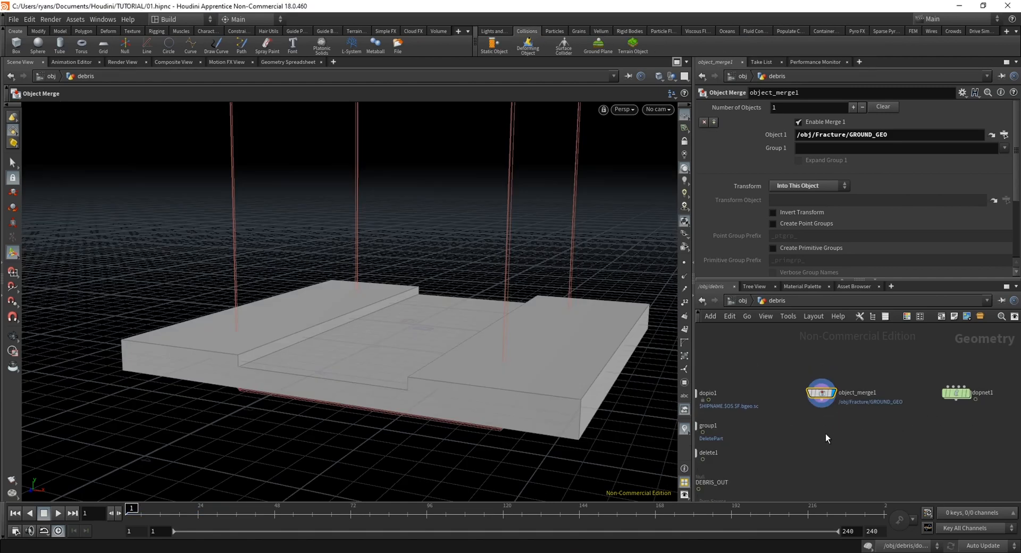
pyautogui.press('Tab')
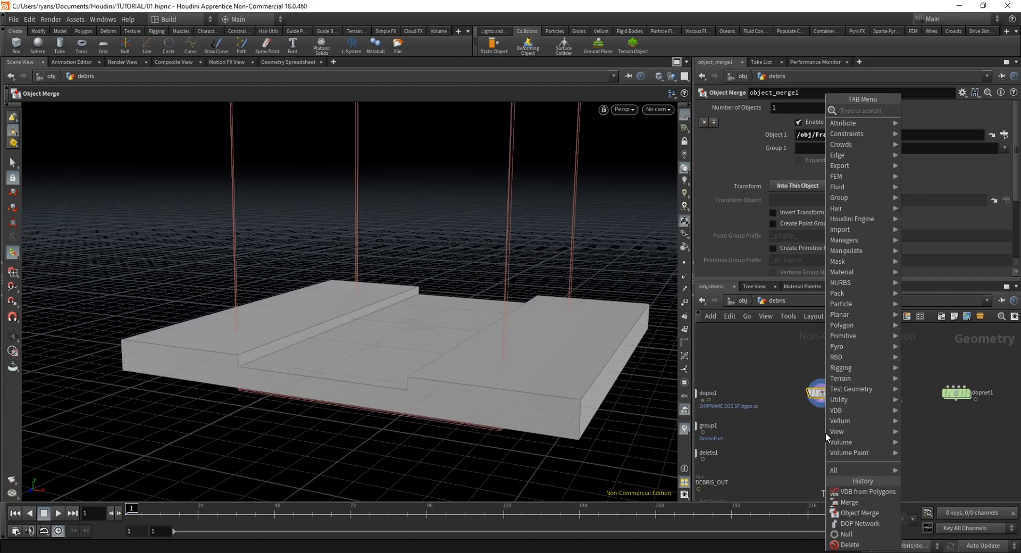
pyautogui.write('vdbfrom')
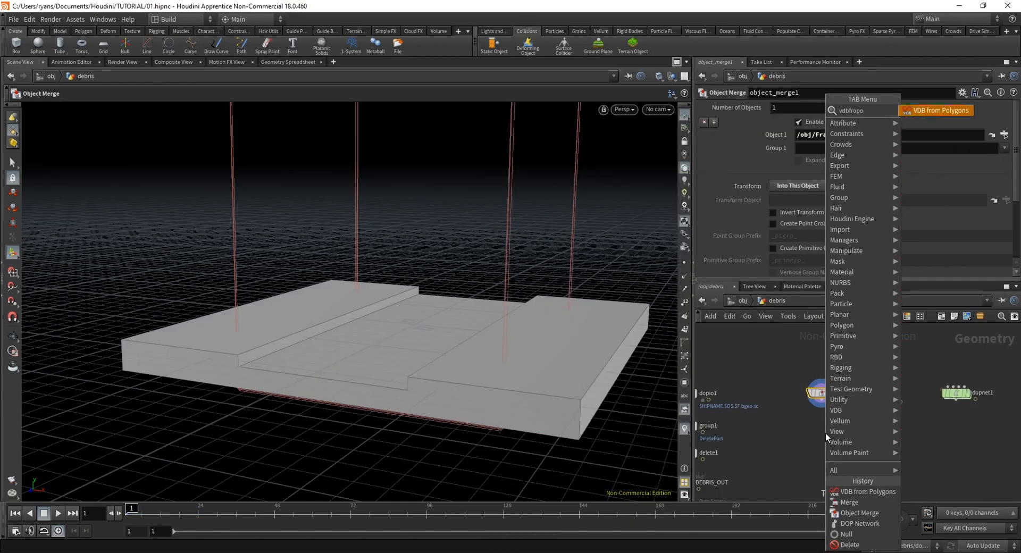
pyautogui.write('po')
pyautogui.press('Return')
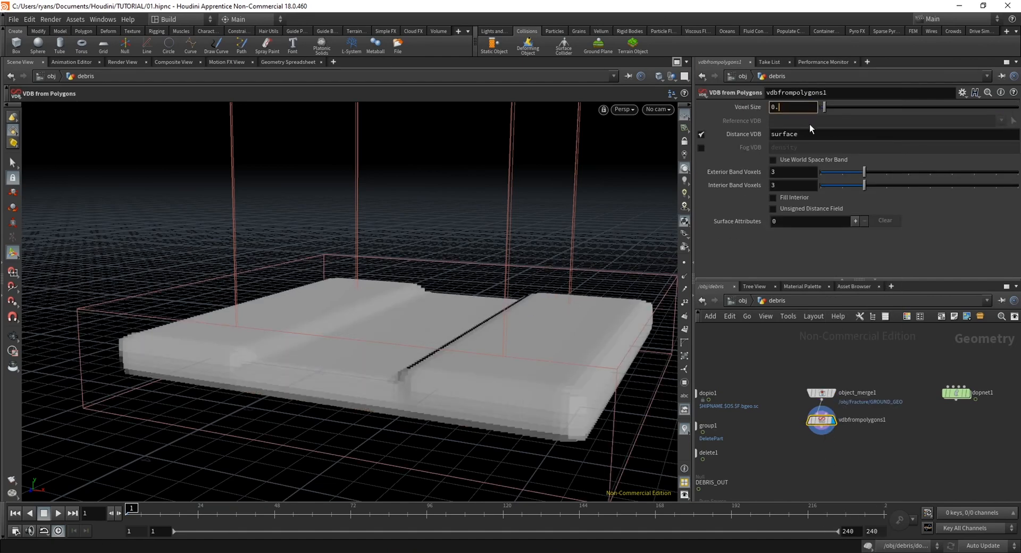
pyautogui.write('01')
pyautogui.press('Return')
# Turn the debris object's ground VDB into a static collision object for the simulation, and reopen the debris network
pyautogui.keyDown('alt'); pyautogui.moveTo(381, 394); pyautogui.dragTo(426, 399); pyautogui.keyUp('alt')
pyautogui.doubleClick(956, 394)
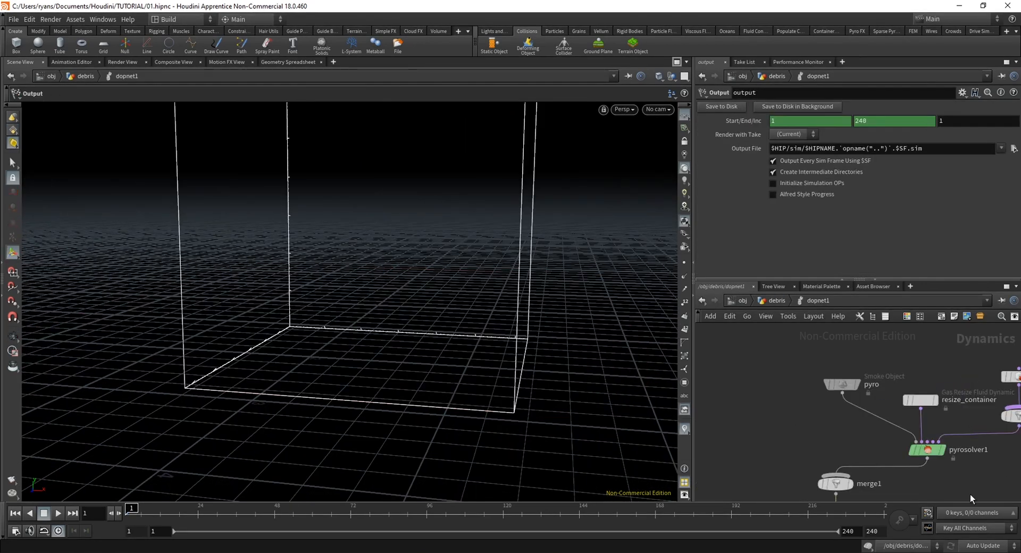
pyautogui.click(744, 301)
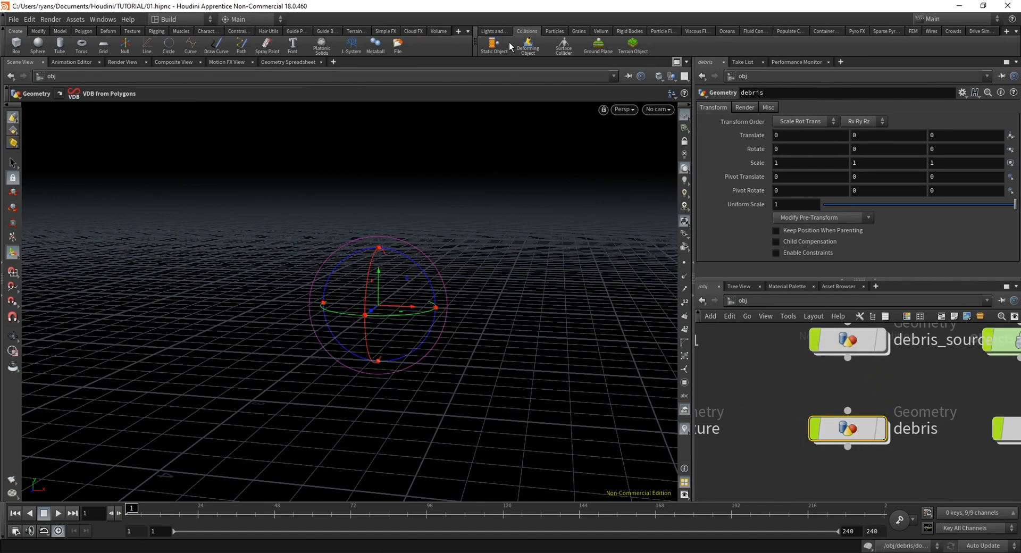
pyautogui.doubleClick(844, 426)
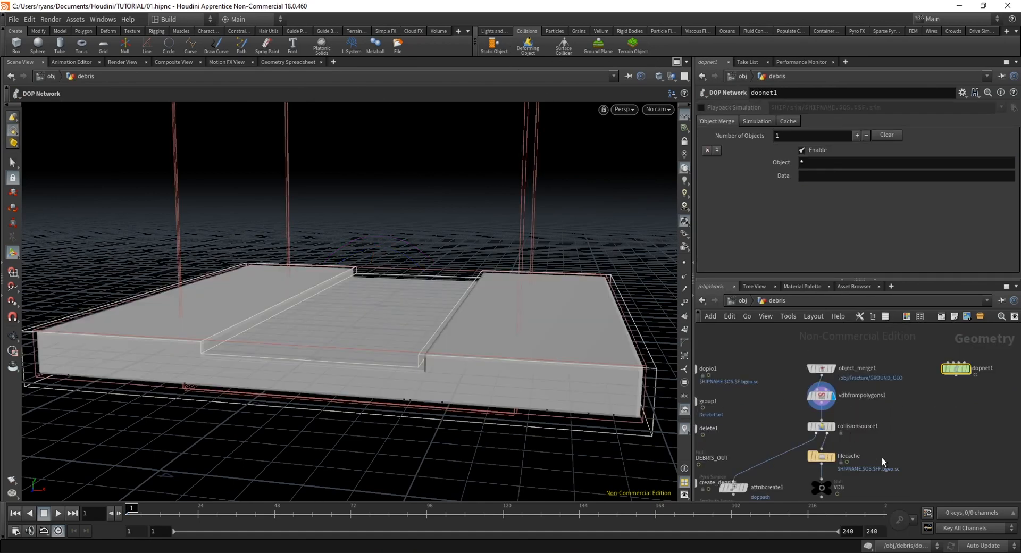
# Arrange the collisionsource1, filecache, VDB and attribcreate1 nodes, and space out the static object's nodes inside dopnet1
pyautogui.moveTo(885, 387); pyautogui.dragTo(832, 452)
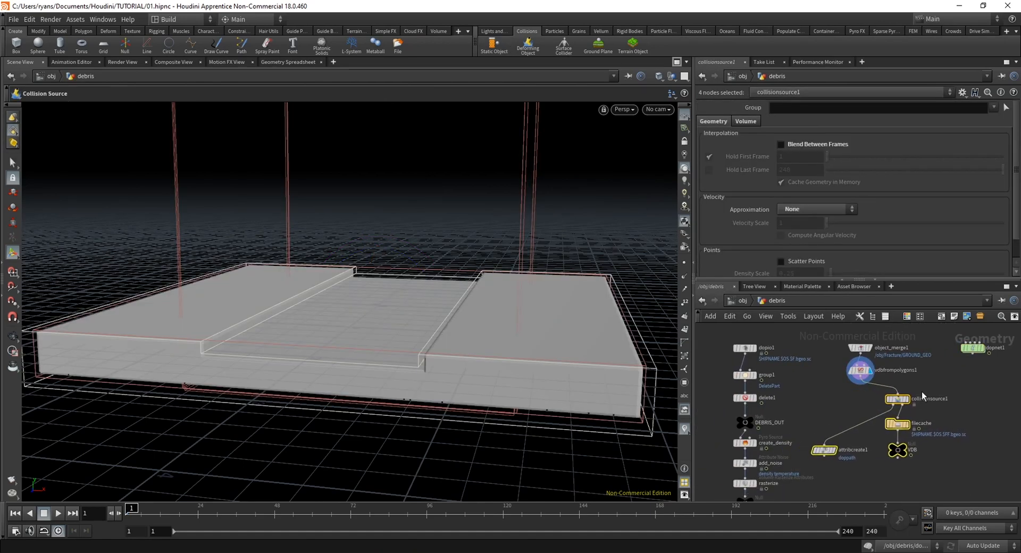
pyautogui.click(966, 382)
pyautogui.scroll(-1, 966, 382)
pyautogui.moveTo(966, 382); pyautogui.dragTo(924, 403, button='middle')
pyautogui.doubleClick(931, 375)
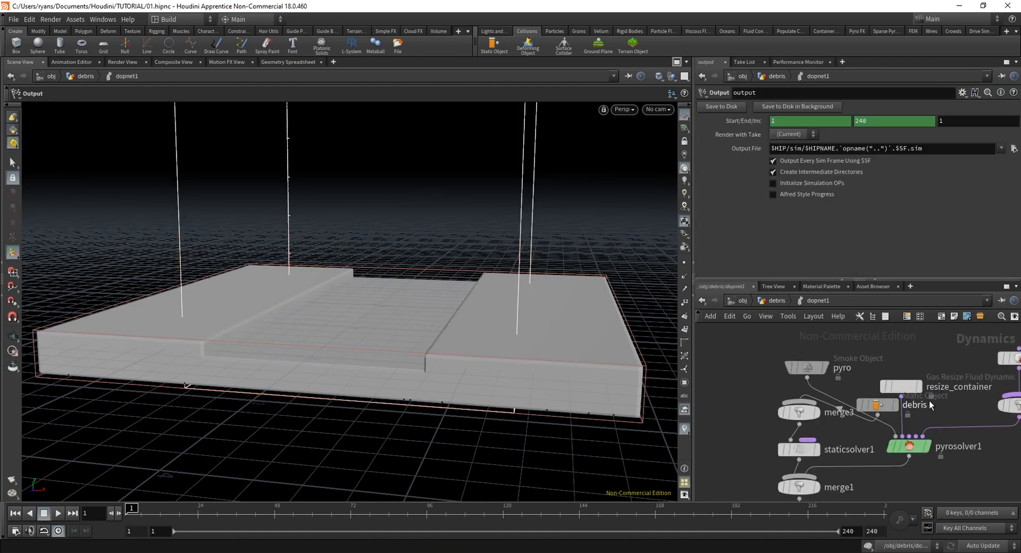
pyautogui.scroll(5, 948, 431)
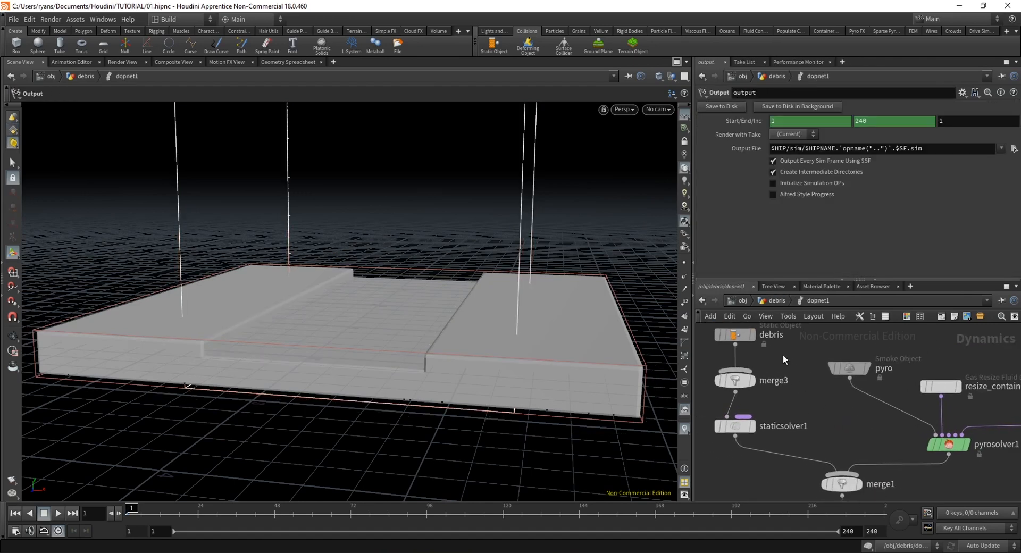
# Enable Use Deforming Geometry and Create Active Object on the debris static object, and bring up its volume collision settings
pyautogui.click(735, 335)
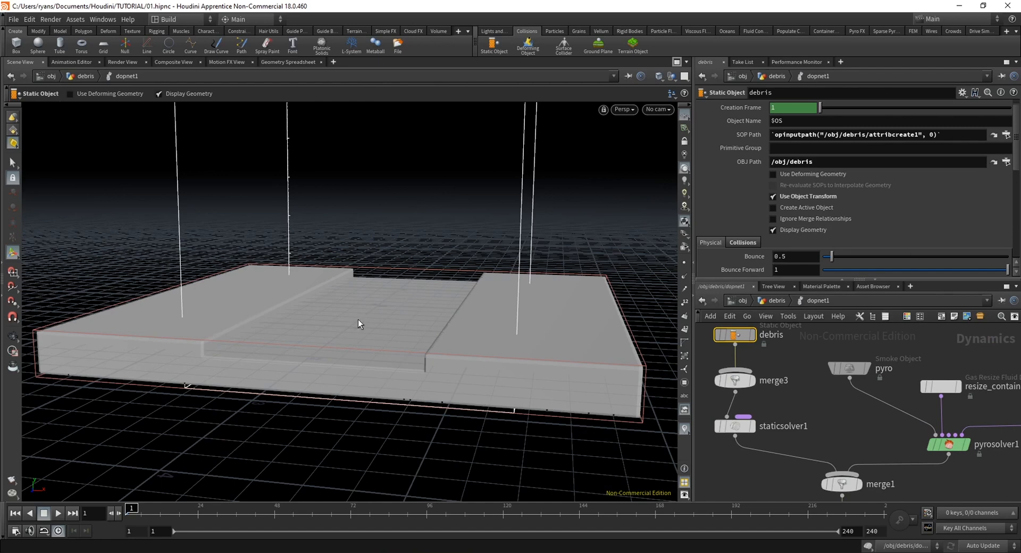
pyautogui.press('Escape')
pyautogui.moveTo(358, 319); pyautogui.dragTo(514, 319)
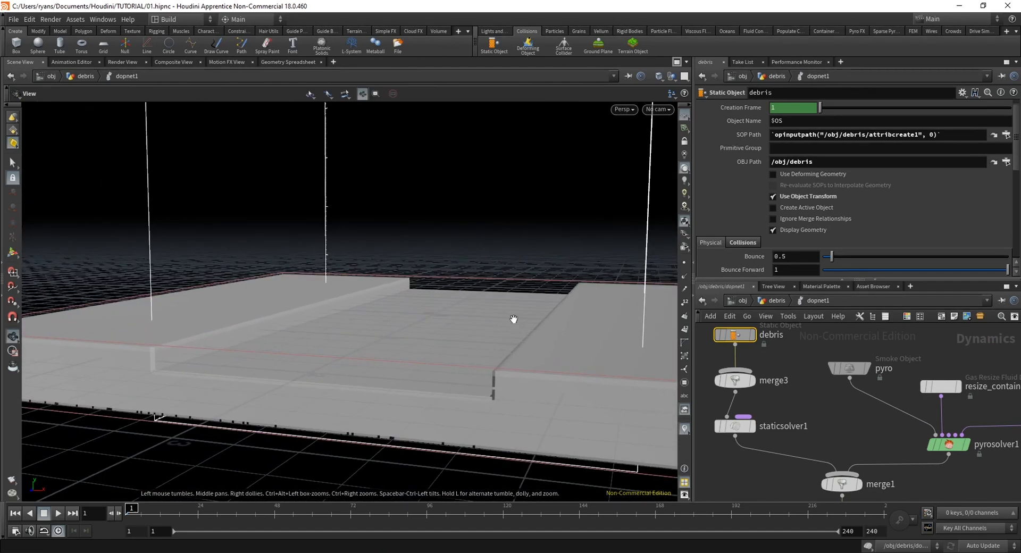
pyautogui.click(774, 174)
pyautogui.moveTo(1017, 136); pyautogui.dragTo(1017, 211)
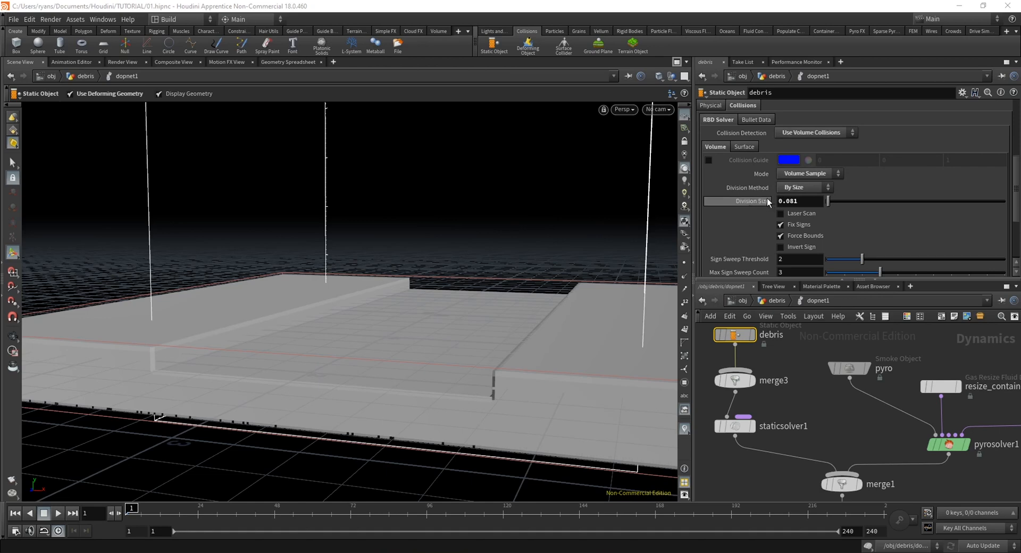
# Hide the debris static object's display geometry and show its volume collision guide instead
pyautogui.scroll(2, 986, 165)
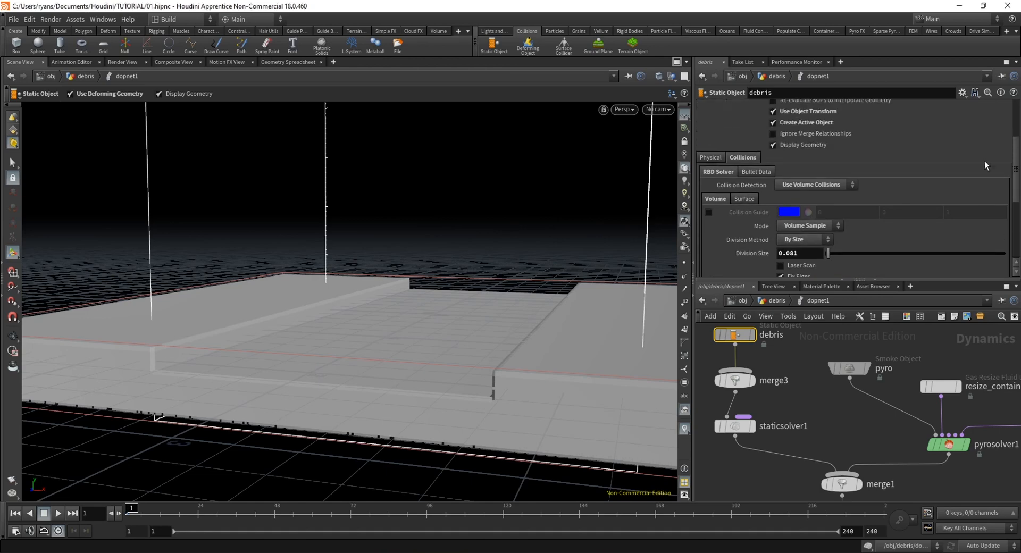
pyautogui.click(774, 144)
pyautogui.click(709, 212)
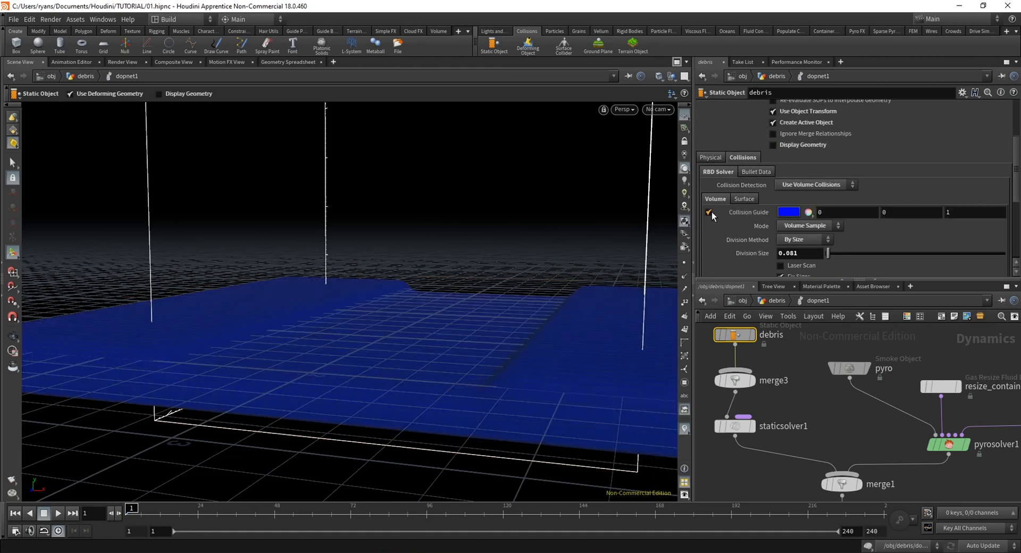
# Set the static object's volume collision Division Size to 0.01 and examine the collision guide around the ground trench
pyautogui.press('Escape')
pyautogui.moveTo(415, 311); pyautogui.dragTo(478, 338)
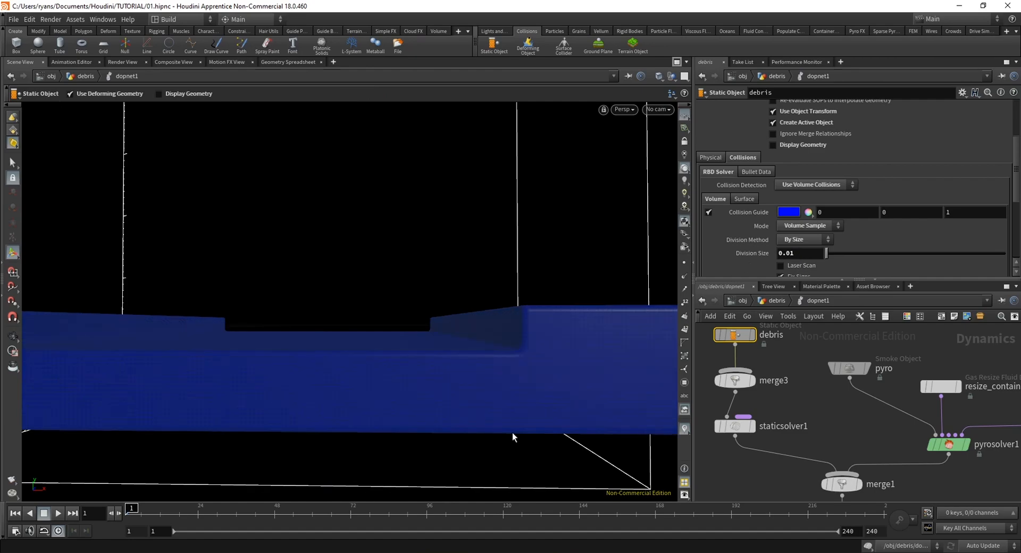
pyautogui.press('Escape')
pyautogui.moveTo(512, 346); pyautogui.dragTo(334, 398)
pyautogui.scroll(3, 334, 398)
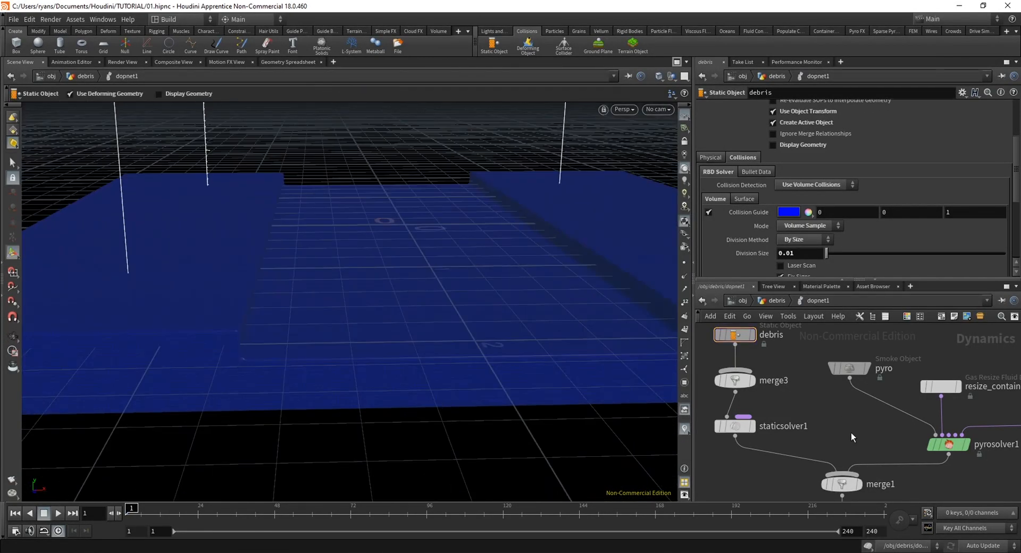
pyautogui.moveTo(925, 461); pyautogui.dragTo(874, 441, button='middle')
pyautogui.scroll(1, 870, 468)
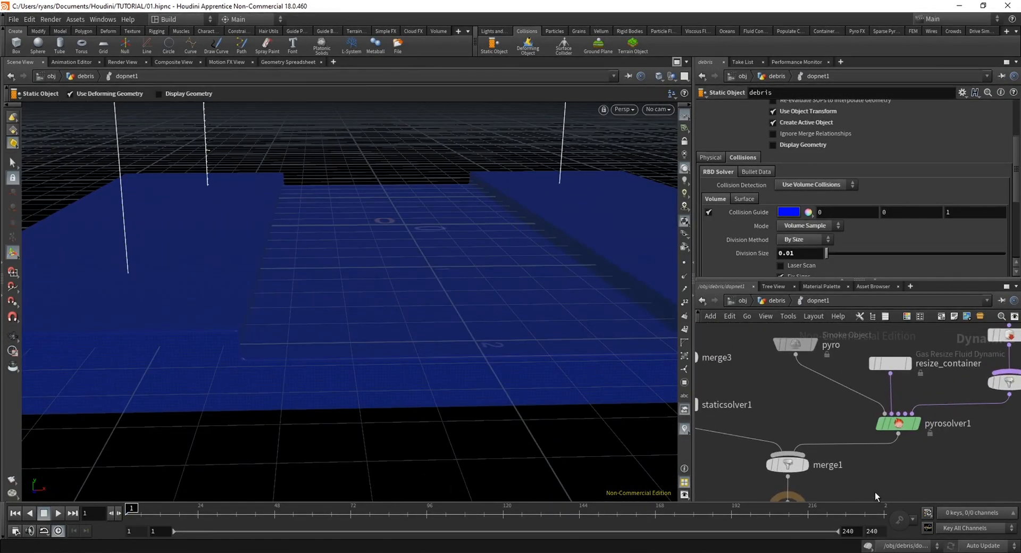
pyautogui.keyDown('alt'); pyautogui.moveTo(408, 396); pyautogui.dragTo(319, 330); pyautogui.keyUp('alt')
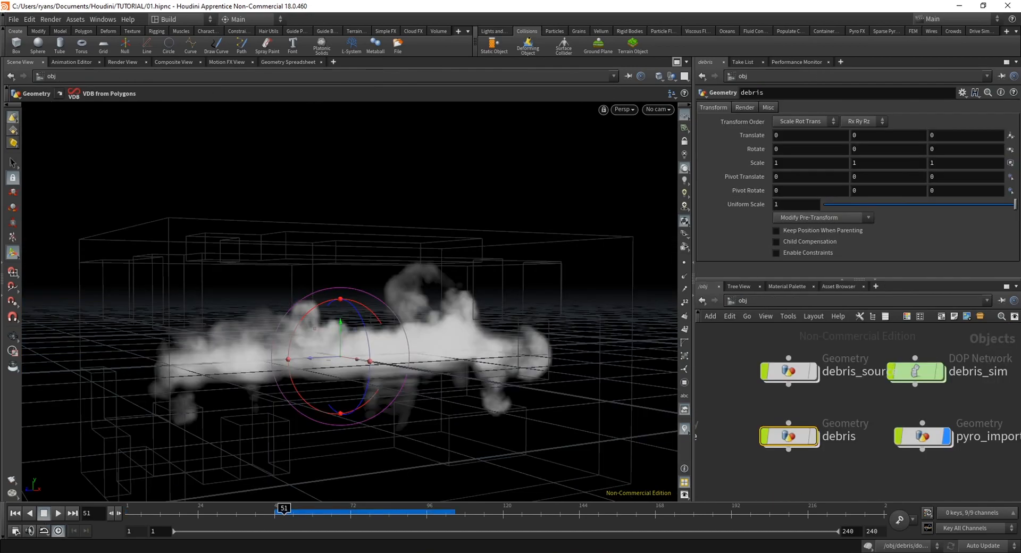
# Examine the frame 51 smoke at object level from several angles, toggling the debris object's display on and off
pyautogui.keyDown('alt'); pyautogui.moveTo(384, 405); pyautogui.dragTo(355, 358, button='middle'); pyautogui.keyUp('alt')
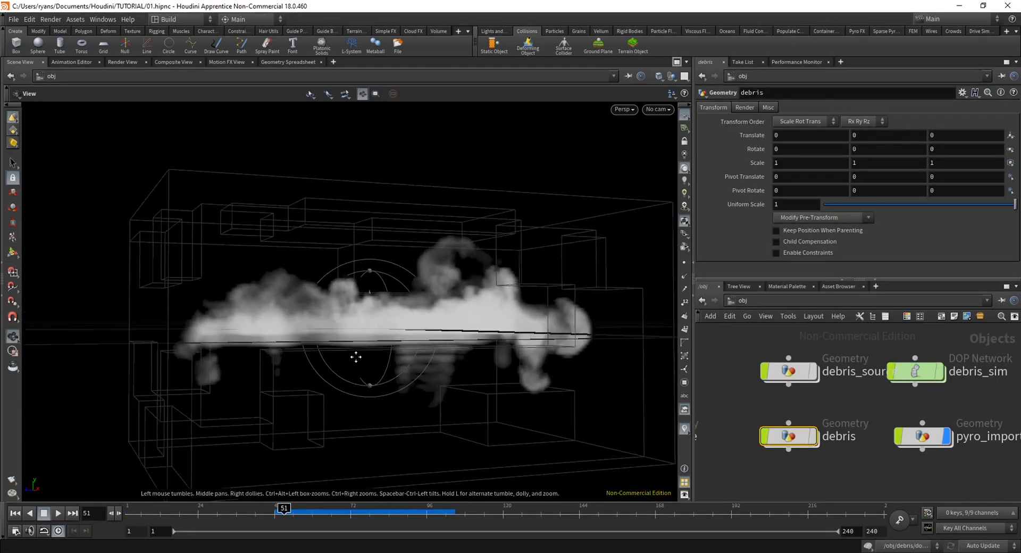
pyautogui.keyDown('alt'); pyautogui.moveTo(356, 358); pyautogui.dragTo(464, 365); pyautogui.keyUp('alt')
pyautogui.keyDown('alt'); pyautogui.moveTo(464, 365); pyautogui.dragTo(440, 377, button='middle'); pyautogui.keyUp('alt')
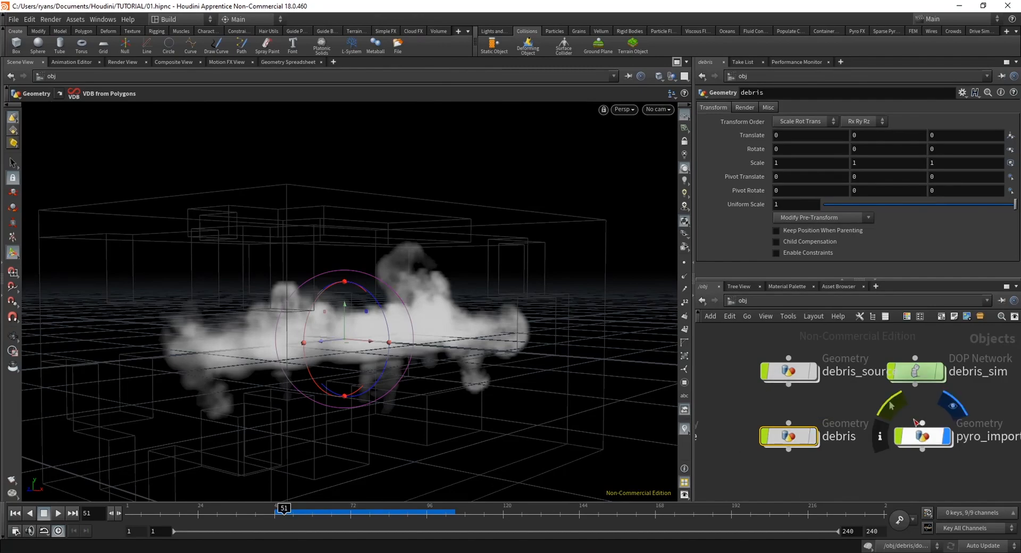
pyautogui.click(816, 441)
pyautogui.click(817, 440)
pyautogui.keyDown('alt'); pyautogui.moveTo(420, 391); pyautogui.dragTo(633, 396); pyautogui.keyUp('alt')
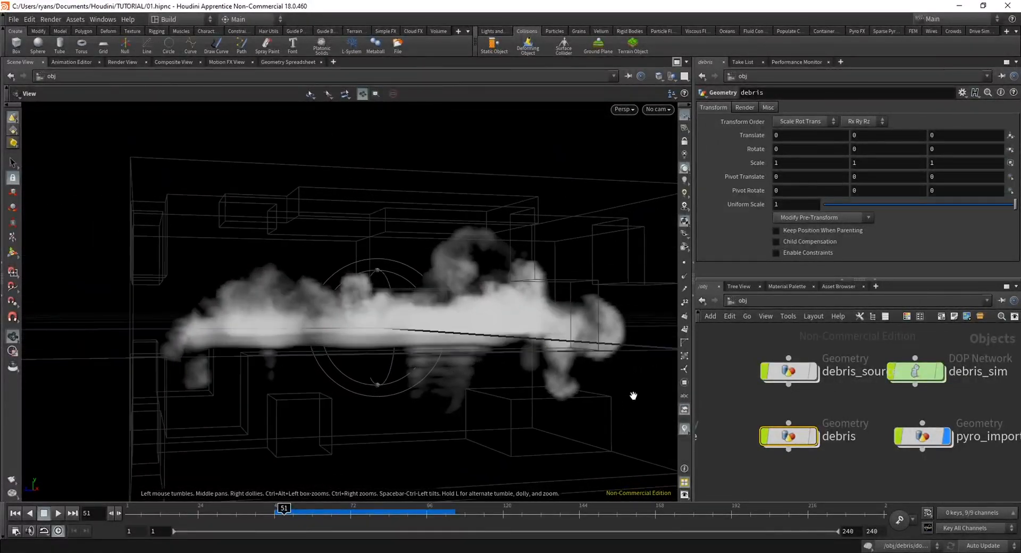
pyautogui.click(815, 437)
pyautogui.click(815, 436)
# Inspect the smoke at frame 51 from close below the ground plane and from above
pyautogui.press('Escape')
pyautogui.moveTo(368, 380); pyautogui.dragTo(422, 296)
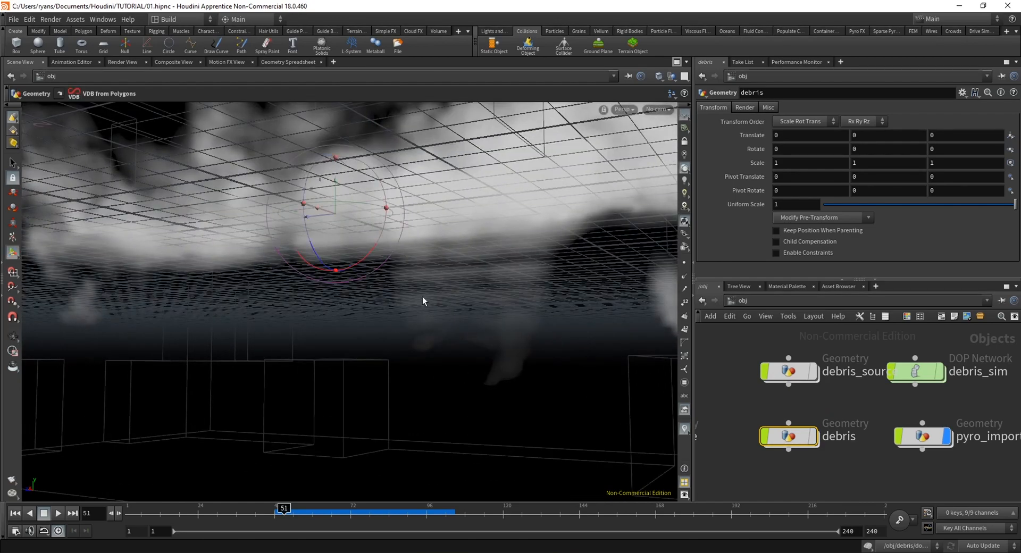
pyautogui.scroll(-8, 417, 383)
pyautogui.moveTo(401, 371)
pyautogui.keyDown('alt'); pyautogui.mouseDown()
pyautogui.moveTo(460, 374)
pyautogui.moveTo(392, 358)
pyautogui.moveTo(438, 372)
pyautogui.moveTo(398, 373)
pyautogui.mouseUp(); pyautogui.keyUp('alt')
pyautogui.scroll(5, 463, 375)
pyautogui.moveTo(368, 330); pyautogui.dragTo(348, 420)
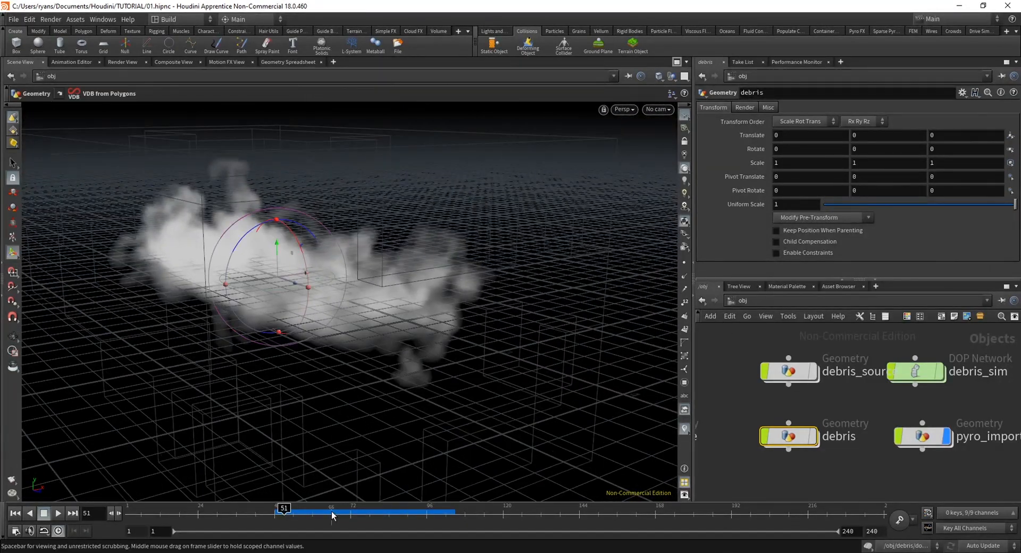
# Scrub between frames 52 and 62 and check the smoke's shape from above and at ground level
pyautogui.moveTo(333, 516); pyautogui.dragTo(300, 520)
pyautogui.moveTo(306, 404); pyautogui.dragTo(232, 386)
pyautogui.moveTo(301, 517)
pyautogui.mouseDown()
pyautogui.moveTo(285, 518)
pyautogui.moveTo(349, 520)
pyautogui.moveTo(282, 521)
pyautogui.moveTo(318, 521)
pyautogui.mouseUp()
pyautogui.moveTo(290, 347); pyautogui.dragTo(218, 402)
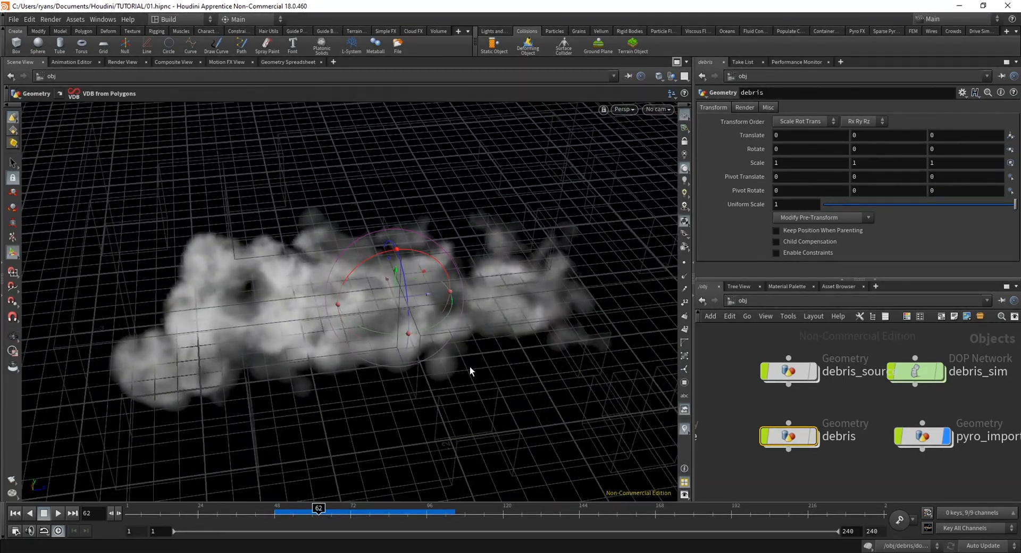
pyautogui.moveTo(293, 493); pyautogui.dragTo(266, 298)
pyautogui.click(288, 512)
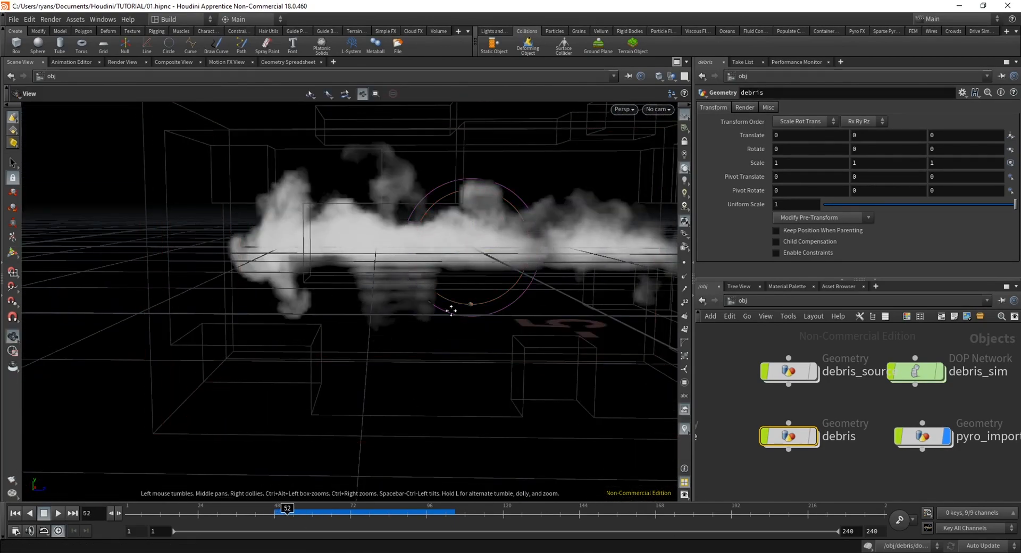
pyautogui.moveTo(451, 310); pyautogui.dragTo(343, 367)
pyautogui.moveTo(461, 372); pyautogui.dragTo(410, 391, button='middle')
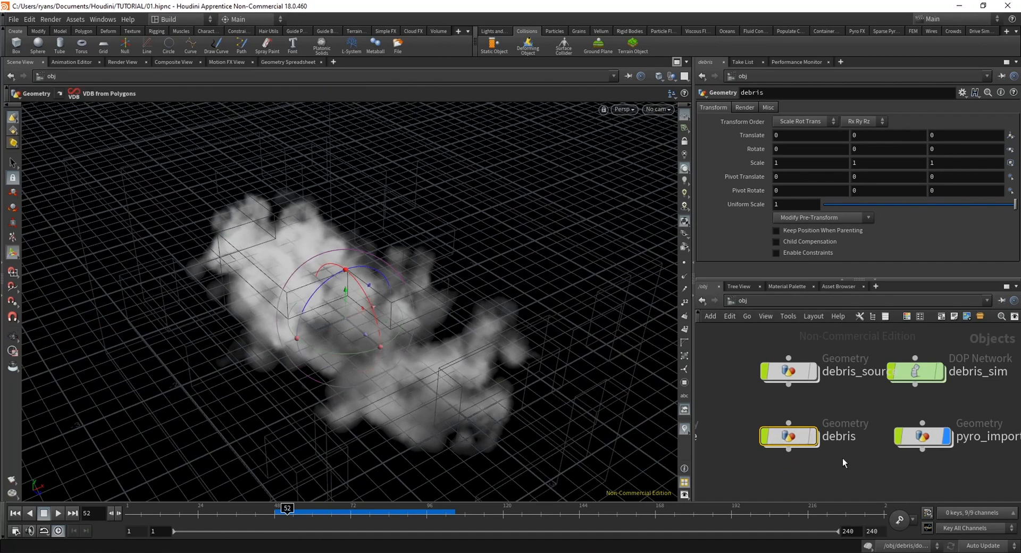
# Open the debris object's network and move the vdbfrompolygons1 node farther below object_merge1
pyautogui.doubleClick(798, 434)
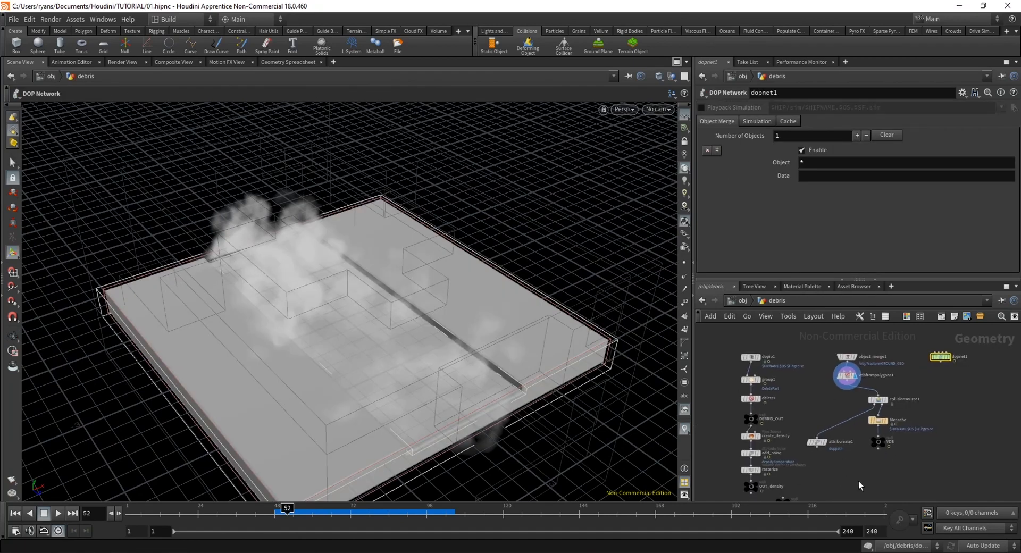
pyautogui.moveTo(826, 379); pyautogui.dragTo(825, 378)
pyautogui.moveTo(845, 376); pyautogui.dragTo(860, 396)
pyautogui.click(948, 393)
pyautogui.moveTo(947, 393); pyautogui.dragTo(910, 395, button='middle')
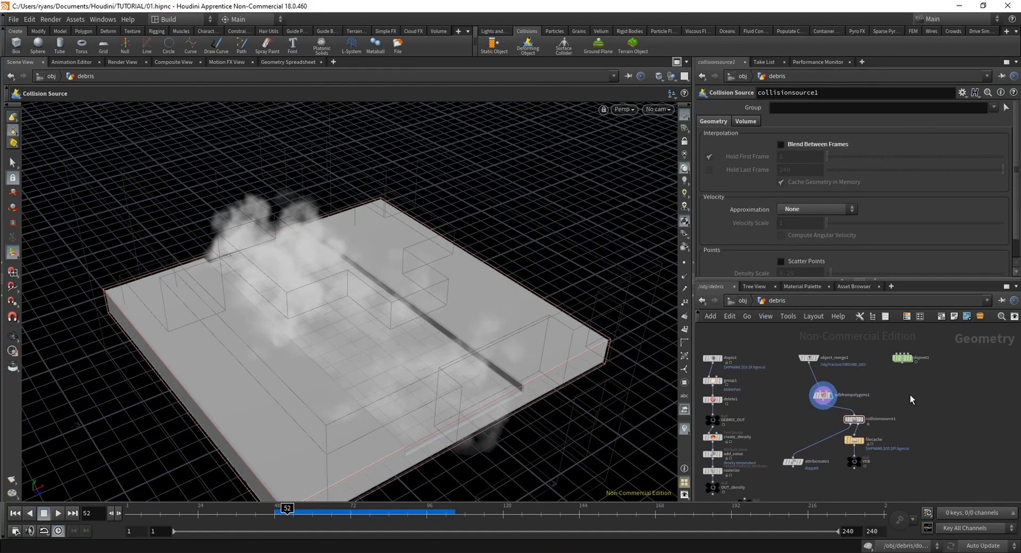
# Inspect the smoke against the collision ground inside dopnet1 from frame 52 to frame 62
pyautogui.doubleClick(903, 361)
pyautogui.keyDown('alt'); pyautogui.moveTo(435, 473); pyautogui.dragTo(345, 372); pyautogui.keyUp('alt')
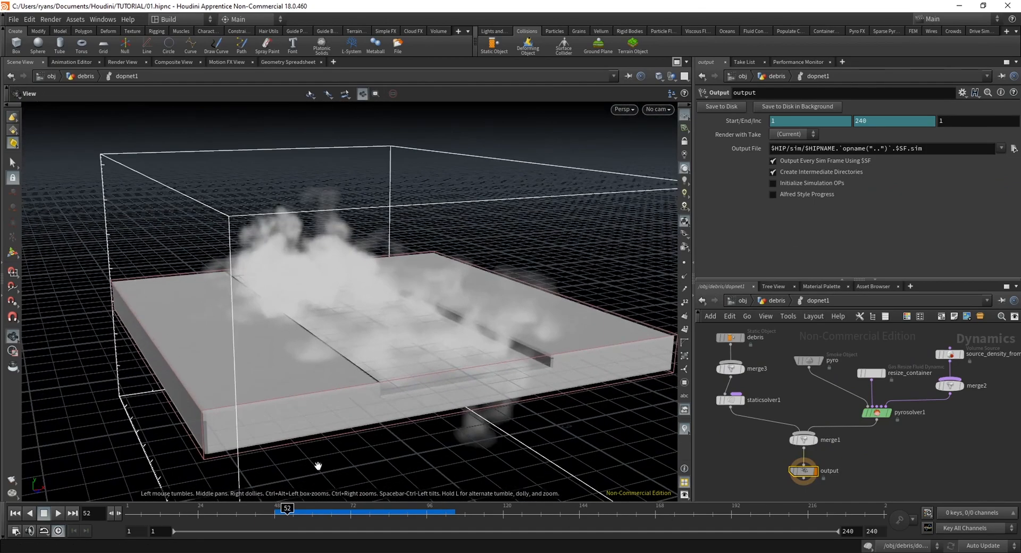
pyautogui.moveTo(289, 514); pyautogui.dragTo(318, 511)
# Return to object level and examine the smoke together with the fractured ground pieces from about frame 51 onward
pyautogui.click(742, 301)
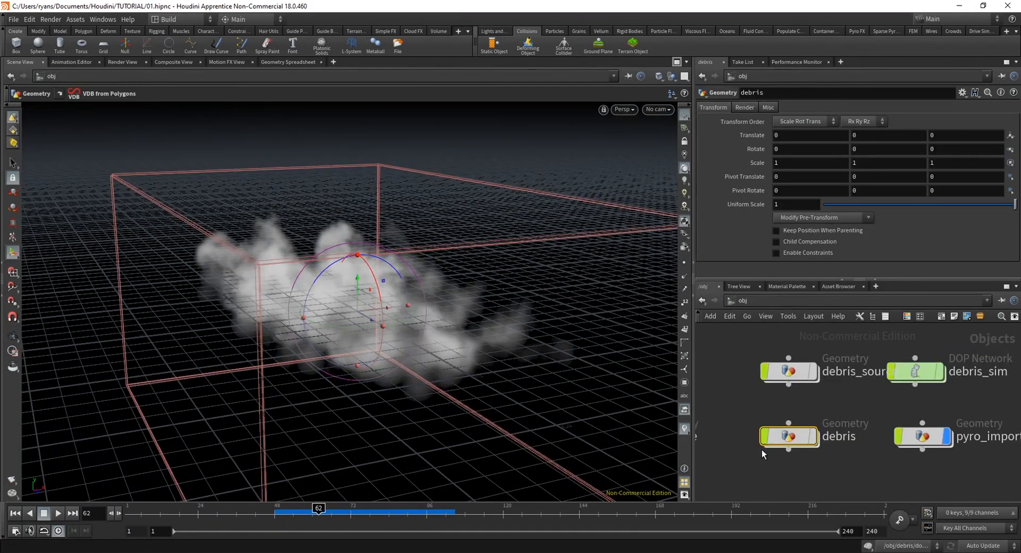
pyautogui.click(812, 437)
pyautogui.click(292, 512)
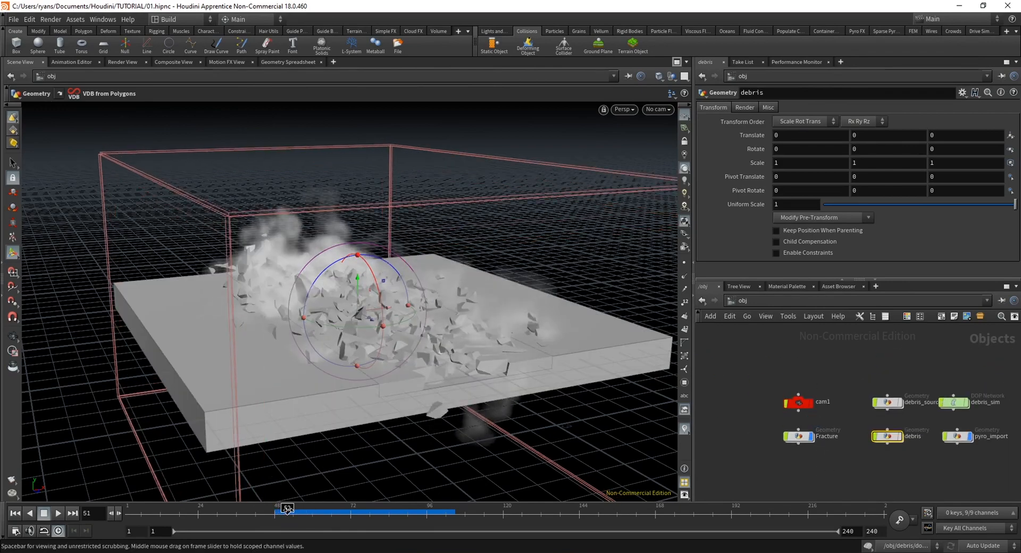
pyautogui.moveTo(293, 513)
pyautogui.mouseDown()
pyautogui.moveTo(262, 512)
pyautogui.moveTo(329, 508)
pyautogui.mouseUp()
pyautogui.keyDown('alt'); pyautogui.moveTo(394, 421); pyautogui.dragTo(510, 415); pyautogui.keyUp('alt')
pyautogui.moveTo(257, 357); pyautogui.dragTo(389, 341)
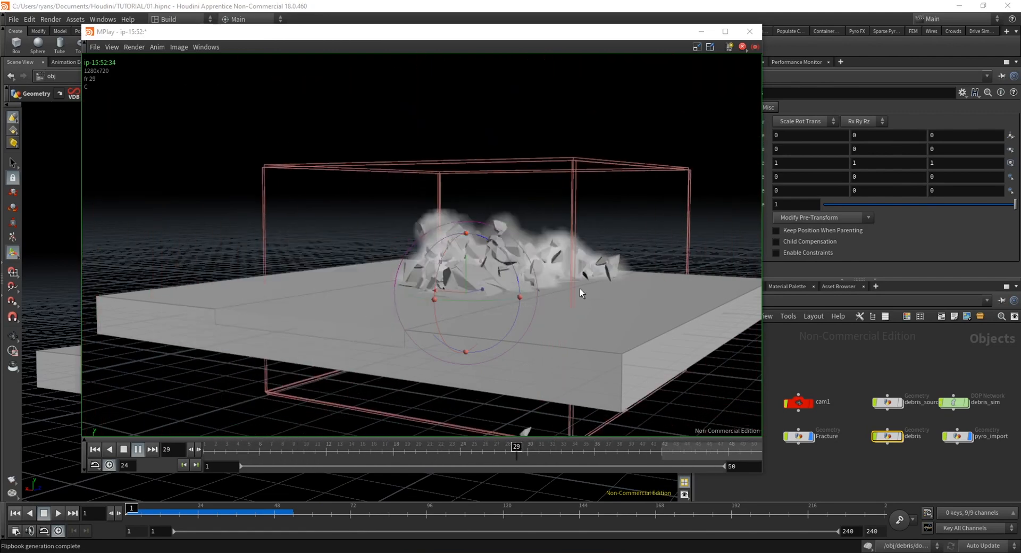
# Scrub through the MPlay flipbook between frames 1 and 47 to review the smoke and debris, and close it
pyautogui.moveTo(212, 451); pyautogui.dragTo(216, 456)
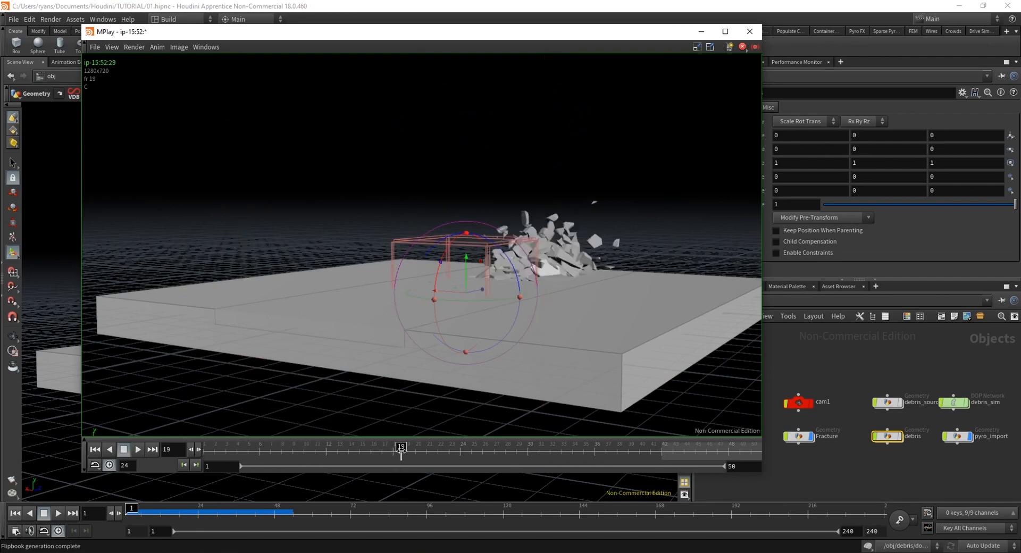
pyautogui.moveTo(419, 452); pyautogui.dragTo(249, 463)
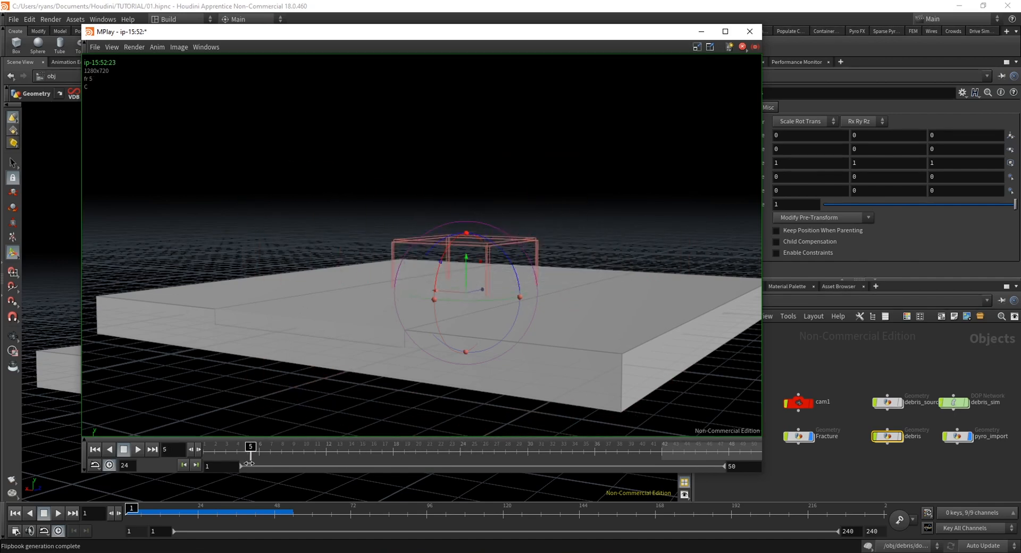
pyautogui.moveTo(409, 450); pyautogui.dragTo(716, 453)
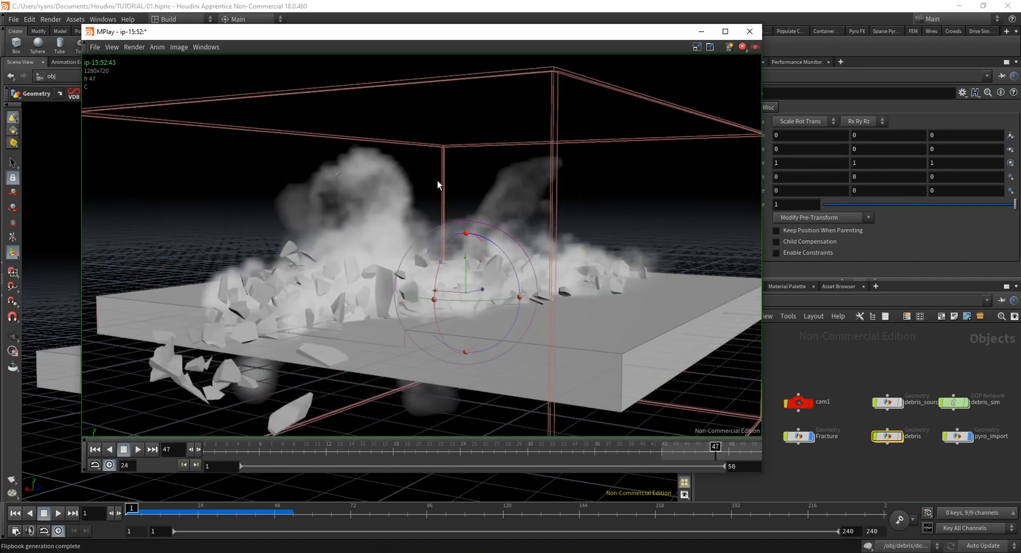
pyautogui.moveTo(458, 449); pyautogui.dragTo(207, 394)
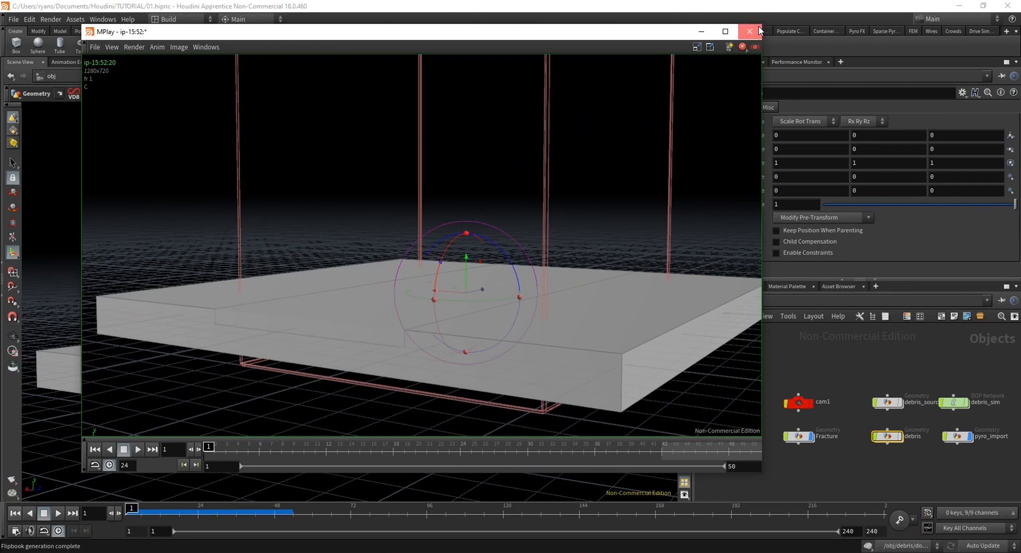
pyautogui.click(750, 32)
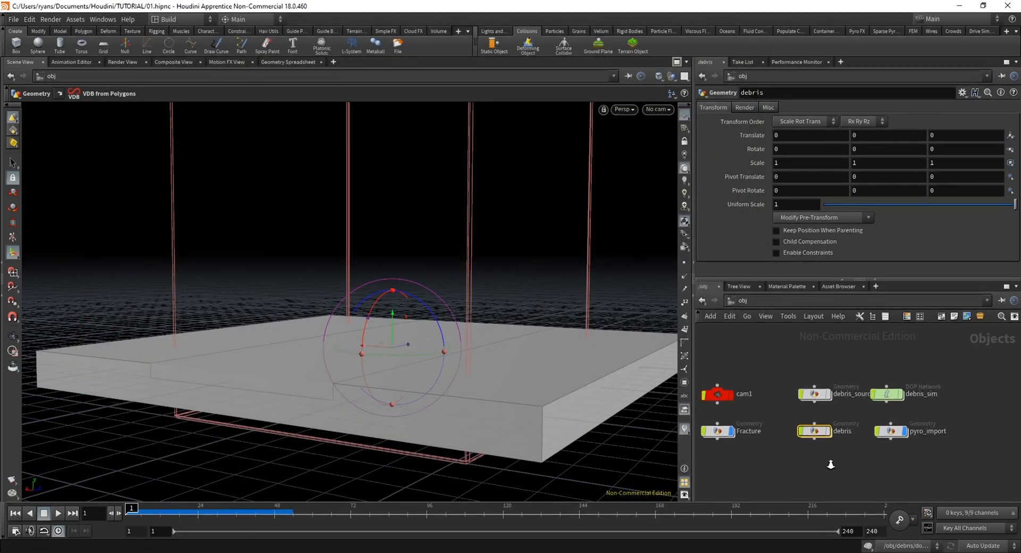
# Play dopnet1's simulation in the debris network to frame 19, check the smoke around frame 16, and return to frame 1
pyautogui.doubleClick(813, 432)
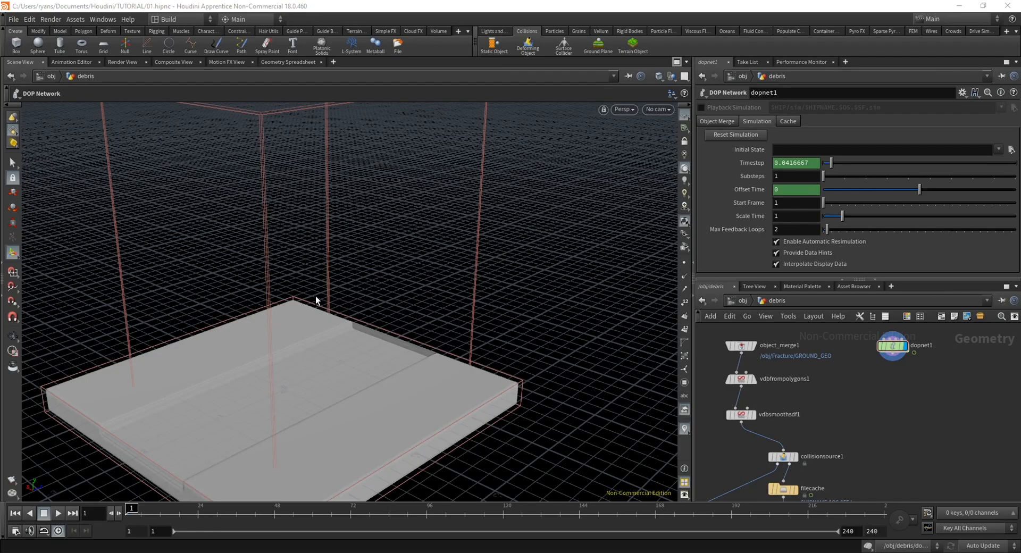
pyautogui.press('Escape')
pyautogui.moveTo(316, 299); pyautogui.dragTo(311, 378)
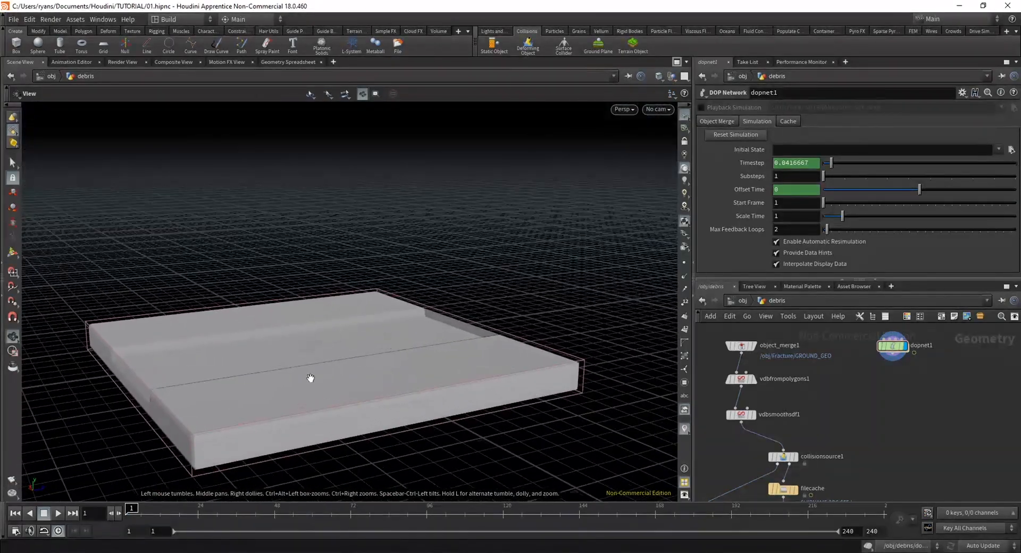
pyautogui.click(59, 512)
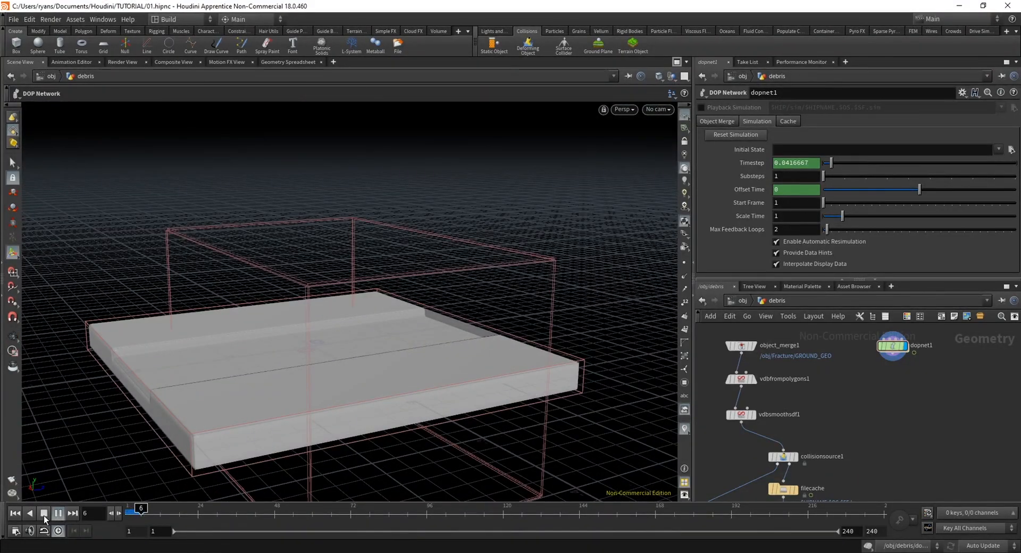
pyautogui.click(158, 512)
pyautogui.moveTo(169, 508); pyautogui.dragTo(174, 509)
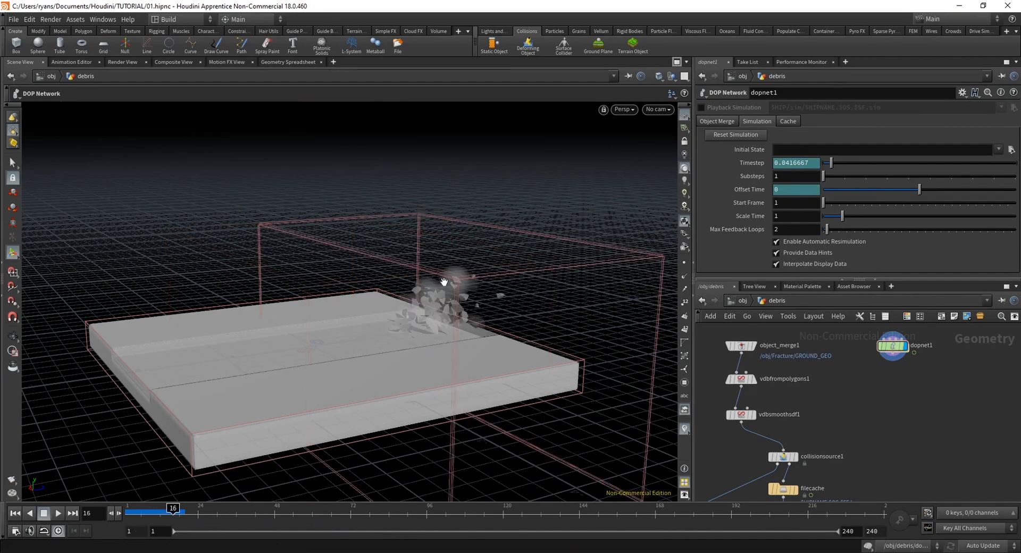
pyautogui.moveTo(444, 282)
pyautogui.keyDown('alt'); pyautogui.mouseDown()
pyautogui.moveTo(485, 299)
pyautogui.moveTo(446, 283)
pyautogui.mouseUp(); pyautogui.keyUp('alt')
pyautogui.click(128, 512)
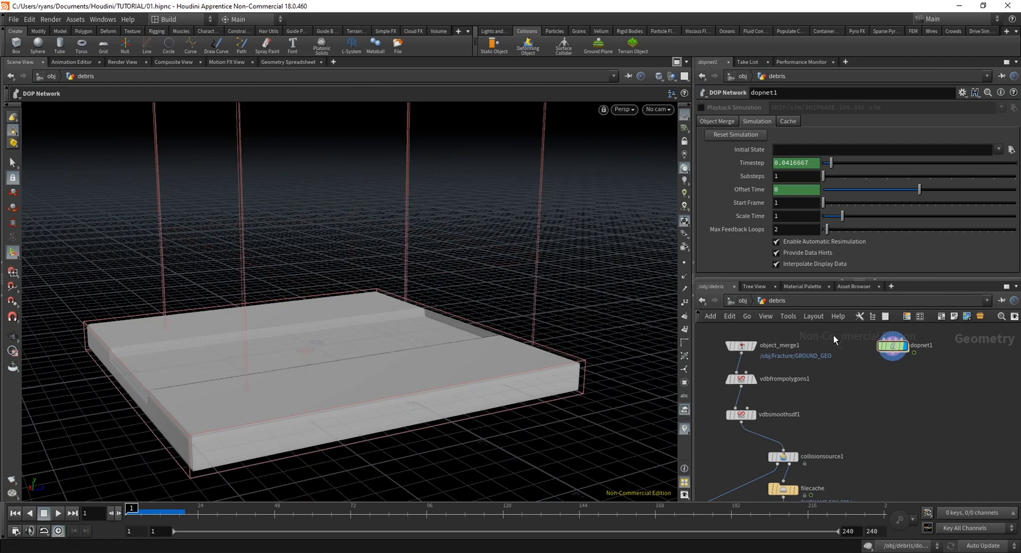
# Enable Clamp To Maximum in the max bounds of resize_container inside dopnet1
pyautogui.doubleClick(893, 347)
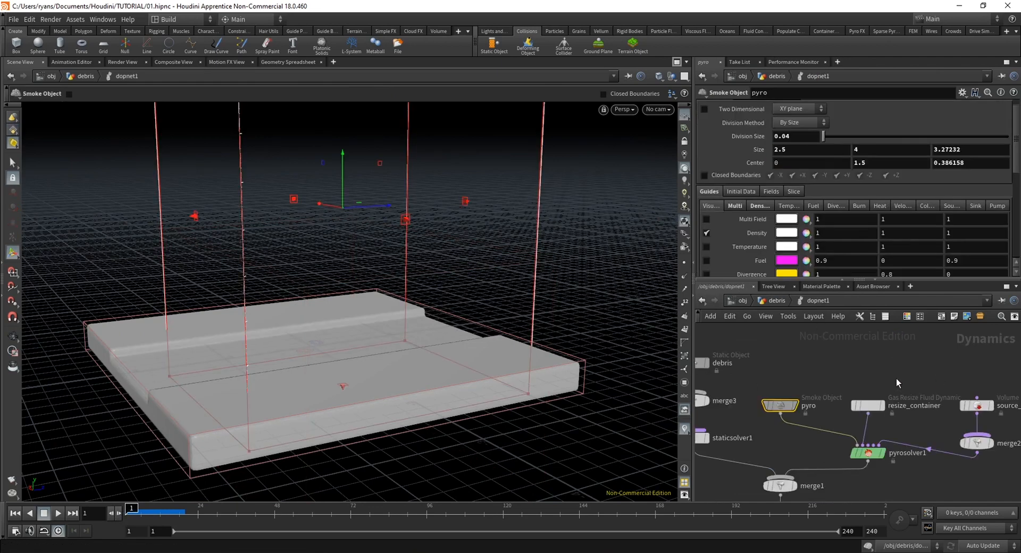
pyautogui.click(869, 417)
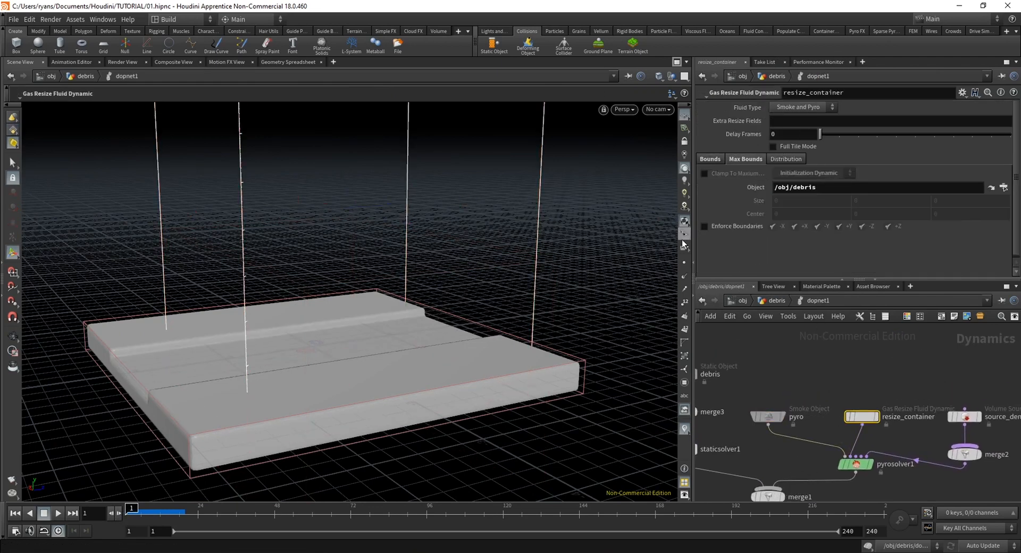
pyautogui.click(704, 174)
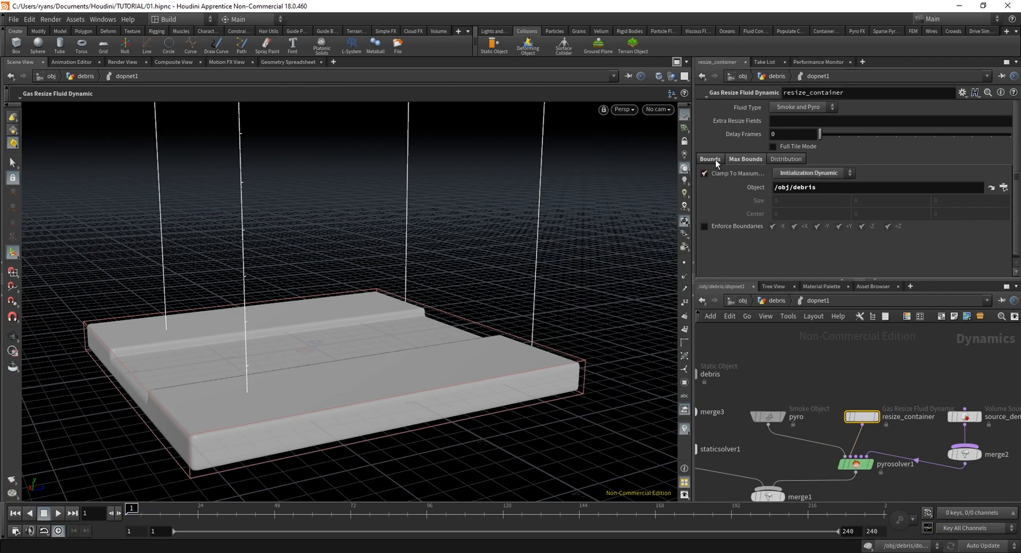
# Play the clamped simulation and scrub from about frame 9 to inspect the container's bounds, ending back at frame 1
pyautogui.click(50, 513)
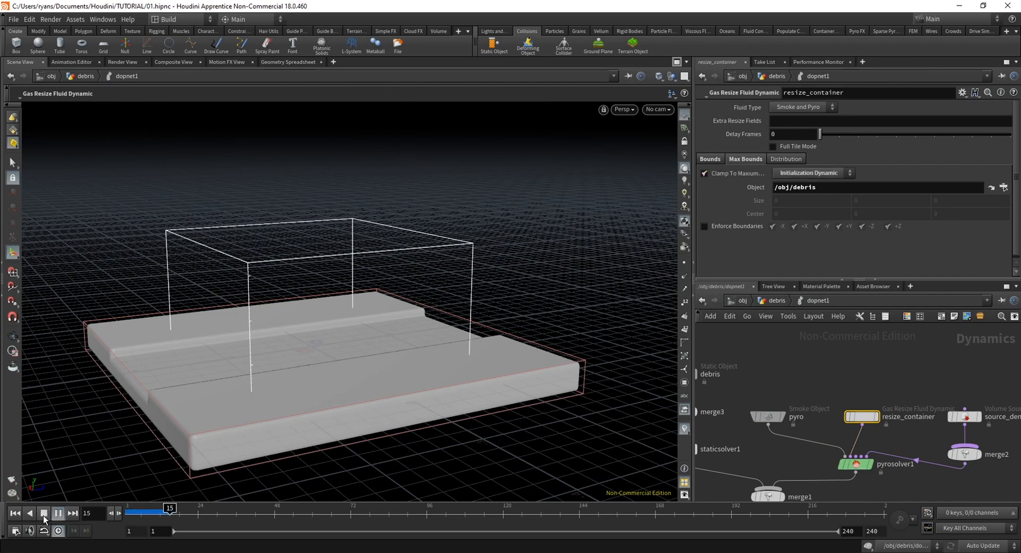
pyautogui.click(154, 514)
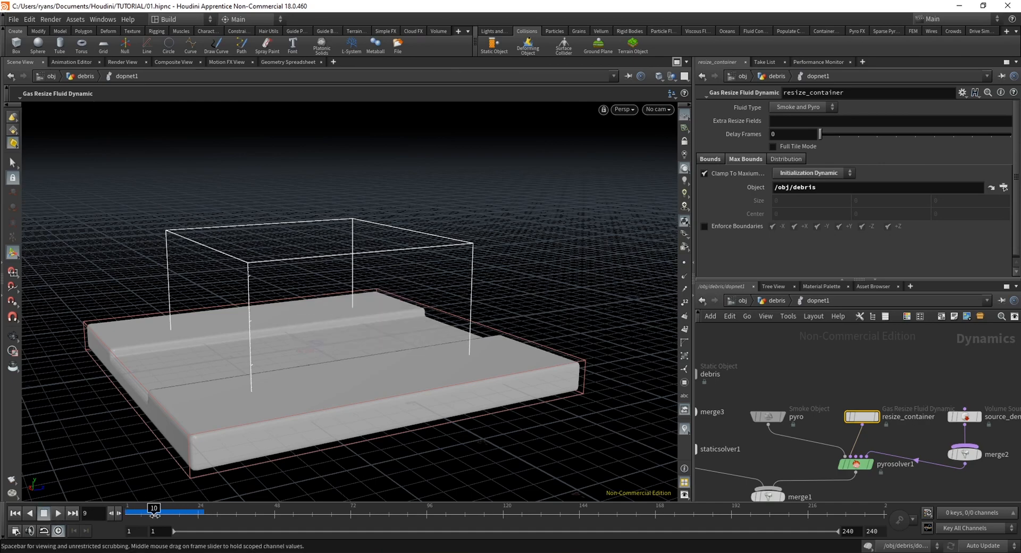
pyautogui.keyDown('alt'); pyautogui.moveTo(550, 285); pyautogui.dragTo(308, 371); pyautogui.keyUp('alt')
pyautogui.moveTo(160, 509); pyautogui.dragTo(193, 511)
pyautogui.hotkey('ctrl', 'Up')
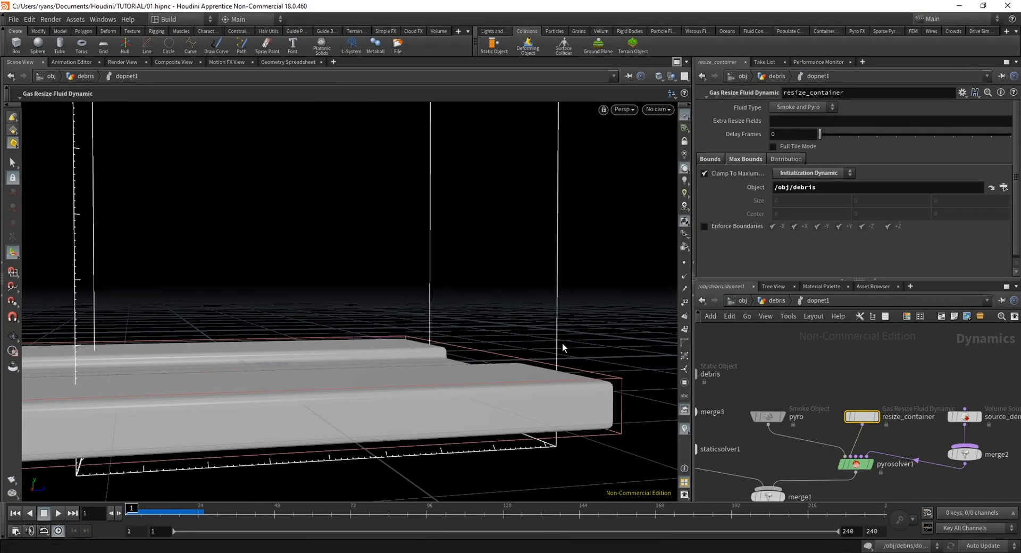
# Bring up resize_container's Bounds settings and replay the simulation to frame 19, checking the smoke against the container and ground
pyautogui.click(707, 160)
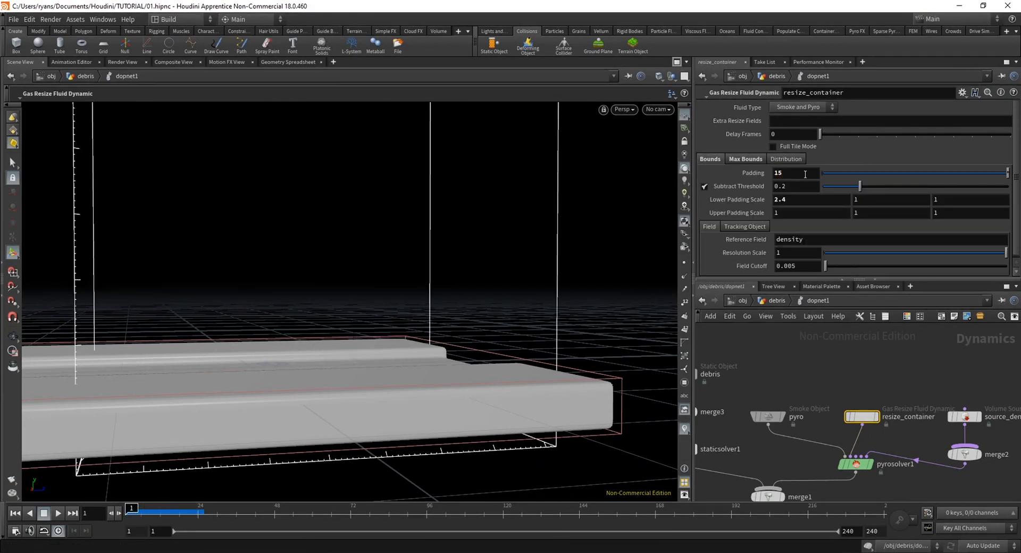
pyautogui.click(54, 518)
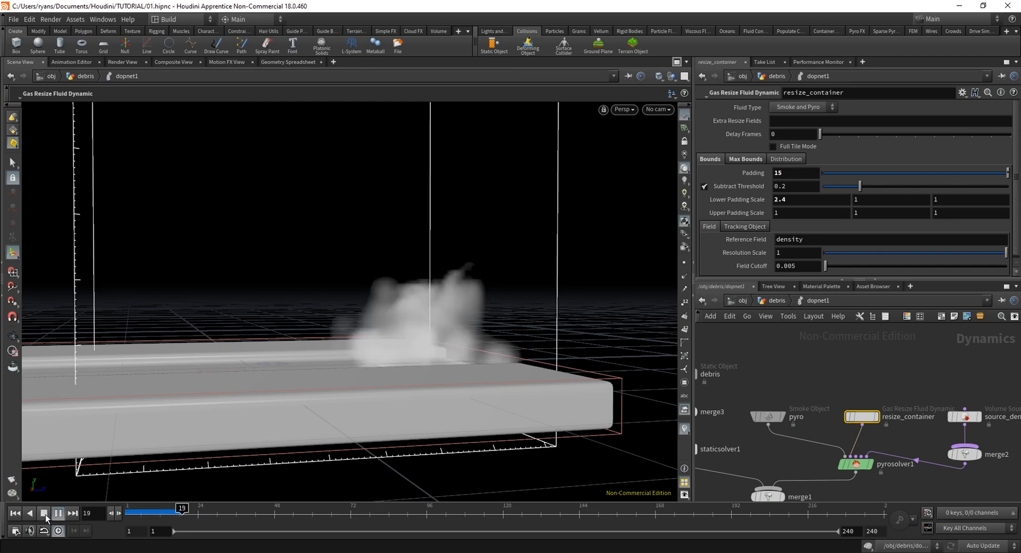
pyautogui.click(46, 515)
pyautogui.scroll(-3, 349, 369)
pyautogui.keyDown('alt'); pyautogui.moveTo(349, 369); pyautogui.dragTo(373, 346); pyautogui.keyUp('alt')
pyautogui.moveTo(147, 513); pyautogui.dragTo(118, 512)
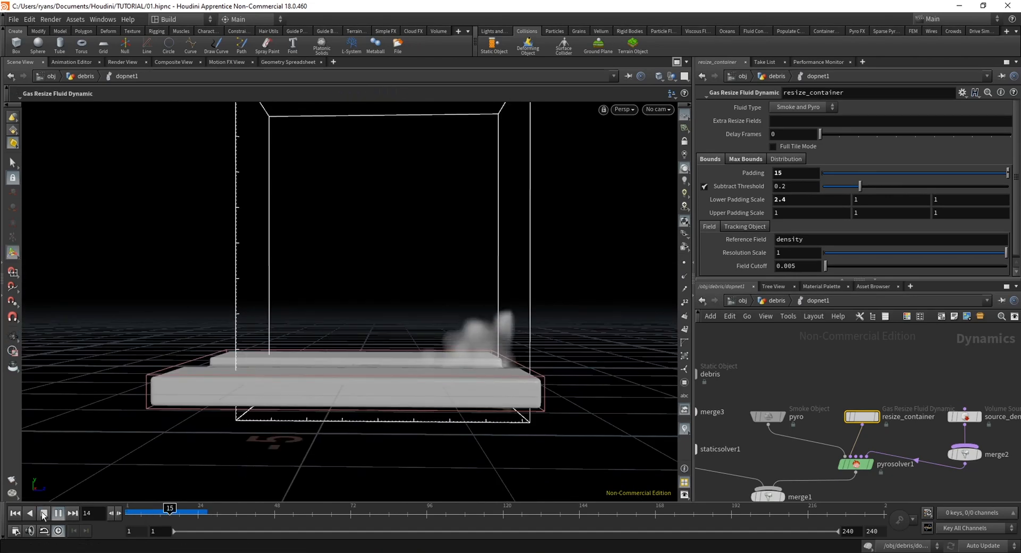
# Stop the playback, scrub to frame 17 and inspect the smoke against the container's edge from several angles
pyautogui.click(44, 516)
pyautogui.keyDown('alt'); pyautogui.moveTo(481, 340); pyautogui.dragTo(337, 346, button='middle'); pyautogui.keyUp('alt')
pyautogui.scroll(2, 340, 344)
pyautogui.keyDown('alt'); pyautogui.moveTo(346, 344); pyautogui.dragTo(369, 308); pyautogui.keyUp('alt')
pyautogui.moveTo(183, 508)
pyautogui.mouseDown()
pyautogui.moveTo(148, 509)
pyautogui.moveTo(176, 509)
pyautogui.mouseUp()
pyautogui.keyDown('alt'); pyautogui.moveTo(381, 338); pyautogui.dragTo(387, 286); pyautogui.keyUp('alt')
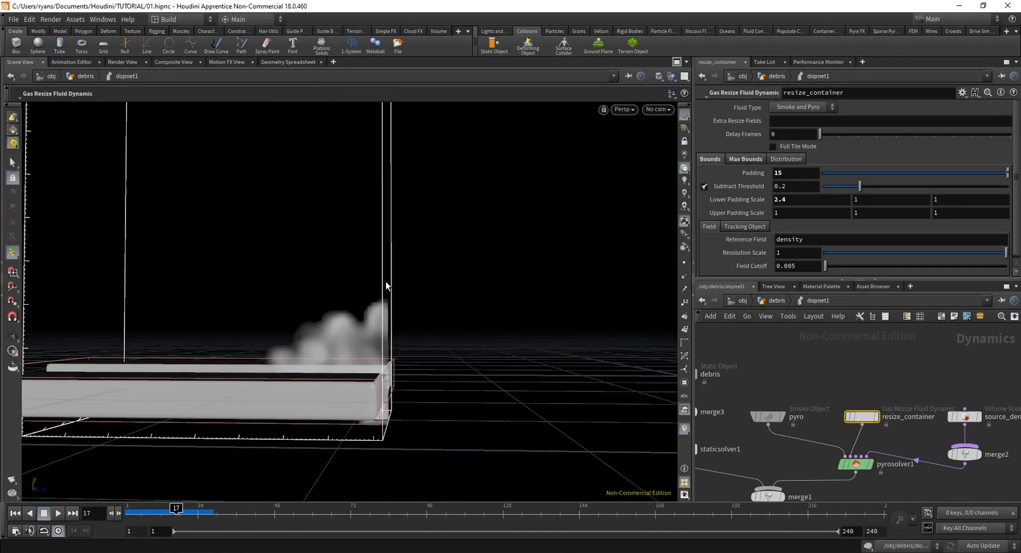
pyautogui.keyDown('alt'); pyautogui.moveTo(349, 365); pyautogui.dragTo(357, 396); pyautogui.keyUp('alt')
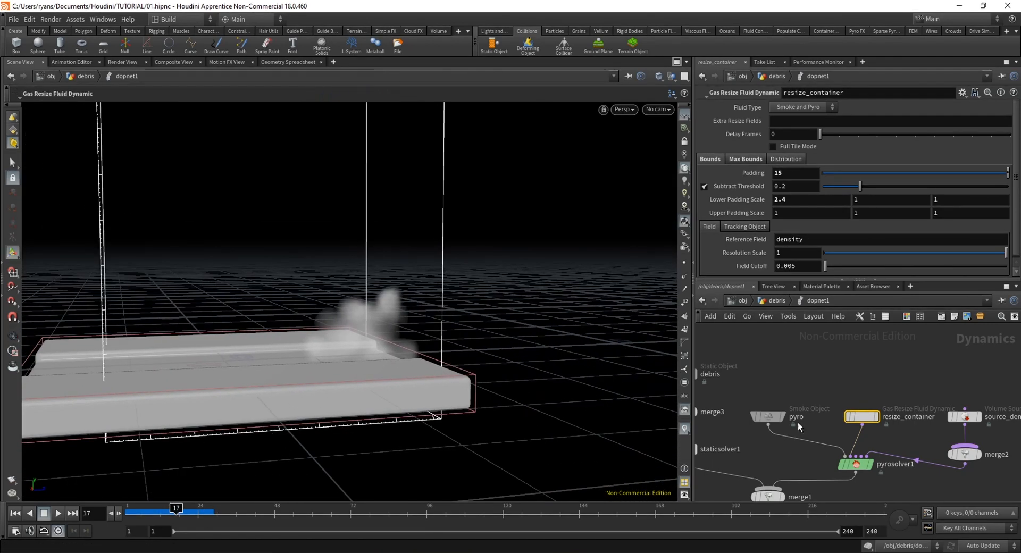
# Return to frame 1 and extend the pyro smoke object's container along Z to about 4.55, centred at about 1.02 in Z
pyautogui.click(766, 420)
pyautogui.moveTo(327, 228); pyautogui.dragTo(429, 307)
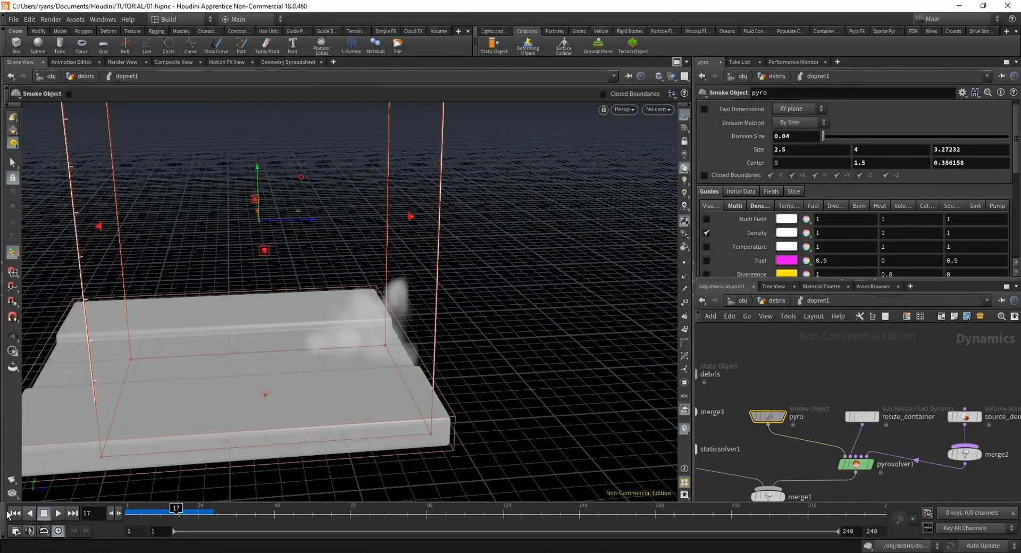
pyautogui.click(10, 514)
pyautogui.moveTo(409, 216); pyautogui.dragTo(535, 215)
pyautogui.keyDown('alt'); pyautogui.moveTo(259, 448); pyautogui.dragTo(388, 434); pyautogui.keyUp('alt')
pyautogui.keyDown('alt'); pyautogui.moveTo(347, 409); pyautogui.dragTo(349, 384, button='middle'); pyautogui.keyUp('alt')
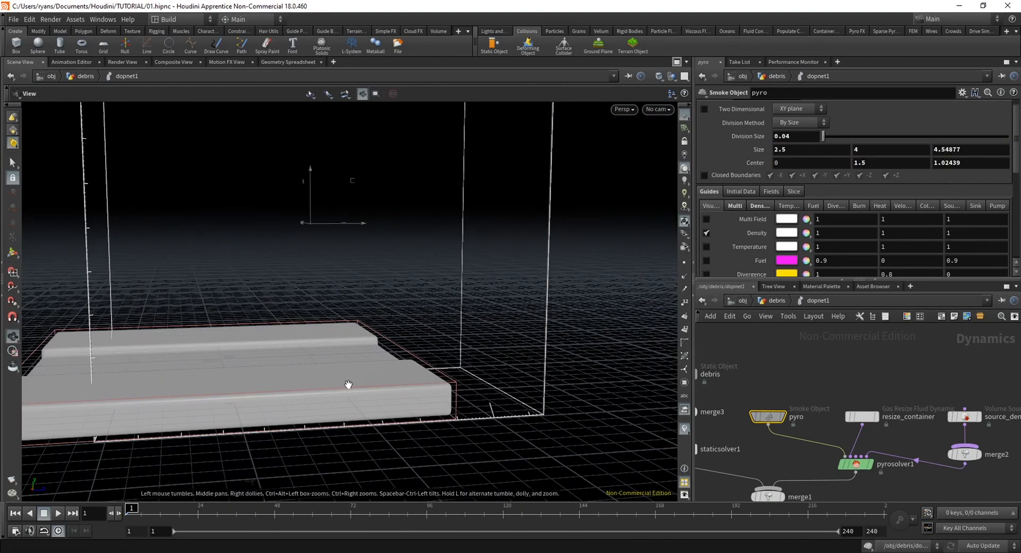
# Play the simulation with the longer container and scrub to frame 18 to check the smoke near the ground's edge
pyautogui.click(59, 516)
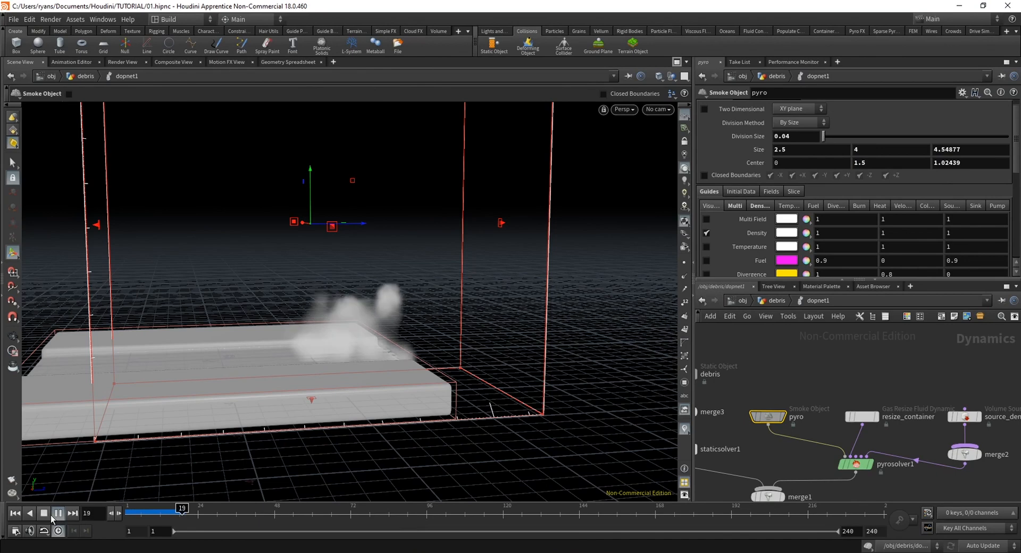
pyautogui.keyDown('alt'); pyautogui.moveTo(250, 430); pyautogui.dragTo(357, 379); pyautogui.keyUp('alt')
pyautogui.moveTo(167, 513); pyautogui.dragTo(161, 511)
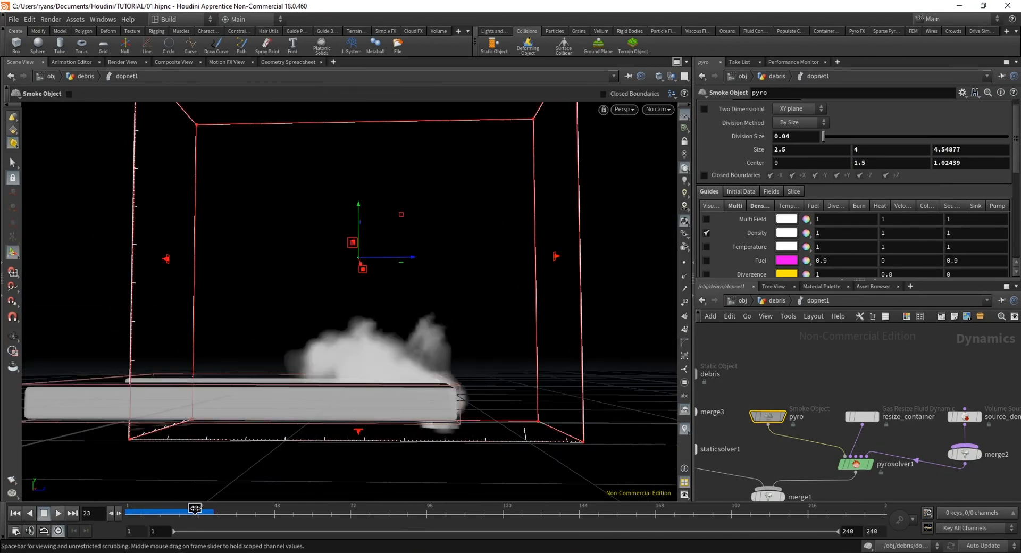
pyautogui.keyDown('alt'); pyautogui.moveTo(471, 321); pyautogui.dragTo(529, 346); pyautogui.keyUp('alt')
pyautogui.moveTo(178, 514); pyautogui.dragTo(162, 515)
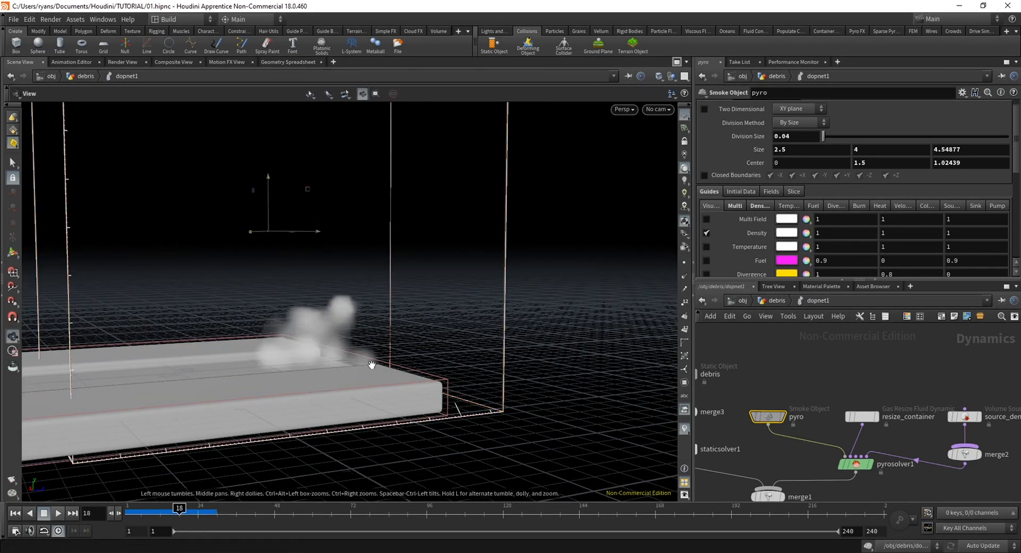
pyautogui.moveTo(371, 365); pyautogui.dragTo(360, 346)
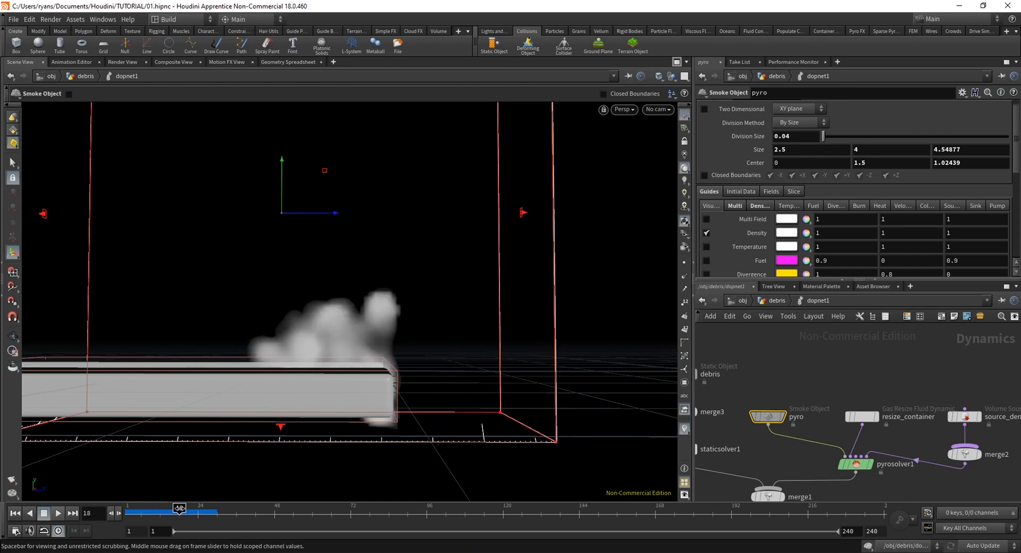
# Go up to the debris network, display DEBRIS_OUT and scrub to frame 21 to compare the debris points with the smoke
pyautogui.press('u')
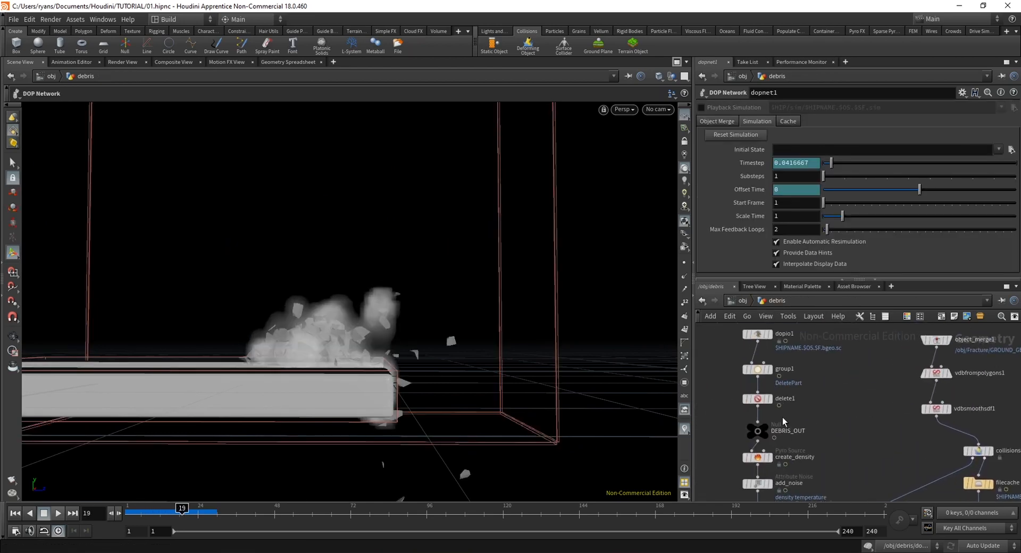
pyautogui.click(763, 430)
pyautogui.click(165, 509)
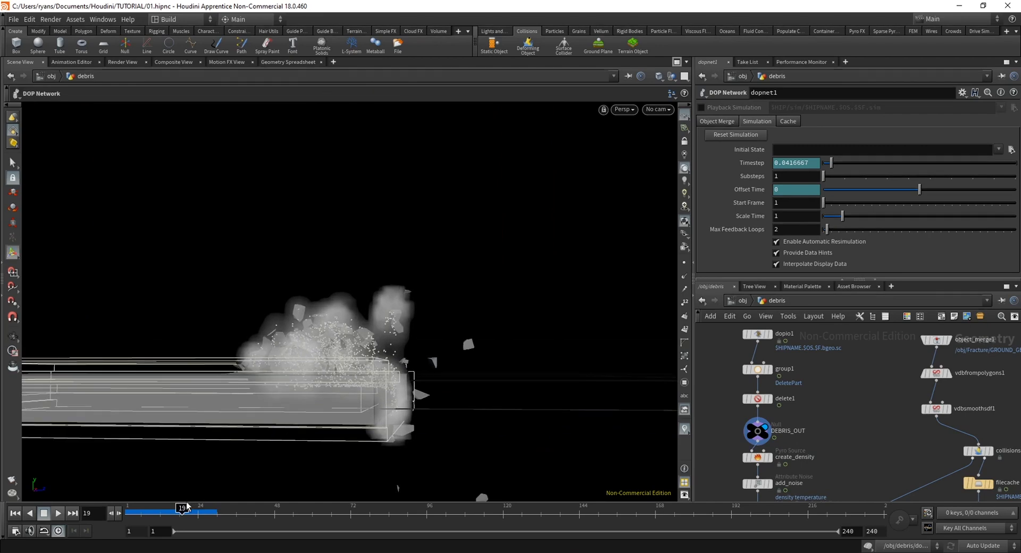
pyautogui.moveTo(165, 509); pyautogui.dragTo(188, 510)
pyautogui.keyDown('alt'); pyautogui.moveTo(468, 338); pyautogui.dragTo(300, 353); pyautogui.keyUp('alt')
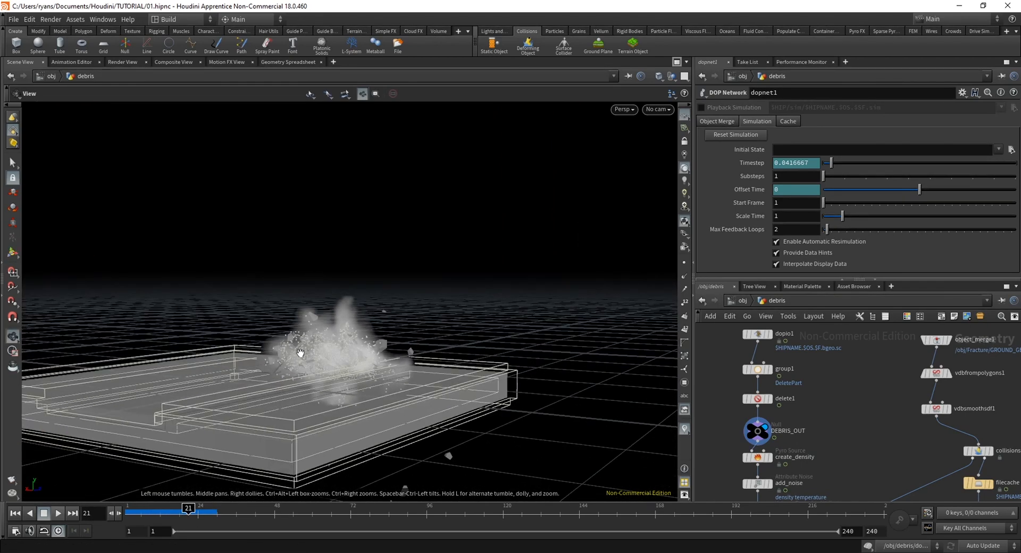
# Display OUT_density in the debris network and reopen dopnet1
pyautogui.moveTo(878, 456); pyautogui.dragTo(858, 346, button='middle')
pyautogui.click(751, 421)
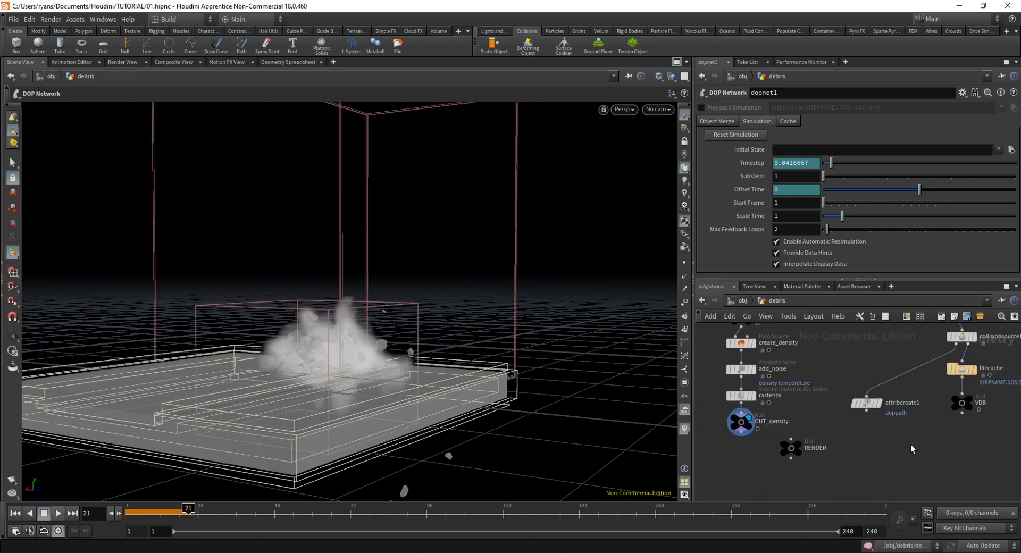
pyautogui.moveTo(962, 415); pyautogui.dragTo(716, 486, button='middle')
pyautogui.moveTo(859, 397); pyautogui.dragTo(852, 489, button='middle')
pyautogui.doubleClick(816, 387)
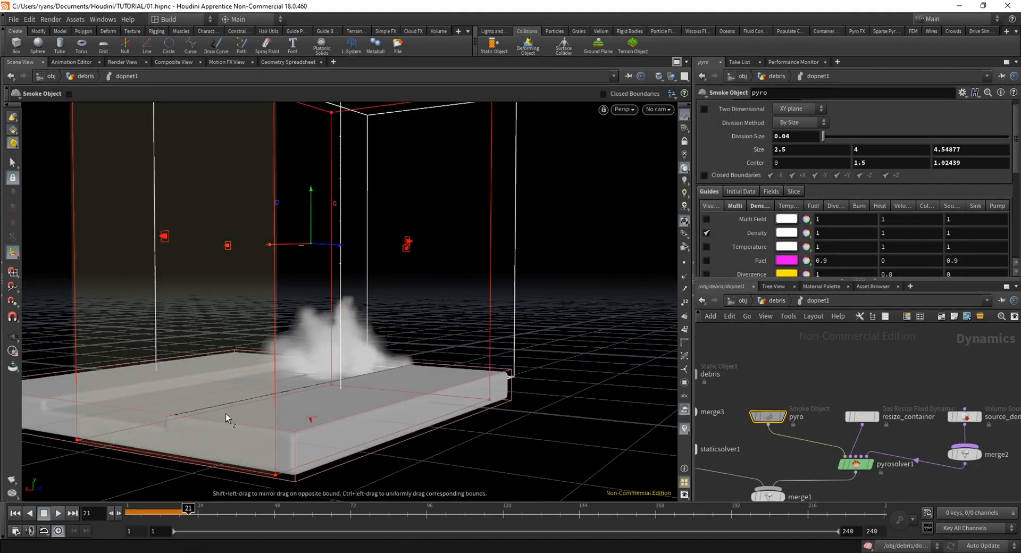
# Return to frame 1 and enlarge the pyro container around the ground to about 3.95 in X and 5.87 in Z
pyautogui.moveTo(226, 413); pyautogui.dragTo(343, 362)
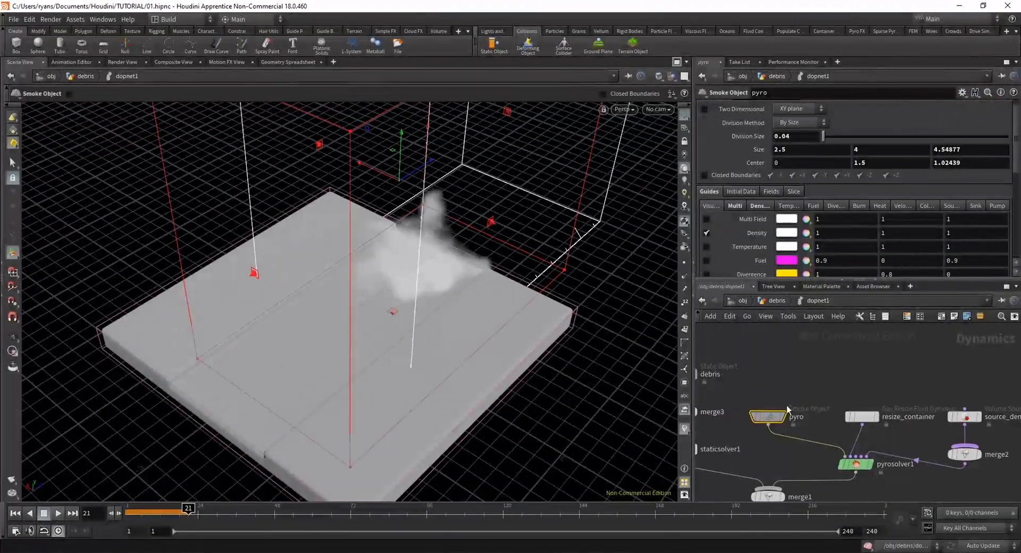
pyautogui.click(18, 515)
pyautogui.scroll(-2, 333, 385)
pyautogui.moveTo(332, 385); pyautogui.dragTo(284, 343)
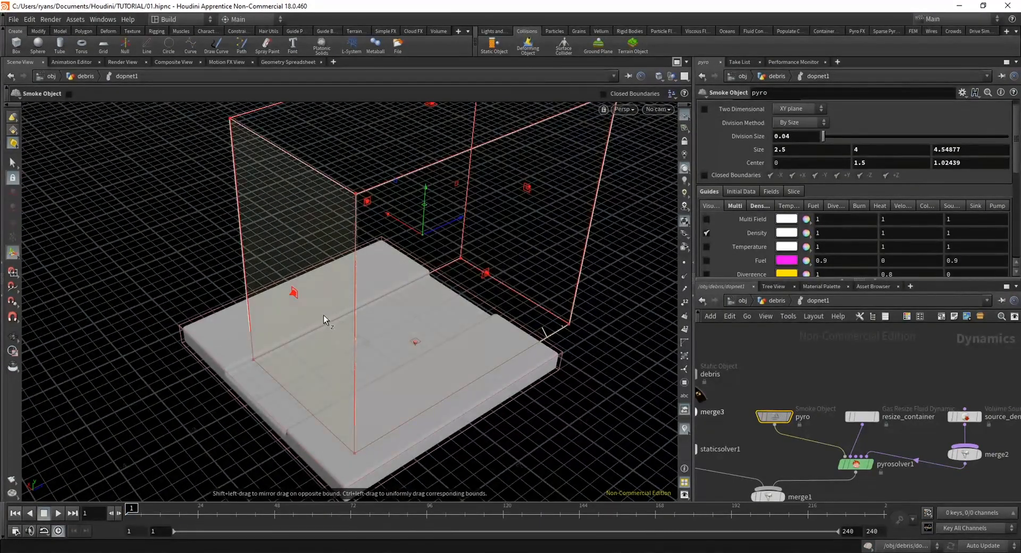
pyautogui.moveTo(296, 296); pyautogui.dragTo(226, 314)
pyautogui.keyDown('alt'); pyautogui.moveTo(330, 367); pyautogui.dragTo(410, 343); pyautogui.keyUp('alt')
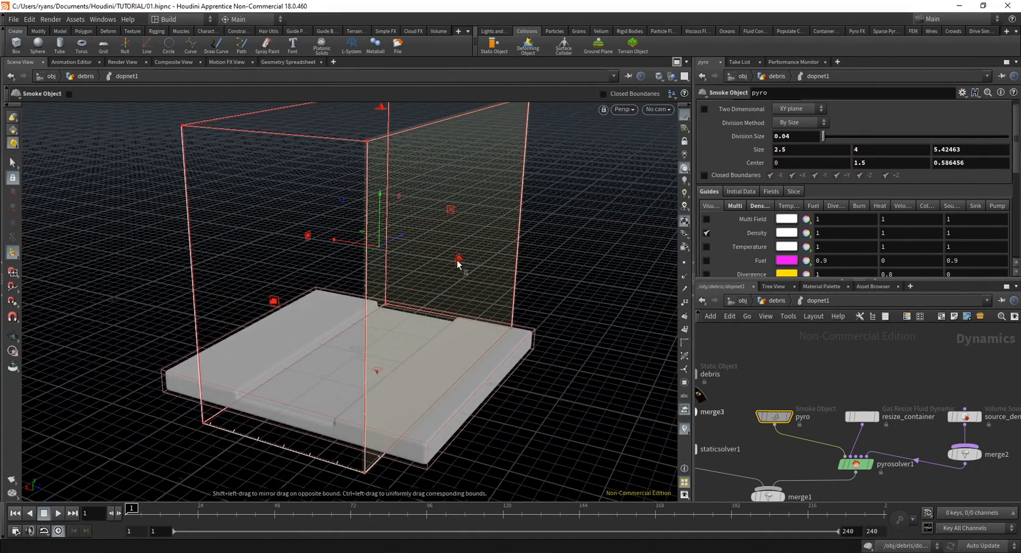
pyautogui.moveTo(458, 263); pyautogui.dragTo(333, 257)
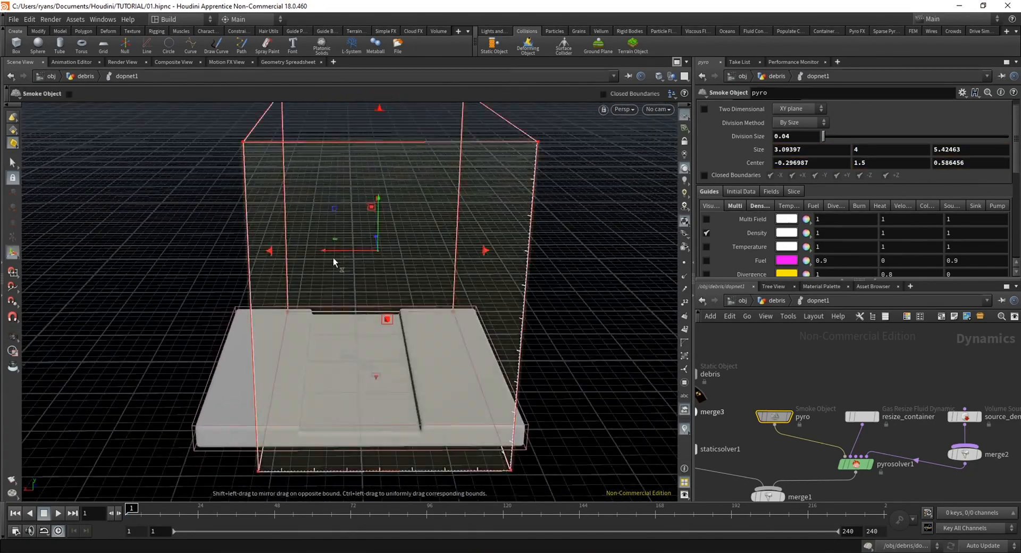
pyautogui.moveTo(223, 253); pyautogui.dragTo(248, 346)
pyautogui.moveTo(202, 282); pyautogui.dragTo(178, 297)
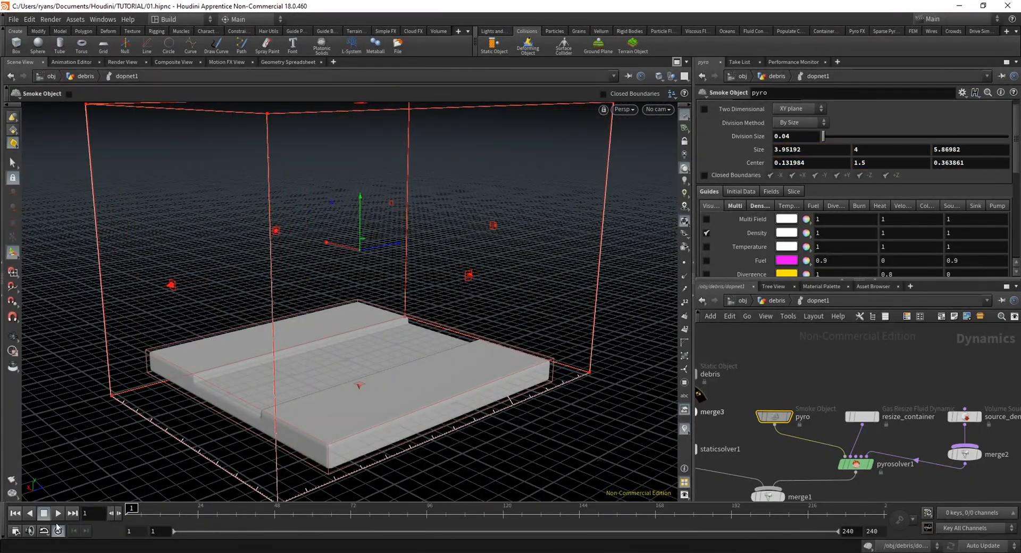
# Play the simulation to frame 35 and scrub to frame 26, examining the smoke and container bounds from several angles
pyautogui.click(56, 514)
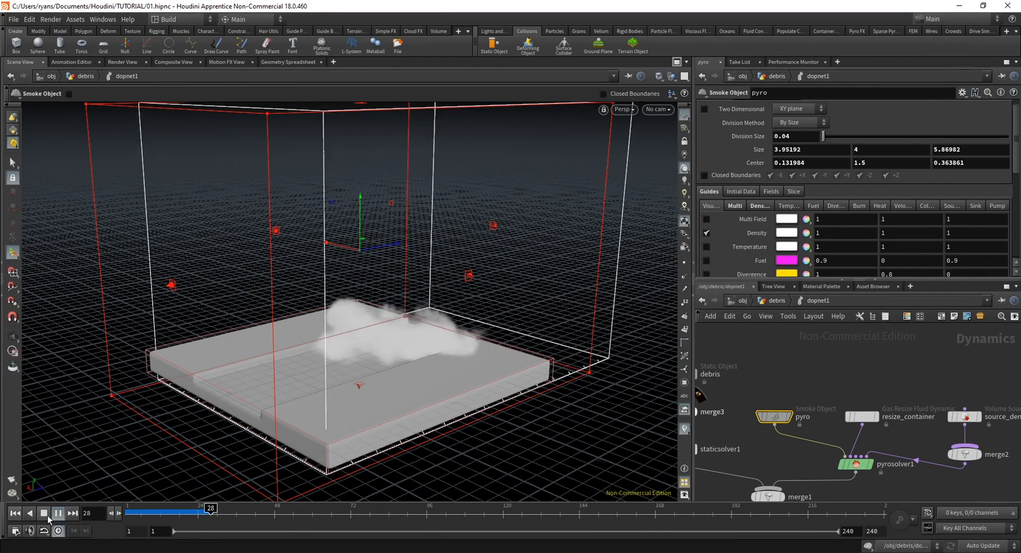
pyautogui.click(47, 515)
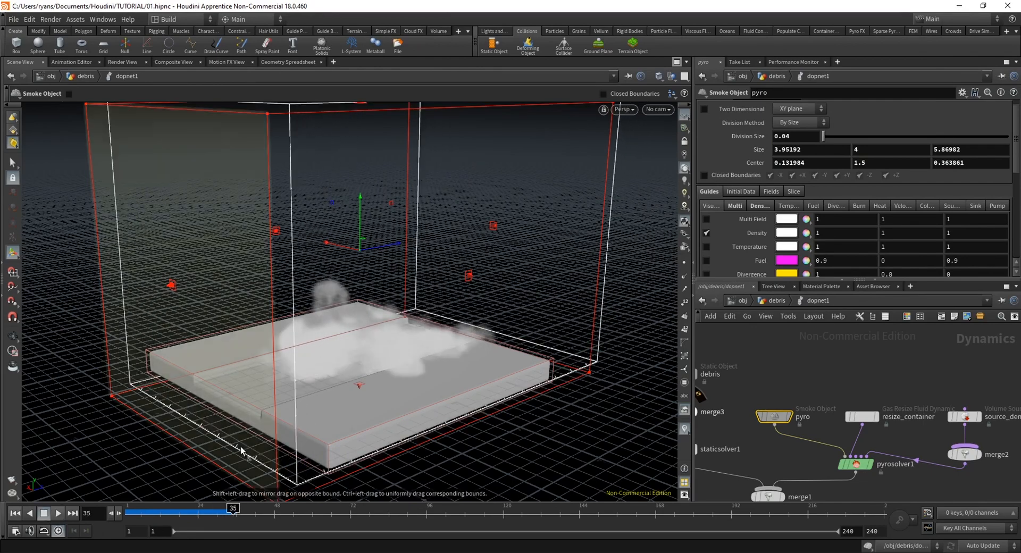
pyautogui.keyDown('alt'); pyautogui.moveTo(378, 359); pyautogui.dragTo(406, 321); pyautogui.keyUp('alt')
pyautogui.moveTo(130, 512); pyautogui.dragTo(173, 526)
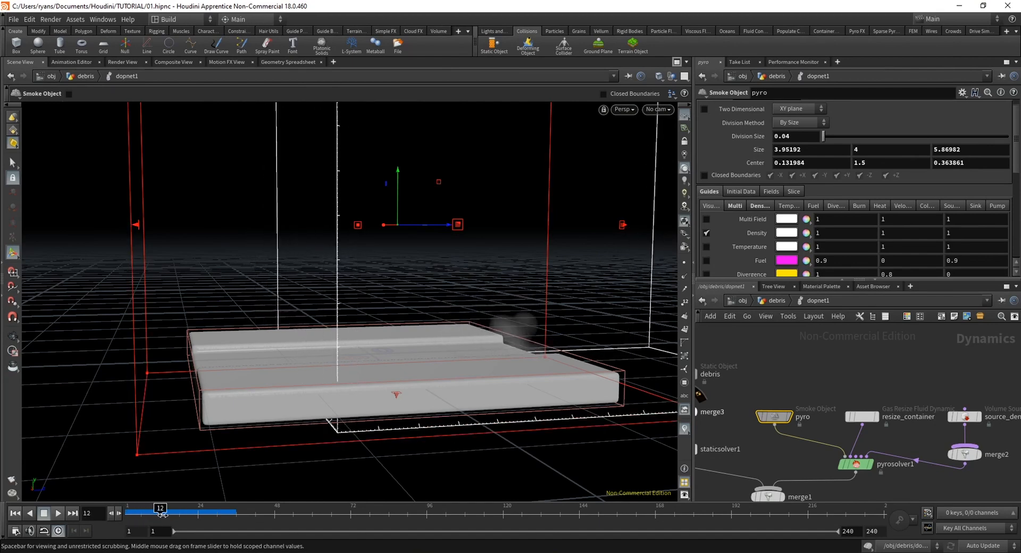
pyautogui.keyDown('alt'); pyautogui.moveTo(537, 298); pyautogui.dragTo(519, 308); pyautogui.keyUp('alt')
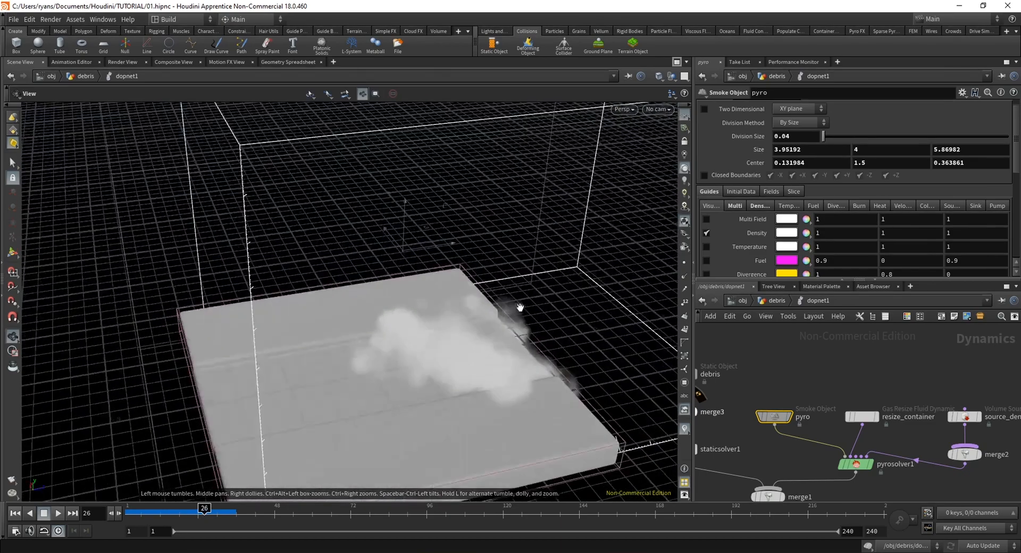
pyautogui.keyDown('alt'); pyautogui.moveTo(519, 307); pyautogui.dragTo(461, 308, button='middle'); pyautogui.keyUp('alt')
# Go up to the object level and scrub the timeline, inspecting the smoke together with the fractured ground and debris
pyautogui.click(743, 301)
pyautogui.keyDown('alt'); pyautogui.moveTo(327, 377); pyautogui.dragTo(389, 328); pyautogui.keyUp('alt')
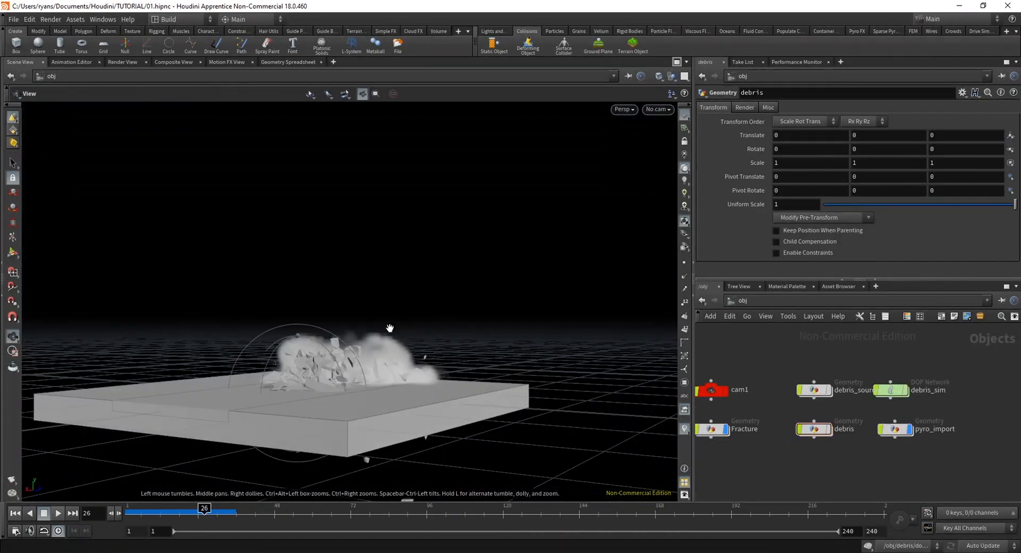
pyautogui.scroll(2, 390, 328)
pyautogui.moveTo(153, 514); pyautogui.dragTo(231, 516)
pyautogui.keyDown('alt'); pyautogui.moveTo(251, 363); pyautogui.dragTo(446, 385); pyautogui.keyUp('alt')
pyautogui.moveTo(133, 514)
pyautogui.mouseDown()
pyautogui.moveTo(211, 514)
pyautogui.moveTo(141, 515)
pyautogui.mouseUp()
pyautogui.keyDown('alt'); pyautogui.moveTo(426, 307); pyautogui.dragTo(349, 292); pyautogui.keyUp('alt')
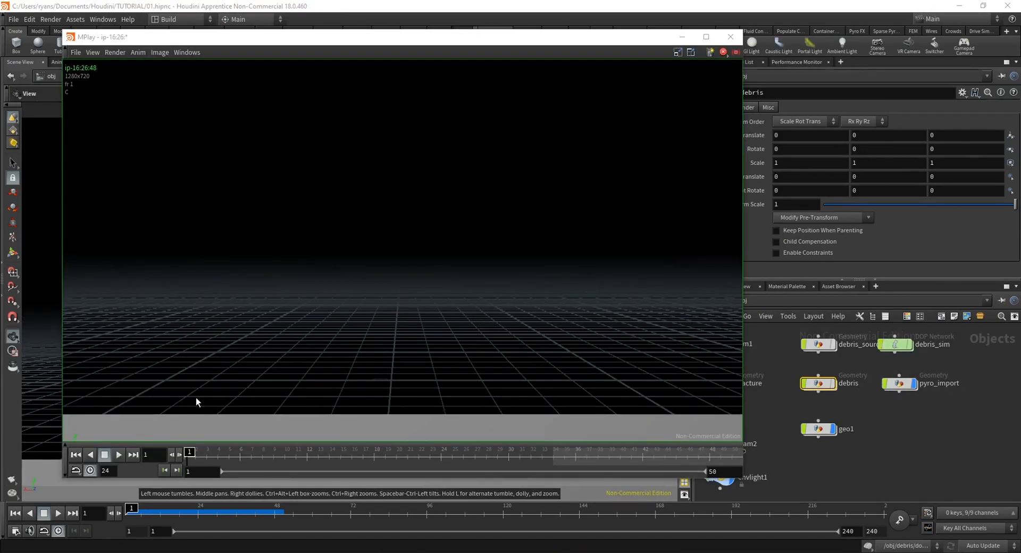
# Review the flipbook in MPlay, scrub through the scene's smoke and debris, and return to frame 1
pyautogui.click(118, 455)
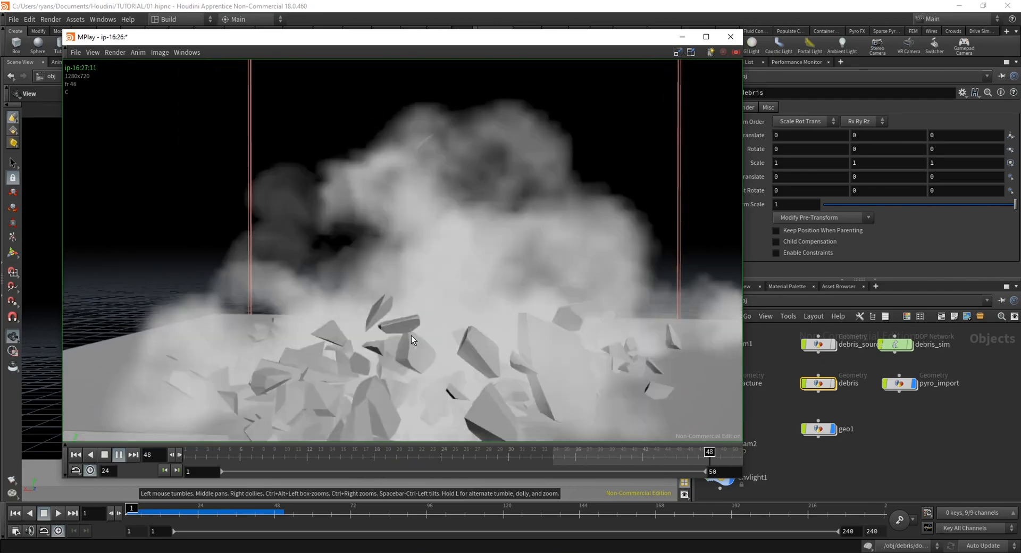
pyautogui.moveTo(229, 460); pyautogui.dragTo(201, 394)
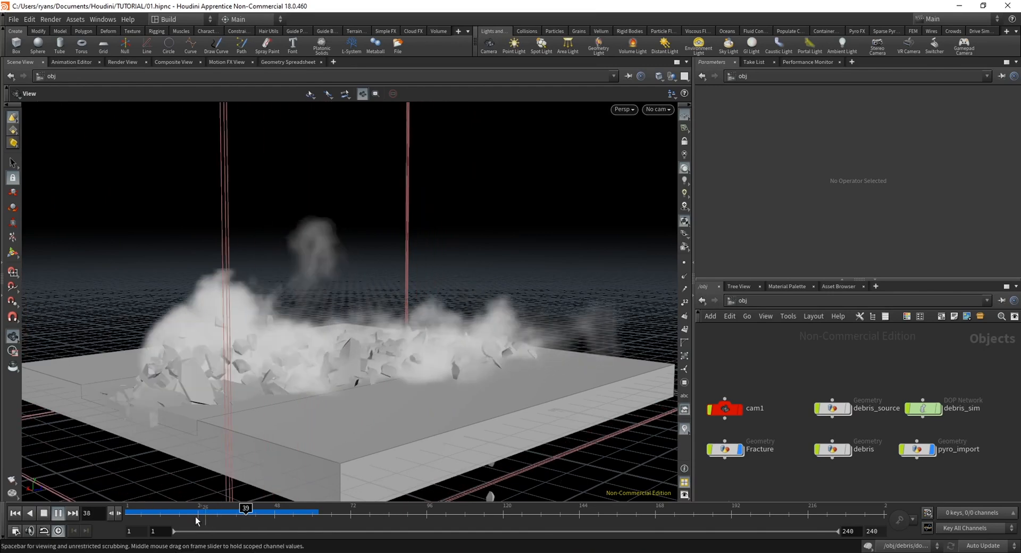
pyautogui.moveTo(136, 513); pyautogui.dragTo(255, 509)
pyautogui.hotkey('ctrl', 'Up')
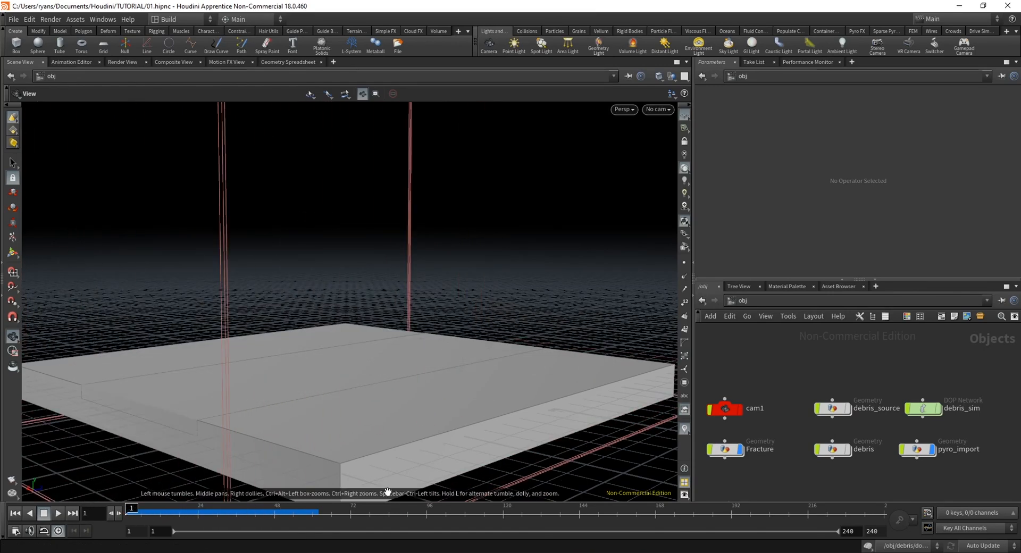
# Reopen dopnet1 inside debris and review pyrosolver1's Simulation and Shape settings while scrubbing the smoke to frame 56
pyautogui.doubleClick(833, 451)
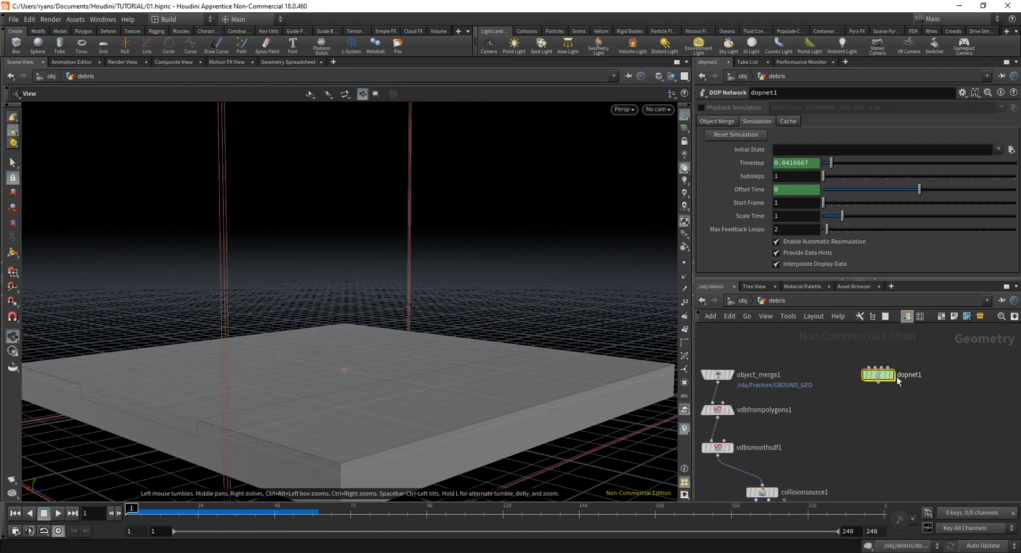
pyautogui.doubleClick(881, 375)
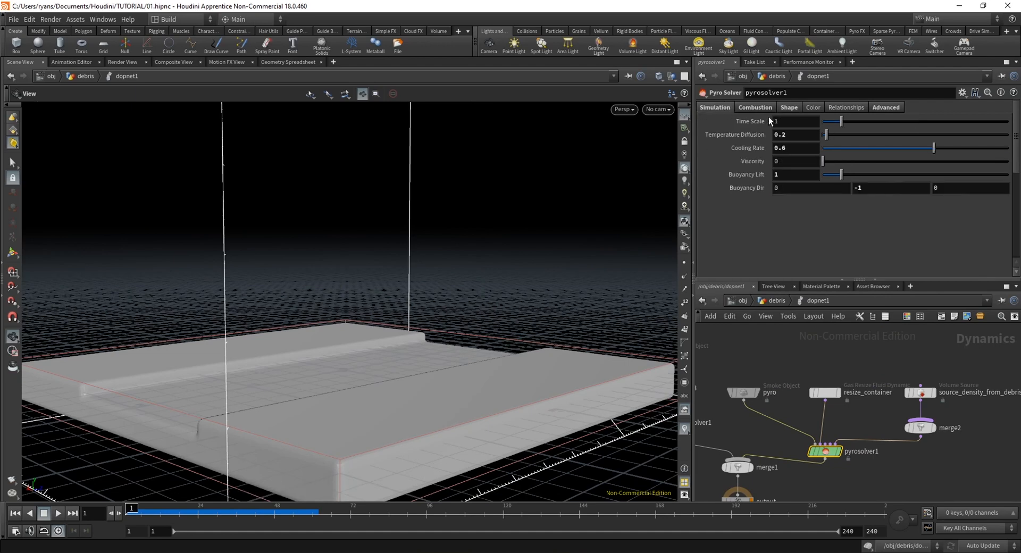
pyautogui.click(716, 107)
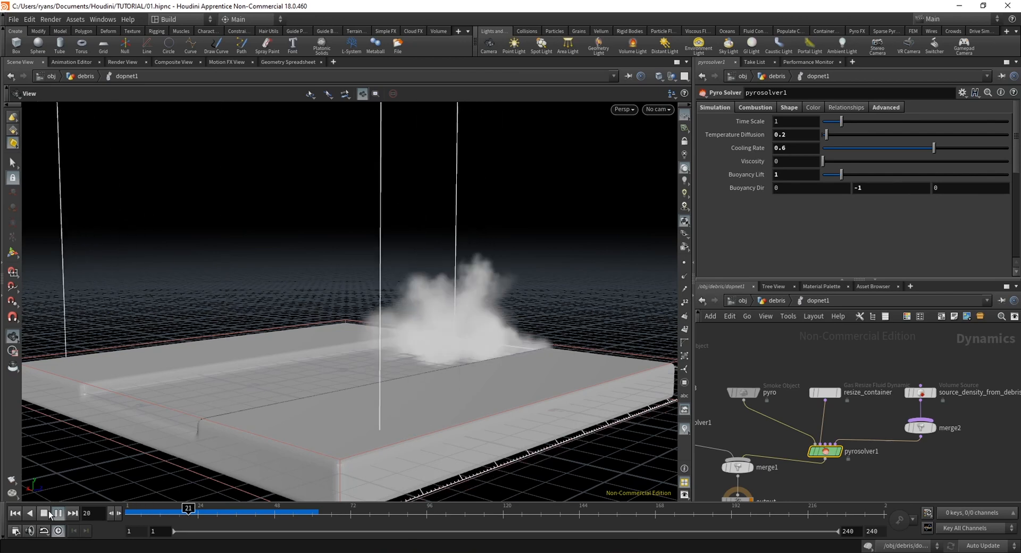
pyautogui.moveTo(133, 508); pyautogui.dragTo(248, 508)
pyautogui.click(791, 109)
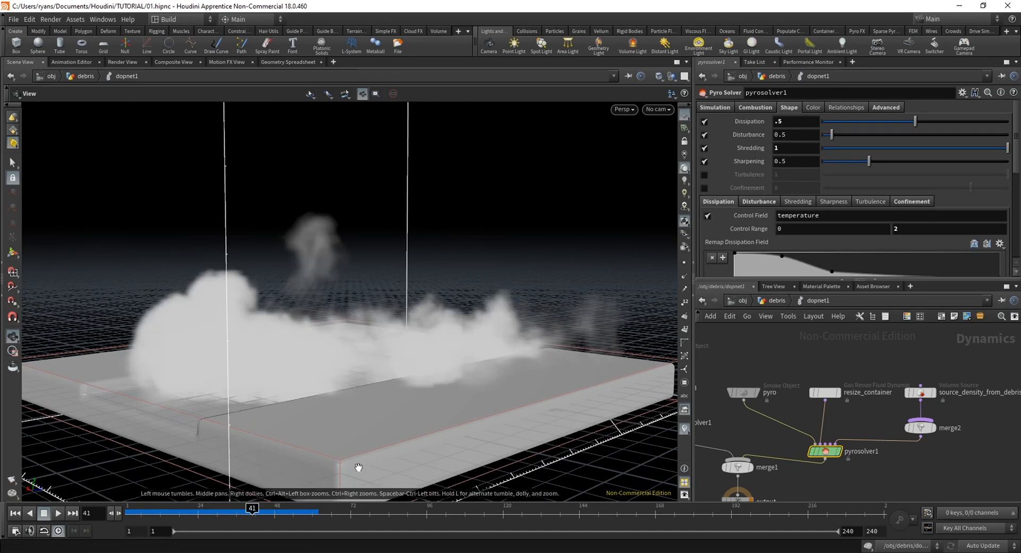
pyautogui.moveTo(129, 515); pyautogui.dragTo(299, 510)
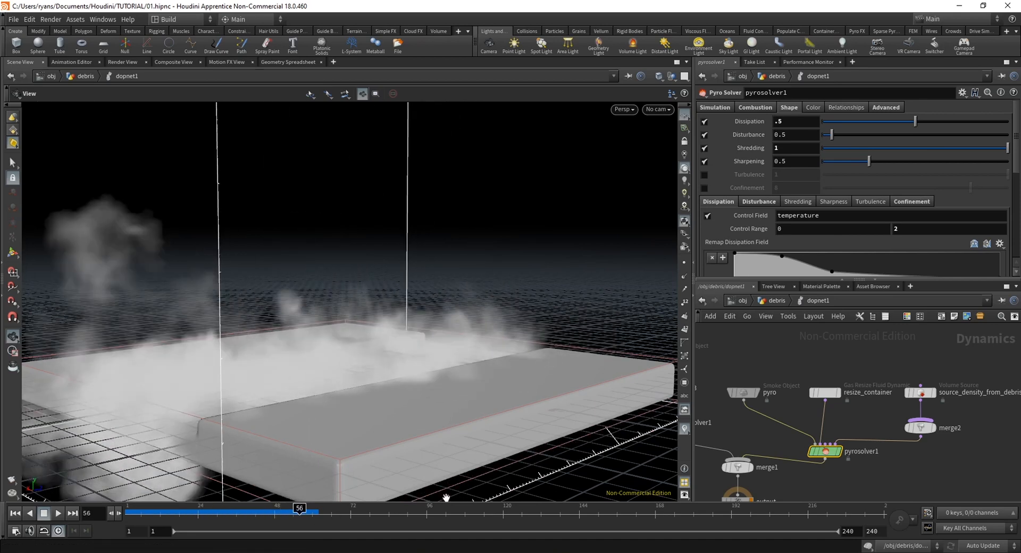
# Return to the object level, play the full scene from the start to about frame 41, and go back to frame 1
pyautogui.click(746, 302)
pyautogui.click(129, 512)
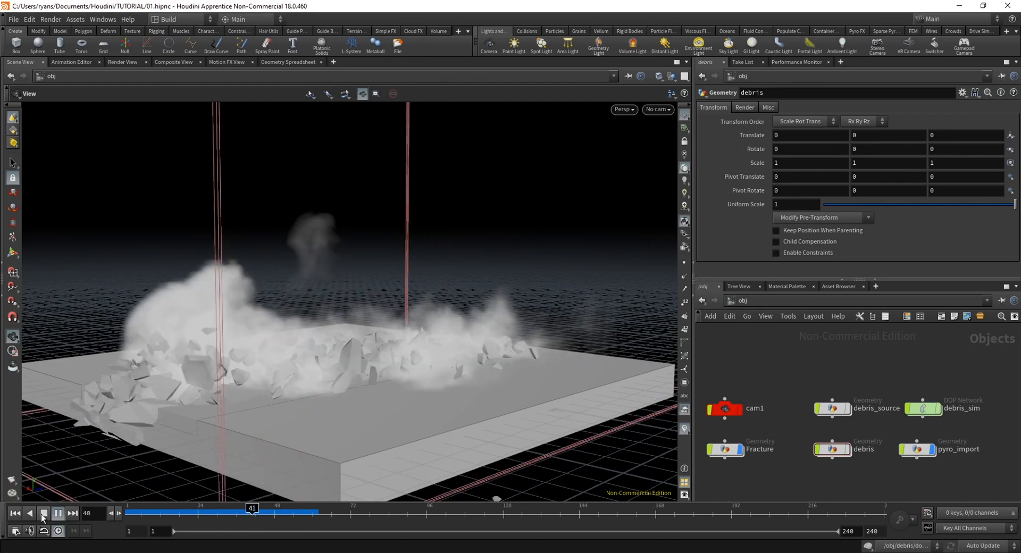
pyautogui.click(44, 514)
pyautogui.click(122, 513)
pyautogui.moveTo(123, 512)
pyautogui.mouseDown()
pyautogui.moveTo(296, 511)
pyautogui.moveTo(120, 512)
pyautogui.mouseUp()
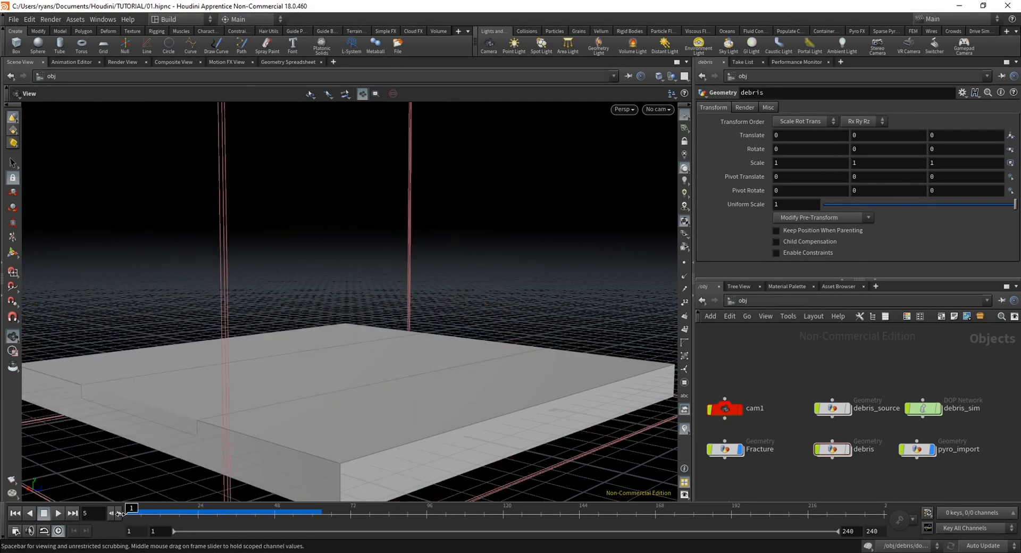
pyautogui.press('h')
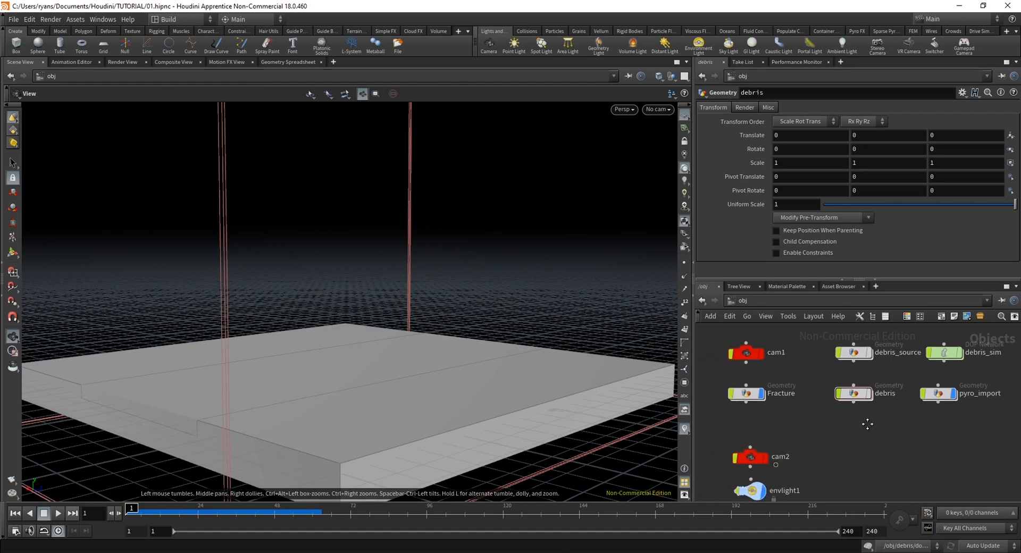
# Look inside the Fracture and pyro_import objects, return to the object level, and set the timeline back to frame 1
pyautogui.doubleClick(763, 430)
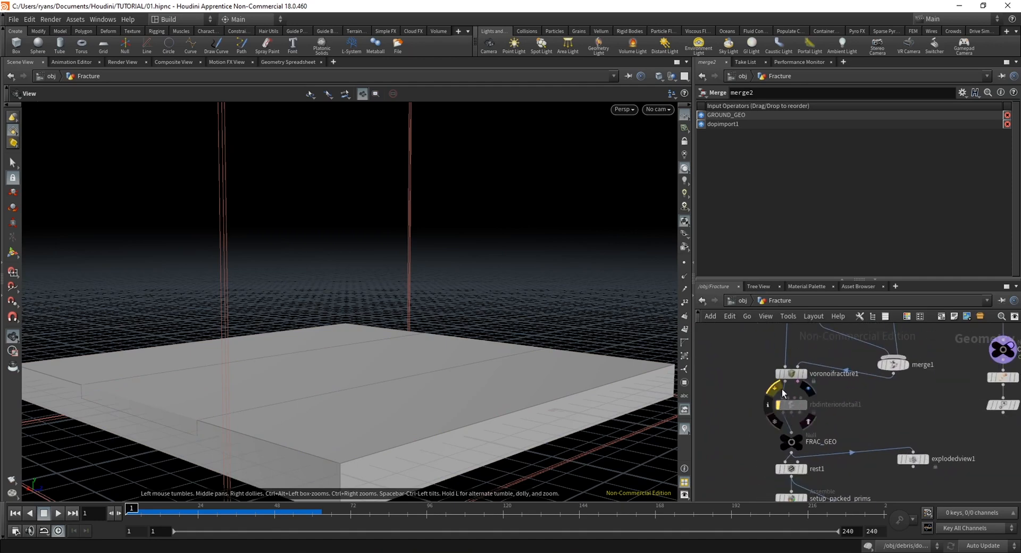
pyautogui.press('u')
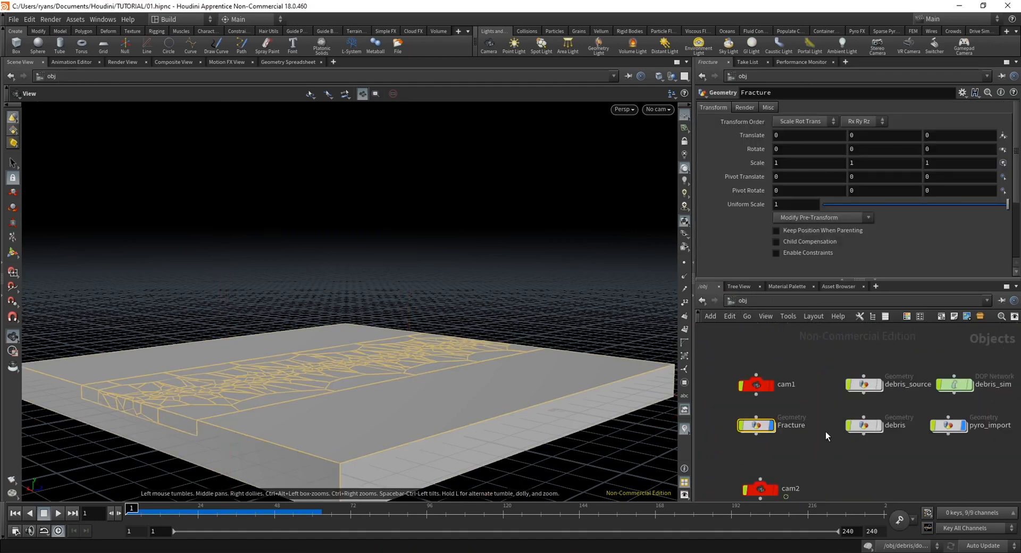
pyautogui.doubleClick(948, 425)
pyautogui.click(771, 300)
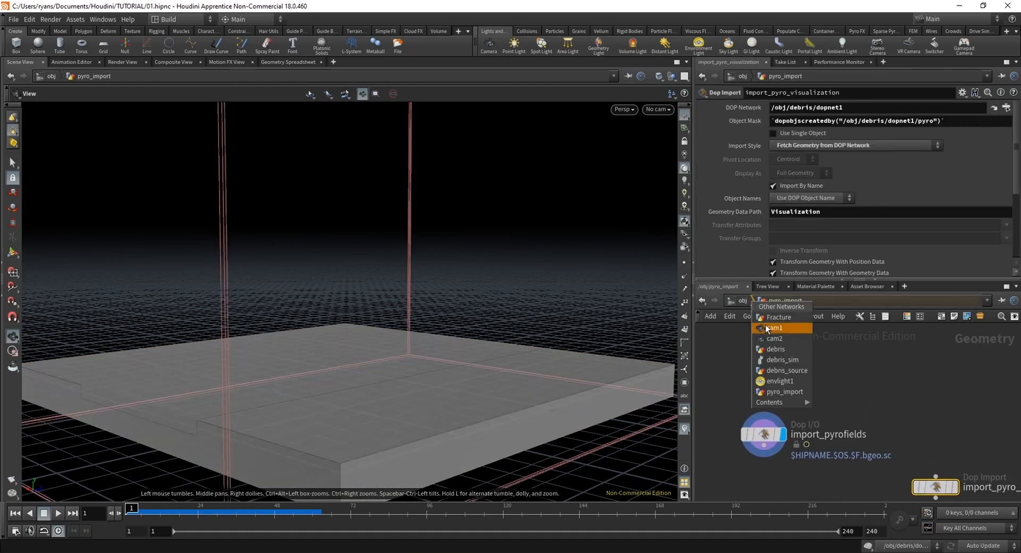
pyautogui.doubleClick(750, 301)
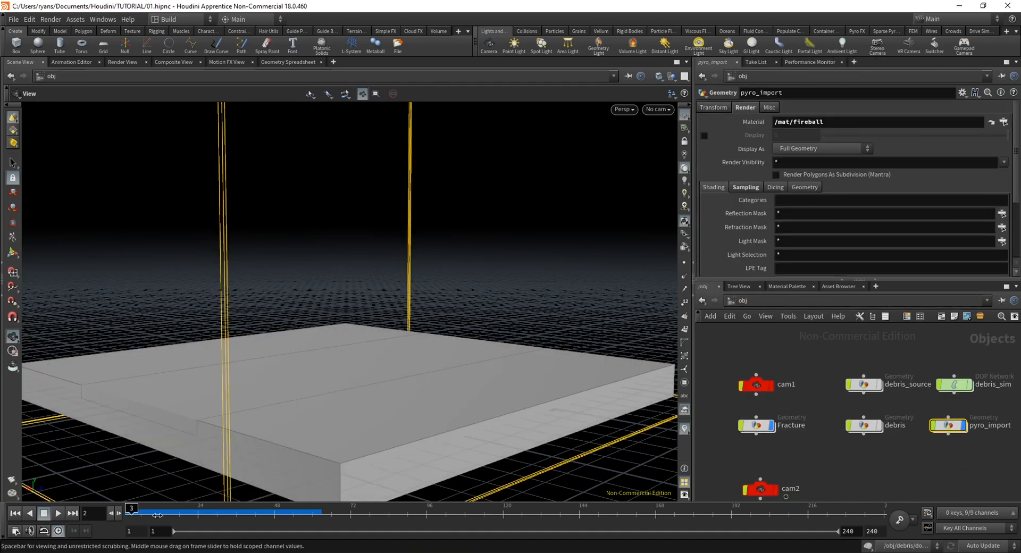
pyautogui.moveTo(157, 515); pyautogui.dragTo(116, 517)
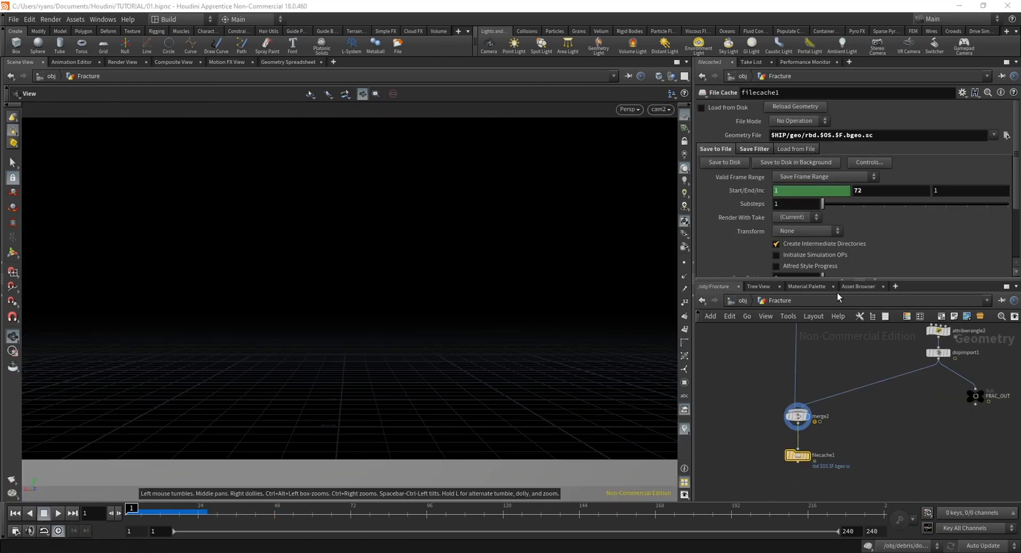
# Cache Fracture's merge2 geometry to disk through filecache1 for frames 1 to 72 as $HIP/geo/rbd.$OS.$F.bgeo.sc
pyautogui.scroll(3, 808, 454)
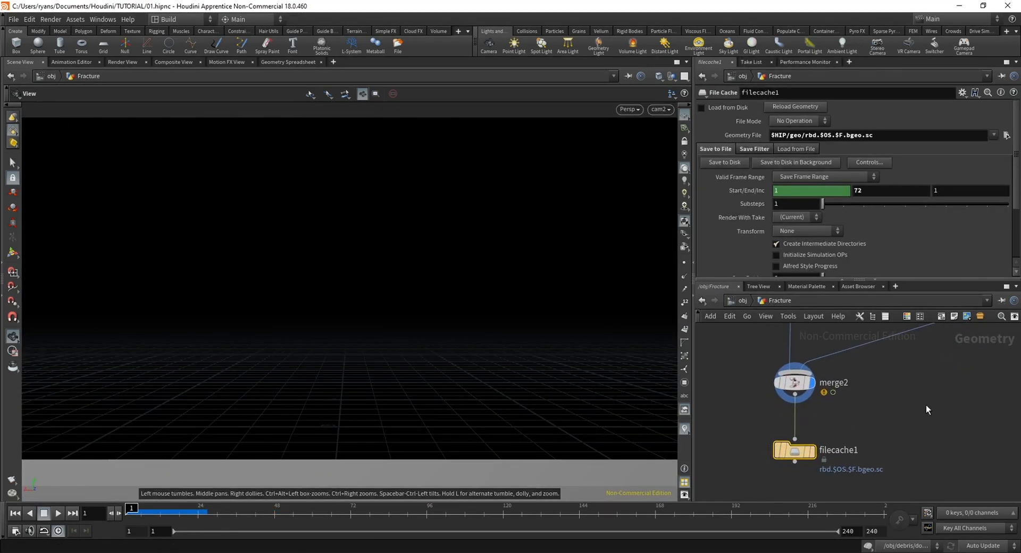
pyautogui.press('Tab')
pyautogui.write('f')
pyautogui.press('Escape')
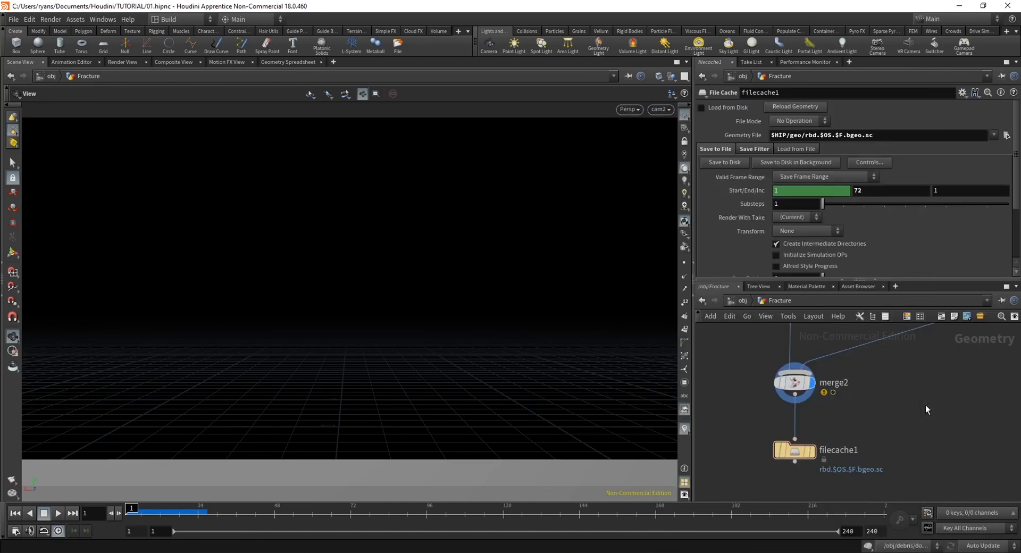
pyautogui.click(794, 382)
pyautogui.click(793, 453)
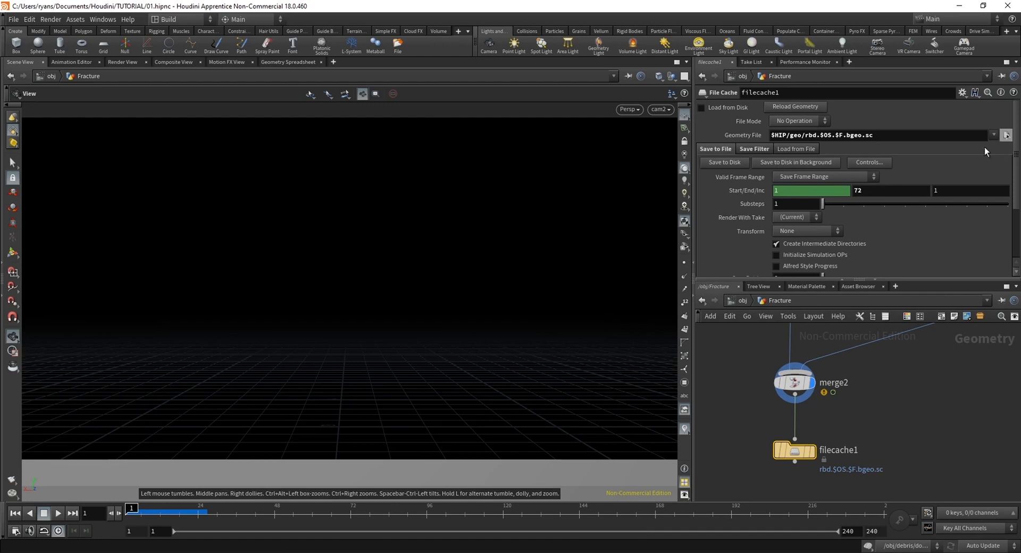
pyautogui.click(781, 136)
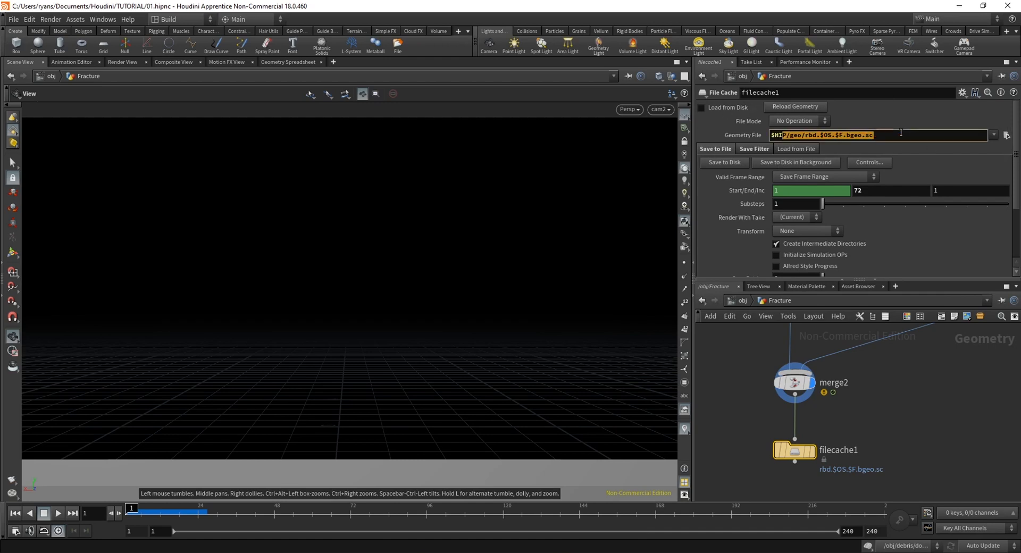
pyautogui.click(720, 163)
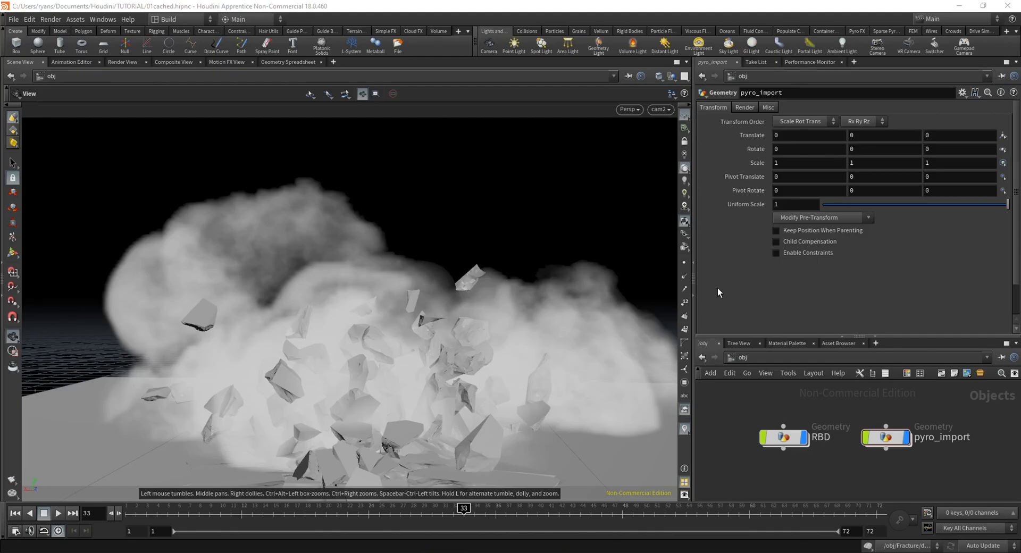
# Inspect the cached smoke and debris in wireframe and shaded display, and check the file node inside the RBD object
pyautogui.moveTo(296, 314); pyautogui.dragTo(344, 234)
pyautogui.press('w')
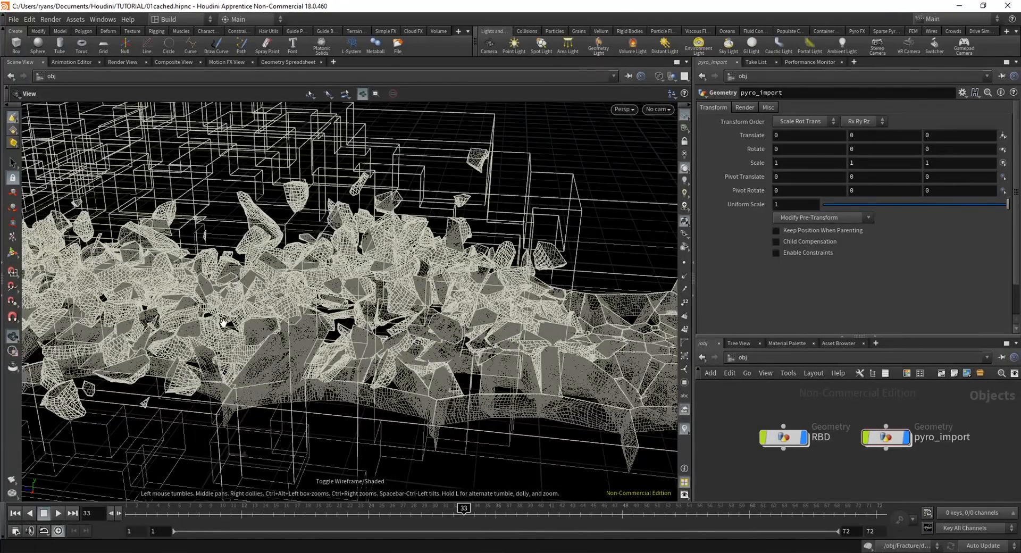
pyautogui.moveTo(223, 323)
pyautogui.mouseDown()
pyautogui.moveTo(312, 310)
pyautogui.moveTo(426, 356)
pyautogui.moveTo(366, 327)
pyautogui.moveTo(498, 299)
pyautogui.moveTo(330, 262)
pyautogui.moveTo(324, 281)
pyautogui.moveTo(330, 258)
pyautogui.moveTo(391, 269)
pyautogui.mouseUp()
pyautogui.press('w')
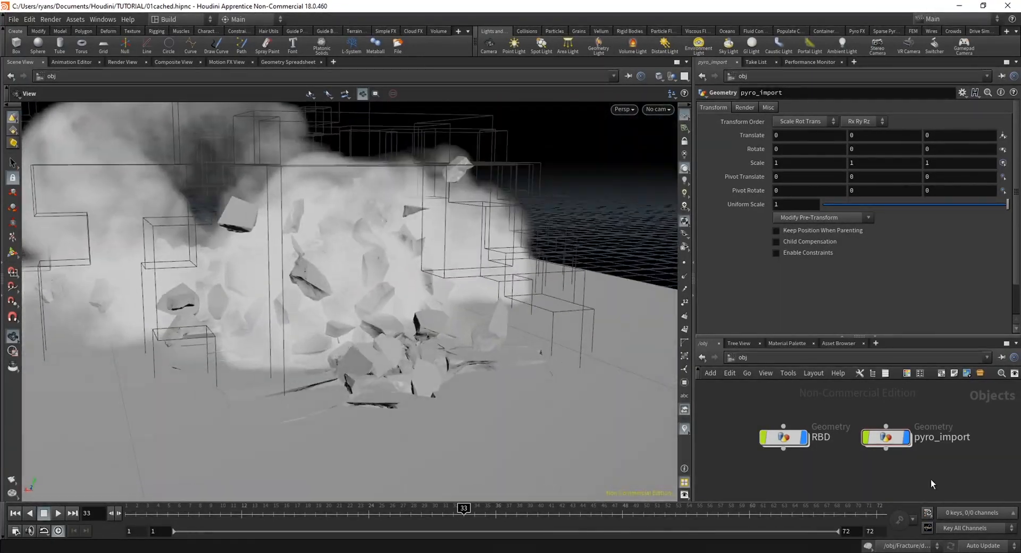
pyautogui.doubleClick(761, 439)
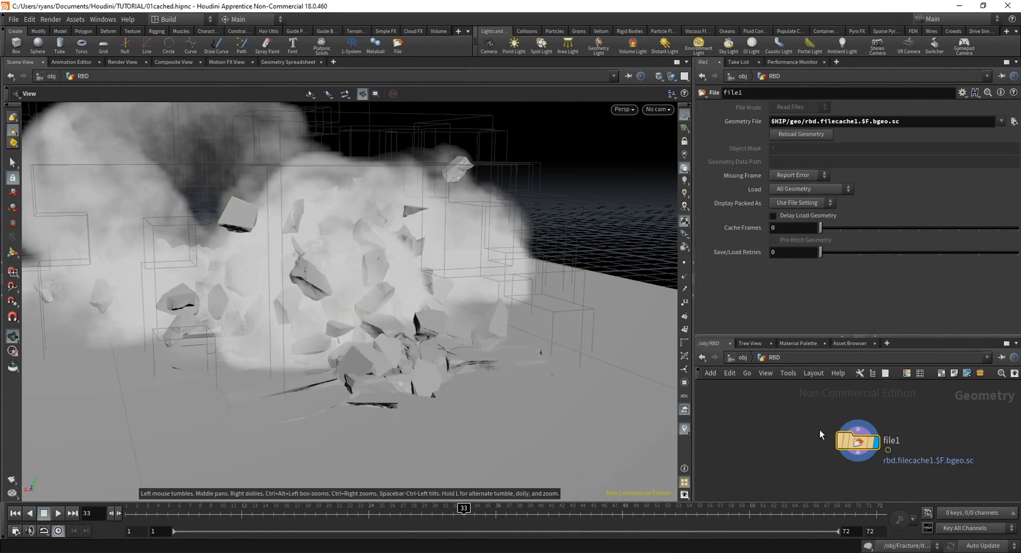
pyautogui.click(736, 356)
# Delete the import_pyrofields and import_pyro_visualization nodes inside pyro_import, leaving filecache1, and return to the object level
pyautogui.doubleClick(868, 421)
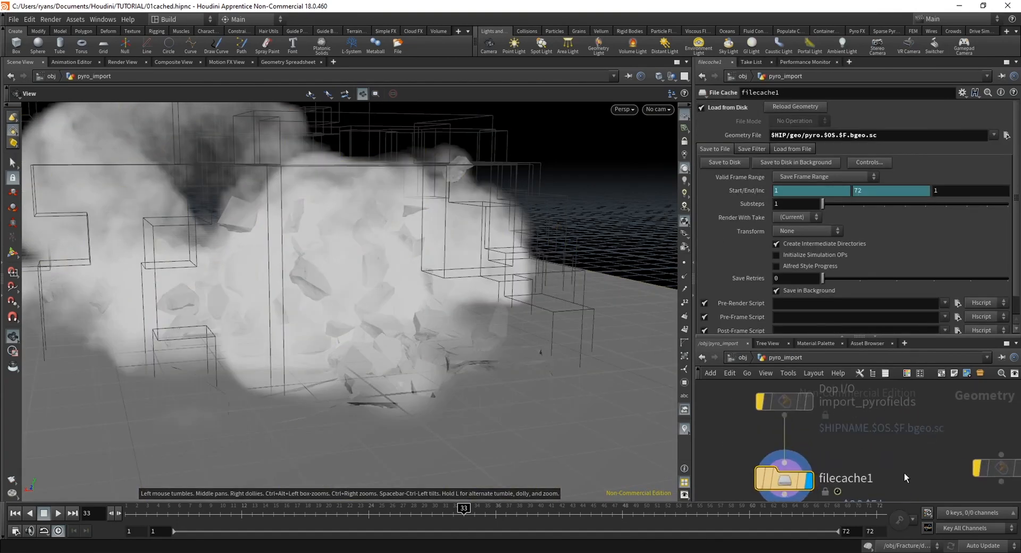
pyautogui.click(896, 438)
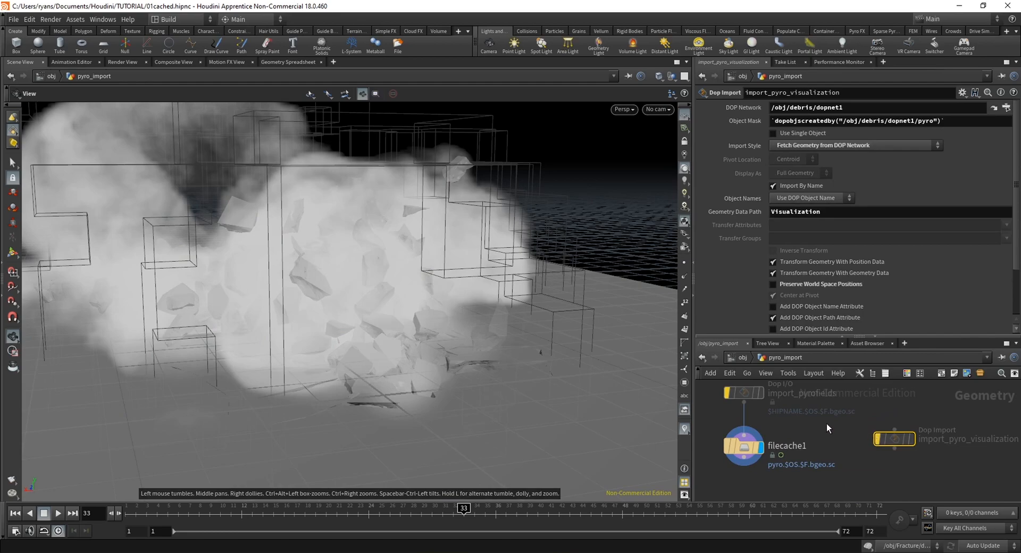
pyautogui.press('Delete')
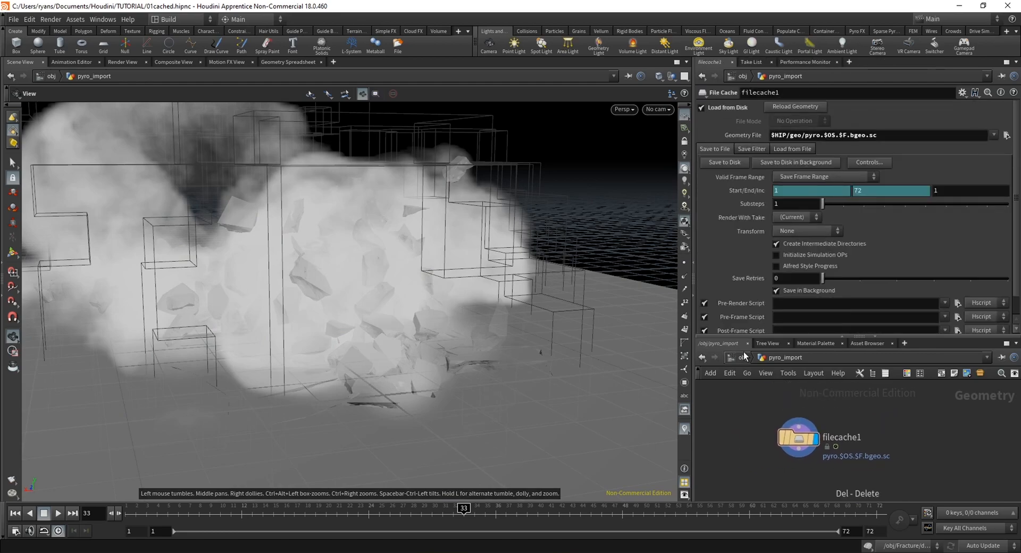
pyautogui.click(742, 357)
# Select pyro_import and add the Fire Ball volume material from the material library to /mat
pyautogui.moveTo(373, 329); pyautogui.dragTo(407, 318)
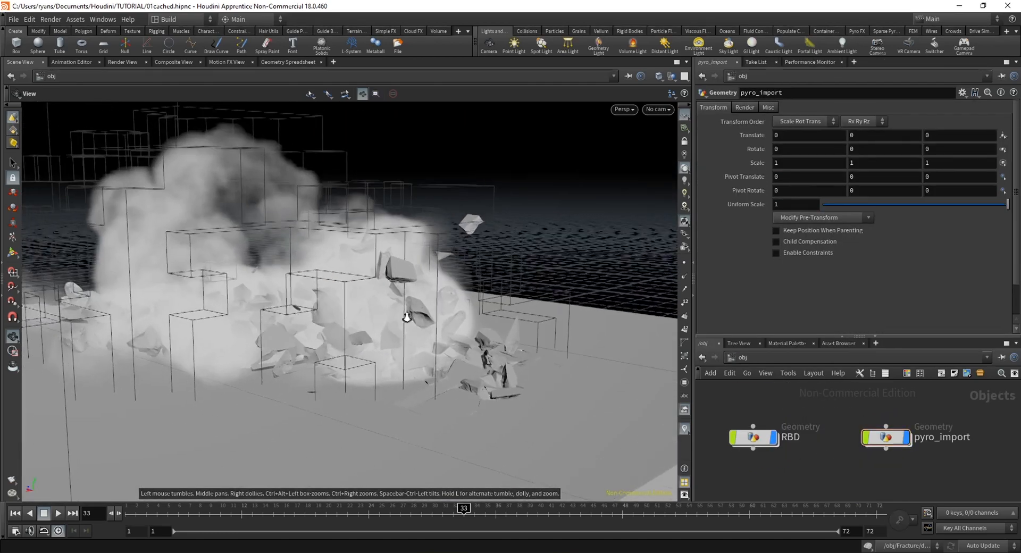
pyautogui.moveTo(407, 317); pyautogui.dragTo(490, 333, button='right')
pyautogui.moveTo(386, 310); pyautogui.dragTo(409, 319)
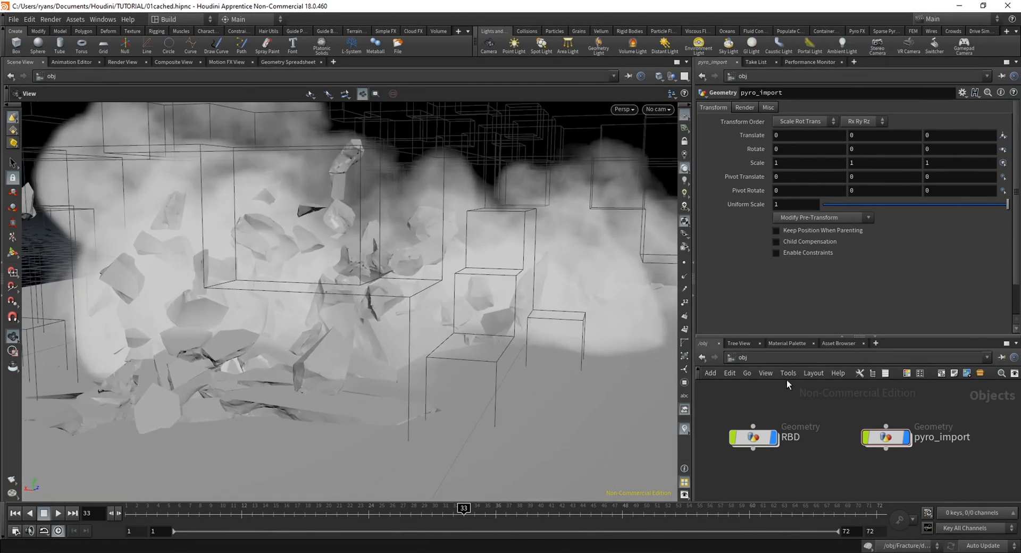
pyautogui.click(887, 433)
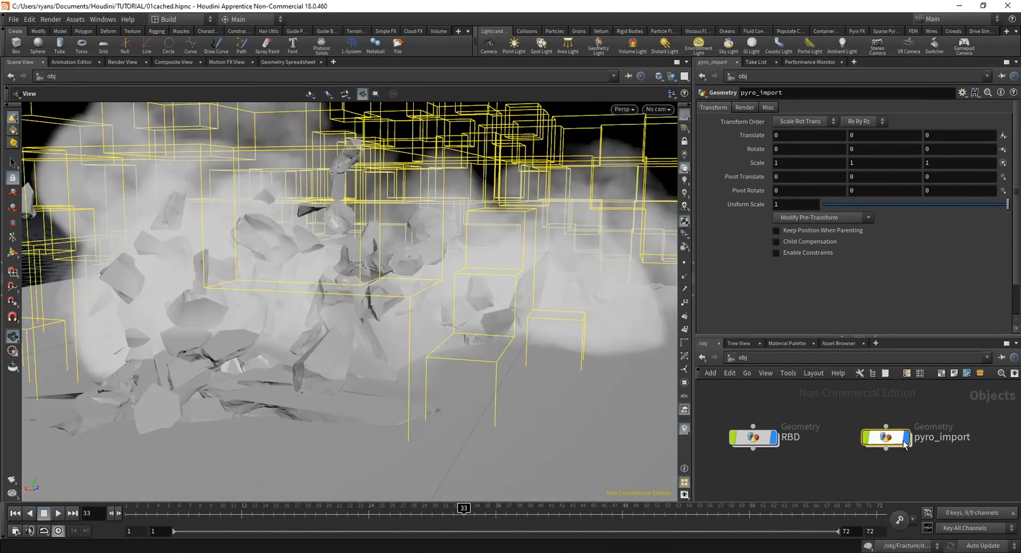
pyautogui.click(782, 344)
pyautogui.moveTo(783, 375); pyautogui.dragTo(783, 441)
pyautogui.moveTo(747, 403); pyautogui.dragTo(816, 399)
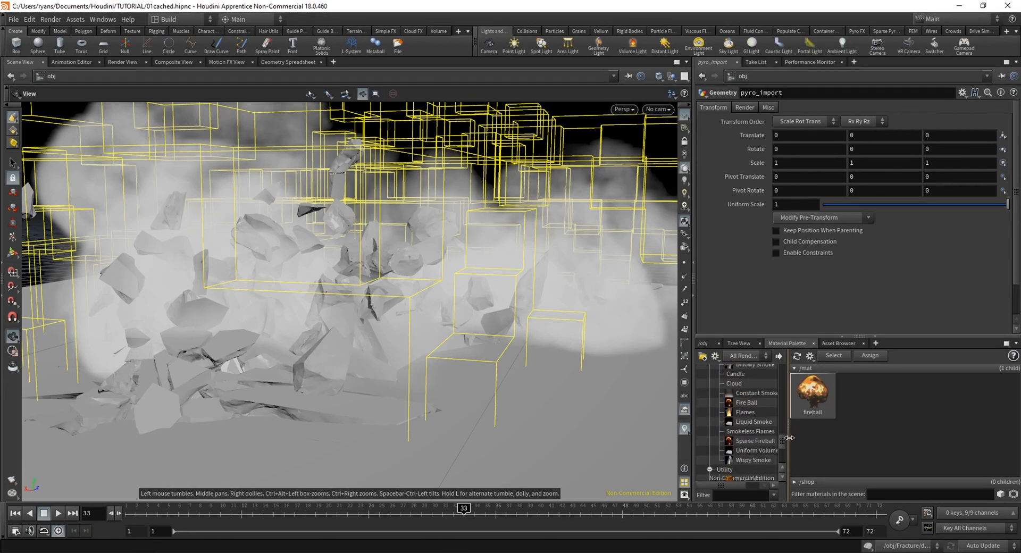
pyautogui.moveTo(783, 443); pyautogui.dragTo(784, 438)
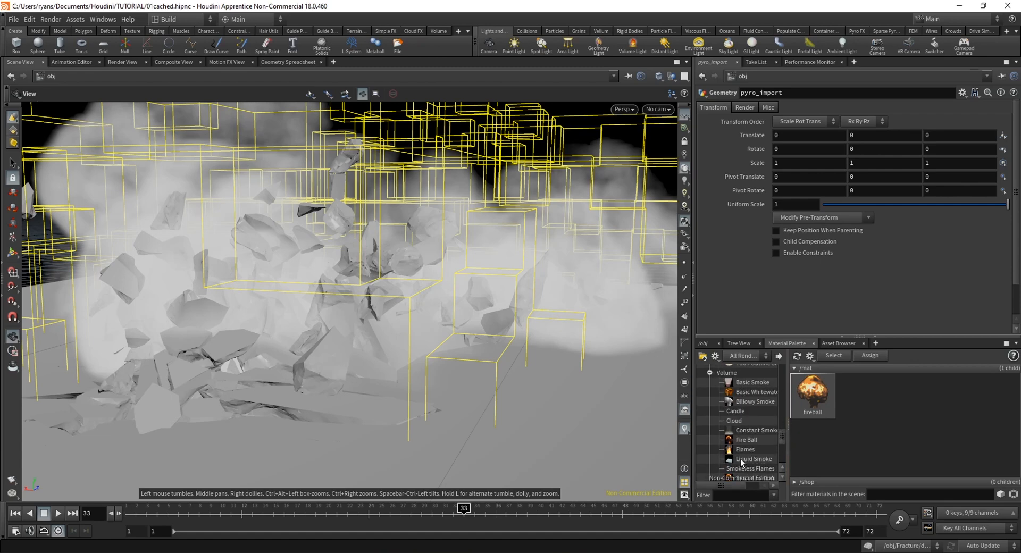
# Set the fireball material's fire Color Mode to Temperature to Physical (Black-Body) Color
pyautogui.click(818, 411)
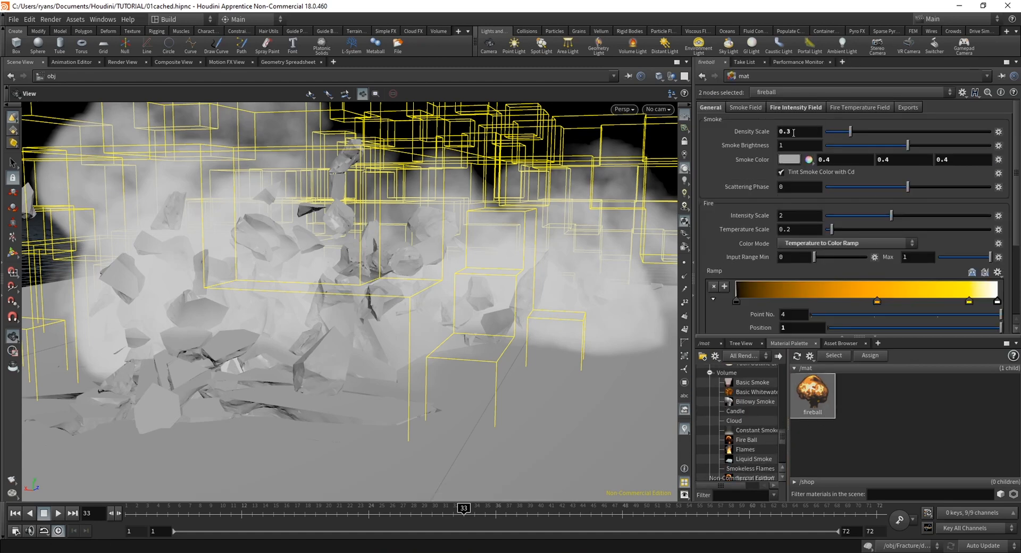
pyautogui.click(790, 244)
pyautogui.click(799, 243)
pyautogui.click(799, 244)
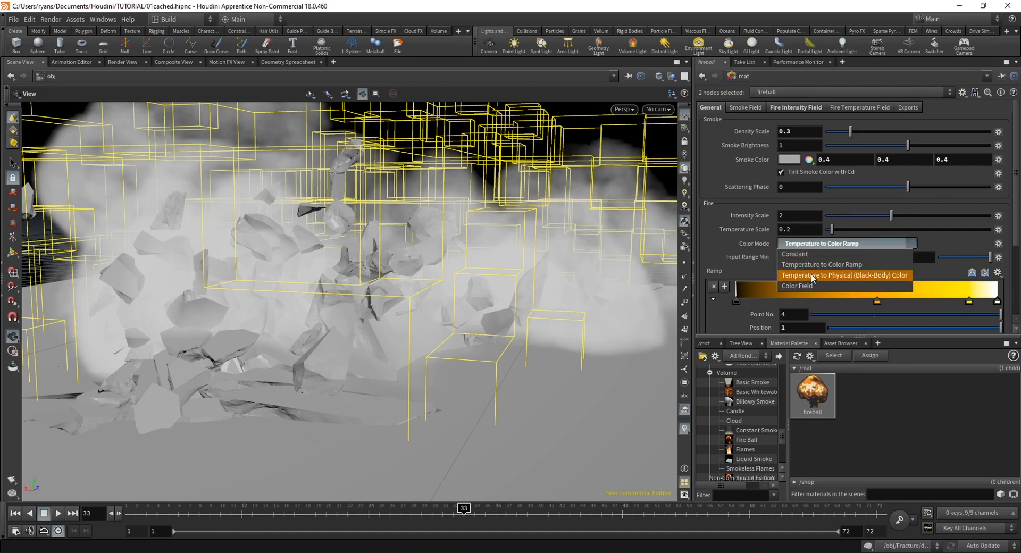
pyautogui.click(812, 277)
pyautogui.scroll(-2, 745, 285)
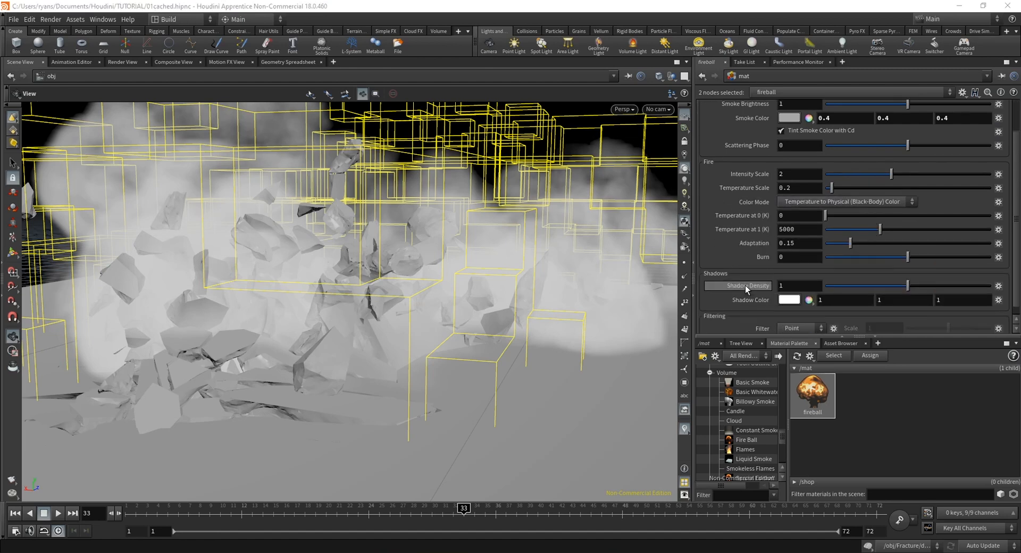
pyautogui.scroll(2, 748, 285)
pyautogui.moveTo(398, 280); pyautogui.dragTo(365, 344)
pyautogui.click(885, 243)
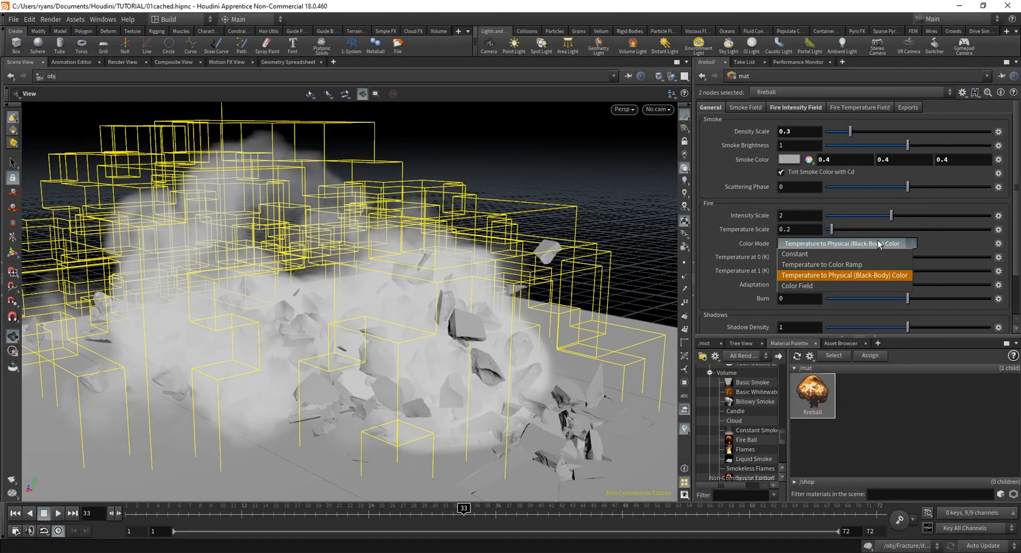
pyautogui.click(881, 243)
pyautogui.click(887, 244)
pyautogui.click(887, 244)
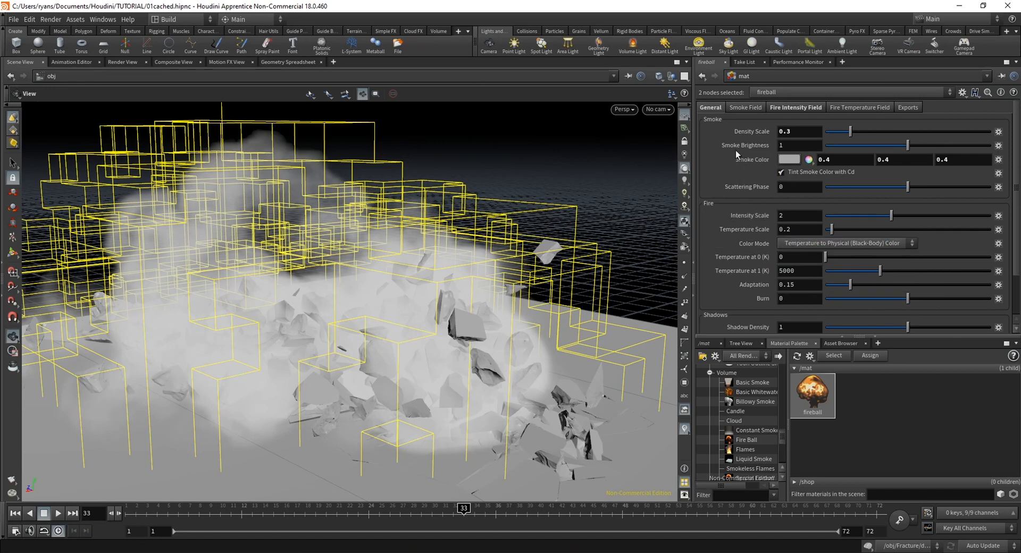
# Set the fireball material's Density Scale to 2 and Shadow Density to 2, keeping the smoke color
pyautogui.click(794, 132)
pyautogui.press('Return')
pyautogui.scroll(-3, 710, 303)
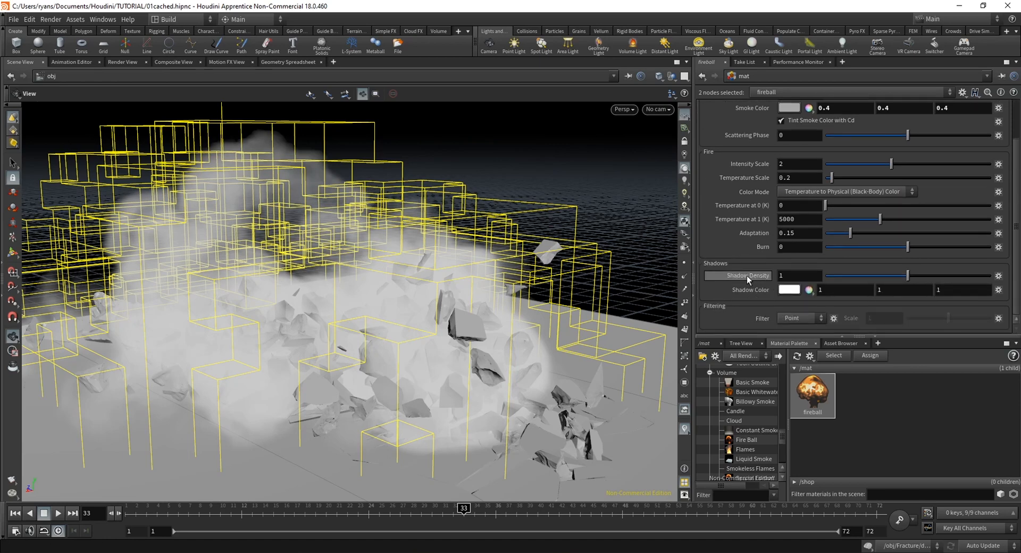
pyautogui.click(789, 275)
pyautogui.write('2')
pyautogui.press('Return')
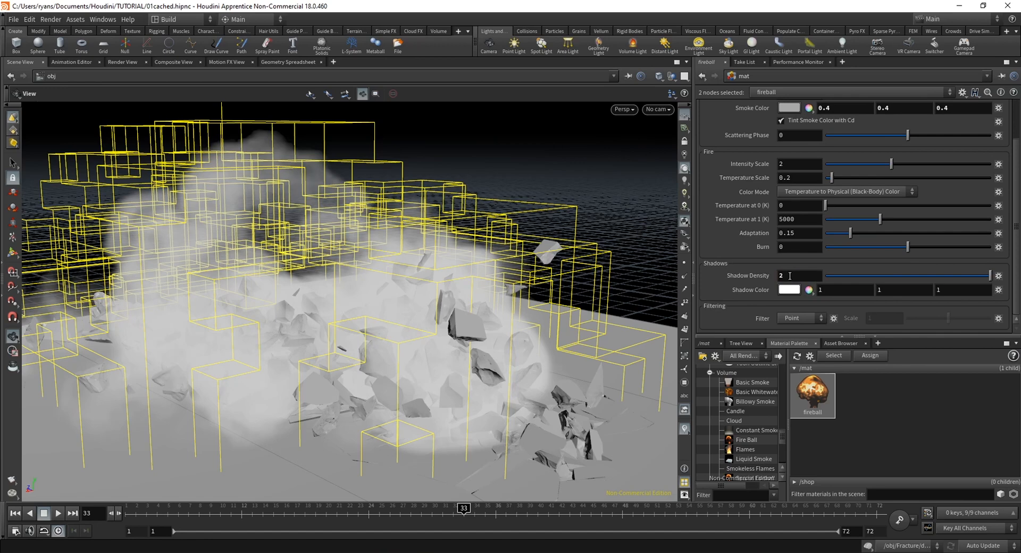
pyautogui.scroll(3, 732, 269)
pyautogui.click(799, 159)
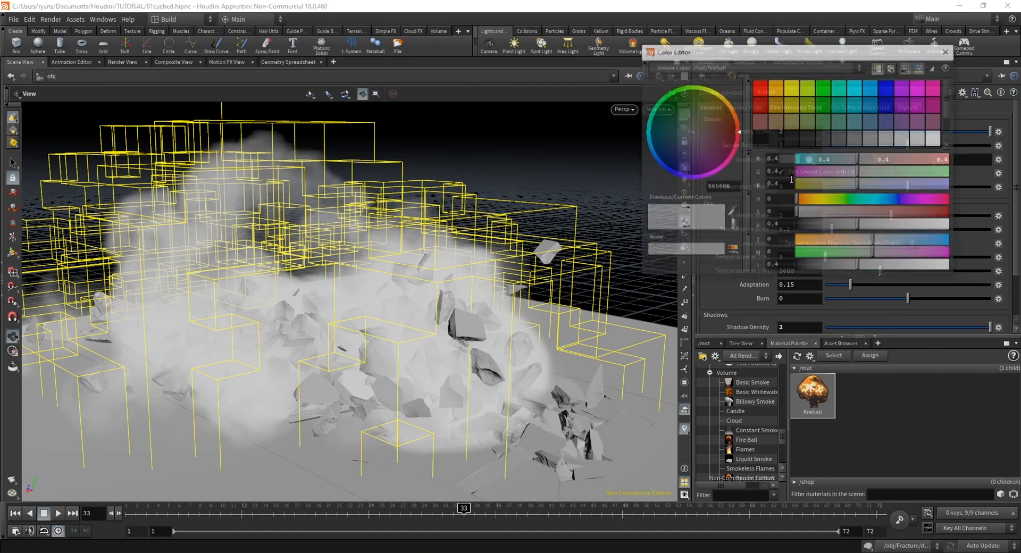
pyautogui.click(947, 51)
# Return to the object level and assign /mat/fireball as pyro_import's render material
pyautogui.click(705, 344)
pyautogui.click(743, 357)
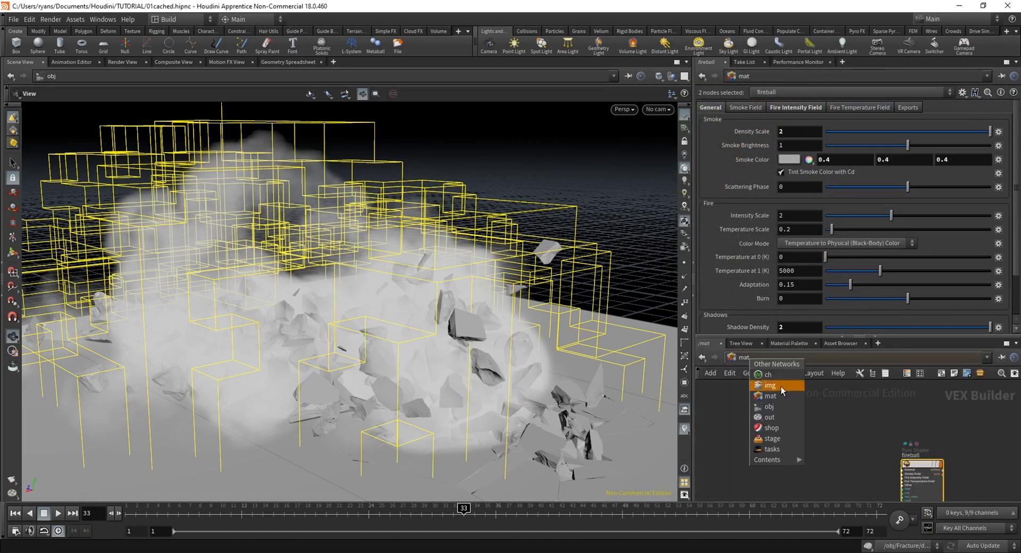
pyautogui.click(781, 403)
pyautogui.click(743, 106)
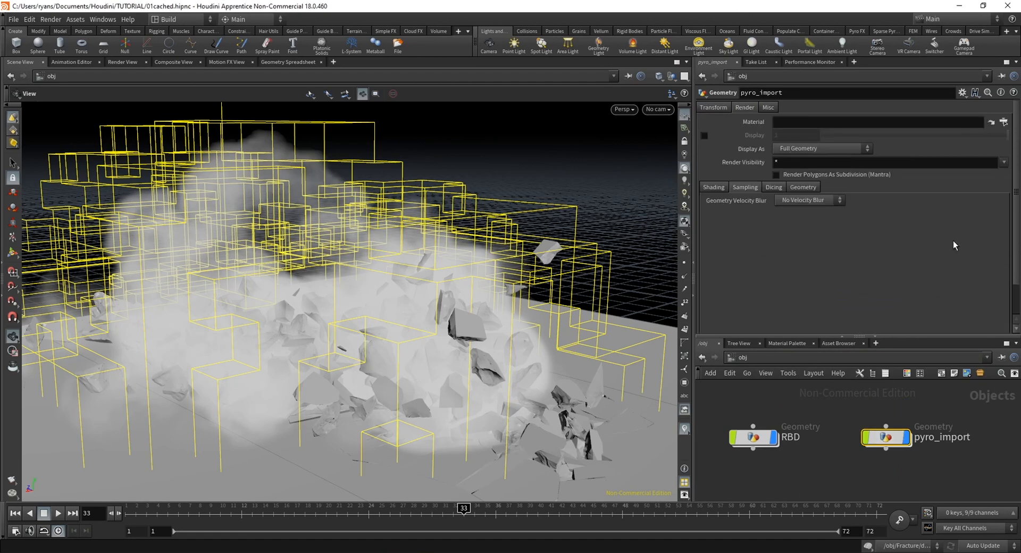
pyautogui.click(1002, 121)
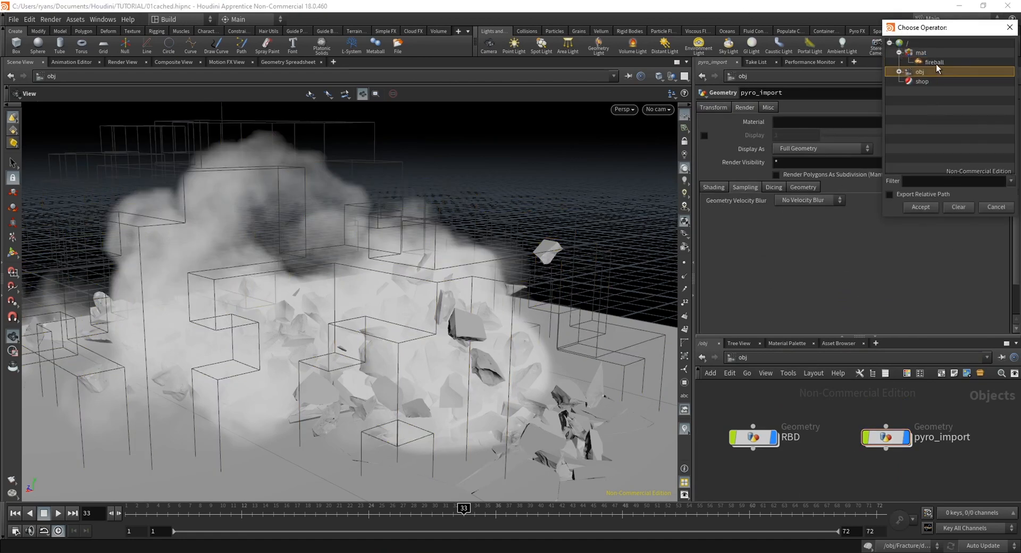
pyautogui.doubleClick(936, 64)
pyautogui.click(794, 468)
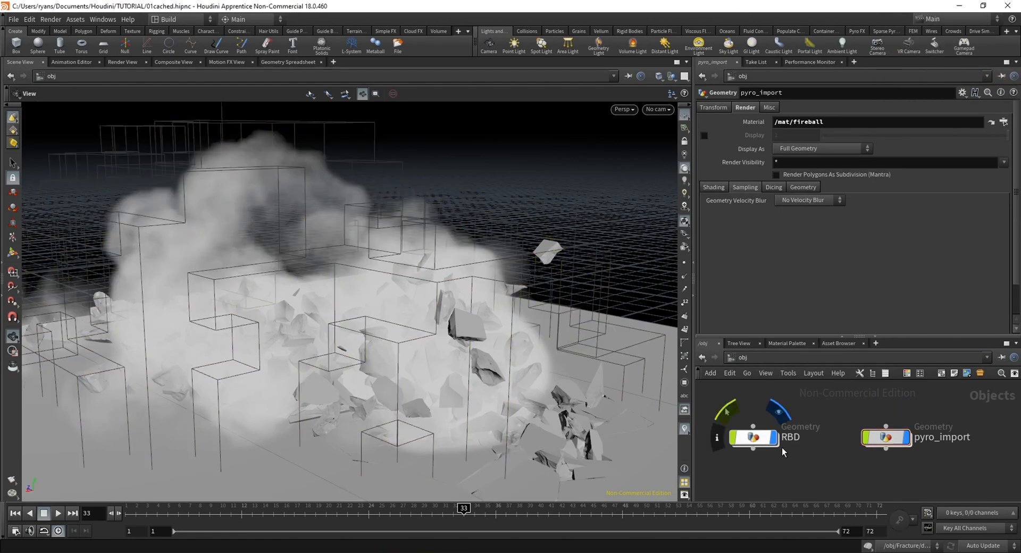
# View the smoke and debris from a slightly different angle and bring up the RBD object's render settings
pyautogui.scroll(-3, 272, 264)
pyautogui.moveTo(271, 264); pyautogui.dragTo(388, 361)
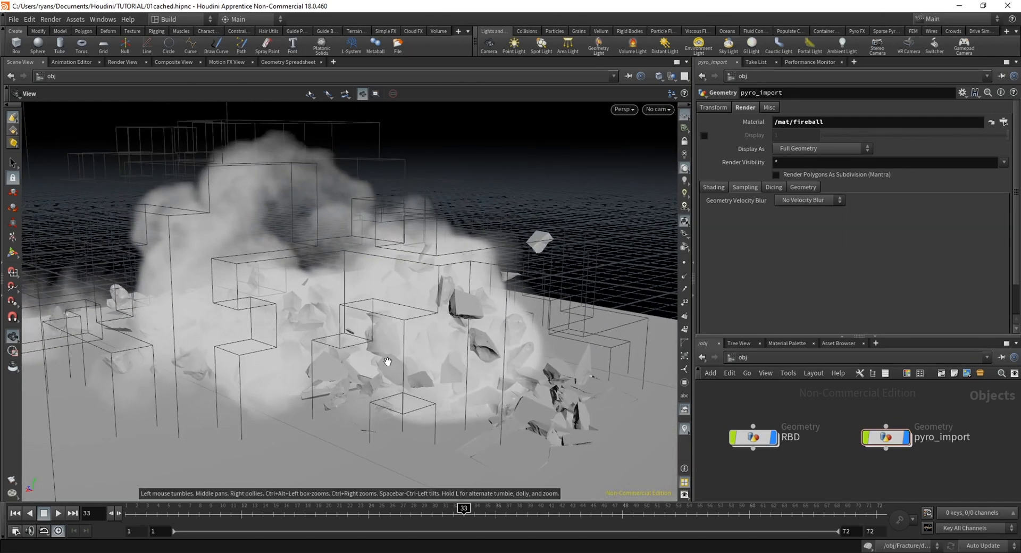
pyautogui.click(756, 440)
pyautogui.click(761, 470)
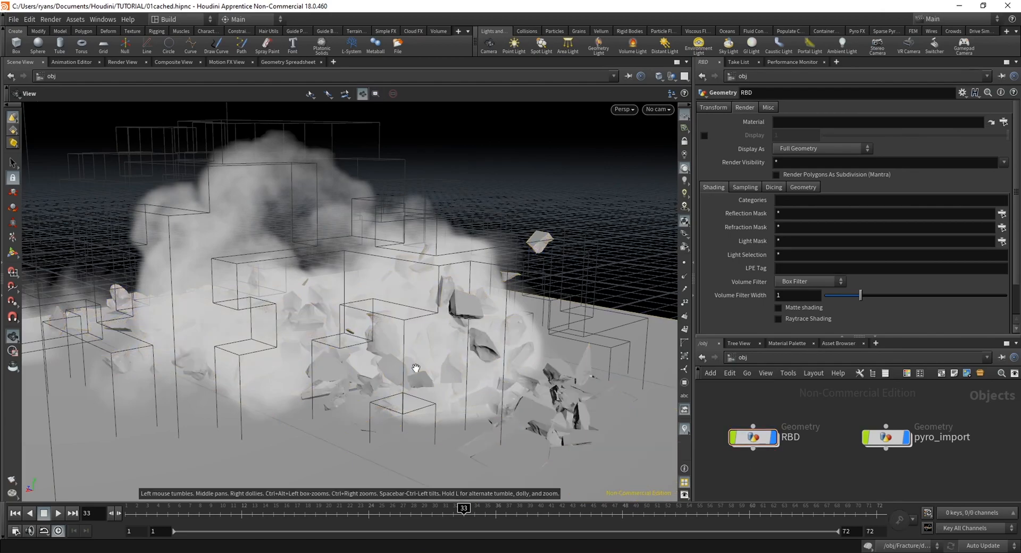
# Select the RBD object and inspect its fractured debris and the surrounding smoke from several angles
pyautogui.moveTo(416, 367); pyautogui.dragTo(362, 421)
pyautogui.click(754, 438)
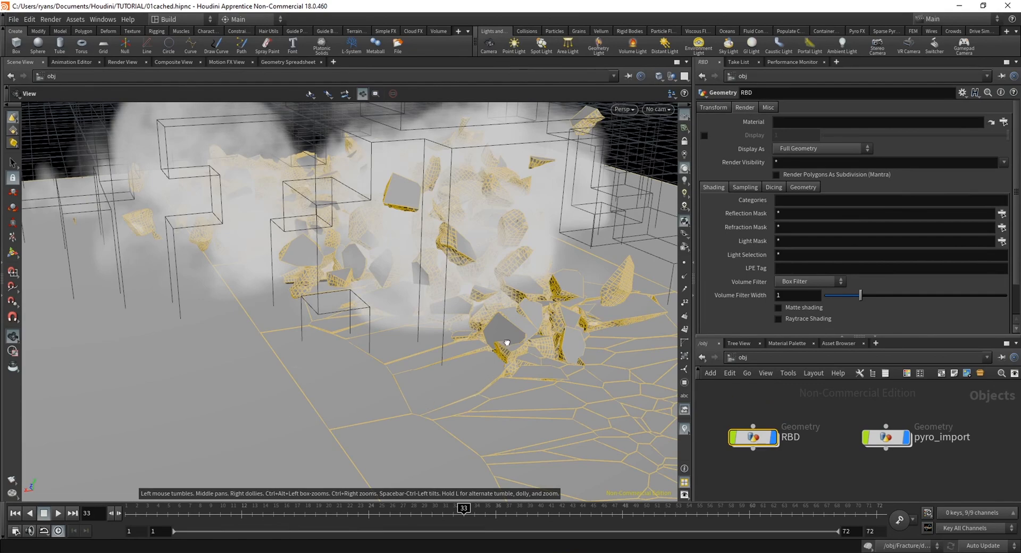
pyautogui.moveTo(506, 343); pyautogui.dragTo(460, 327)
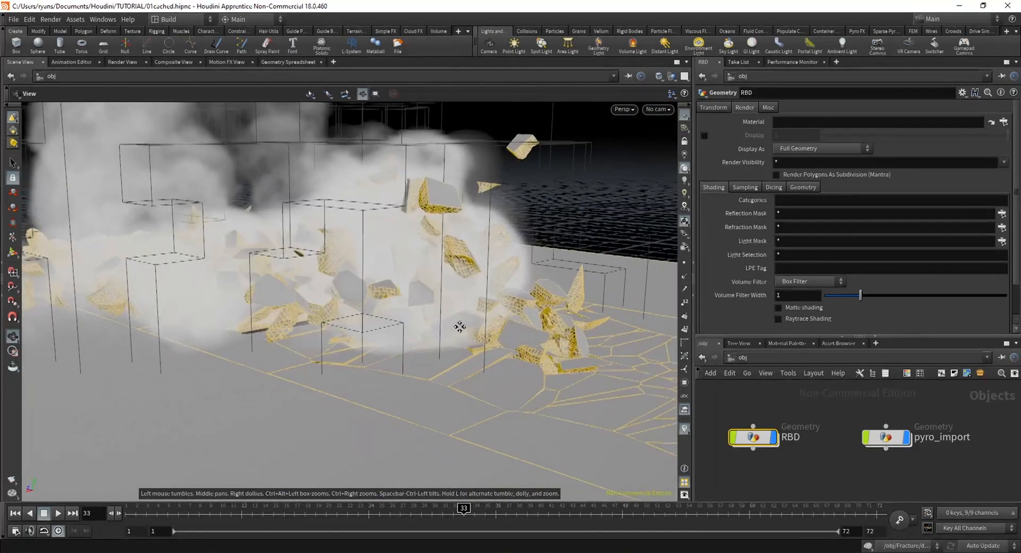
pyautogui.moveTo(459, 326); pyautogui.dragTo(484, 346, button='right')
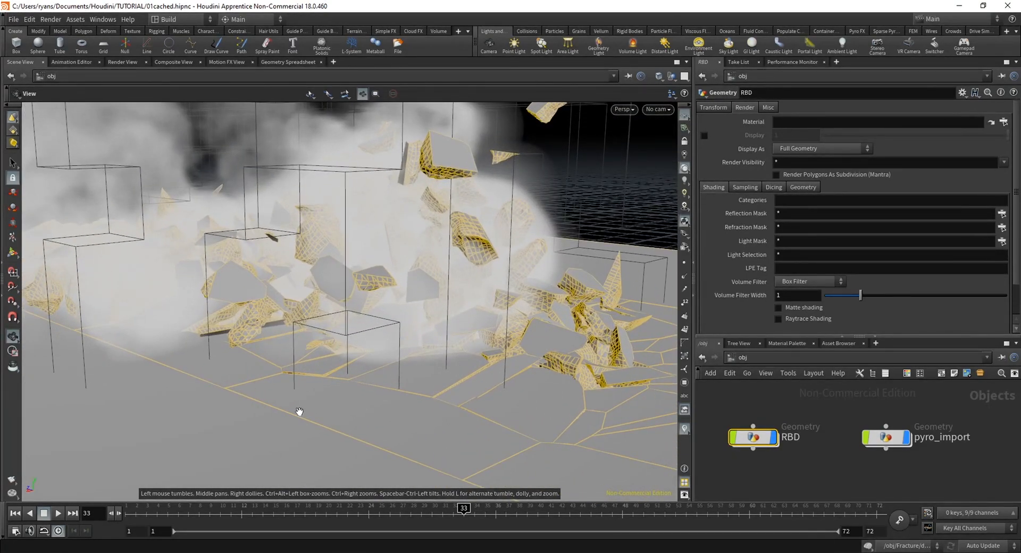
pyautogui.moveTo(241, 416); pyautogui.dragTo(337, 357, button='middle')
pyautogui.moveTo(474, 364); pyautogui.dragTo(455, 340, button='right')
pyautogui.moveTo(456, 340); pyautogui.dragTo(380, 332)
pyautogui.moveTo(380, 332); pyautogui.dragTo(418, 361, button='right')
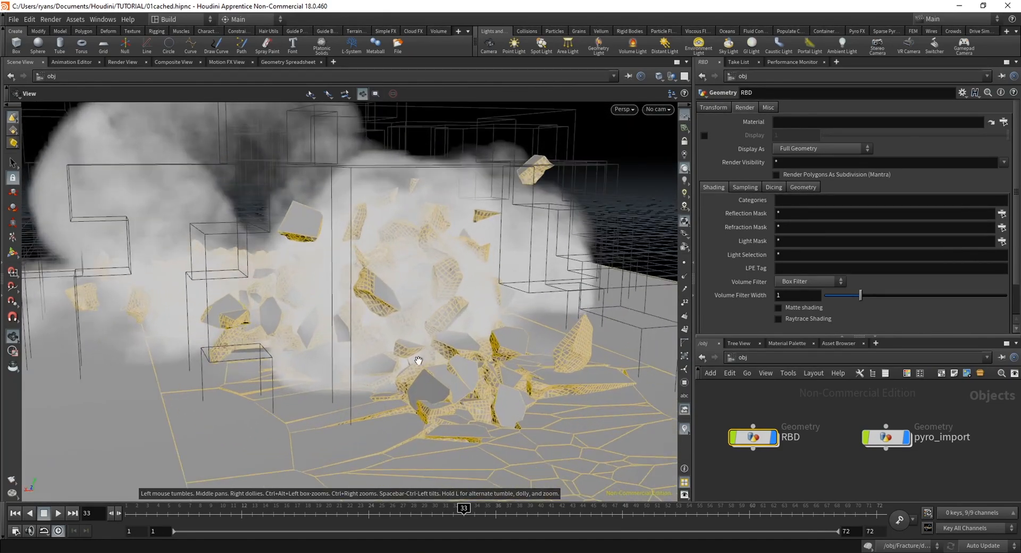
pyautogui.moveTo(418, 360); pyautogui.dragTo(443, 361)
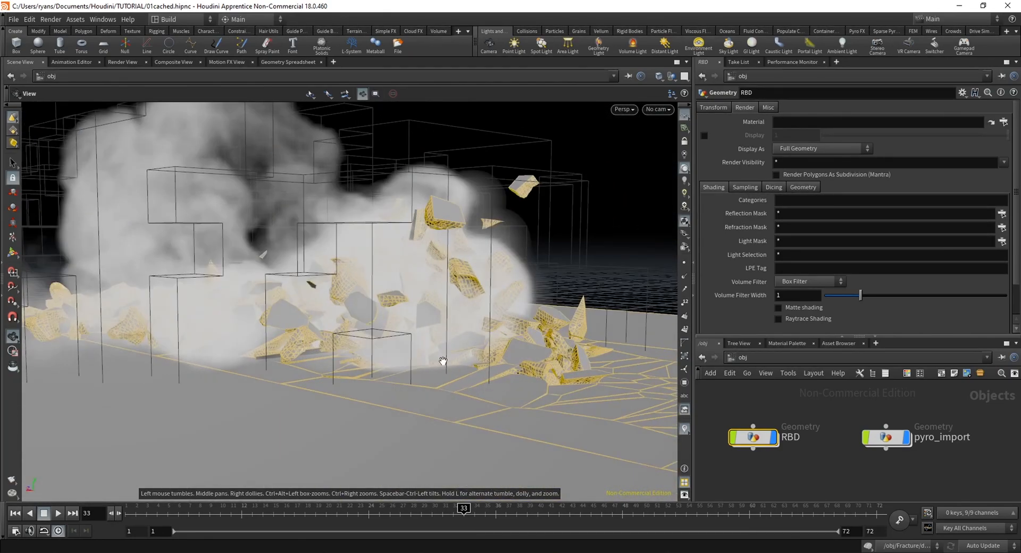
pyautogui.moveTo(443, 361); pyautogui.dragTo(547, 369, button='right')
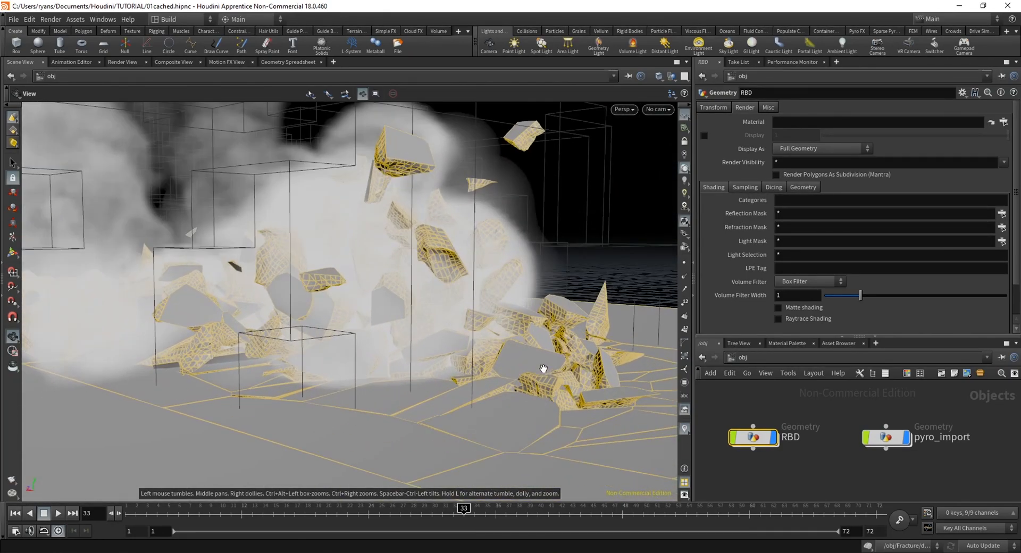
# Switch to the out network and delete the existing mantra1 render node
pyautogui.click(788, 344)
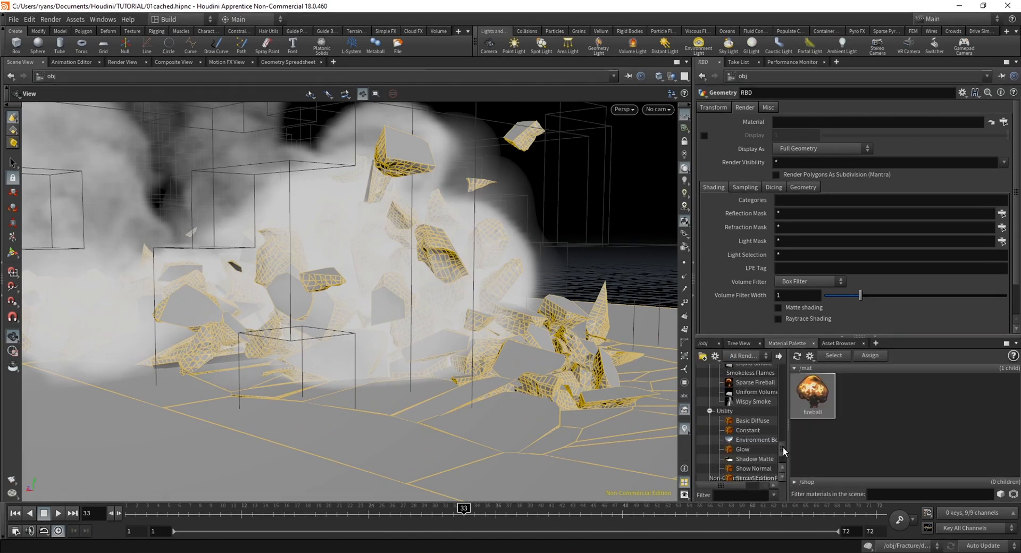
pyautogui.click(703, 344)
pyautogui.click(749, 358)
pyautogui.click(769, 416)
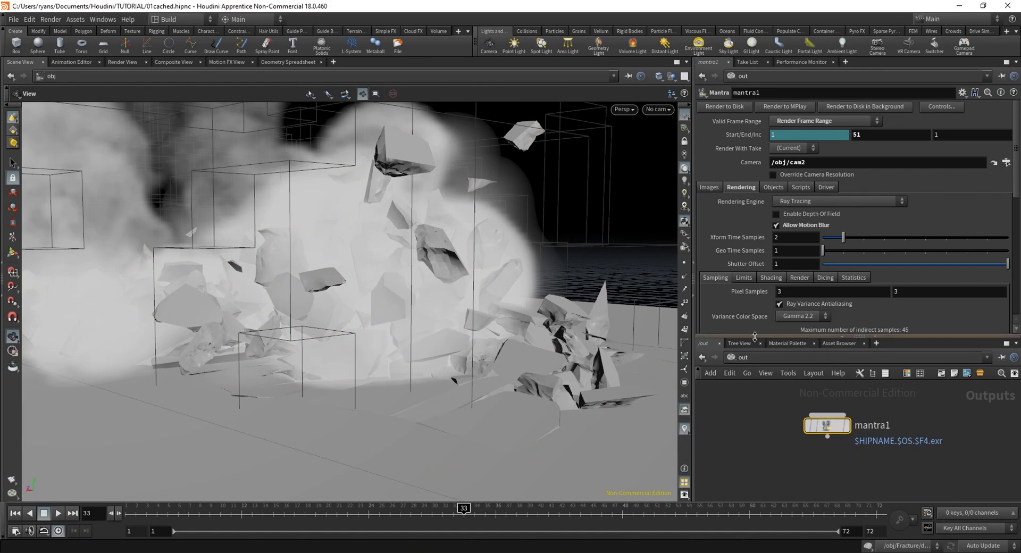
pyautogui.moveTo(752, 337); pyautogui.dragTo(752, 258)
pyautogui.moveTo(826, 421); pyautogui.dragTo(784, 381)
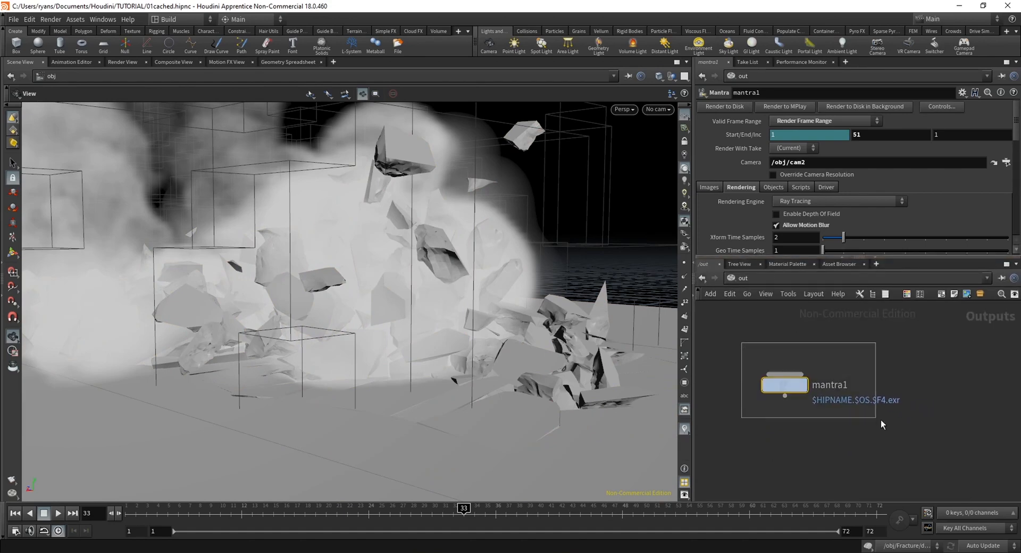
pyautogui.press('Delete')
# Add a new Mantra render node to the out network and enlarge the space for its parameters
pyautogui.press('Tab')
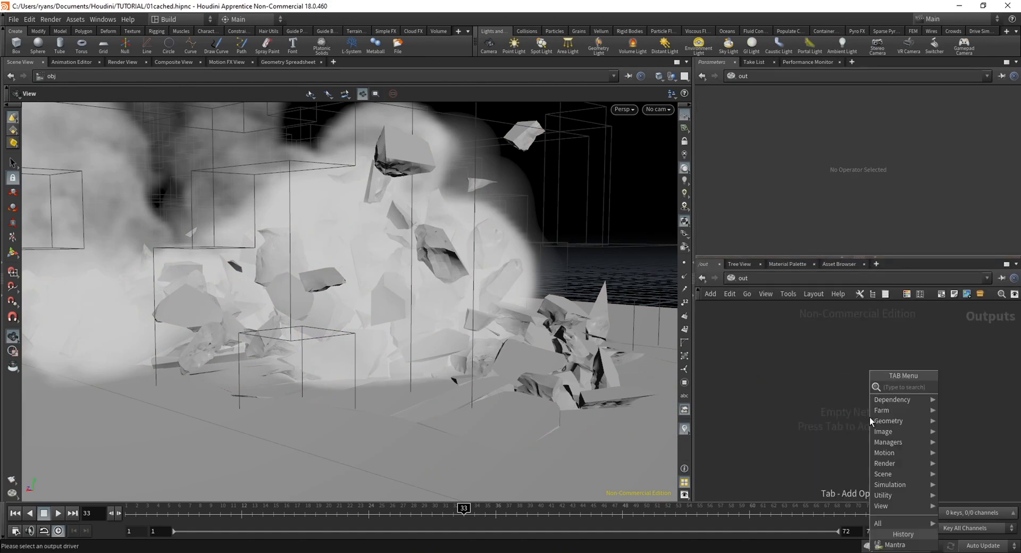
pyautogui.write('man')
pyautogui.press('Return')
pyautogui.click(869, 417)
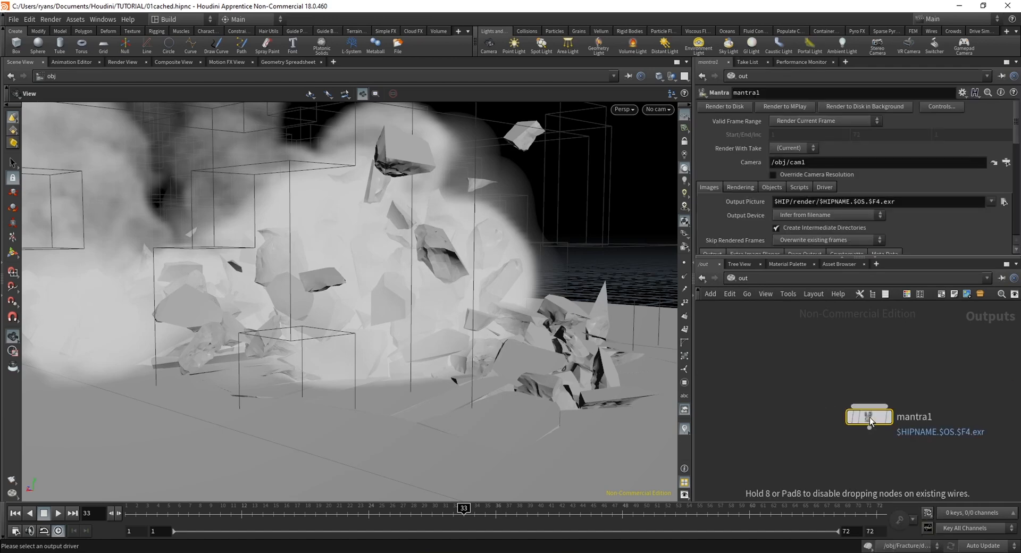
pyautogui.moveTo(869, 417); pyautogui.dragTo(844, 383)
pyautogui.moveTo(827, 259); pyautogui.dragTo(828, 329)
# Set the Mantra node to Render Frame Range, clear the end frame's channel and set it to 50
pyautogui.click(824, 121)
pyautogui.click(812, 133)
pyautogui.rightClick(868, 134)
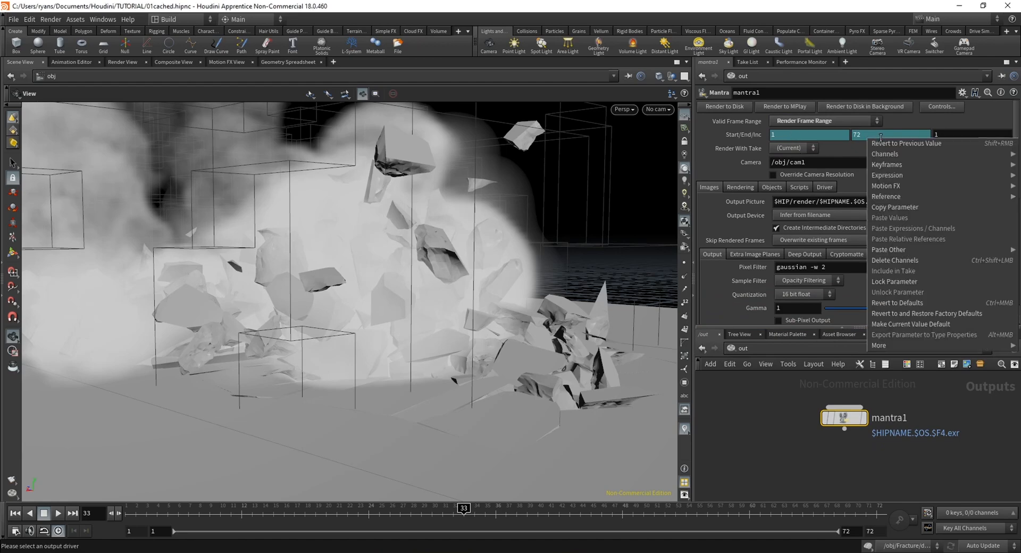
pyautogui.click(893, 261)
pyautogui.click(873, 132)
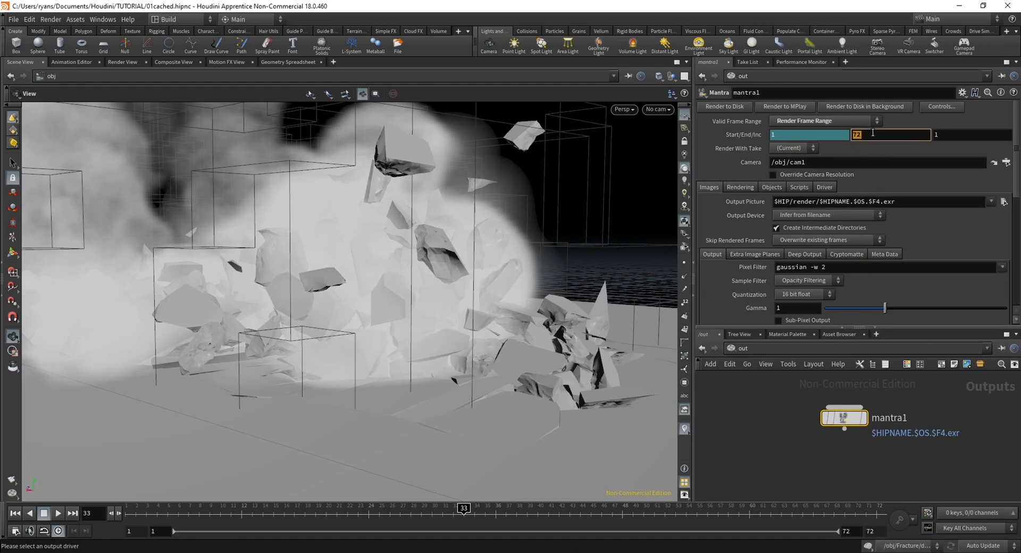
pyautogui.press('Return')
pyautogui.press('BackSpace')
pyautogui.write('0')
pyautogui.press('Return')
# Assign /obj/cam2 as the render camera, look through cam2 in the viewport and check the shot at frame 33
pyautogui.click(1007, 162)
pyautogui.doubleClick(940, 116)
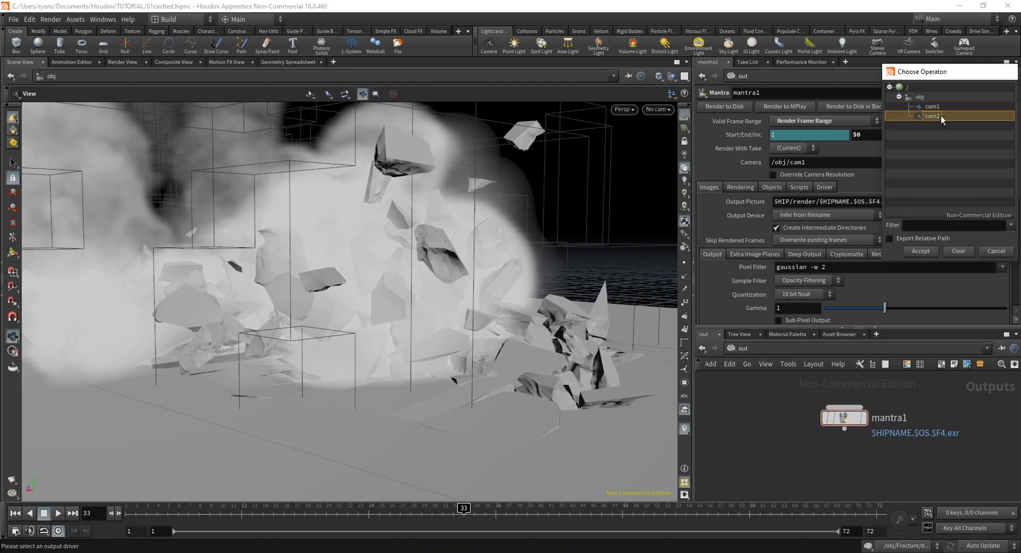
pyautogui.click(660, 111)
pyautogui.click(675, 173)
pyautogui.moveTo(304, 516); pyautogui.dragTo(370, 525)
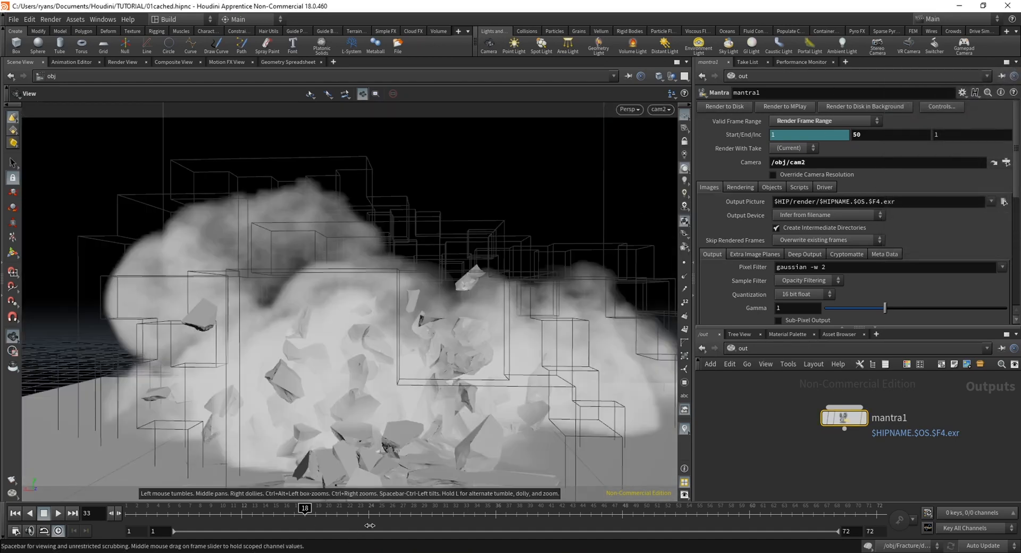
pyautogui.click(464, 517)
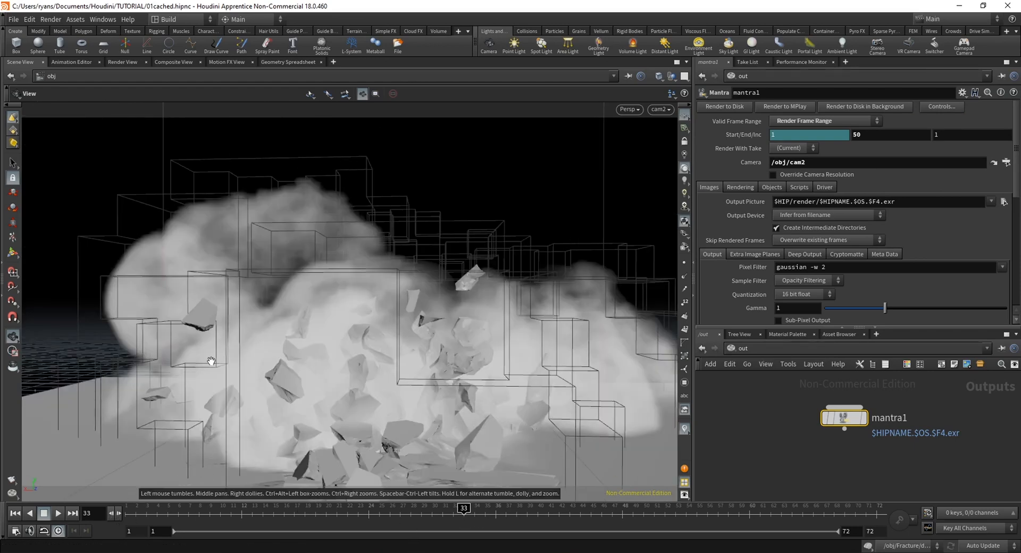
# Enable Allow Motion Blur in the Mantra node's rendering settings
pyautogui.scroll(-2, 733, 207)
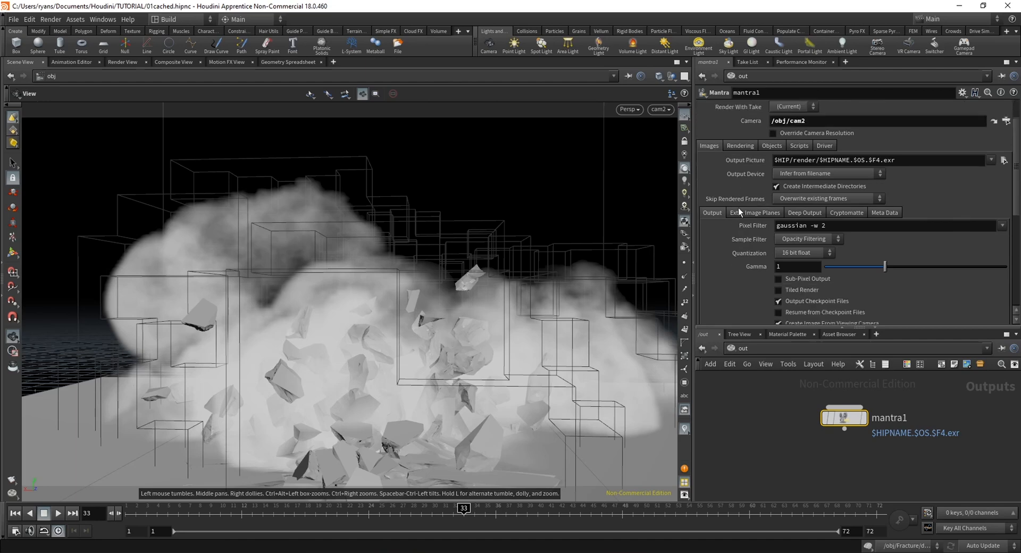
pyautogui.scroll(2, 738, 208)
pyautogui.click(741, 187)
pyautogui.scroll(-3, 726, 217)
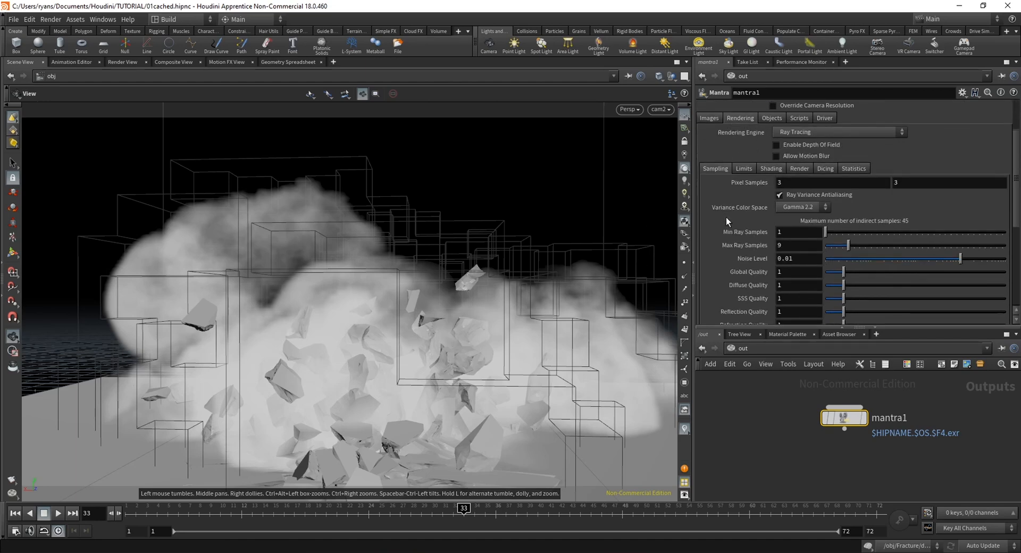
pyautogui.scroll(2, 735, 237)
pyautogui.click(778, 197)
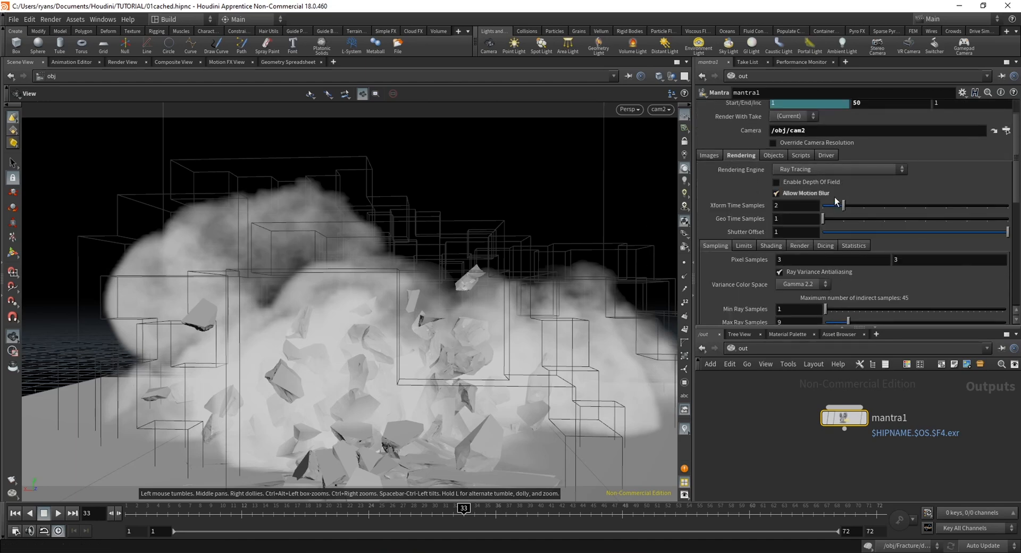
# Review the rendering engine choices of the Mantra node, leaving Ray Tracing selected
pyautogui.click(809, 169)
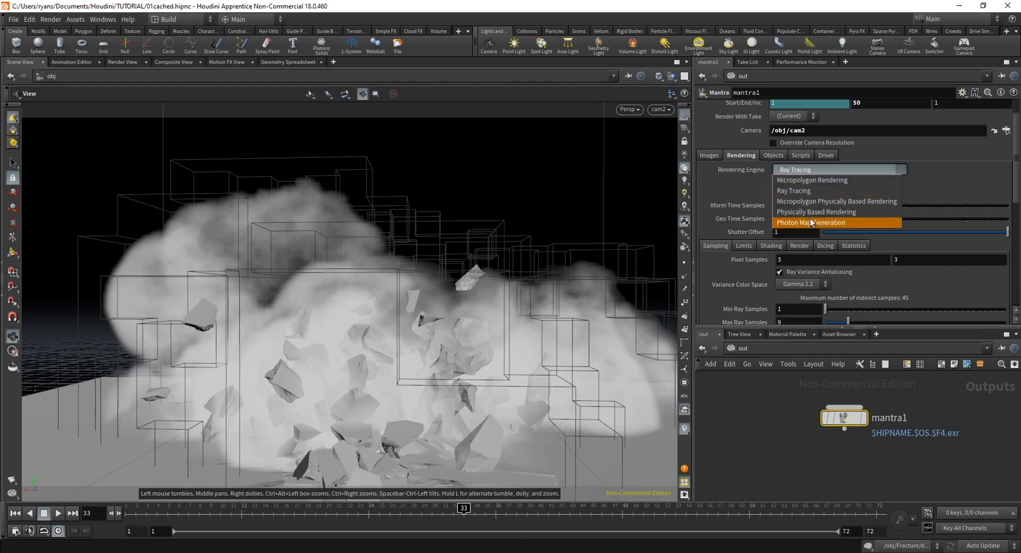
pyautogui.click(865, 169)
pyautogui.click(864, 168)
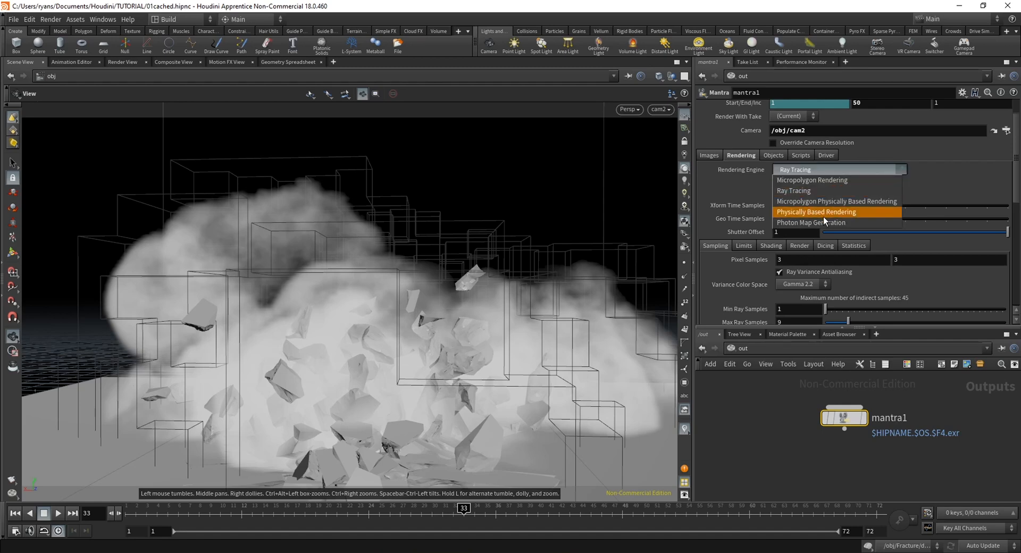
pyautogui.click(854, 167)
pyautogui.click(853, 168)
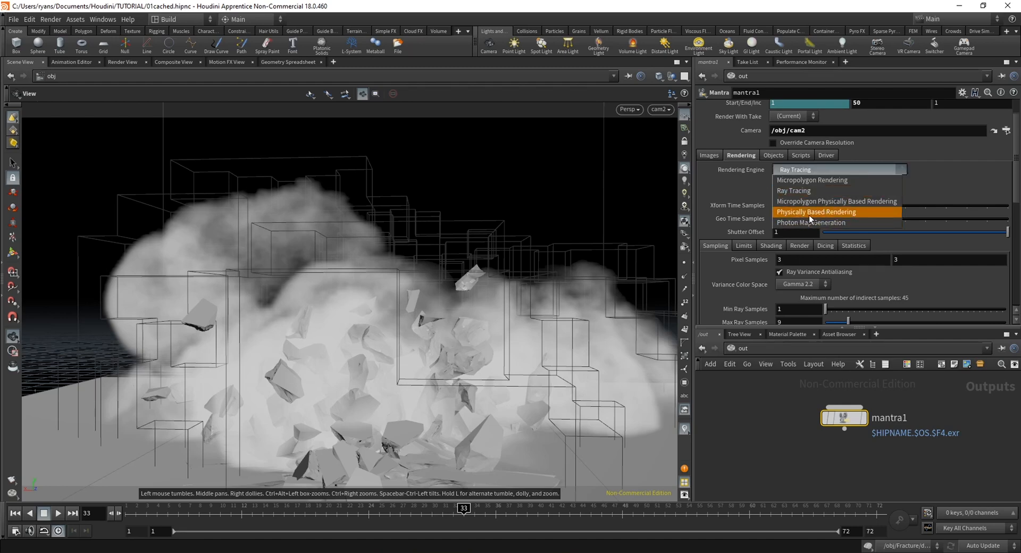
pyautogui.click(839, 168)
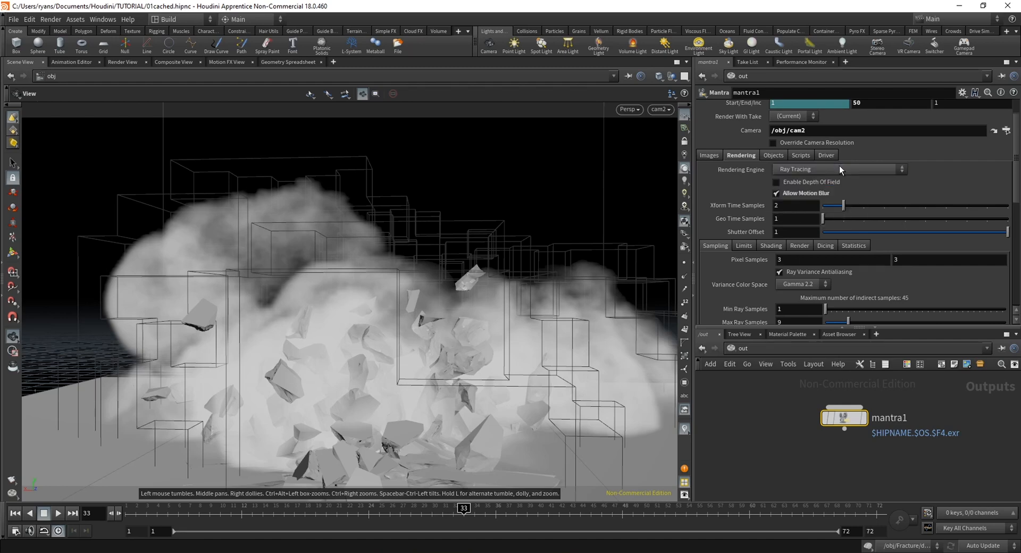
# Examine the Mantra node's sampling settings, including pixel samples, ray samples, noise level and quality values
pyautogui.click(709, 155)
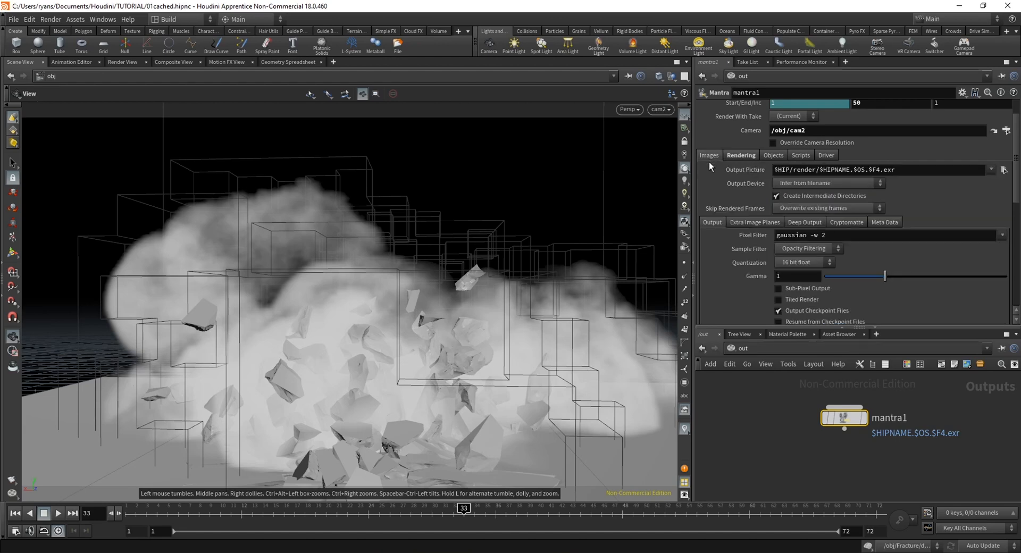
pyautogui.click(740, 156)
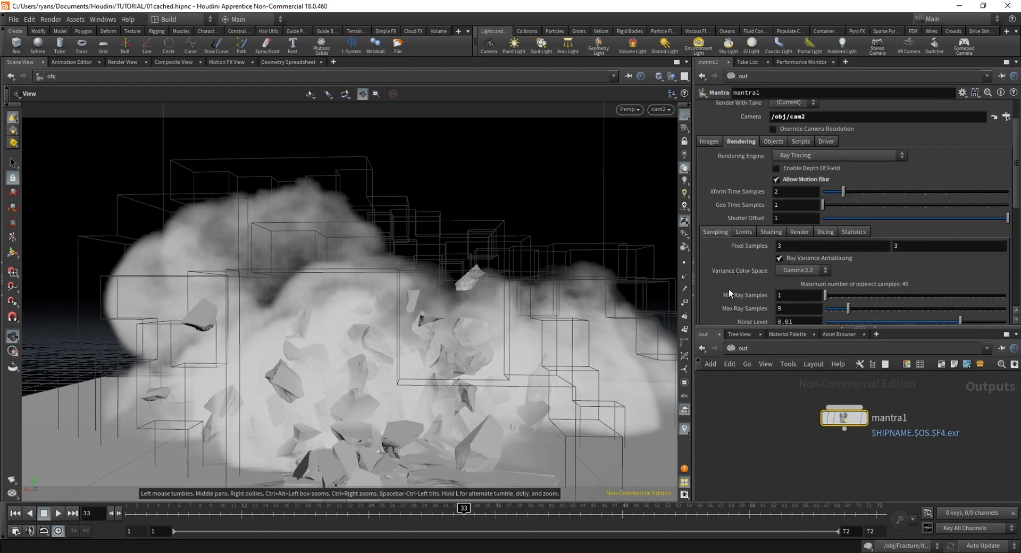
pyautogui.scroll(-3, 731, 287)
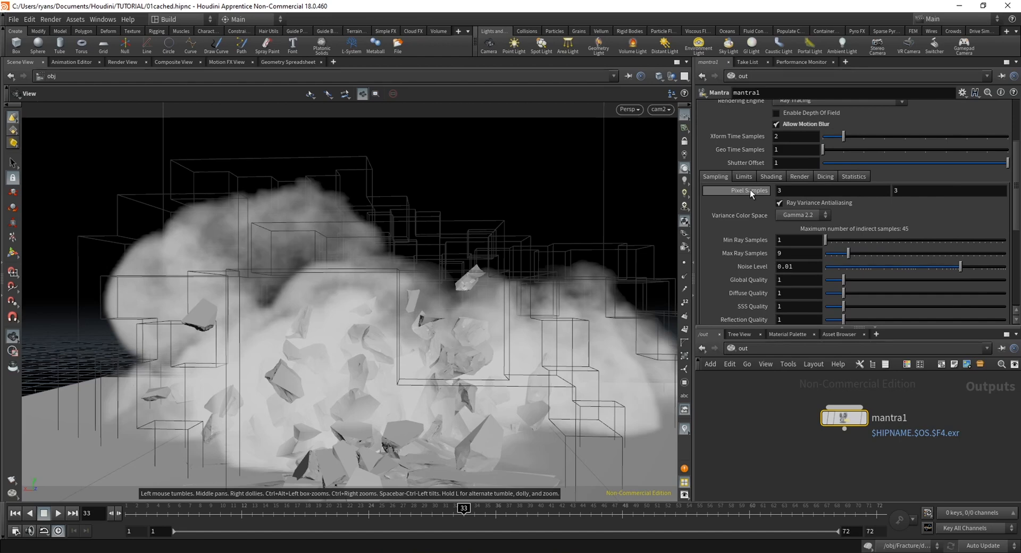
pyautogui.click(888, 190)
pyautogui.click(906, 208)
pyautogui.click(921, 192)
pyautogui.scroll(-3, 851, 199)
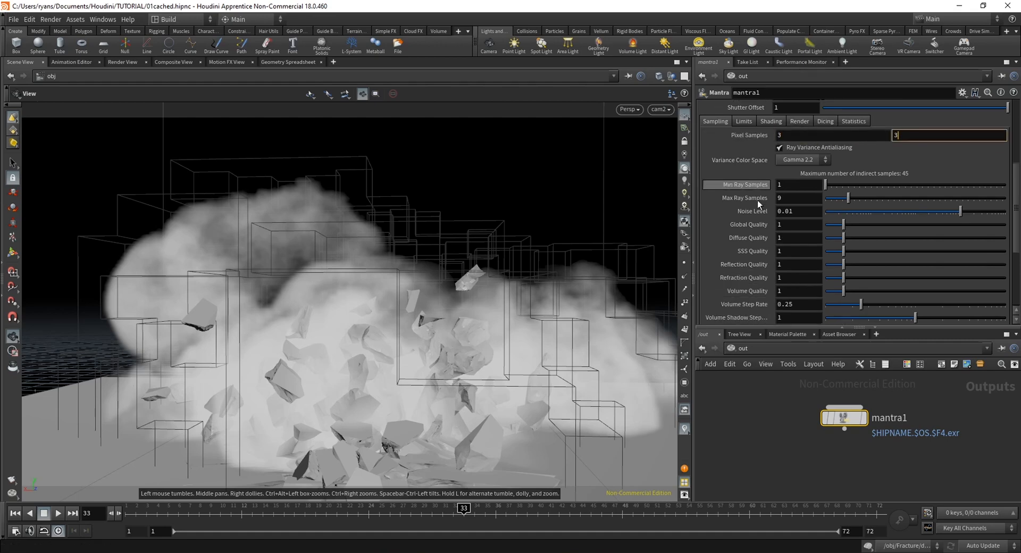
pyautogui.scroll(-3, 747, 301)
pyautogui.scroll(3, 766, 290)
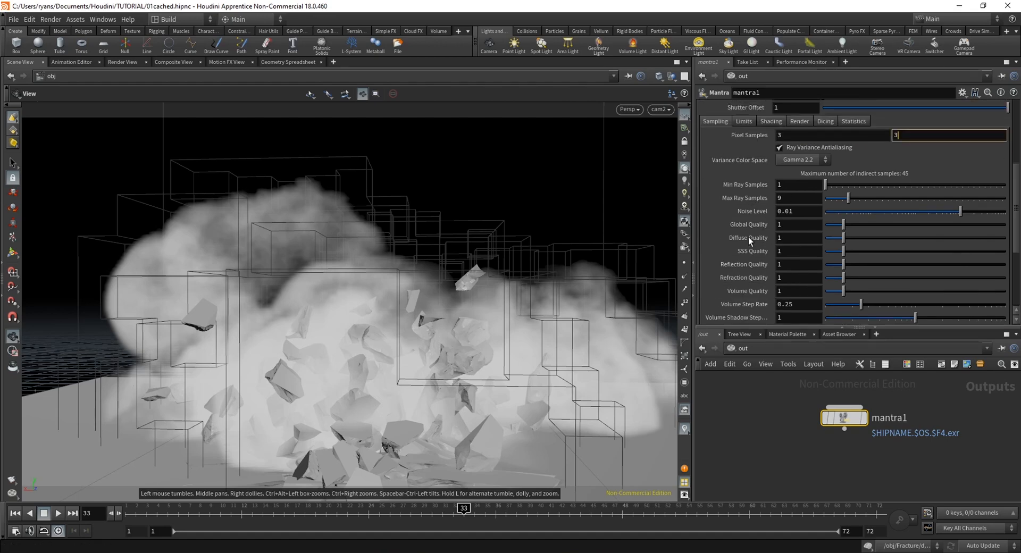
pyautogui.scroll(3, 749, 257)
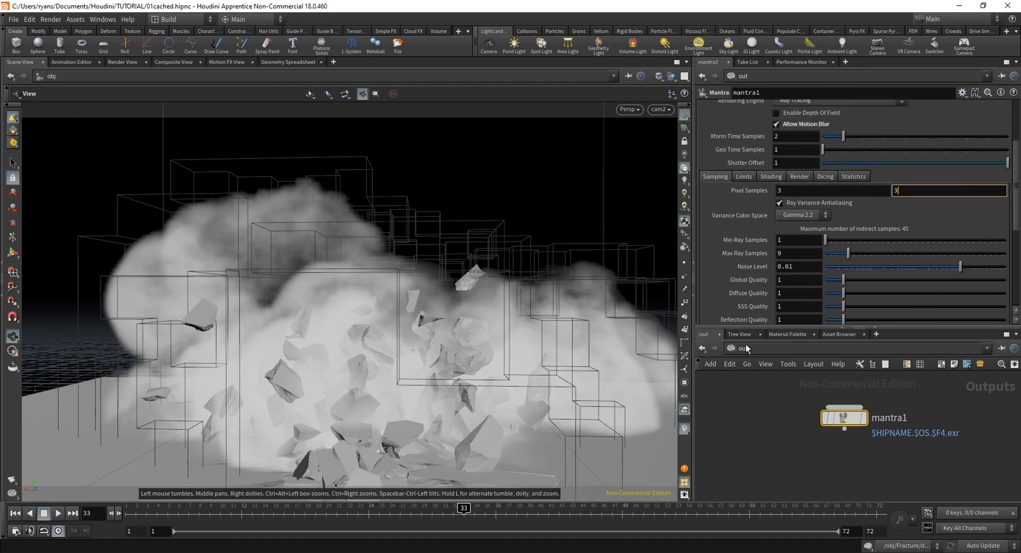
# Return to the object level and set pyro_import's Geometry Velocity Blur to Velocity Blur
pyautogui.click(745, 348)
pyautogui.click(757, 395)
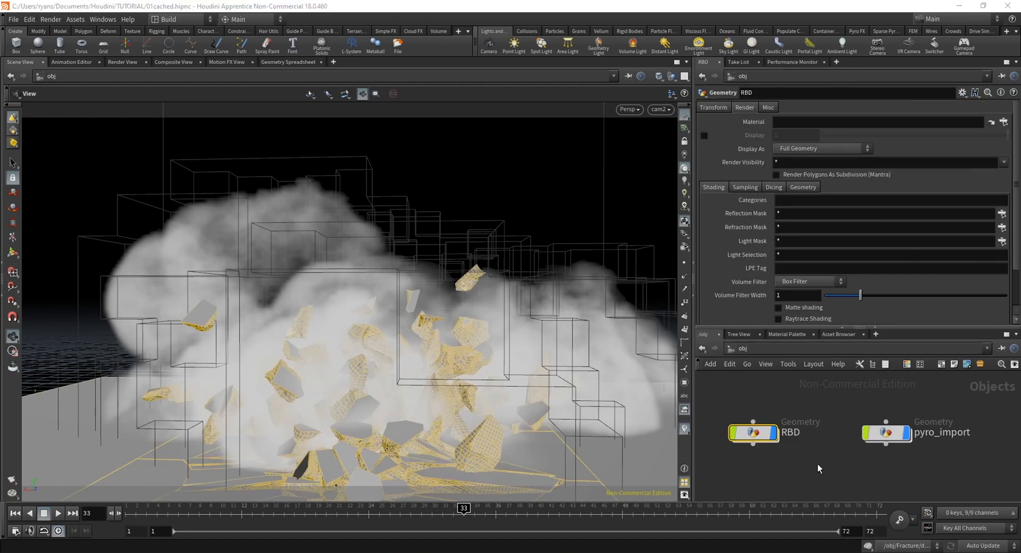
pyautogui.click(883, 435)
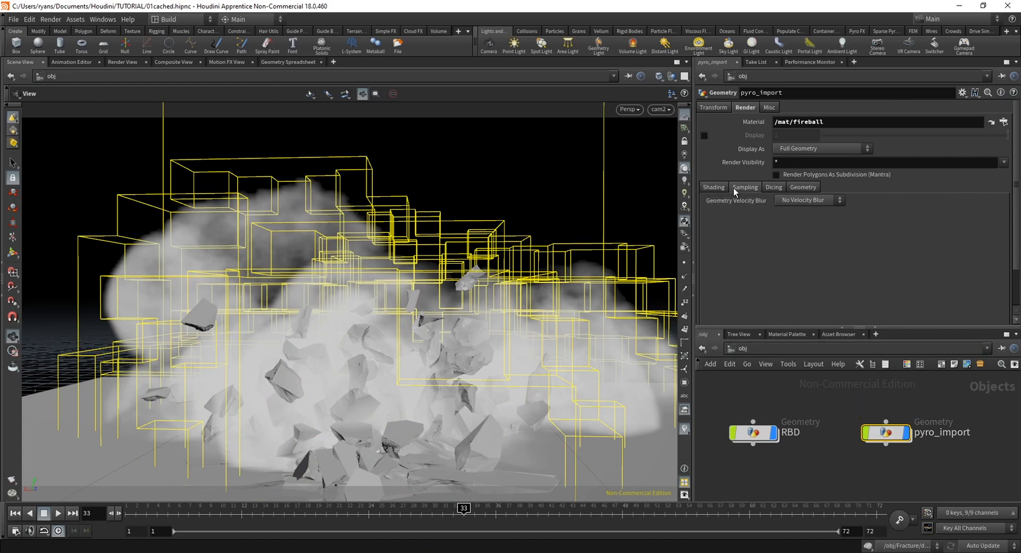
pyautogui.click(809, 200)
pyautogui.click(800, 222)
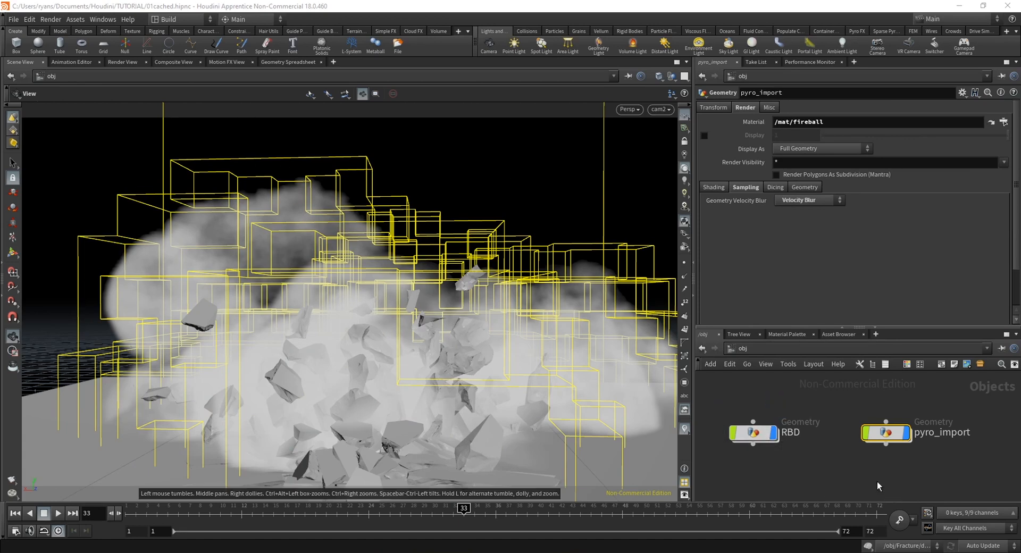
# Set the RBD object's Geometry Velocity Blur to Velocity Blur in its sampling settings
pyautogui.click(773, 448)
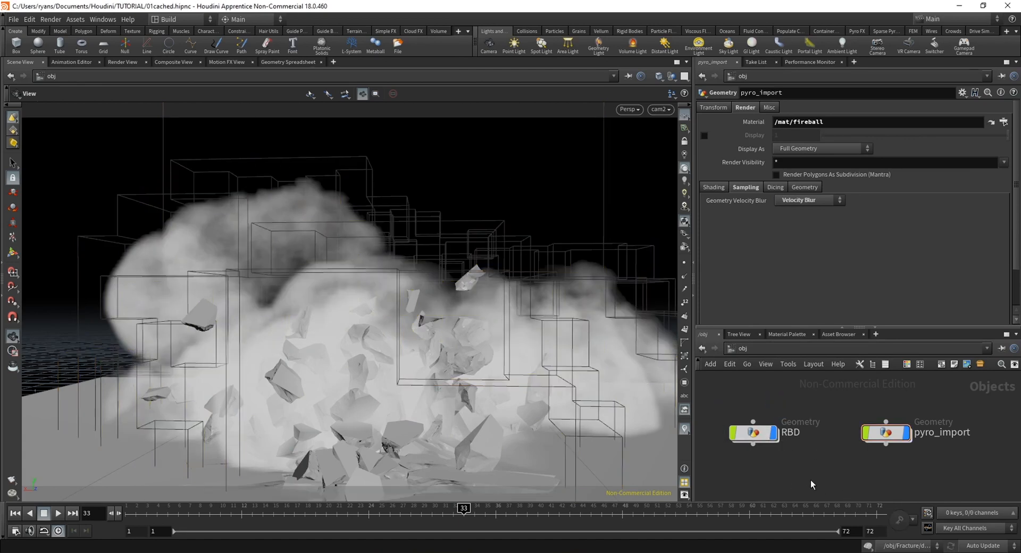
pyautogui.click(771, 441)
pyautogui.click(745, 186)
pyautogui.click(808, 200)
pyautogui.click(803, 222)
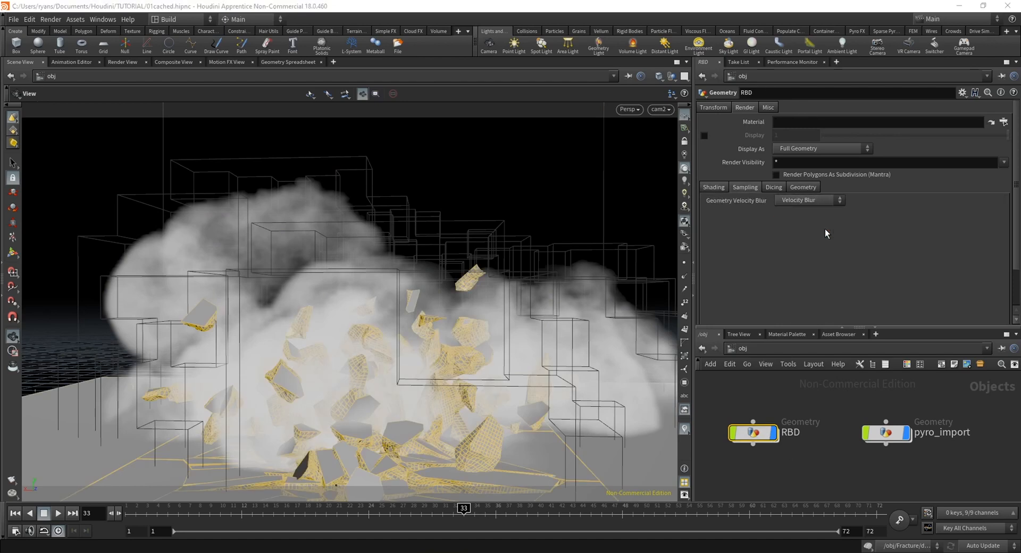
pyautogui.click(780, 473)
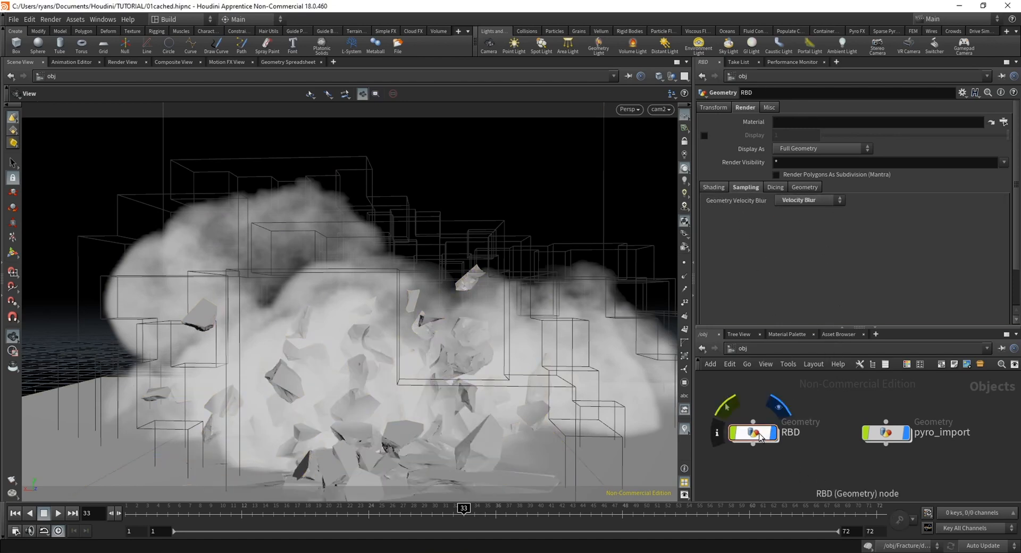
# Set the fireball pyro shader's smoke Density Scale to 1 and return to the object network
pyautogui.click(754, 434)
pyautogui.click(825, 484)
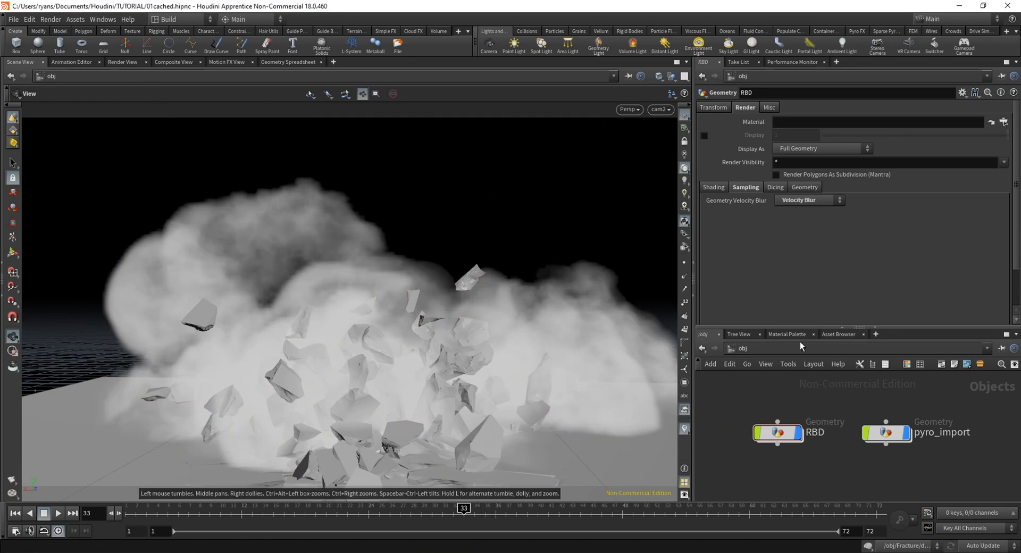
pyautogui.click(787, 334)
pyautogui.doubleClick(789, 136)
pyautogui.write('1')
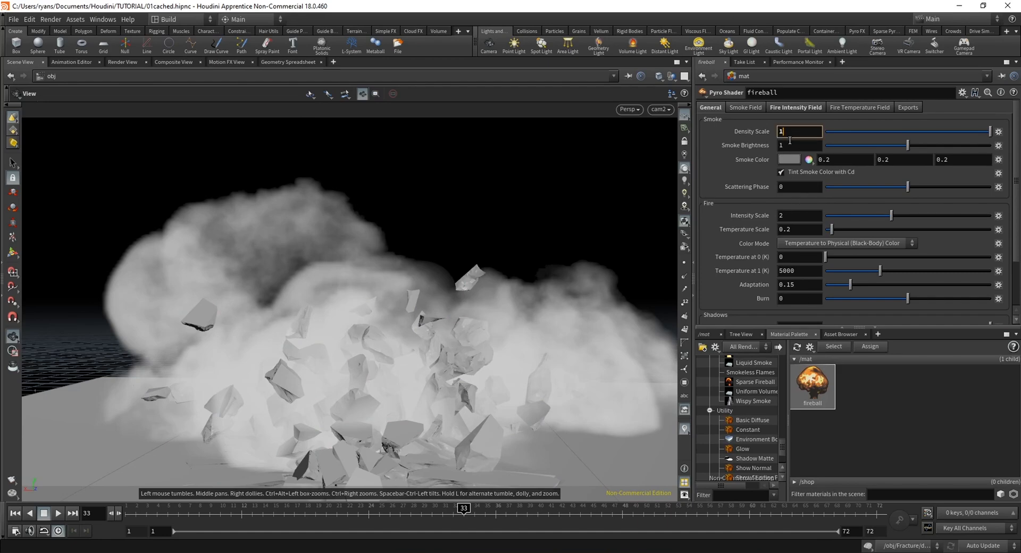
pyautogui.press('Return')
pyautogui.click(704, 335)
pyautogui.click(743, 349)
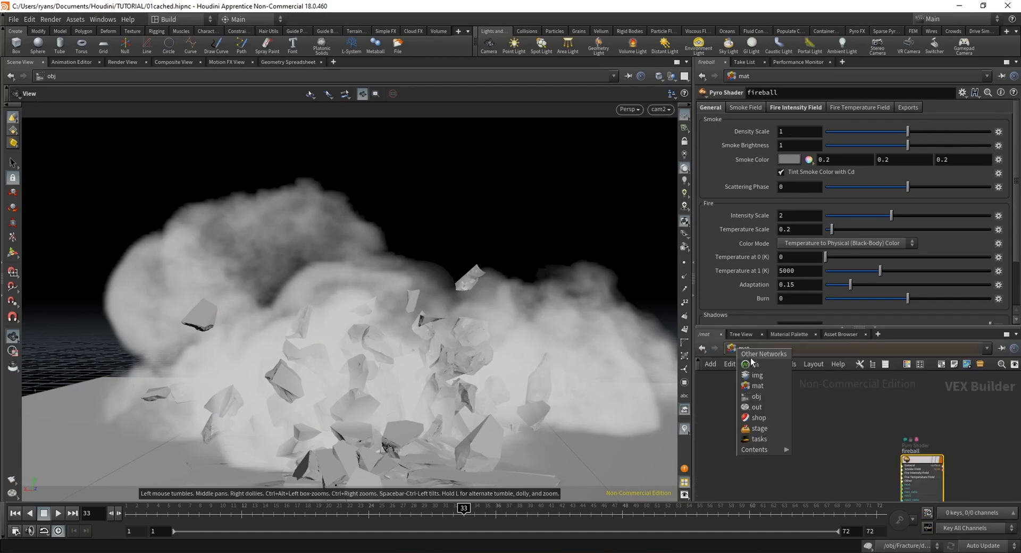
pyautogui.click(758, 396)
pyautogui.click(856, 470)
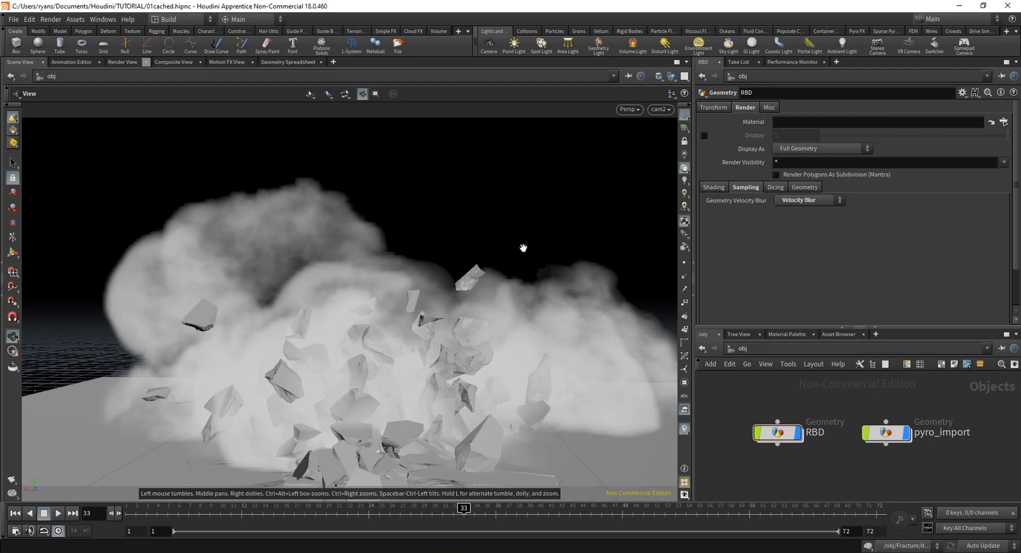
# Start a preview render of /out/mantra1 at frame 33 through /obj/cam2
pyautogui.click(123, 62)
pyautogui.click(218, 77)
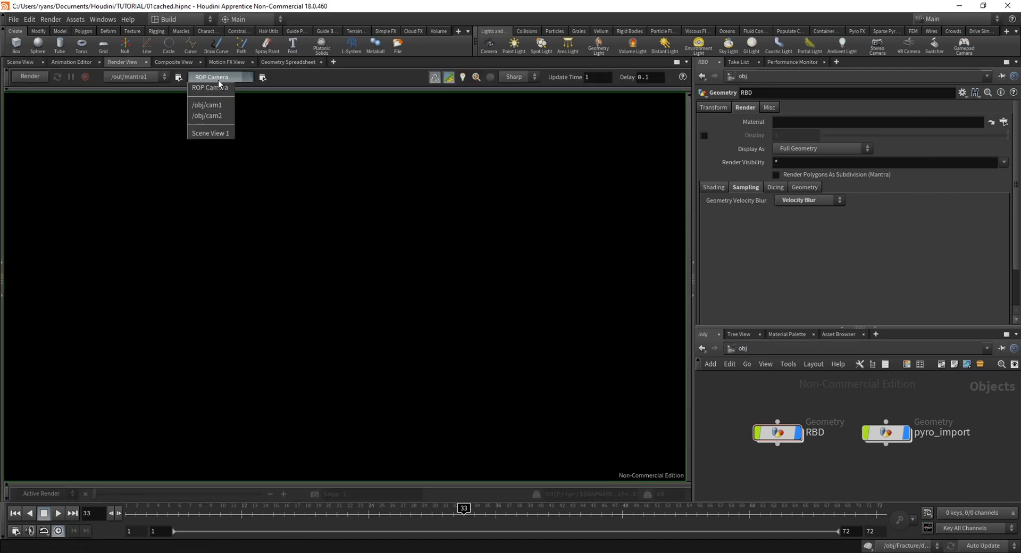
pyautogui.click(218, 116)
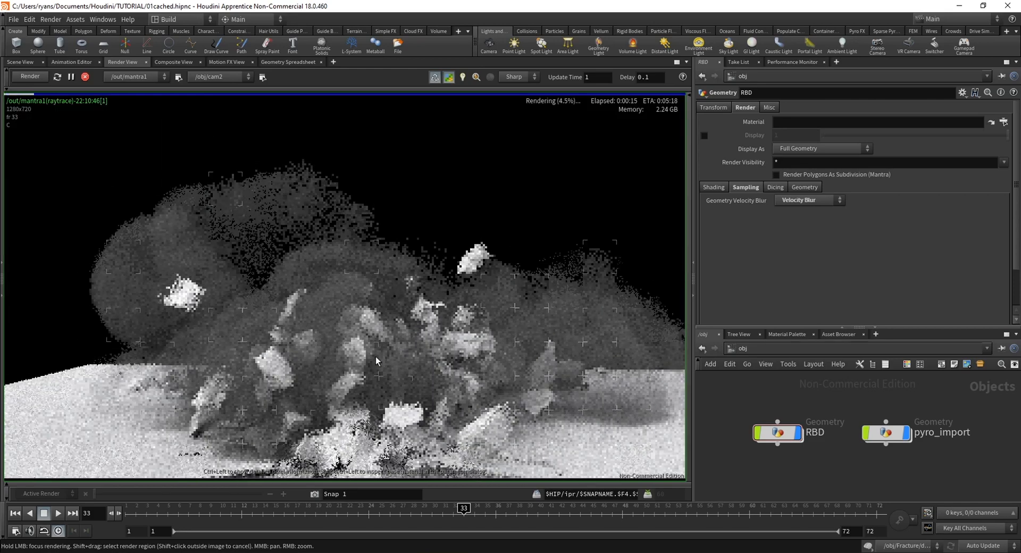
# Limit the preview render to a region over the debris near the ground and examine the motion blur and smoke there
pyautogui.moveTo(376, 357); pyautogui.dragTo(481, 428)
pyautogui.press('Escape')
pyautogui.scroll(6, 481, 424)
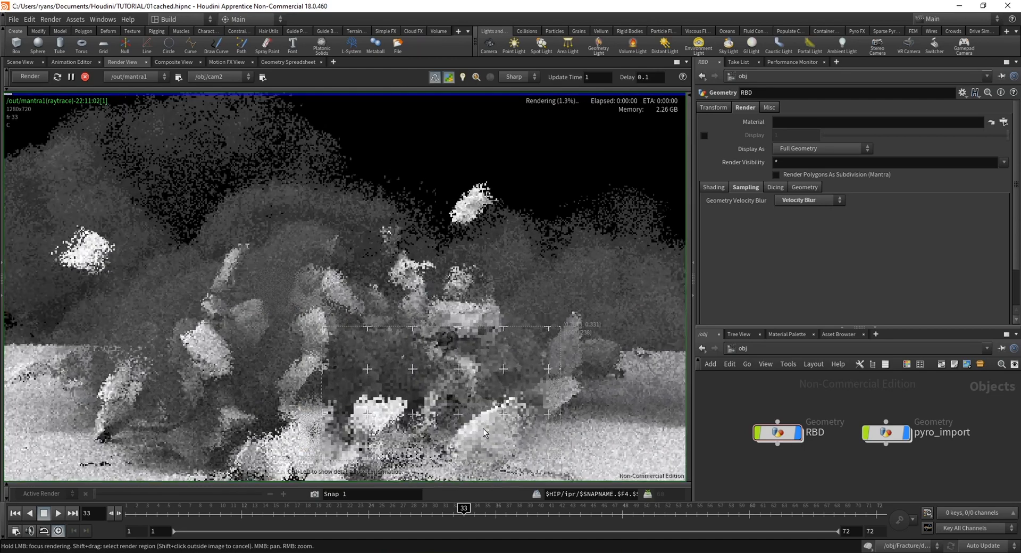
pyautogui.moveTo(481, 424); pyautogui.dragTo(484, 408, button='middle')
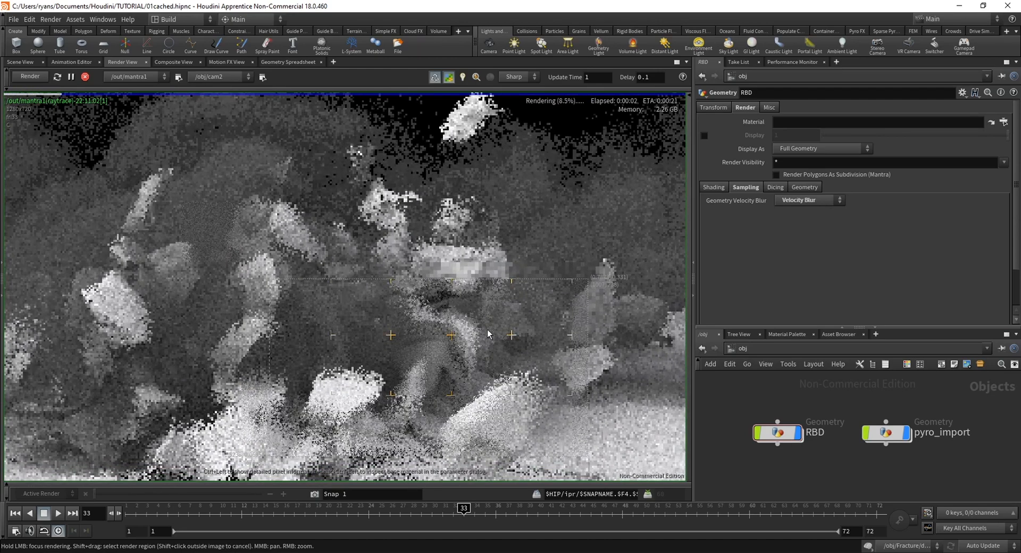
pyautogui.scroll(-5, 380, 353)
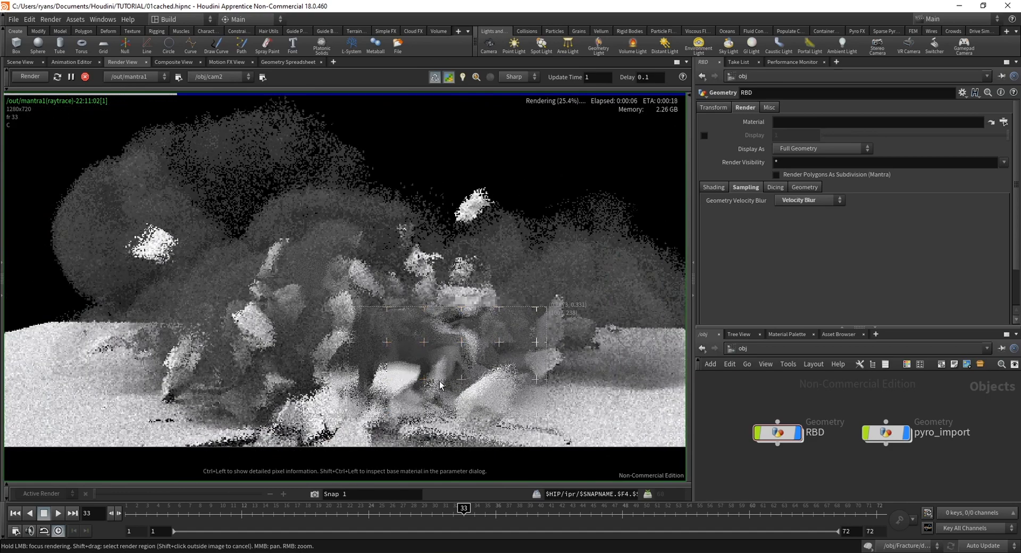
pyautogui.scroll(-2, 440, 384)
pyautogui.scroll(1, 437, 404)
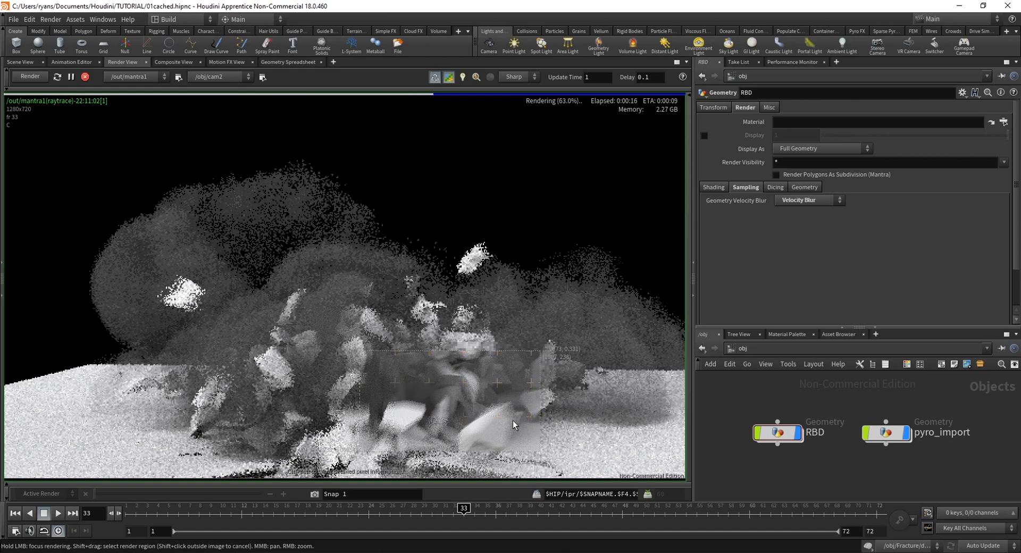
pyautogui.scroll(-1, 512, 420)
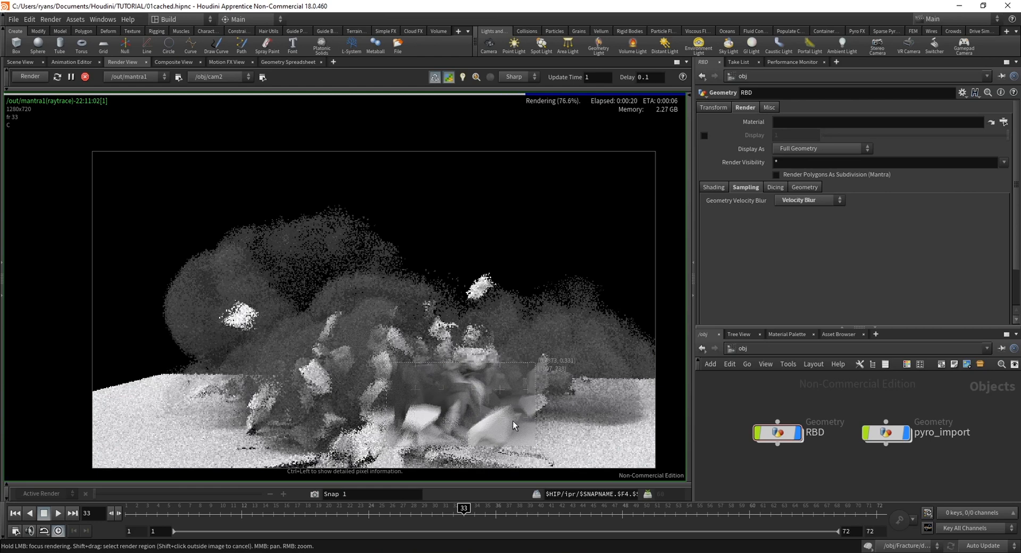
pyautogui.moveTo(513, 420); pyautogui.dragTo(489, 410, button='middle')
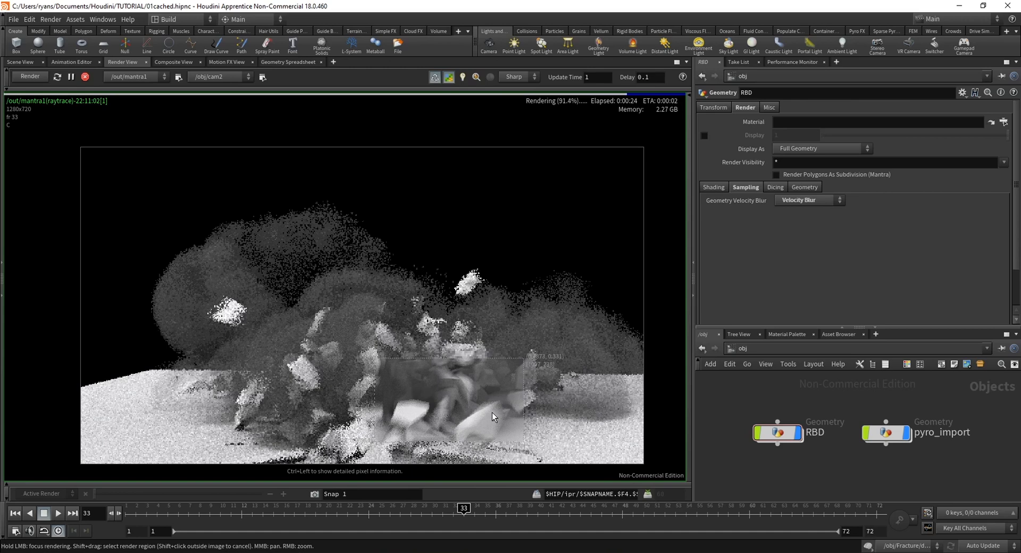
pyautogui.scroll(1, 493, 413)
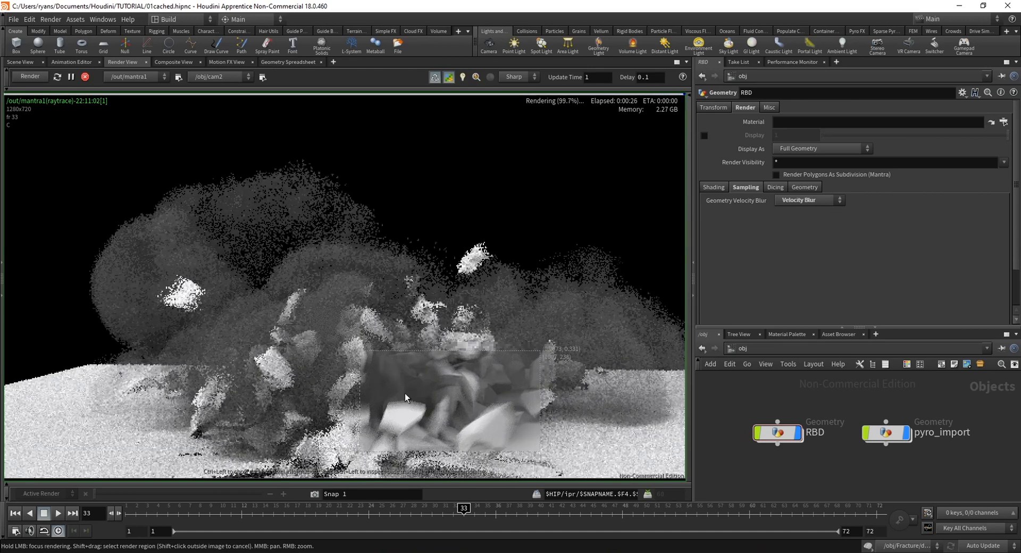
# Pause the preview render and open the mantra1 node's render settings
pyautogui.click(71, 77)
pyautogui.click(179, 78)
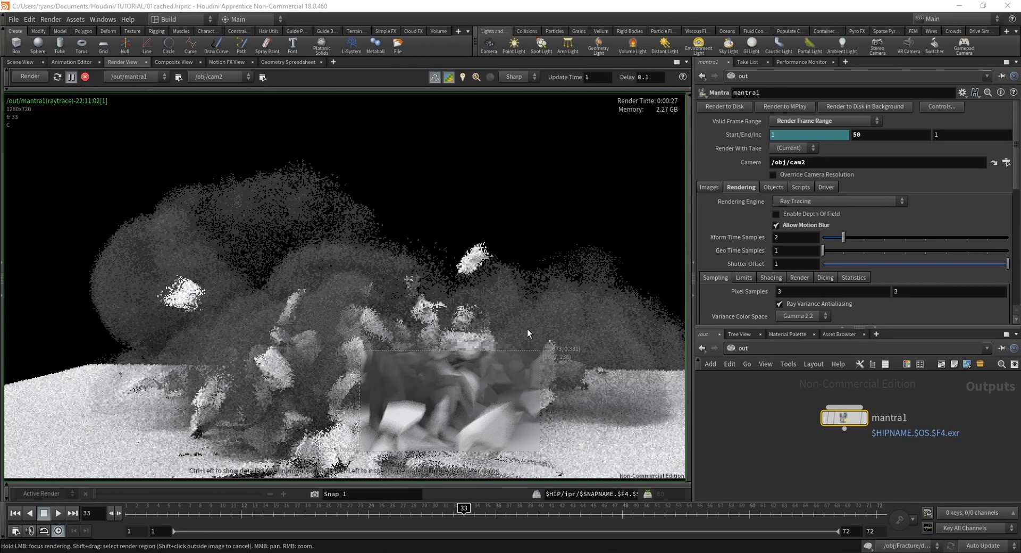
# Review the fireball material's shader settings and return to the mantra1 node in the output network
pyautogui.click(787, 334)
pyautogui.click(812, 384)
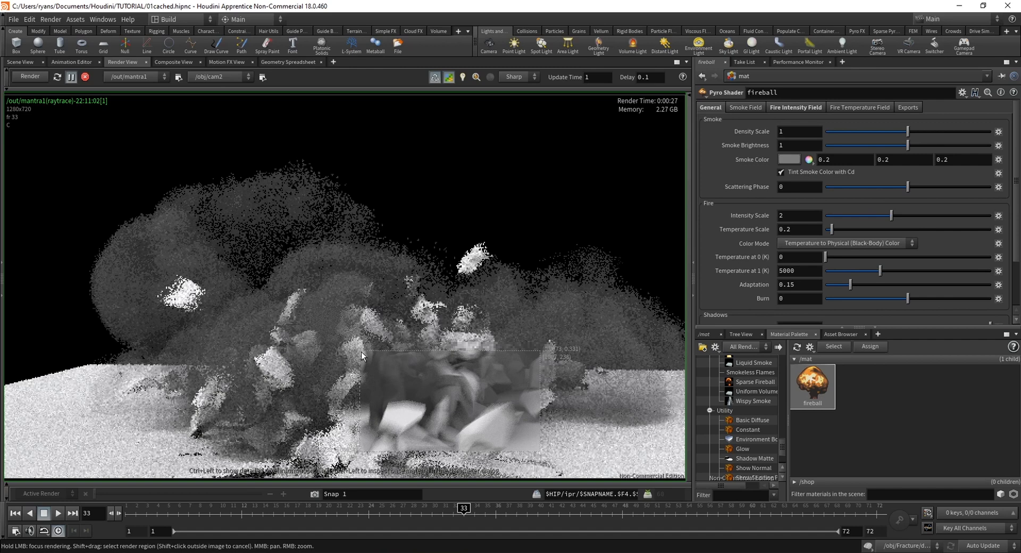
pyautogui.click(705, 334)
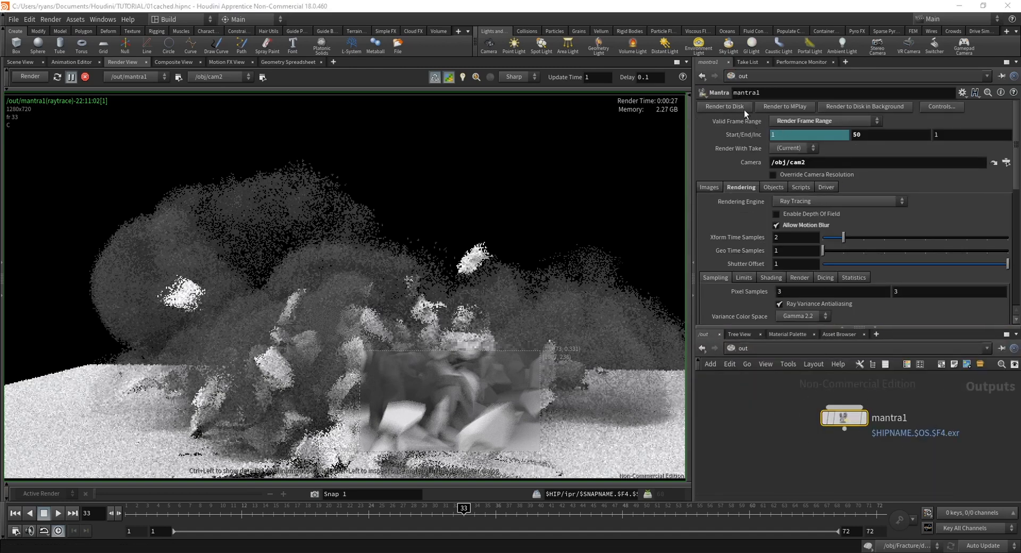
# Locate the NVIDIA OptiX Denoiser download and the MPlay options among the render commands
pyautogui.click(52, 19)
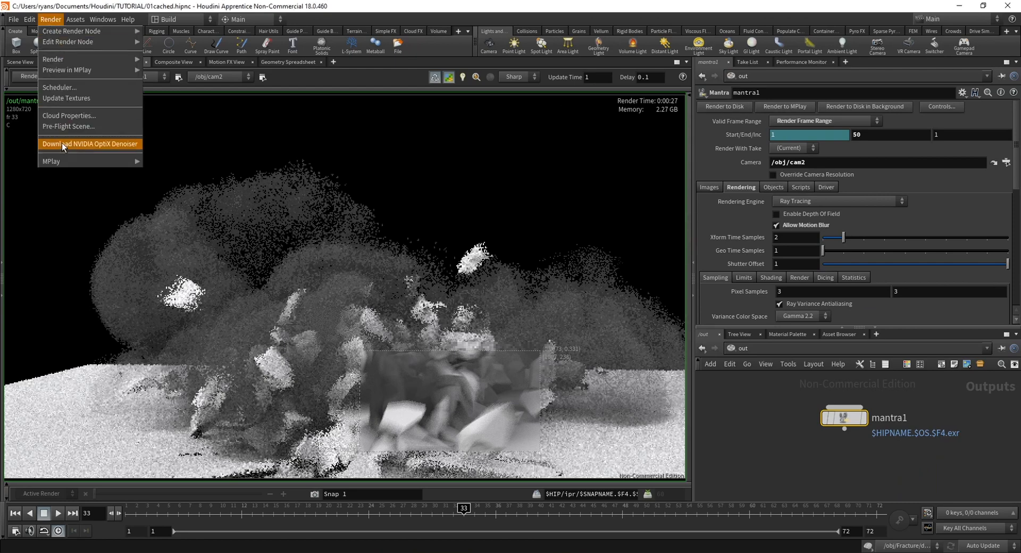
pyautogui.moveTo(96, 161)
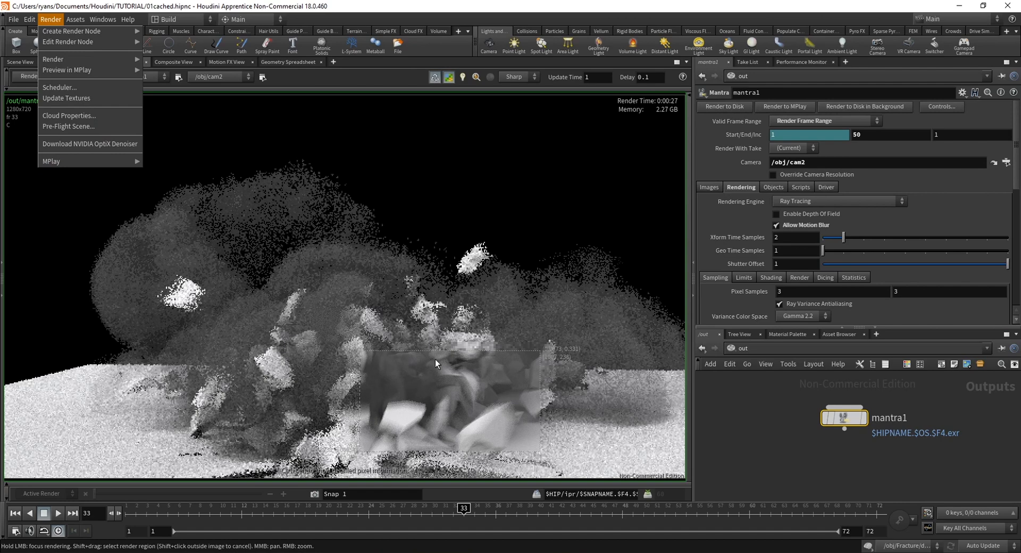
pyautogui.click(167, 5)
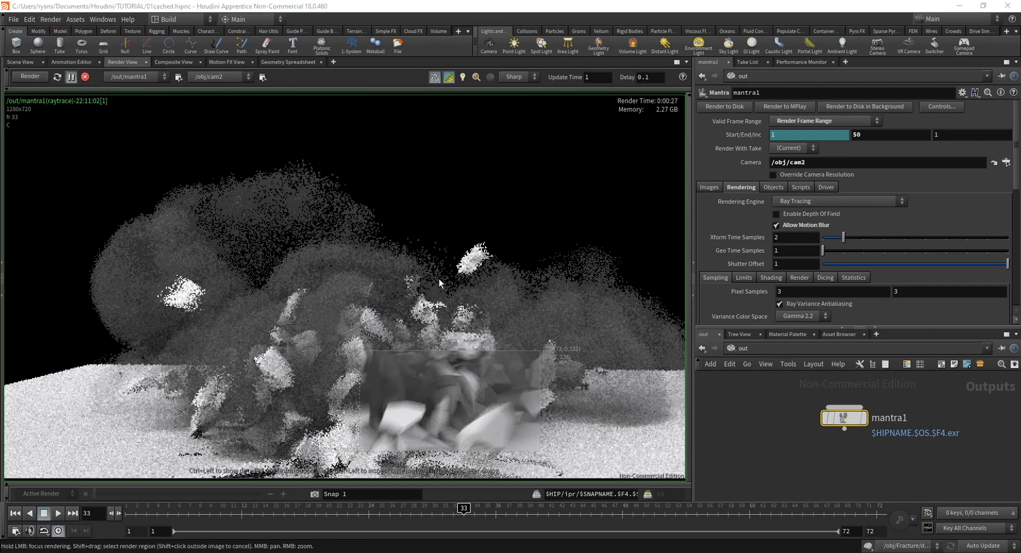